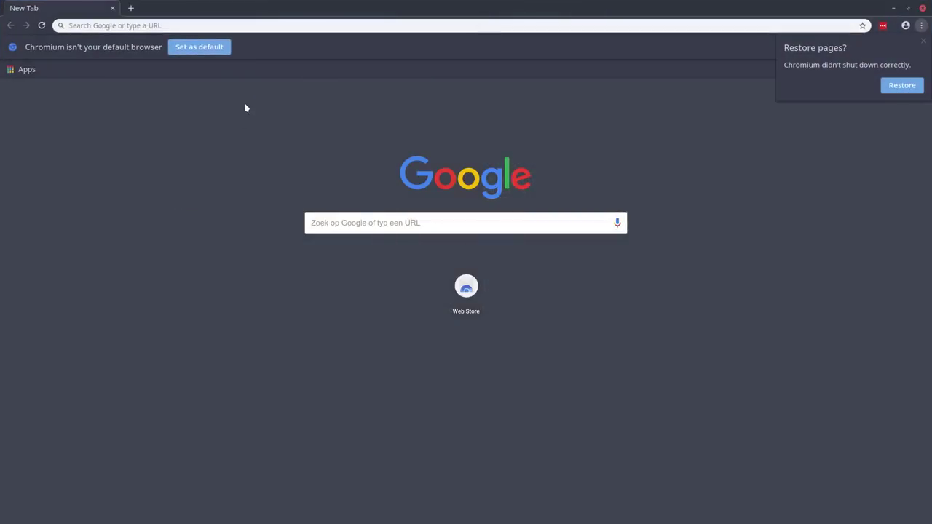
# Step: Search Google for 'arcolinux seedhost' and scroll through the results
pyautogui.click(329, 219)
pyautogui.write('arcolinux see')
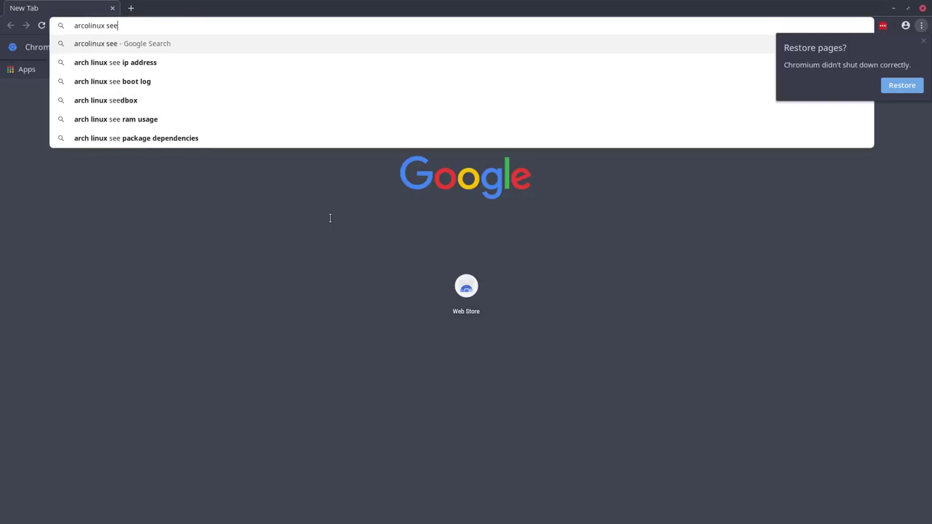
pyautogui.write('dhost')
pyautogui.press('Return')
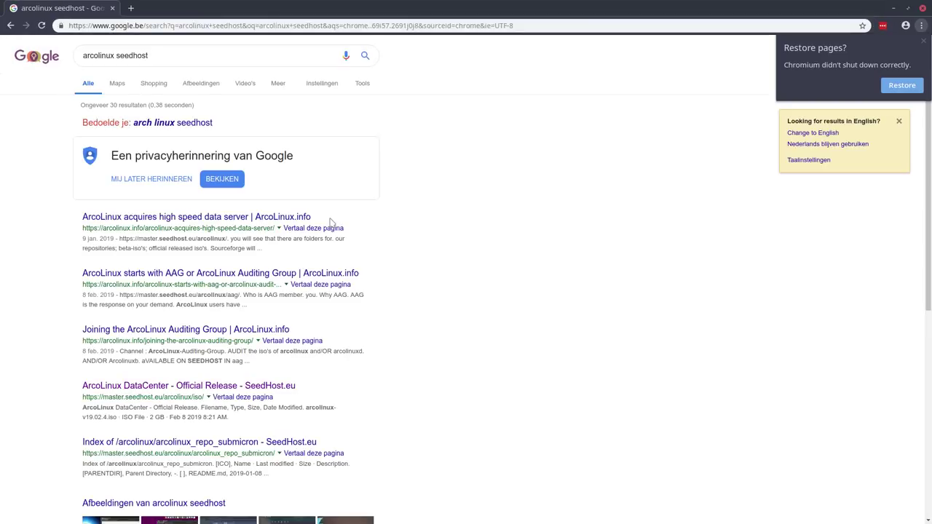
pyautogui.scroll(-2, 65, 335)
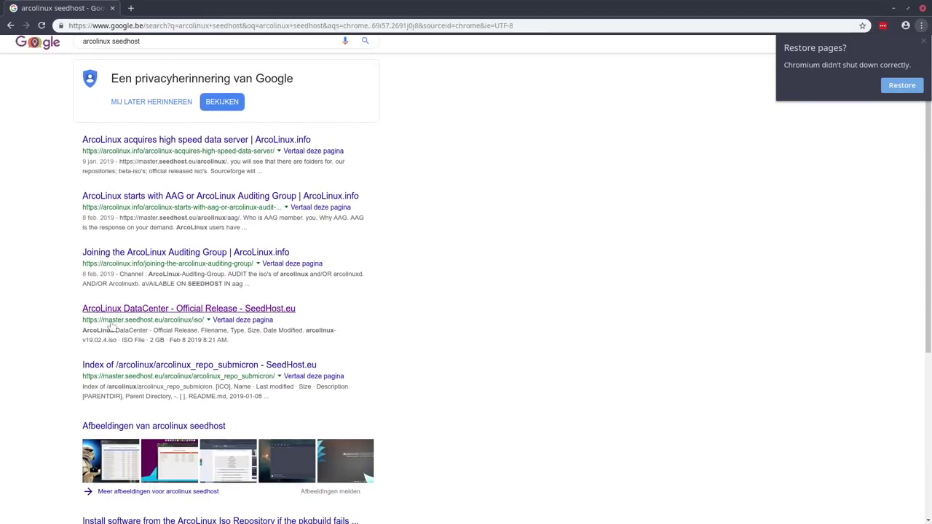
# Step: Open the ArcoLinux DataCenter listing, go up to arcolinux/, and browse the iso and aag folders
pyautogui.click(207, 310)
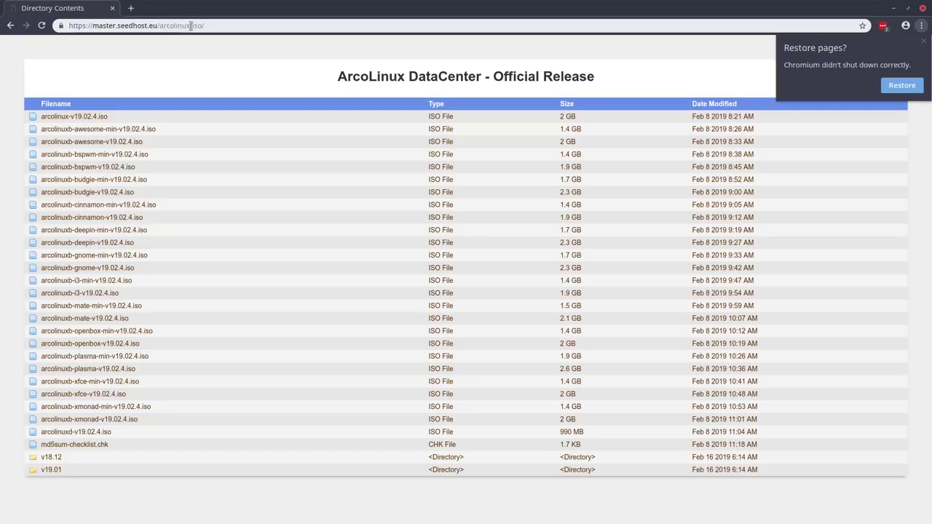
pyautogui.moveTo(191, 25); pyautogui.dragTo(235, 29)
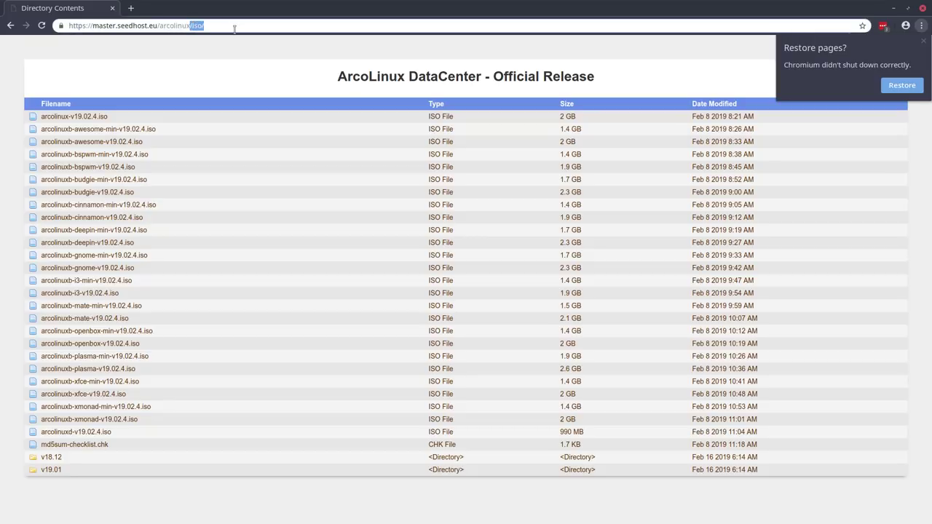
pyautogui.press('BackSpace')
pyautogui.press('Return')
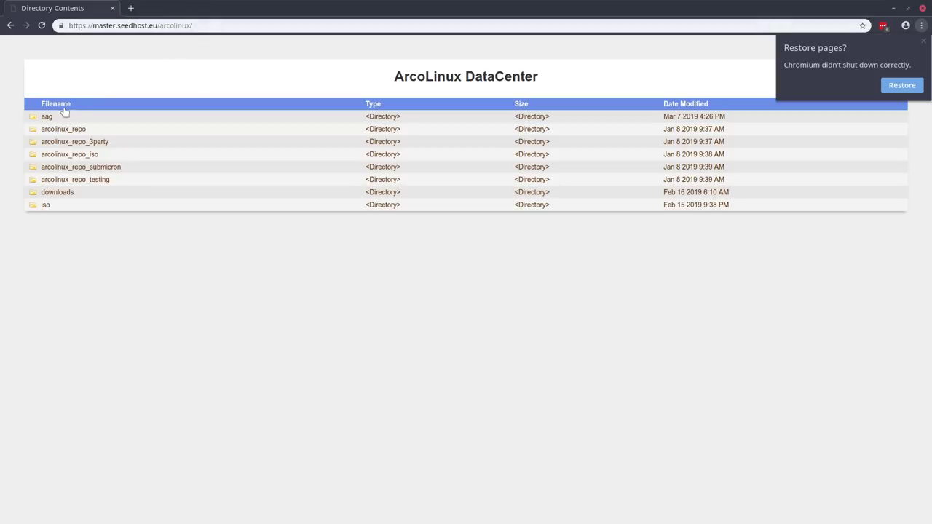
pyautogui.click(46, 205)
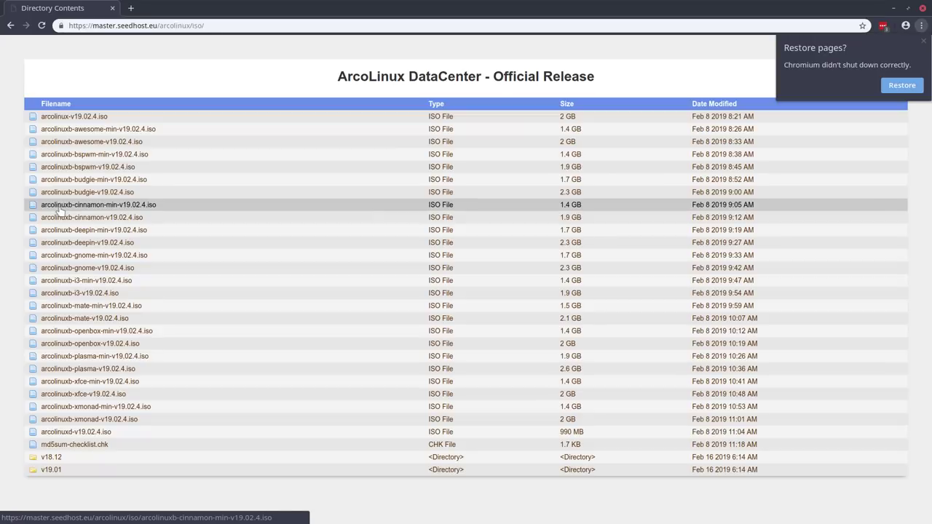
pyautogui.click(10, 25)
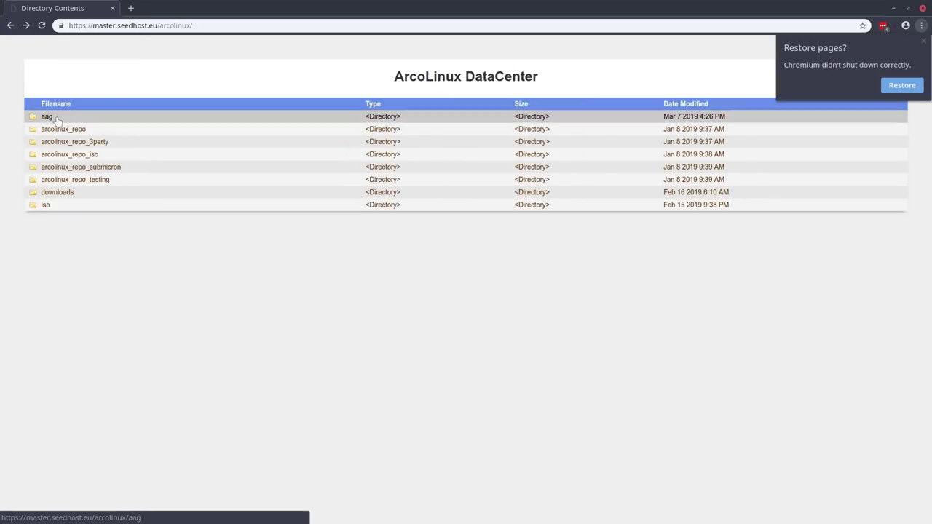
pyautogui.click(58, 119)
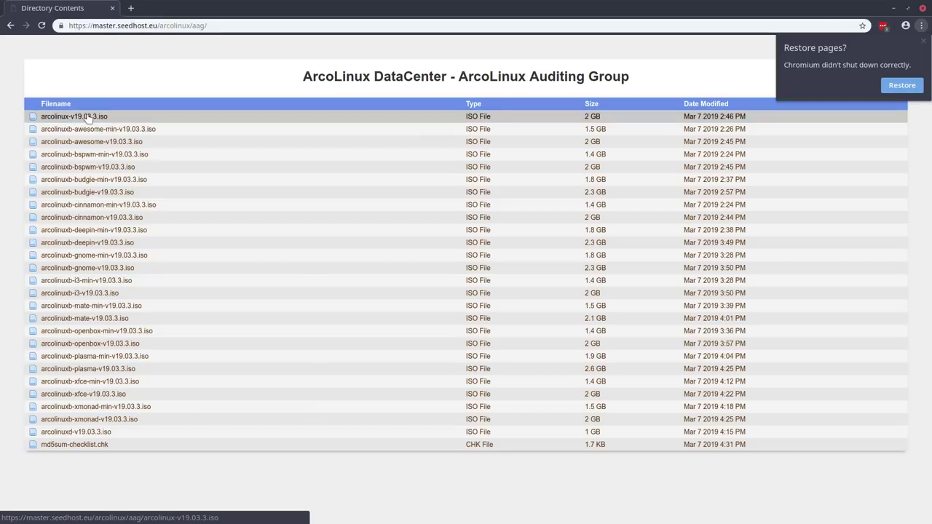
pyautogui.click(11, 26)
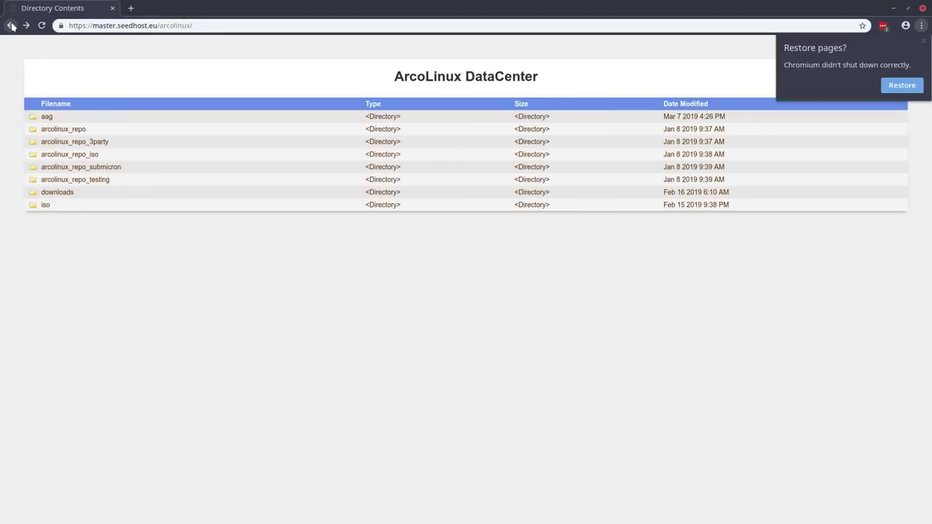
pyautogui.click(45, 206)
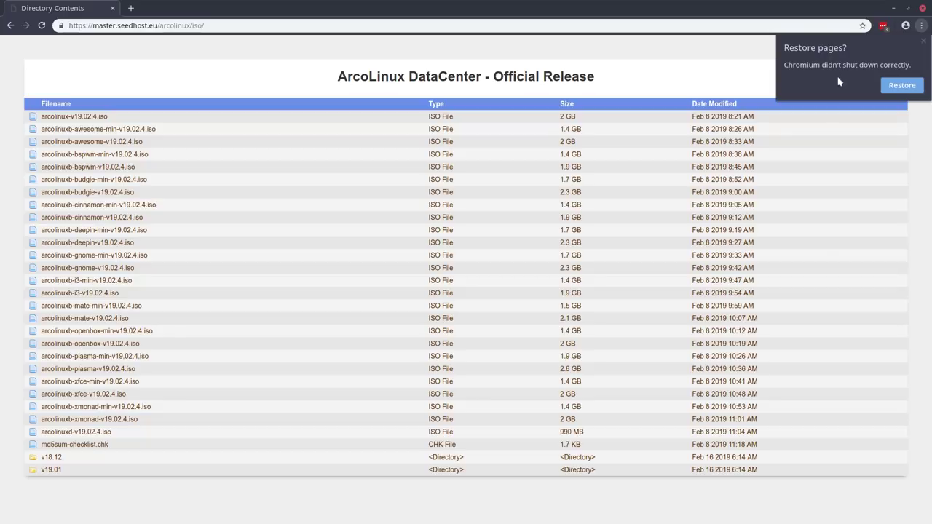
# Step: Dismiss the Restore pages prompt and close Chromium and the neofetch terminal
pyautogui.click(925, 42)
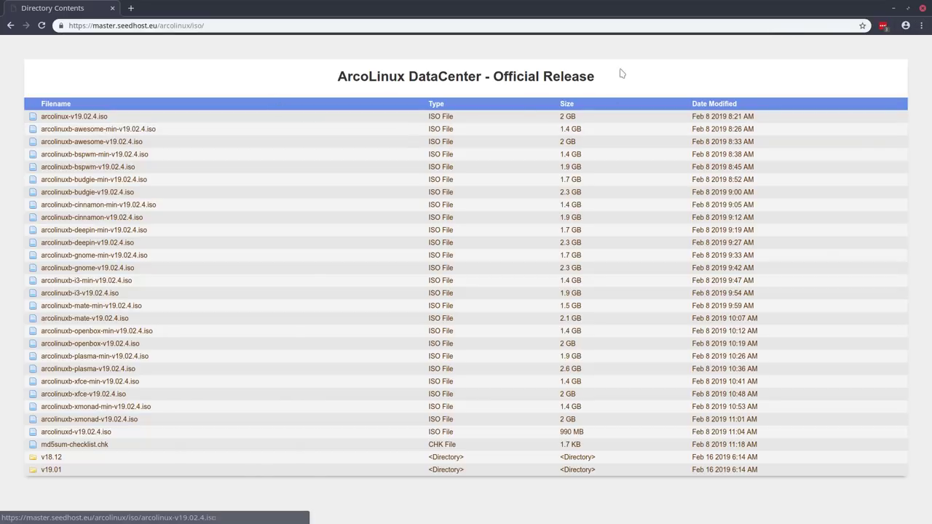
pyautogui.click(922, 8)
pyautogui.click(655, 150)
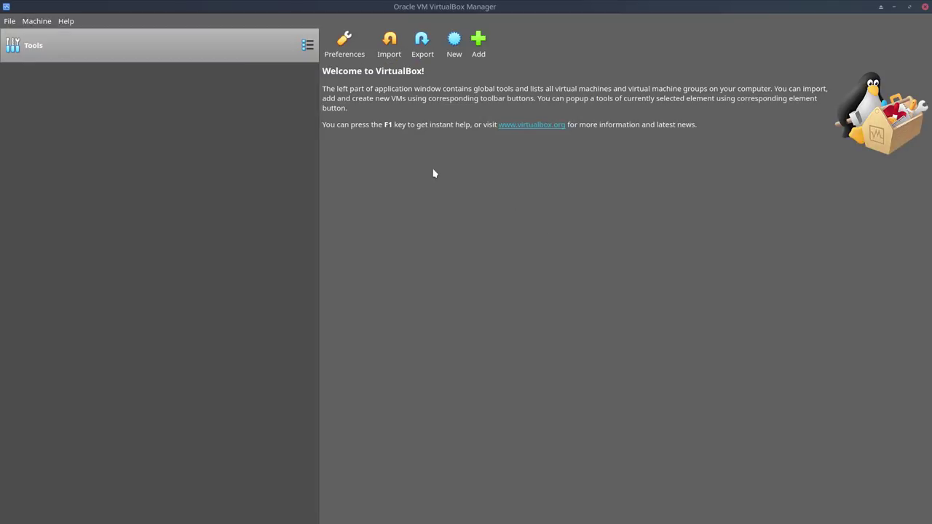
# Step: Look inside the home folder's VirtualBox VMs directory from the Add dialog, then cancel
pyautogui.click(477, 43)
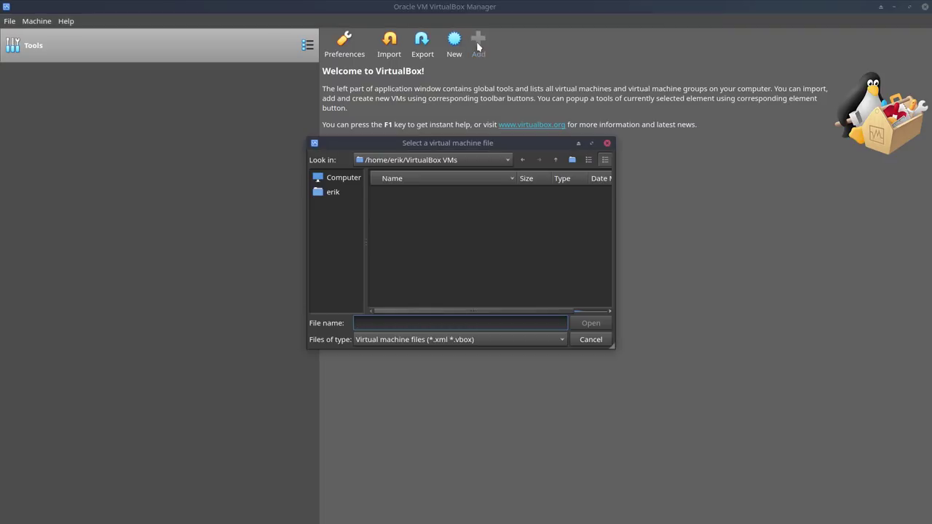
pyautogui.click(342, 193)
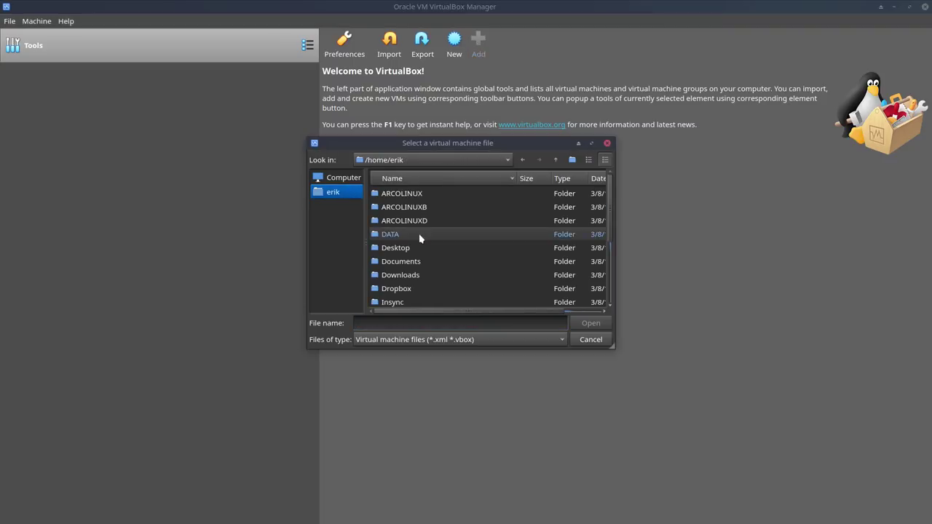
pyautogui.scroll(-3, 419, 237)
pyautogui.scroll(-3, 419, 238)
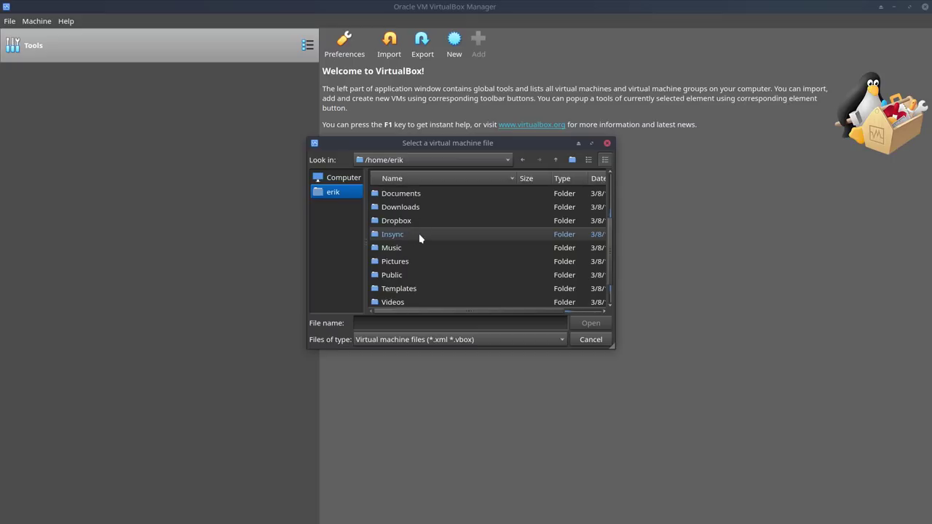
pyautogui.scroll(-3, 420, 237)
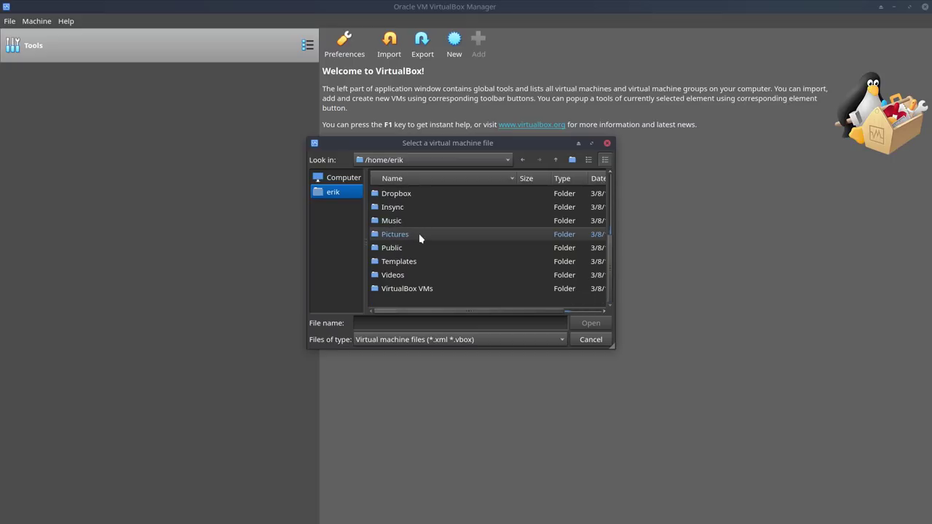
pyautogui.doubleClick(413, 289)
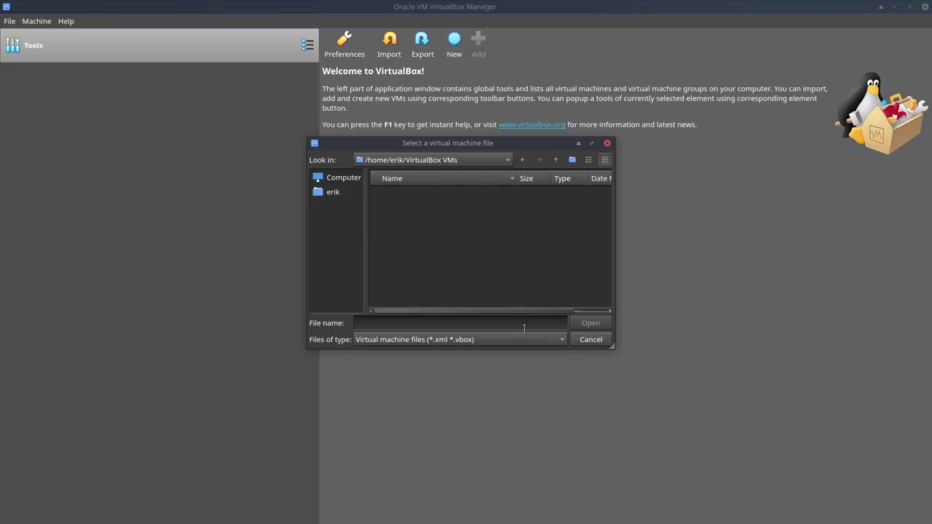
pyautogui.click(591, 339)
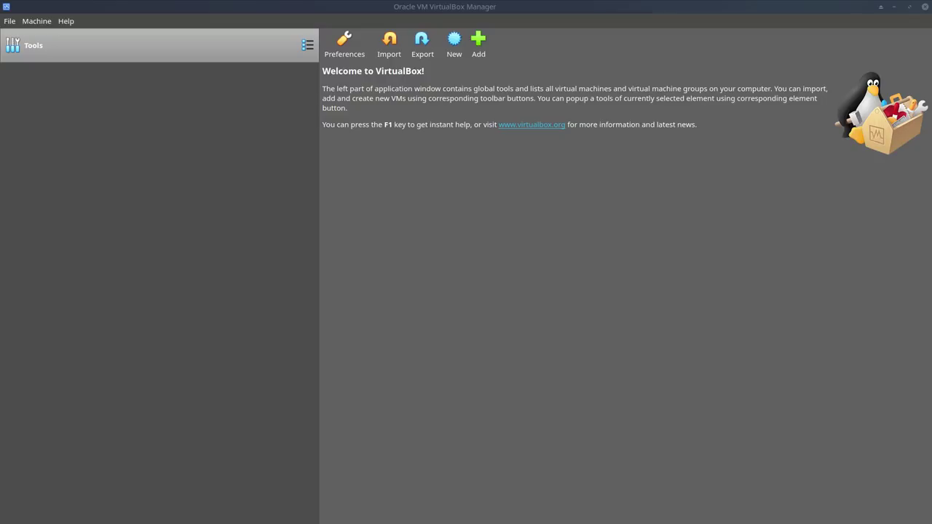
pyautogui.moveTo(468, 42); pyautogui.dragTo(416, 63)
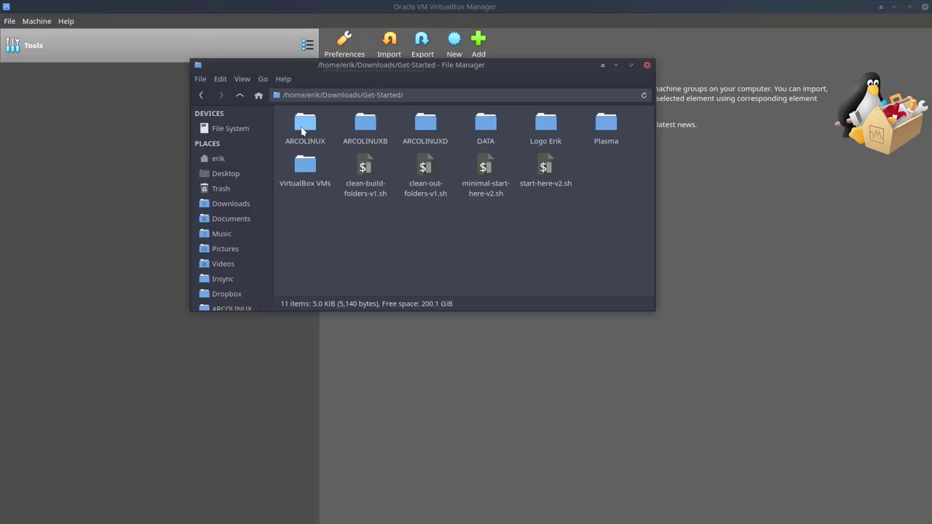
pyautogui.moveTo(287, 123); pyautogui.dragTo(496, 145)
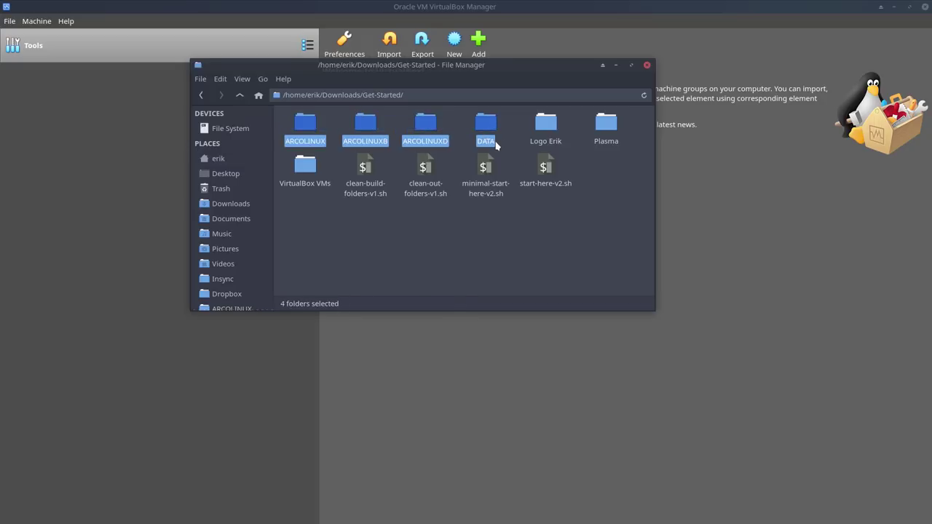
pyautogui.click(309, 165)
pyautogui.doubleClick(309, 166)
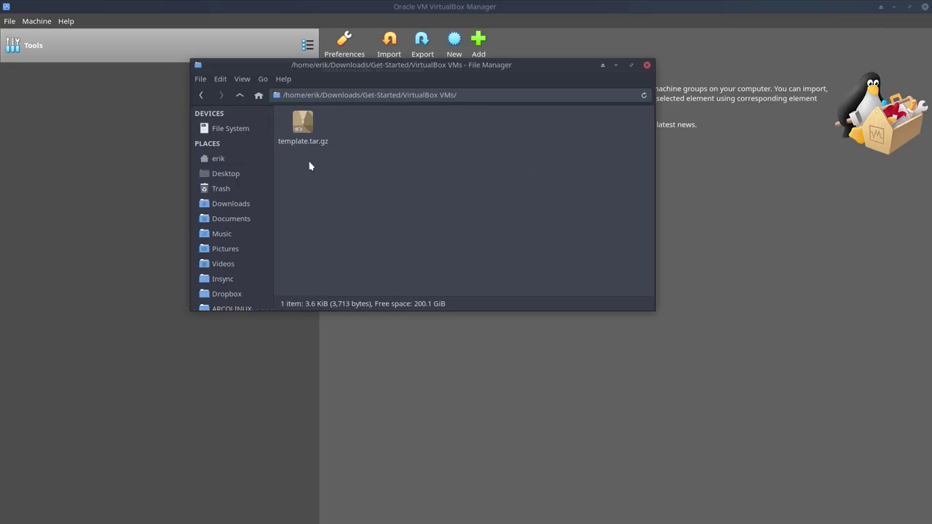
pyautogui.click(305, 127)
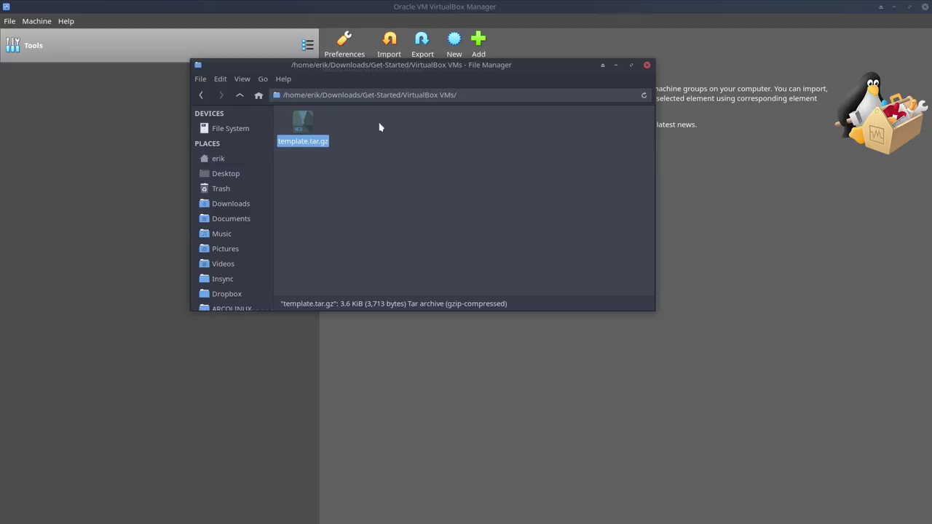
pyautogui.click(648, 66)
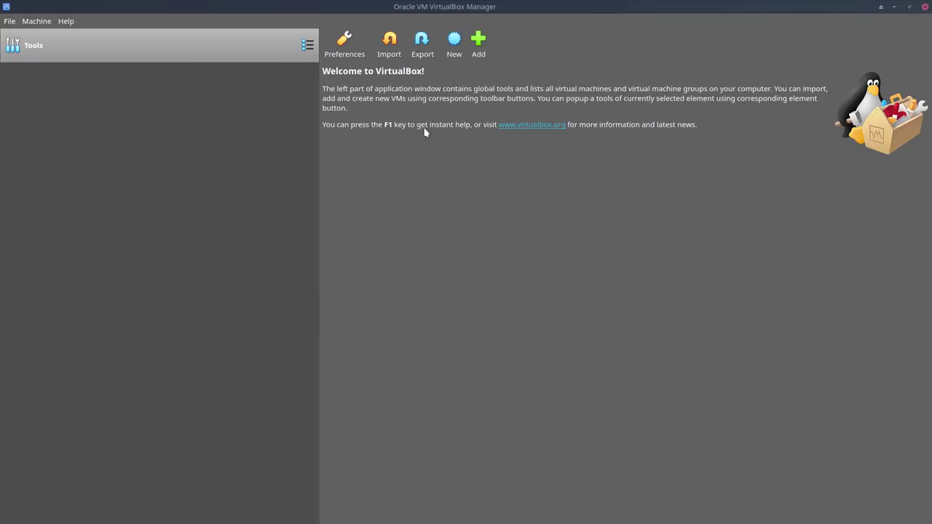
# Step: Start a new virtual machine named 'template' with type Linux
pyautogui.click(452, 45)
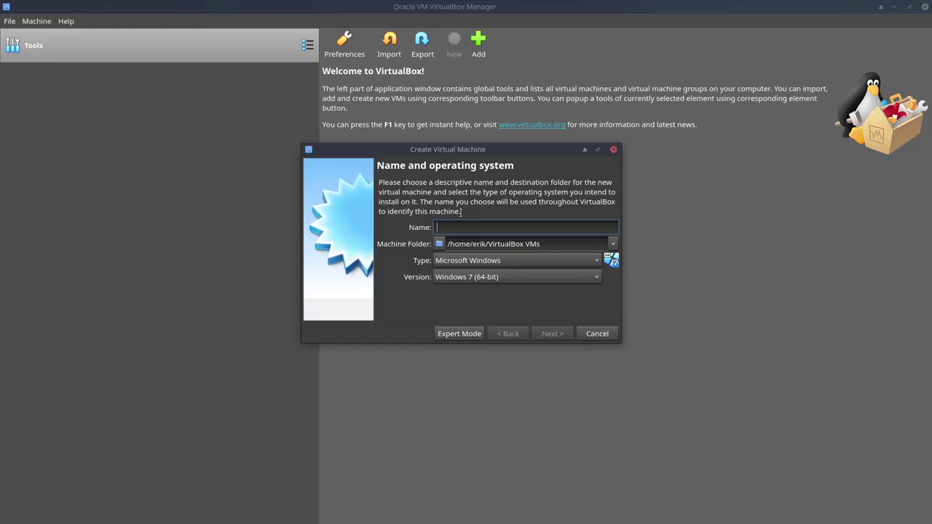
pyautogui.write('template')
pyautogui.click(482, 264)
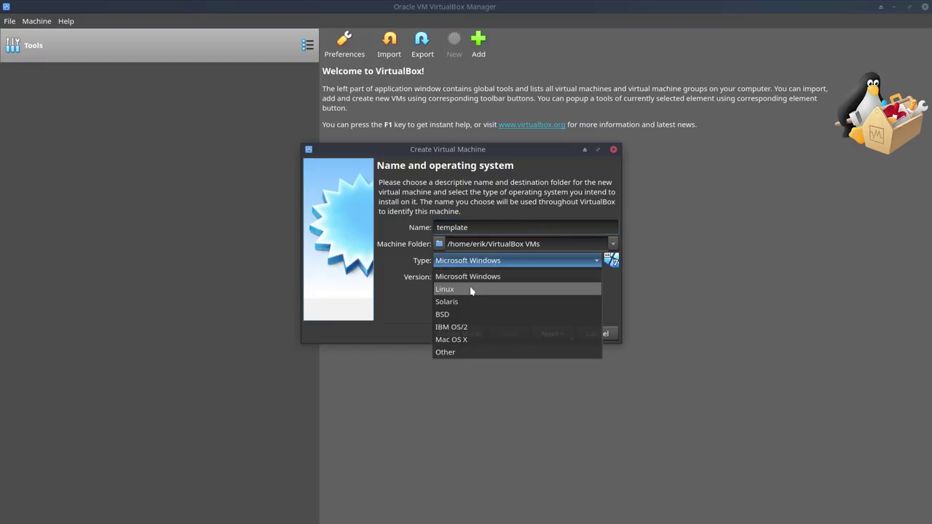
pyautogui.click(471, 290)
# Step: Set the version to Arch Linux (64-bit) and continue to the memory step
pyautogui.click(471, 283)
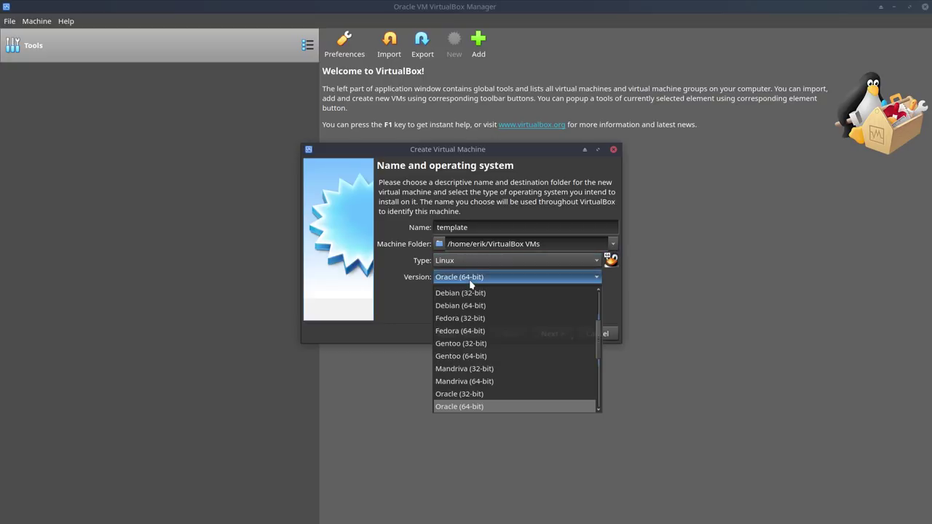
pyautogui.scroll(2, 480, 353)
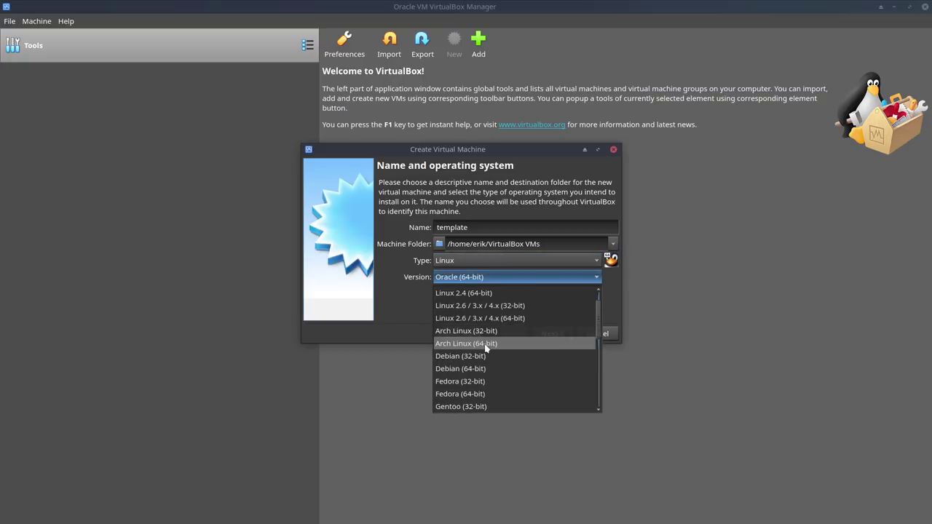
pyautogui.click(486, 343)
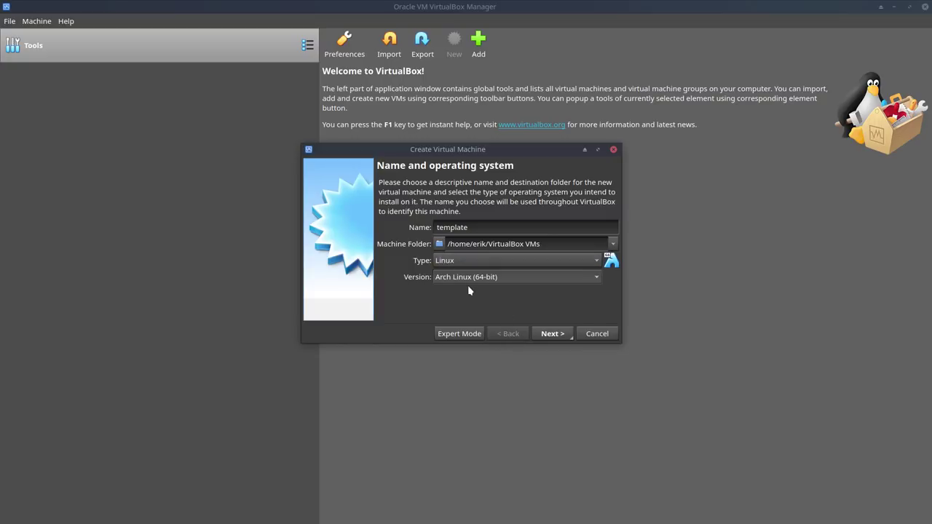
pyautogui.click(440, 278)
pyautogui.scroll(-5, 470, 390)
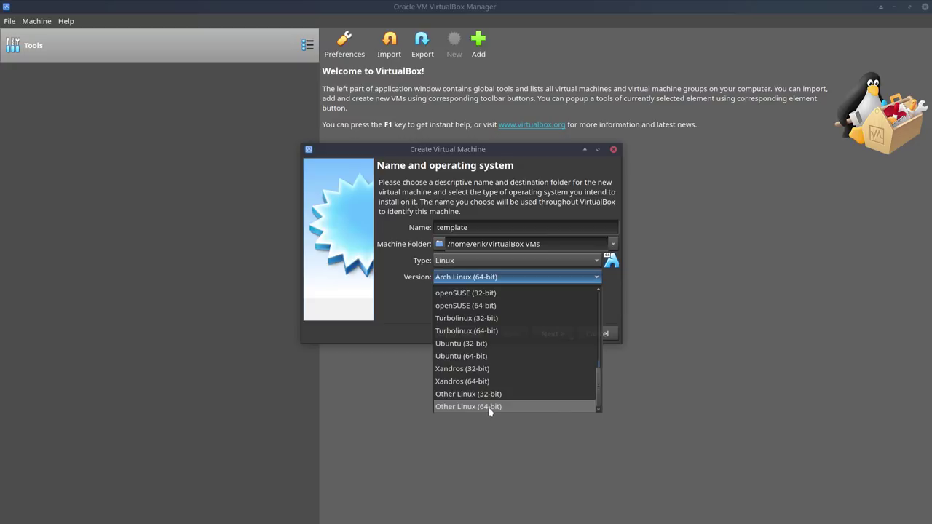
pyautogui.scroll(3, 483, 374)
pyautogui.scroll(2, 482, 374)
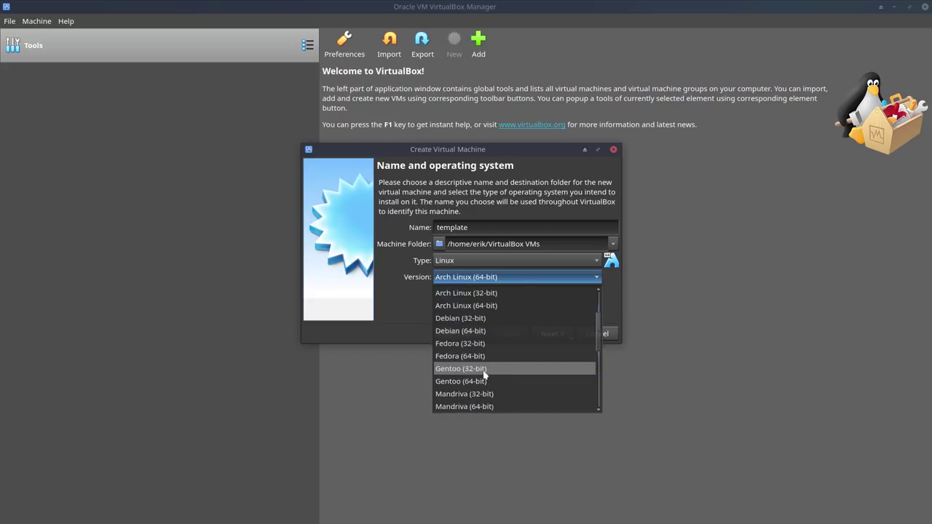
pyautogui.click(483, 327)
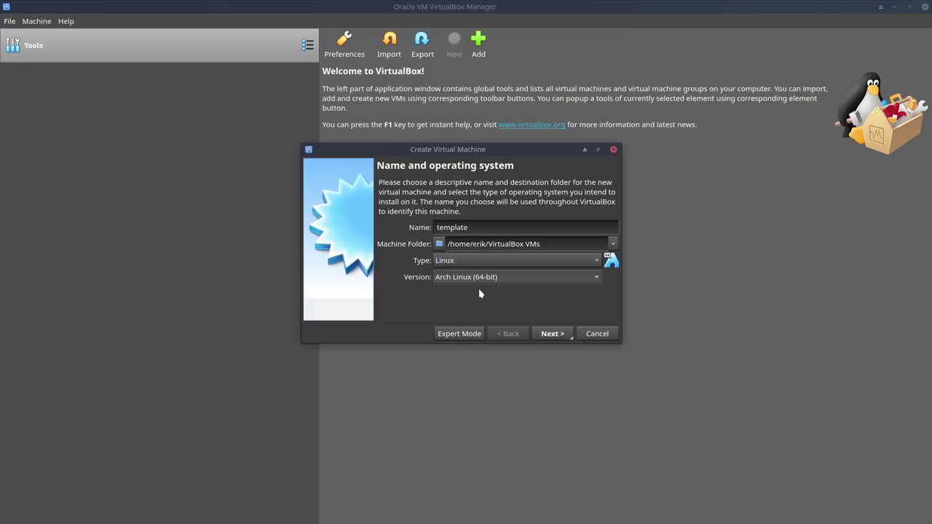
pyautogui.click(551, 334)
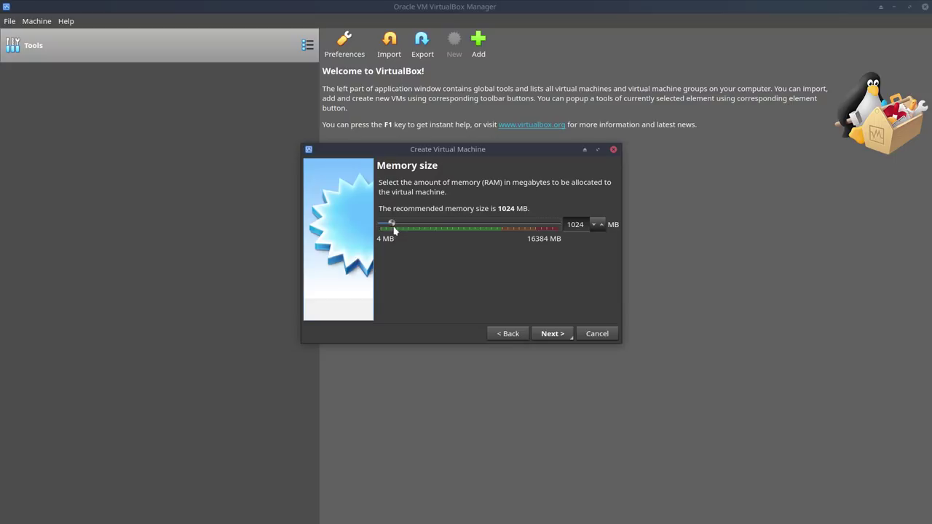
# Step: Give the machine about 8500 MB of memory and choose to create a new virtual disk
pyautogui.moveTo(394, 230); pyautogui.dragTo(472, 225)
pyautogui.click(556, 334)
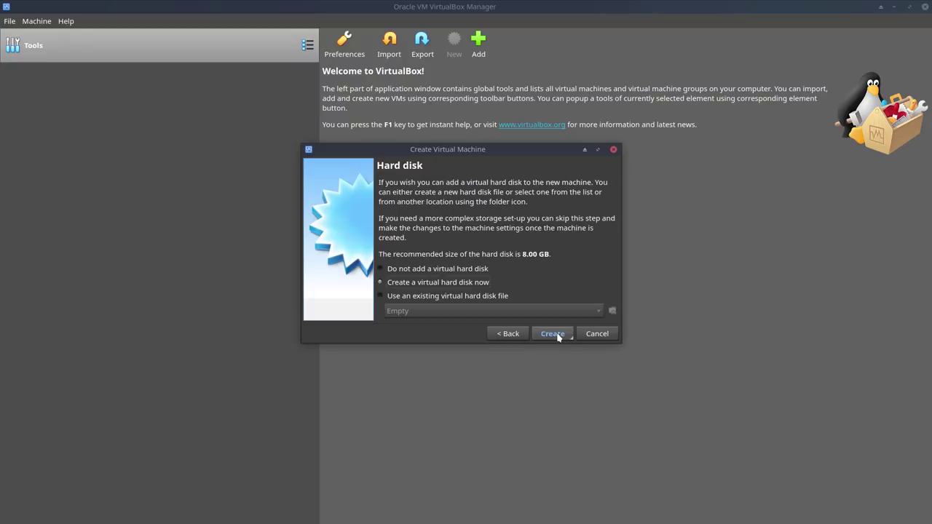
pyautogui.click(552, 335)
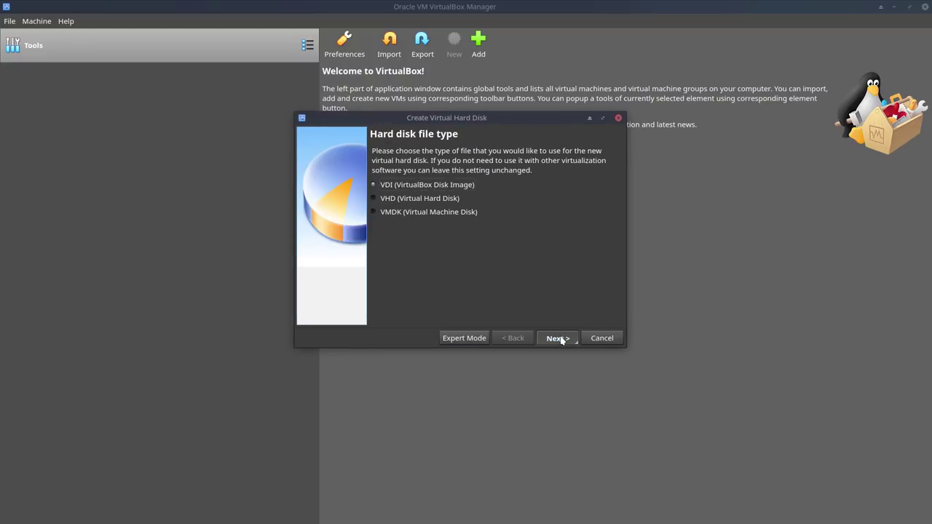
# Step: Keep a dynamically allocated VDI disk and set its size to 30 GB
pyautogui.click(559, 339)
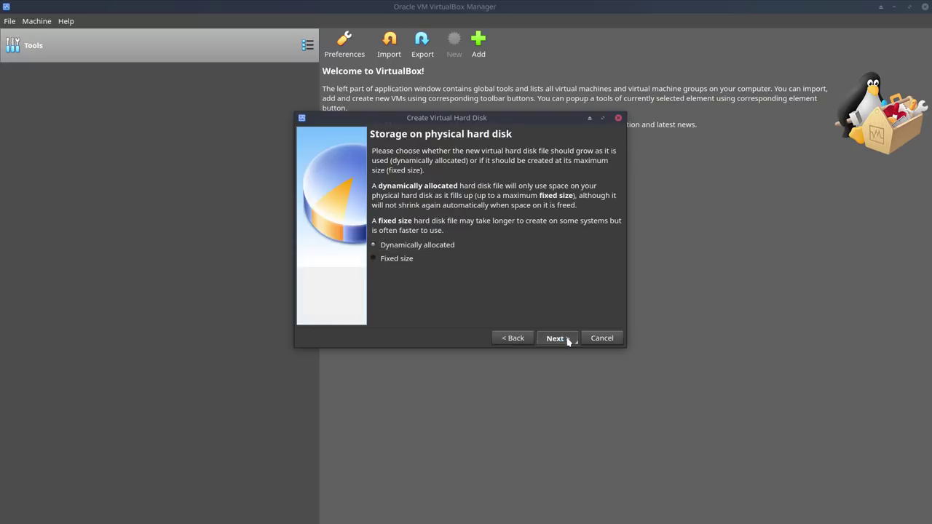
pyautogui.click(557, 339)
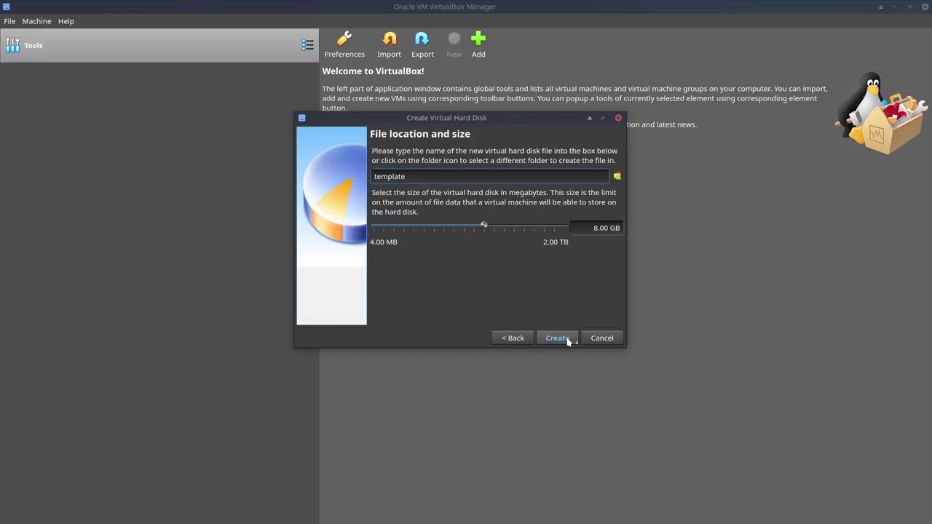
pyautogui.click(581, 228)
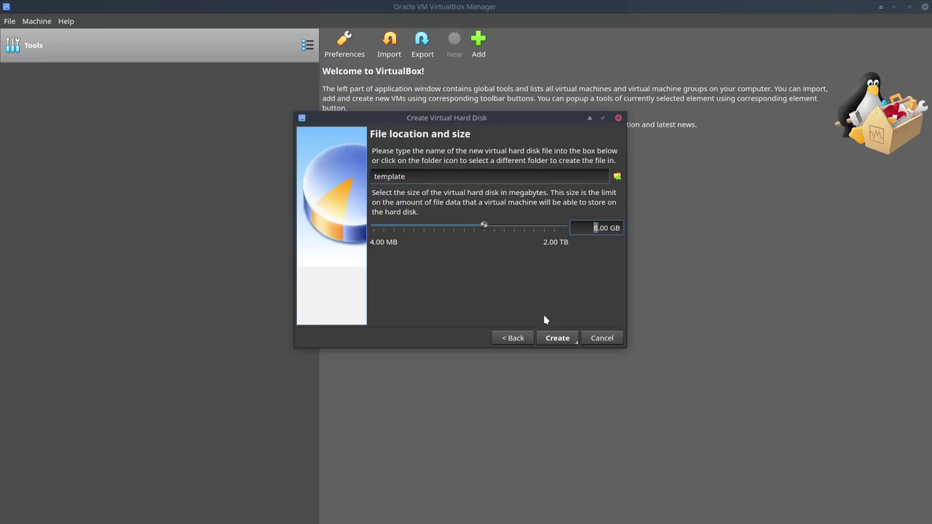
pyautogui.write('30')
# Step: Create the template machine and set shared clipboard and drag-and-drop to Bidirectional
pyautogui.click(571, 341)
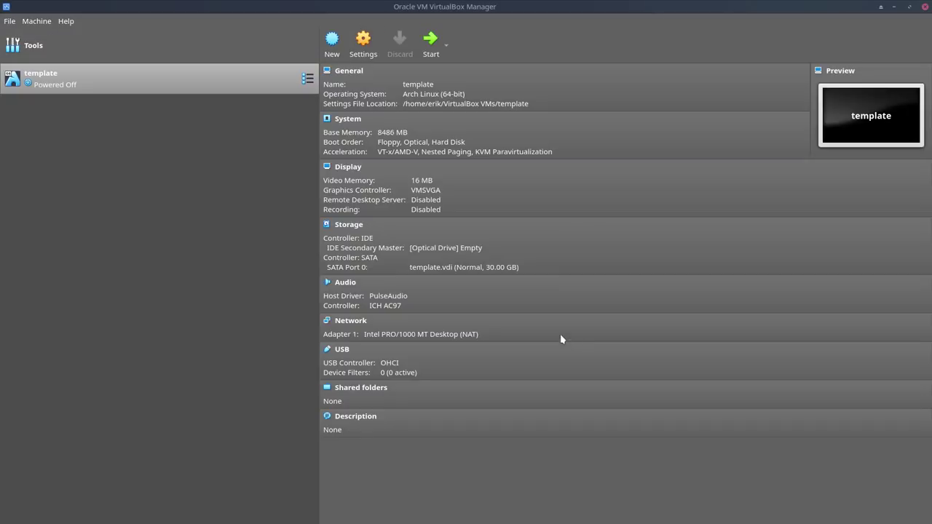
pyautogui.rightClick(176, 89)
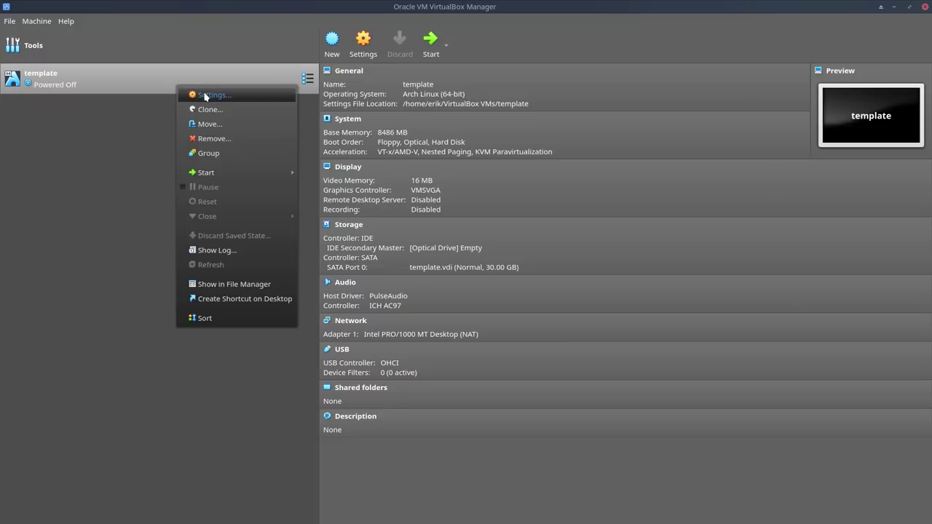
pyautogui.click(205, 94)
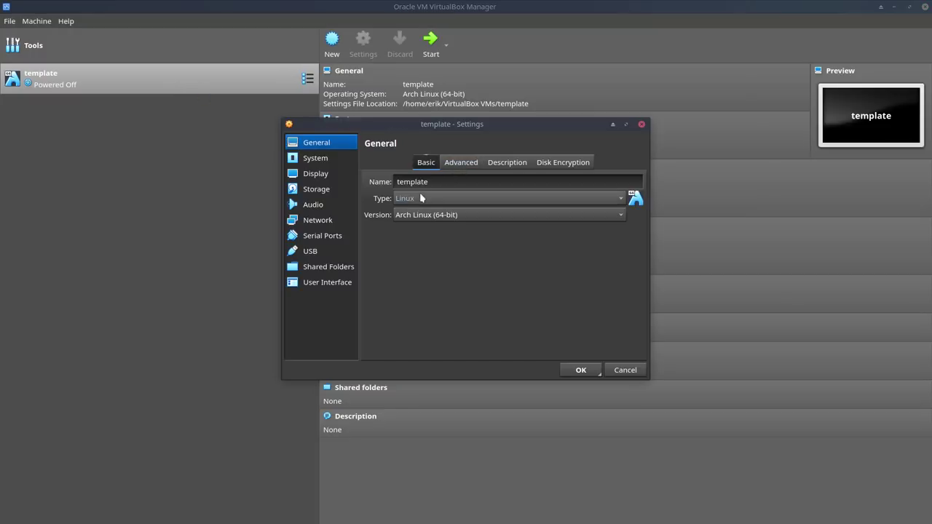
pyautogui.click(461, 162)
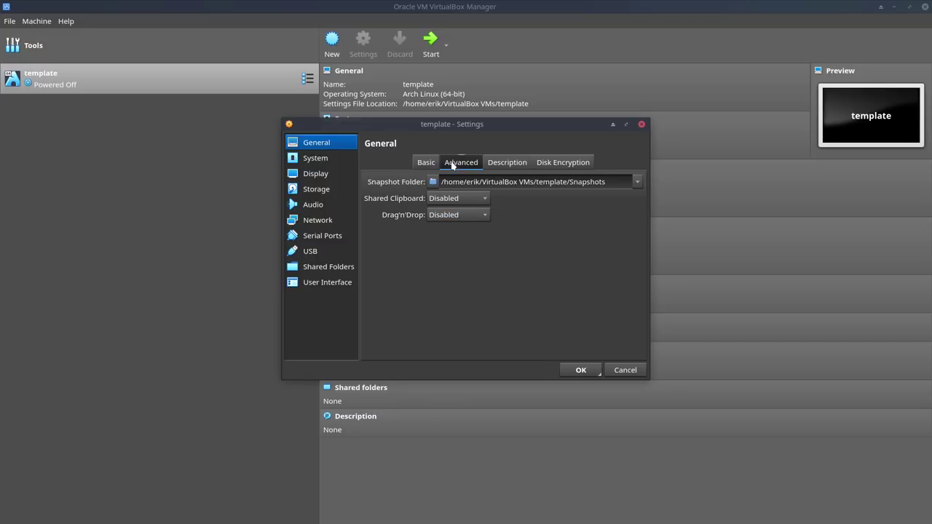
pyautogui.click(458, 198)
pyautogui.click(463, 252)
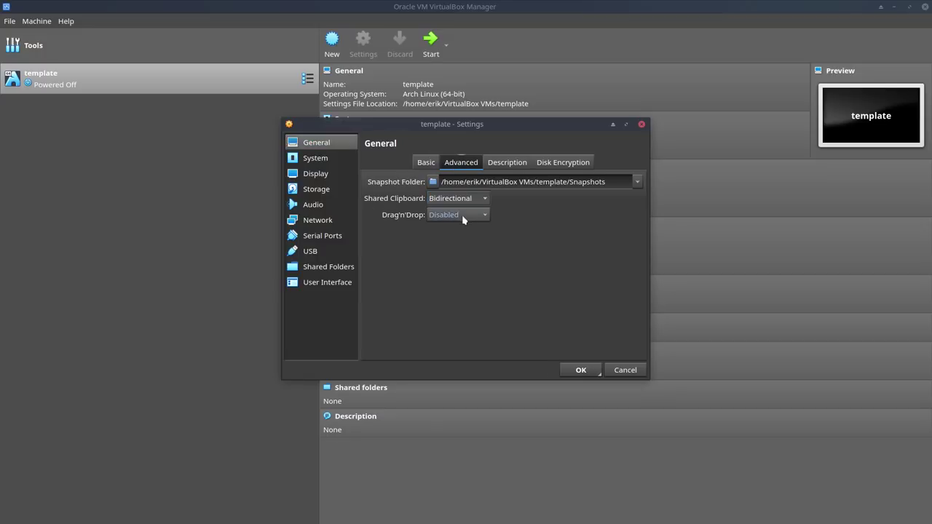
pyautogui.click(461, 215)
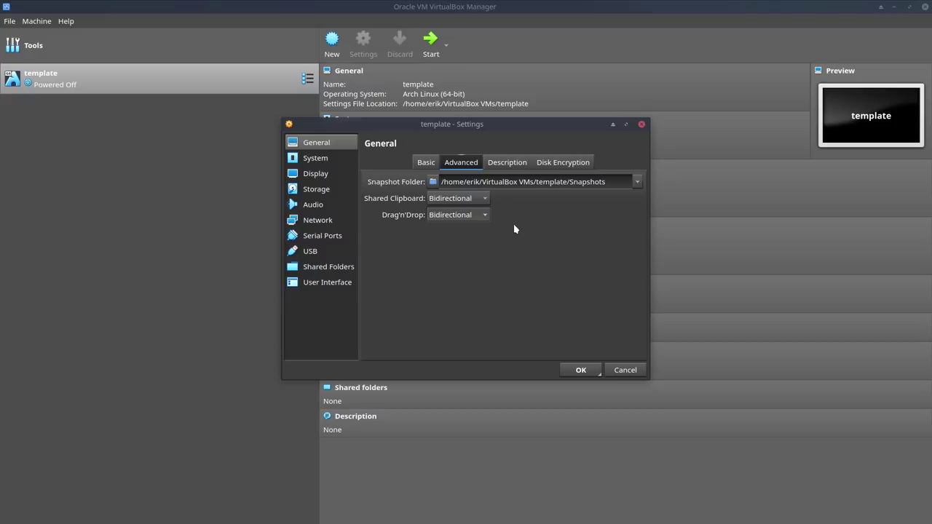
pyautogui.click(510, 163)
pyautogui.click(559, 163)
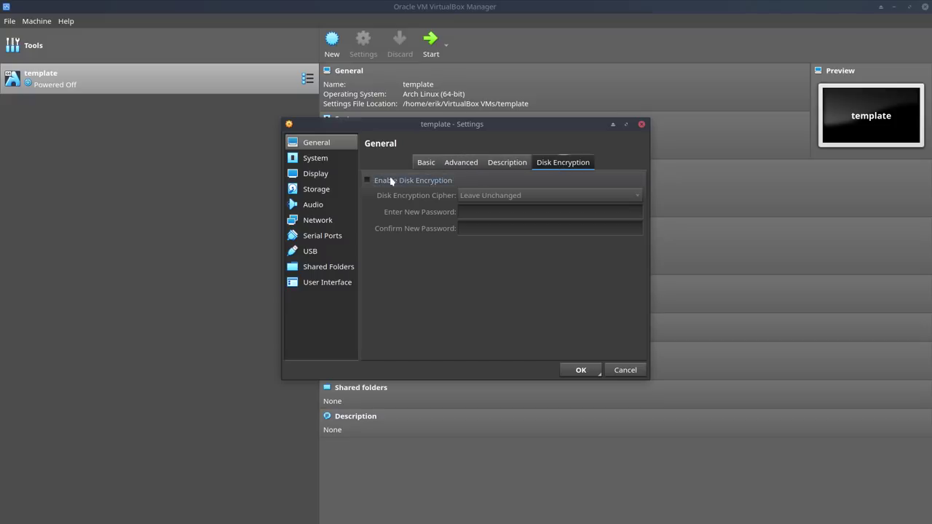
# Step: Give the template machine 4 processors with PAE/NX enabled
pyautogui.click(332, 158)
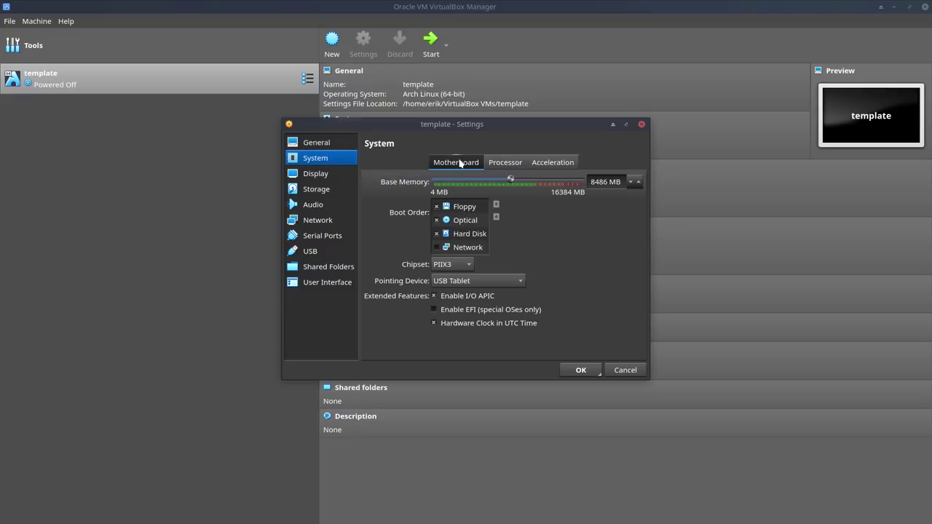
pyautogui.click(502, 164)
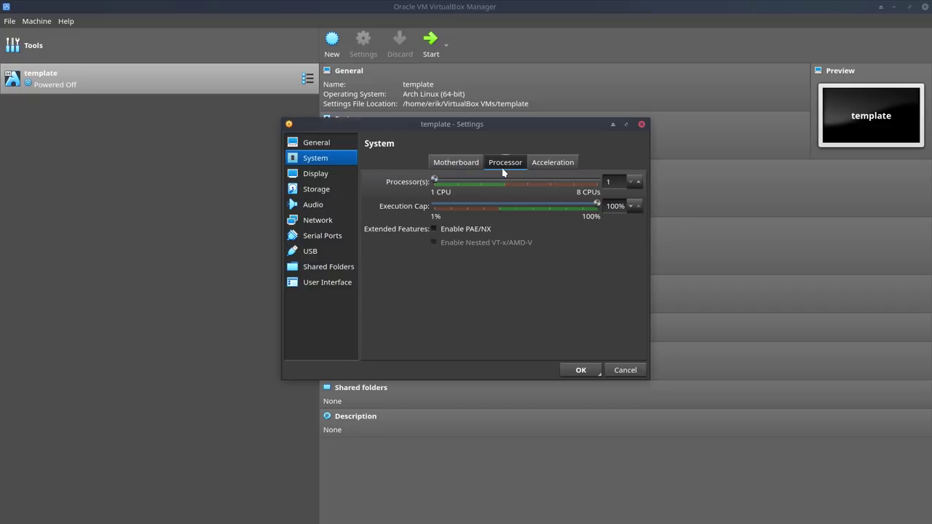
pyautogui.click(639, 181)
pyautogui.click(638, 180)
pyautogui.click(640, 182)
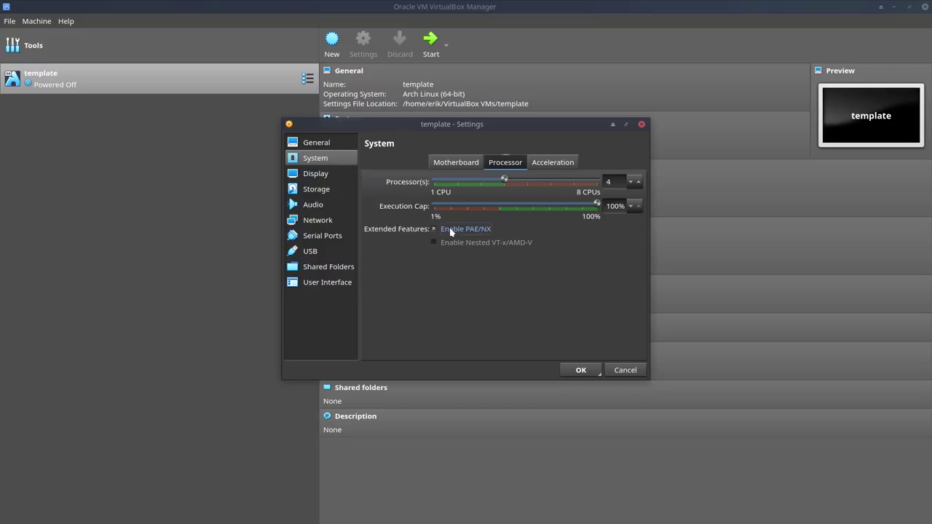
pyautogui.click(544, 165)
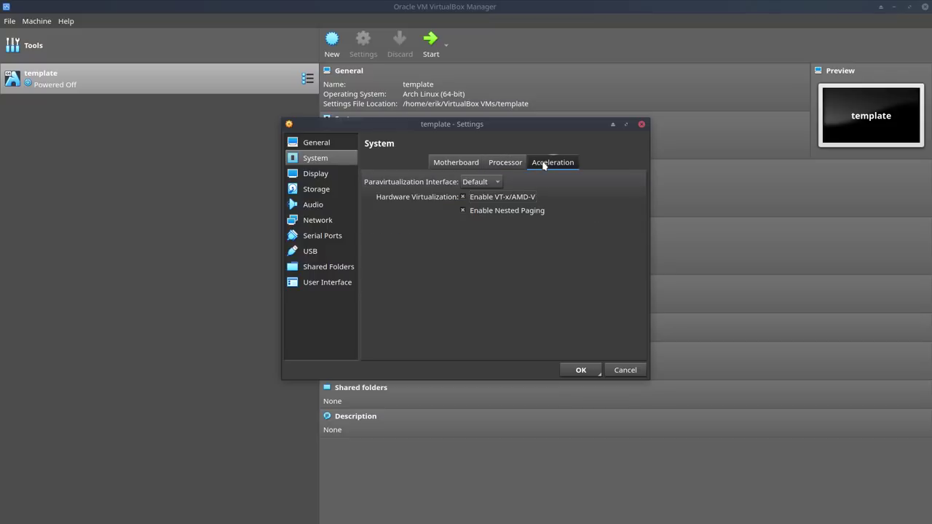
# Step: Set 75 MB video memory, VBoxVGA graphics controller and 3D acceleration, then save the settings
pyautogui.click(320, 175)
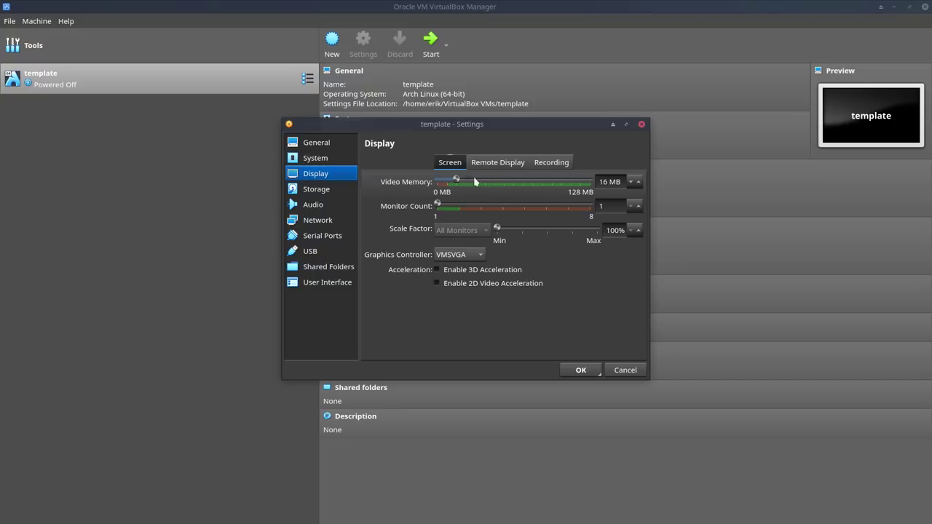
pyautogui.moveTo(475, 181); pyautogui.dragTo(527, 182)
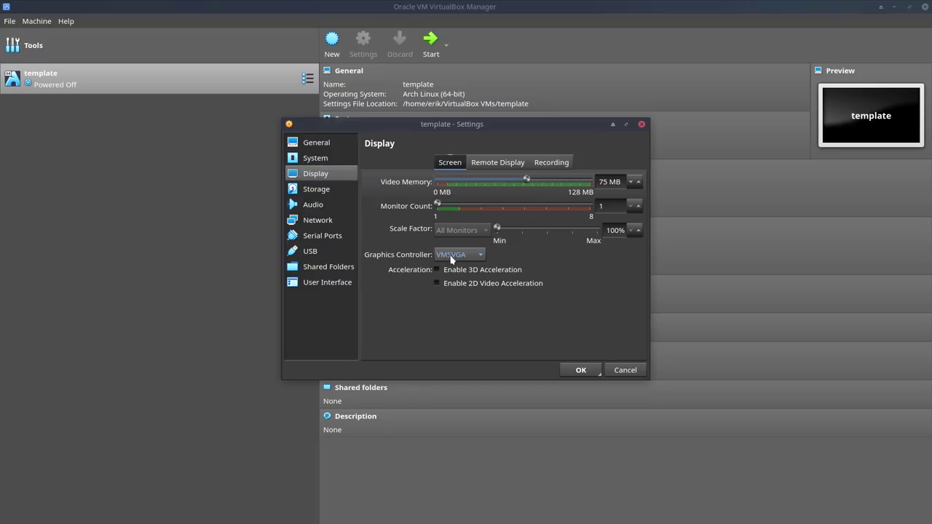
pyautogui.click(466, 255)
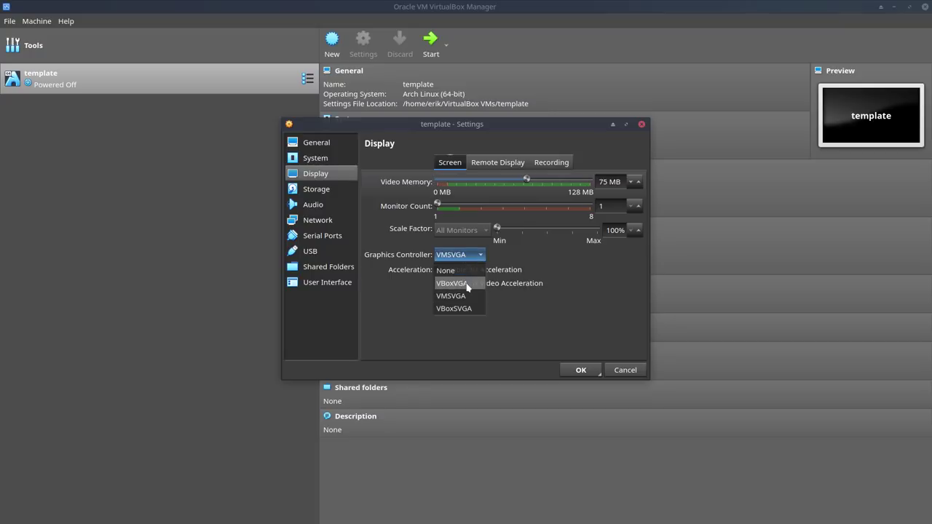
pyautogui.click(467, 286)
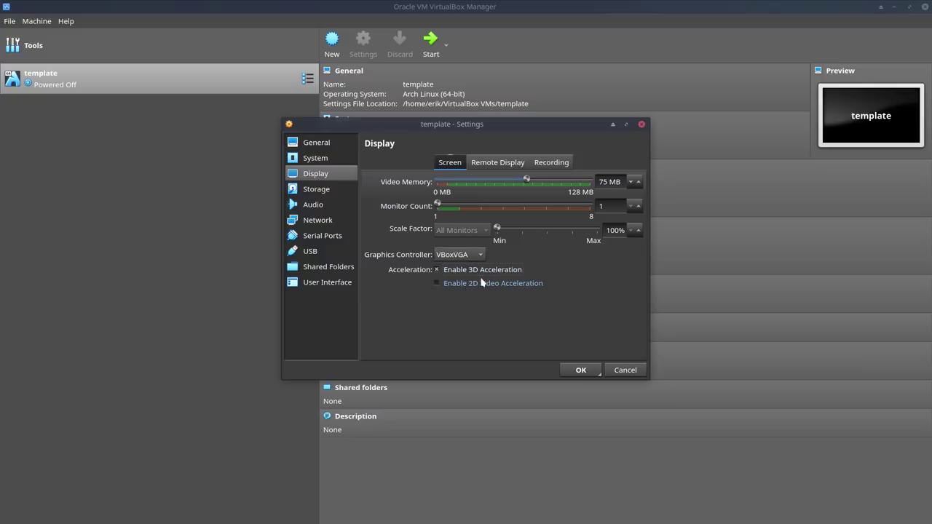
pyautogui.click(470, 255)
pyautogui.click(469, 285)
pyautogui.click(470, 255)
pyautogui.click(466, 295)
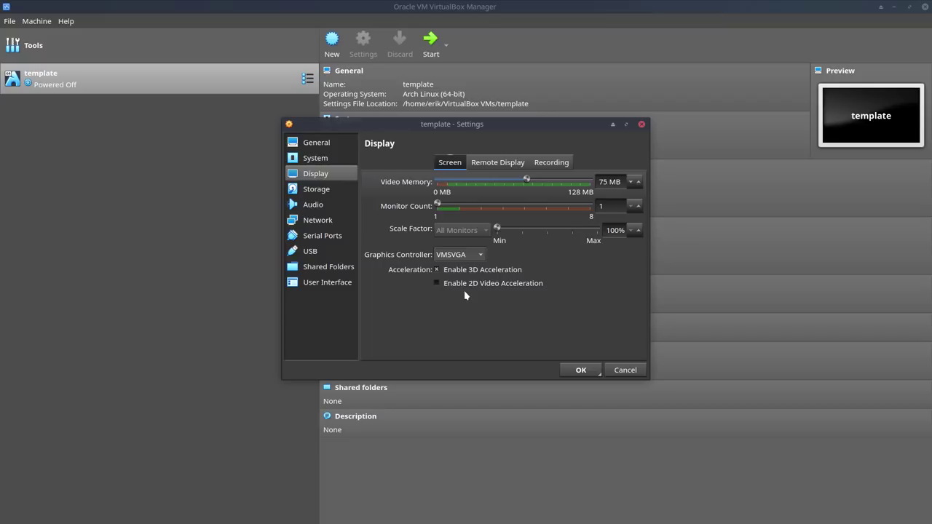
pyautogui.click(438, 271)
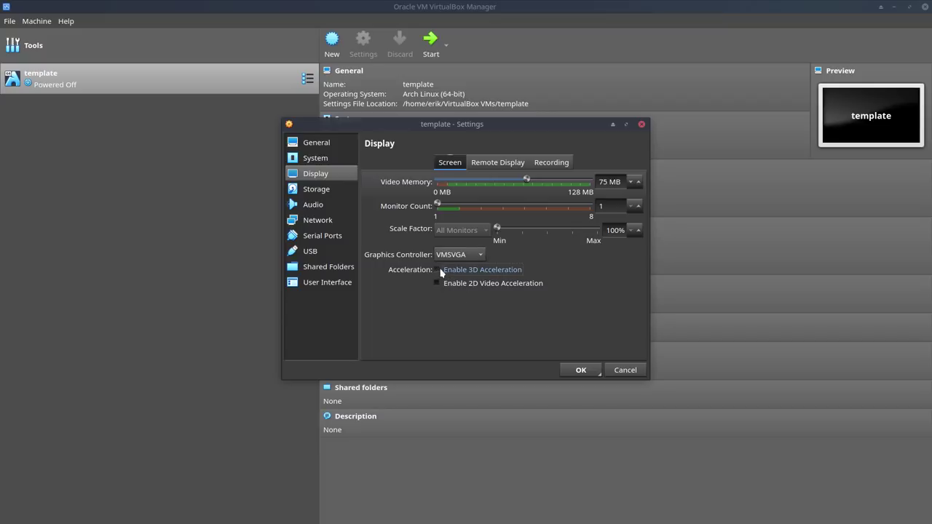
pyautogui.click(459, 255)
pyautogui.click(461, 284)
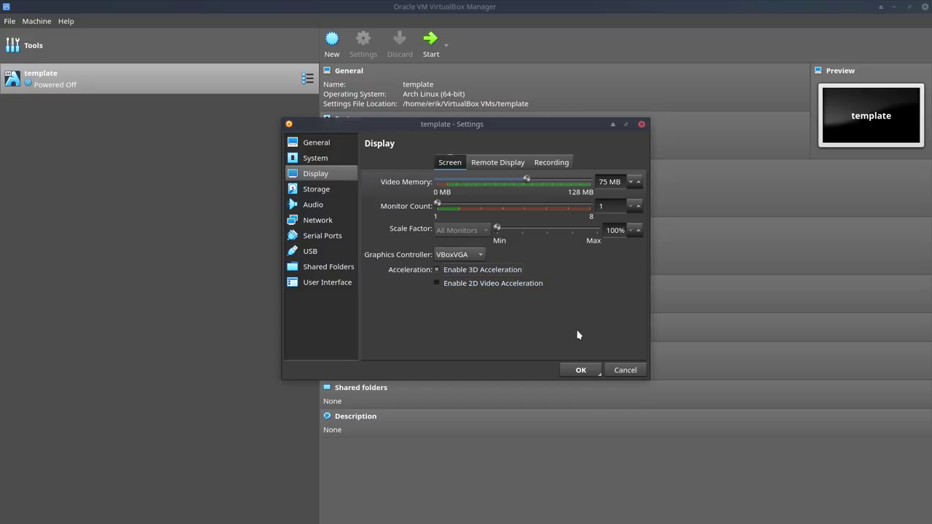
pyautogui.click(581, 369)
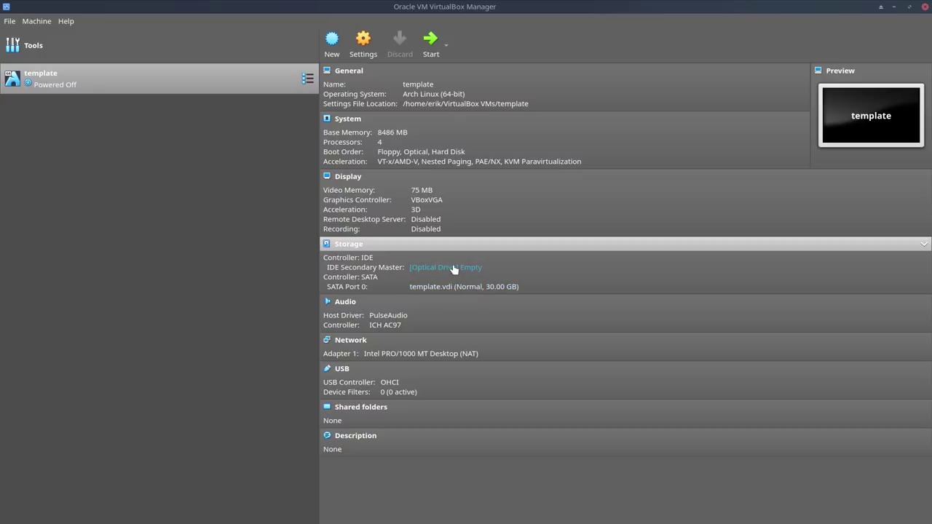
# Step: Make a full clone of the template machine named 'ArcoLinux 19.2'
pyautogui.rightClick(64, 64)
pyautogui.click(44, 91)
pyautogui.rightClick(43, 88)
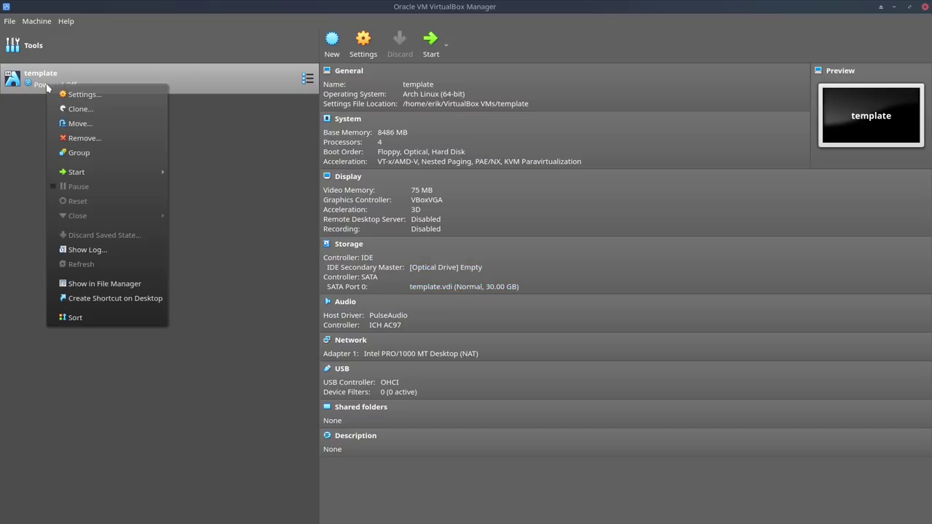
pyautogui.click(87, 110)
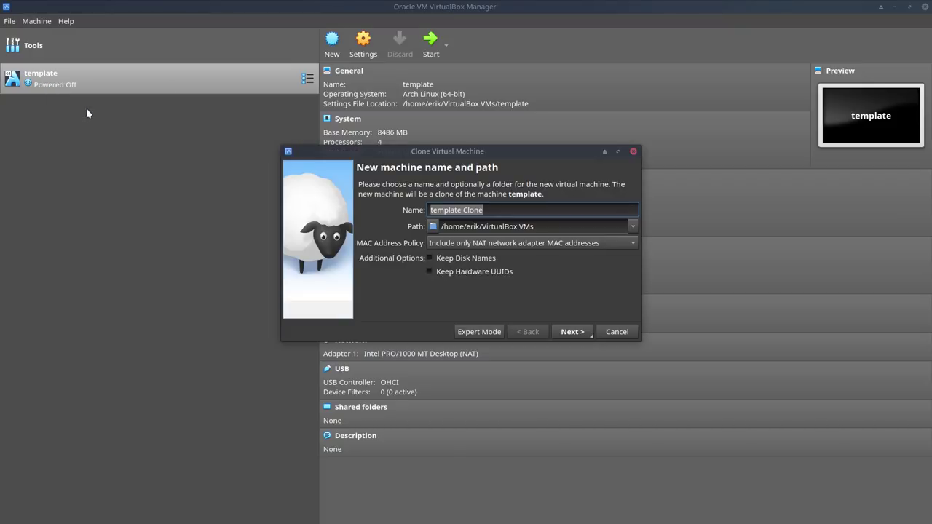
pyautogui.write('ArcoLinux')
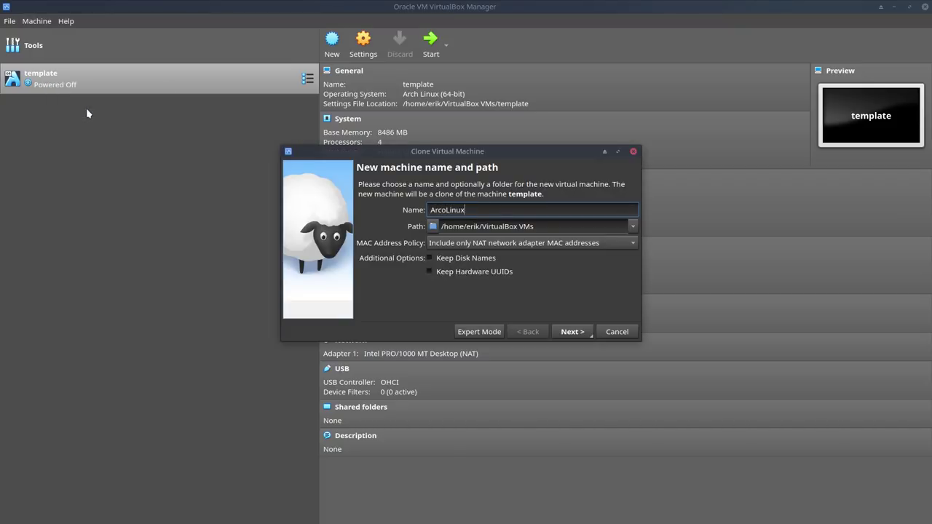
pyautogui.write(' 19.2')
pyautogui.press('Return')
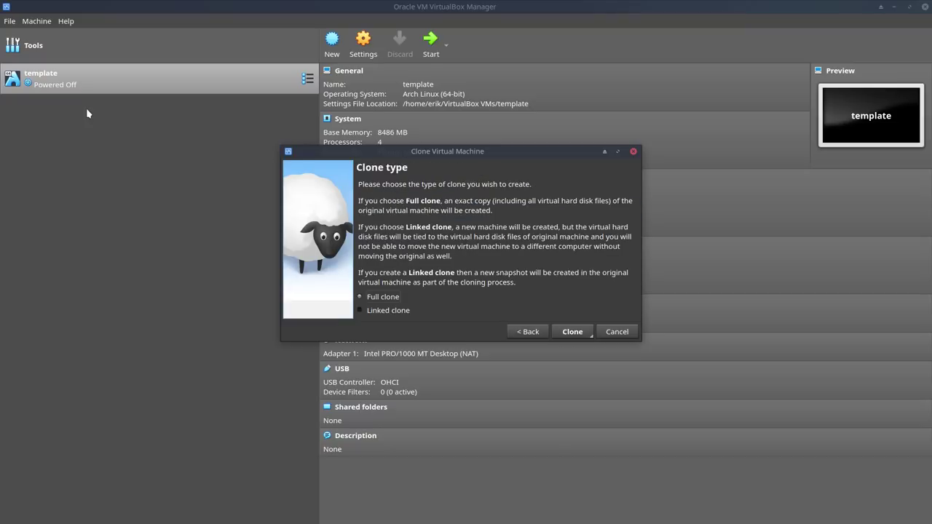
pyautogui.click(563, 333)
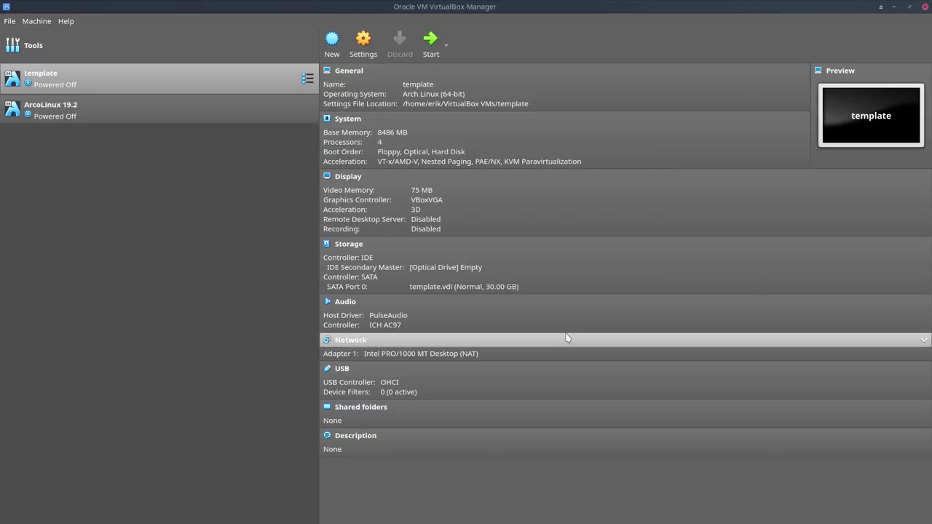
# Step: Insert arcolinux-v19.02.4.iso into the template's optical drive, then select ArcoLinux 19.2
pyautogui.click(452, 270)
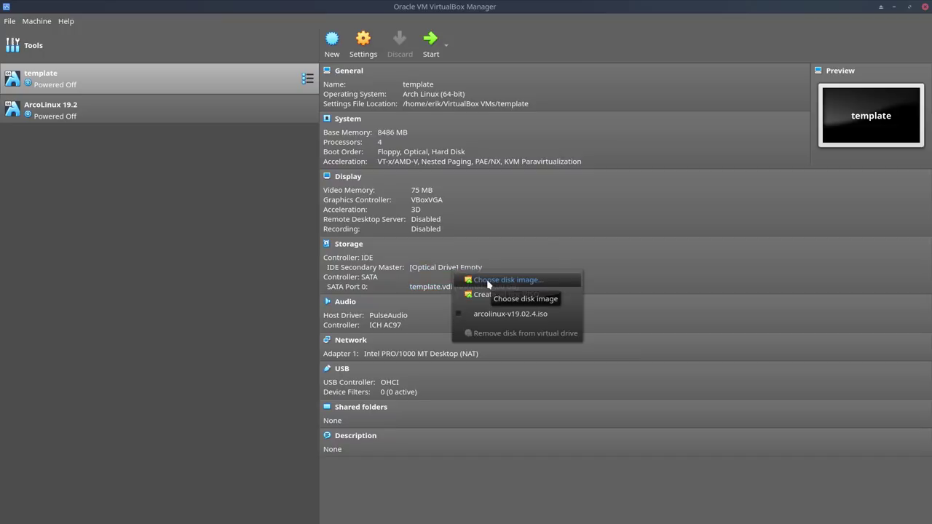
pyautogui.click(488, 282)
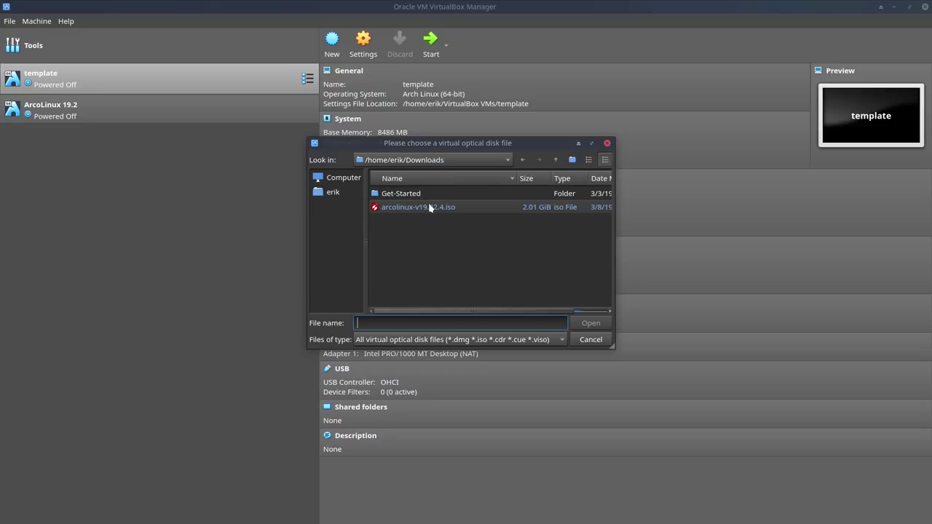
pyautogui.doubleClick(430, 208)
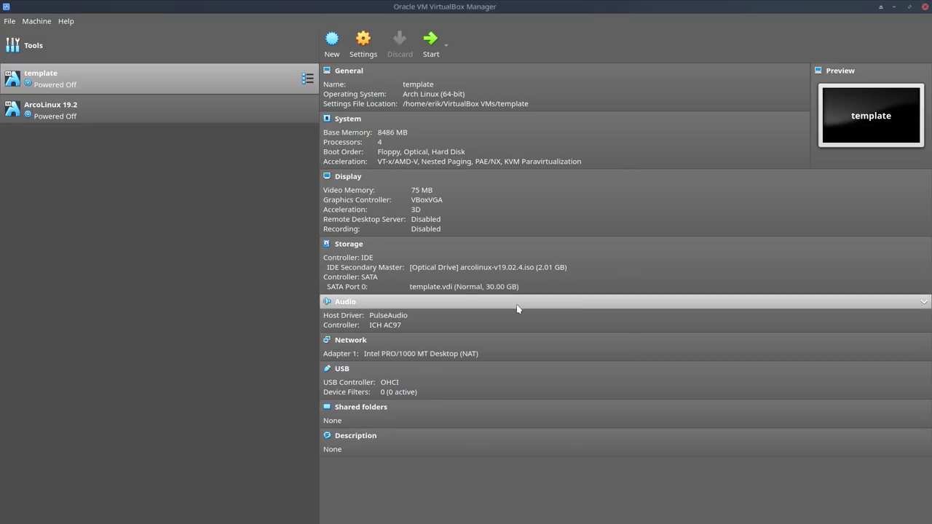
pyautogui.click(139, 109)
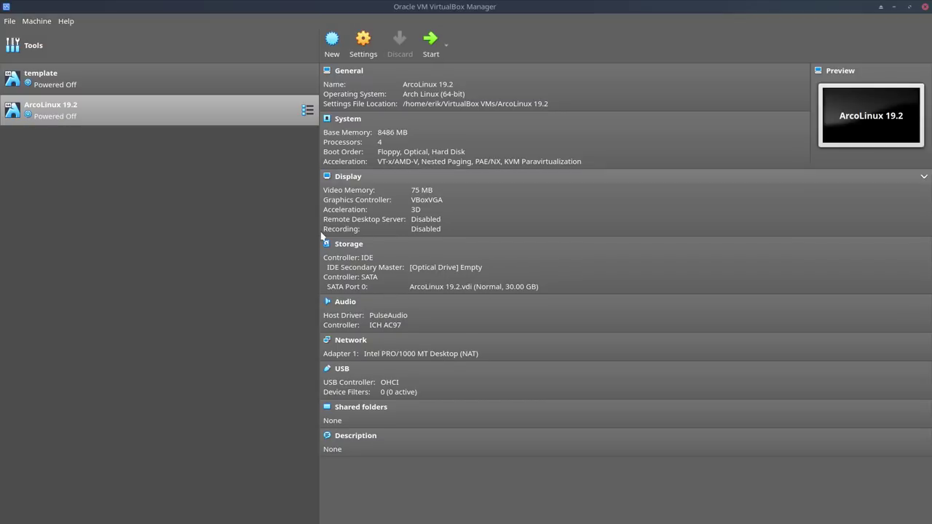
# Step: Load arcolinux-v19.02.4.iso into ArcoLinux 19.2, start the machine and maximize its window
pyautogui.click(467, 268)
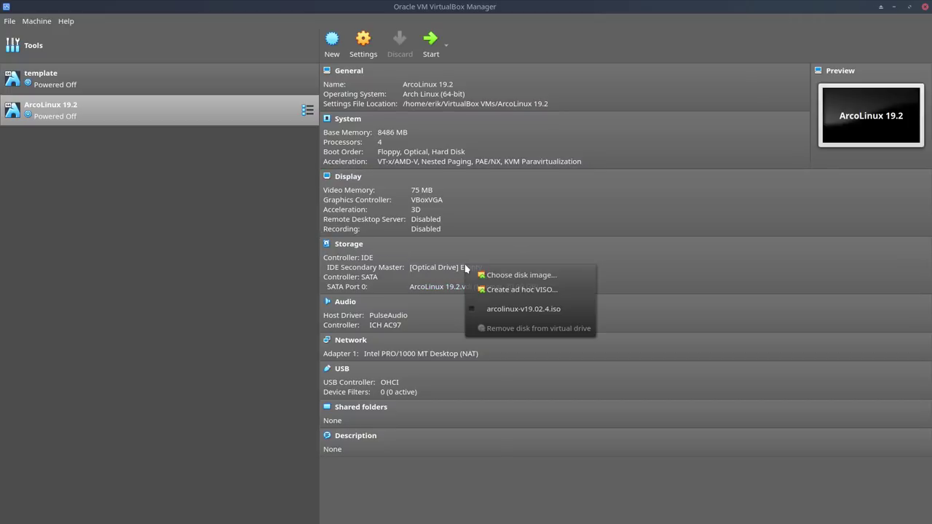
pyautogui.click(512, 274)
pyautogui.doubleClick(427, 209)
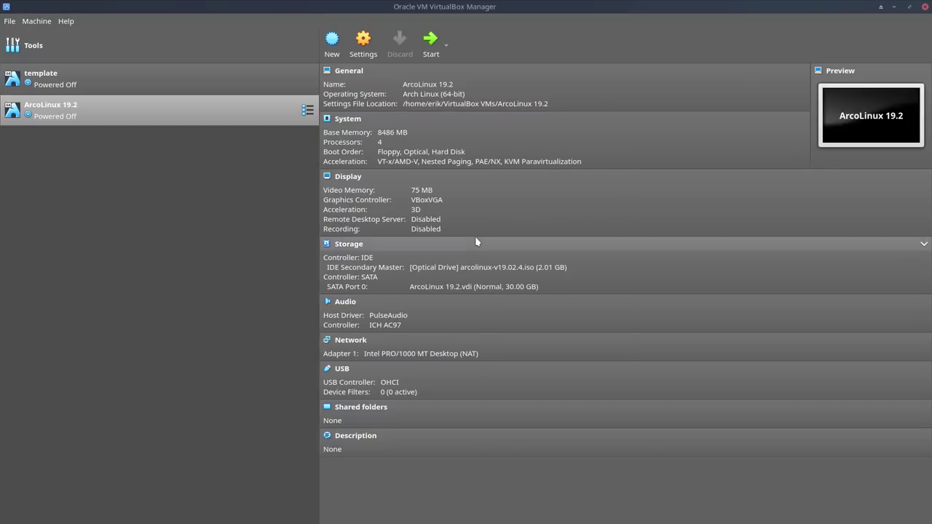
pyautogui.doubleClick(135, 120)
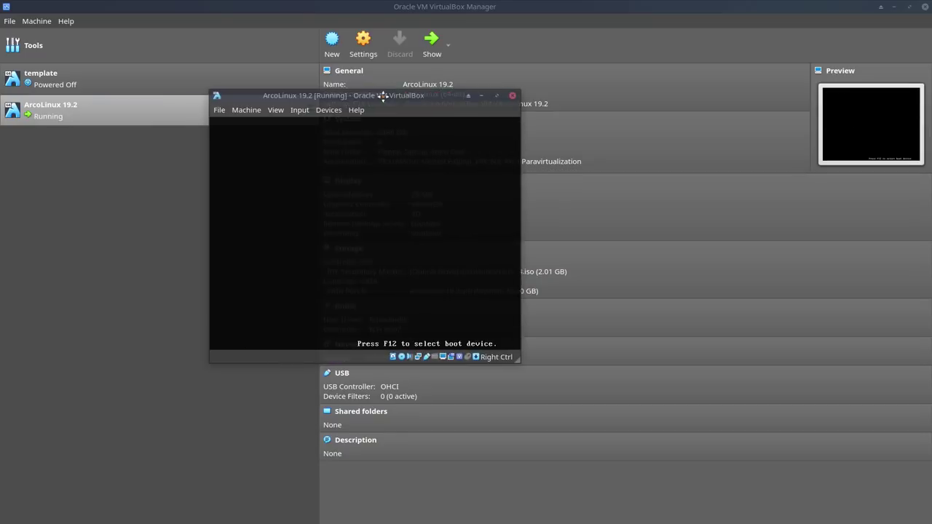
pyautogui.doubleClick(385, 95)
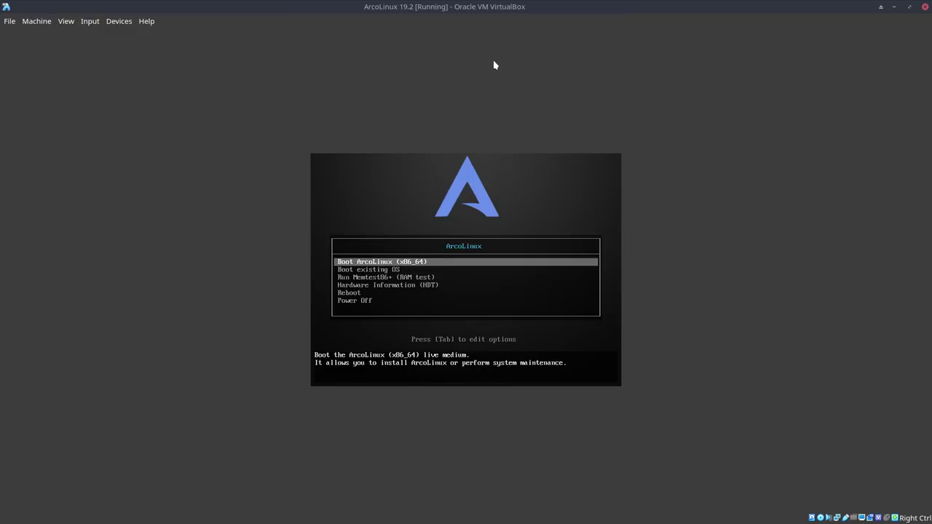
# Step: Boot ArcoLinux (x86_64) from the live medium and switch the VM display to fullscreen
pyautogui.press('Return')
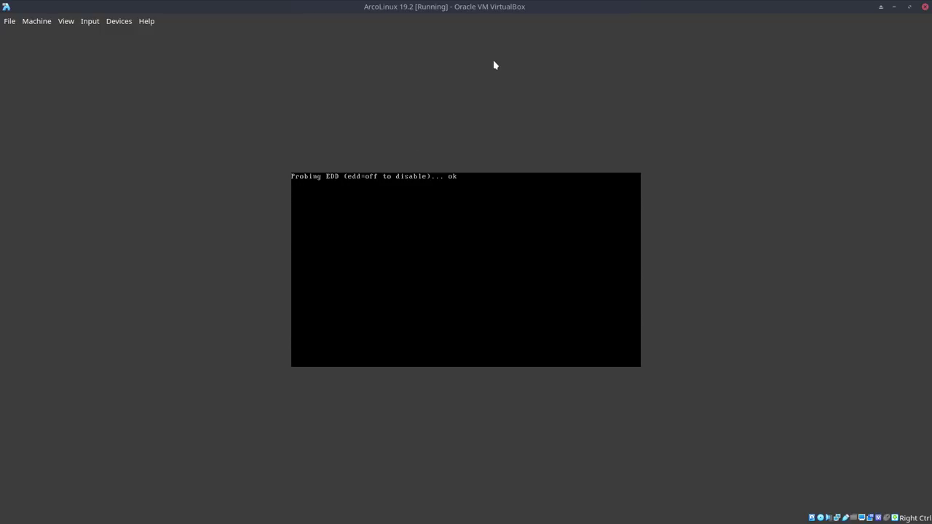
pyautogui.press('Control_R+f')
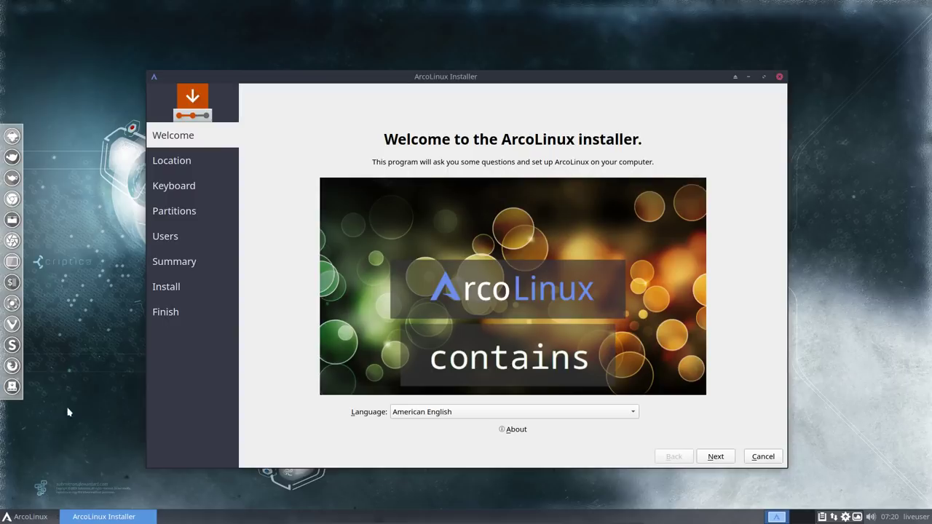
pyautogui.click(28, 516)
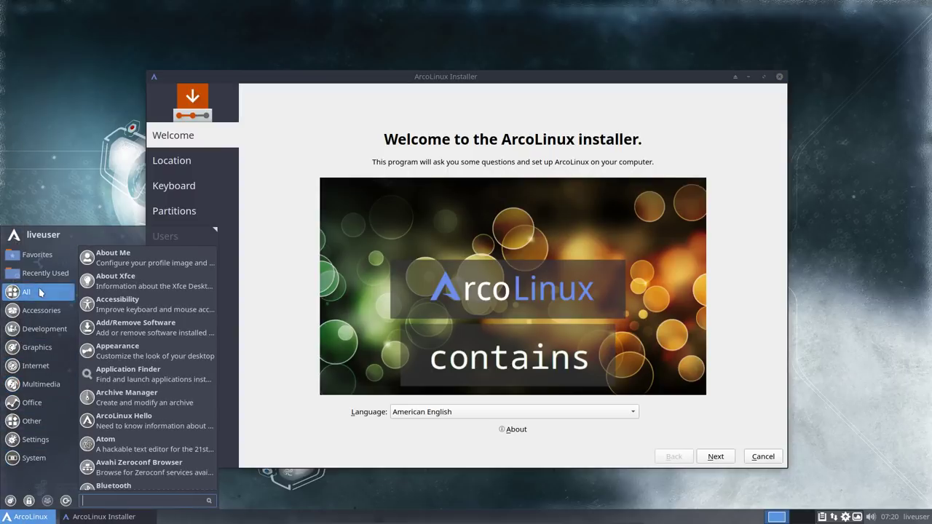
pyautogui.moveTo(44, 345)
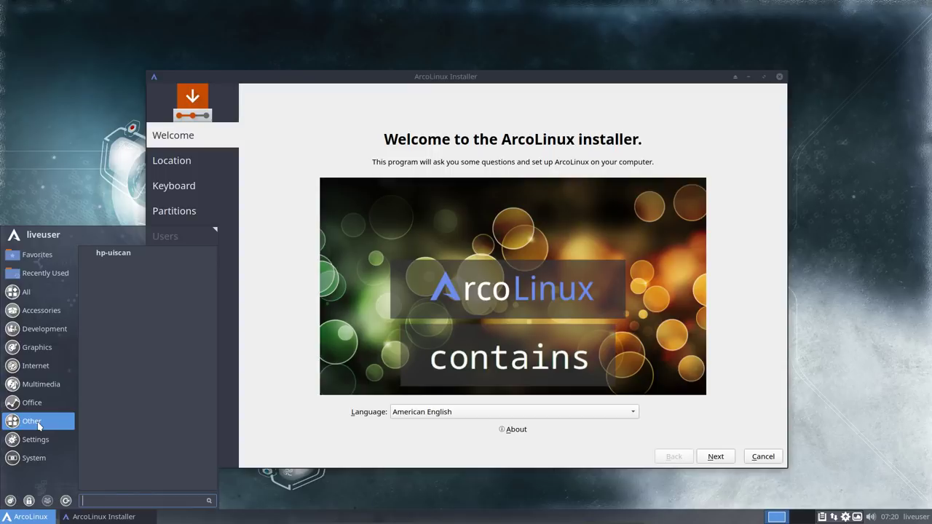
pyautogui.click(267, 210)
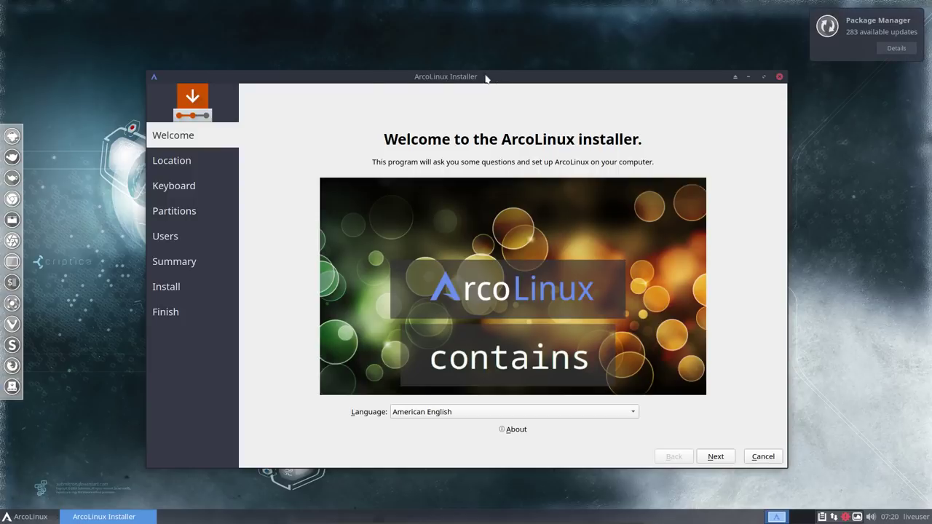
pyautogui.click(429, 412)
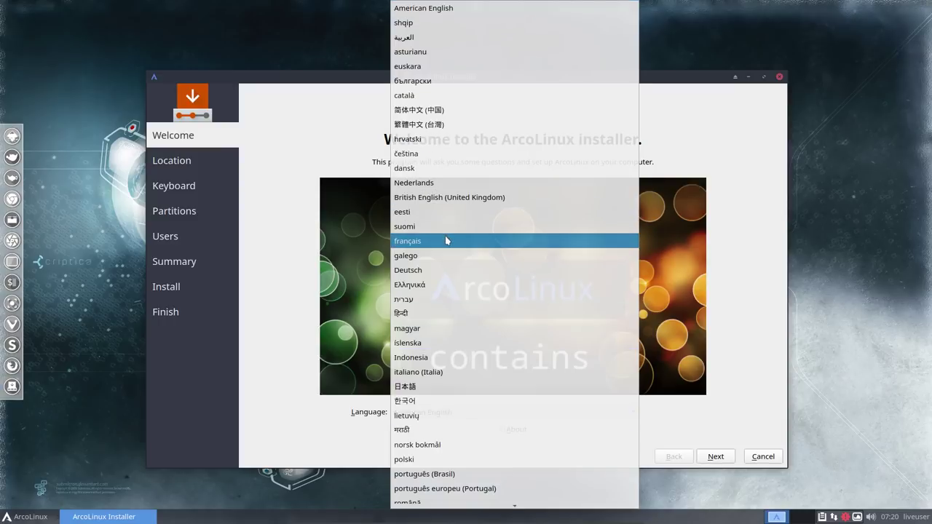
pyautogui.click(444, 241)
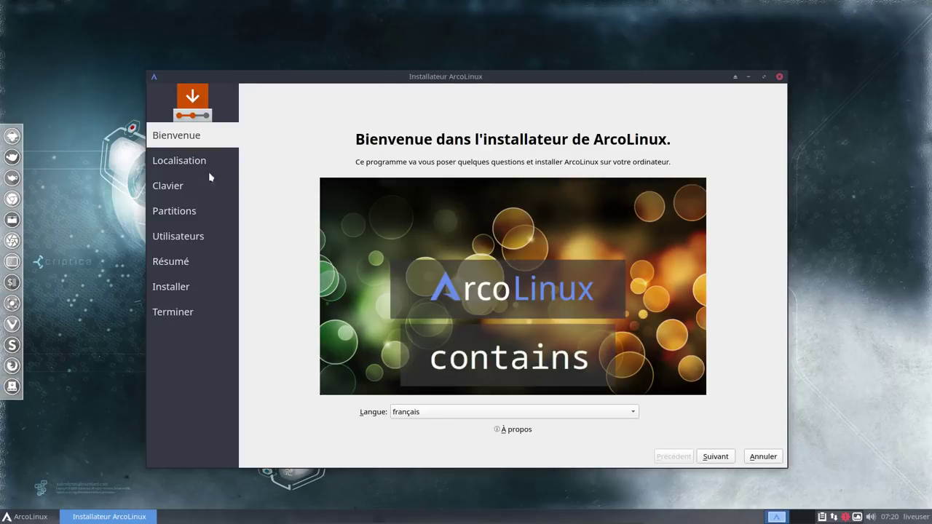
pyautogui.click(483, 413)
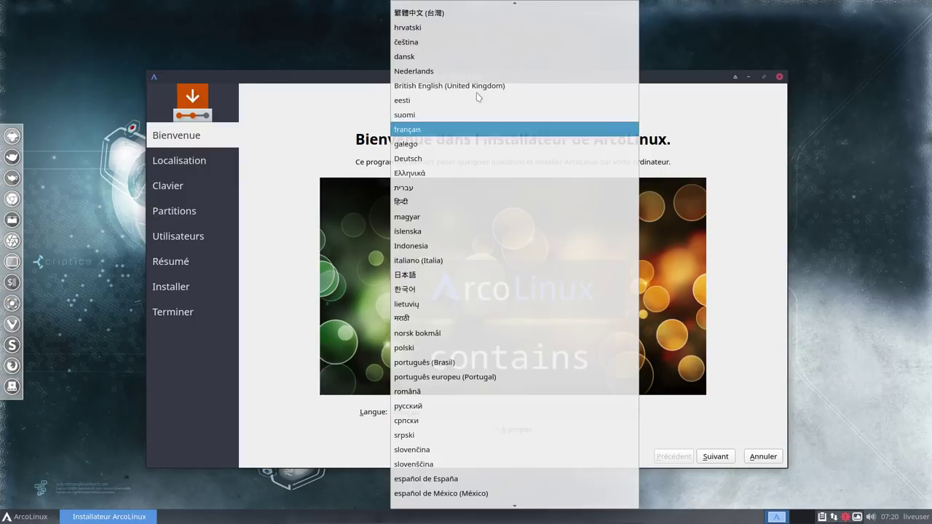
pyautogui.scroll(3, 474, 51)
pyautogui.click(452, 11)
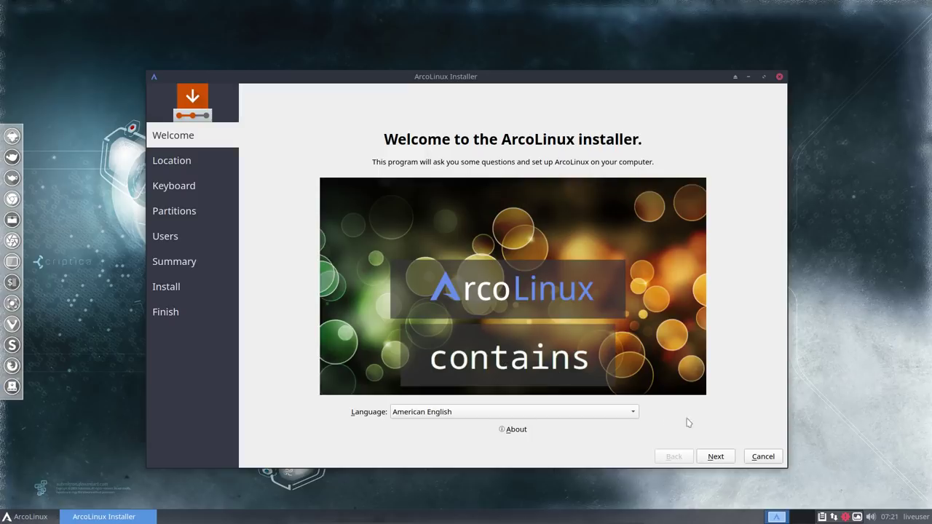
# Step: Try several map time zones, including Kabul, then settle back on Europe/Brussels
pyautogui.click(723, 460)
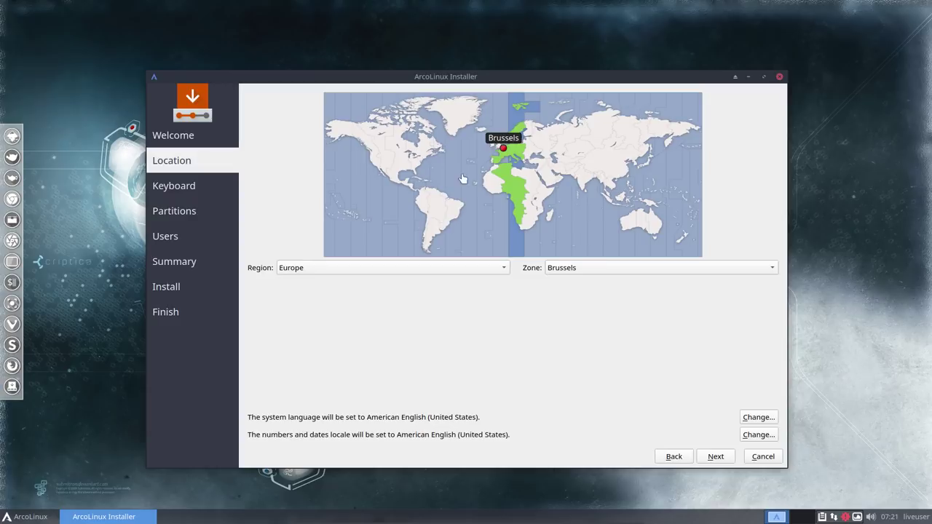
pyautogui.click(543, 155)
pyautogui.click(574, 143)
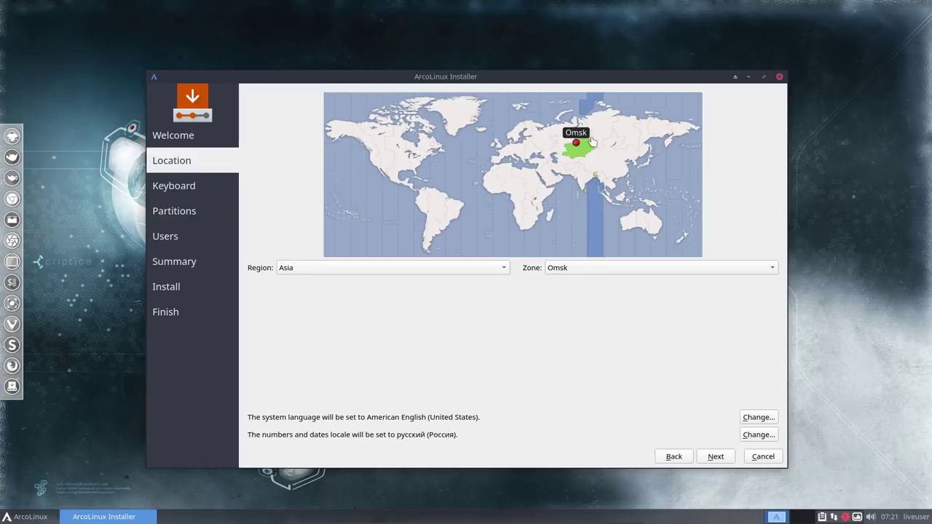
pyautogui.click(586, 154)
pyautogui.click(572, 166)
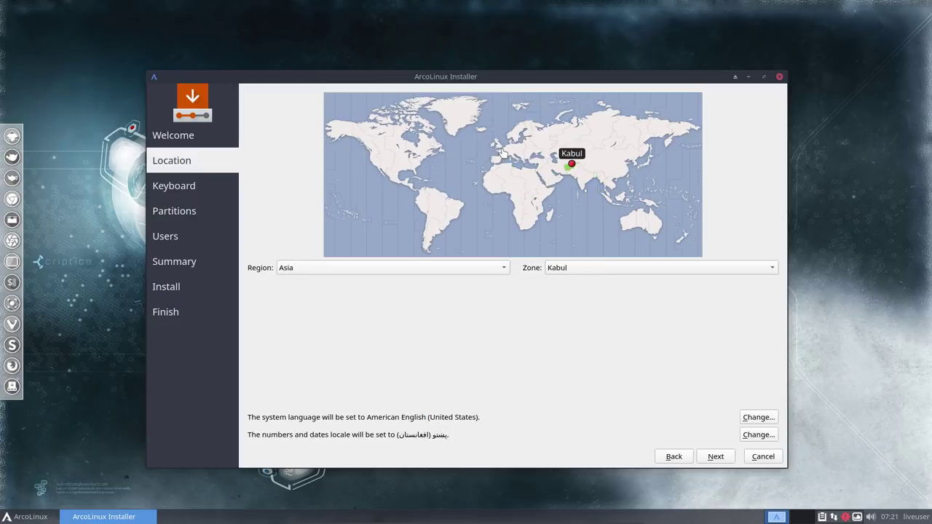
pyautogui.click(503, 151)
pyautogui.click(556, 269)
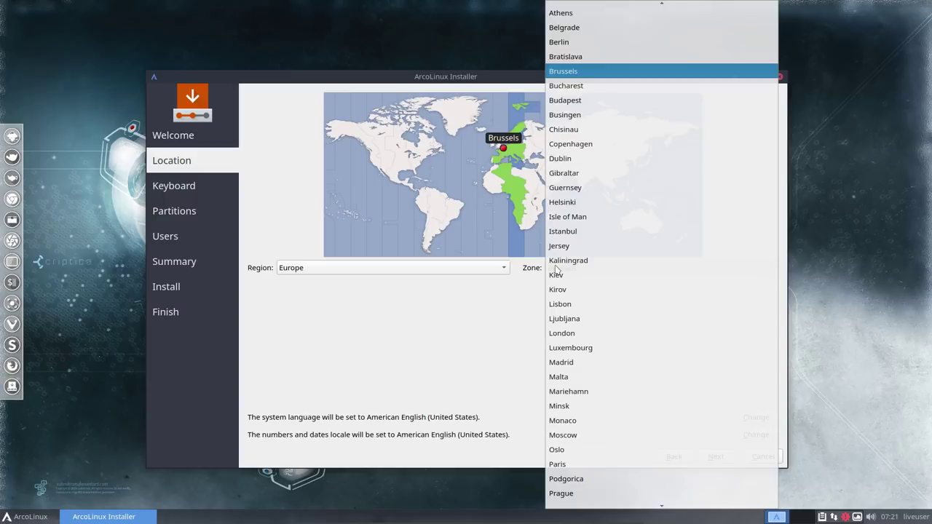
pyautogui.click(490, 314)
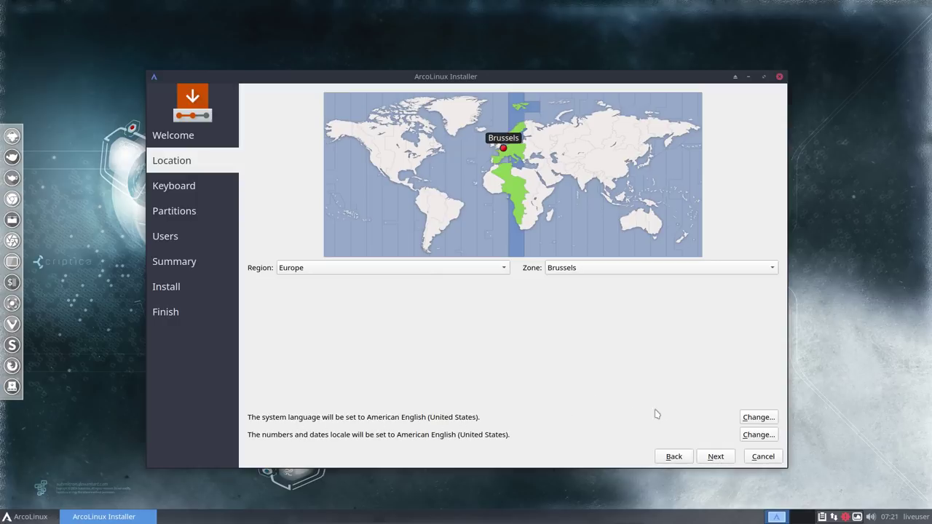
# Step: Leave both system and number/date locales at American English (en_US.UTF-8) and proceed
pyautogui.click(755, 418)
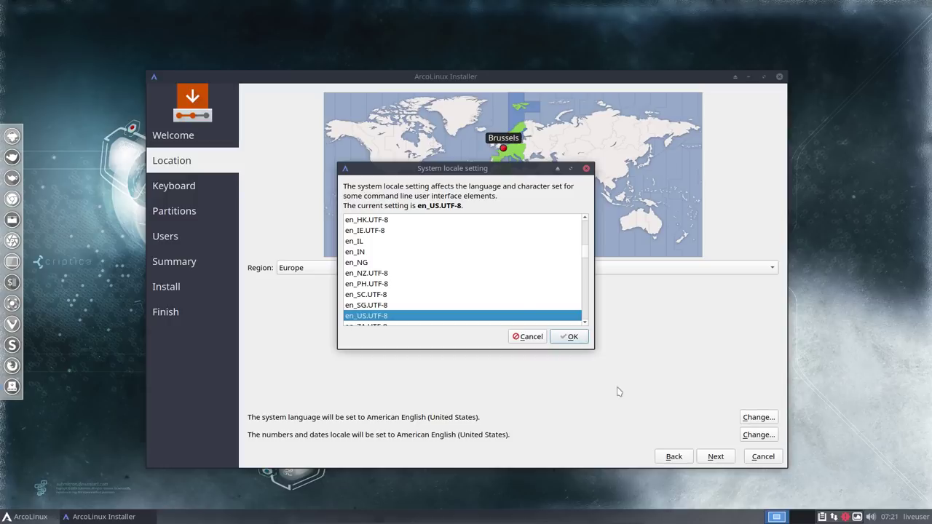
pyautogui.click(528, 337)
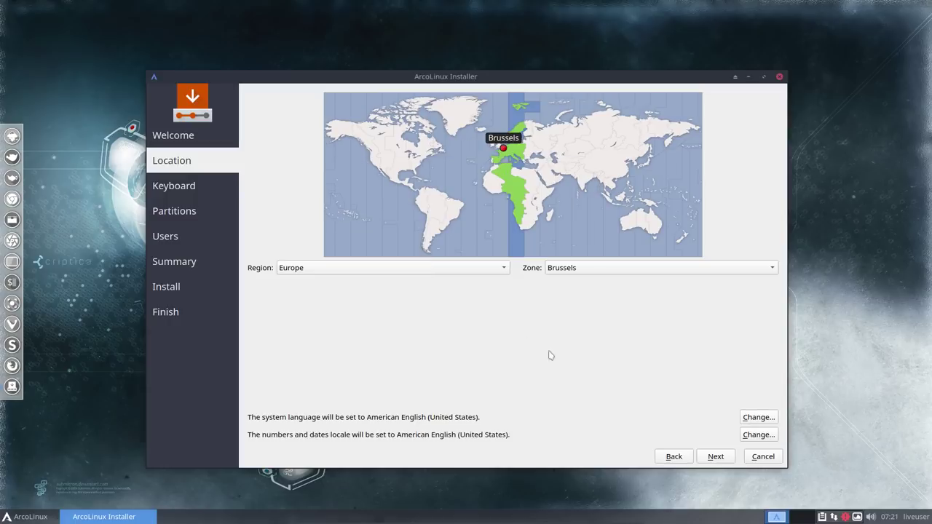
pyautogui.click(753, 435)
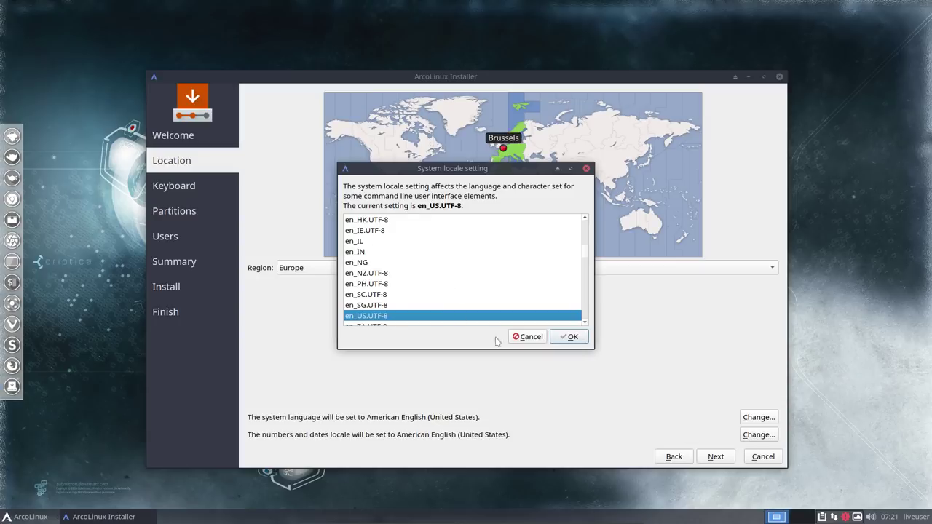
pyautogui.click(519, 340)
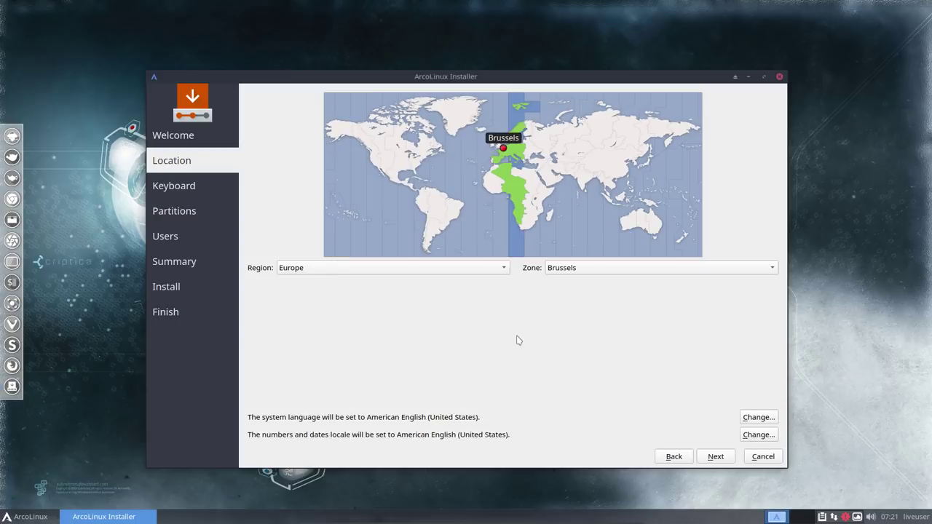
pyautogui.click(716, 457)
# Step: Choose the Belgian (Default) keyboard layout after previewing Bambara, Armenian and Arabic
pyautogui.scroll(4, 353, 296)
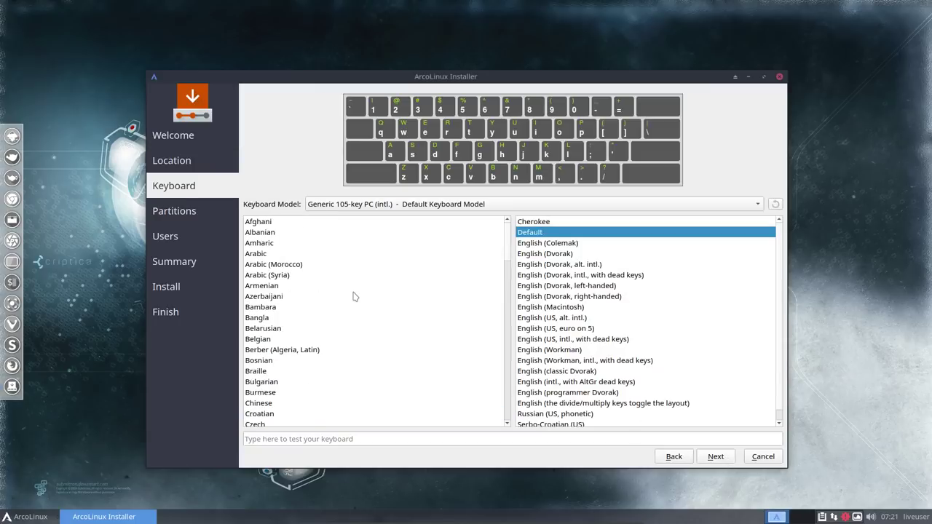
pyautogui.click(275, 340)
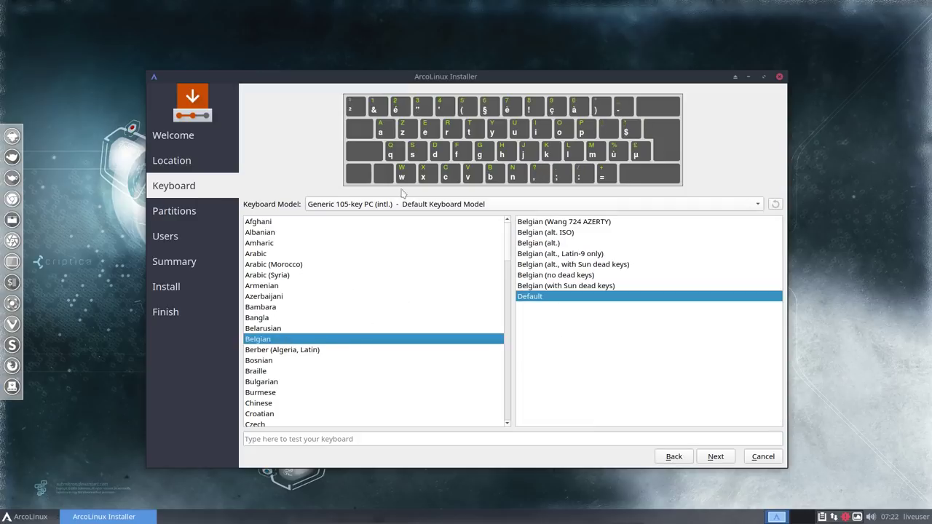
pyautogui.click(286, 306)
pyautogui.click(285, 284)
pyautogui.click(284, 255)
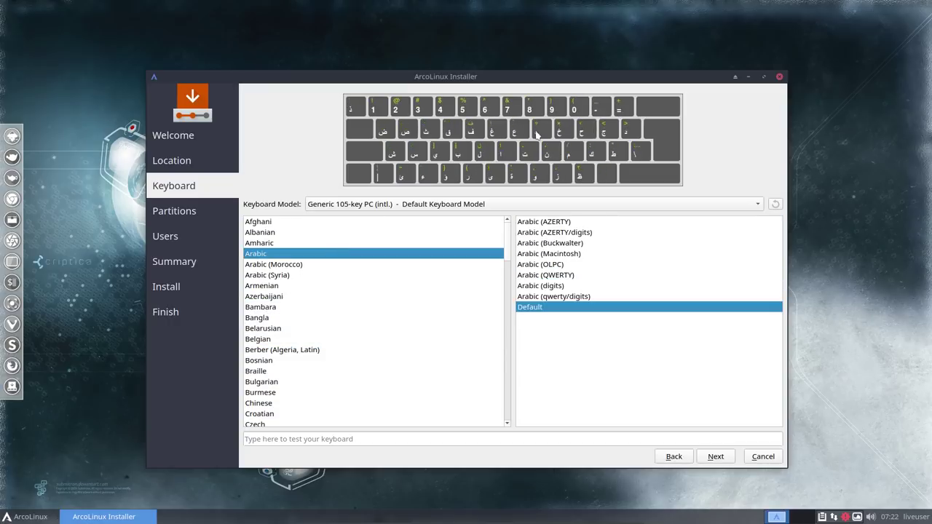
pyautogui.click(267, 339)
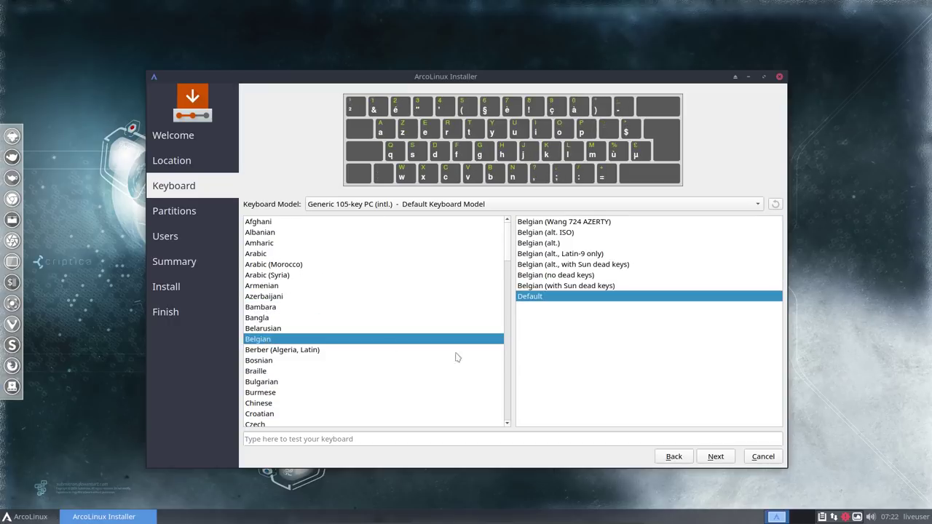
pyautogui.click(718, 457)
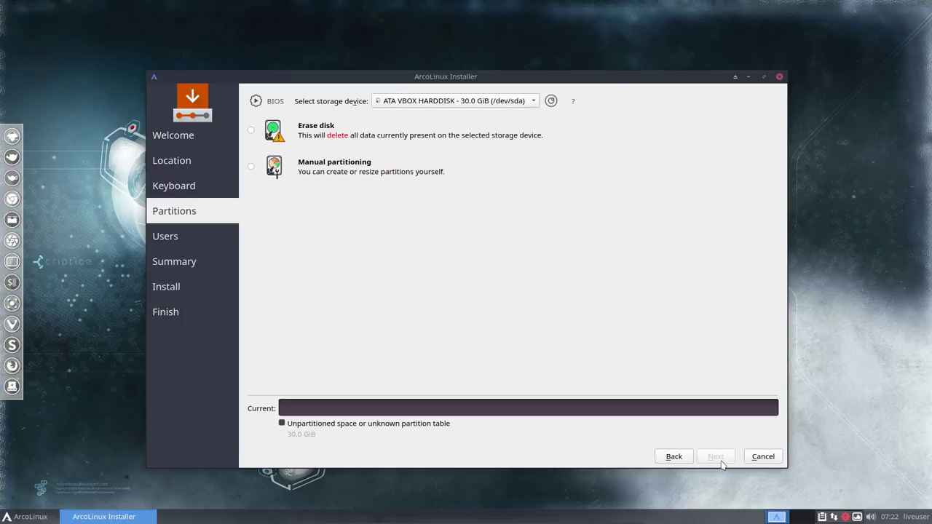
# Step: Erase the whole /dev/sda disk into 21.1 GiB ext4 plus 8.9 GiB swap
pyautogui.click(250, 131)
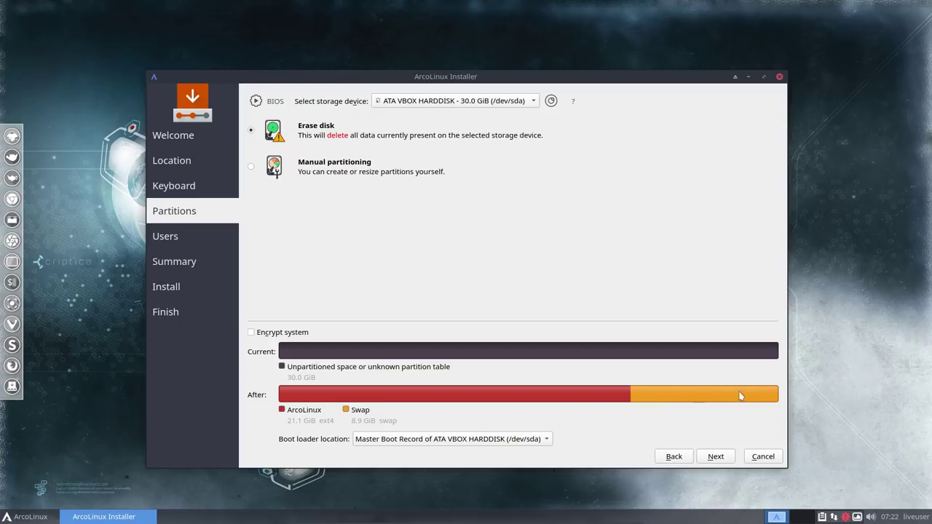
pyautogui.moveTo(710, 398)
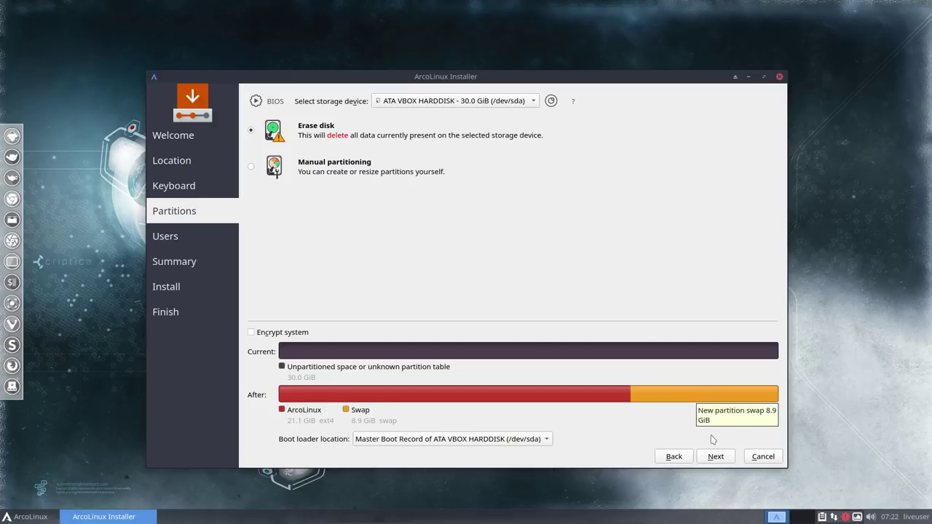
pyautogui.click(720, 459)
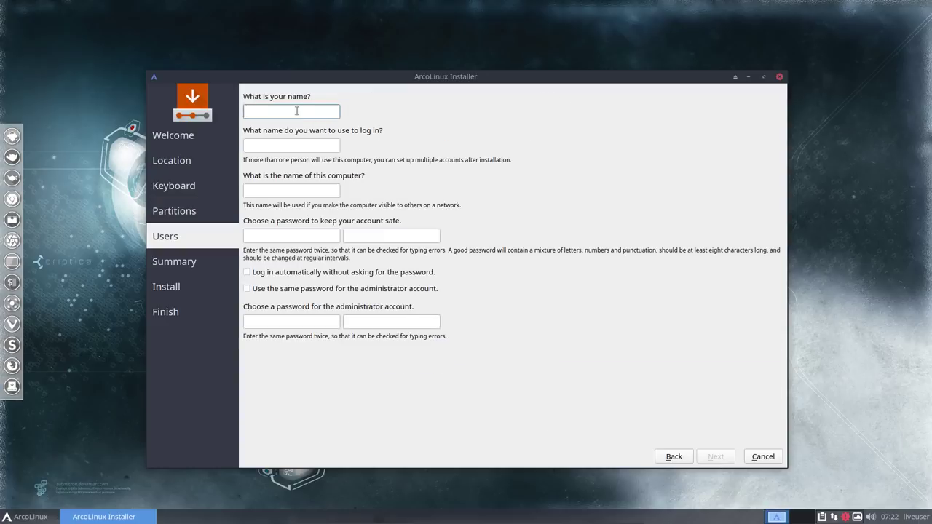
# Step: Enter the user's name, computer name ArcoLinux, and the account password with confirmation
pyautogui.write('erik')
pyautogui.press('Tab')
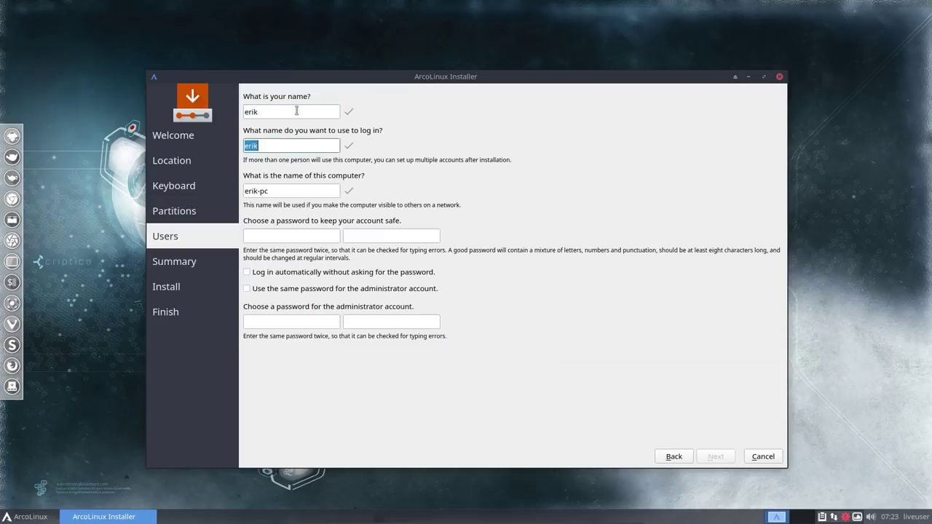
pyautogui.press('Tab')
pyautogui.write('ArcoLinux')
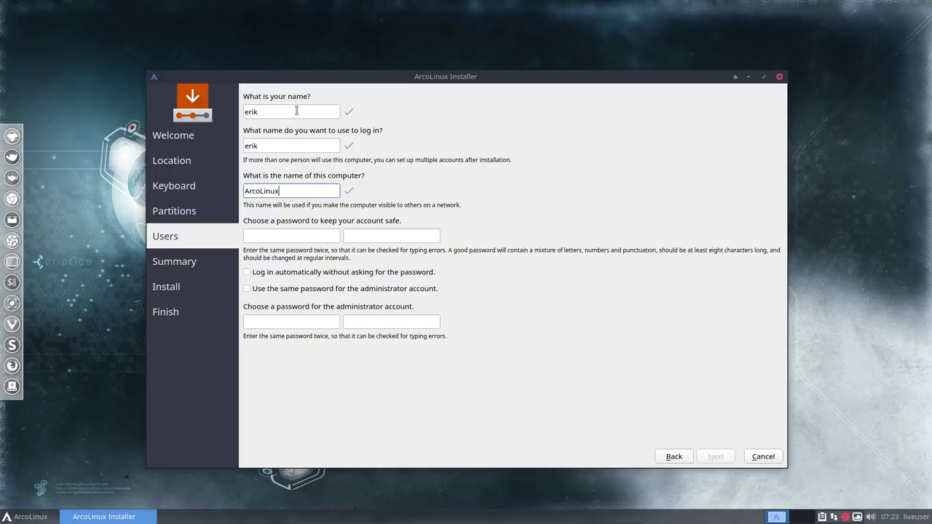
pyautogui.press('Tab')
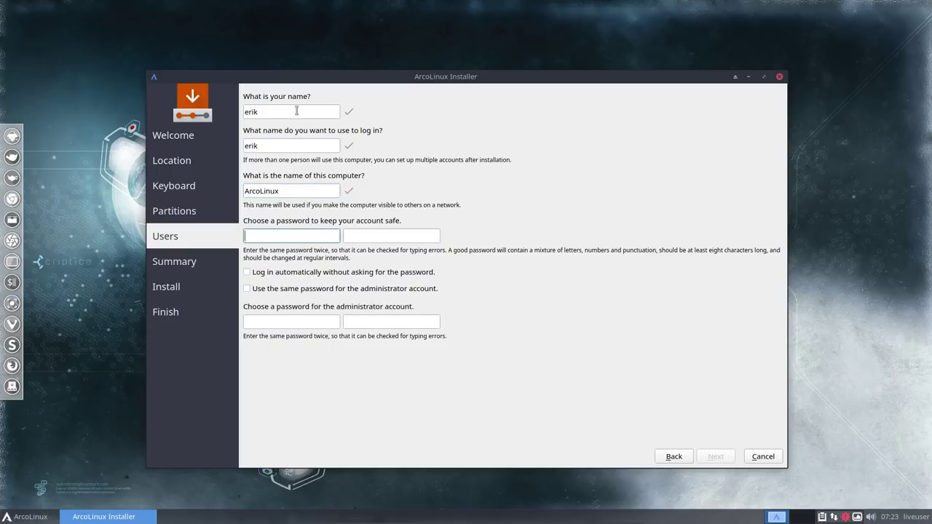
pyautogui.press('Tab')
pyautogui.press('Tab')
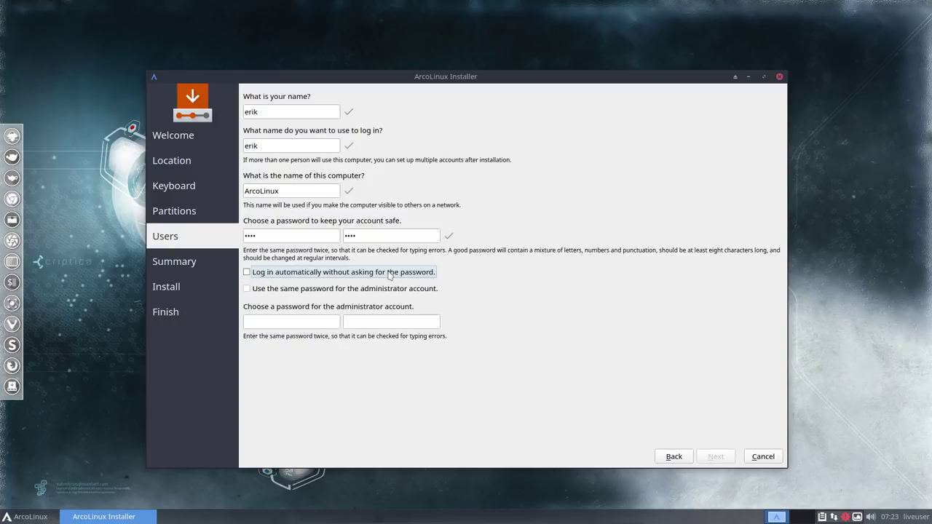
# Step: Enable automatic login and reuse the user password for the administrator account
pyautogui.click(309, 274)
pyautogui.click(364, 289)
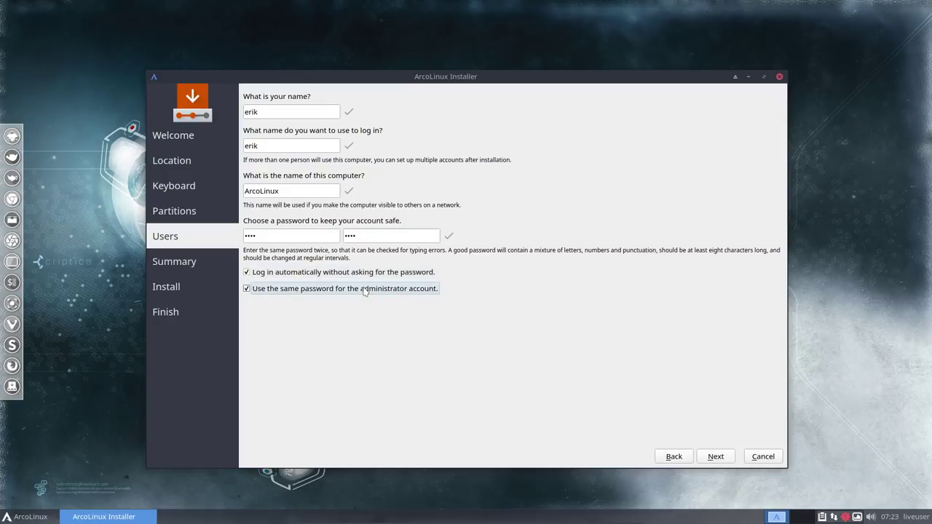
pyautogui.click(364, 290)
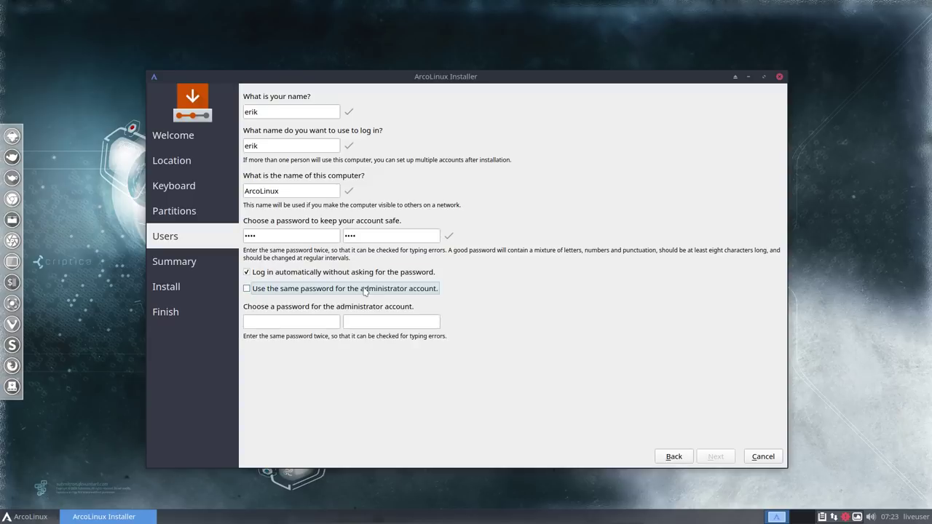
pyautogui.click(364, 290)
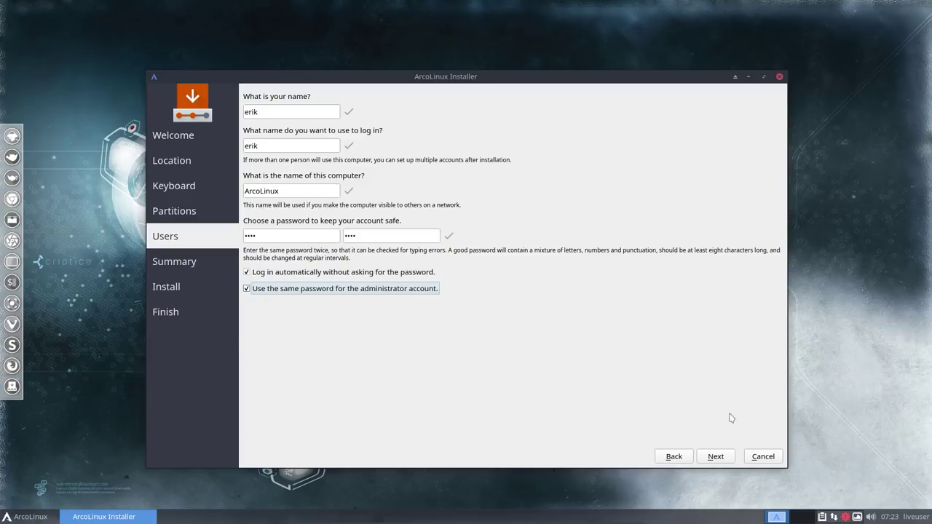
pyautogui.click(718, 457)
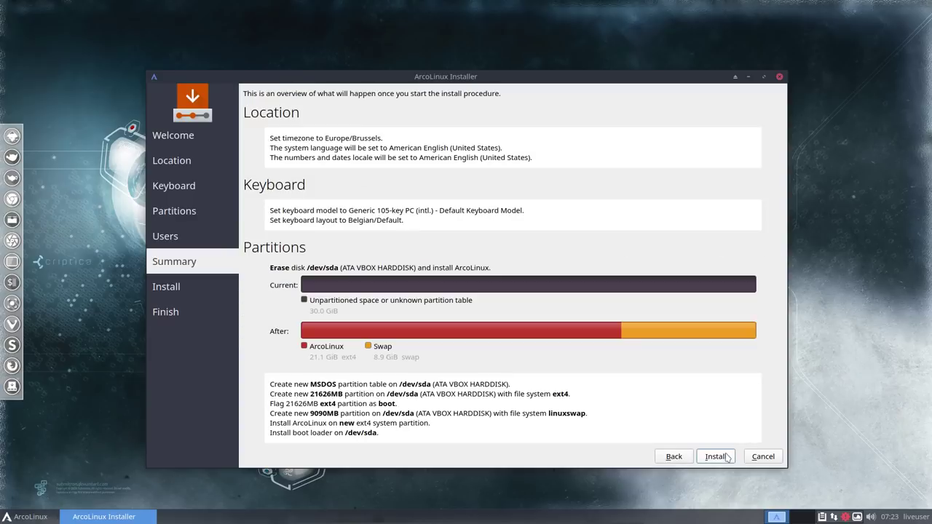
# Step: Start the ArcoLinux installation onto /dev/sda and nudge the installer window slightly up
pyautogui.click(717, 457)
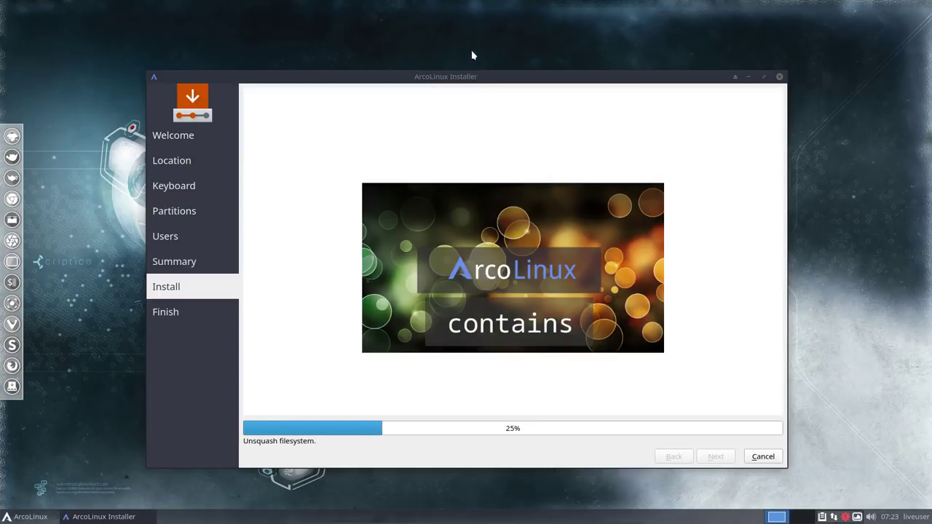
pyautogui.moveTo(470, 75); pyautogui.dragTo(467, 60)
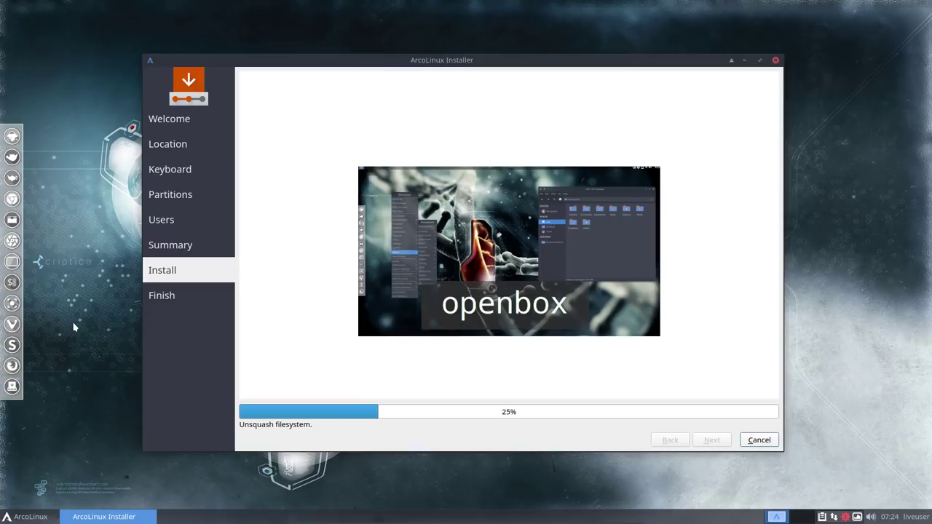
# Step: Launch ArcoLinux Hello, dismiss both keyring prompts, and maximize Chromium on the Editions page
pyautogui.click(22, 517)
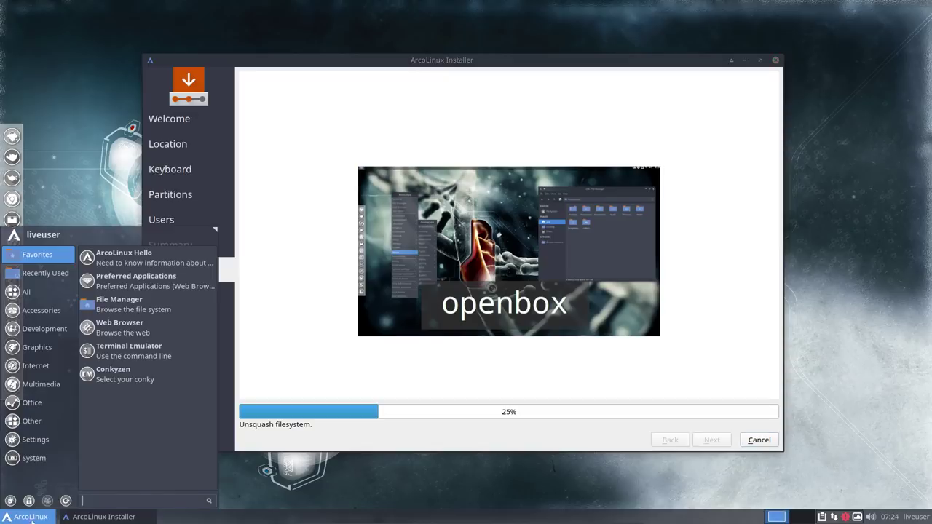
pyautogui.click(161, 263)
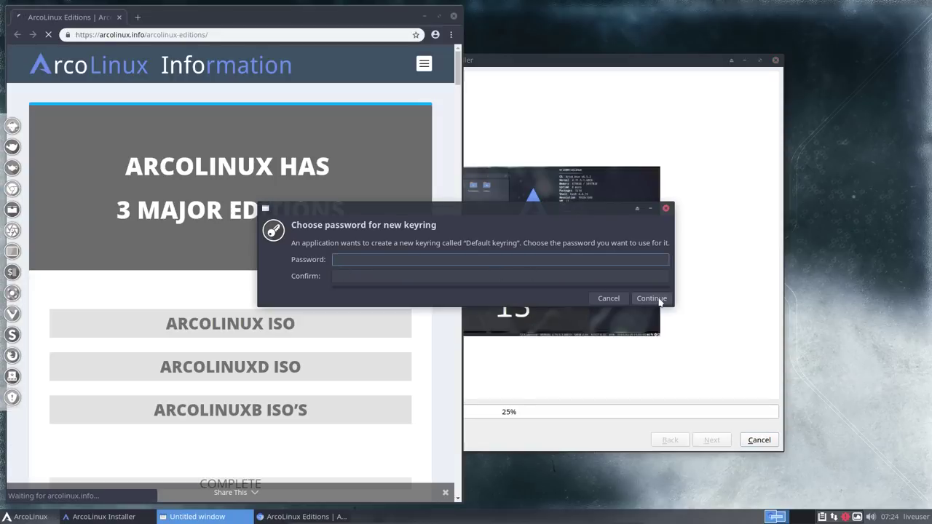
pyautogui.click(660, 301)
pyautogui.click(765, 267)
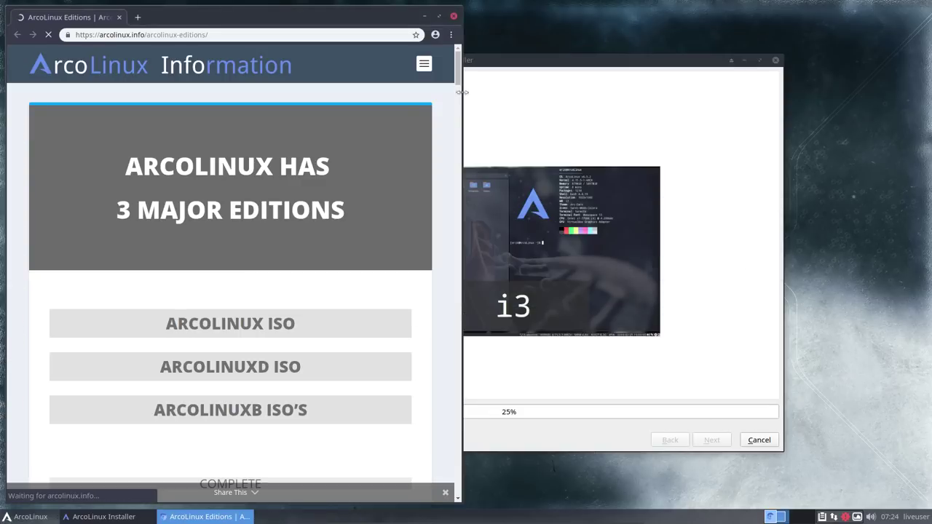
pyautogui.click(439, 16)
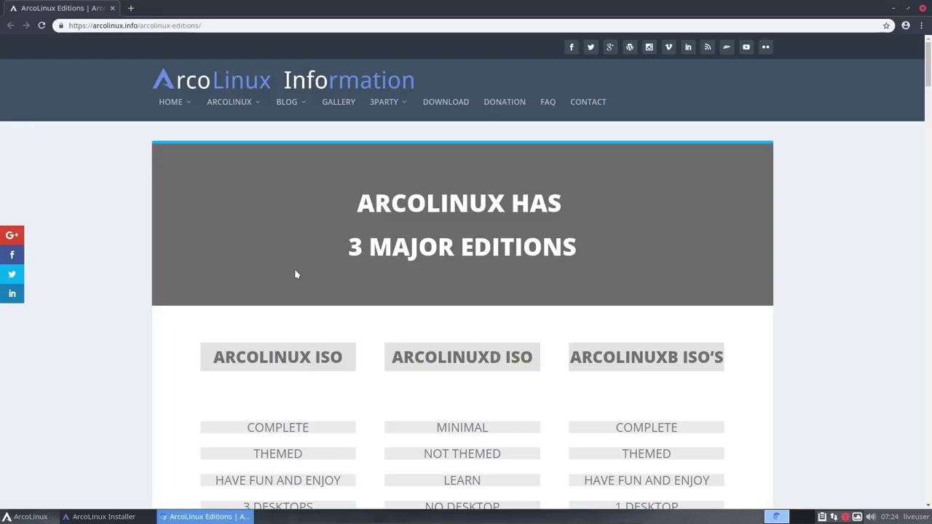
# Step: Scroll from the three-ISO comparison past the pie chart and BOTTOM-LINE to the 7 W's box
pyautogui.moveTo(185, 118)
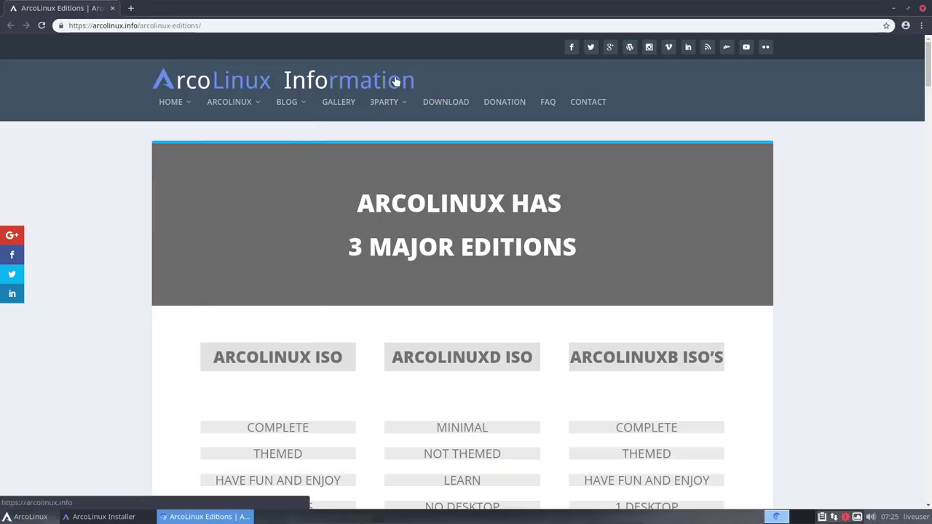
pyautogui.moveTo(188, 102)
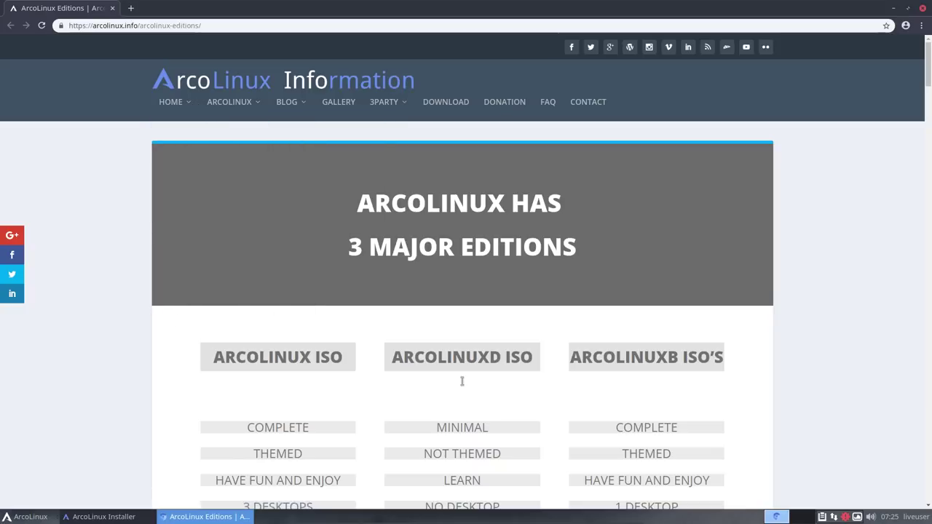
pyautogui.scroll(-3, 345, 240)
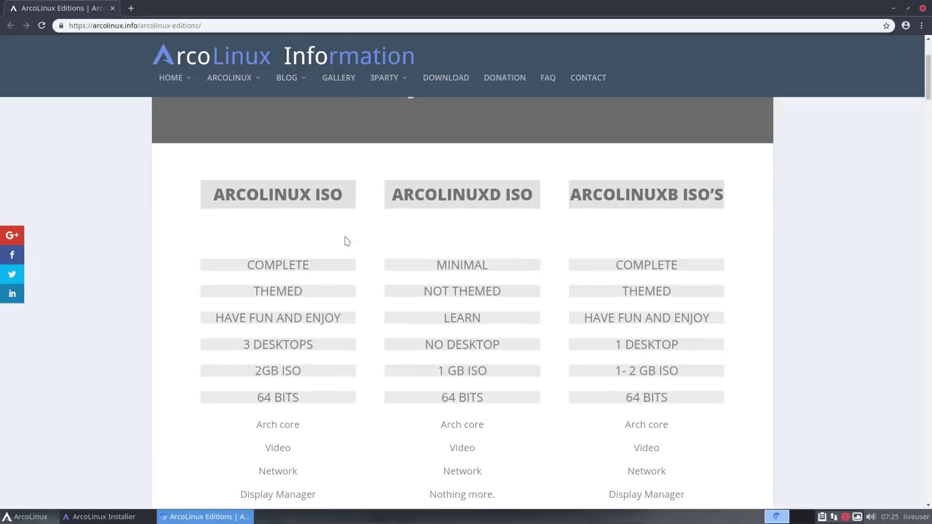
pyautogui.scroll(-1, 346, 241)
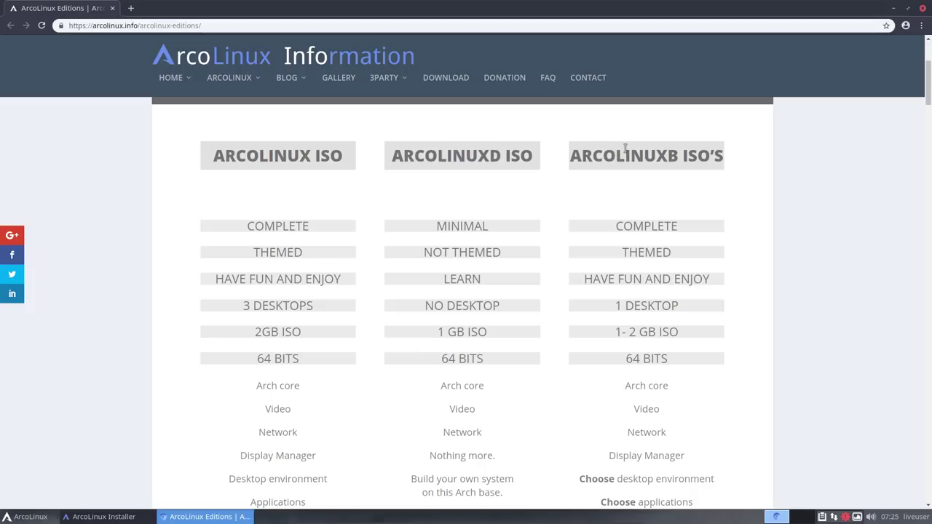
pyautogui.scroll(-1, 625, 149)
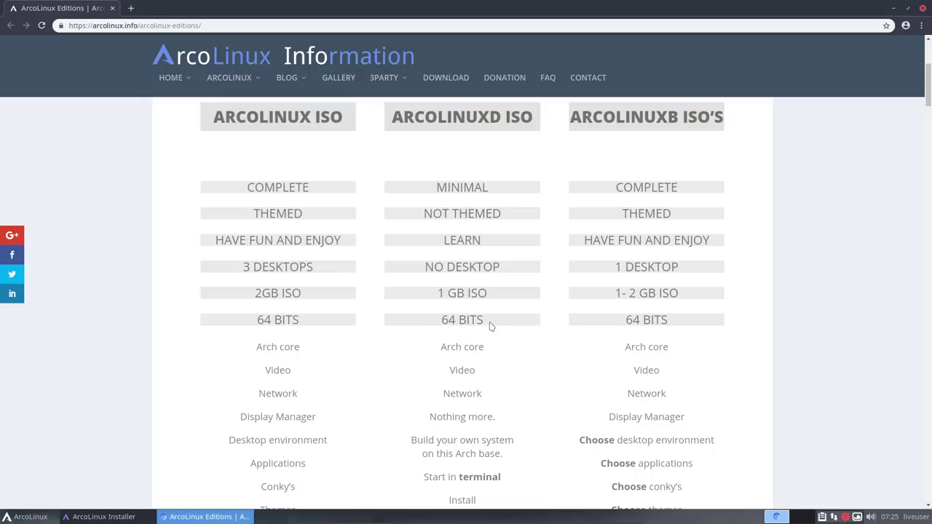
pyautogui.scroll(-5, 630, 323)
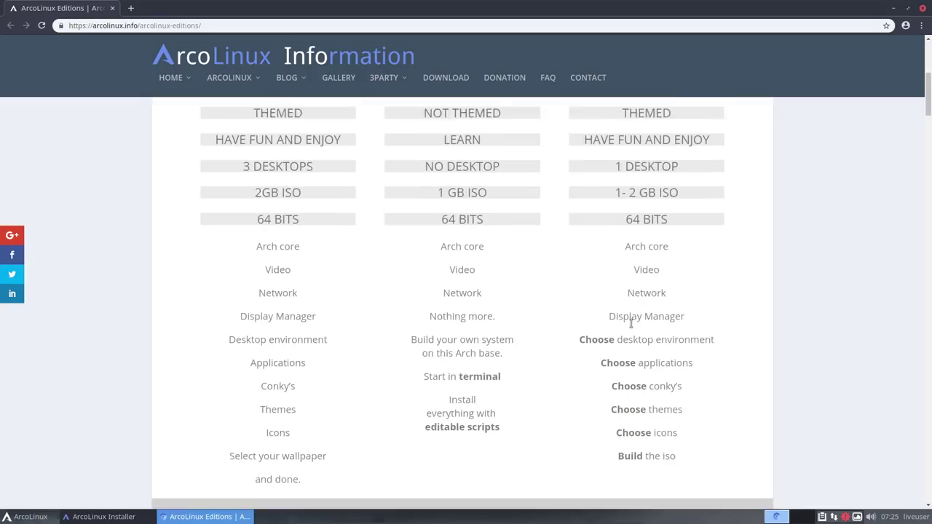
pyautogui.scroll(-3, 632, 329)
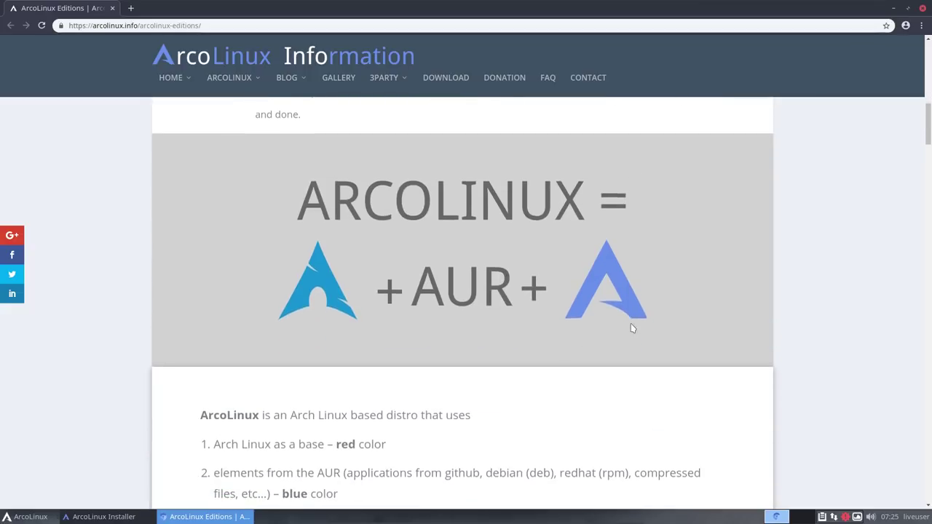
pyautogui.scroll(-3, 632, 328)
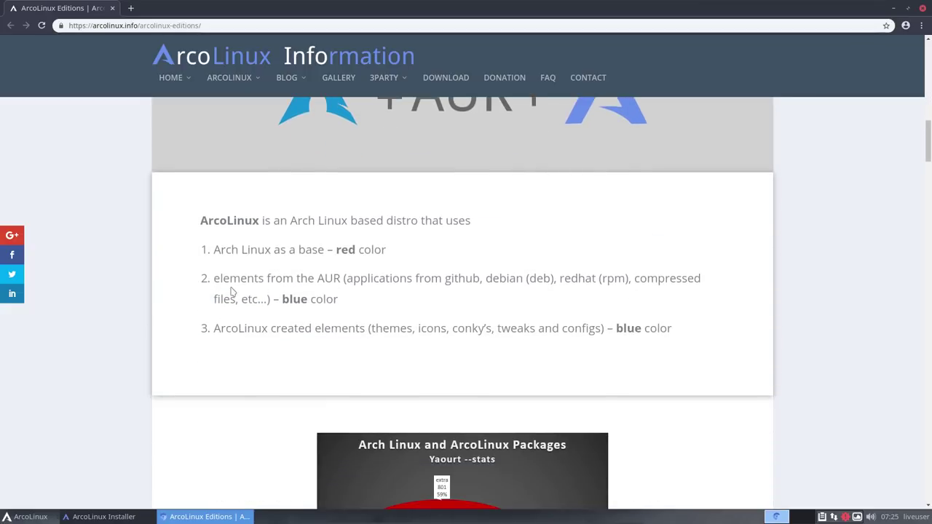
pyautogui.scroll(-4, 230, 291)
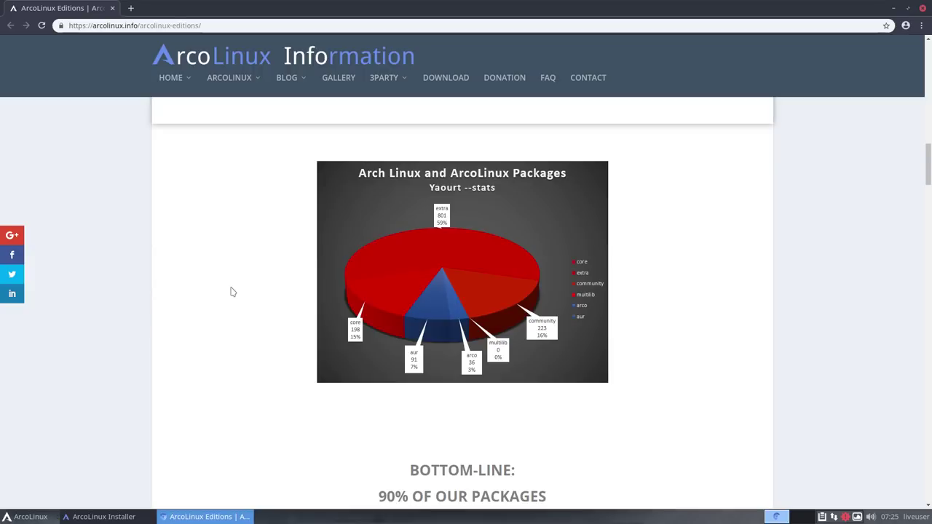
pyautogui.scroll(-3, 232, 292)
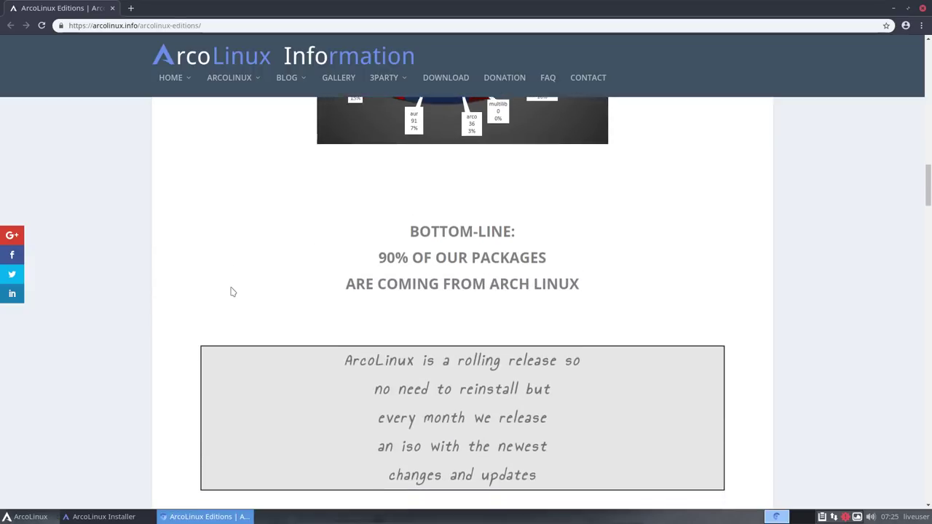
pyautogui.scroll(-4, 232, 291)
pyautogui.scroll(-8, 232, 292)
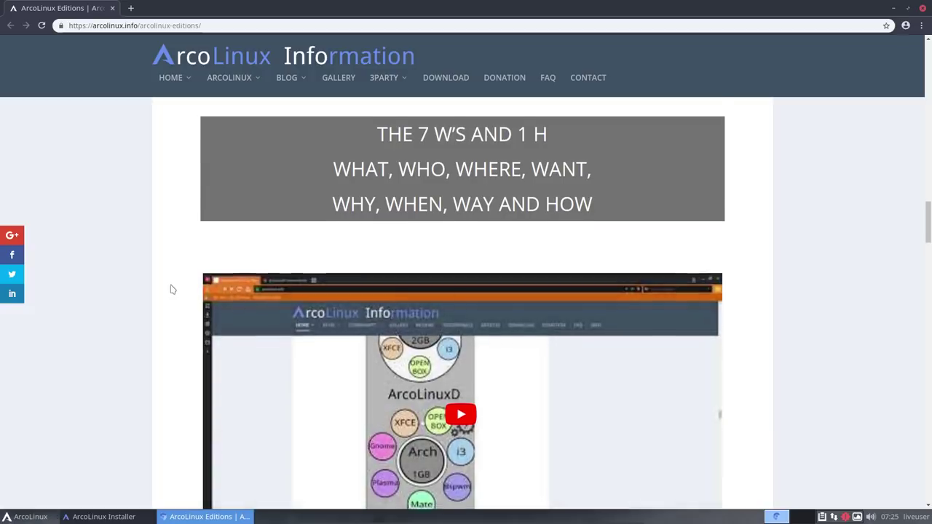
# Step: Scroll through the Phase 1–5 learning path and help tips, then reveal the HOME dropdown
pyautogui.scroll(-1, 172, 290)
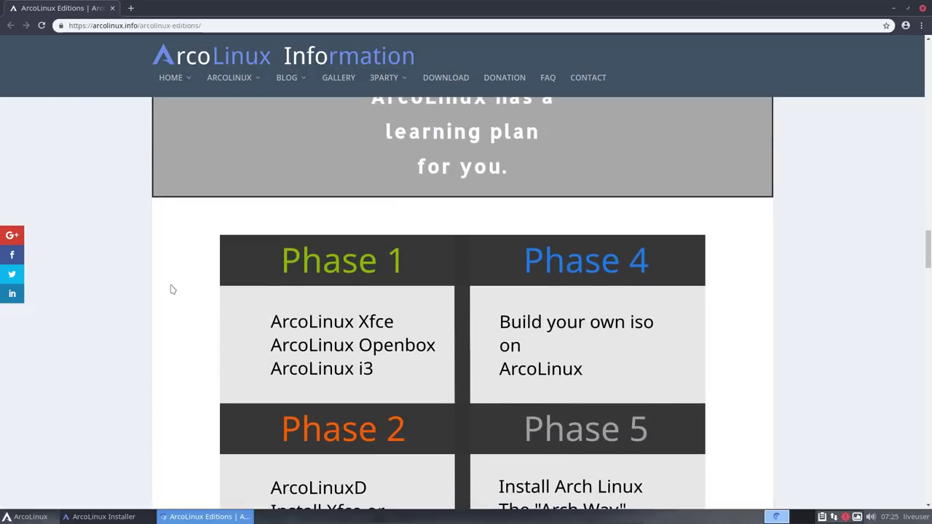
pyautogui.scroll(-2, 173, 290)
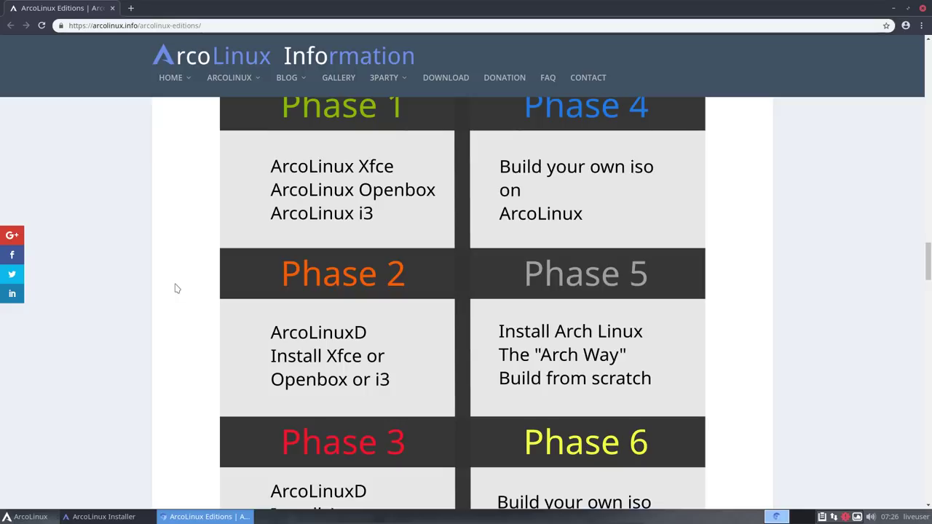
pyautogui.scroll(-2, 175, 288)
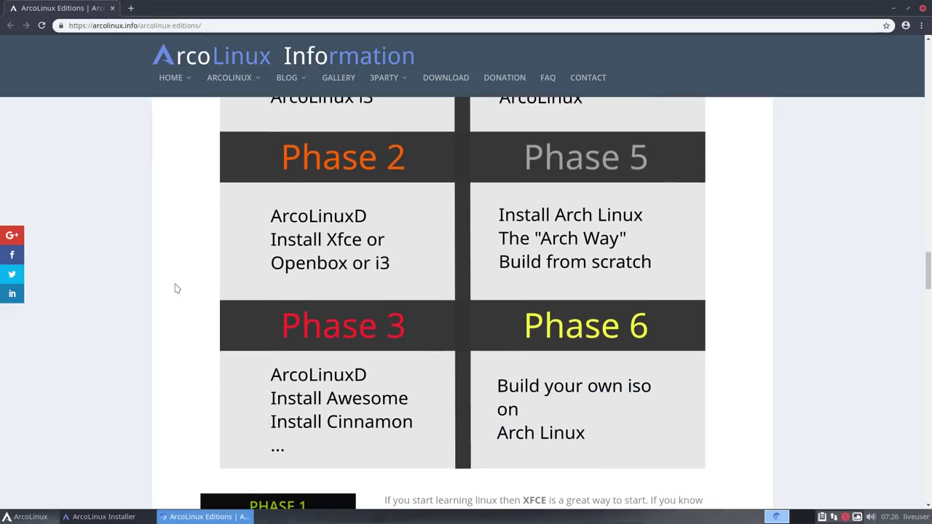
pyautogui.scroll(-1, 175, 288)
pyautogui.scroll(-4, 175, 288)
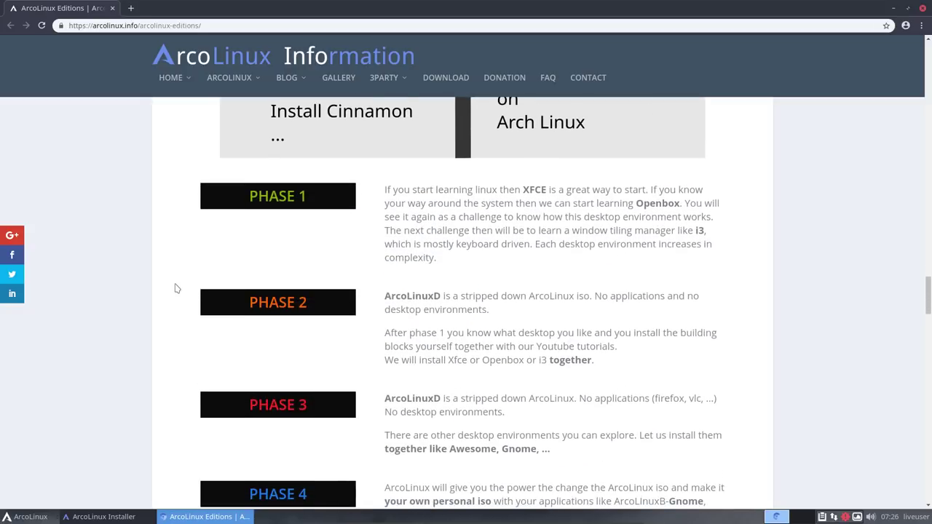
pyautogui.scroll(-2, 175, 288)
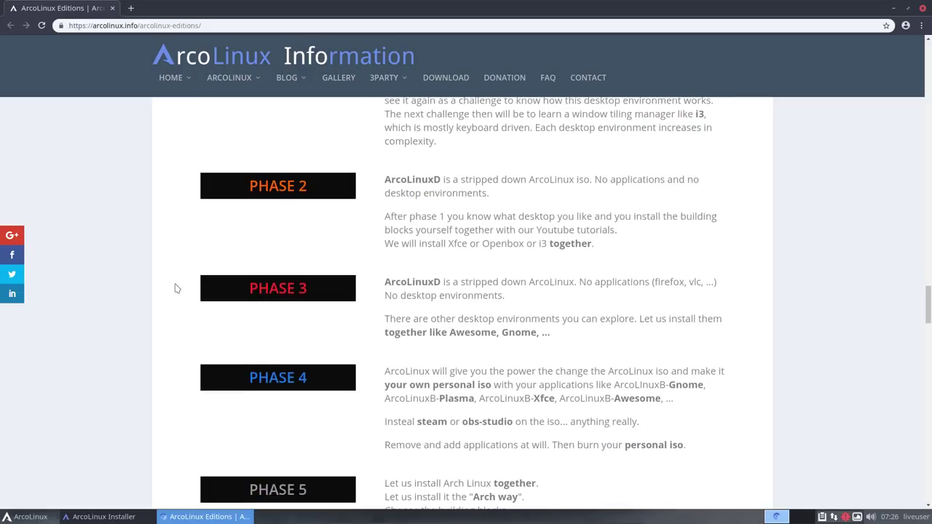
pyautogui.scroll(-6, 175, 288)
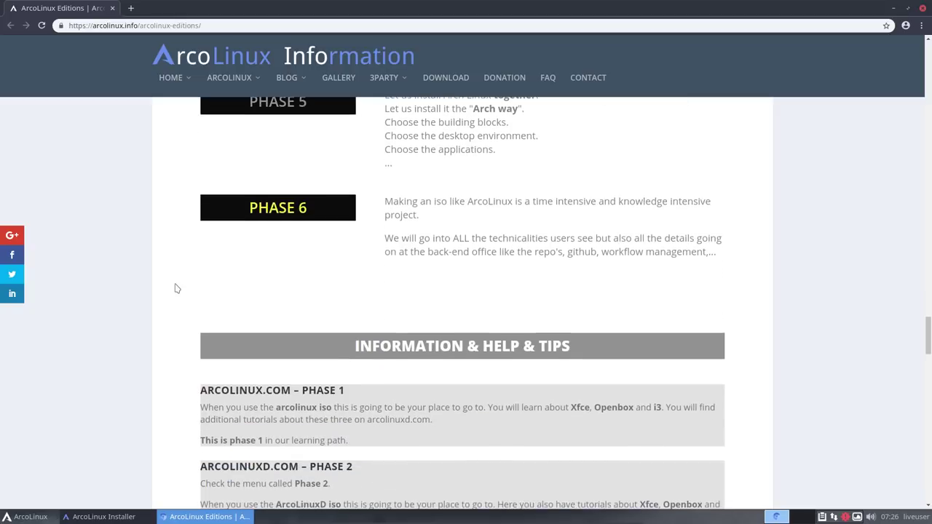
pyautogui.scroll(-2, 175, 289)
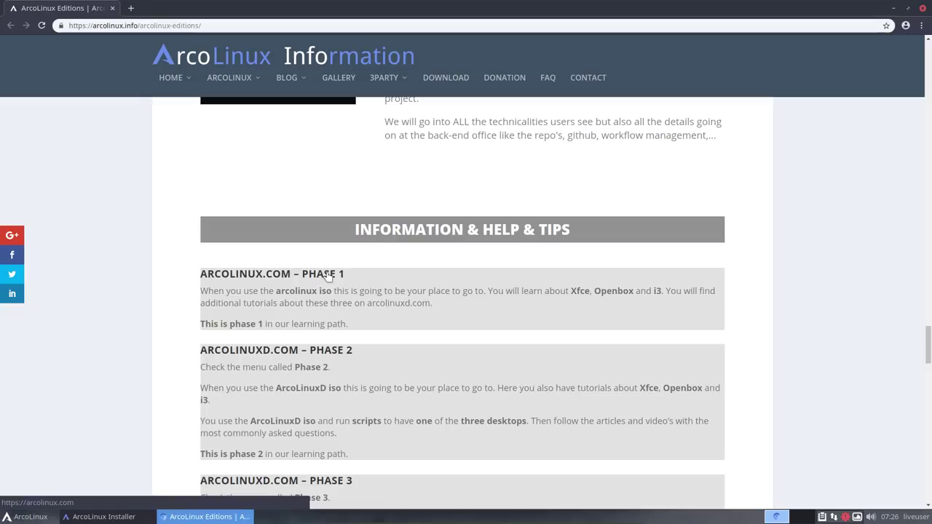
pyautogui.scroll(-4, 328, 277)
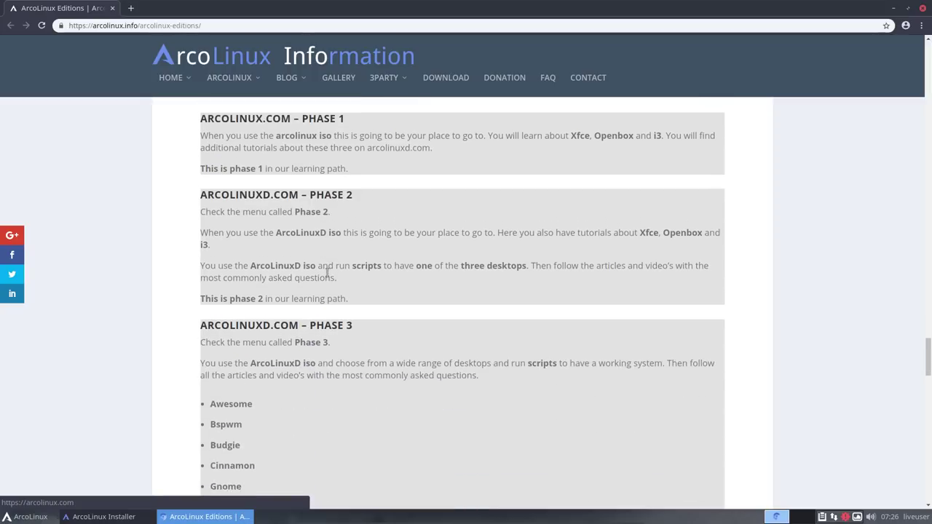
pyautogui.scroll(-2, 328, 277)
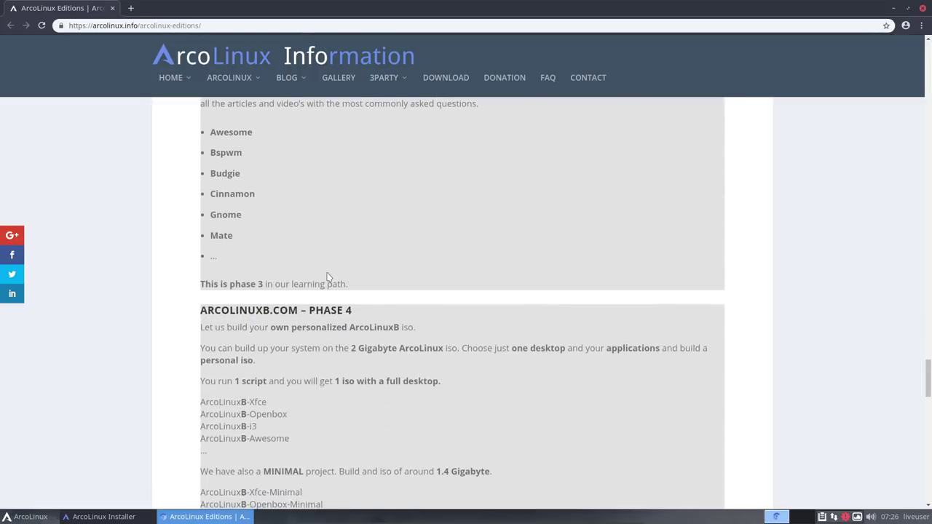
pyautogui.scroll(-4, 328, 277)
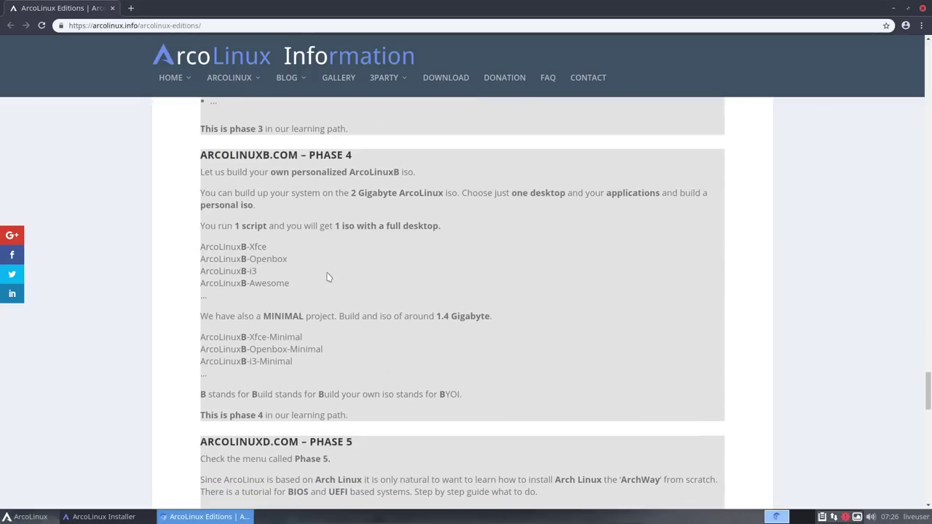
pyautogui.scroll(-1, 327, 277)
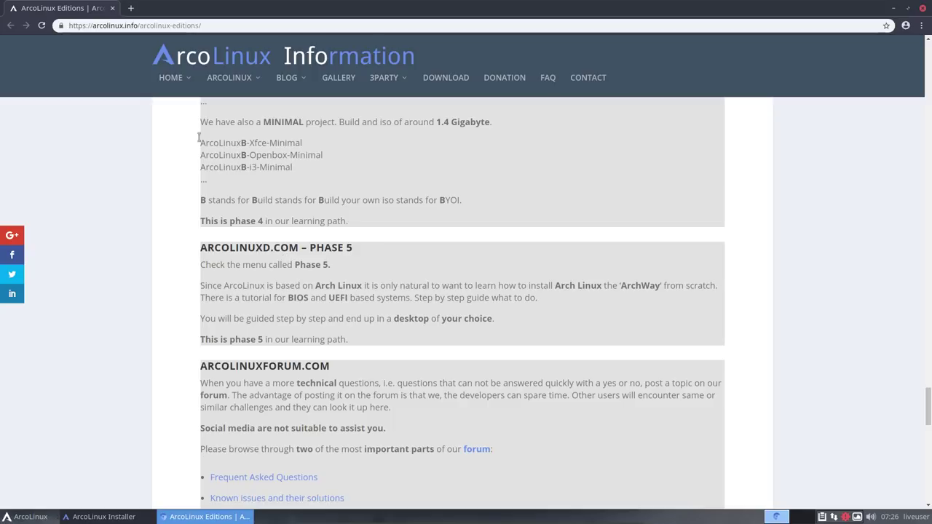
pyautogui.moveTo(174, 82)
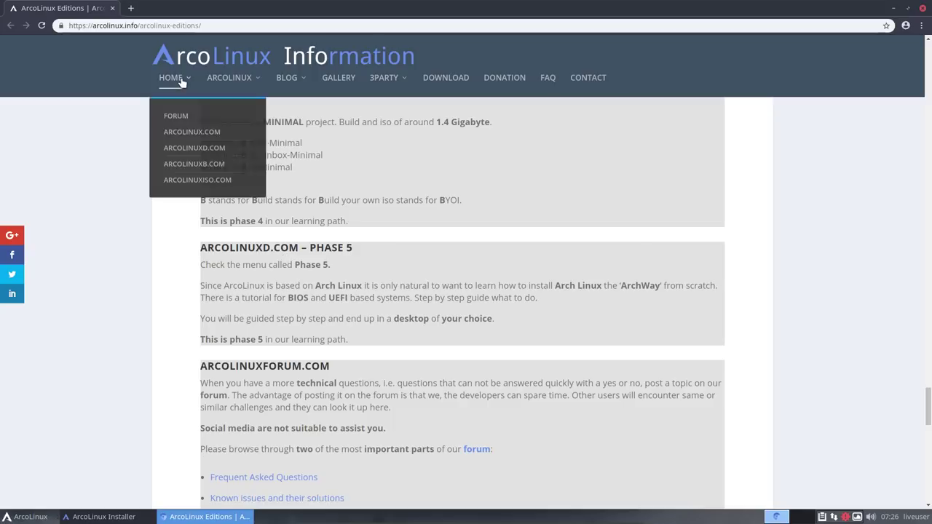
# Step: Go to arcolinux.com and browse its sections and navigation menus
pyautogui.click(193, 134)
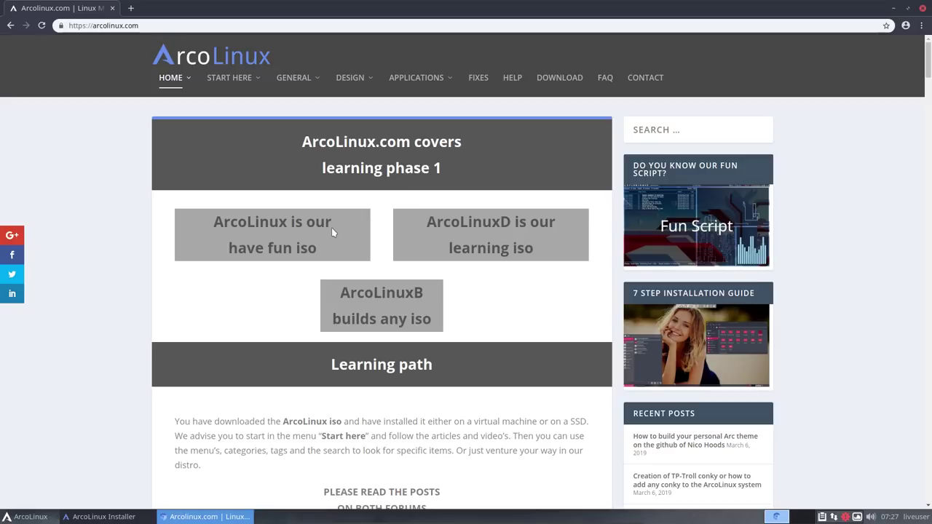
pyautogui.scroll(-3, 332, 231)
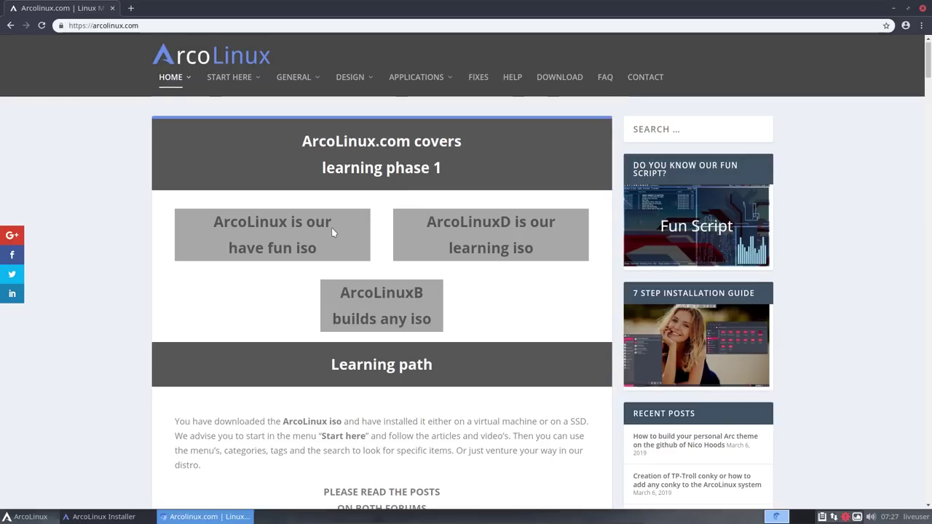
pyautogui.scroll(-2, 332, 231)
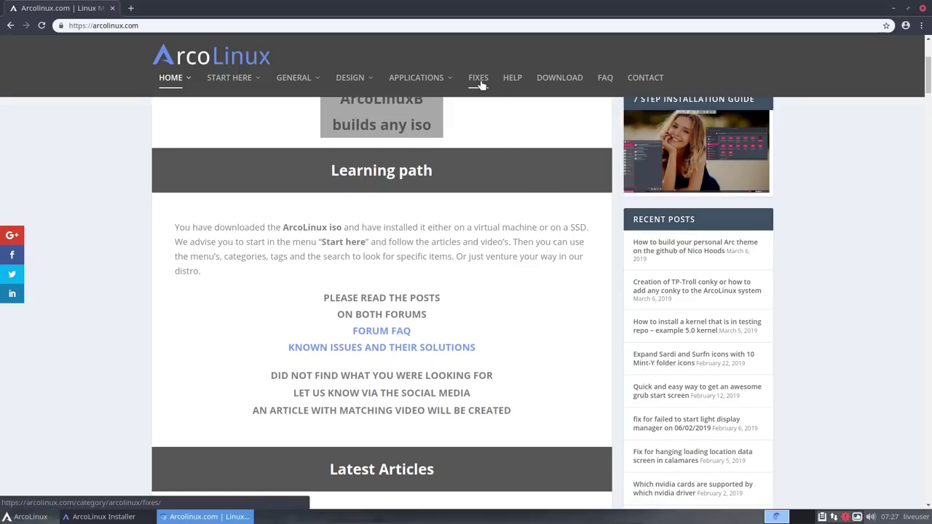
pyautogui.moveTo(422, 78)
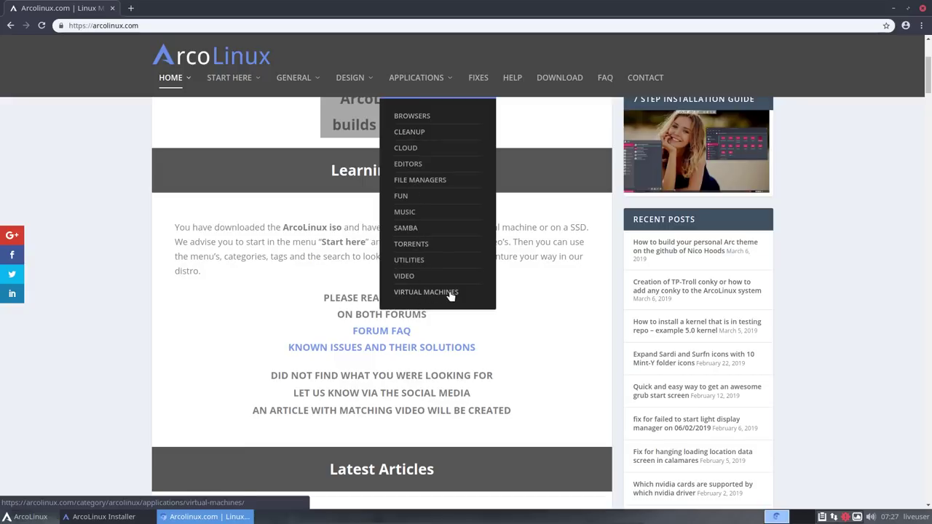
pyautogui.moveTo(364, 88)
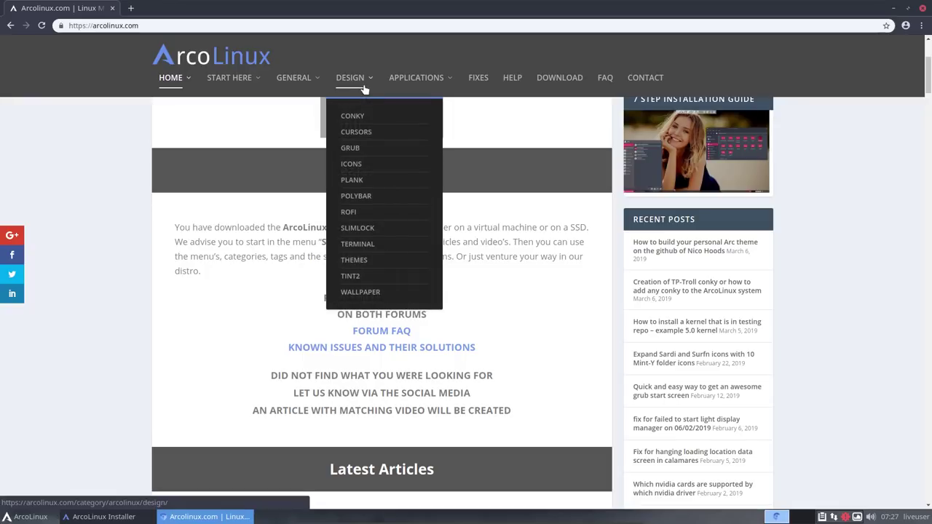
pyautogui.moveTo(224, 80)
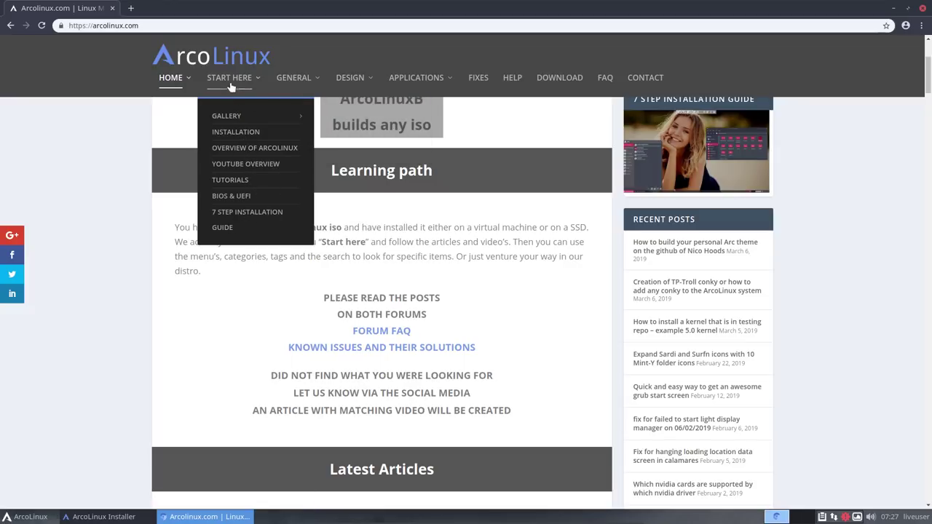
pyautogui.moveTo(297, 81)
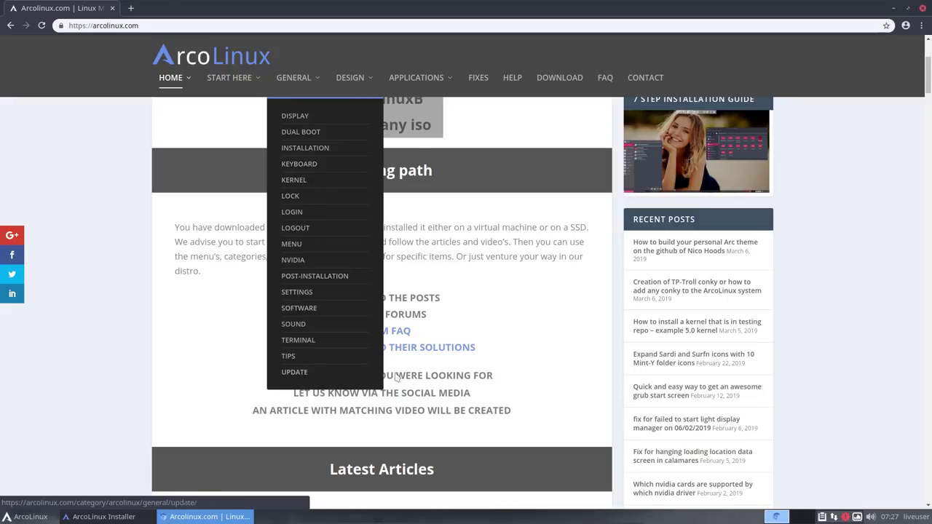
pyautogui.scroll(1, 527, 279)
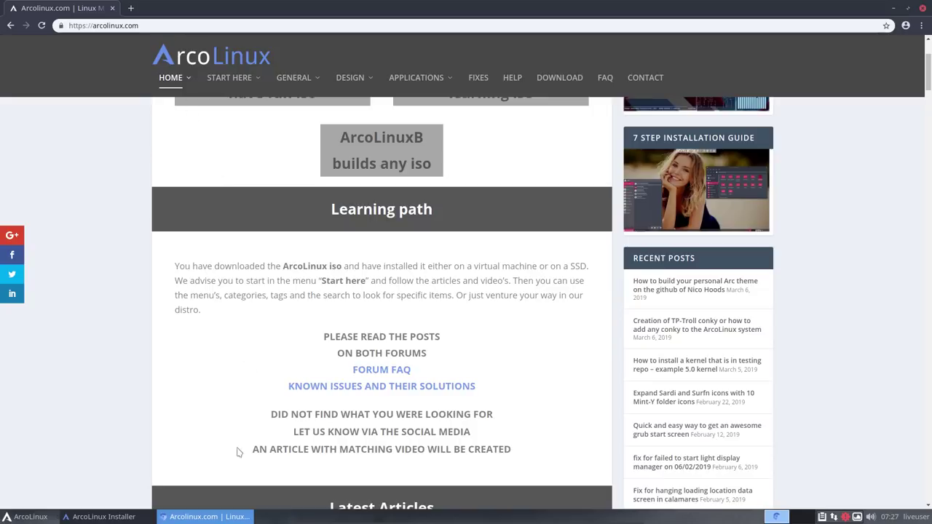
# Step: Briefly restore the ArcoLinux Installer to check its 28% progress, then minimize it
pyautogui.click(142, 518)
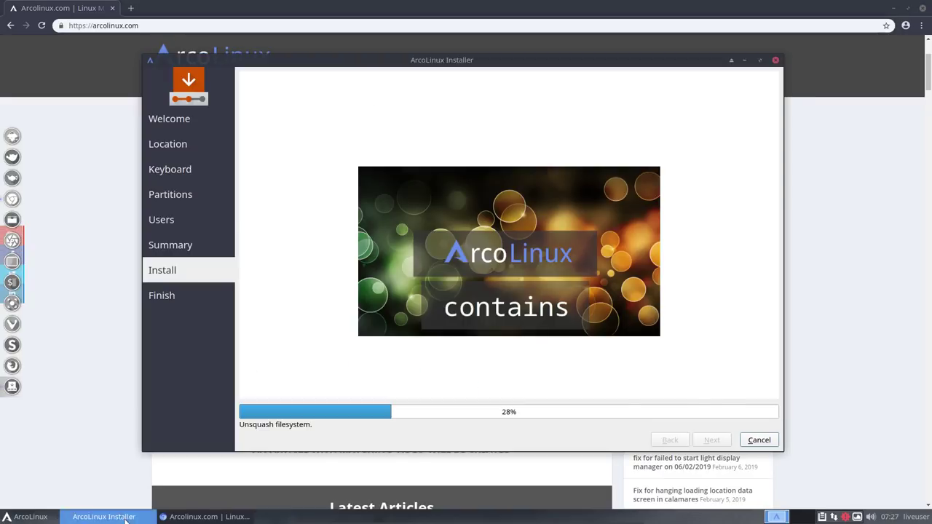
pyautogui.click(142, 518)
pyautogui.moveTo(182, 91)
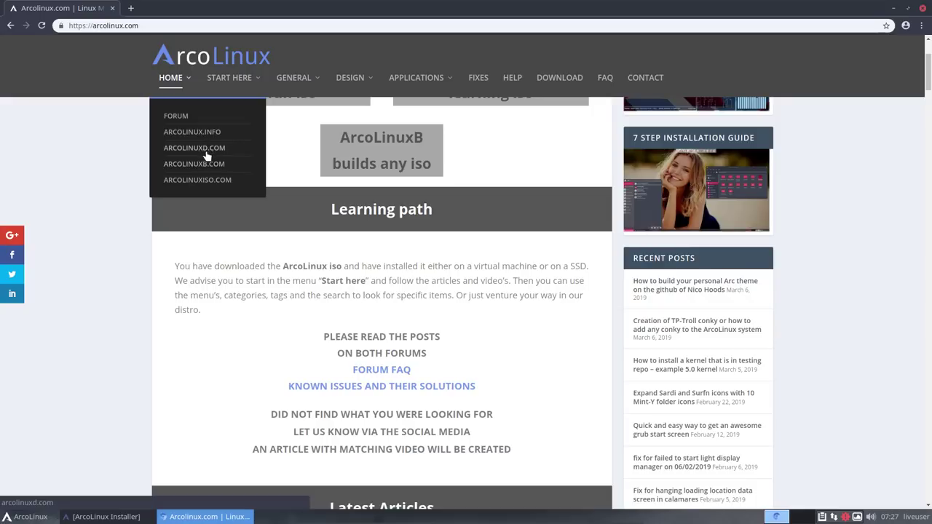
pyautogui.click(209, 150)
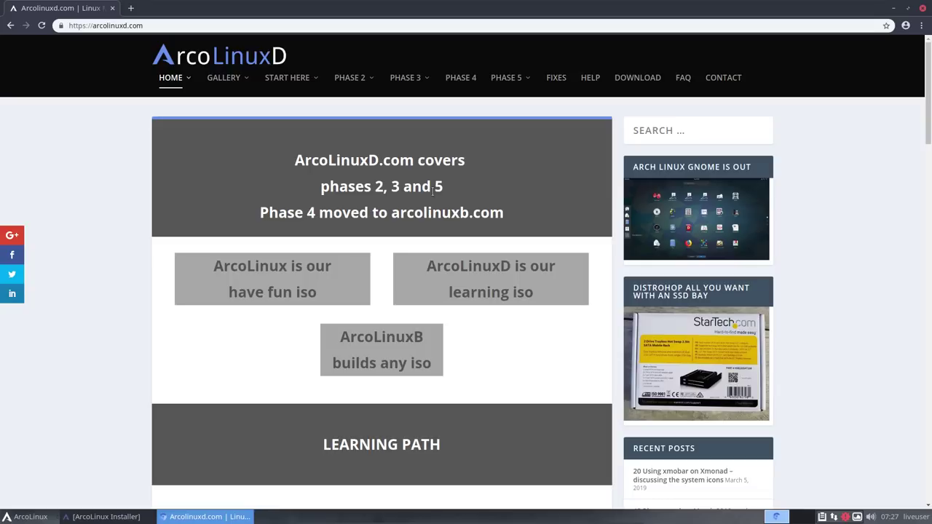
pyautogui.moveTo(363, 82)
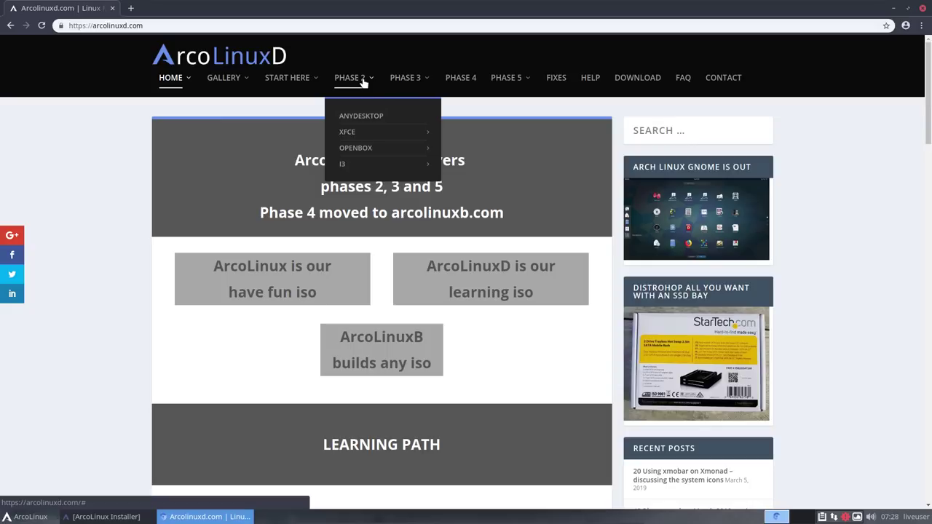
pyautogui.moveTo(353, 137)
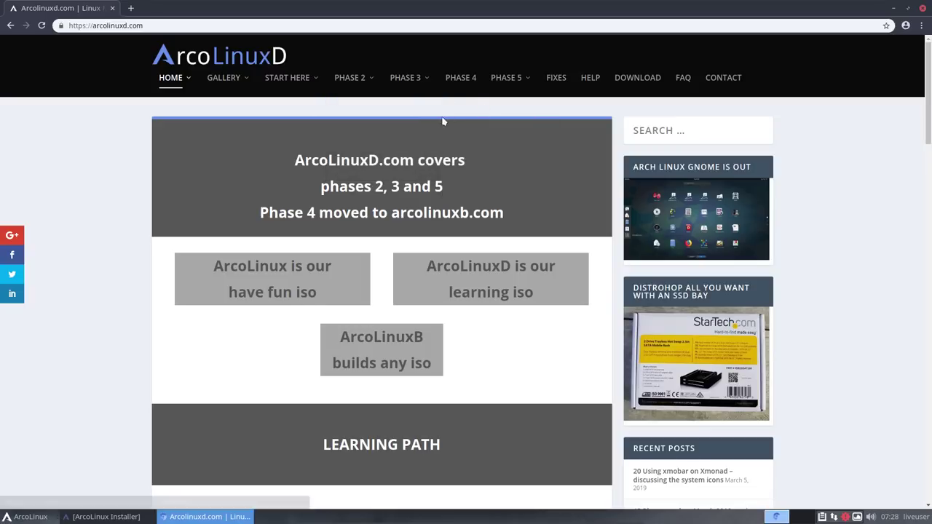
pyautogui.moveTo(363, 151)
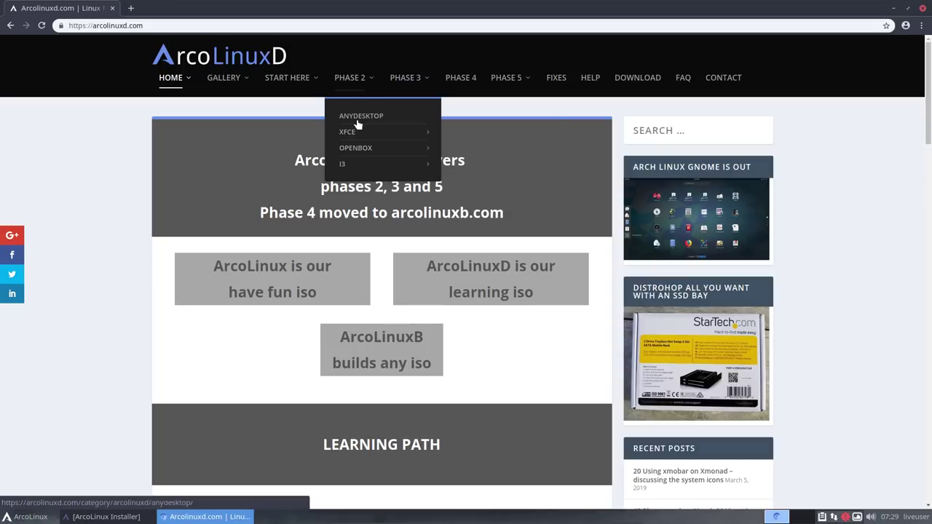
pyautogui.moveTo(348, 167)
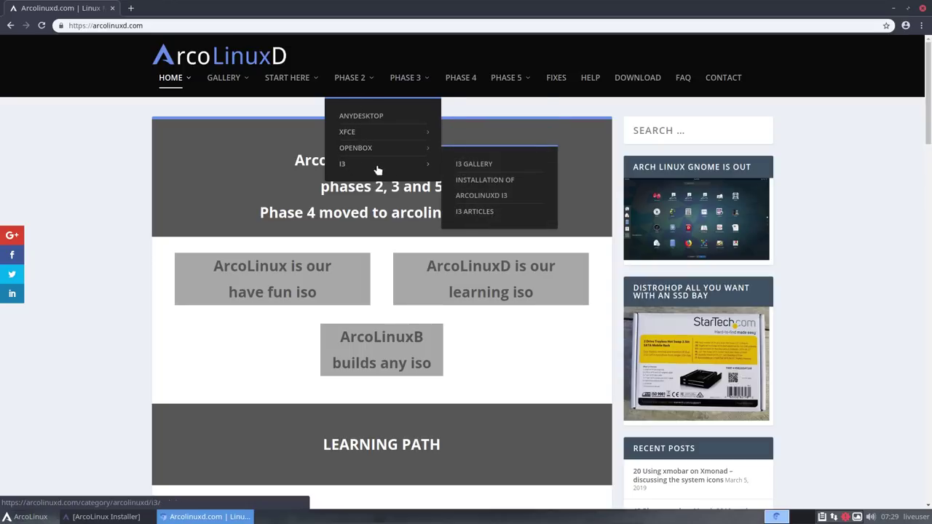
pyautogui.moveTo(372, 151)
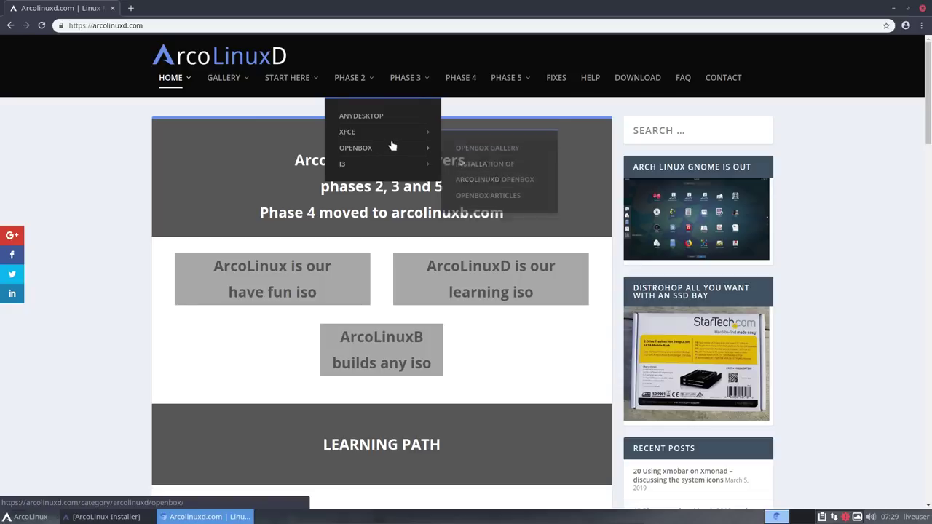
pyautogui.moveTo(412, 73)
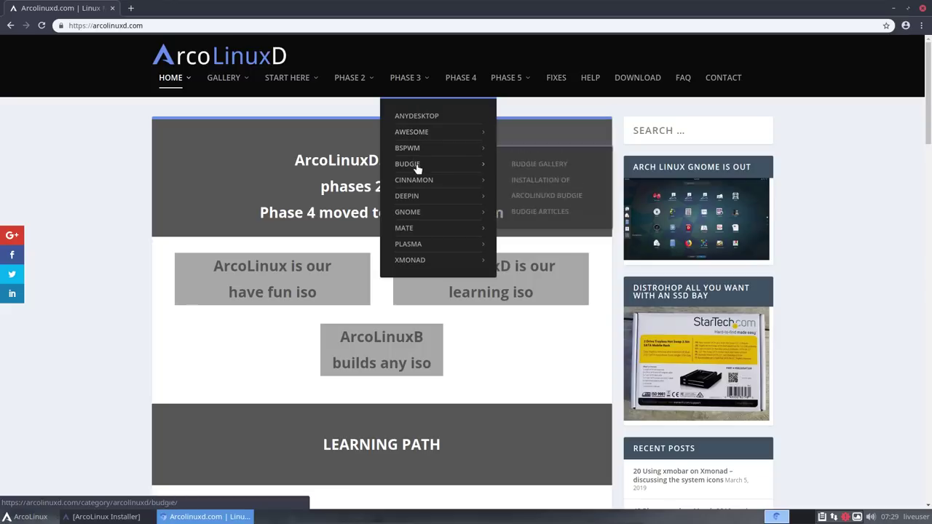
# Step: Browse the PHASE 3 desktop submenus, then bring up the link menu for PHASE 4
pyautogui.moveTo(415, 204)
pyautogui.moveTo(418, 267)
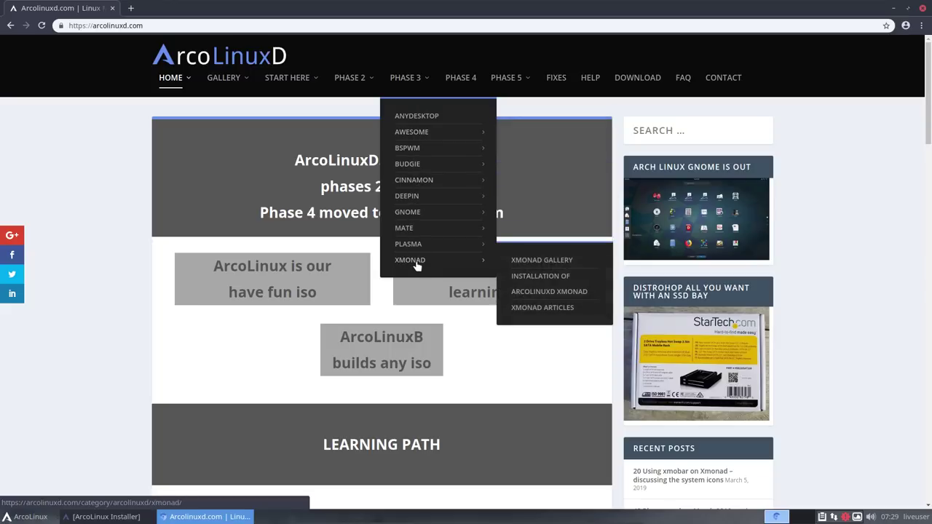
pyautogui.moveTo(414, 246)
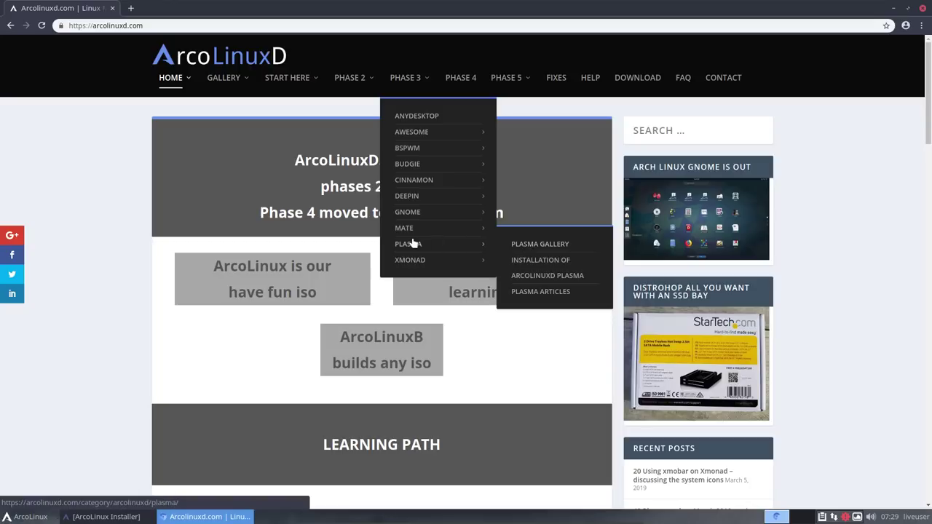
pyautogui.moveTo(422, 183)
pyautogui.moveTo(420, 167)
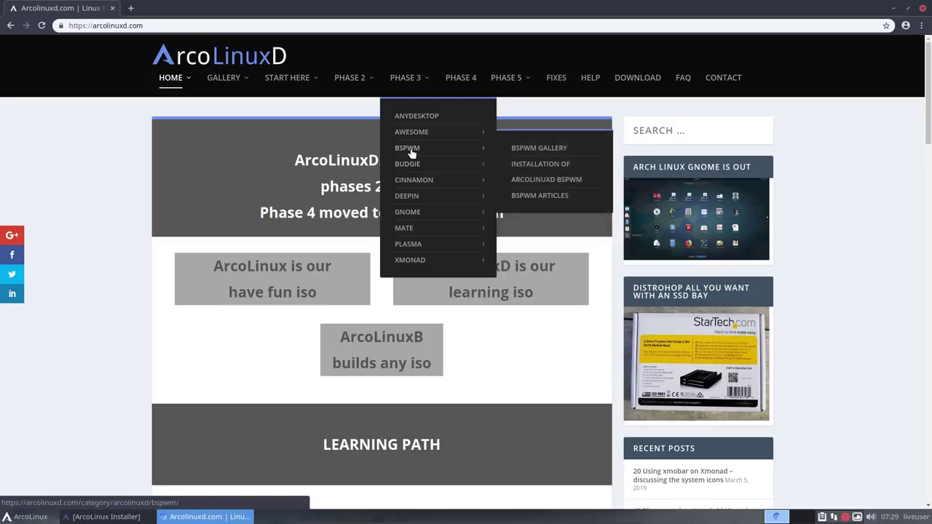
pyautogui.moveTo(419, 134)
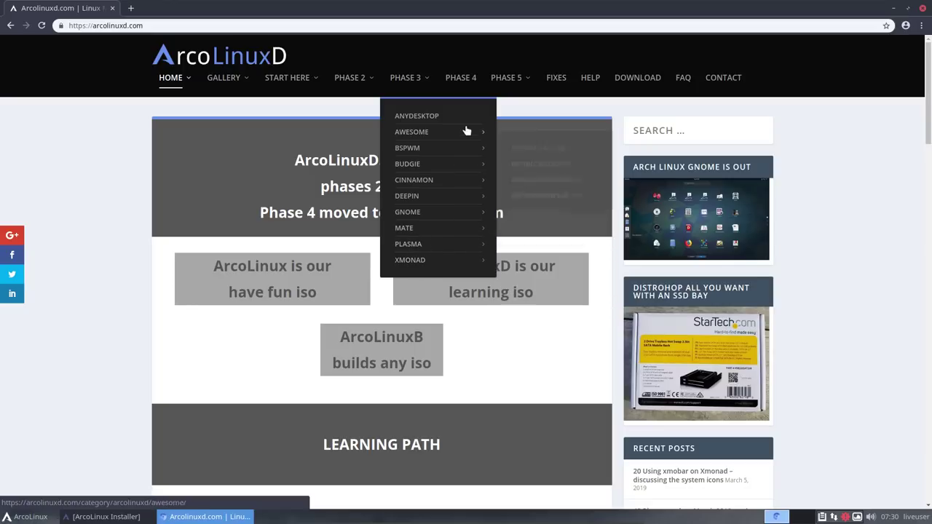
pyautogui.rightClick(466, 76)
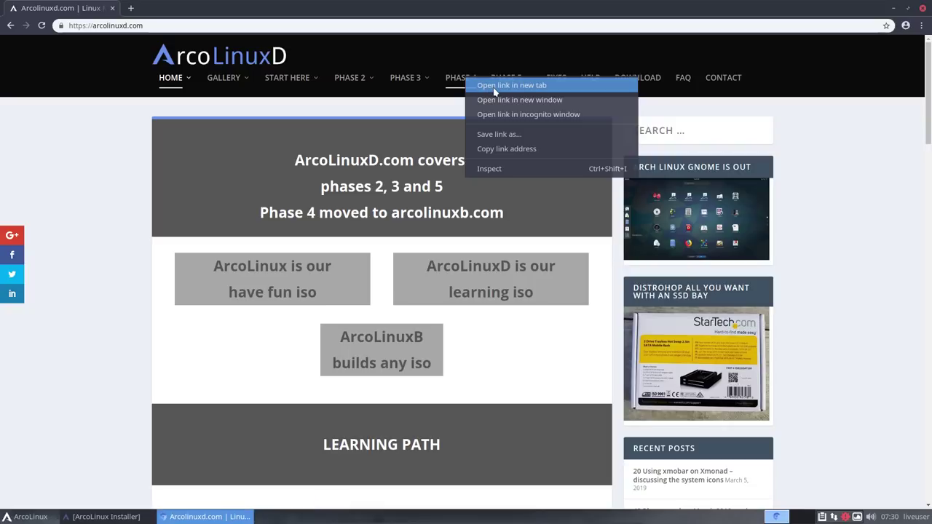
# Step: Open arcolinuxb.com in a new tab, browse its START HERE and BYOI menus, and scroll down
pyautogui.click(493, 88)
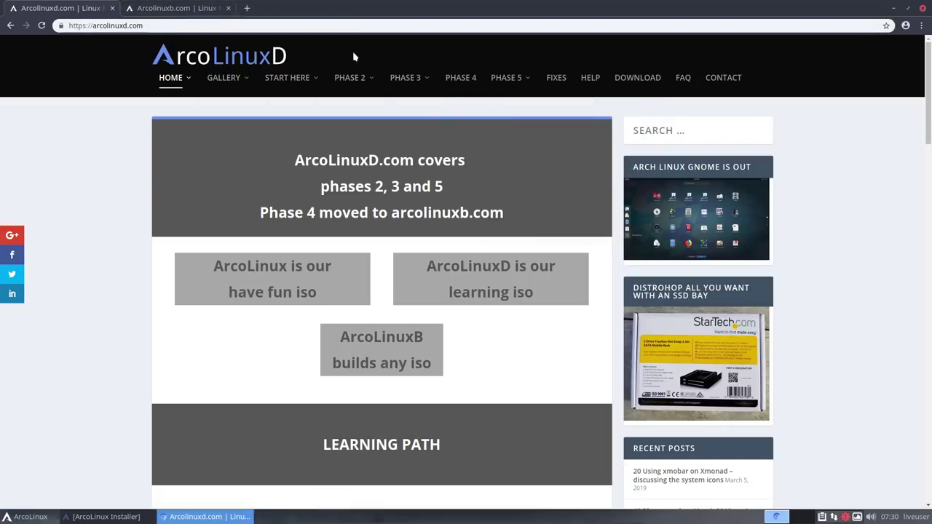
pyautogui.click(182, 10)
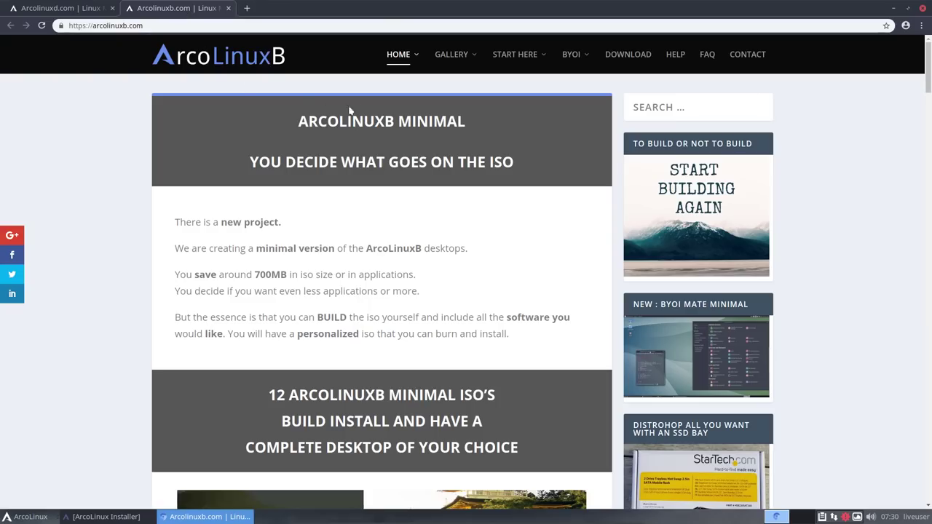
pyautogui.moveTo(526, 61)
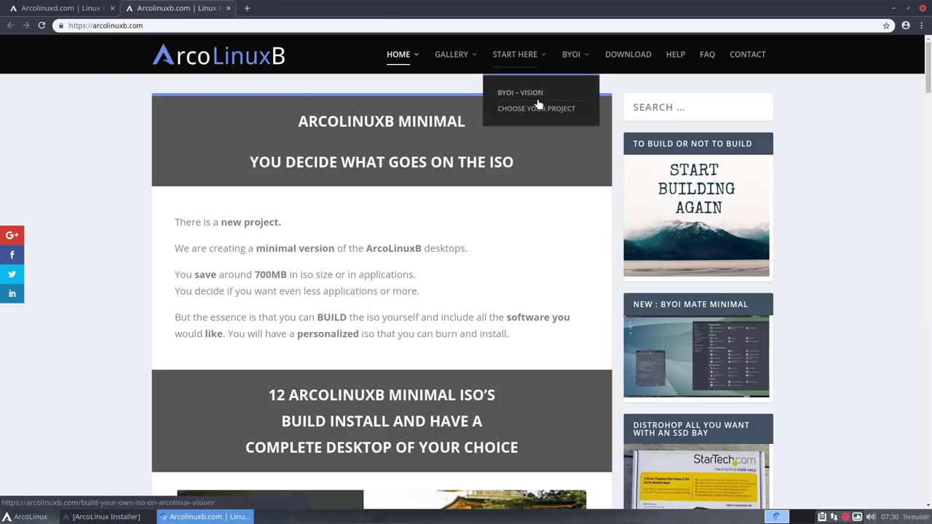
pyautogui.moveTo(570, 58)
pyautogui.moveTo(595, 144)
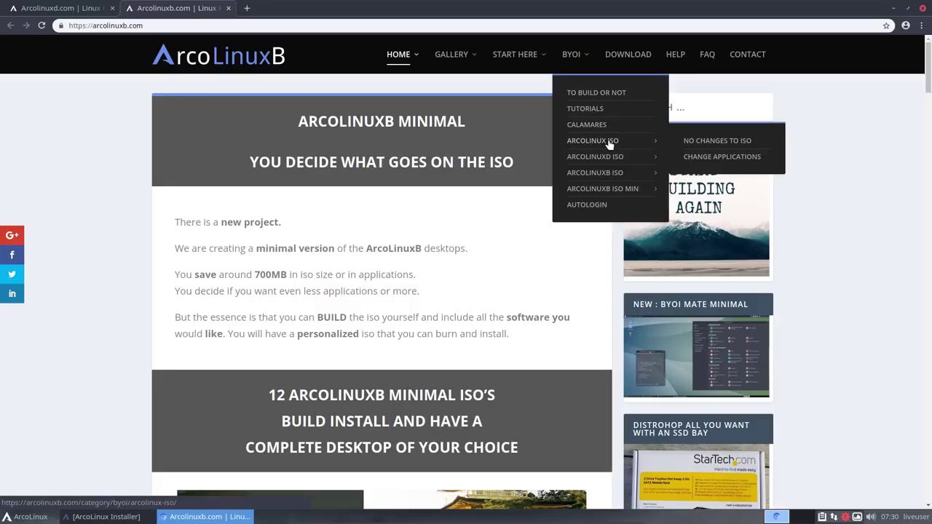
pyautogui.moveTo(620, 172)
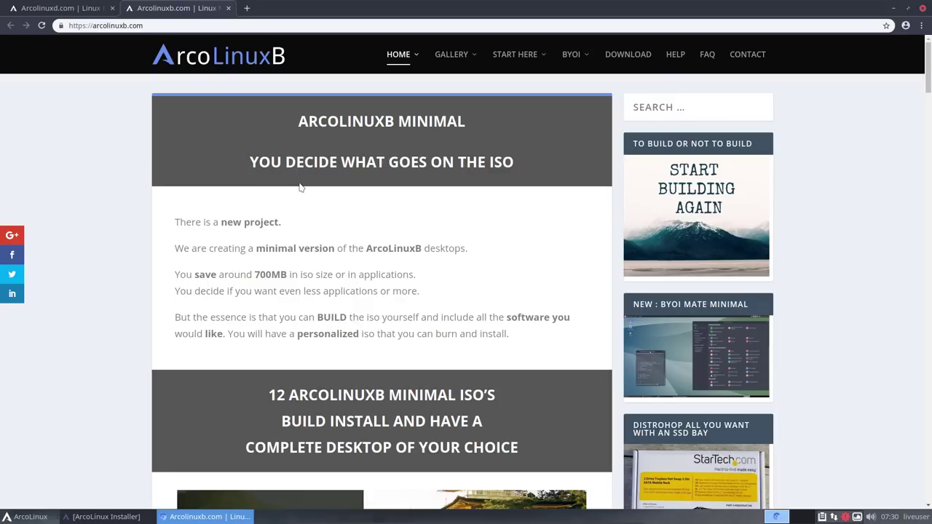
pyautogui.scroll(-8, 300, 188)
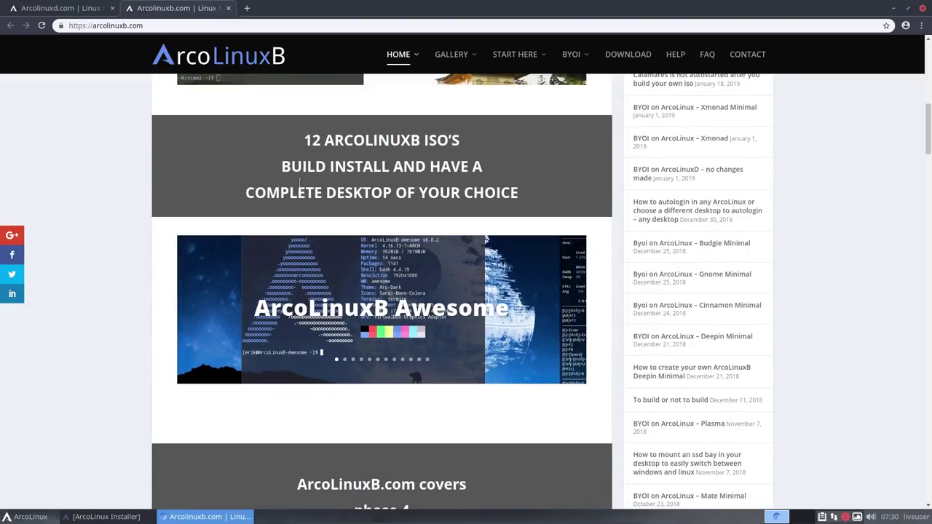
pyautogui.scroll(-3, 300, 185)
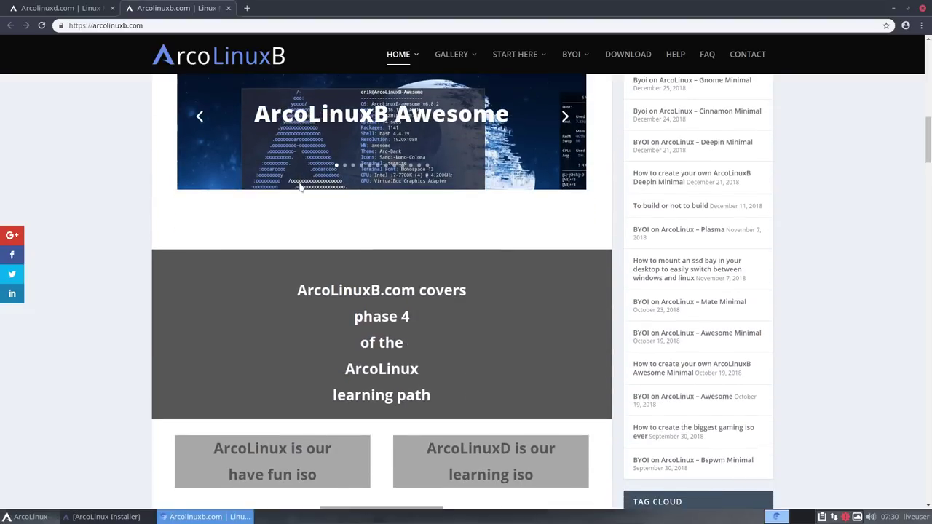
pyautogui.scroll(-1, 150, 188)
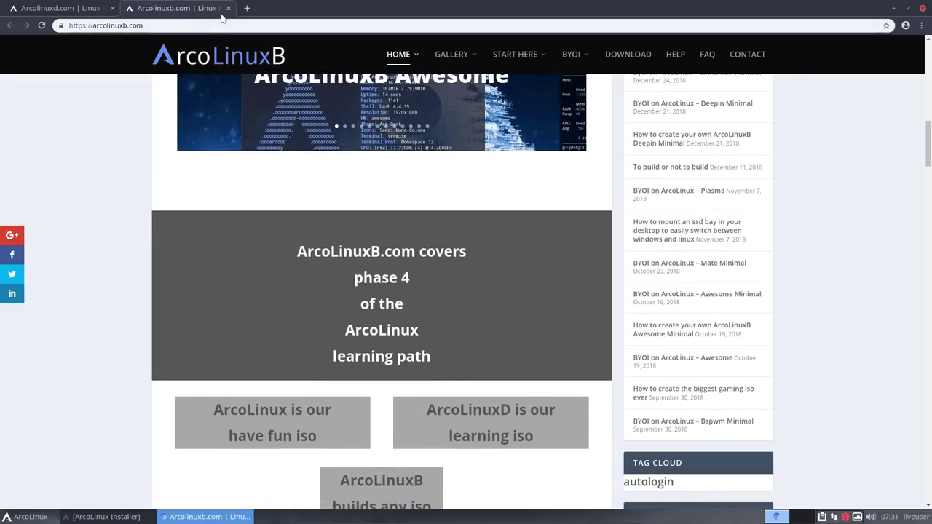
# Step: Return to the arcolinuxd.com tab and look over PHASE 5's ARCH WAY and CHOOSE A DESKTOP submenus
pyautogui.click(69, 8)
pyautogui.moveTo(509, 79)
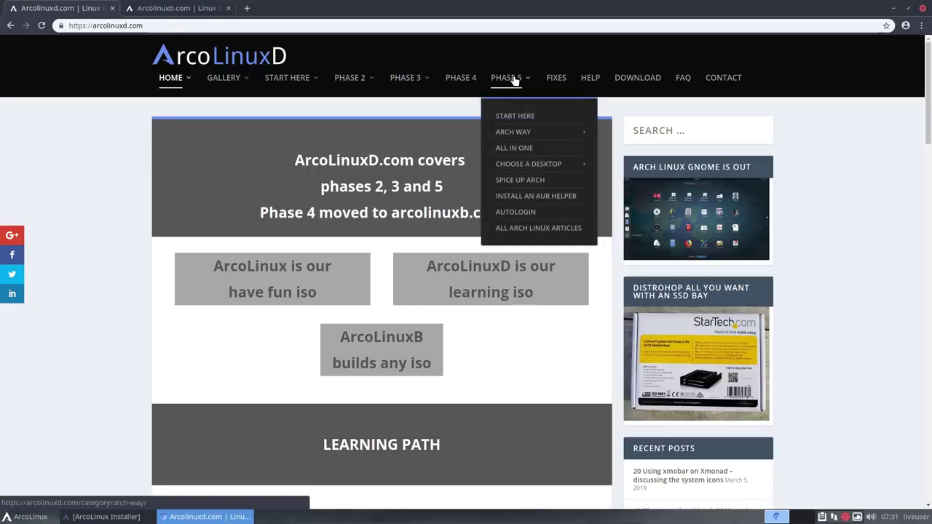
pyautogui.moveTo(520, 131)
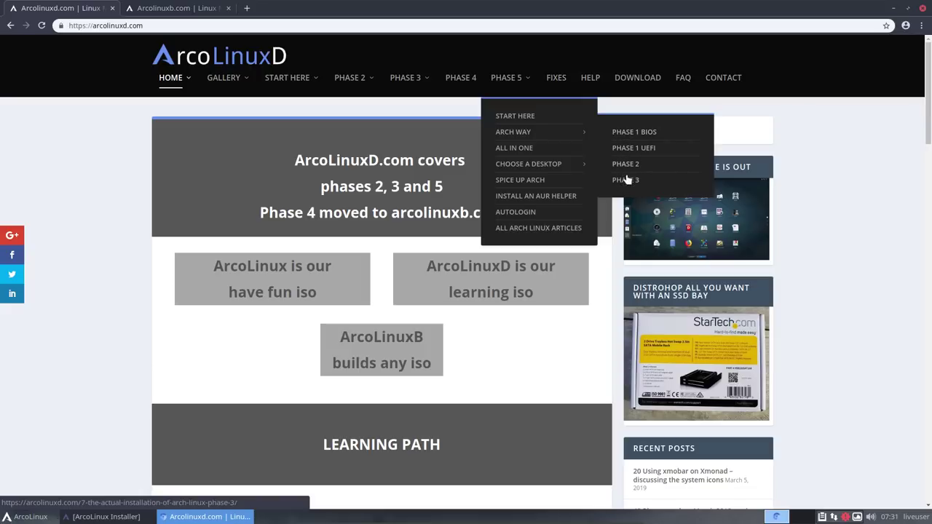
pyautogui.moveTo(557, 166)
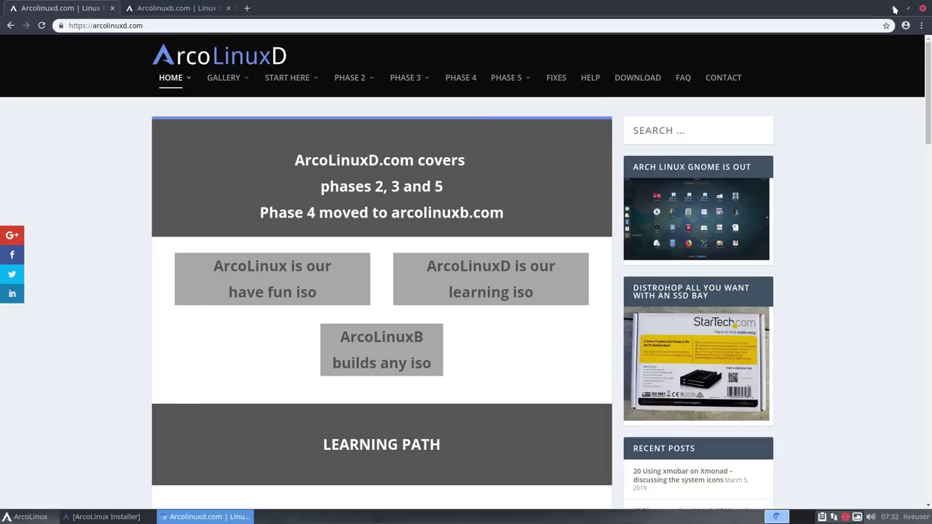
# Step: Close Chromium and finish the installer with Restart now unchecked
pyautogui.click(923, 8)
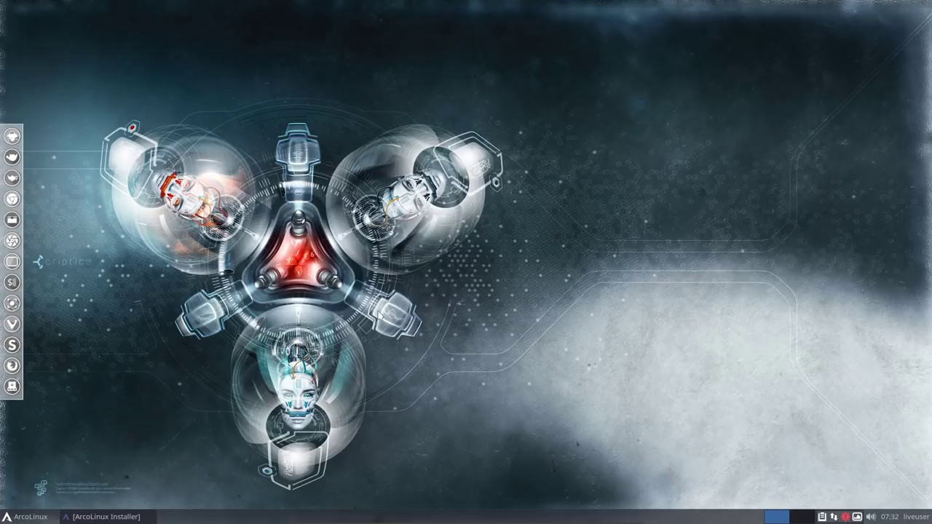
pyautogui.click(109, 516)
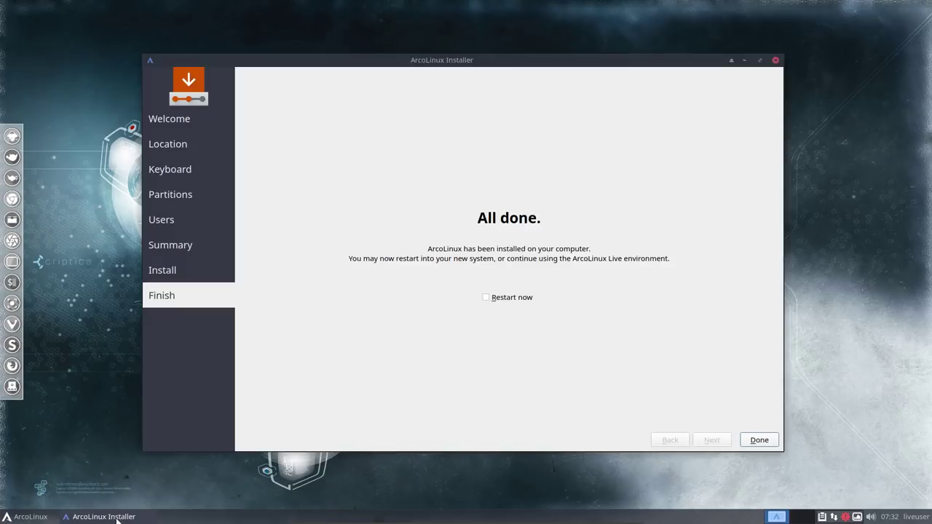
pyautogui.click(509, 301)
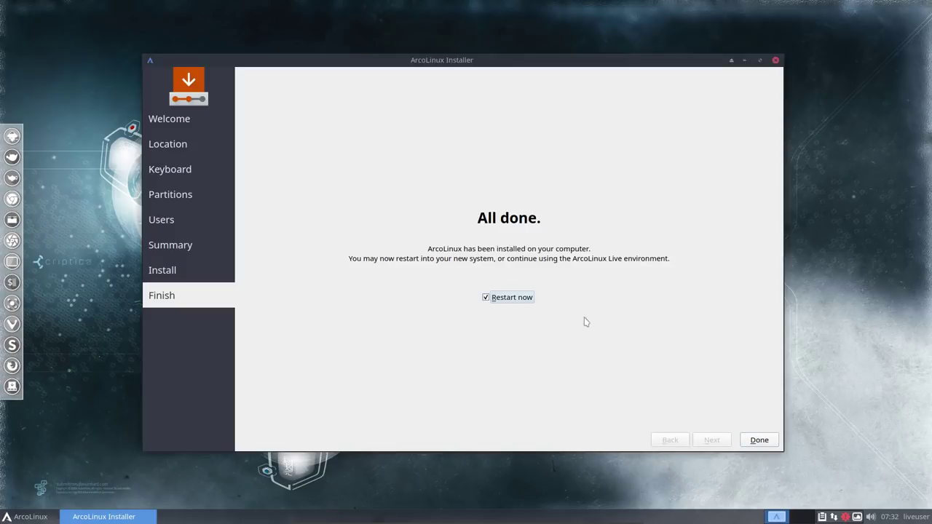
pyautogui.click(500, 301)
pyautogui.click(775, 440)
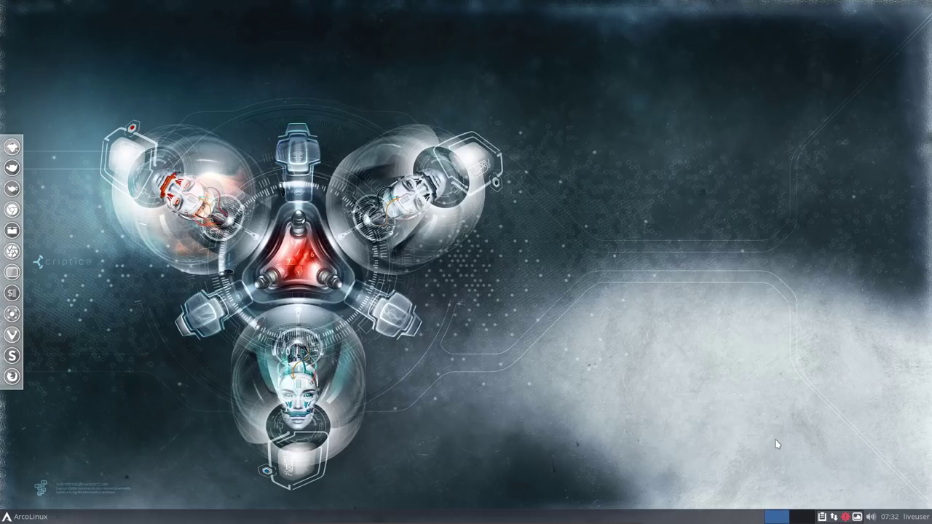
# Step: Shut down the live system from the liveuser menu and confirm
pyautogui.click(916, 517)
pyautogui.click(902, 501)
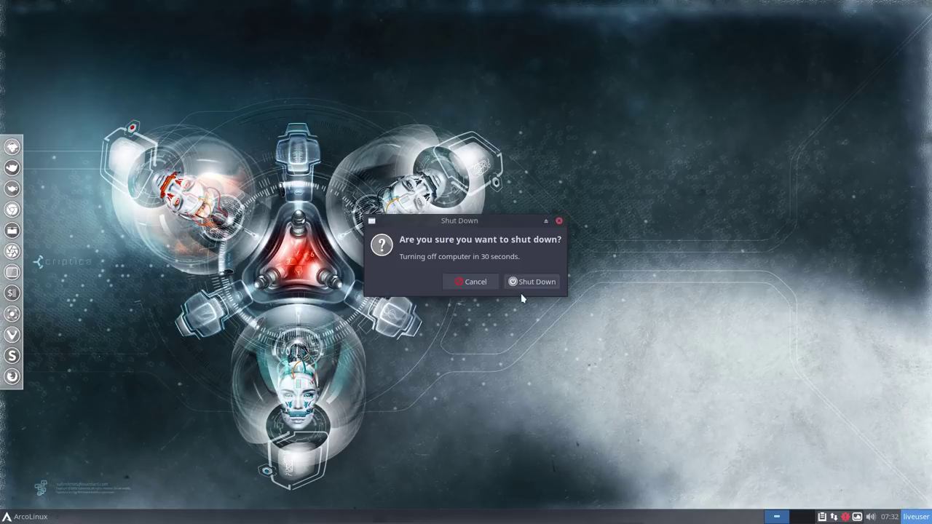
pyautogui.click(532, 283)
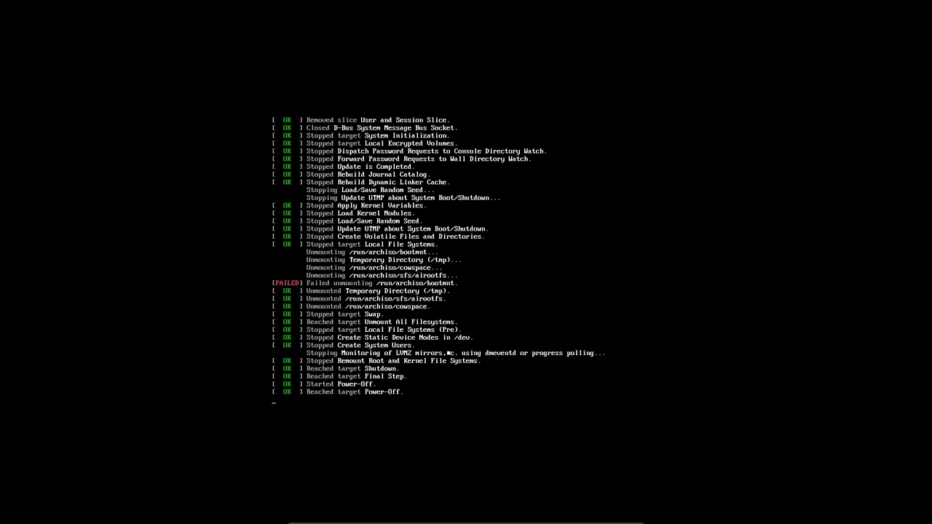
# Step: Leave fullscreen, power off ArcoLinux 19.2, and eject the installer ISO from its optical drive
pyautogui.press('Control_R+f')
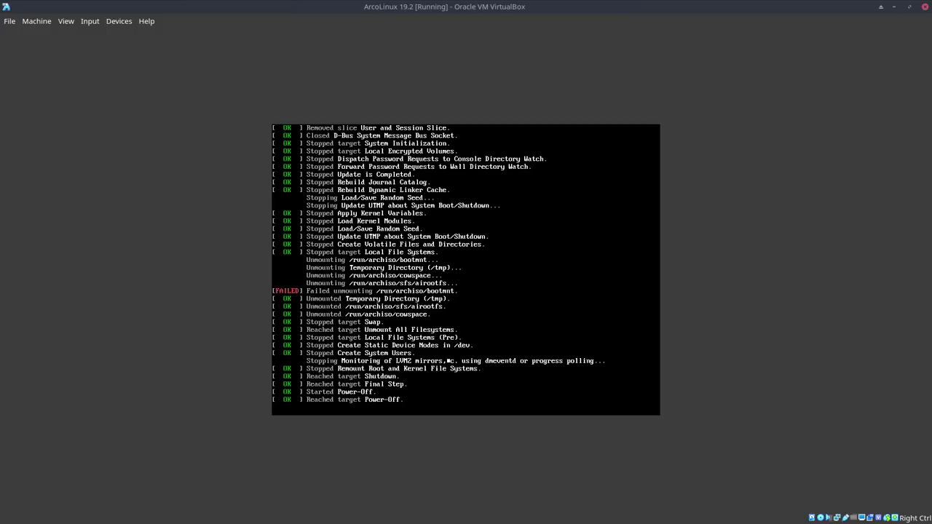
pyautogui.click(924, 7)
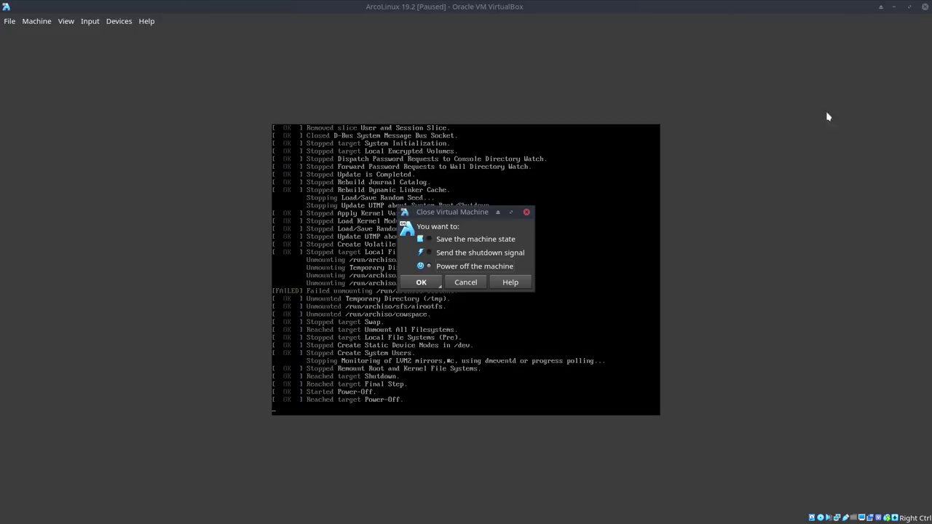
pyautogui.click(423, 283)
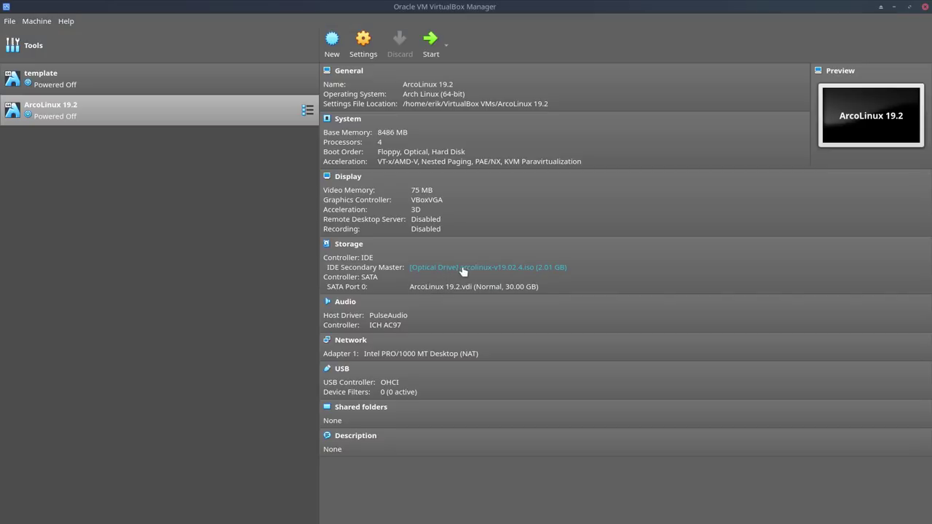
pyautogui.click(466, 270)
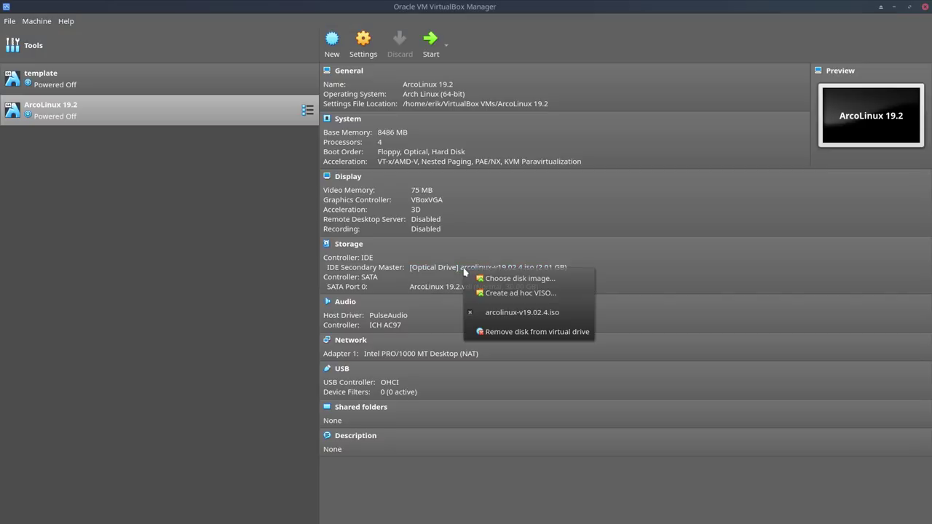
pyautogui.click(471, 314)
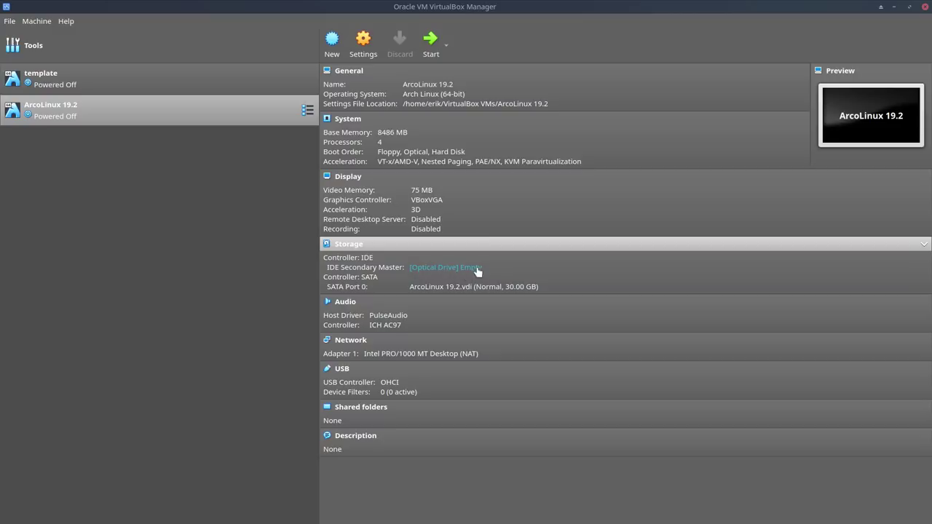
# Step: Boot ArcoLinux 19.2 in fullscreen, log out, and open the login screen's session list
pyautogui.doubleClick(196, 120)
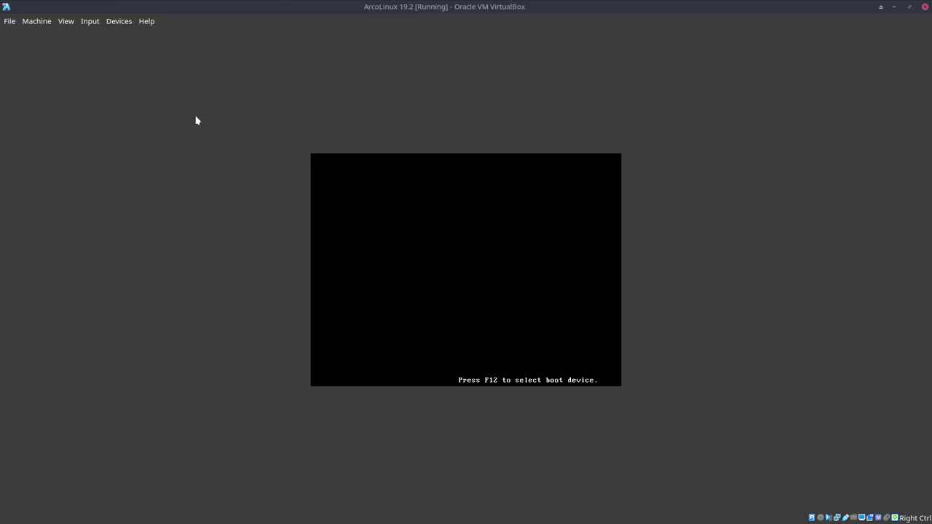
pyautogui.press('Control_R+f')
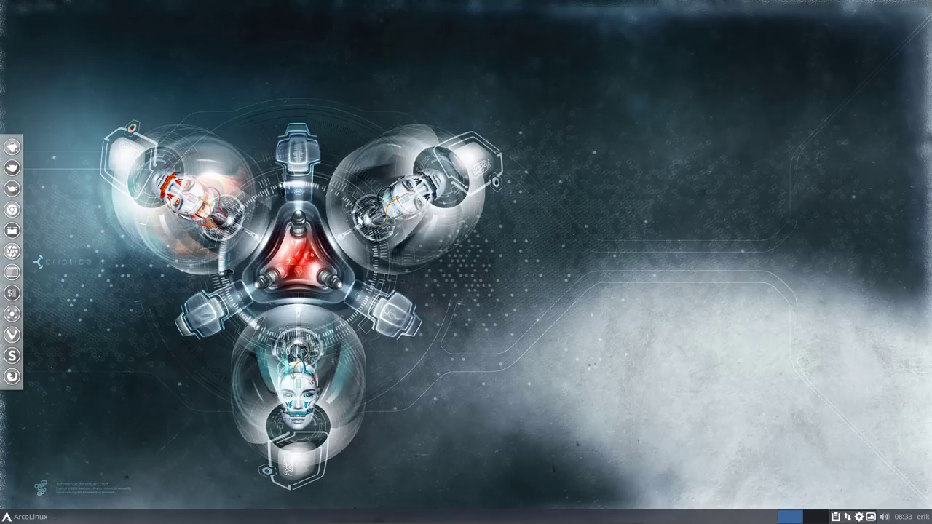
pyautogui.click(23, 518)
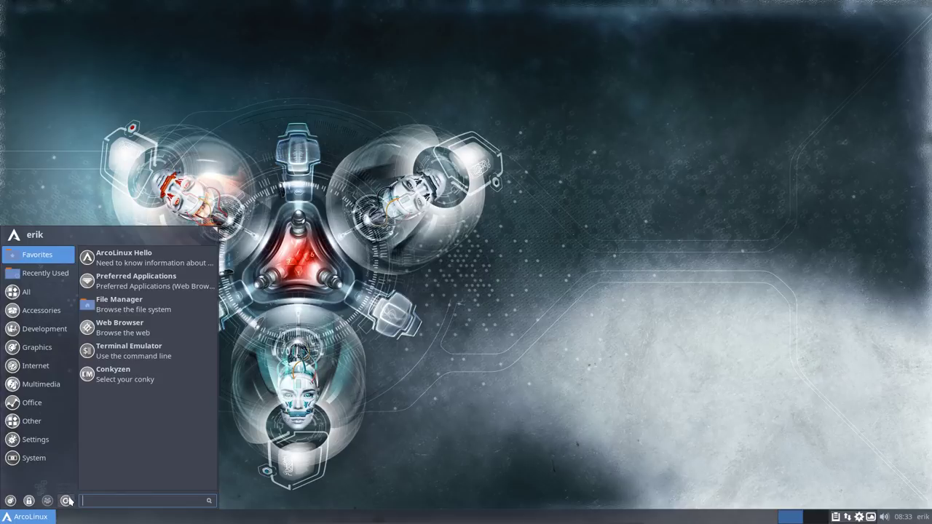
pyautogui.click(65, 501)
pyautogui.click(424, 224)
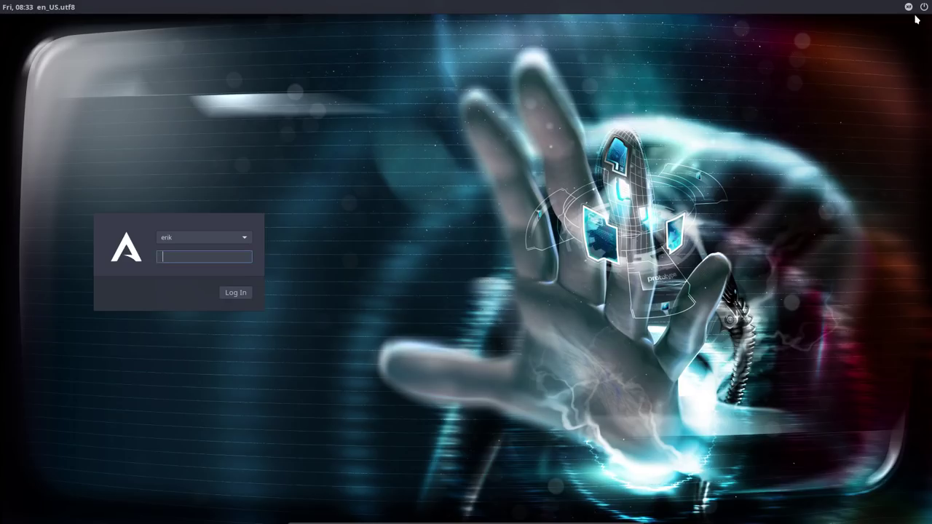
pyautogui.click(909, 7)
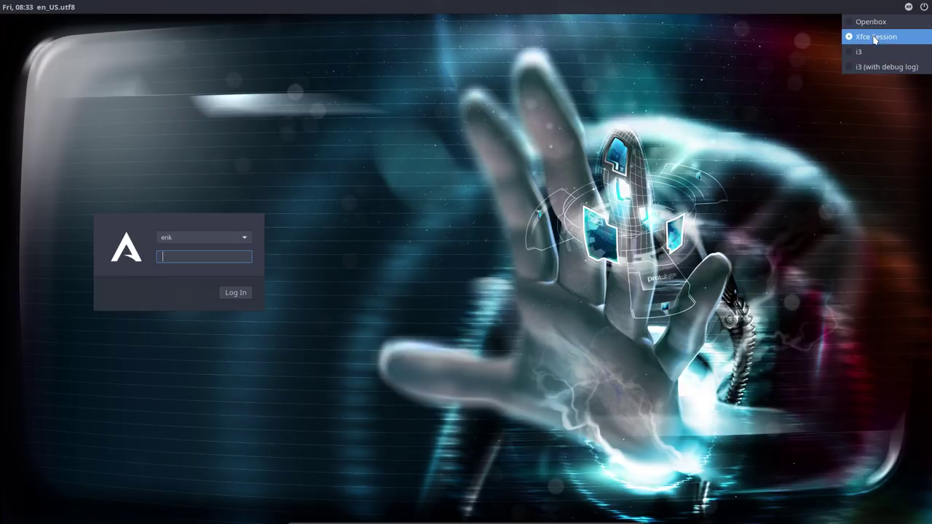
# Step: Log in to Xfce Session with the password, silence the notification permanently, and open a terminal
pyautogui.click(187, 252)
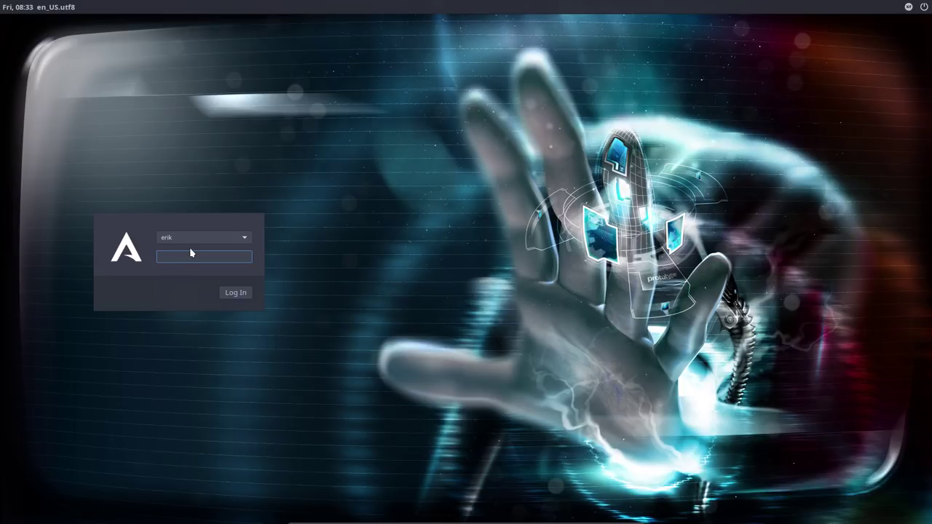
pyautogui.write('***')
pyautogui.press('Return')
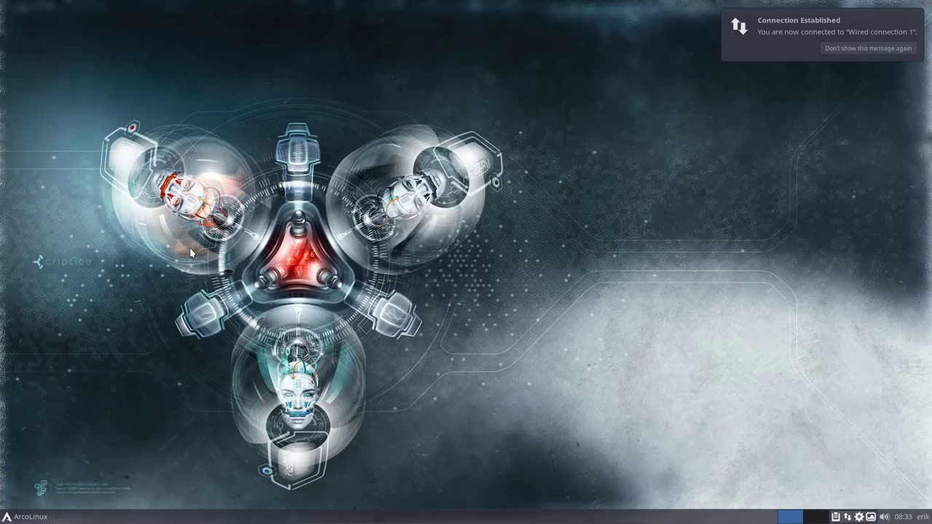
pyautogui.click(868, 51)
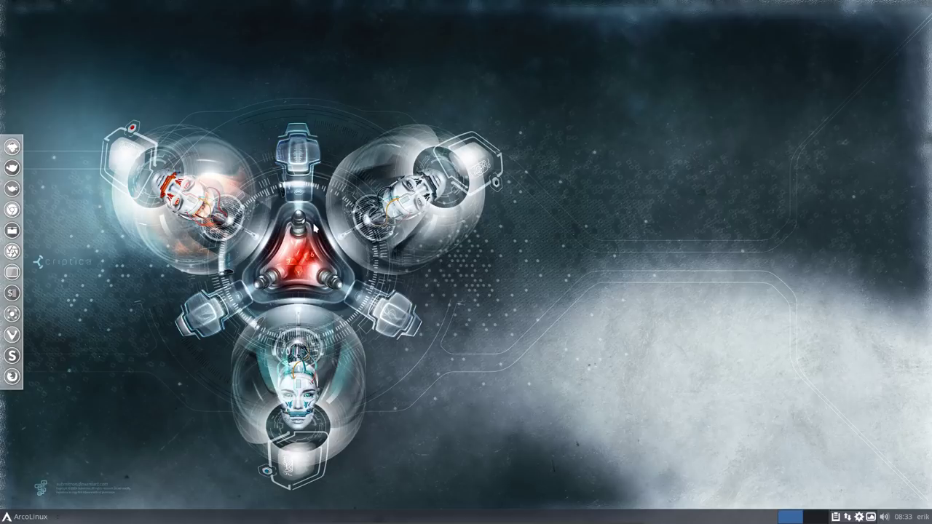
pyautogui.hotkey('ctrl', 'alt', 'Return')
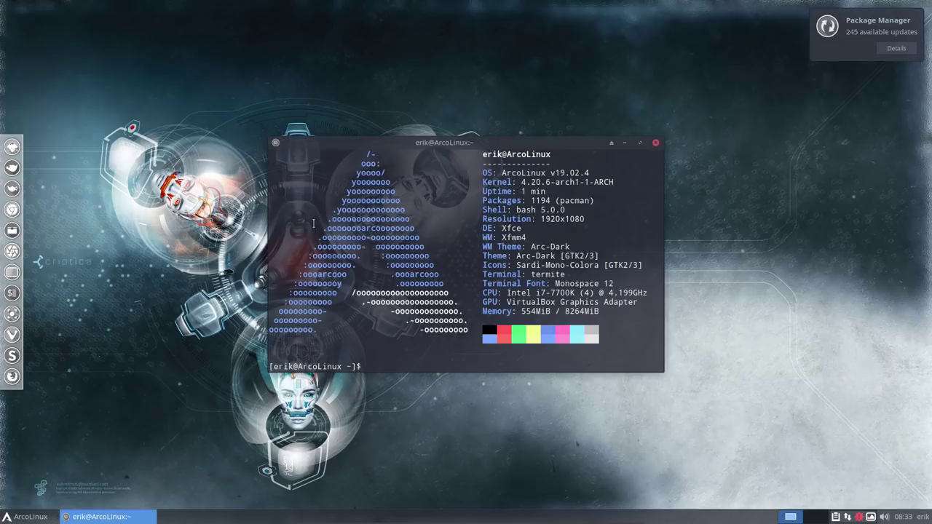
# Step: Run mirror with the sudo password to rank the Arch mirrors
pyautogui.write('m')
pyautogui.write('iir')
pyautogui.press('BackSpace')
pyautogui.press('BackSpace')
pyautogui.press('BackSpace')
pyautogui.write('irror')
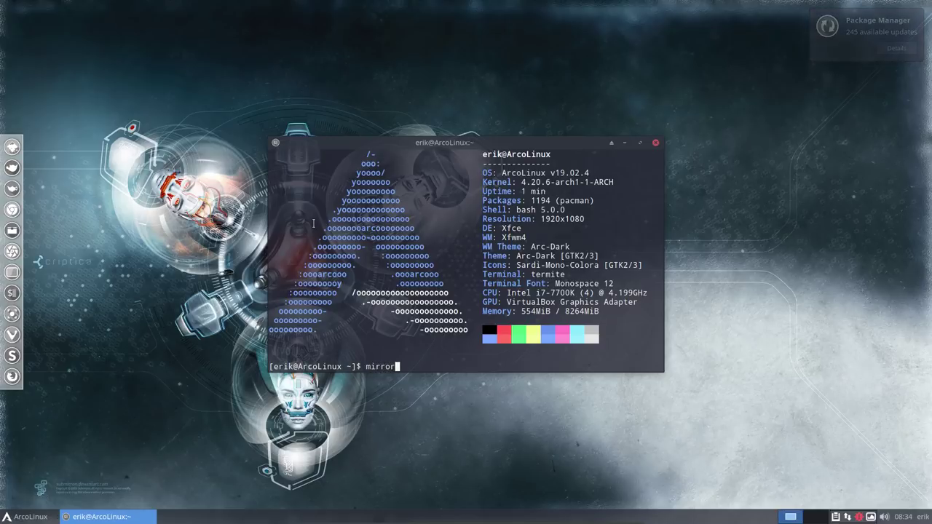
pyautogui.press('Return')
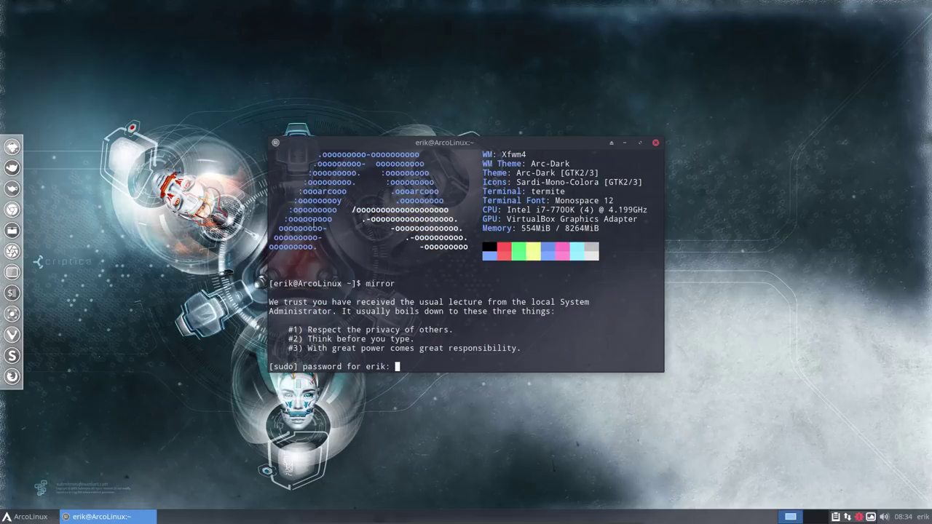
pyautogui.press('Return')
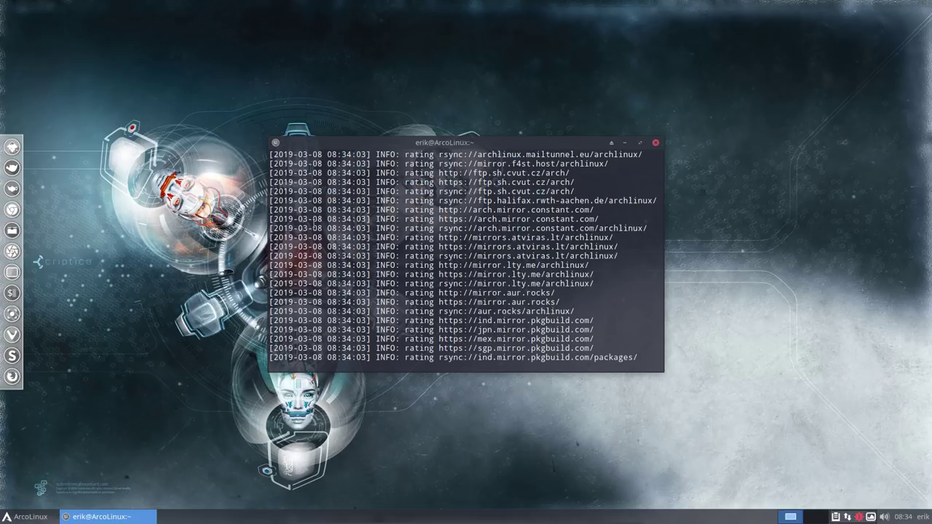
pyautogui.moveTo(453, 143); pyautogui.dragTo(558, 64)
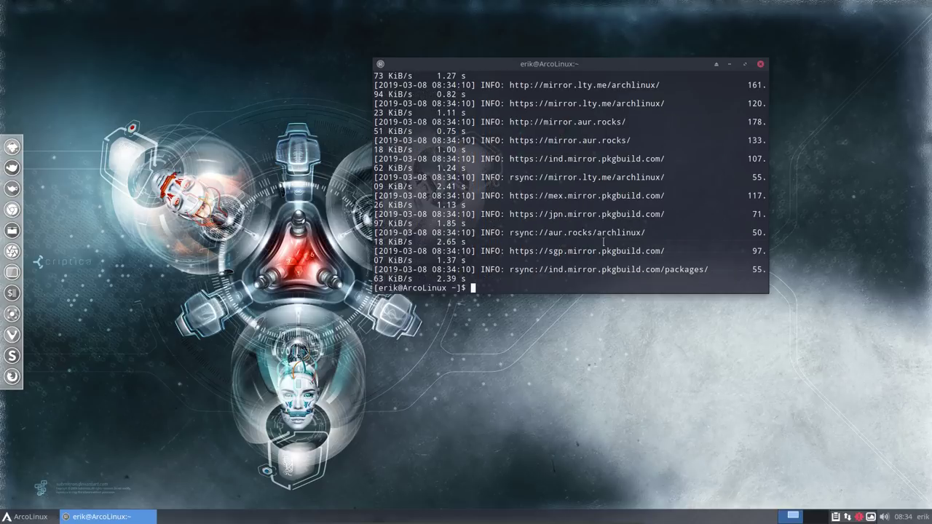
pyautogui.scroll(6, 502, 264)
pyautogui.scroll(-6, 502, 264)
# Step: Start a full system update, then abort it at the libsystemd prompt
pyautogui.write('update')
pyautogui.press('Return')
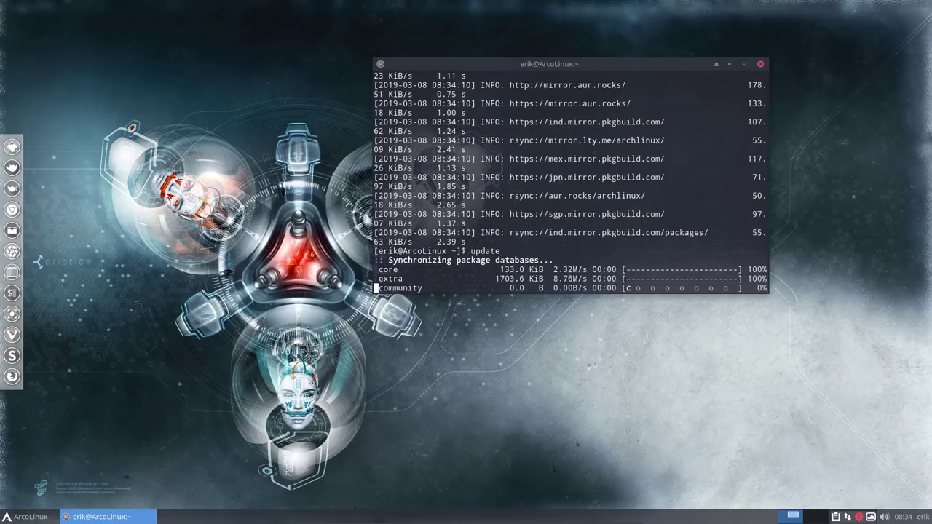
pyautogui.hotkey('ctrl', 'c')
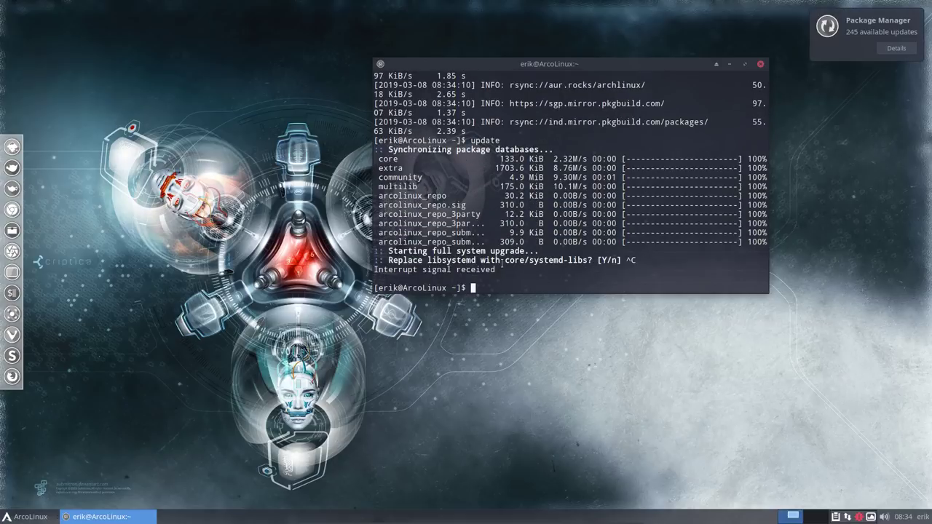
# Step: List all shell aliases with alias
pyautogui.moveTo(658, 66); pyautogui.dragTo(771, 126)
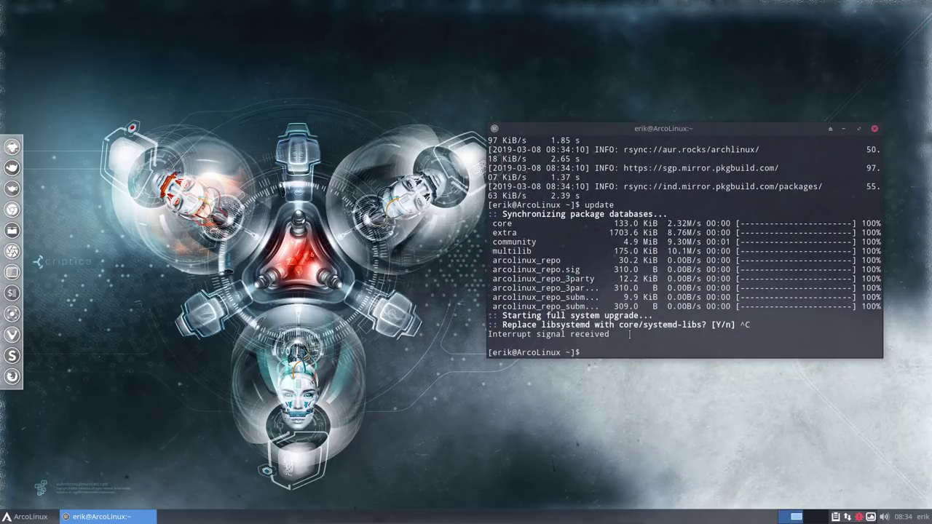
pyautogui.write('alias')
pyautogui.press('Return')
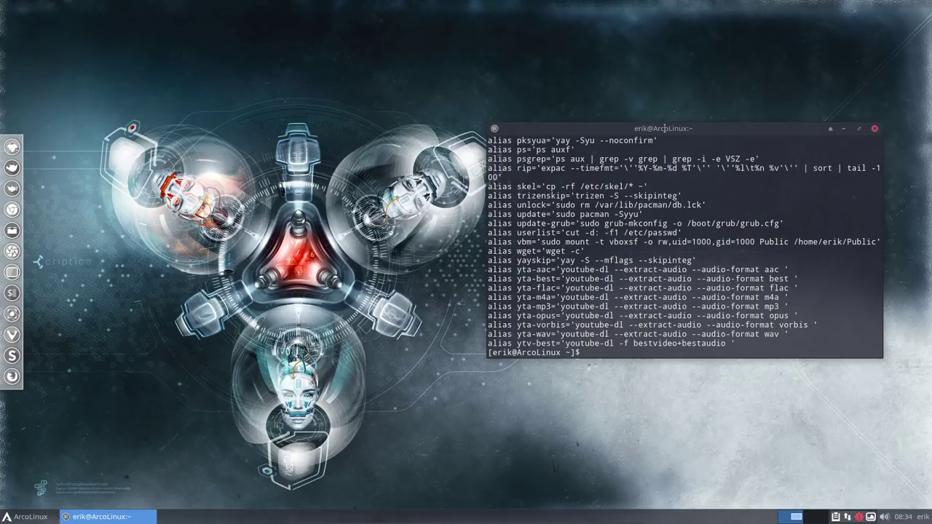
pyautogui.doubleClick(664, 131)
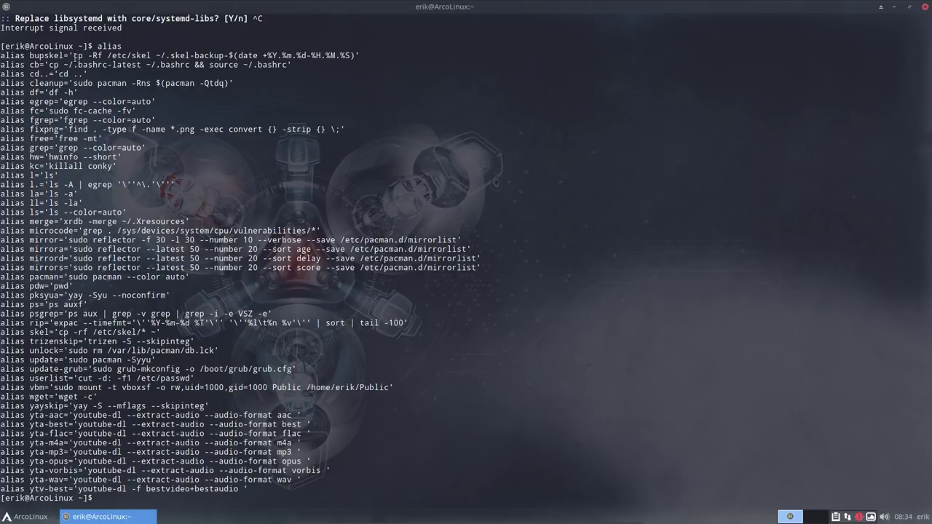
pyautogui.moveTo(74, 56); pyautogui.dragTo(358, 56)
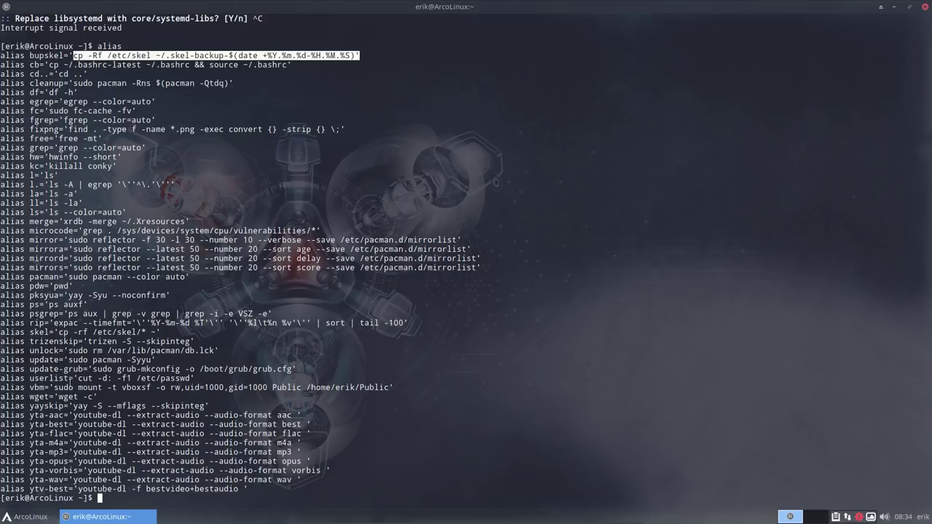
pyautogui.click(72, 368)
pyautogui.moveTo(71, 360); pyautogui.dragTo(153, 360)
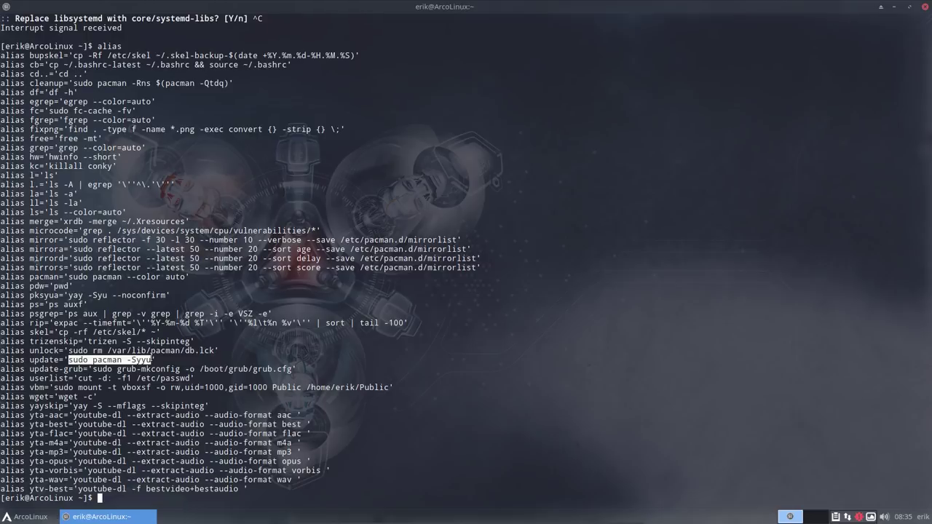
pyautogui.doubleClick(51, 240)
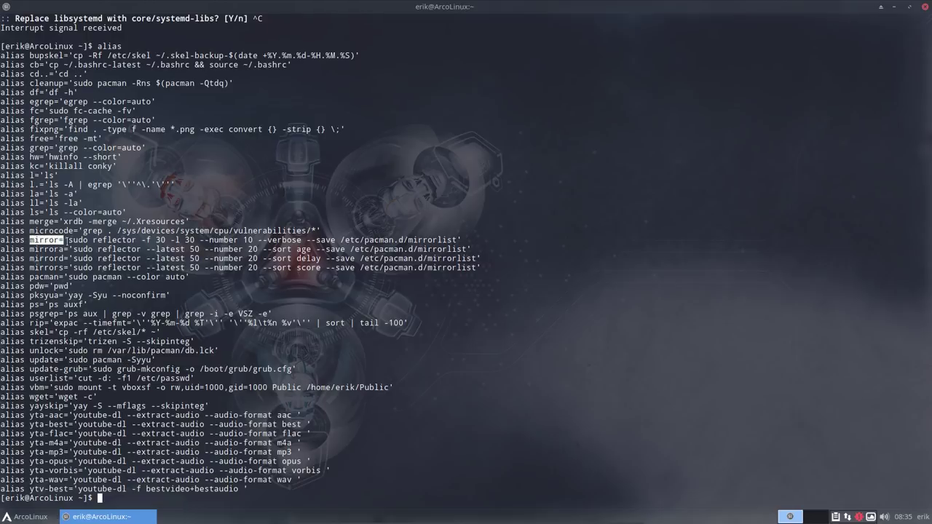
pyautogui.moveTo(68, 240); pyautogui.dragTo(457, 240)
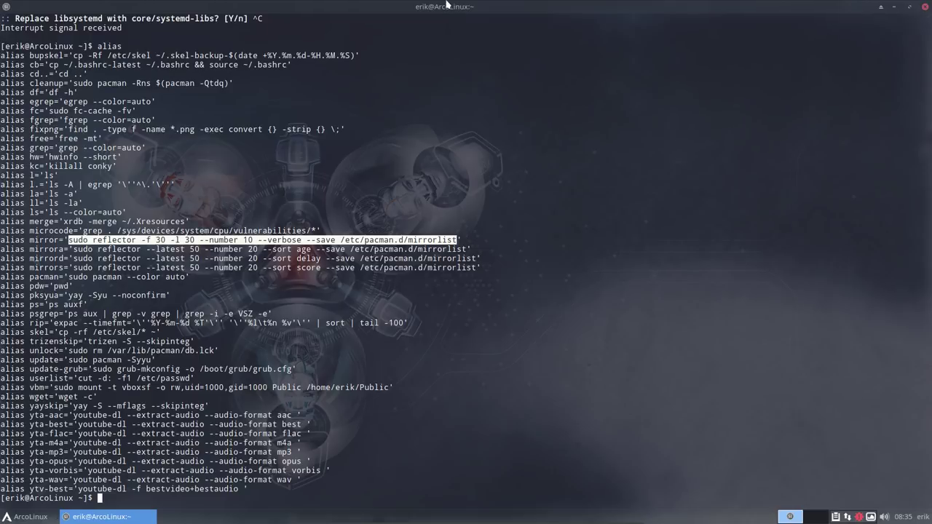
pyautogui.moveTo(447, 6); pyautogui.dragTo(425, 95)
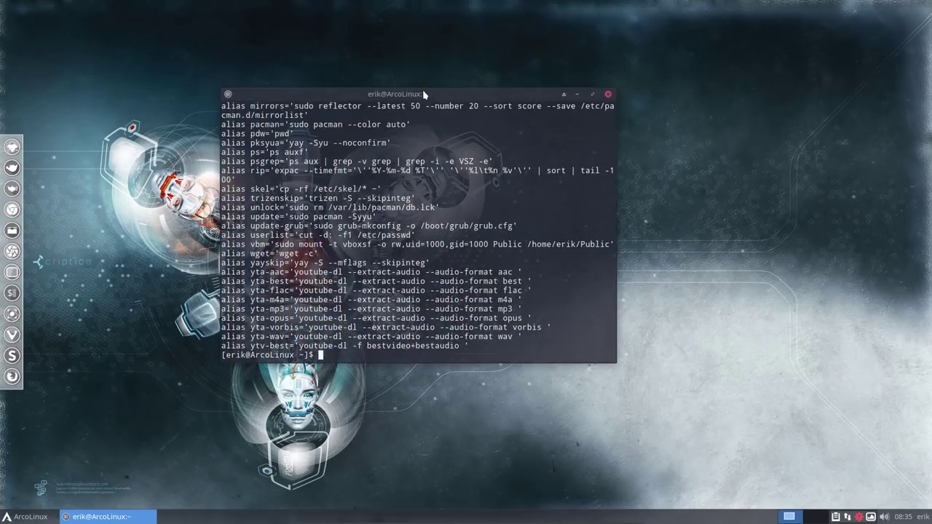
# Step: Replace the typed update command with bupskel in the terminal
pyautogui.write('update')
pyautogui.press('BackSpace')
pyautogui.press('BackSpace')
pyautogui.press('BackSpace')
pyautogui.press('BackSpace')
pyautogui.press('BackSpace')
pyautogui.press('BackSpace')
pyautogui.write('bupskel')
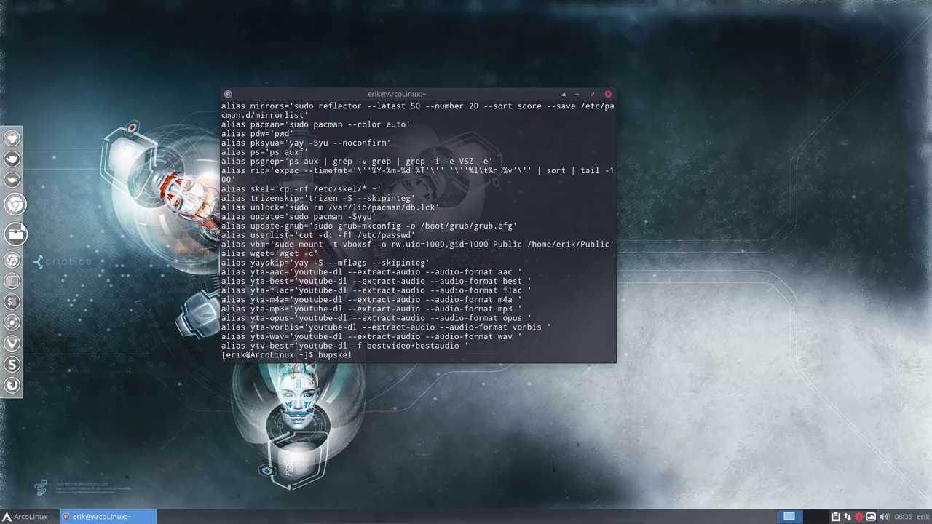
# Step: Open Thunar beside the terminal and show hidden files in the home folder
pyautogui.click(16, 233)
pyautogui.moveTo(386, 91); pyautogui.dragTo(218, 27)
pyautogui.moveTo(574, 147); pyautogui.dragTo(926, 166)
pyautogui.hotkey('ctrl', 'h')
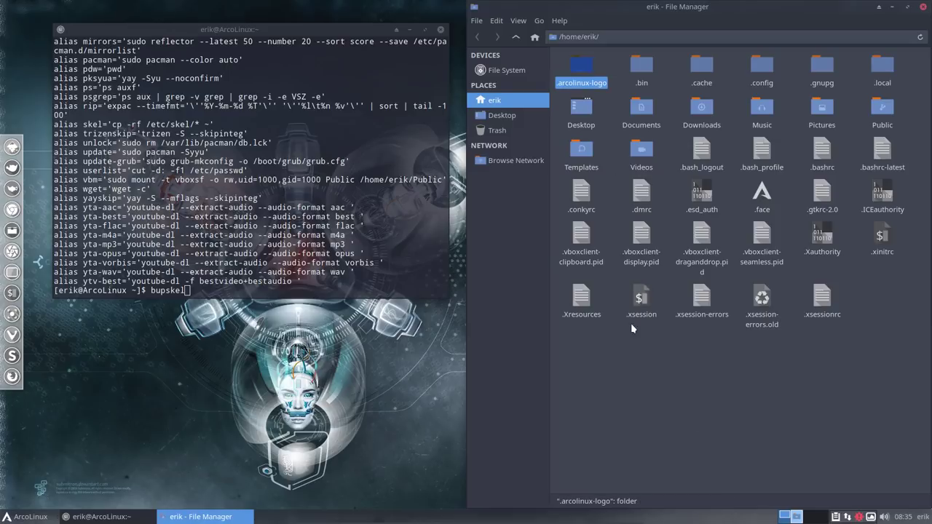
# Step: Run bupskel, then open the new .skel-backup-2019.03.08-08.35.47 folder
pyautogui.click(235, 286)
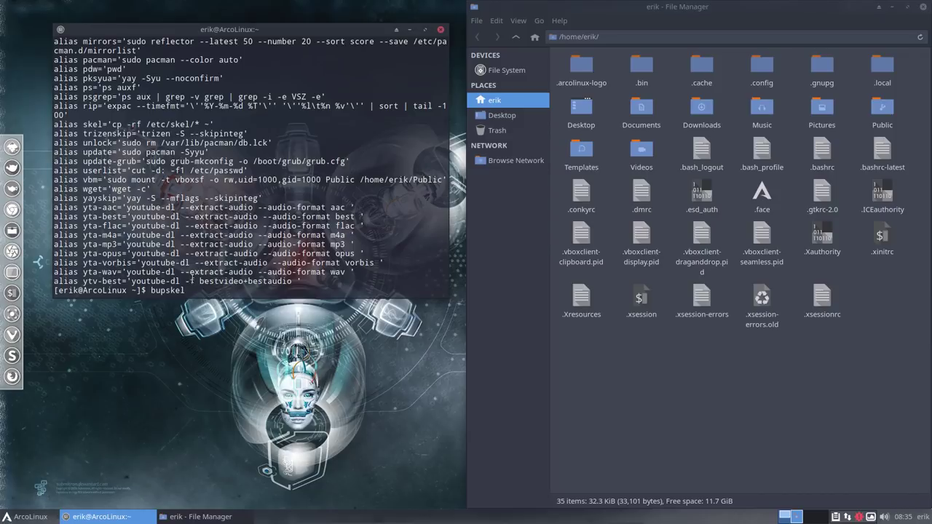
pyautogui.press('Return')
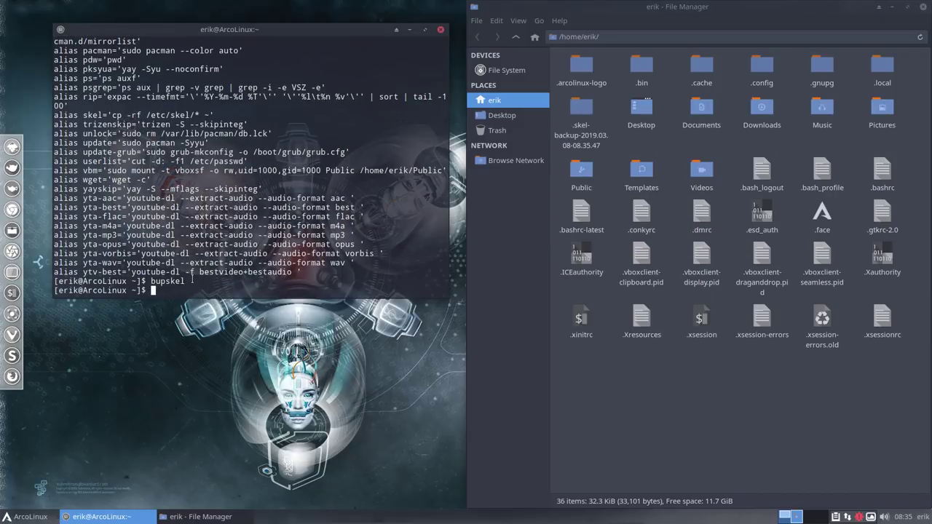
pyautogui.click(586, 112)
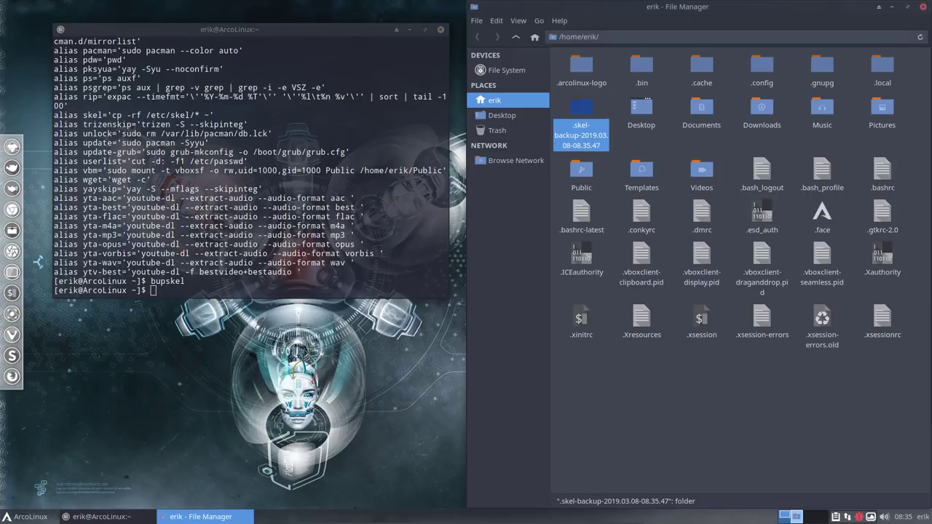
pyautogui.doubleClick(587, 107)
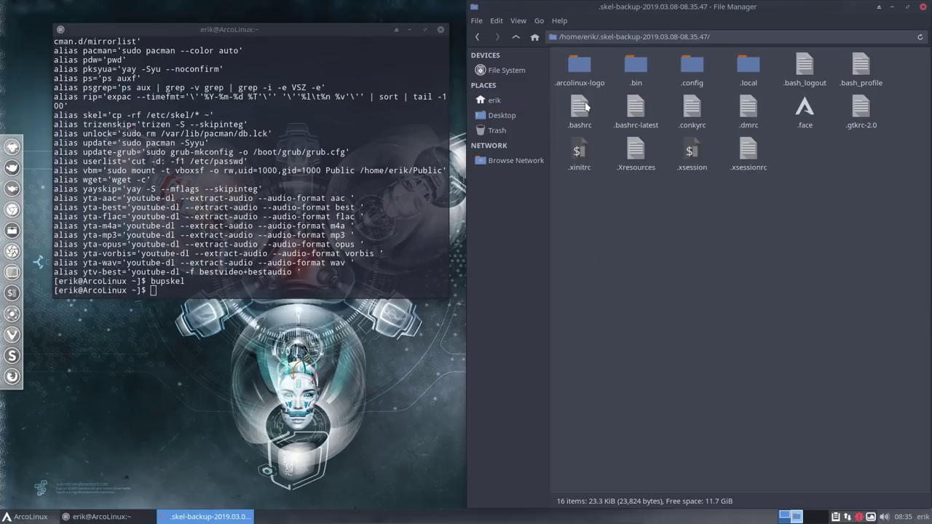
# Step: Bookmark /etc/skel in Places and open it from the bookmark
pyautogui.click(508, 72)
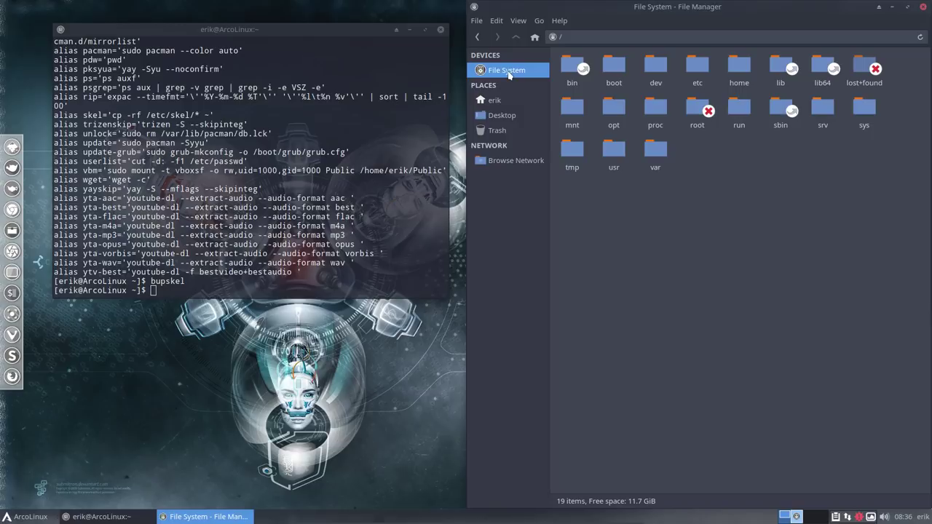
pyautogui.doubleClick(694, 66)
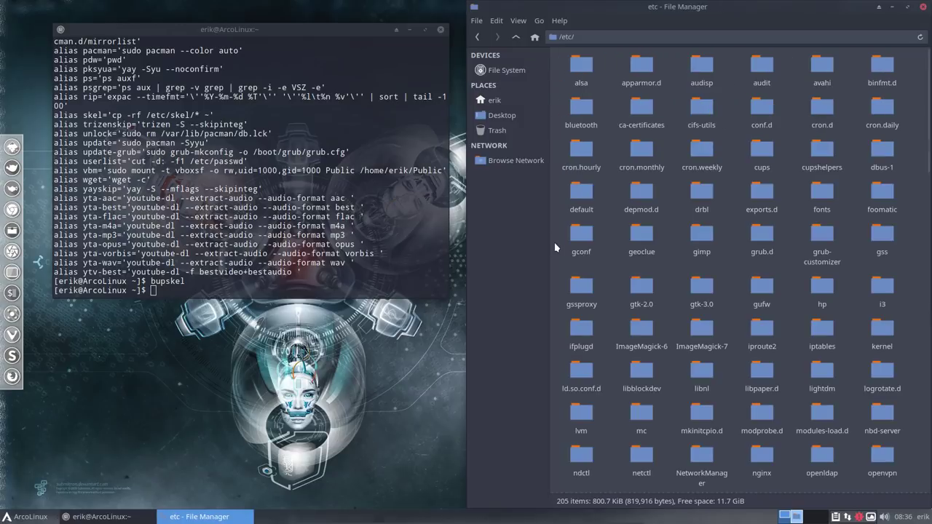
pyautogui.write('s')
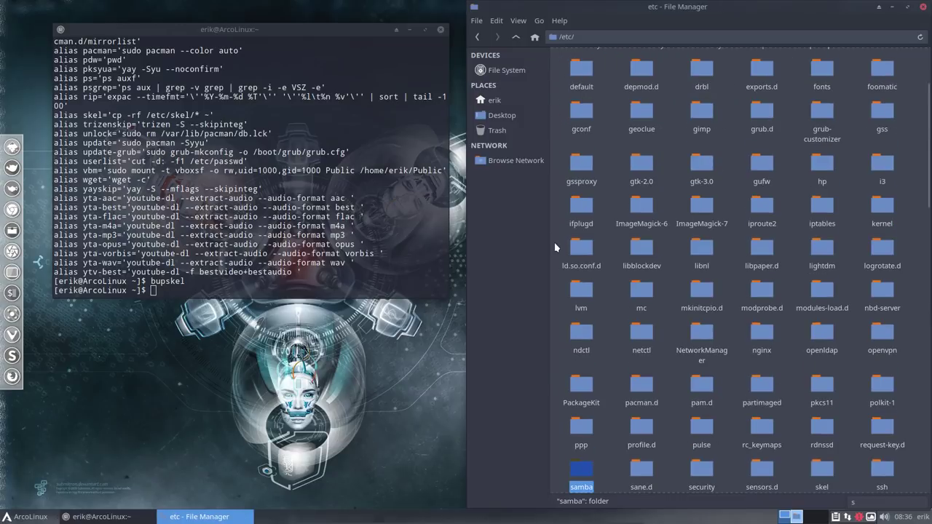
pyautogui.click(821, 468)
pyautogui.moveTo(821, 469); pyautogui.dragTo(496, 143)
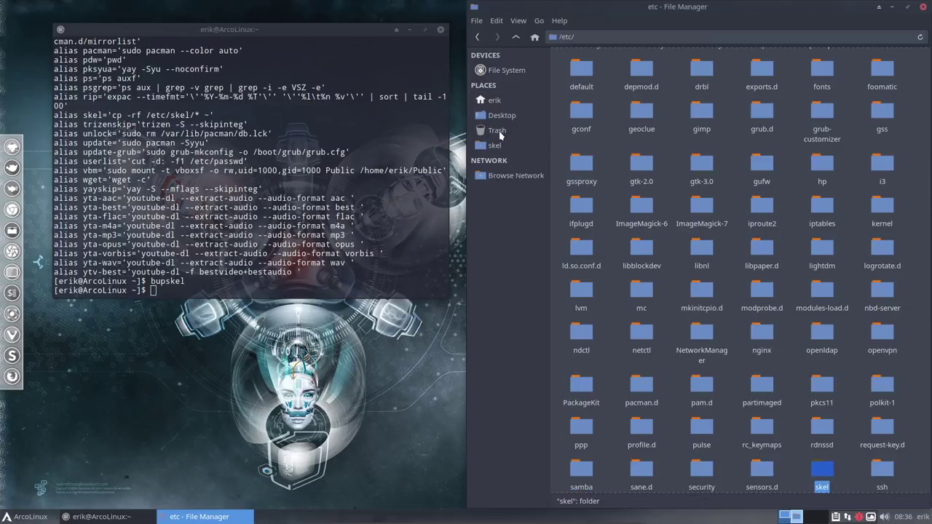
pyautogui.click(496, 146)
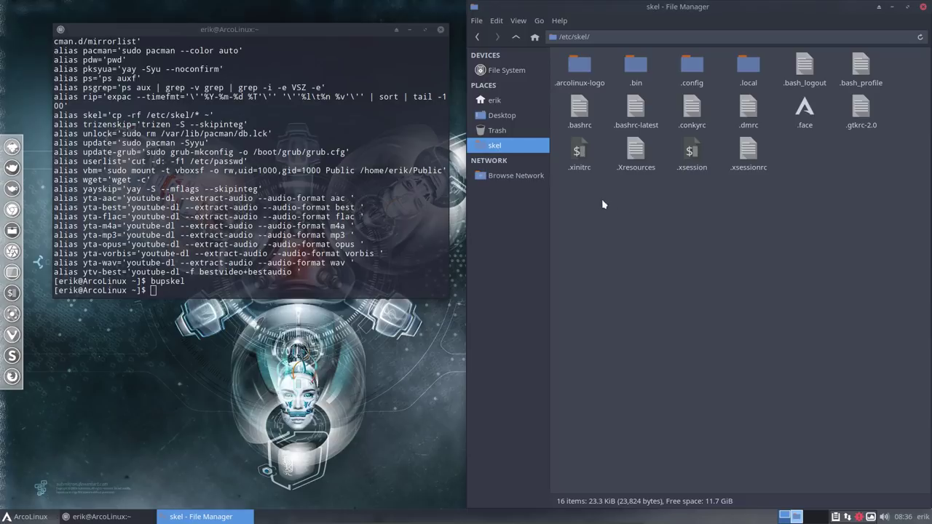
# Step: Select all 16 items in /etc/skel, then return to the home folder
pyautogui.moveTo(602, 201); pyautogui.dragTo(873, 69)
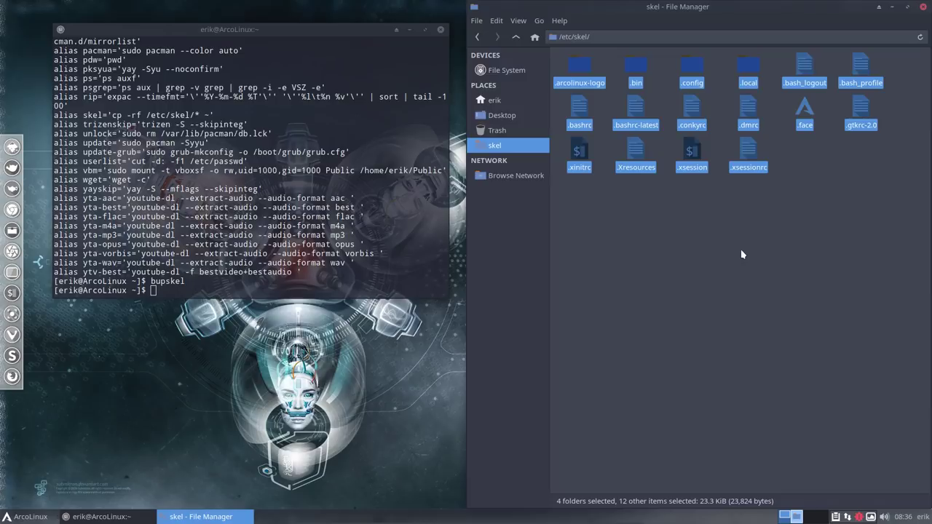
pyautogui.click(260, 285)
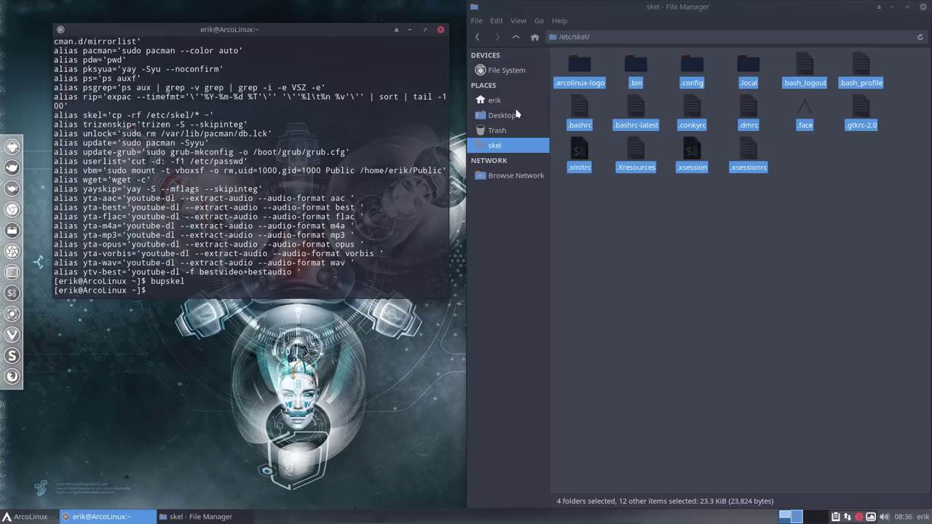
pyautogui.click(671, 242)
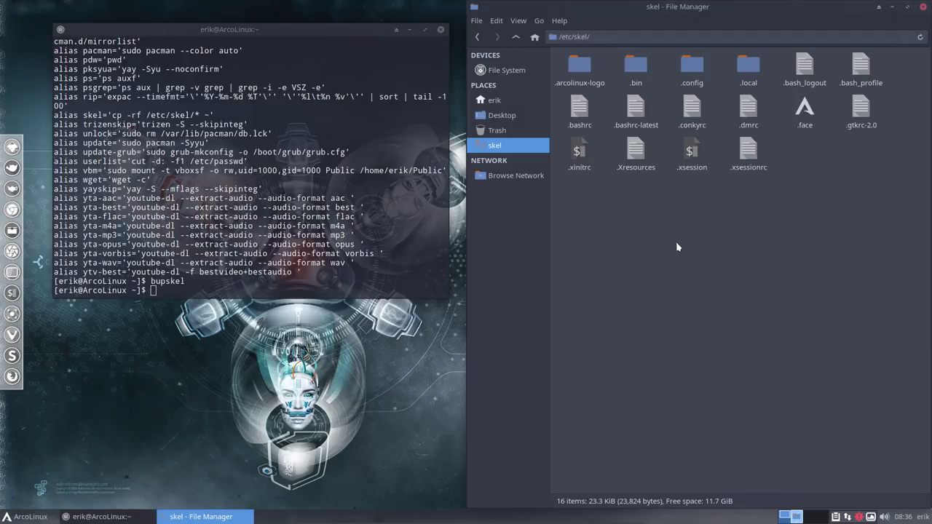
pyautogui.hotkey('ctrl', 'a')
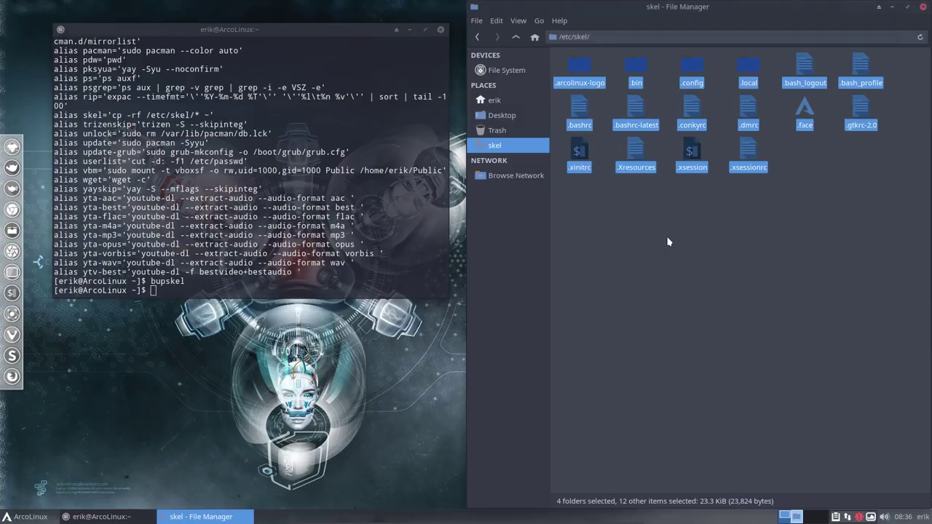
pyautogui.click(505, 99)
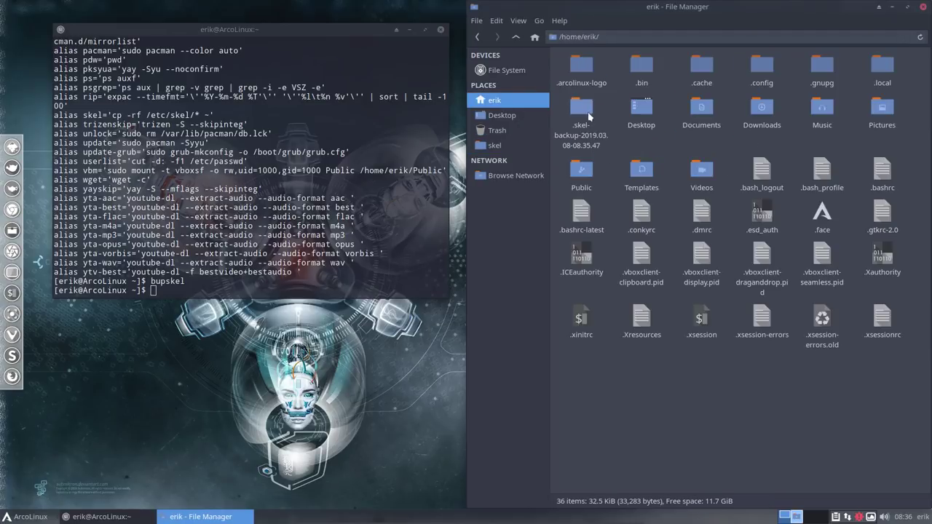
# Step: Confirm the .skel-backup-2019.03.08-08.35.47 folder is in home, toggling hidden files off and on
pyautogui.rightClick(650, 375)
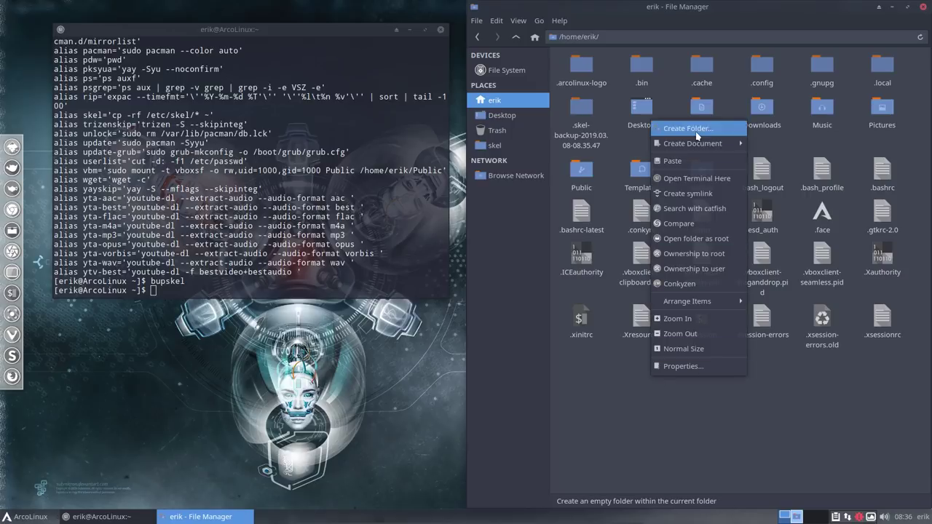
pyautogui.click(707, 453)
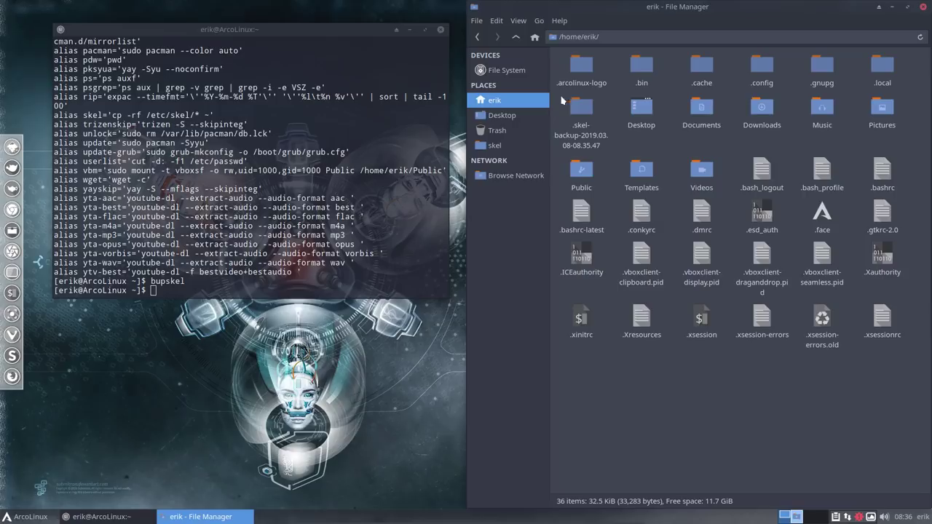
pyautogui.click(585, 112)
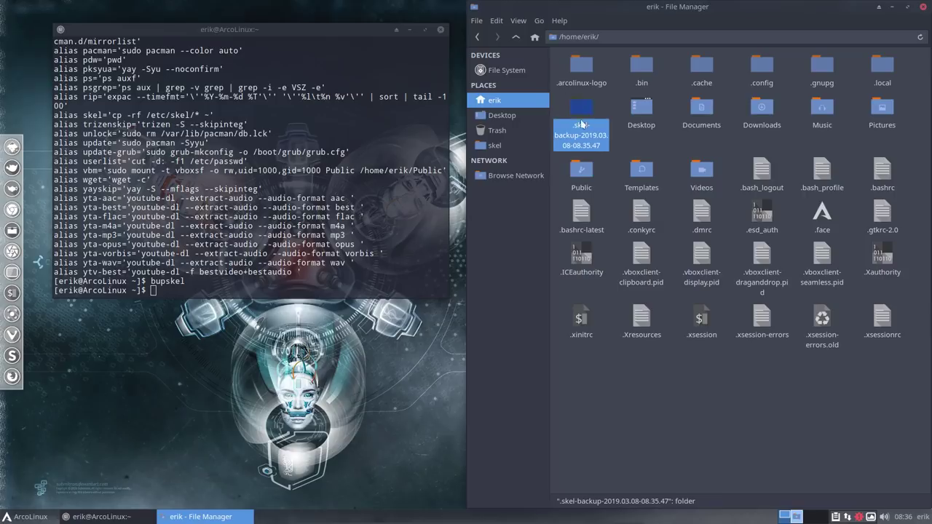
pyautogui.hotkey('ctrl', 'h')
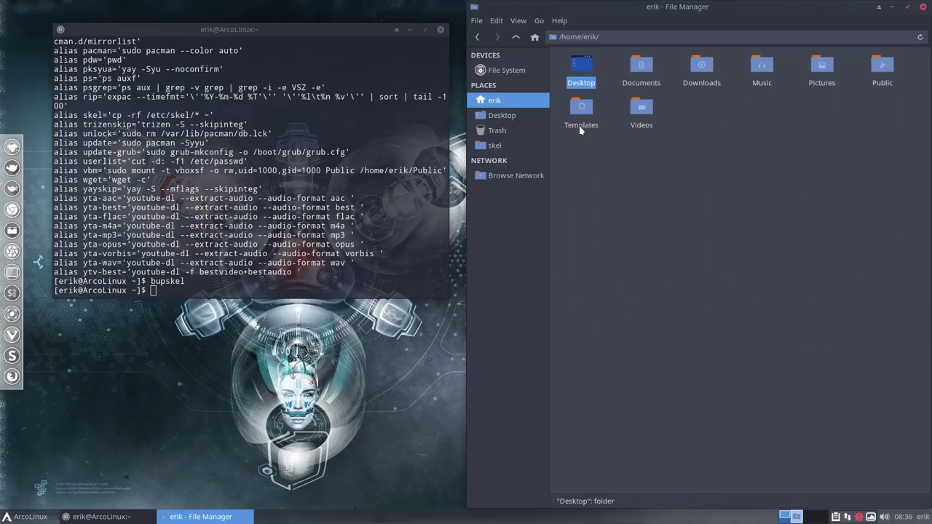
pyautogui.hotkey('ctrl', 'h')
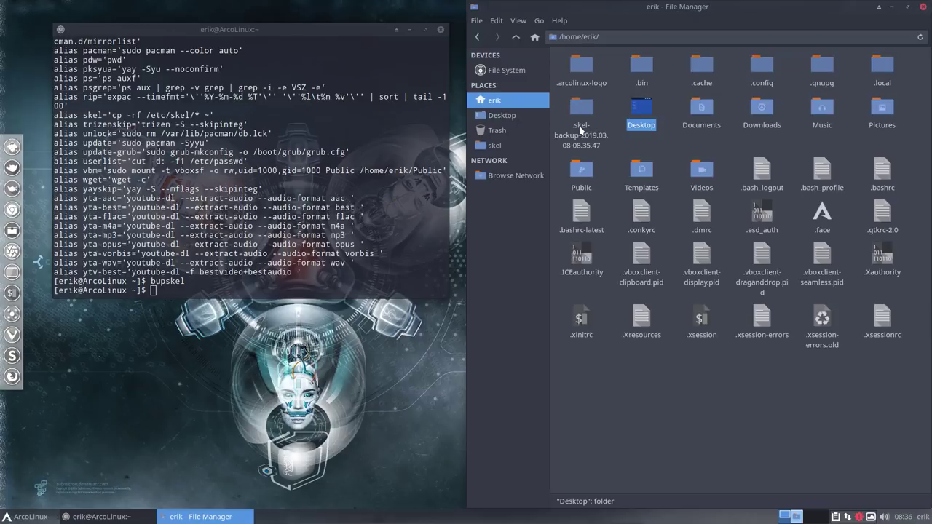
pyautogui.click(591, 108)
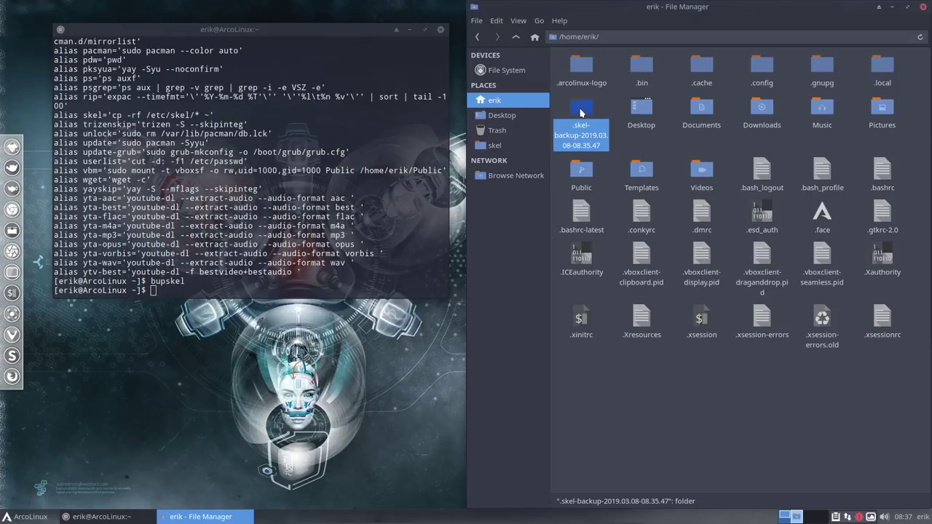
# Step: Run the update command in the terminal to start a full system upgrade
pyautogui.click(346, 266)
pyautogui.write('u')
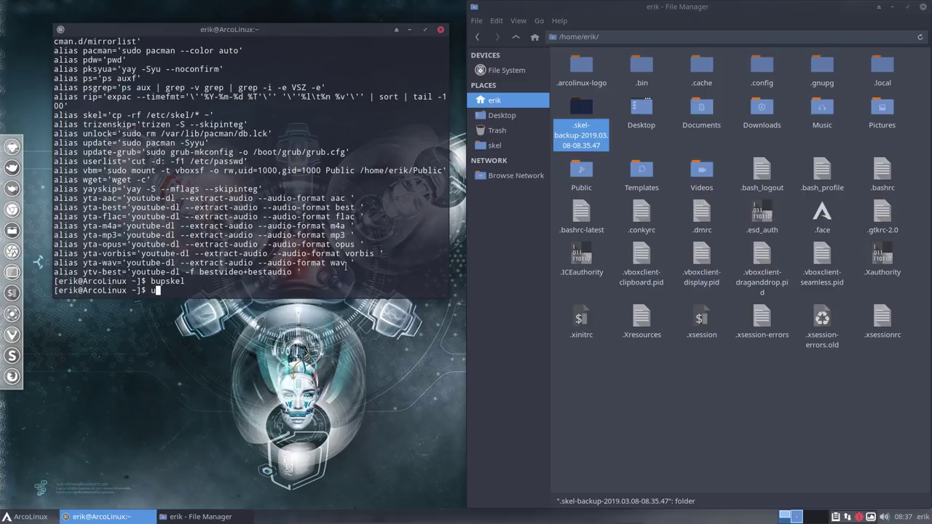
pyautogui.write('pdate')
pyautogui.press('BackSpace')
pyautogui.press('BackSpace')
pyautogui.press('BackSpace')
pyautogui.write('te')
pyautogui.press('Return')
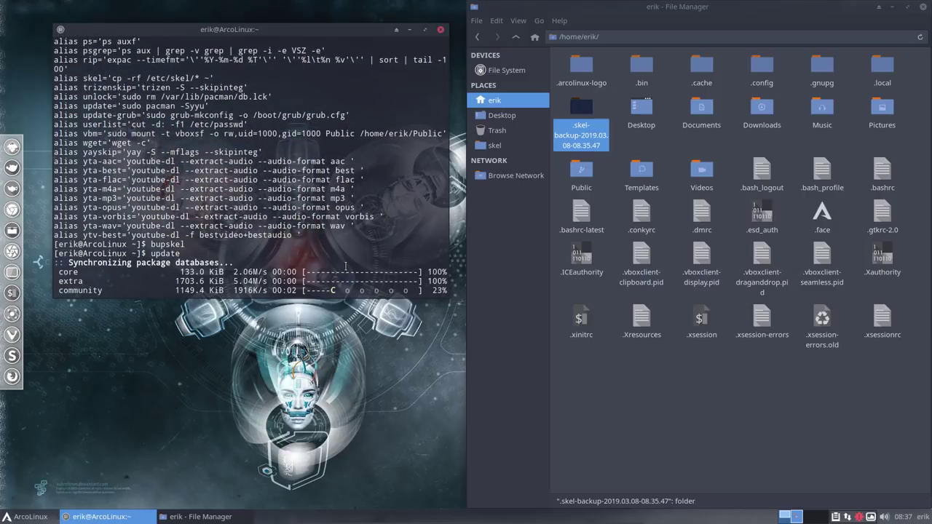
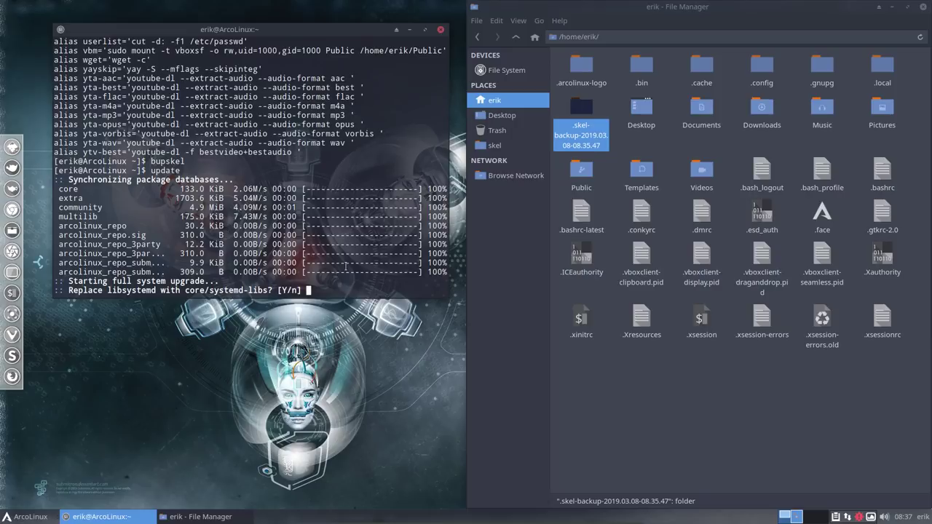
# Step: Accept the default replacements of libsystemd and xorg-mkfontdir at both pacman prompts
pyautogui.press('Return')
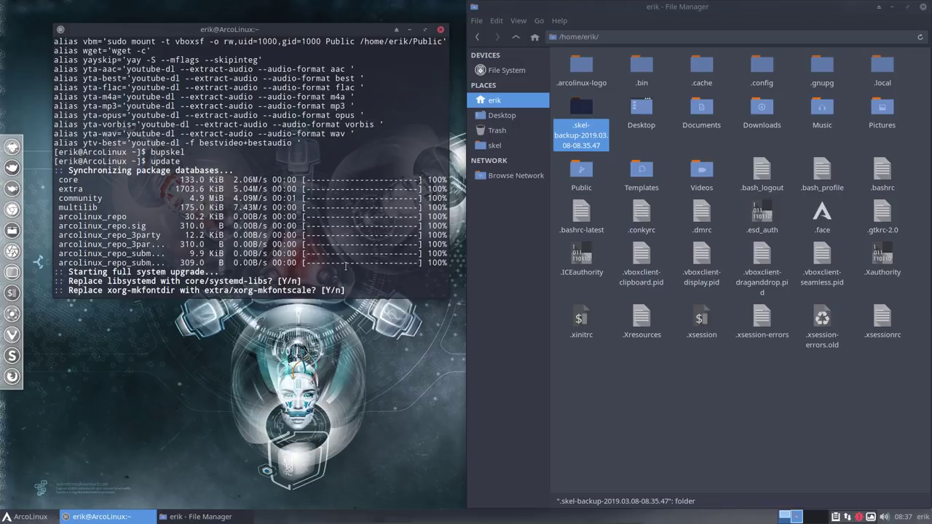
pyautogui.press('Return')
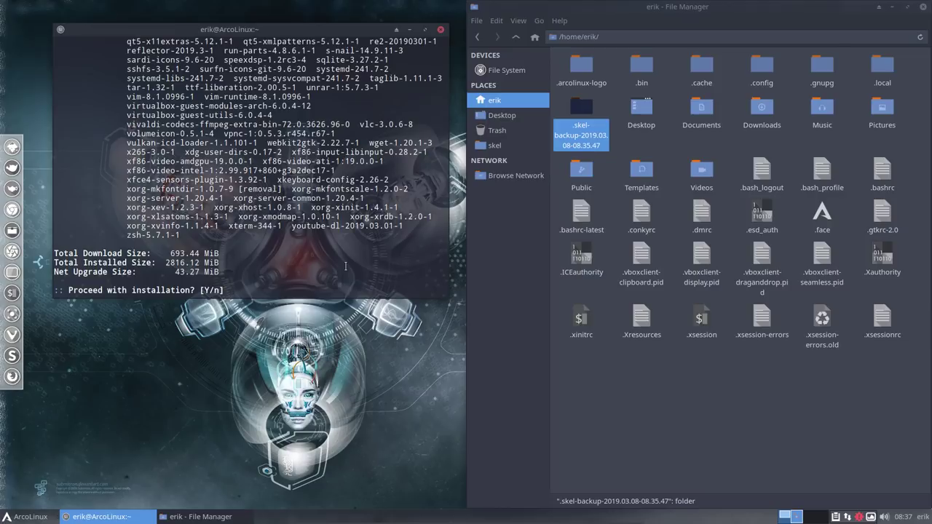
# Step: Confirm the upgrade and snap the terminal to the left half of the screen
pyautogui.press('Return')
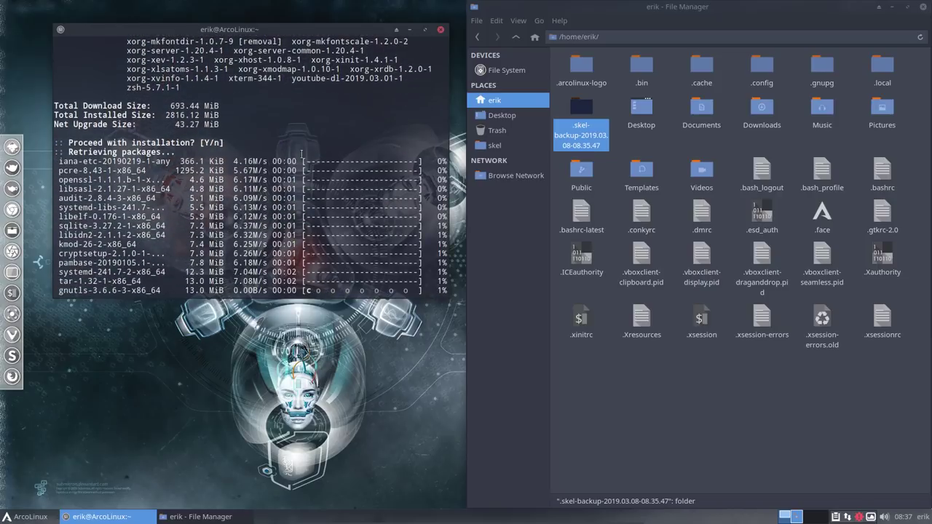
pyautogui.scroll(2, 302, 153)
pyautogui.scroll(7, 301, 154)
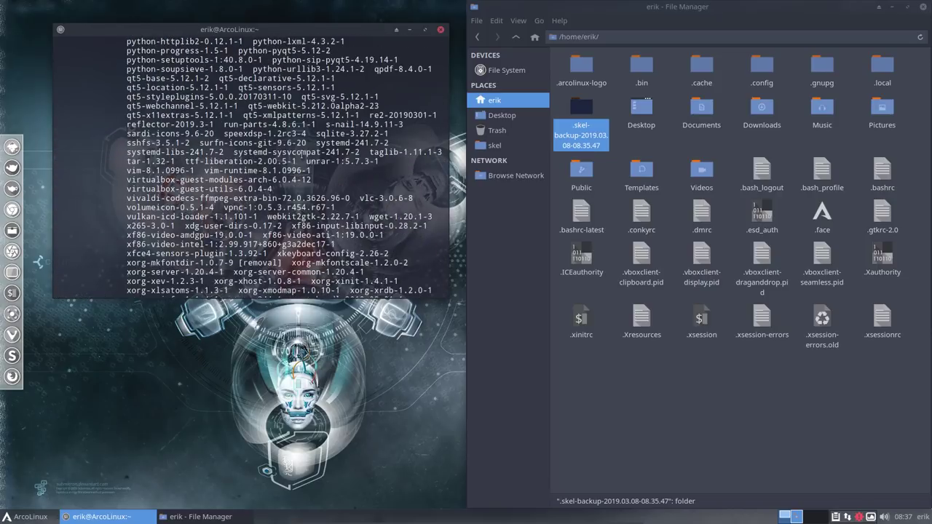
pyautogui.moveTo(265, 32); pyautogui.dragTo(4, 190)
pyautogui.scroll(12, 233, 262)
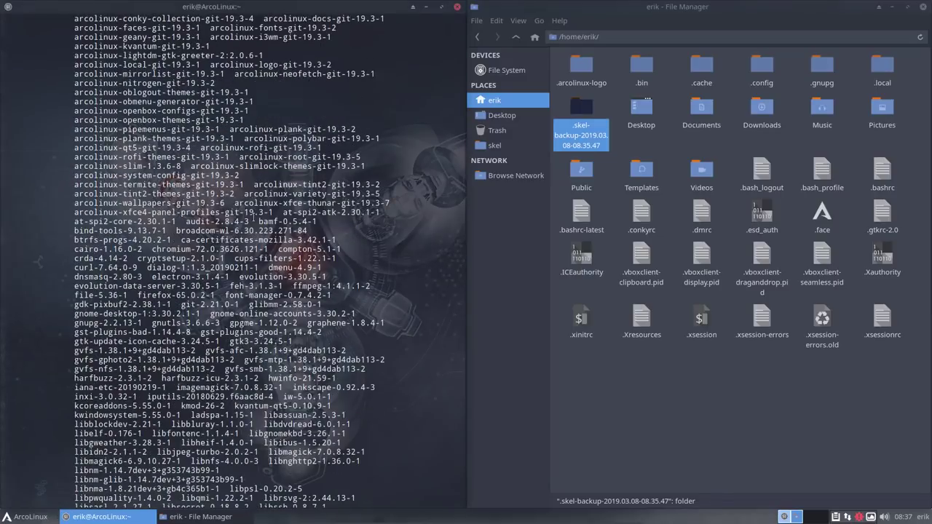
pyautogui.scroll(8, 254, 217)
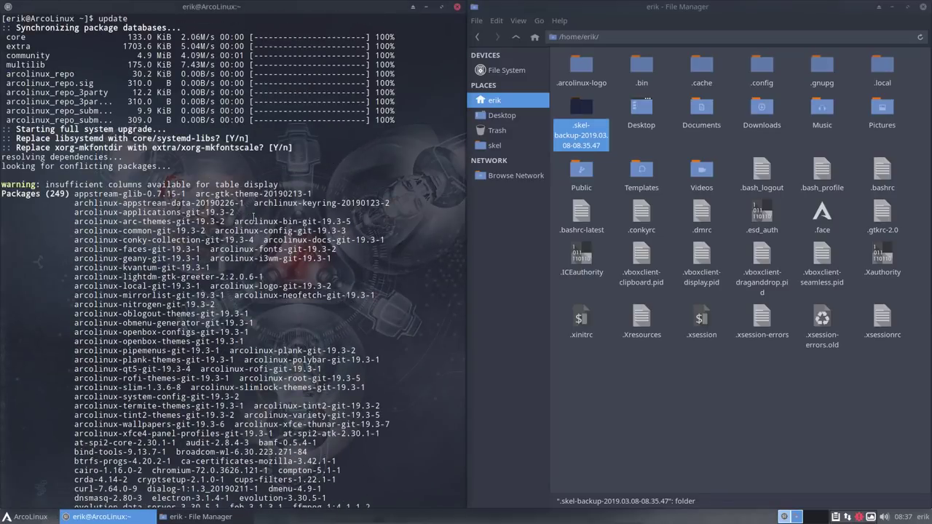
pyautogui.scroll(-2, 253, 217)
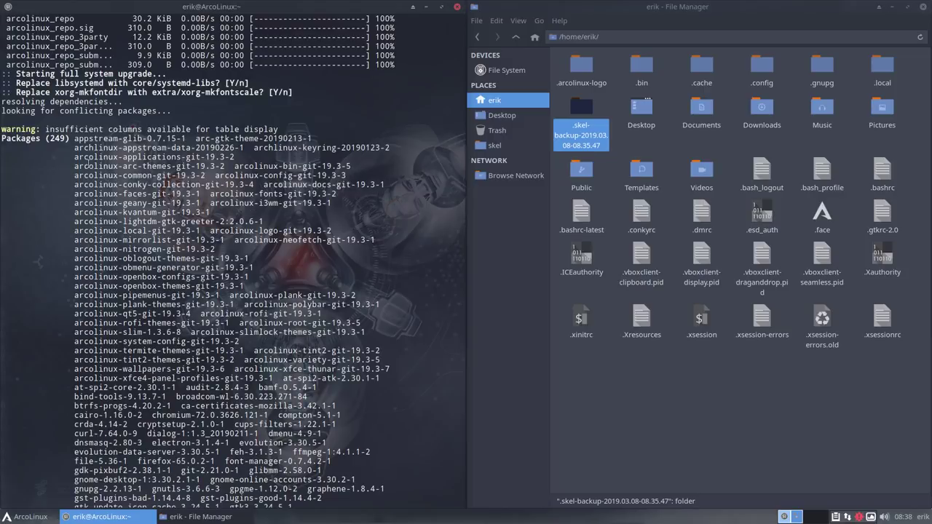
# Step: Mark the block of arcolinux package lines in the 249-package list, then clear it
pyautogui.moveTo(72, 166); pyautogui.dragTo(271, 379)
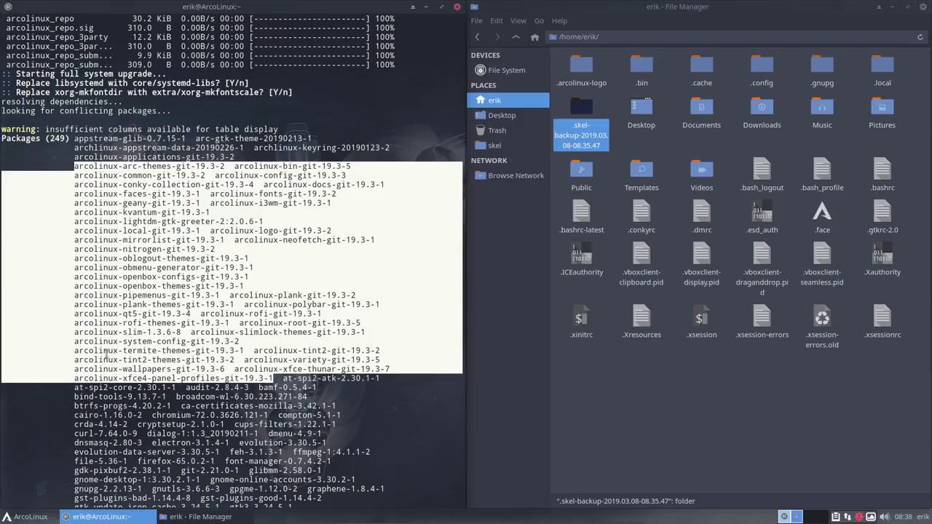
pyautogui.click(63, 271)
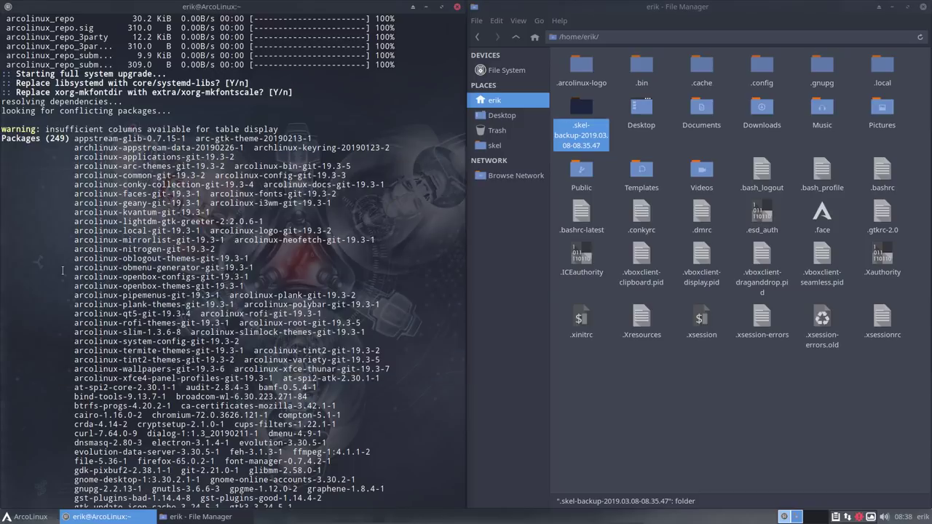
pyautogui.scroll(-4, 63, 270)
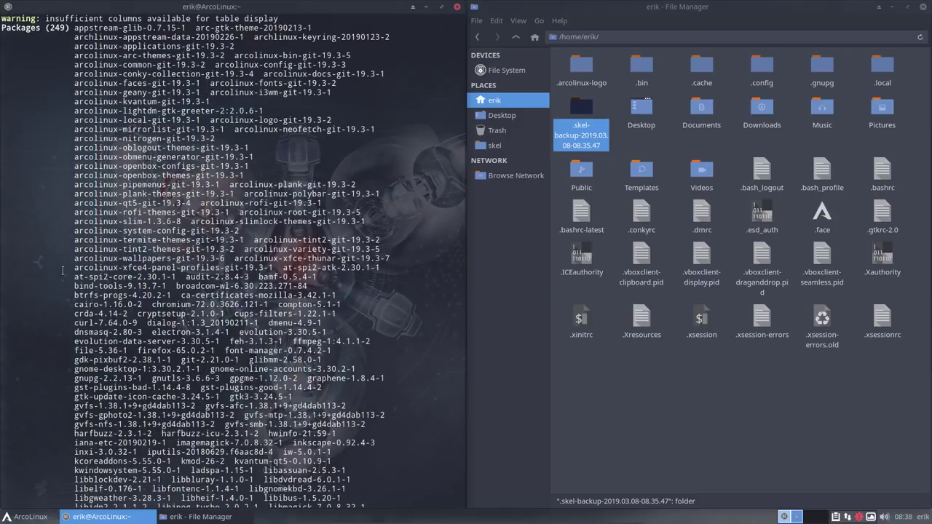
pyautogui.scroll(-2, 62, 271)
pyautogui.scroll(-4, 62, 271)
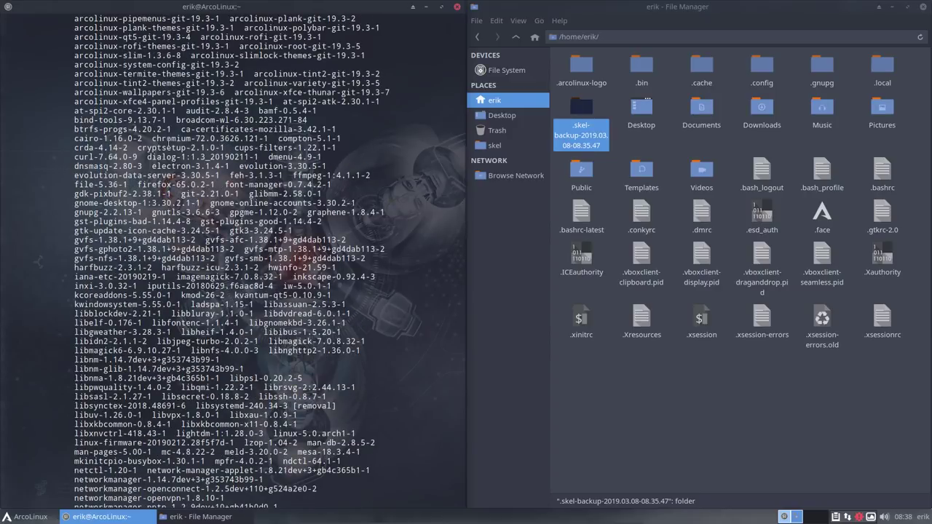
pyautogui.doubleClick(168, 139)
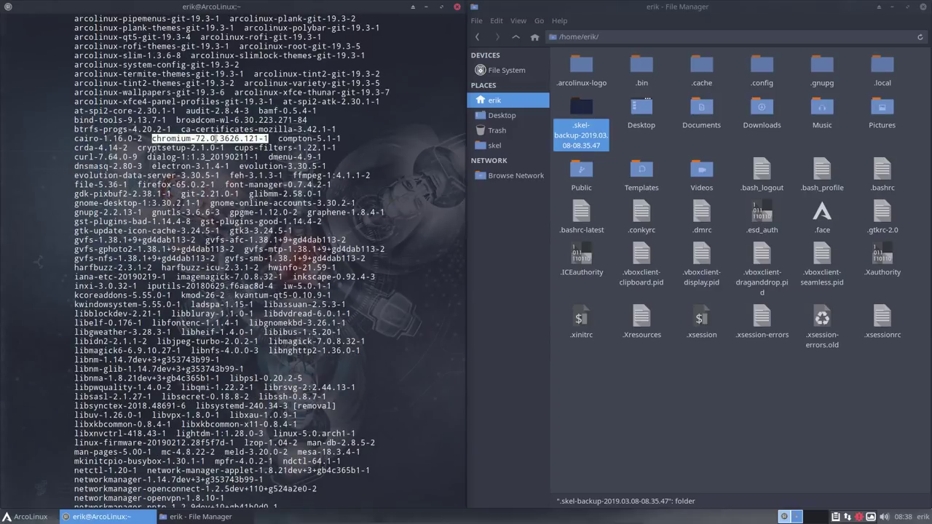
pyautogui.doubleClick(300, 138)
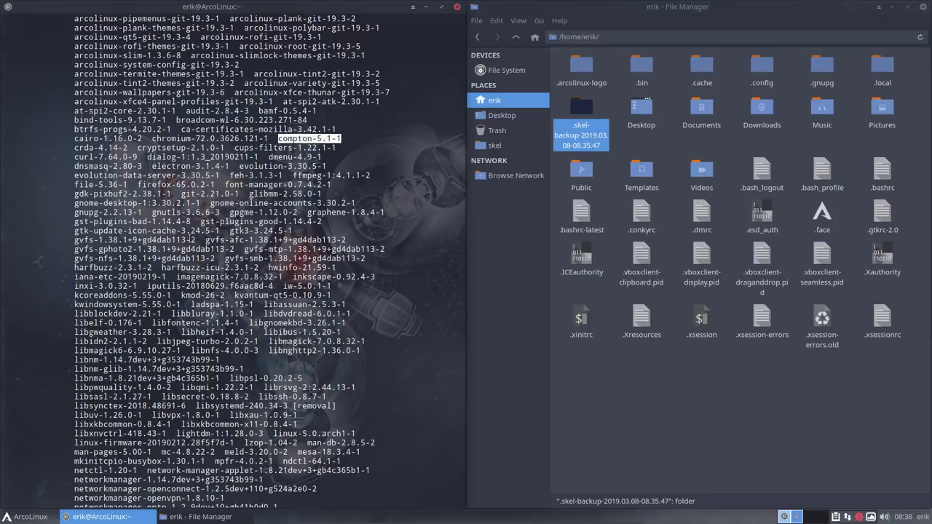
pyautogui.scroll(-2, 189, 239)
pyautogui.scroll(-2, 189, 239)
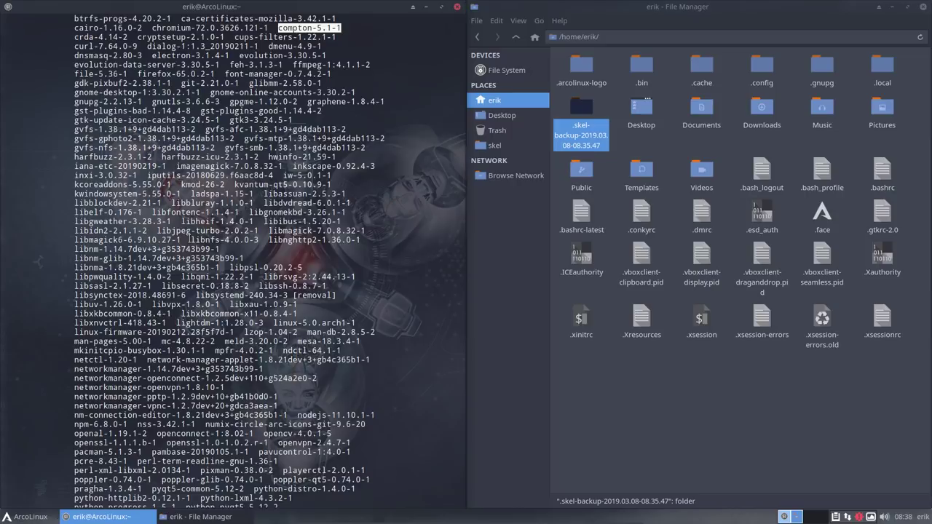
pyautogui.scroll(-2, 190, 238)
pyautogui.scroll(-2, 189, 239)
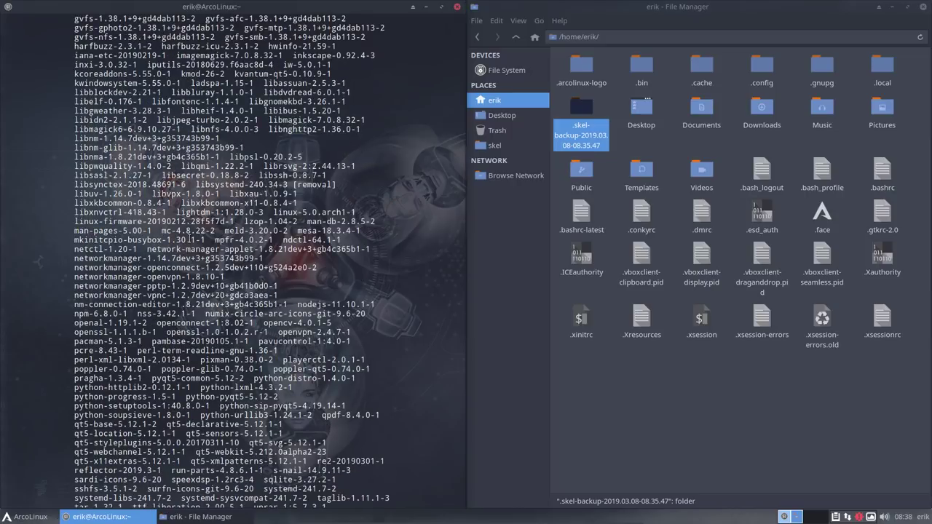
pyautogui.moveTo(273, 212)
pyautogui.mouseDown()
pyautogui.moveTo(355, 211)
pyautogui.moveTo(275, 212)
pyautogui.mouseUp()
pyautogui.click(355, 212)
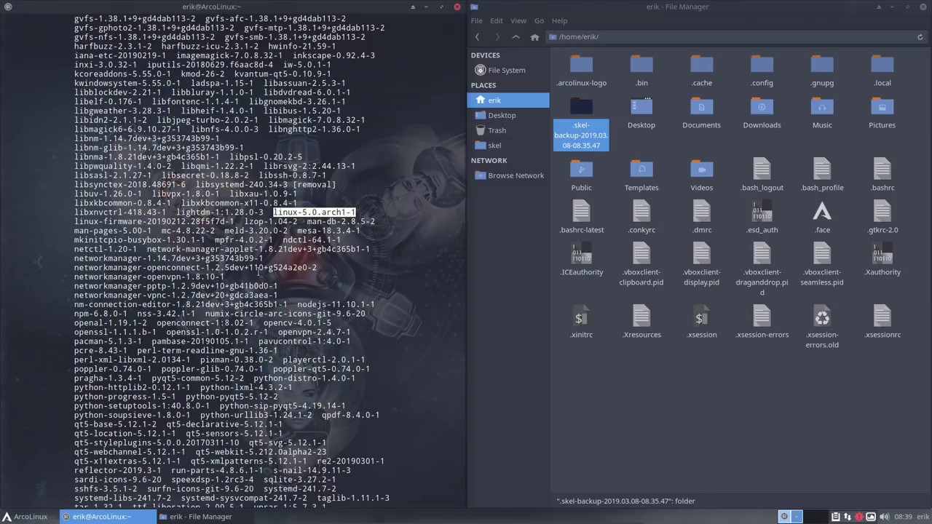
pyautogui.scroll(-2, 259, 271)
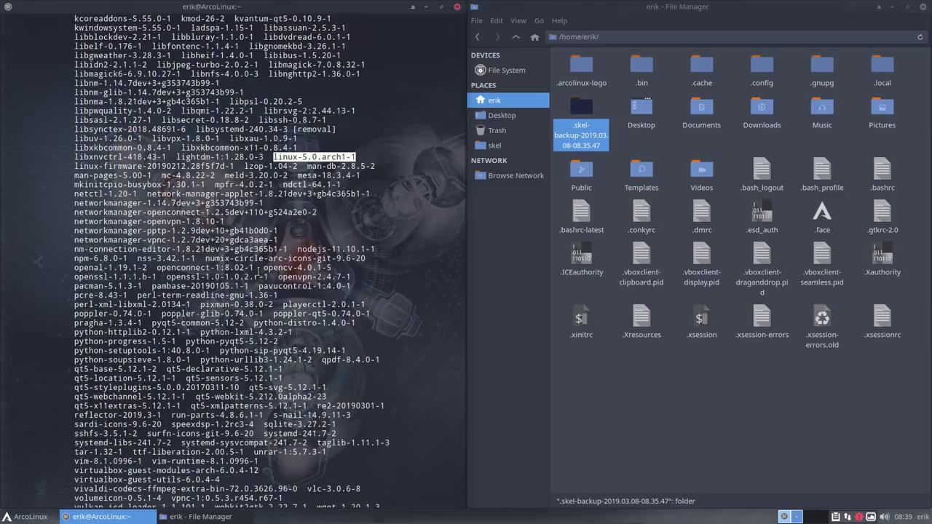
pyautogui.scroll(-2, 259, 269)
pyautogui.scroll(-2, 259, 269)
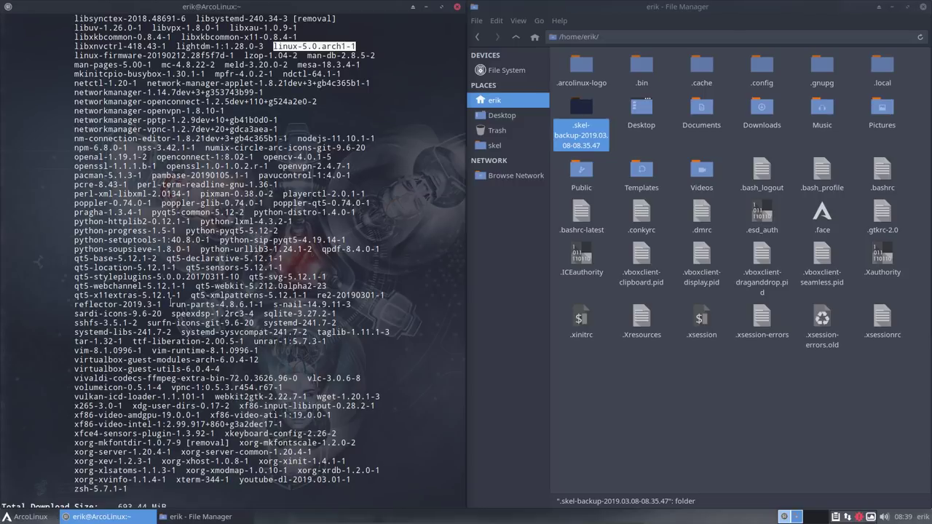
pyautogui.moveTo(163, 313); pyautogui.dragTo(75, 313)
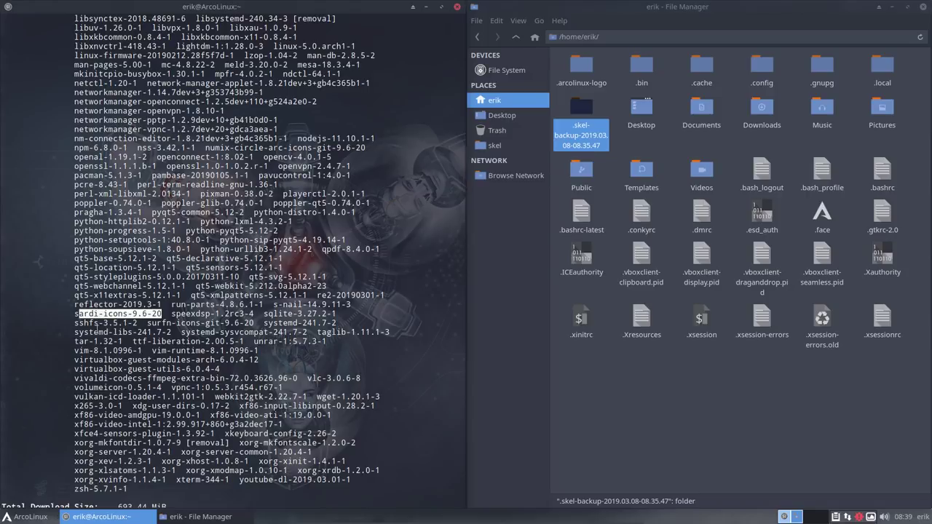
pyautogui.doubleClick(160, 331)
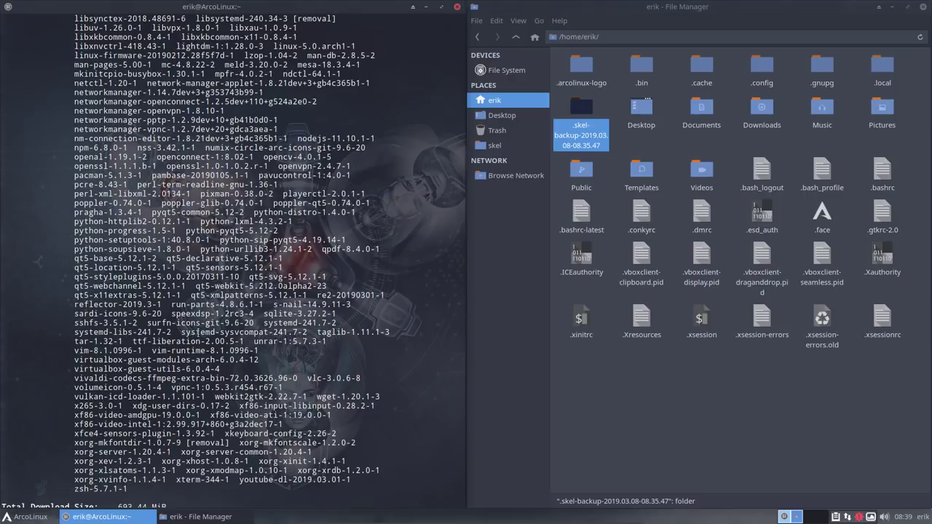
pyautogui.doubleClick(198, 332)
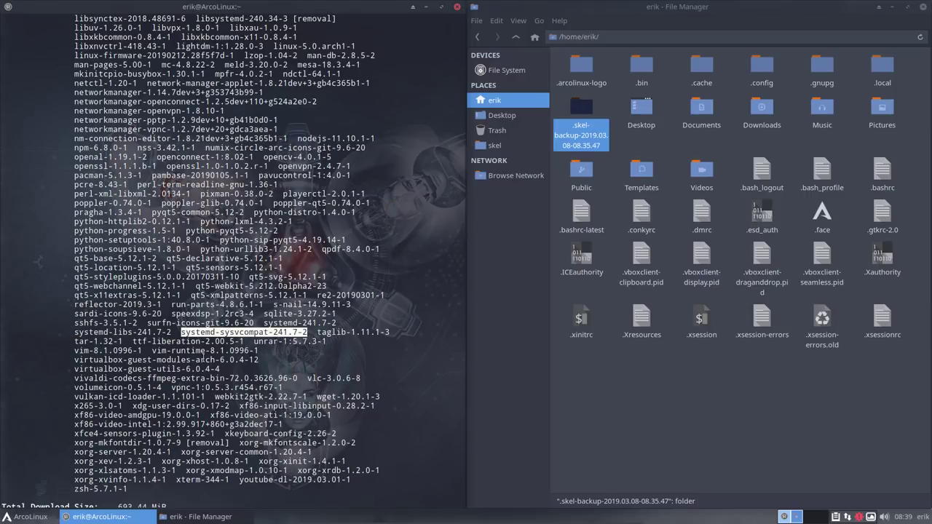
pyautogui.doubleClick(164, 323)
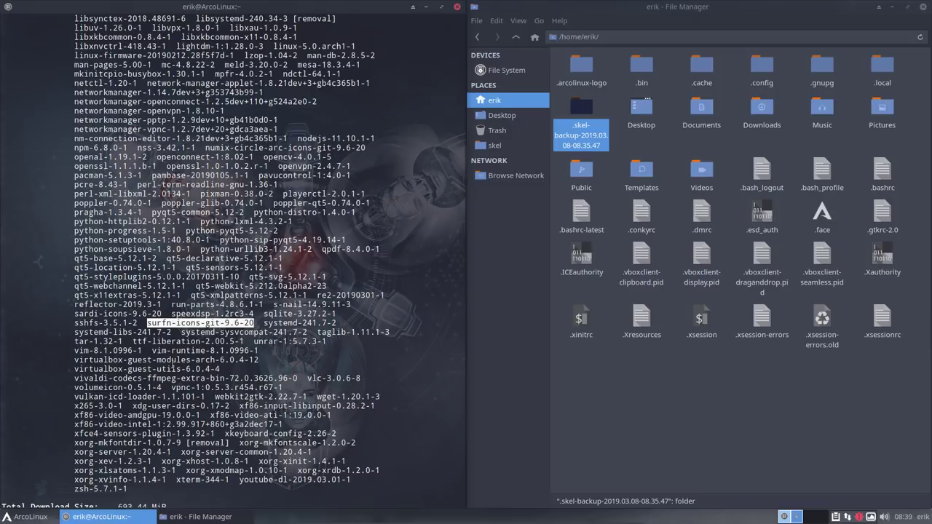
pyautogui.click(221, 368)
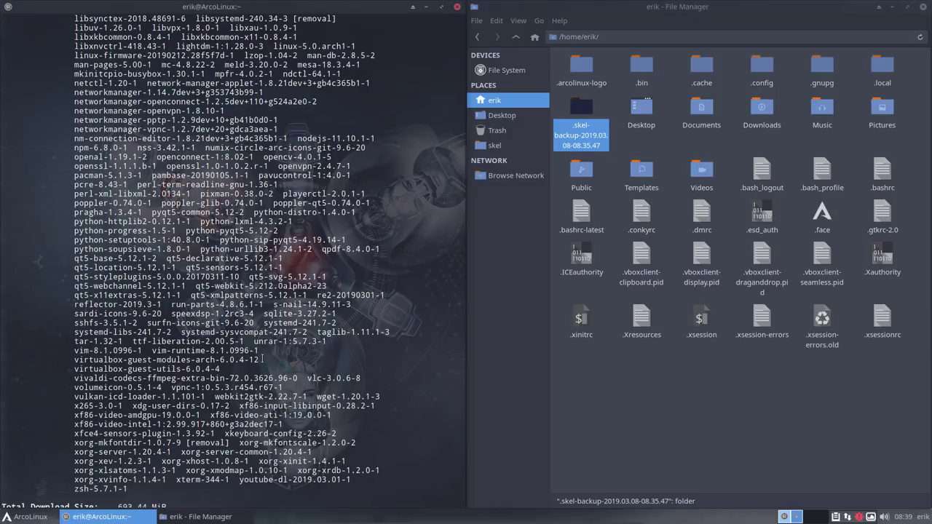
pyautogui.moveTo(262, 358); pyautogui.dragTo(93, 359)
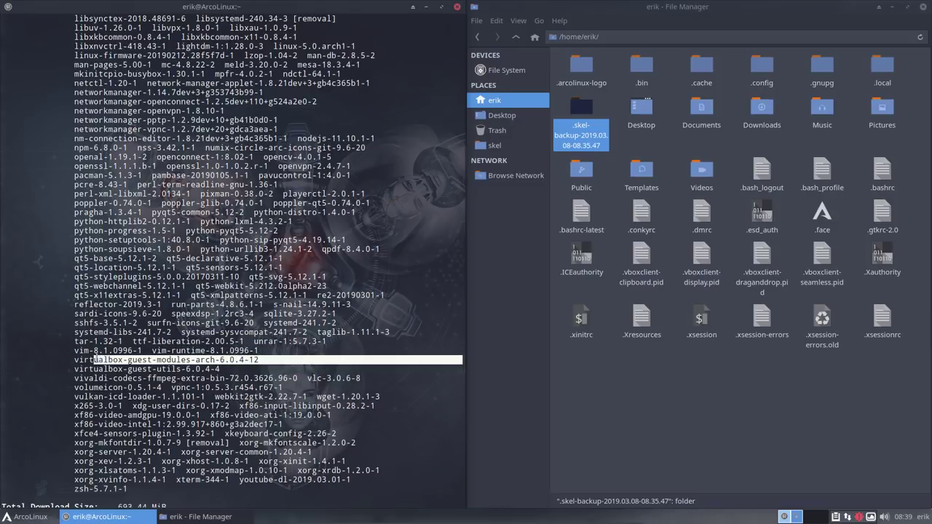
pyautogui.click(93, 360)
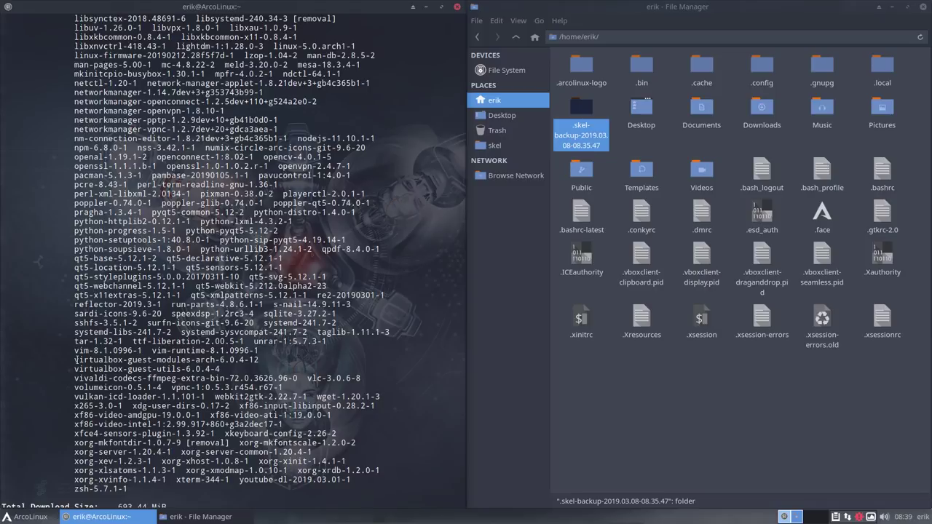
pyautogui.moveTo(75, 359); pyautogui.dragTo(155, 360)
pyautogui.click(114, 372)
pyautogui.moveTo(75, 369); pyautogui.dragTo(206, 369)
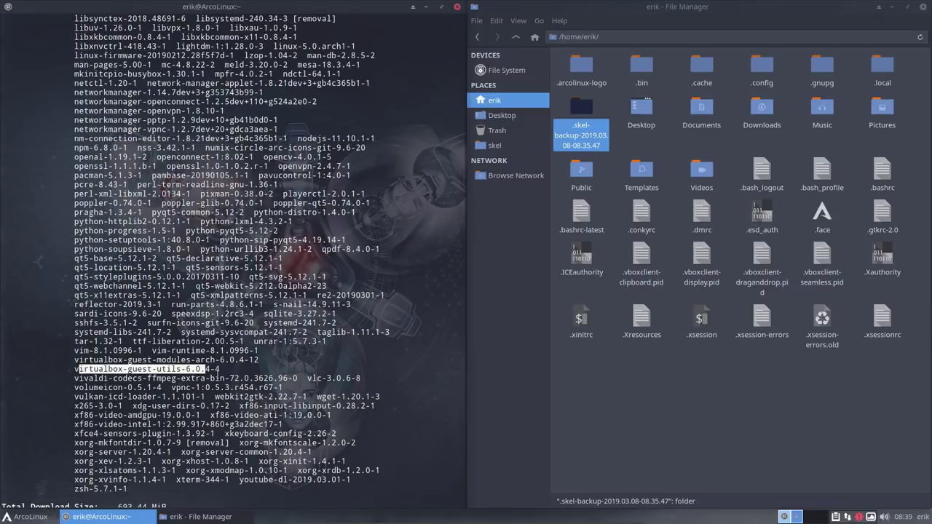
# Step: Jump to the latest upgrade output and mark the line about termite files in /etc/skel
pyautogui.press('Return')
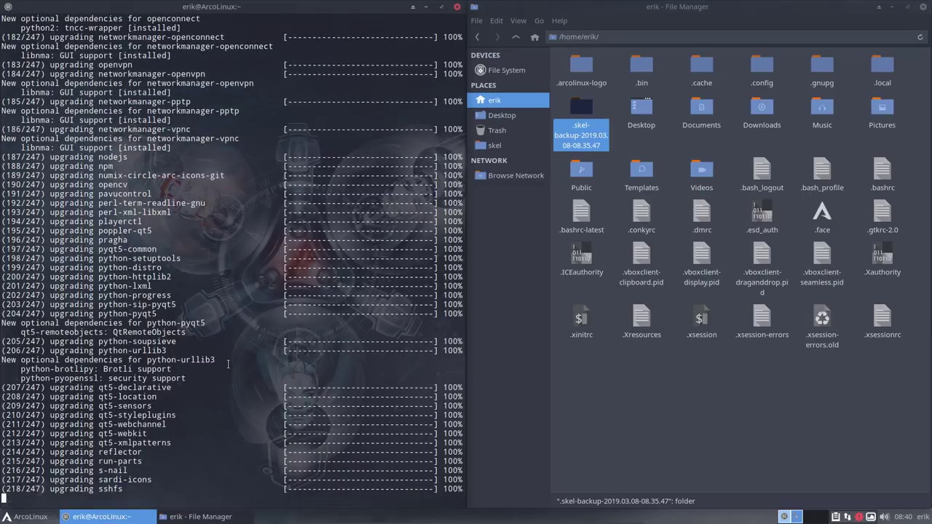
pyautogui.scroll(20, 128, 286)
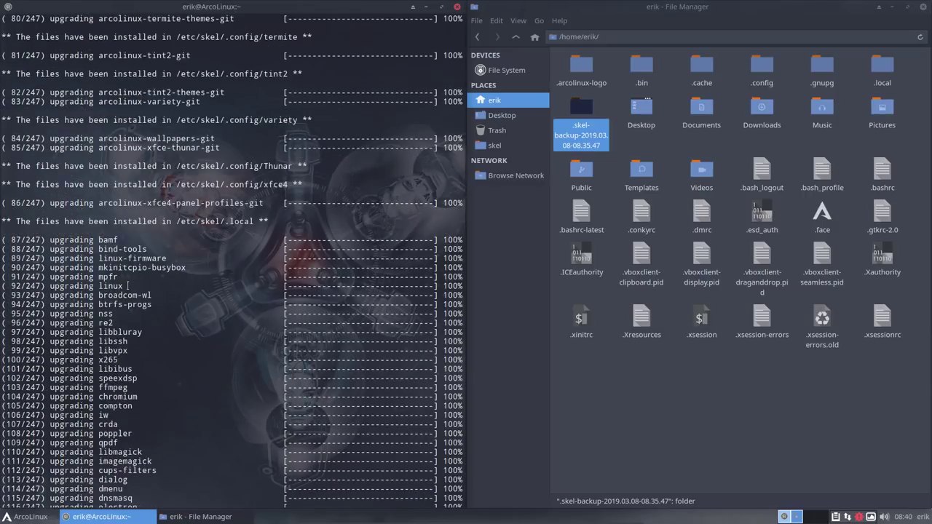
pyautogui.scroll(8, 128, 286)
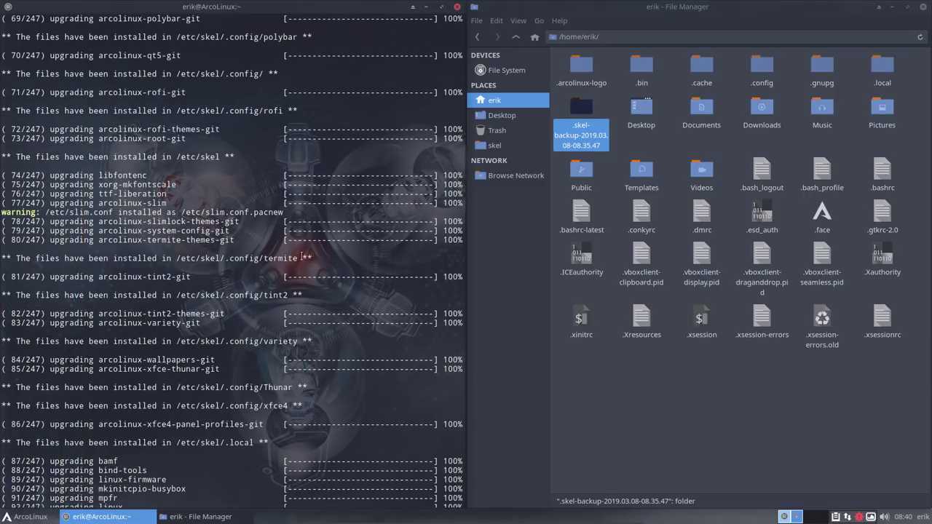
pyautogui.moveTo(302, 257); pyautogui.dragTo(2, 258)
# Step: Mark the /etc/skel/.config polybar and plank paths in the output, then clear the selection
pyautogui.scroll(2, 121, 251)
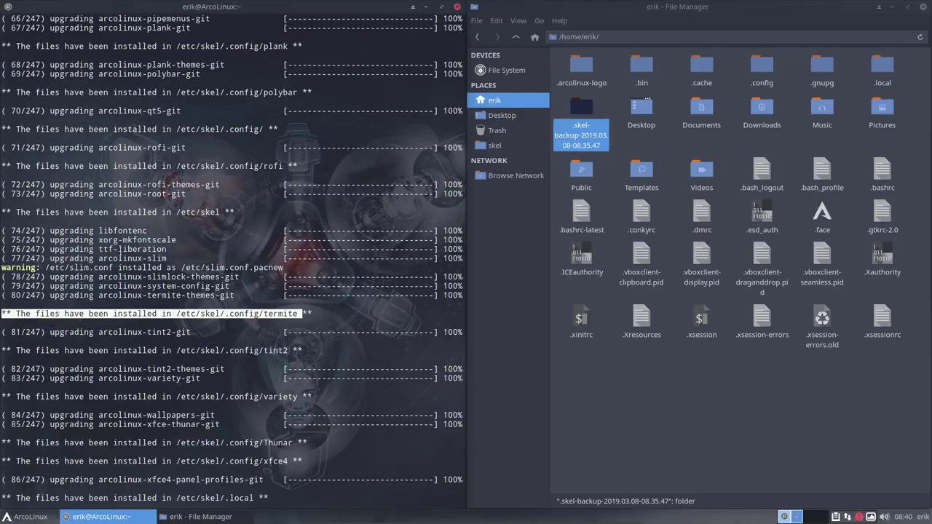
pyautogui.scroll(2, 120, 249)
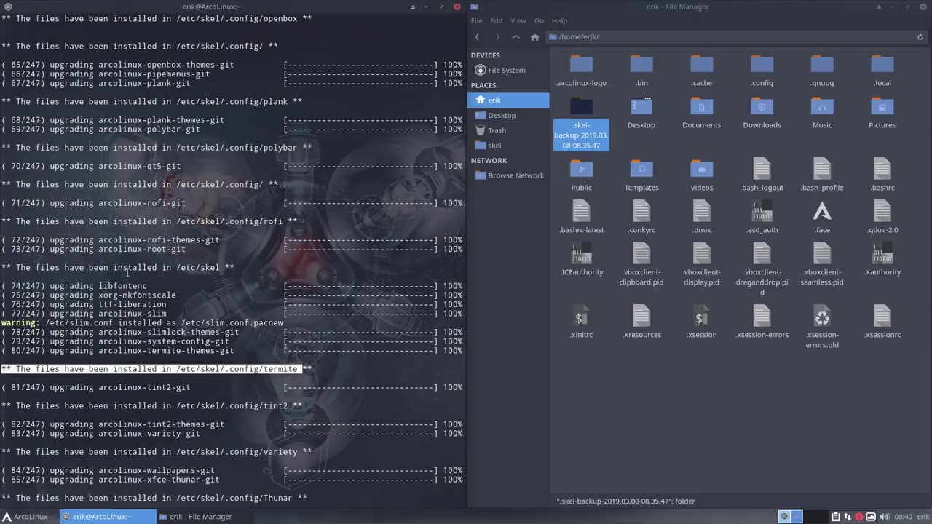
pyautogui.moveTo(205, 184); pyautogui.dragTo(230, 184)
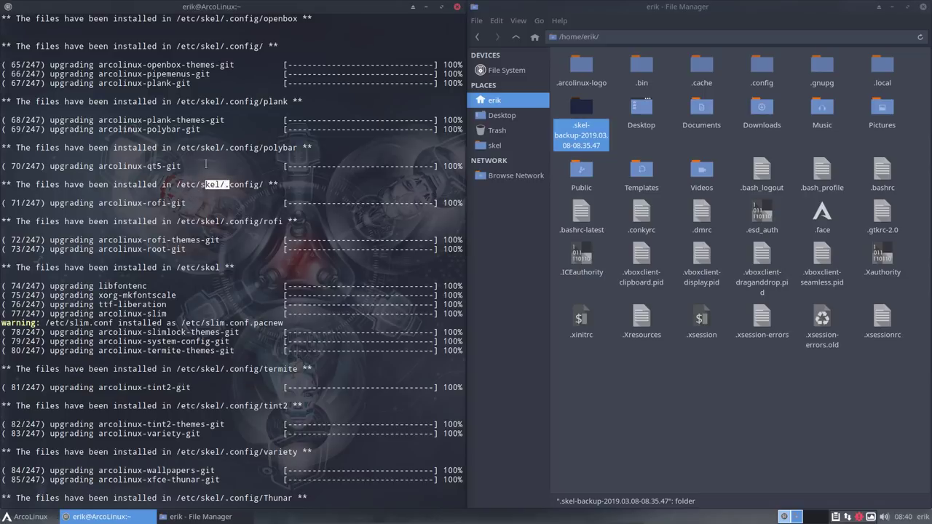
pyautogui.moveTo(199, 147); pyautogui.dragTo(220, 147)
pyautogui.moveTo(199, 95); pyautogui.dragTo(231, 102)
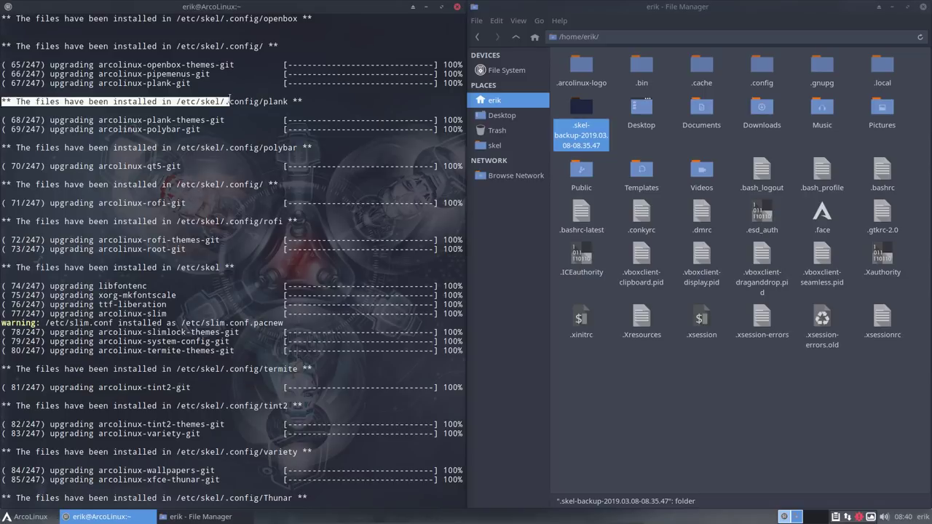
pyautogui.doubleClick(210, 102)
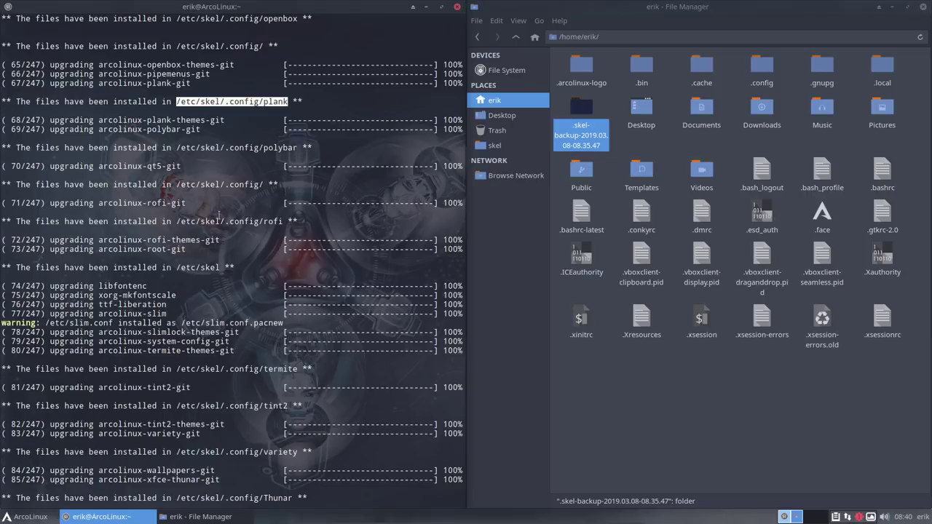
pyautogui.click(237, 97)
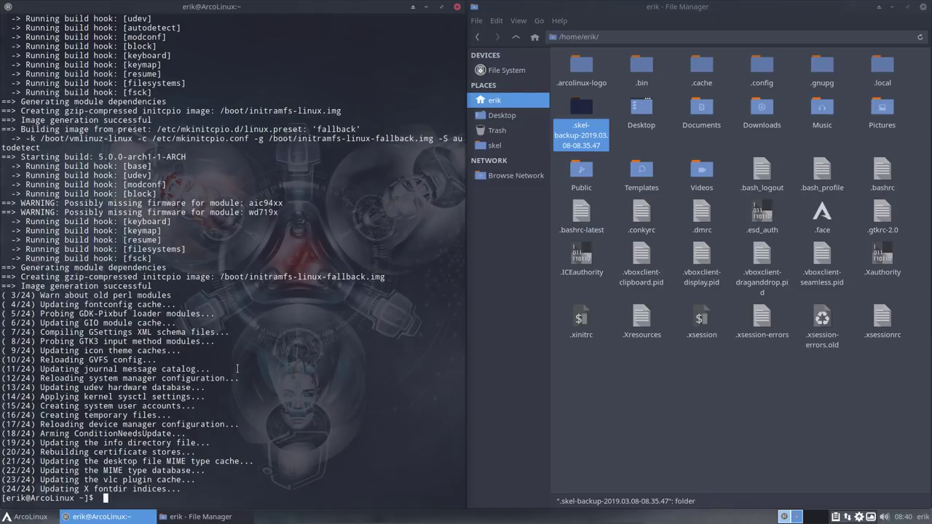
# Step: Type skel in the terminal, then show /etc/skel in Thunar and select all its items
pyautogui.write('skel')
pyautogui.click(503, 144)
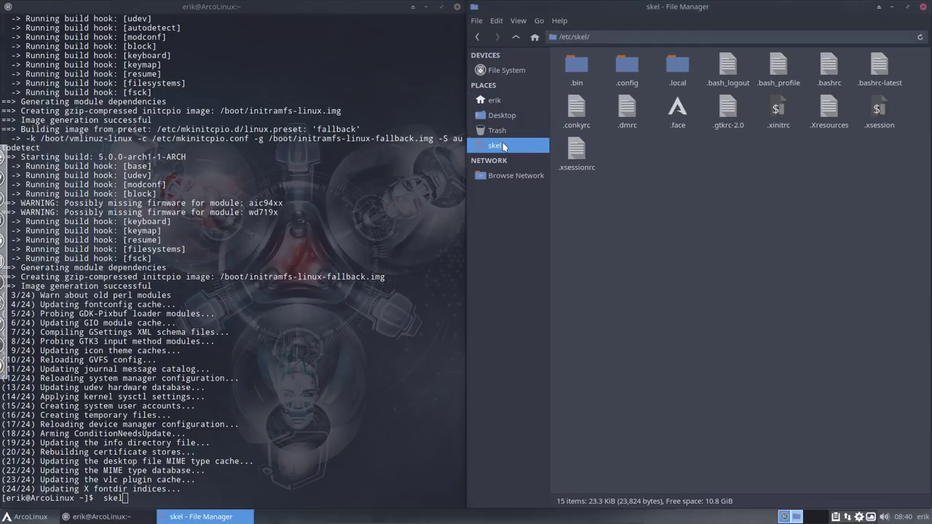
pyautogui.moveTo(573, 211); pyautogui.dragTo(902, 59)
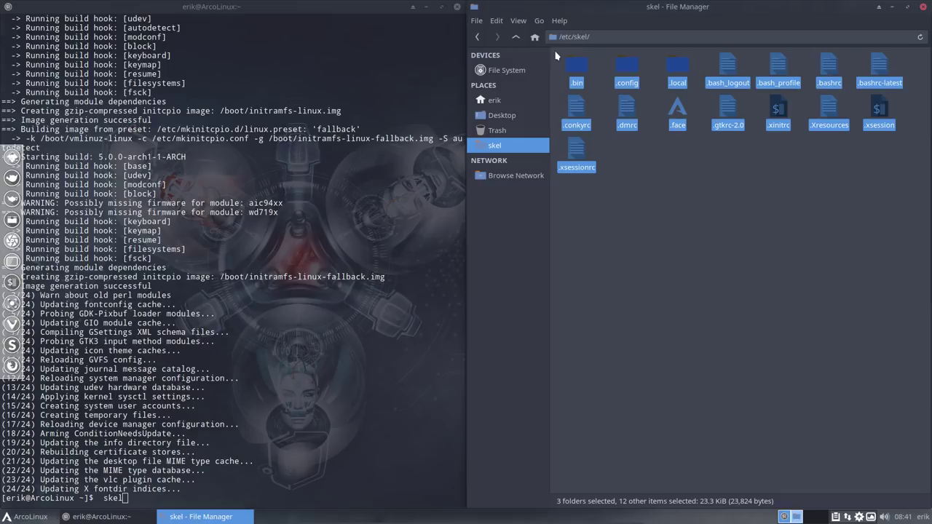
# Step: Re-type and run the skel command, then clear the /etc/skel selection
pyautogui.click(228, 474)
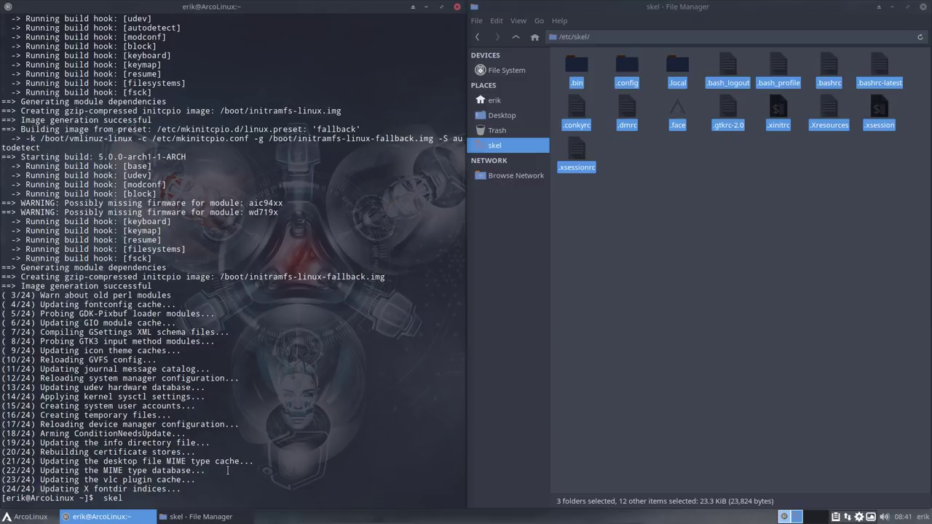
pyautogui.press('BackSpace')
pyautogui.press('BackSpace')
pyautogui.press('BackSpace')
pyautogui.press('BackSpace')
pyautogui.write('skel')
pyautogui.press('Return')
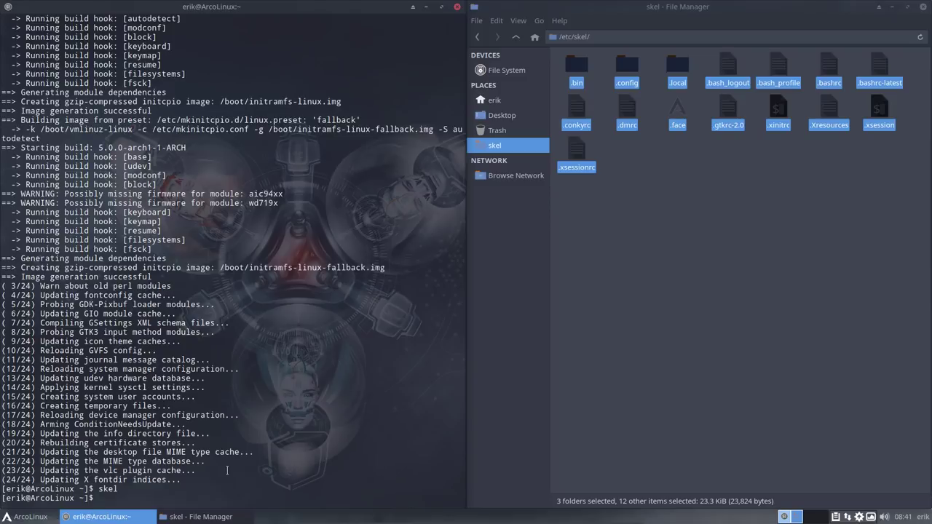
pyautogui.click(703, 252)
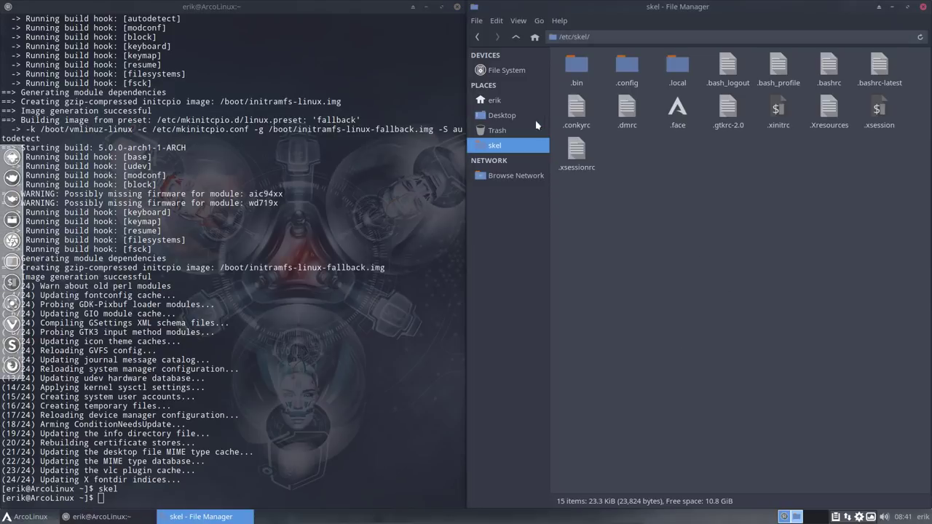
# Step: Show the home folder in Thunar and run bupskel to create a new skel backup
pyautogui.click(496, 100)
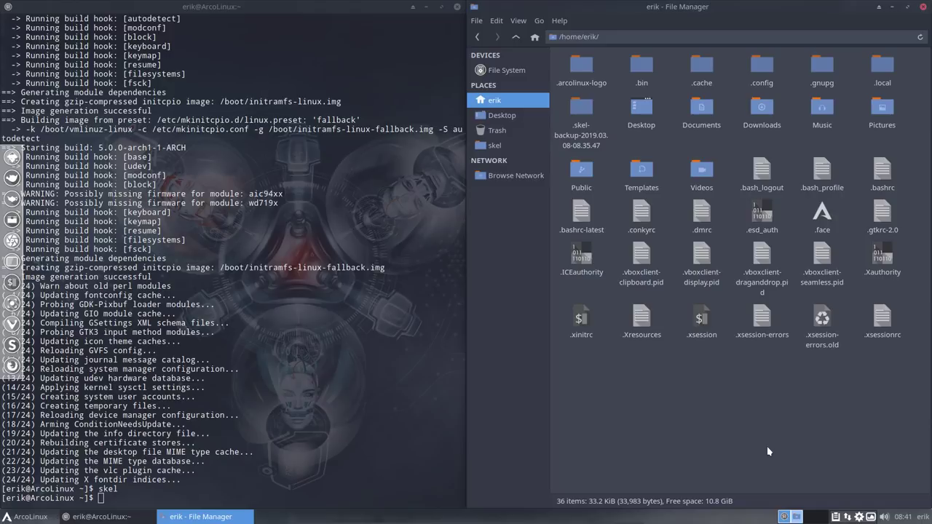
pyautogui.click(294, 443)
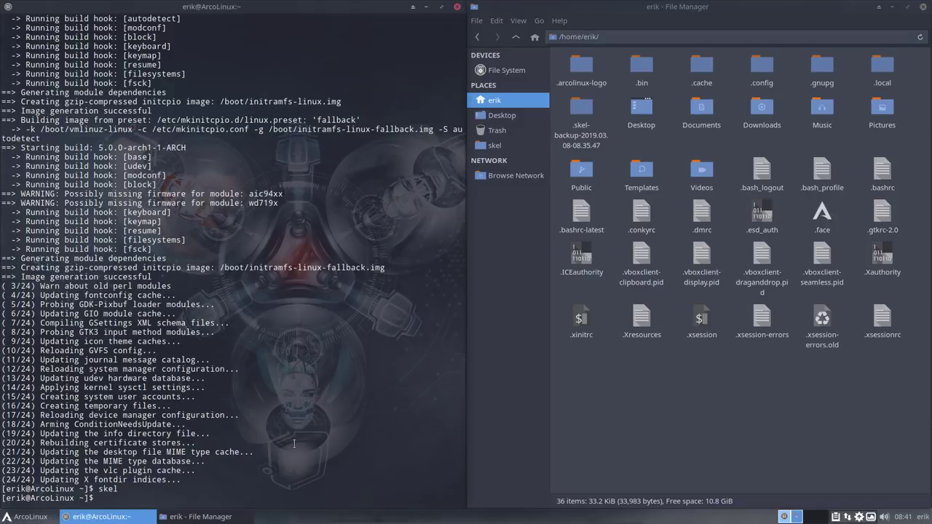
pyautogui.write('bupskel')
pyautogui.press('Return')
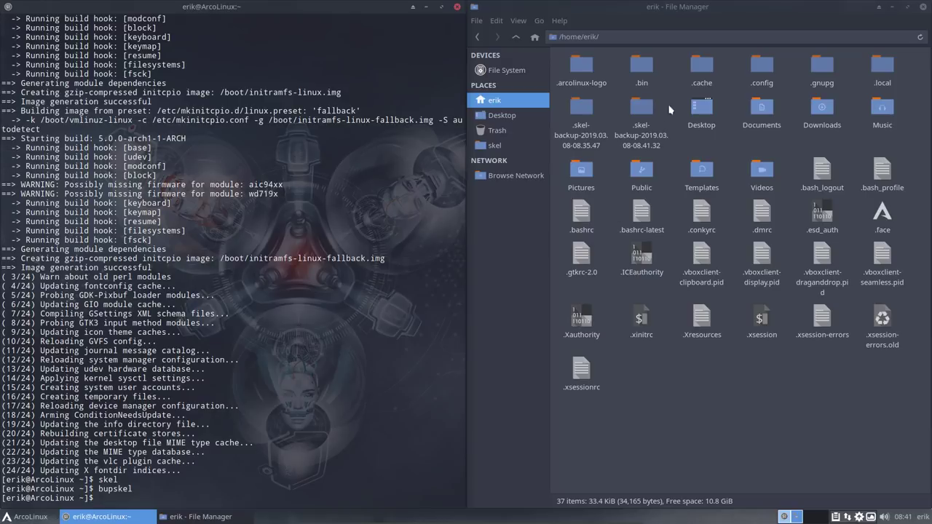
# Step: Compare the two .skel-backup folders in Meld and maximize the comparison window
pyautogui.click(671, 110)
pyautogui.click(580, 108)
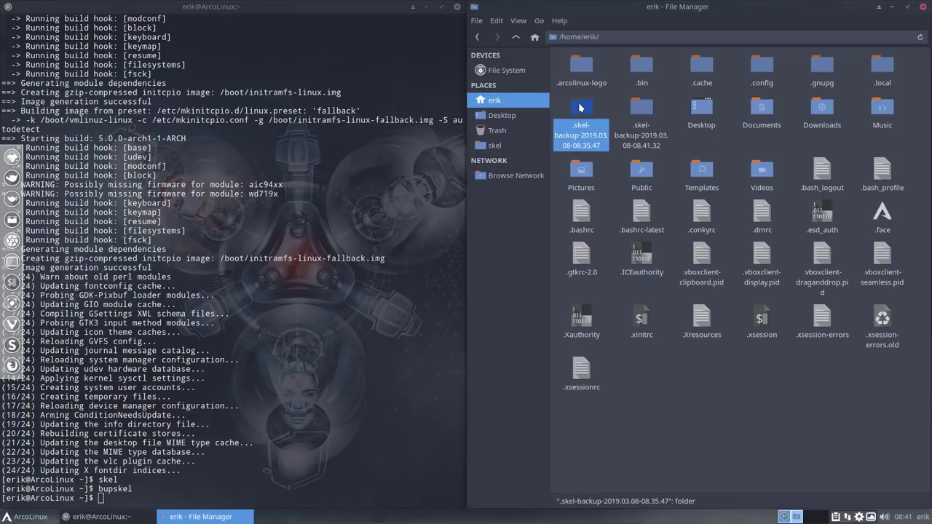
pyautogui.click(638, 107)
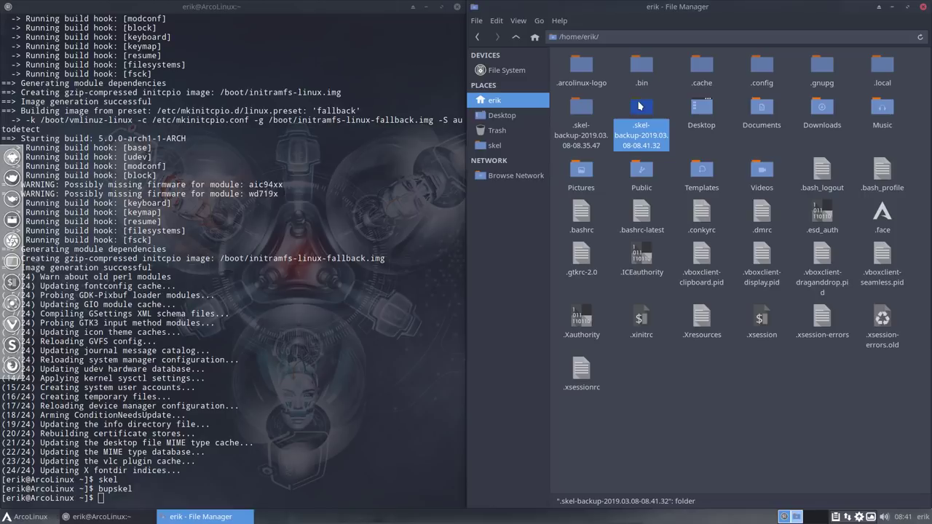
pyautogui.moveTo(552, 99); pyautogui.dragTo(658, 140)
pyautogui.rightClick(643, 112)
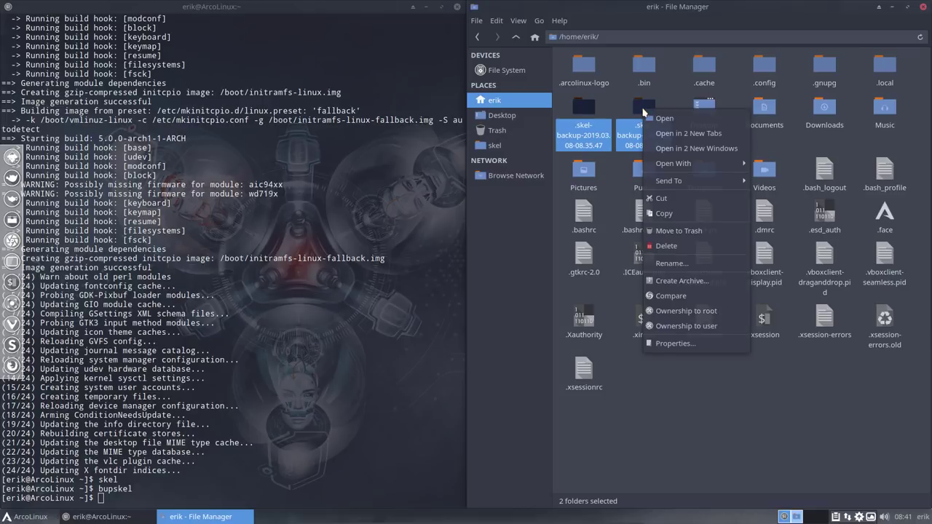
pyautogui.click(671, 296)
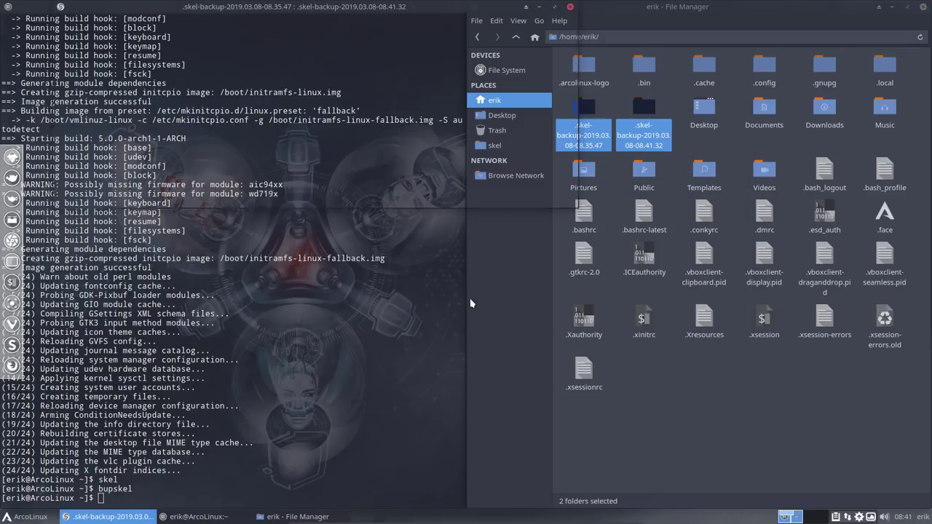
pyautogui.click(553, 7)
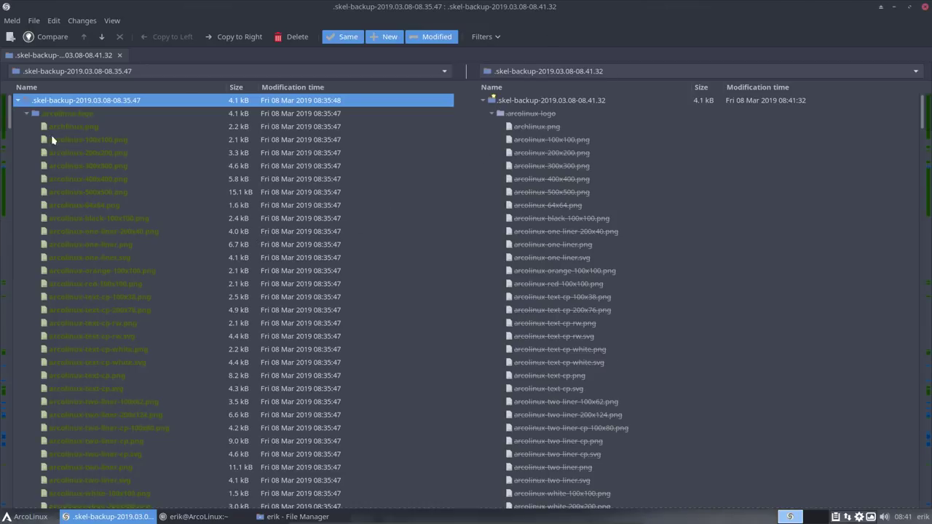
# Step: Collapse the top arcolinux-logo folder and select stay-rolling-v1.sh in the 19.2-to-19.3 folder
pyautogui.click(26, 115)
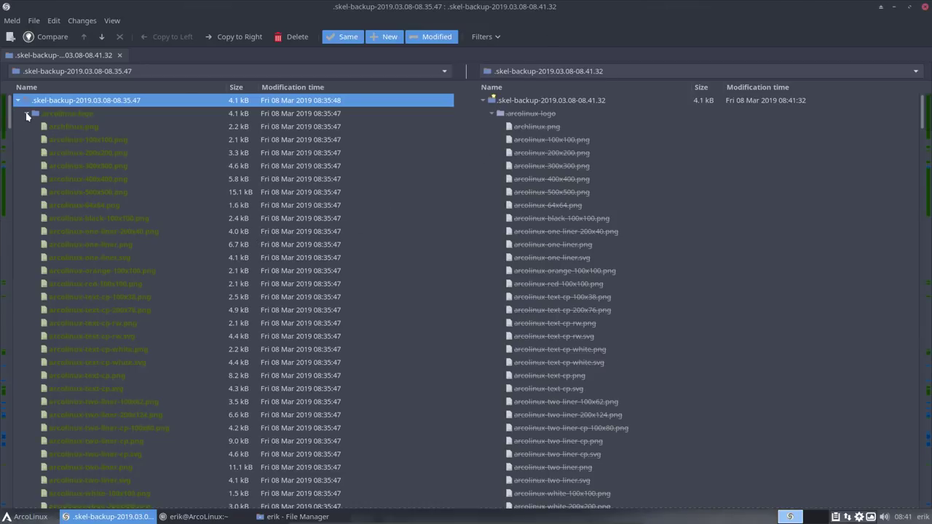
pyautogui.click(62, 115)
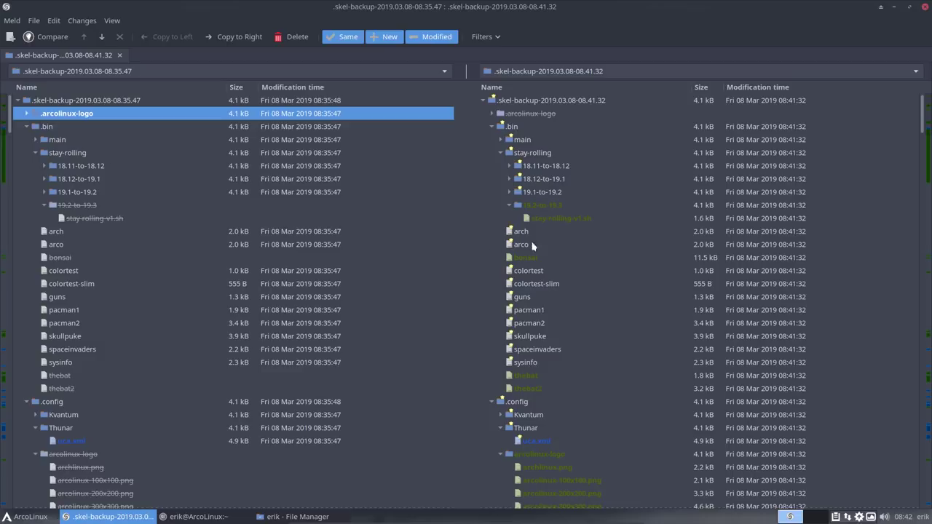
pyautogui.click(559, 218)
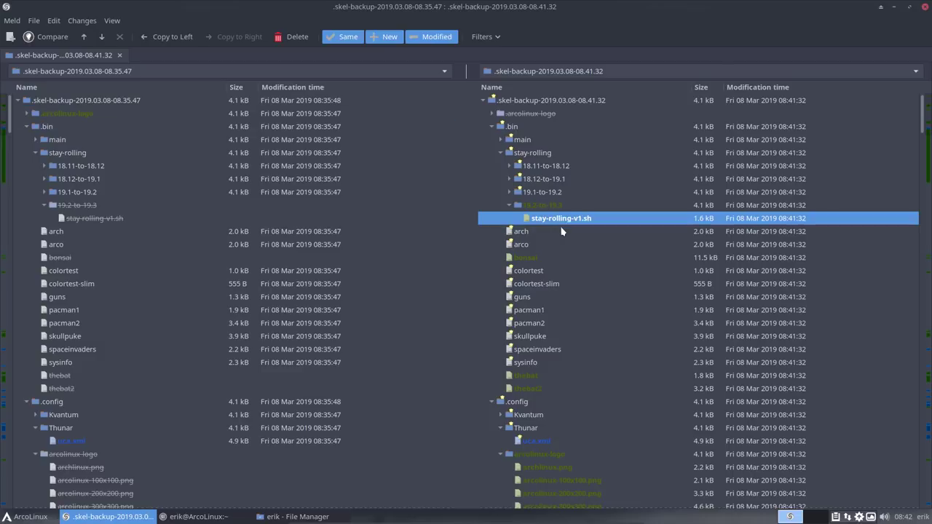
pyautogui.click(551, 210)
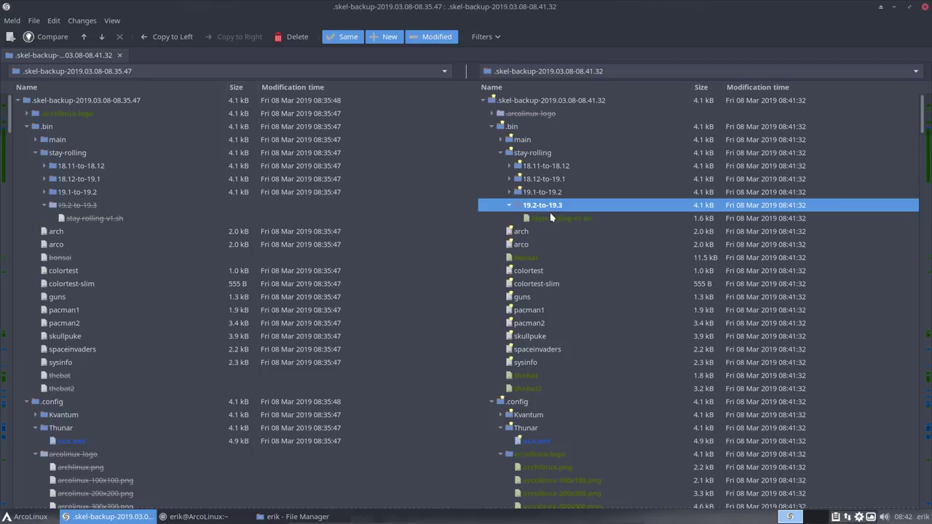
pyautogui.click(560, 222)
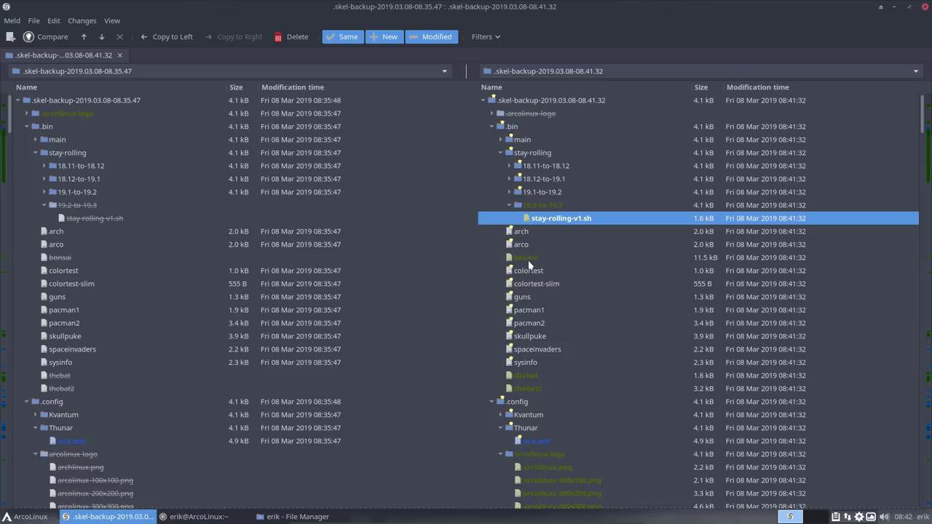
# Step: Select bonsai, thebat and thebat2, then collapse the arcolinux-logo folder under .config
pyautogui.click(531, 262)
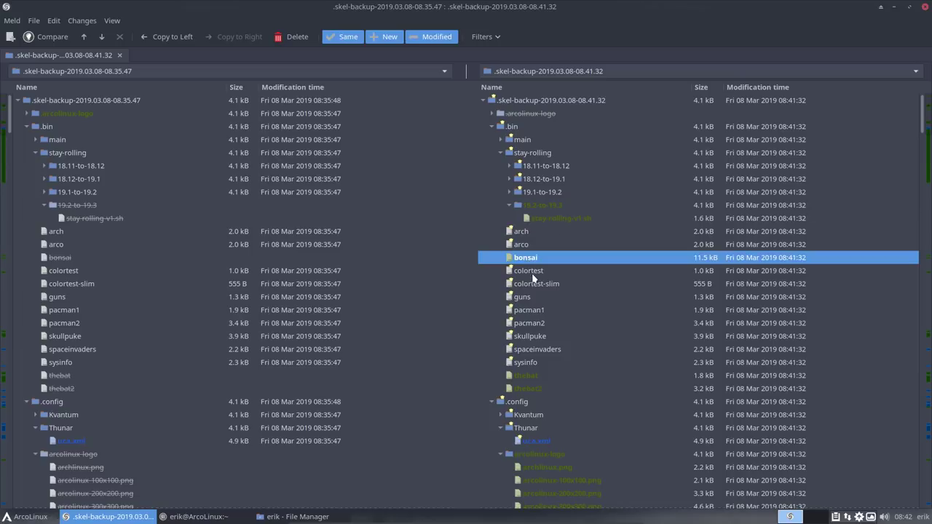
pyautogui.click(532, 373)
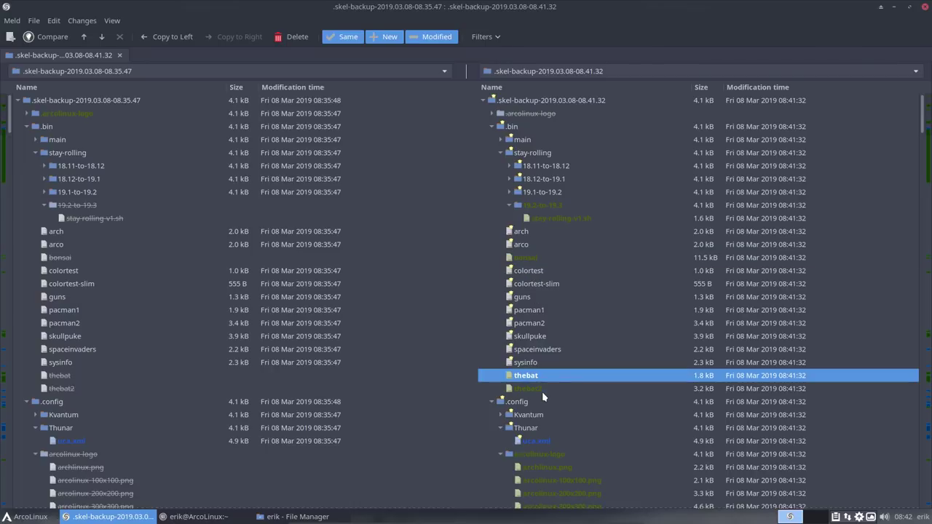
pyautogui.click(540, 392)
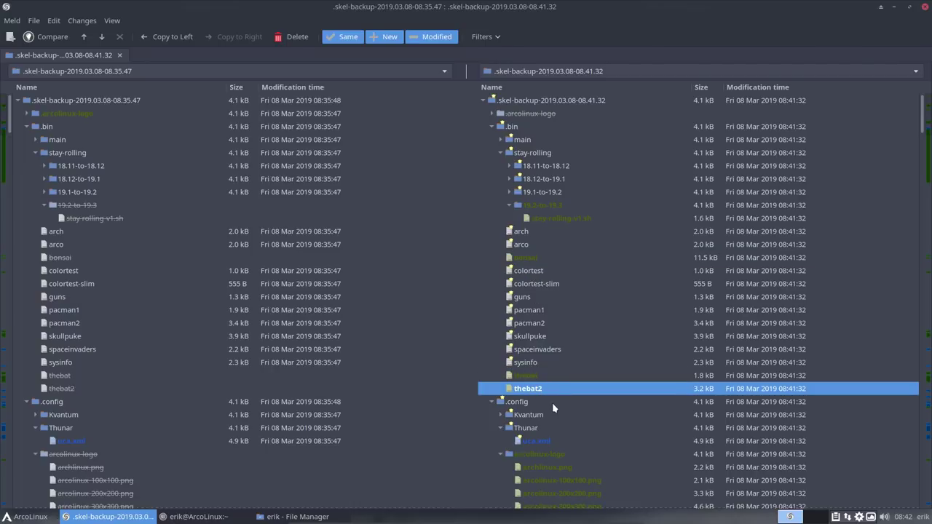
pyautogui.scroll(-4, 552, 402)
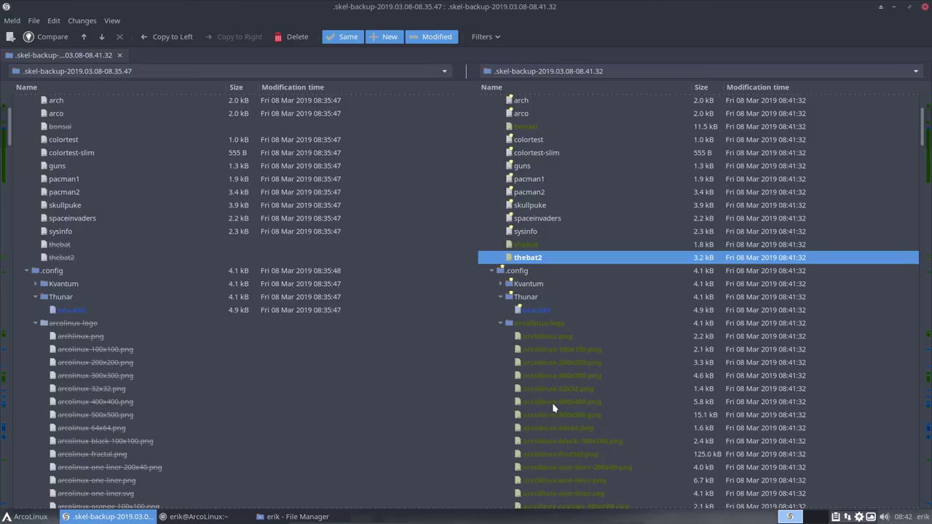
pyautogui.scroll(-3, 552, 403)
pyautogui.click(501, 237)
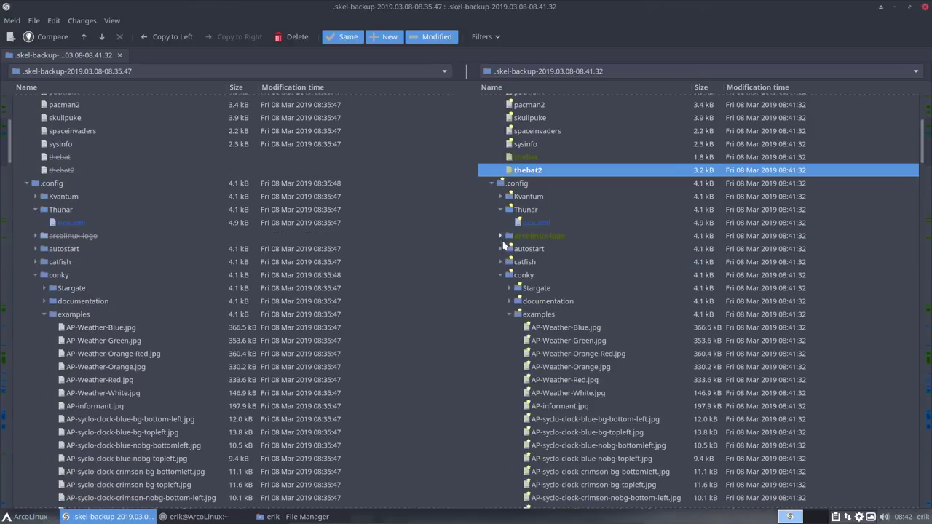
pyautogui.click(523, 237)
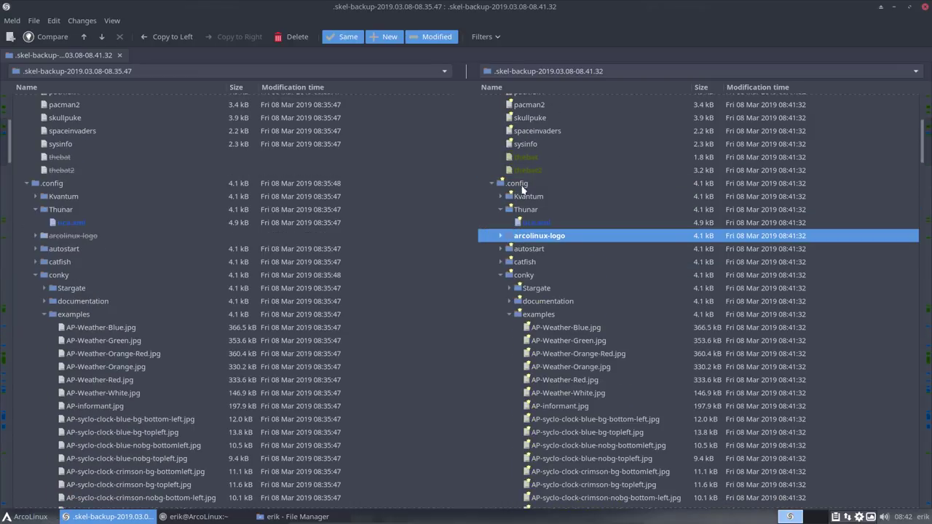
# Step: Shrink Meld aside and browse .config/arcolinux-logo and .arcolinux-logo in Thunar
pyautogui.doubleClick(530, 9)
pyautogui.moveTo(395, 248); pyautogui.dragTo(146, 193)
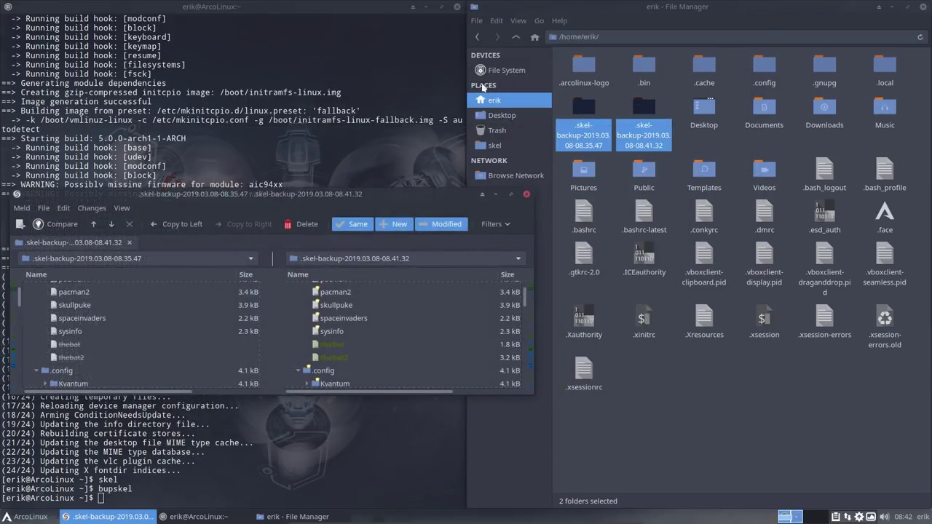
pyautogui.click(583, 66)
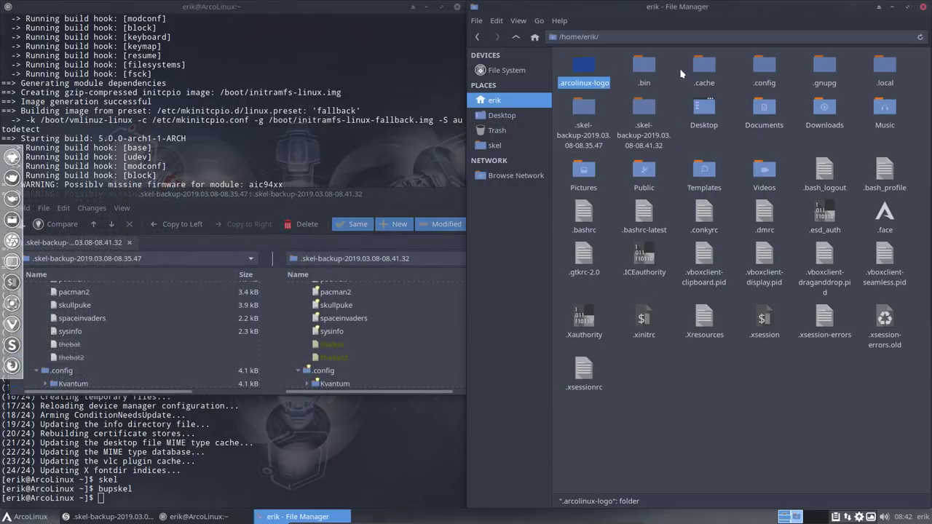
pyautogui.doubleClick(757, 66)
pyautogui.click(590, 70)
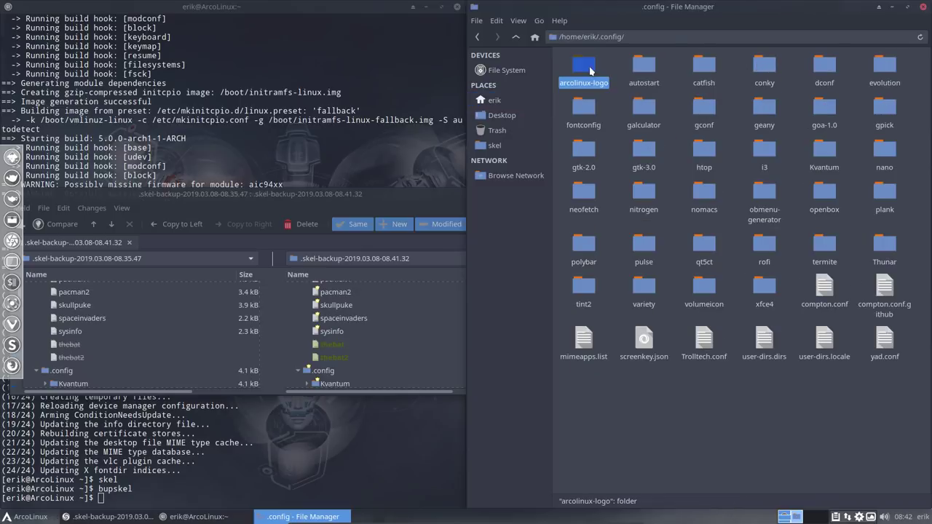
pyautogui.doubleClick(591, 70)
pyautogui.click(516, 36)
pyautogui.click(516, 36)
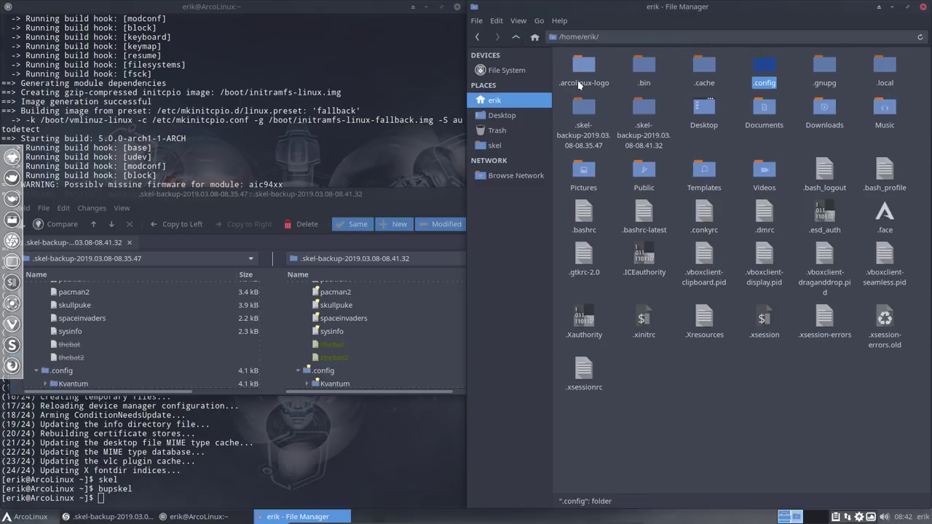
pyautogui.doubleClick(583, 73)
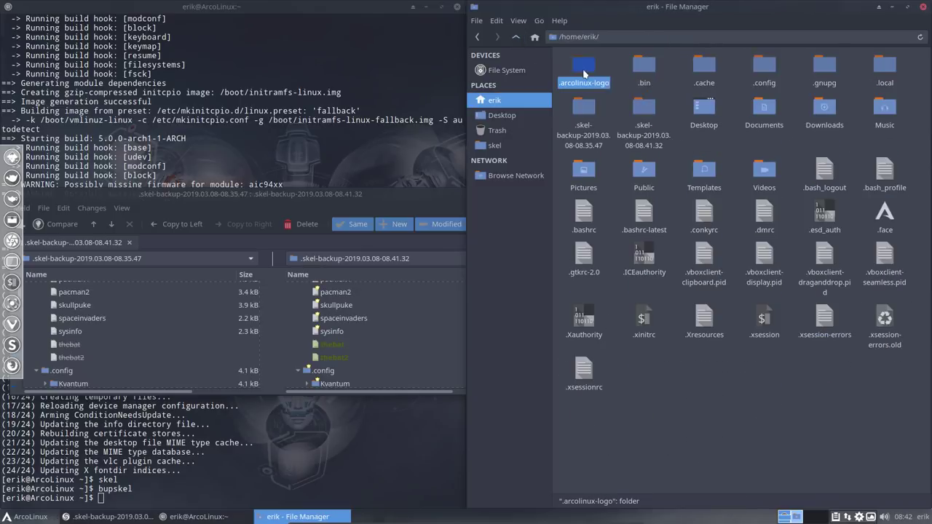
pyautogui.click(516, 37)
# Step: Delete ~/.arcolinux-logo, open .config, and bring Meld back full screen
pyautogui.click(578, 69)
pyautogui.press('Delete')
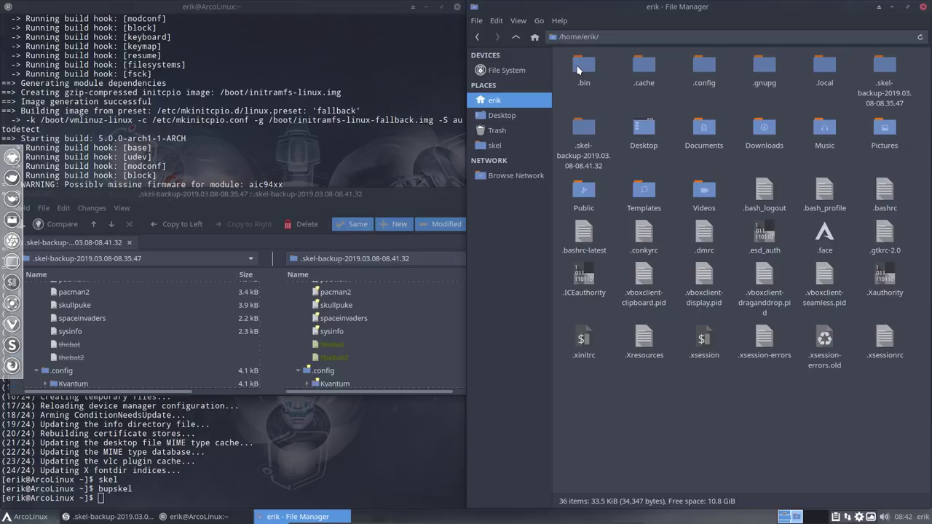
pyautogui.doubleClick(707, 66)
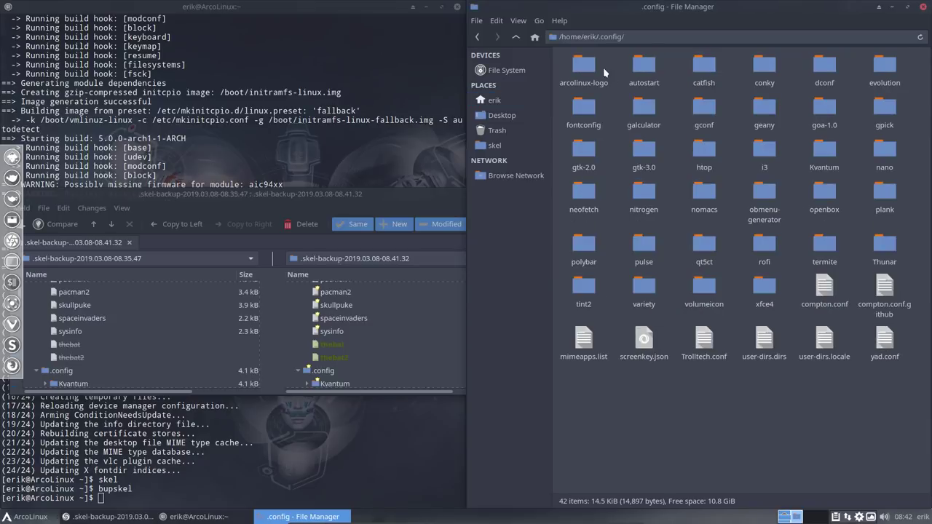
pyautogui.click(590, 71)
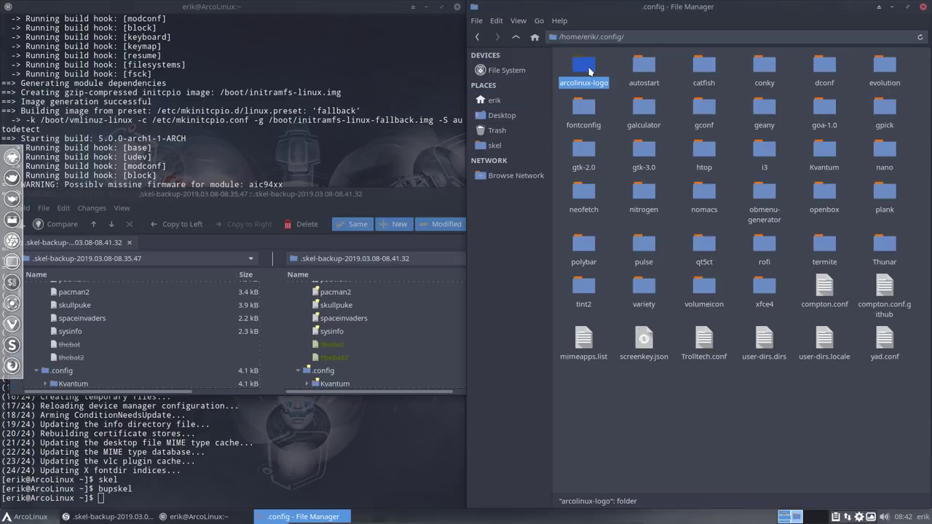
pyautogui.doubleClick(355, 194)
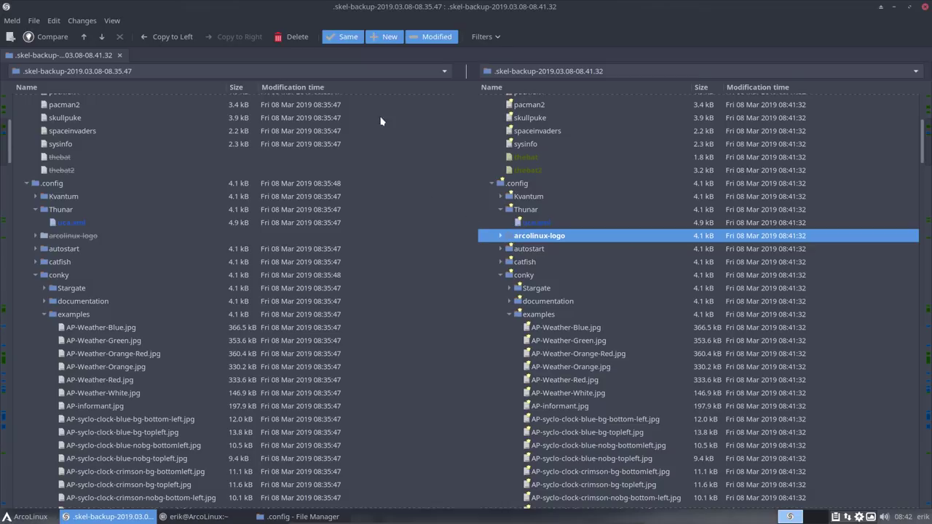
# Step: Hide identical files, collapse both arcolinux-logo folders, and select uca.xml in the newer backup
pyautogui.click(346, 37)
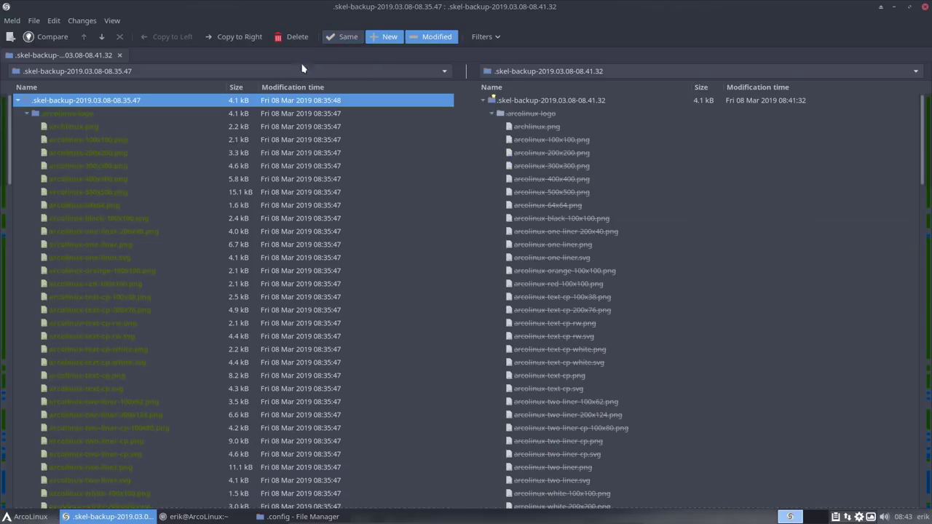
pyautogui.click(28, 114)
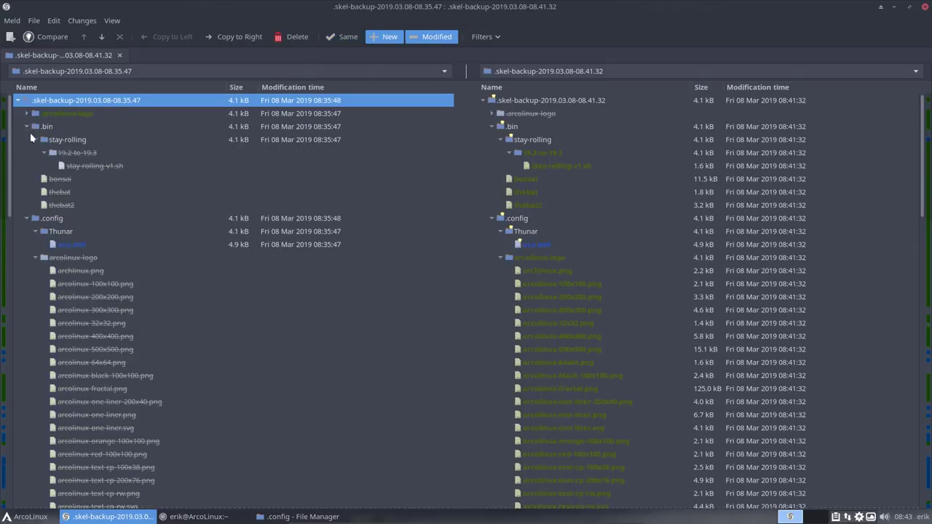
pyautogui.click(39, 258)
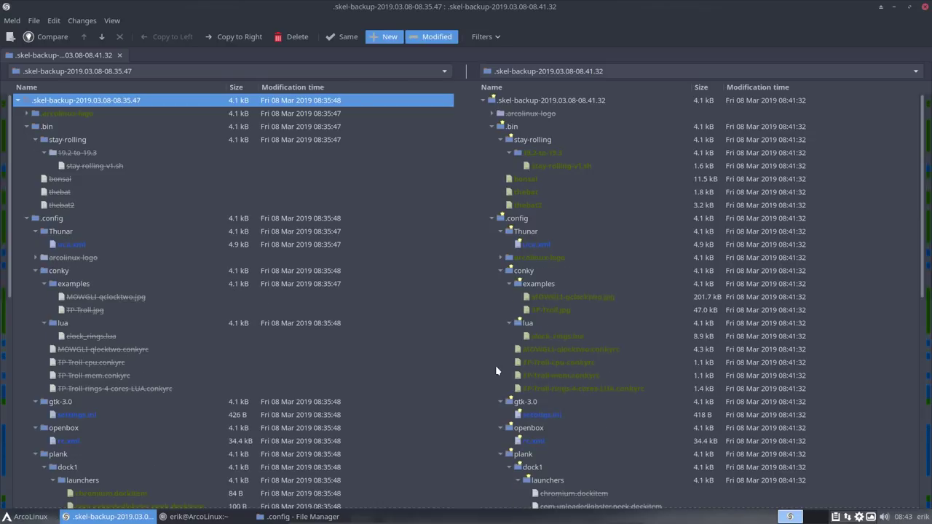
pyautogui.scroll(-10, 496, 370)
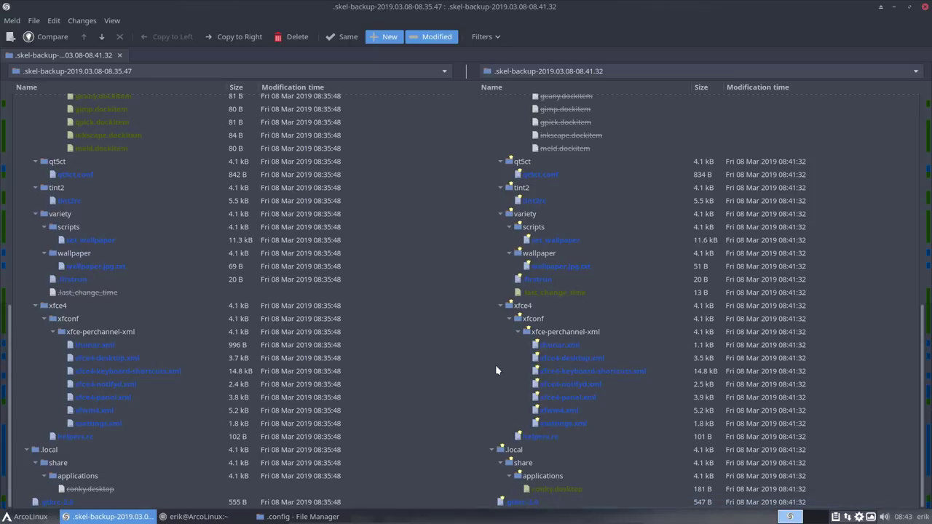
pyautogui.scroll(8, 496, 370)
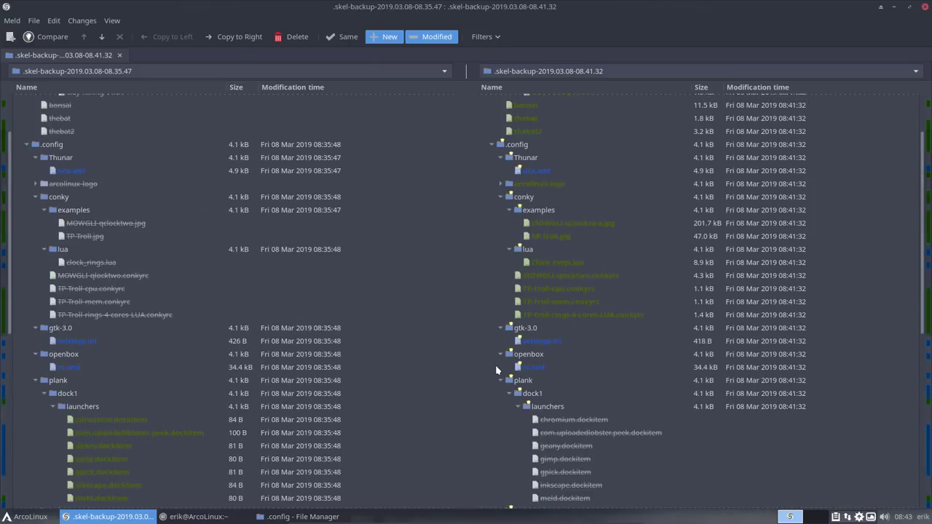
pyautogui.scroll(2, 495, 365)
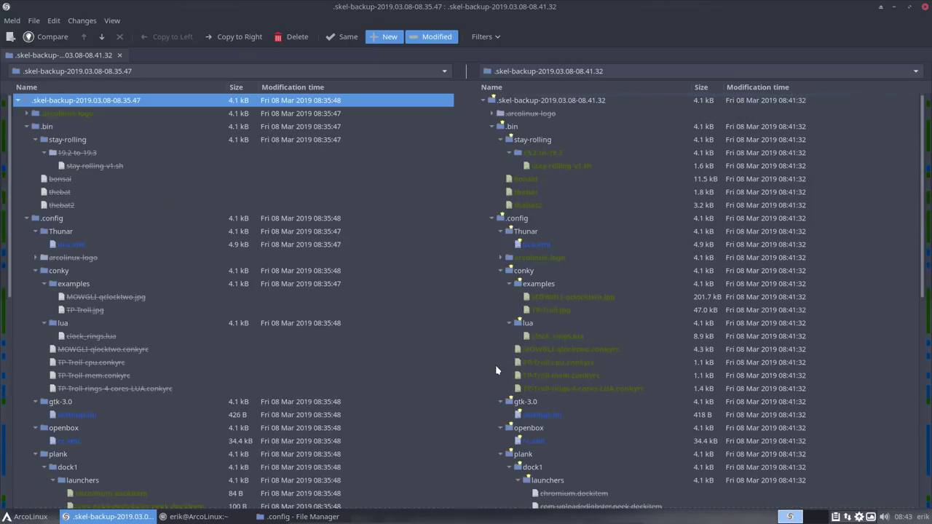
pyautogui.click(536, 248)
pyautogui.doubleClick(537, 247)
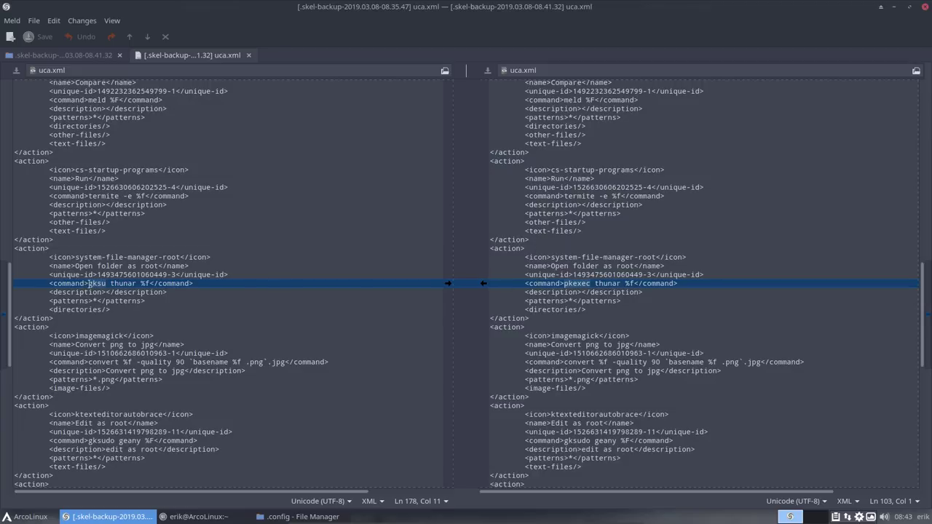
pyautogui.moveTo(89, 283); pyautogui.dragTo(107, 283)
pyautogui.moveTo(551, 265); pyautogui.dragTo(637, 265)
pyautogui.scroll(-15, 574, 283)
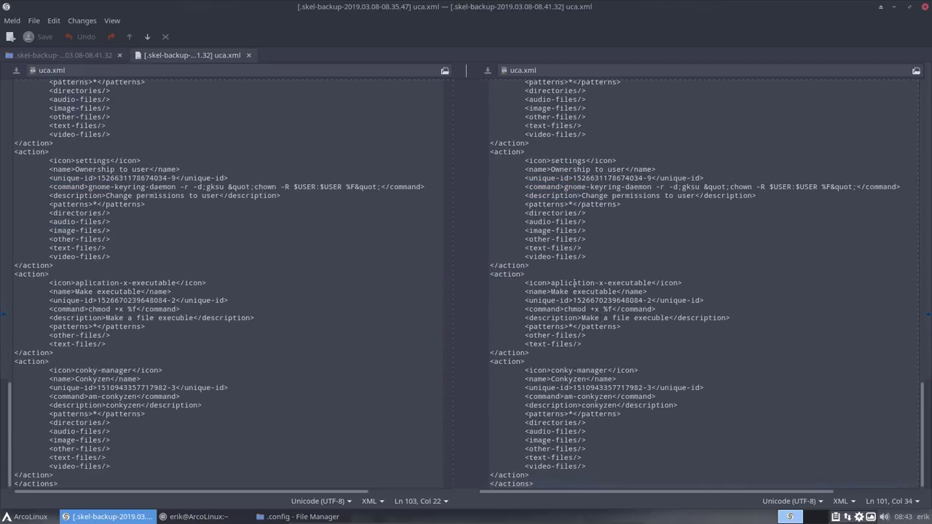
pyautogui.click(249, 56)
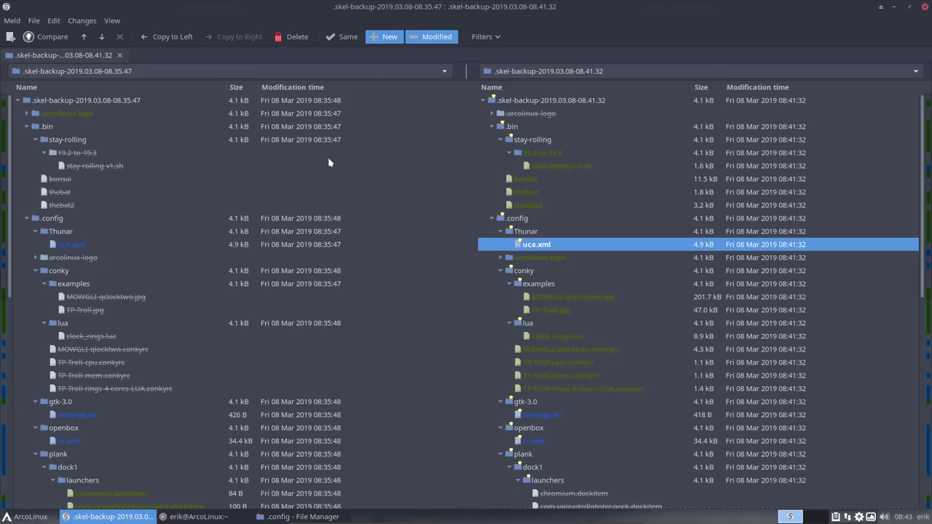
# Step: Browse the arcolinux-logo folder and the MOWGLI, TP-Troll and clock_rings.lua conky files
pyautogui.click(521, 259)
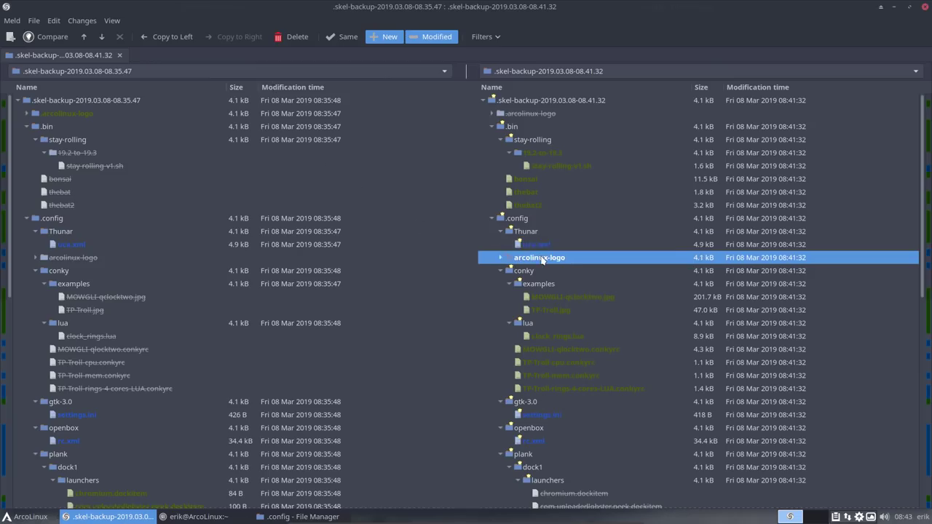
pyautogui.click(501, 258)
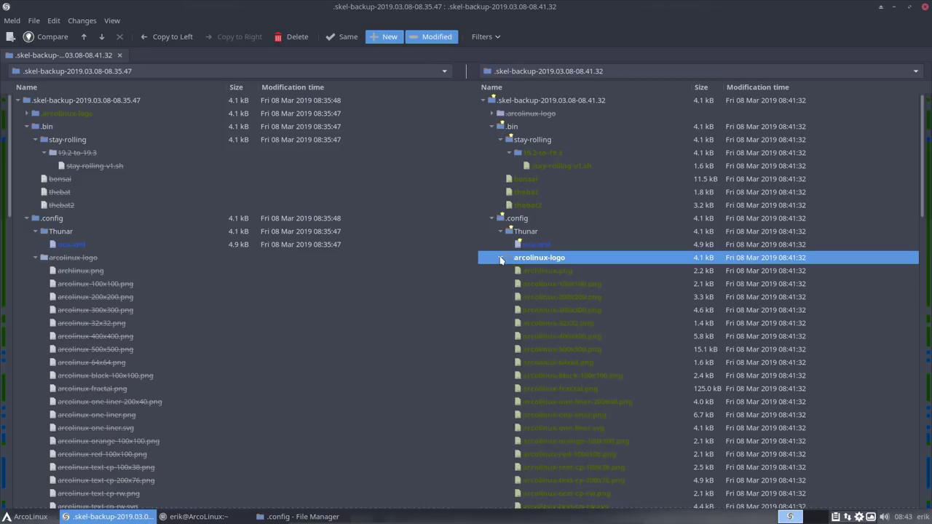
pyautogui.click(500, 259)
pyautogui.click(537, 297)
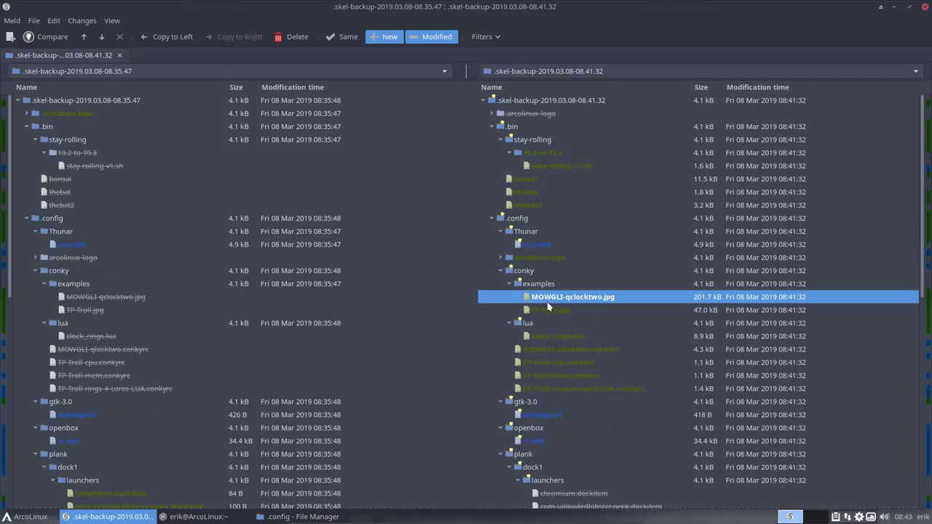
pyautogui.click(550, 310)
pyautogui.click(549, 298)
pyautogui.click(549, 310)
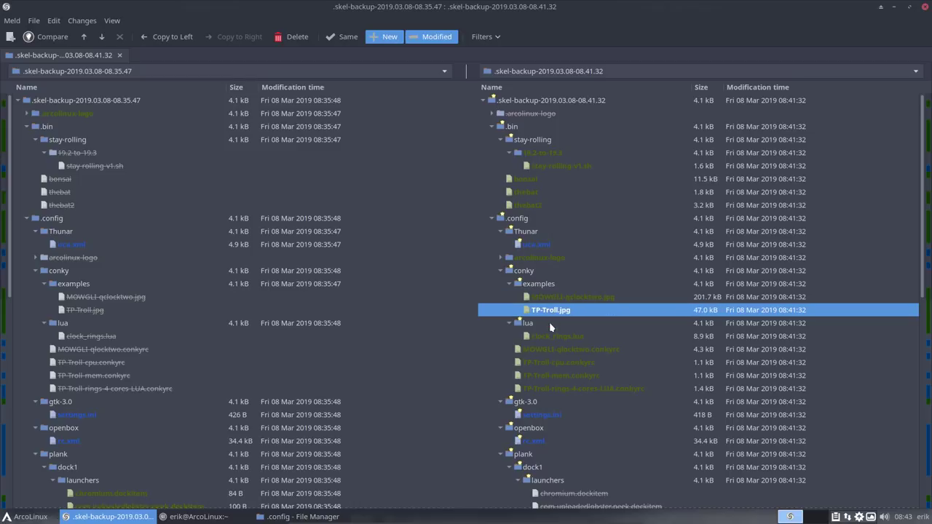
pyautogui.click(556, 337)
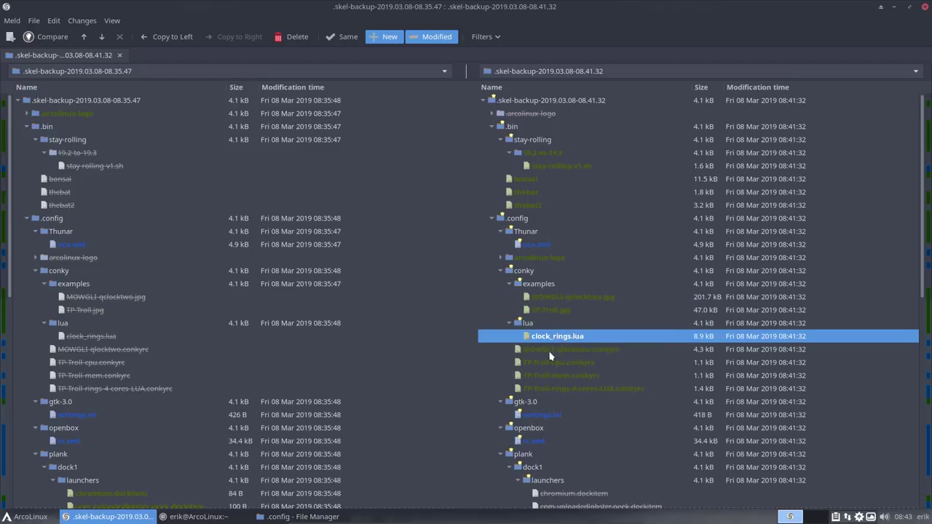
pyautogui.click(554, 352)
pyautogui.click(560, 362)
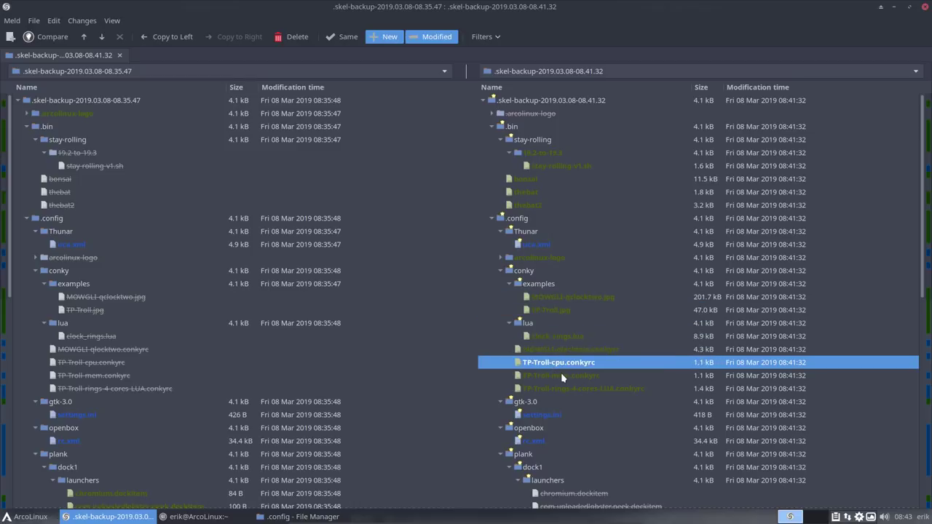
pyautogui.click(565, 375)
pyautogui.click(570, 389)
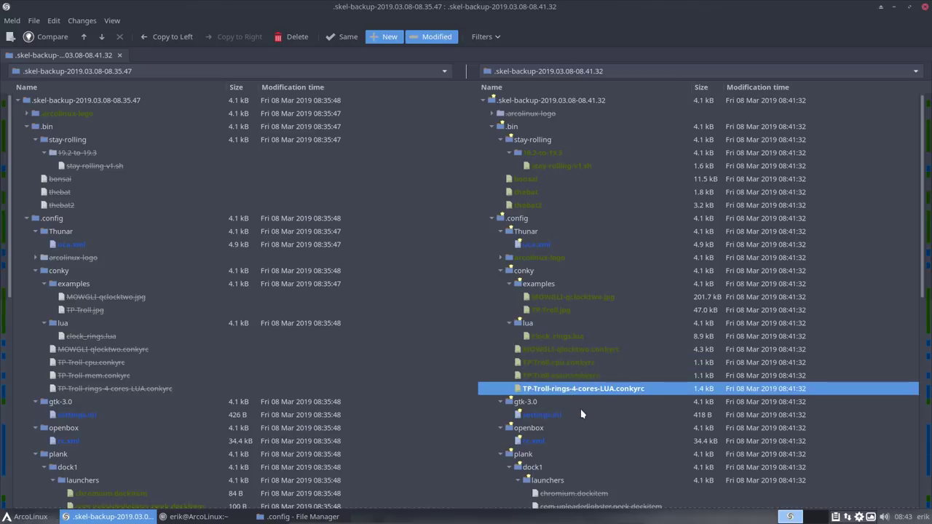
# Step: Compare the two gtk-3.0 settings.ini files, glance at the Whisker menu, and close Meld
pyautogui.click(553, 417)
pyautogui.doubleClick(553, 416)
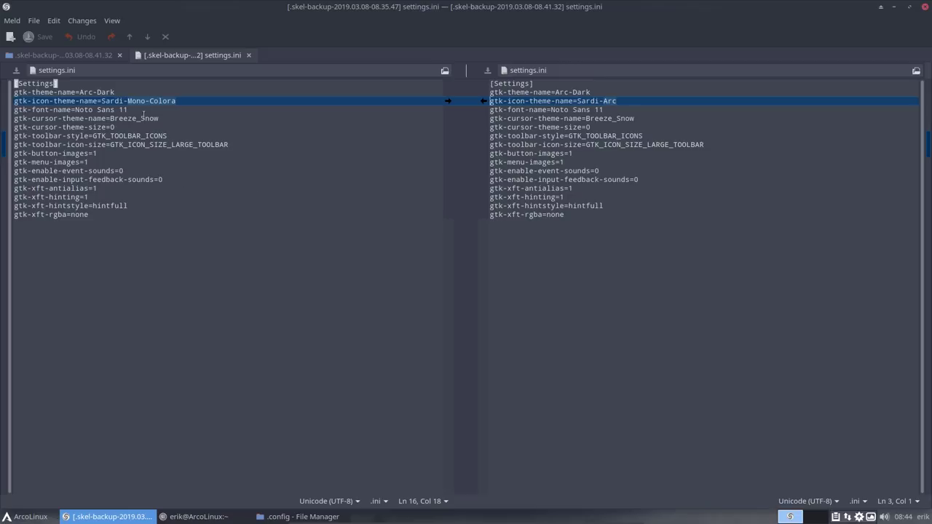
pyautogui.click(29, 517)
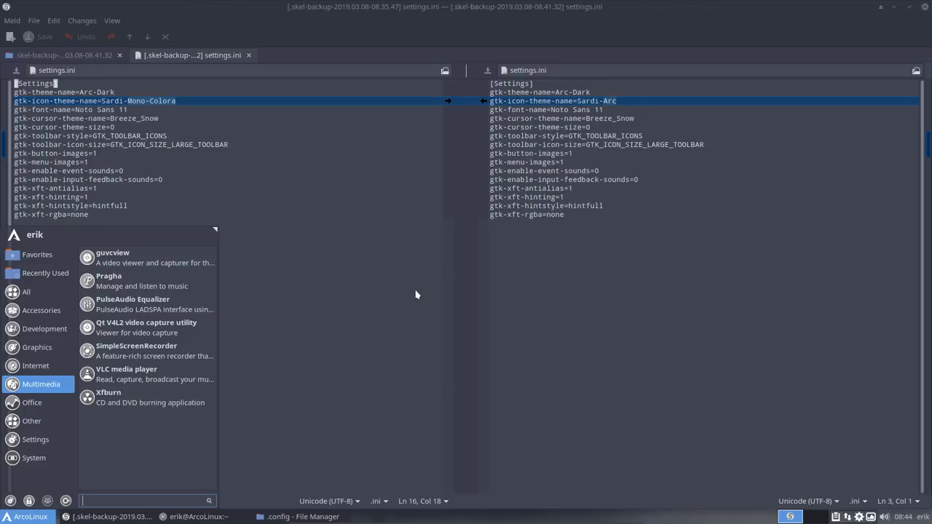
pyautogui.click(339, 366)
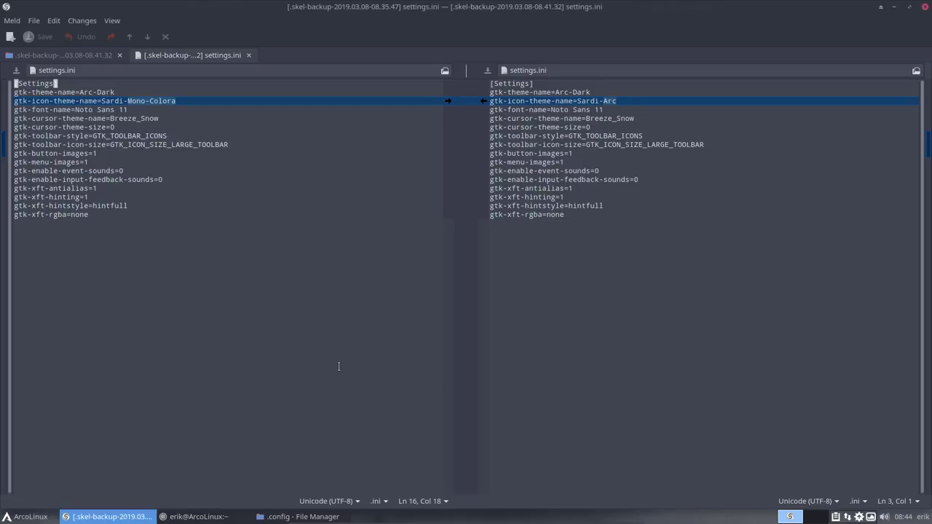
pyautogui.click(30, 518)
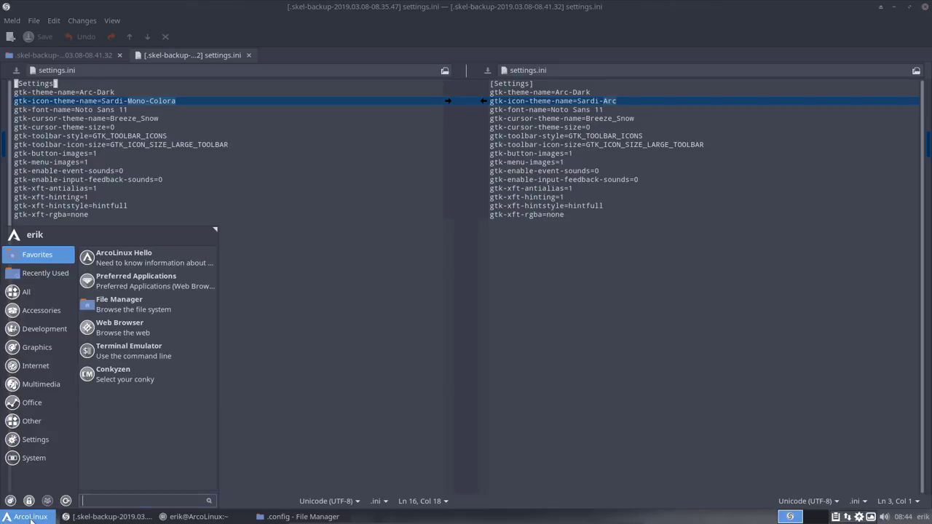
pyautogui.click(36, 290)
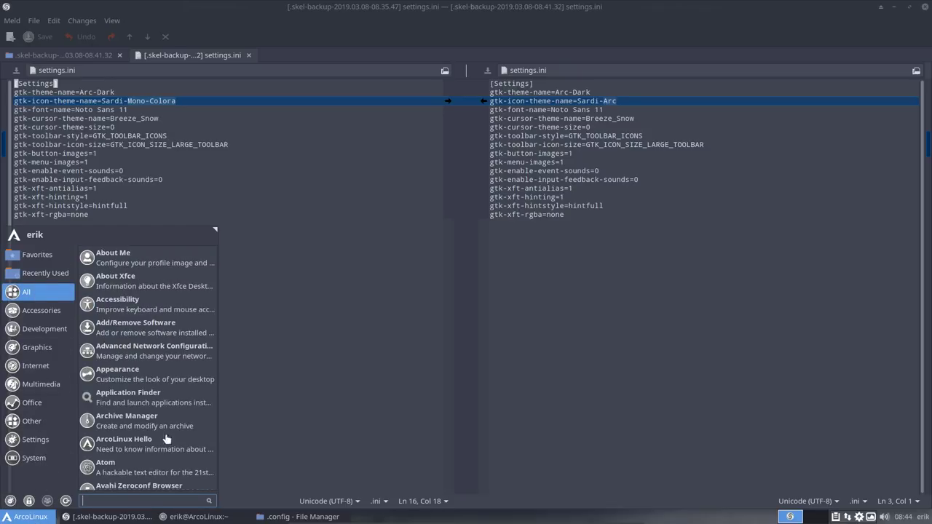
pyautogui.click(615, 266)
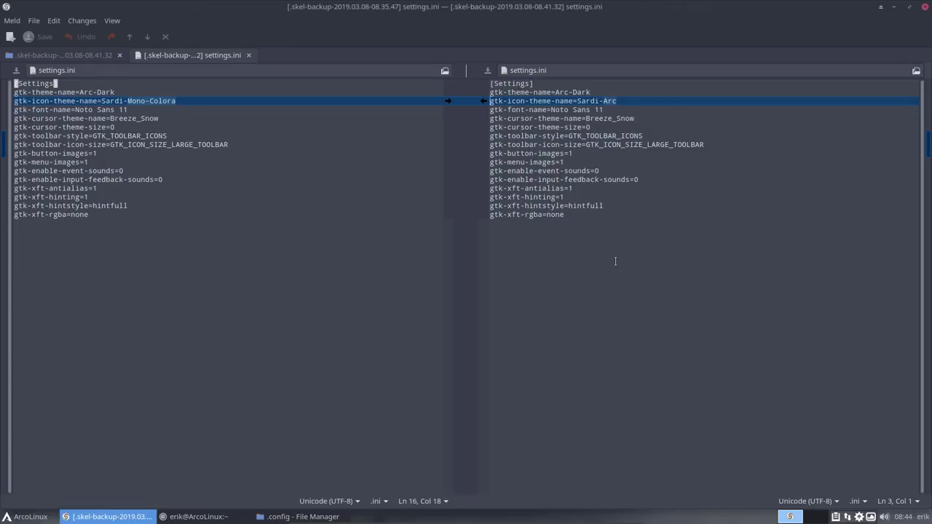
pyautogui.click(925, 7)
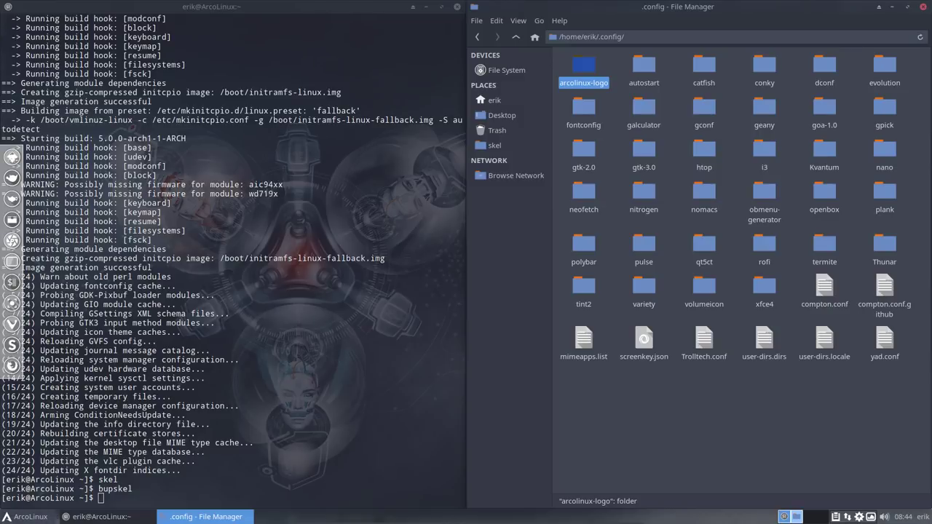
# Step: Reopen the recent skel backup comparison in Meld and open the rc.xml diff
pyautogui.click(11, 345)
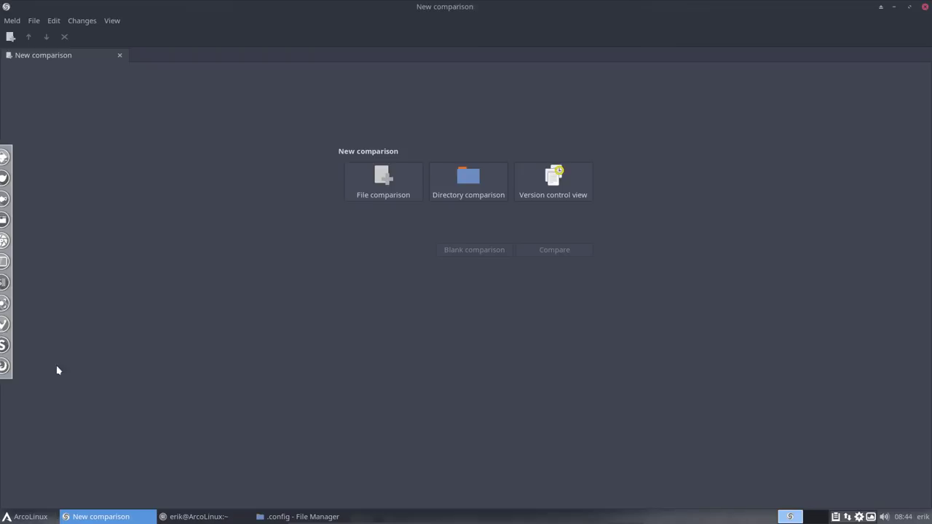
pyautogui.click(35, 21)
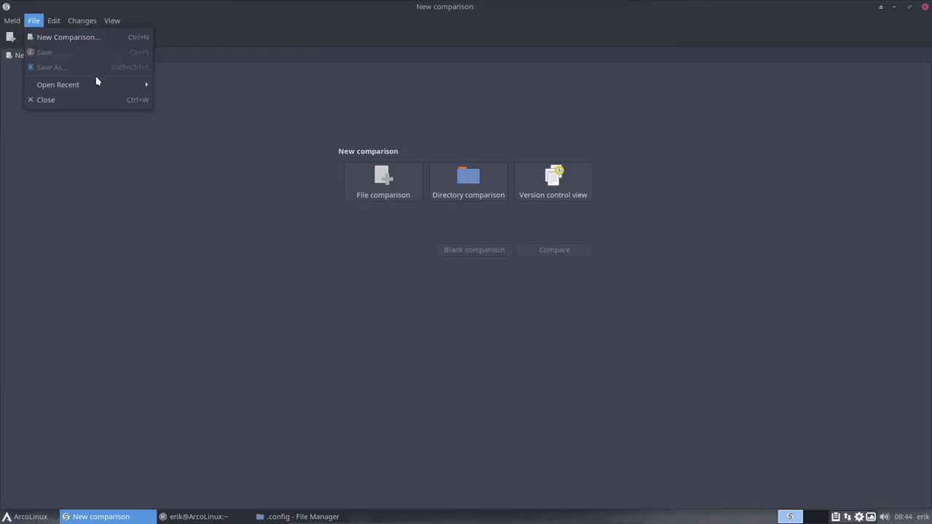
pyautogui.moveTo(56, 85)
pyautogui.click(202, 84)
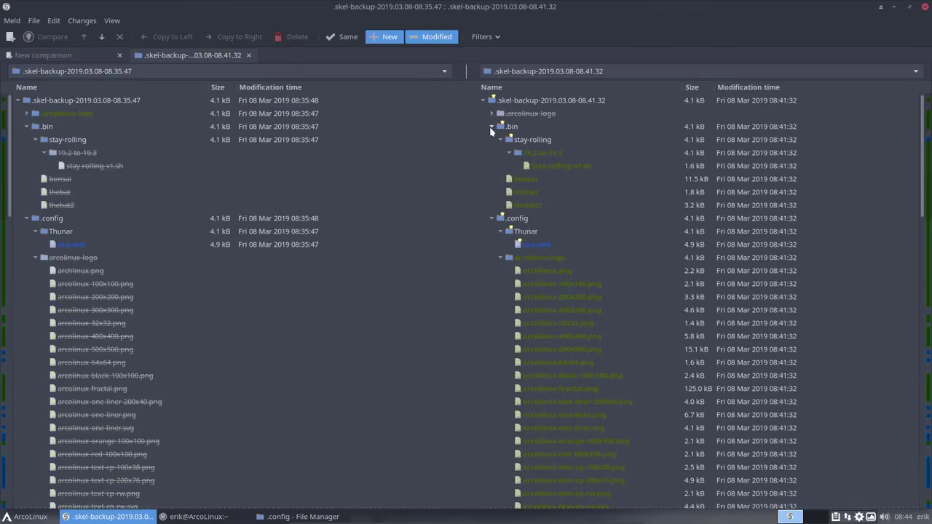
pyautogui.click(491, 126)
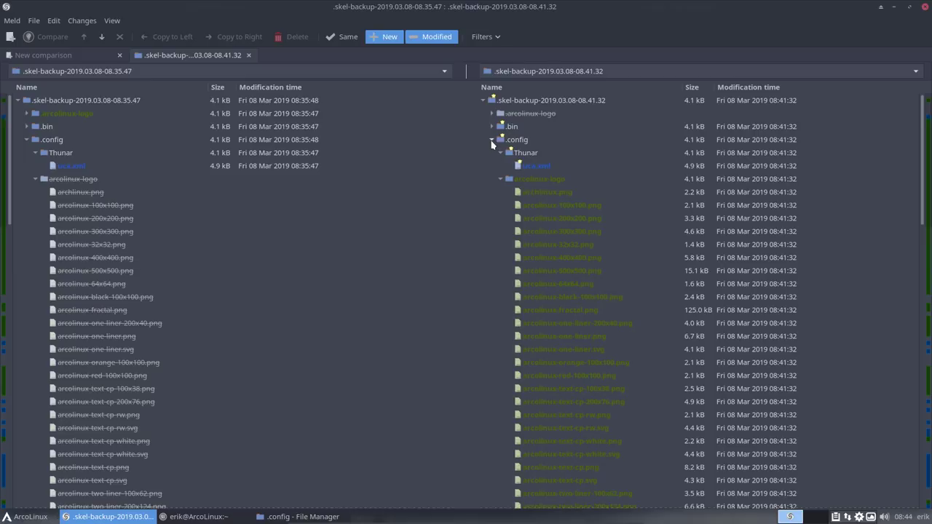
pyautogui.click(519, 166)
pyautogui.click(501, 179)
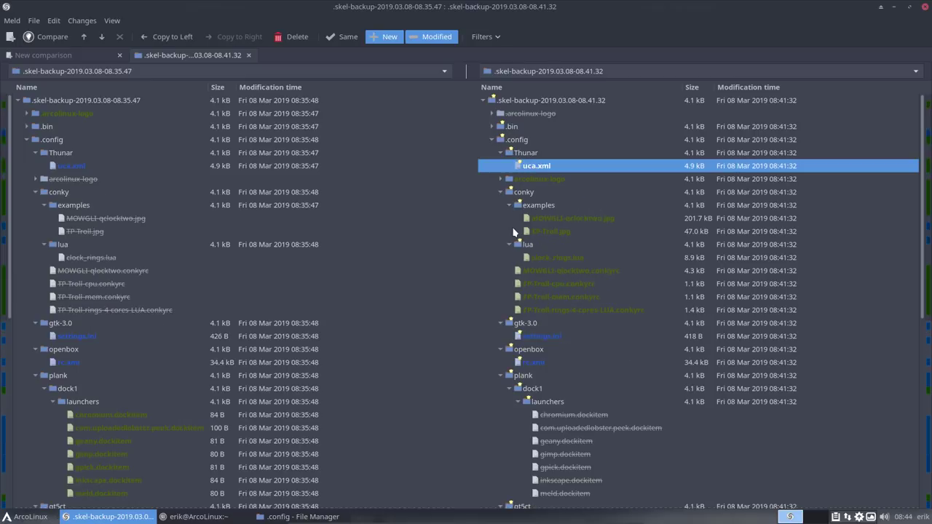
pyautogui.doubleClick(536, 363)
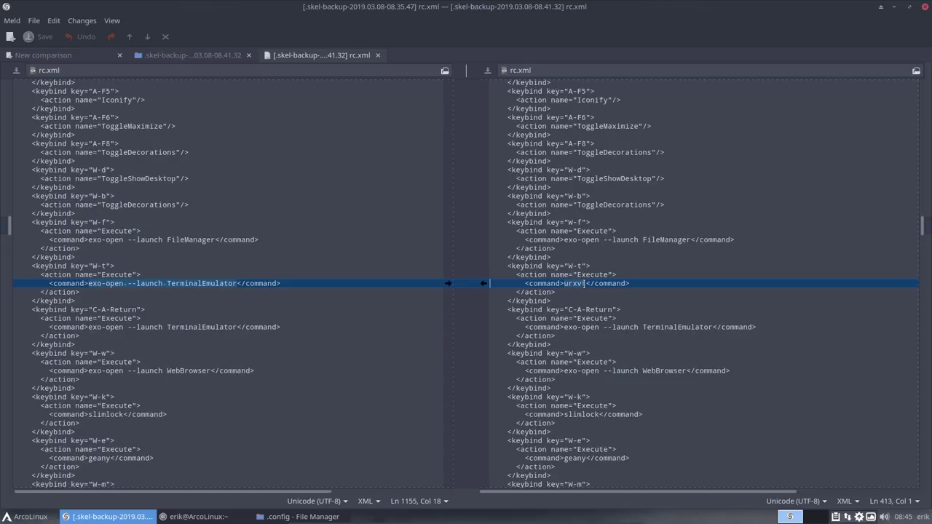
# Step: Select the W-t keybinding's urxvt command in rc.xml, then close that diff
pyautogui.moveTo(569, 266); pyautogui.dragTo(581, 266)
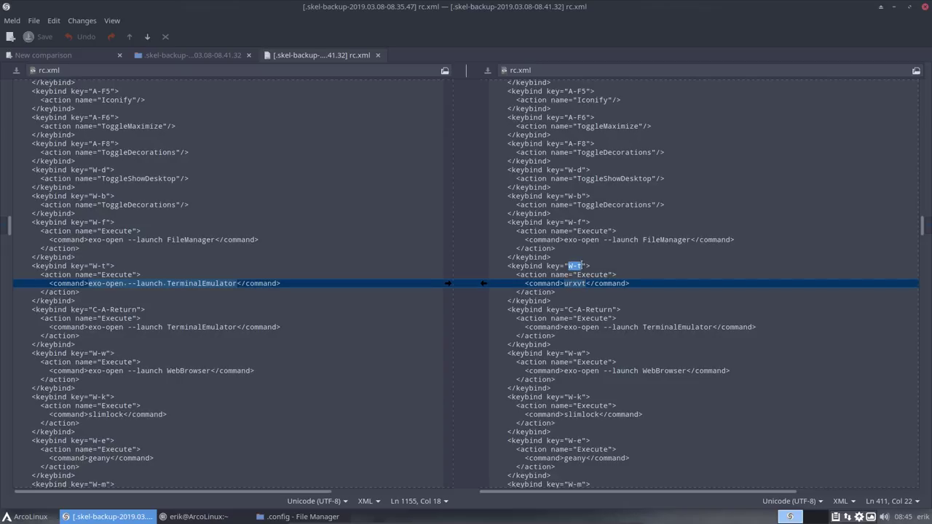
pyautogui.press('Down')
pyautogui.press('Down')
pyautogui.press('End')
pyautogui.hotkey('ctrl', 'shift', 'Left')
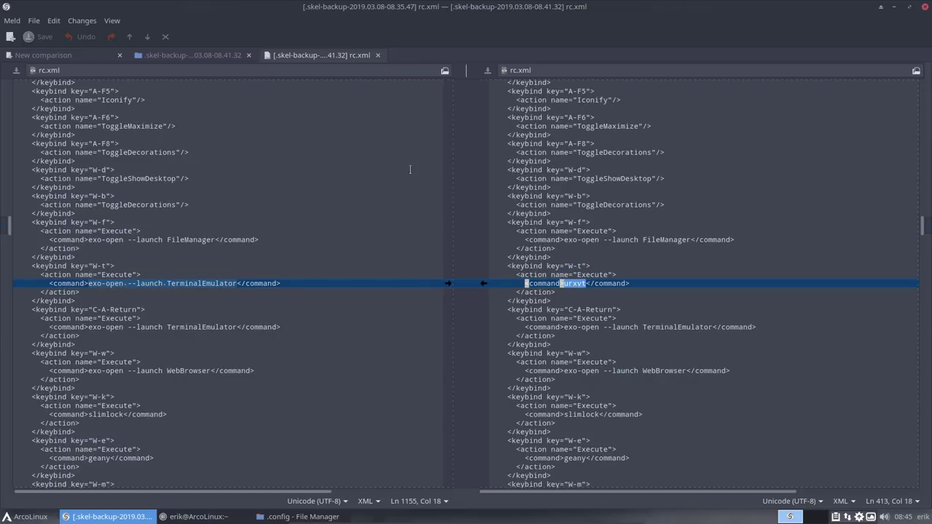
pyautogui.click(377, 55)
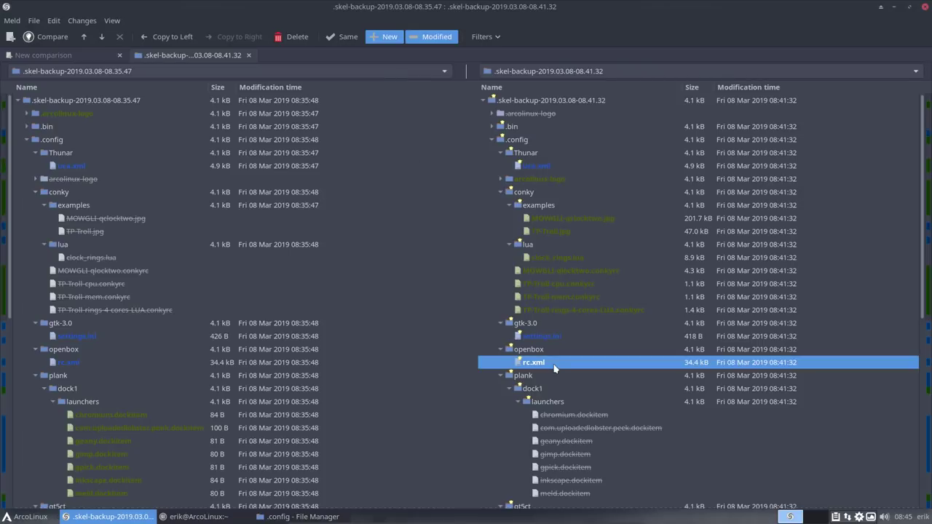
# Step: View the qt5ct.conf diff (Sardi-Mono-Colora versus Sardi-Arc icons) and quit Meld
pyautogui.scroll(-5, 547, 356)
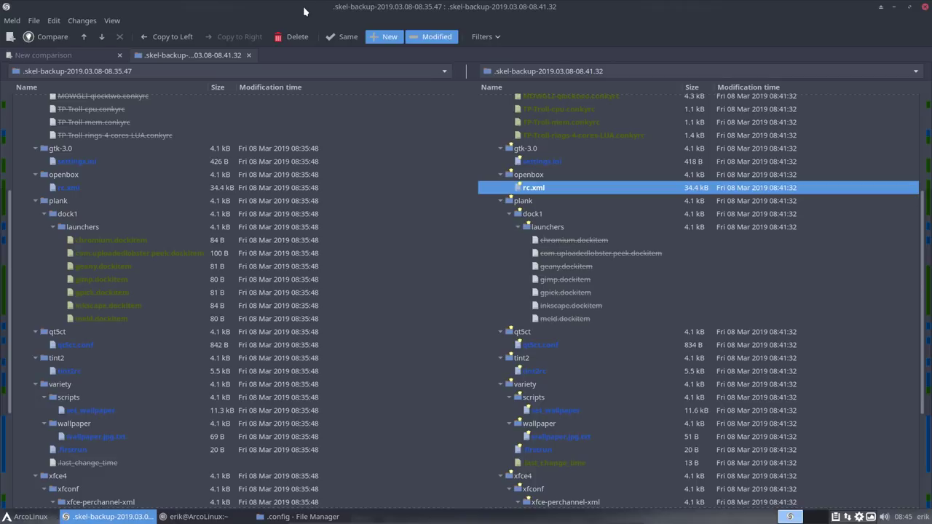
pyautogui.click(543, 347)
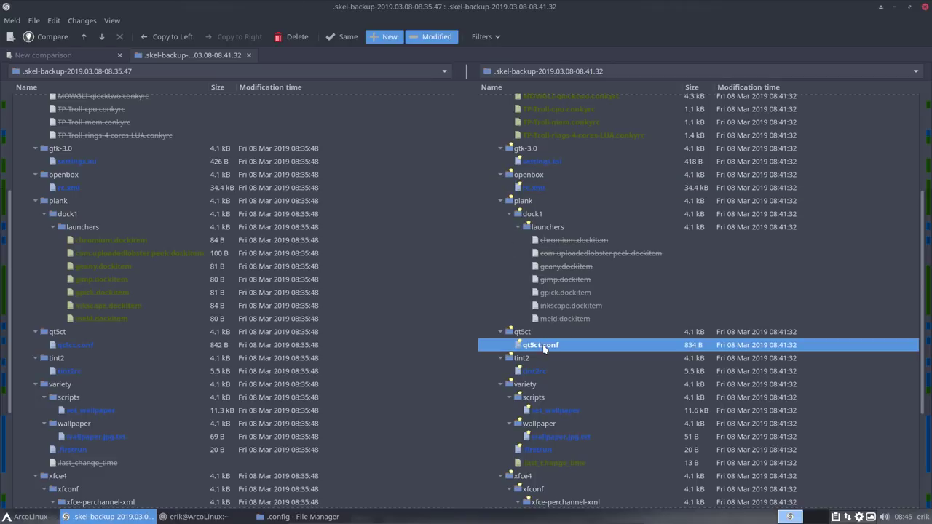
pyautogui.doubleClick(543, 347)
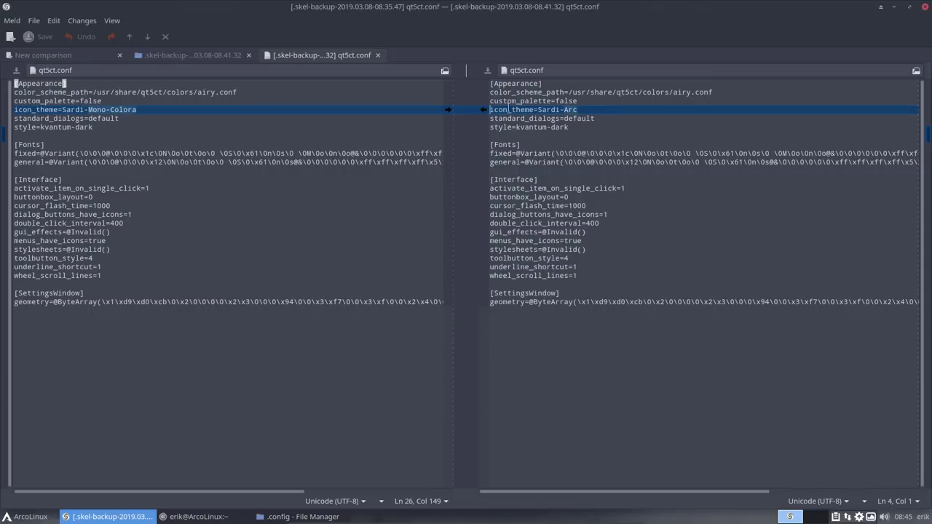
pyautogui.click(926, 7)
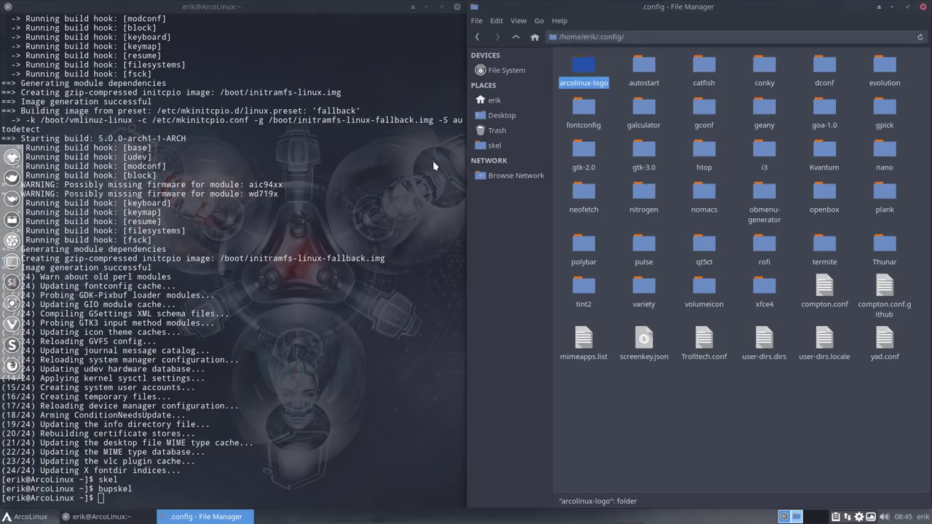
# Step: Launch Meld and reopen the recent skel backup folder comparison from File > Open Recent
pyautogui.click(11, 323)
pyautogui.click(37, 22)
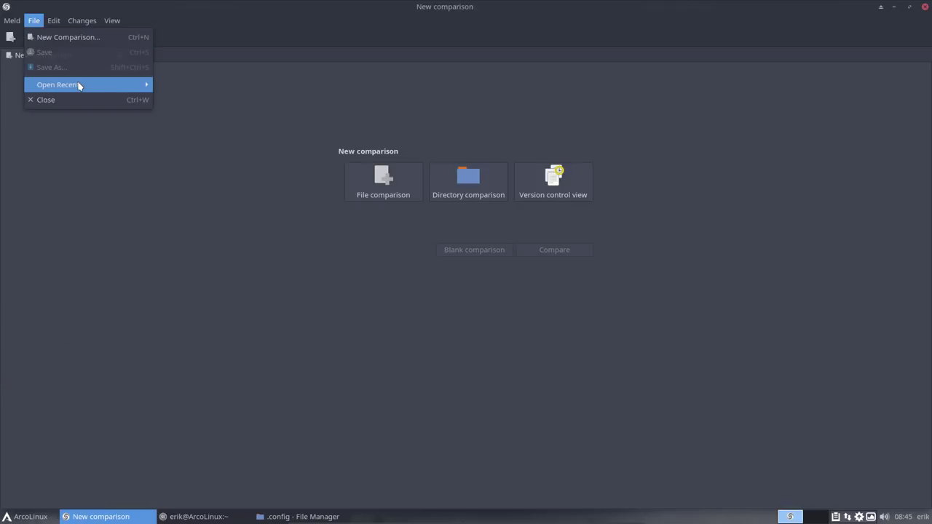
pyautogui.moveTo(77, 85)
pyautogui.click(167, 86)
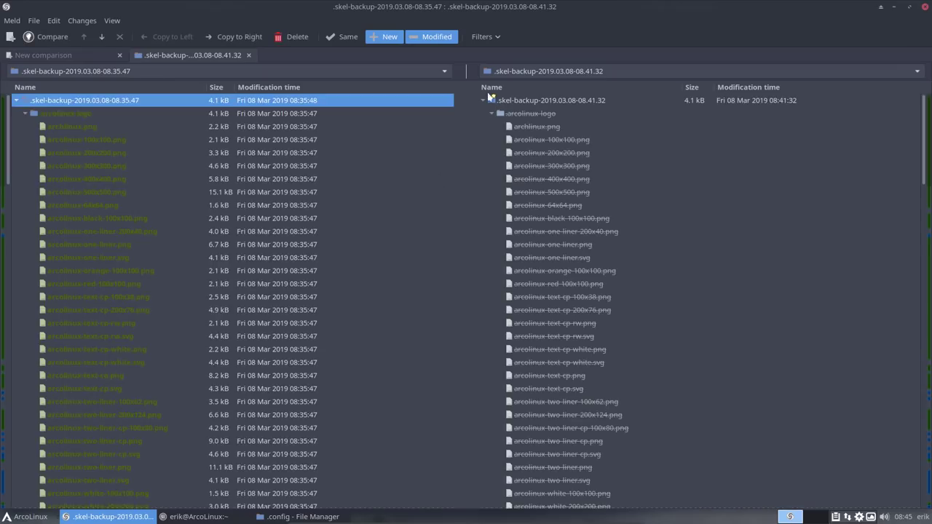
pyautogui.scroll(-20, 524, 309)
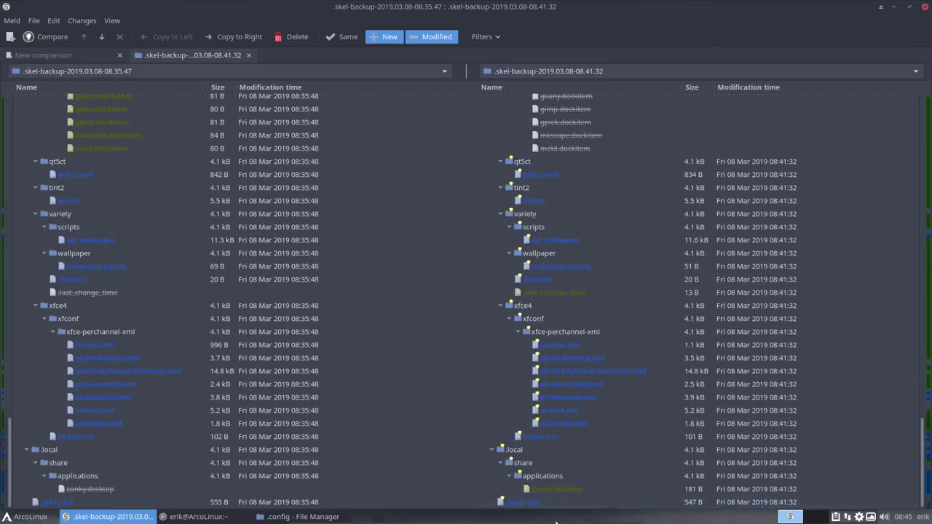
# Step: Diff the two .gtkrc-2.0 files, then close that comparison
pyautogui.click(529, 505)
pyautogui.doubleClick(529, 504)
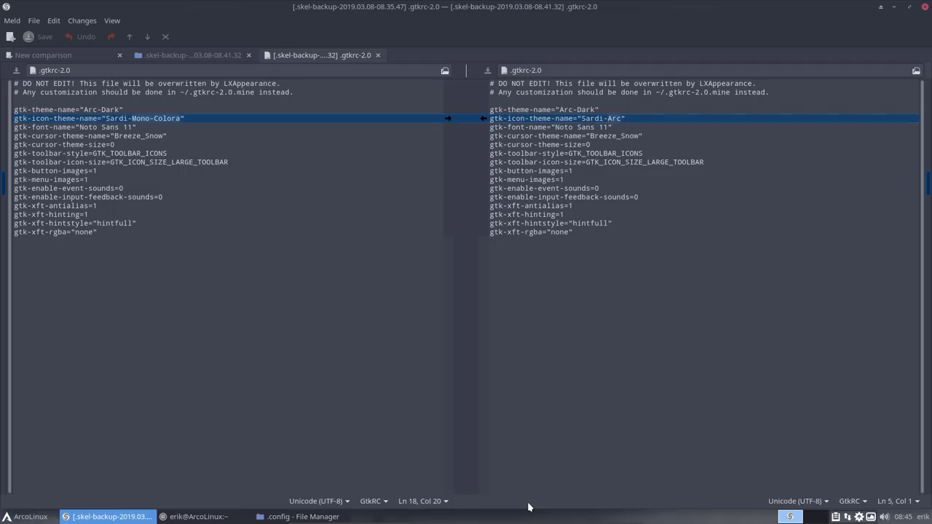
pyautogui.click(378, 55)
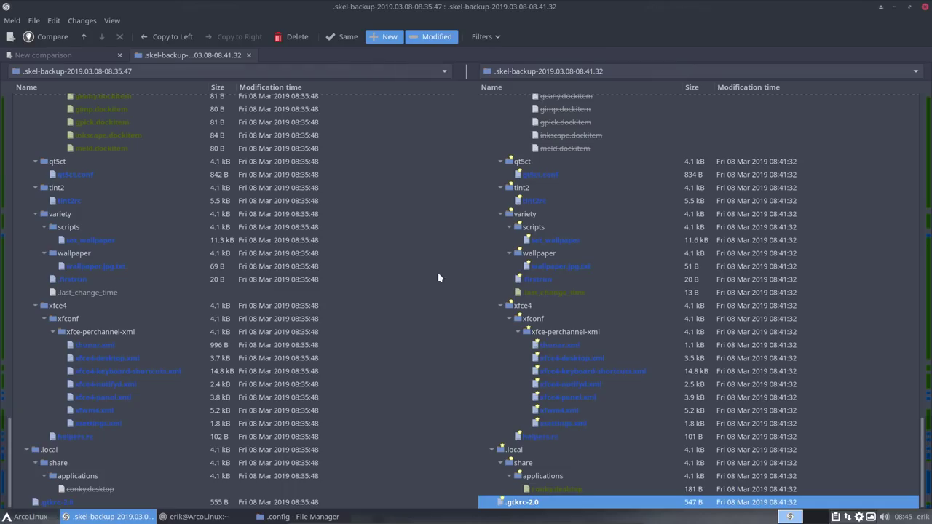
# Step: Select conky.desktop, search the application launcher's settings apps for 'conk', then select helpers.rc
pyautogui.click(547, 490)
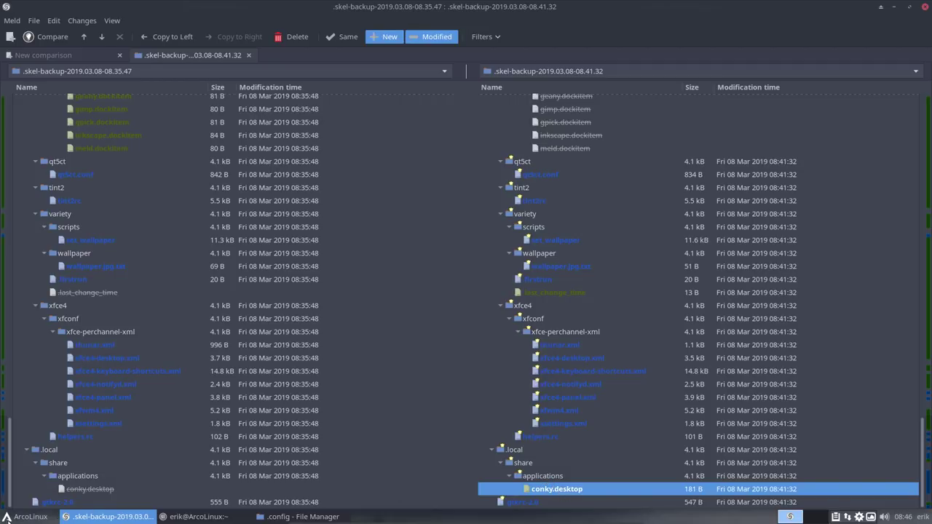
pyautogui.click(28, 516)
pyautogui.click(43, 436)
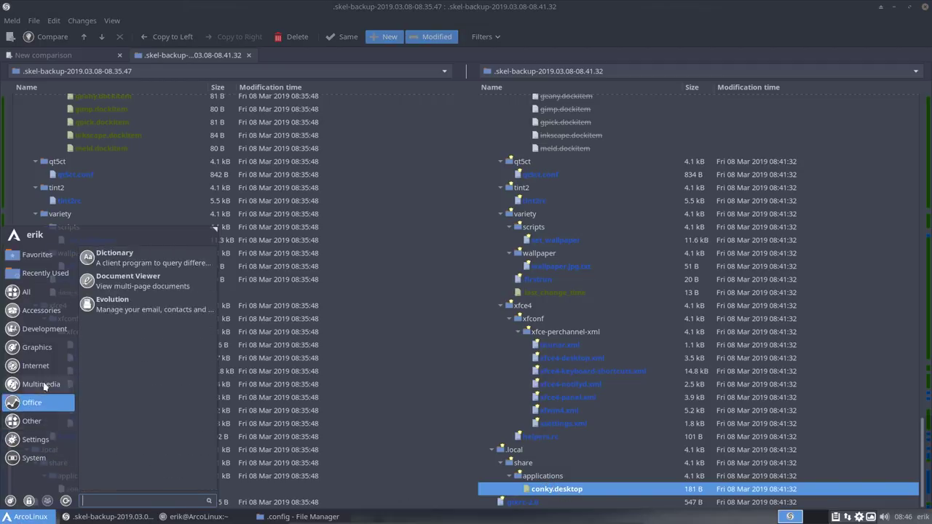
pyautogui.moveTo(49, 295)
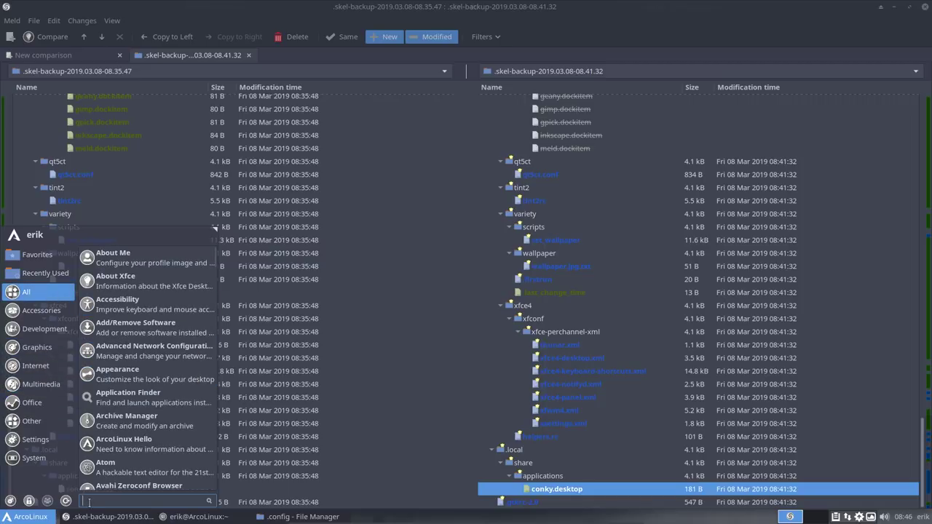
pyautogui.write('conk')
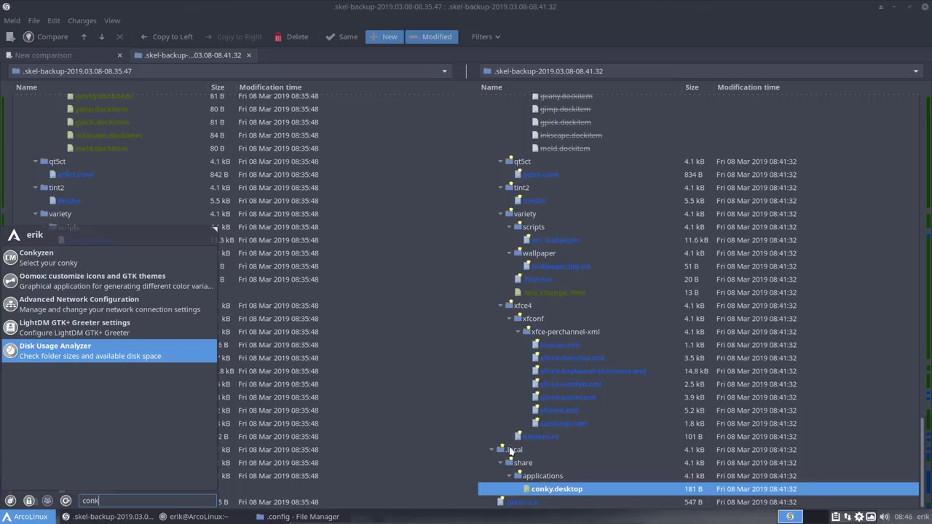
pyautogui.click(534, 435)
pyautogui.click(534, 436)
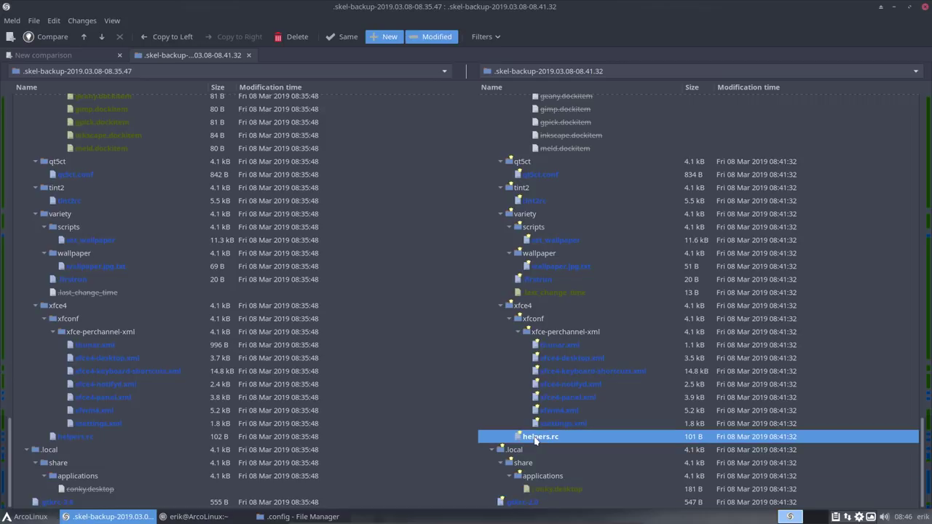
# Step: Diff helpers.rc (chromium vs vivaldi) and xsettings.xml, then open the xfwm4.xml comparison
pyautogui.doubleClick(533, 437)
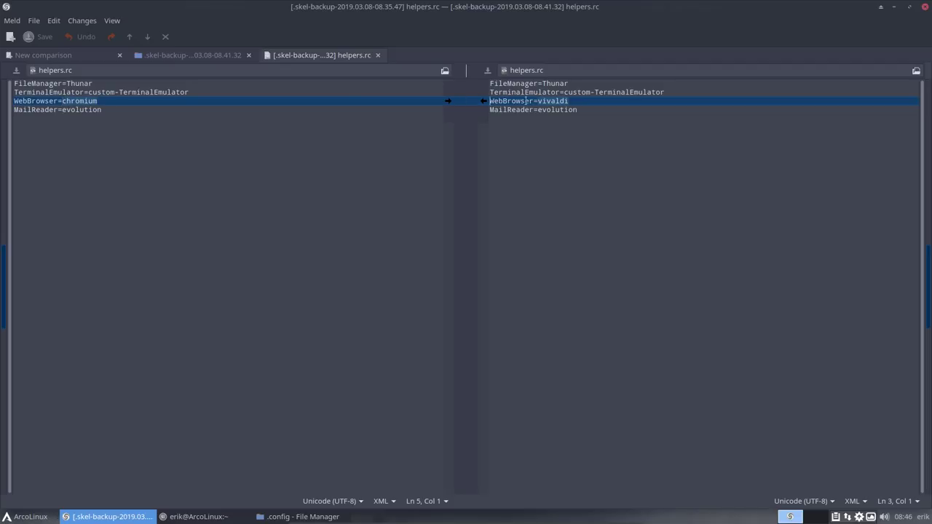
pyautogui.click(376, 56)
pyautogui.click(580, 425)
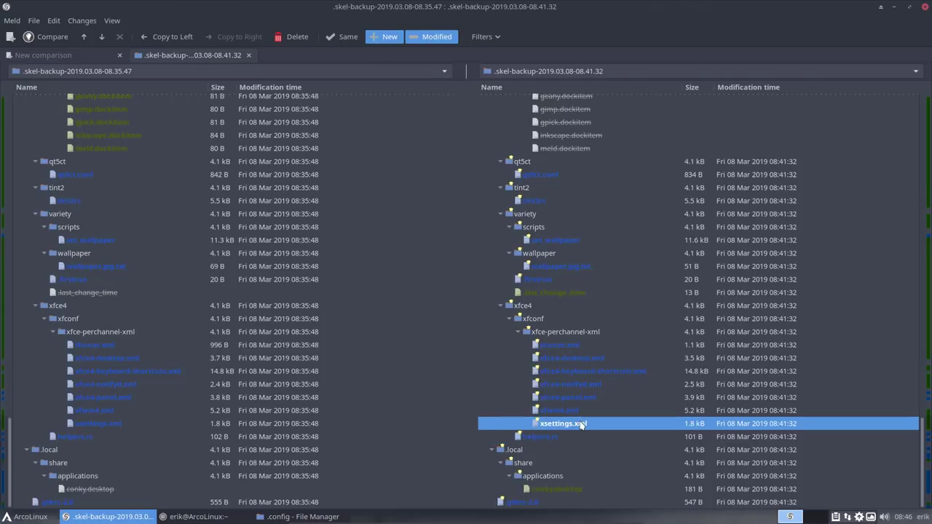
pyautogui.doubleClick(581, 424)
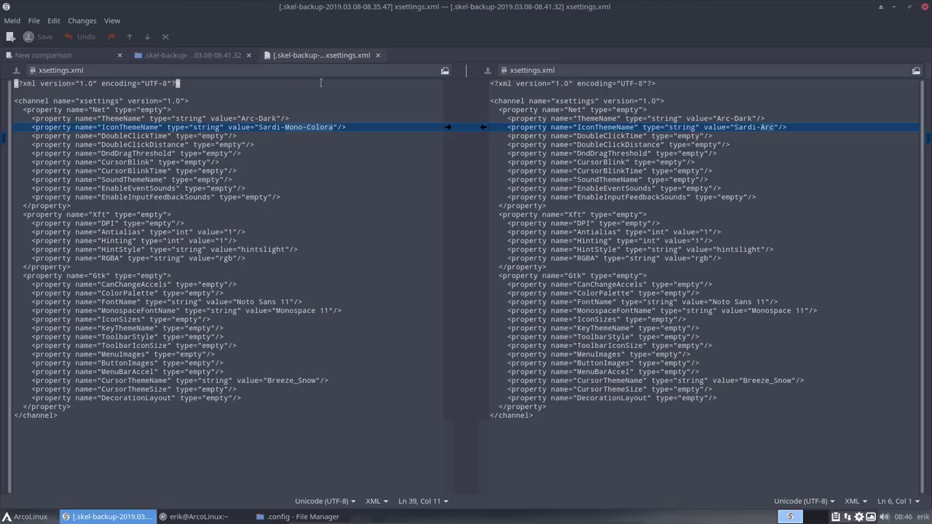
pyautogui.click(378, 55)
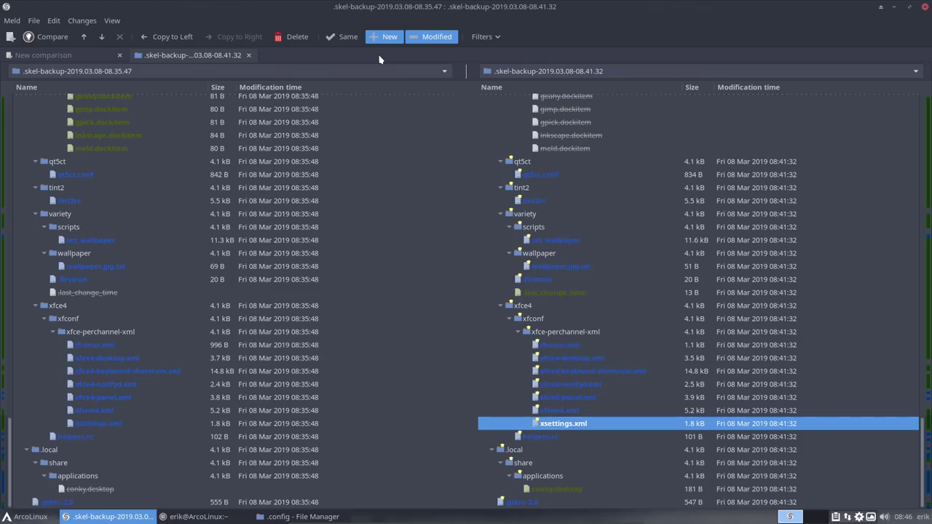
pyautogui.doubleClick(561, 410)
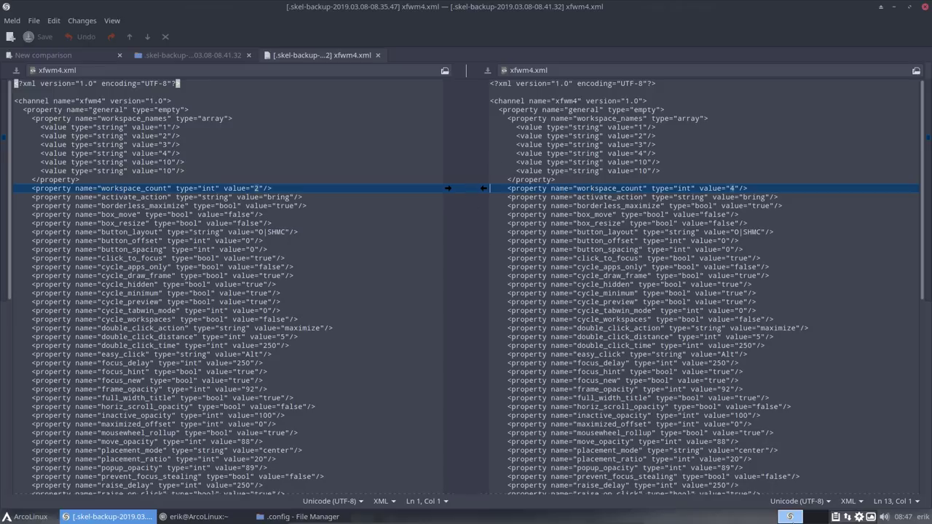
# Step: Check the workspace switcher options, then close the xfwm4.xml and xfce4-panel.xml diffs
pyautogui.rightClick(792, 518)
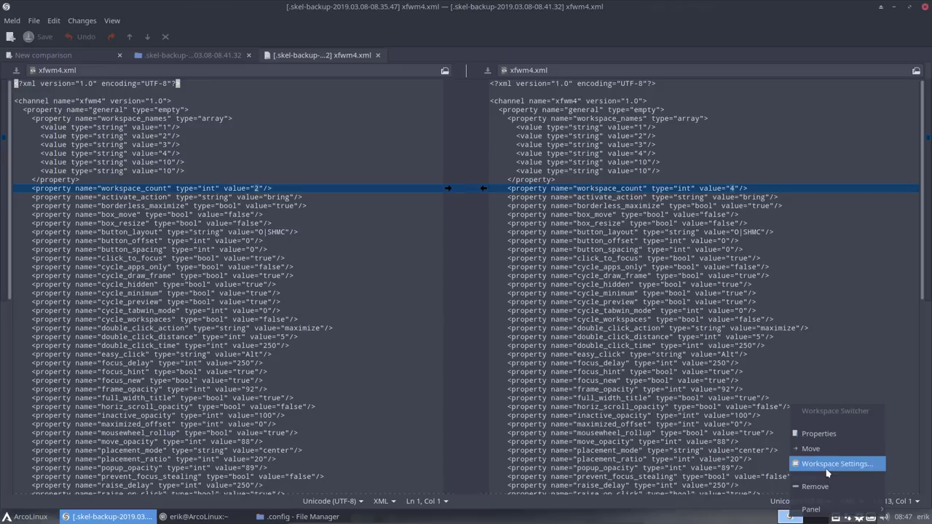
pyautogui.click(733, 519)
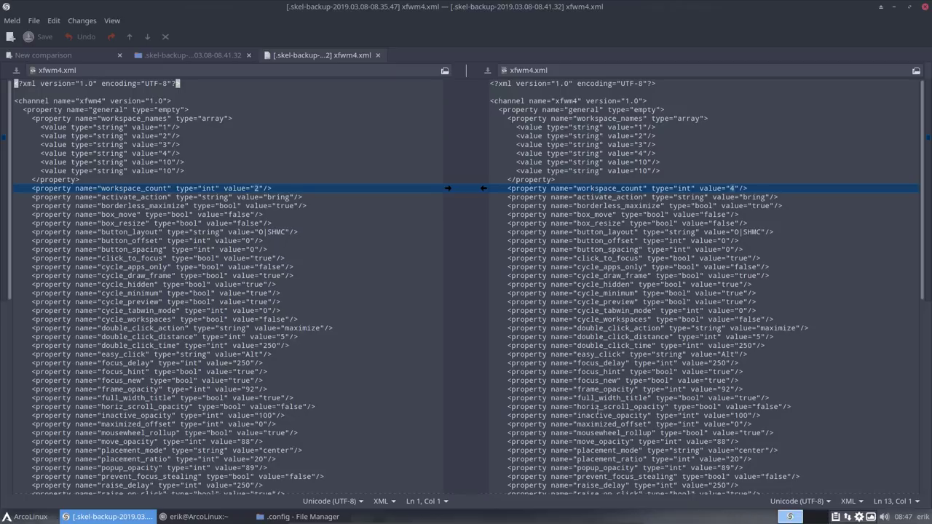
pyautogui.click(378, 56)
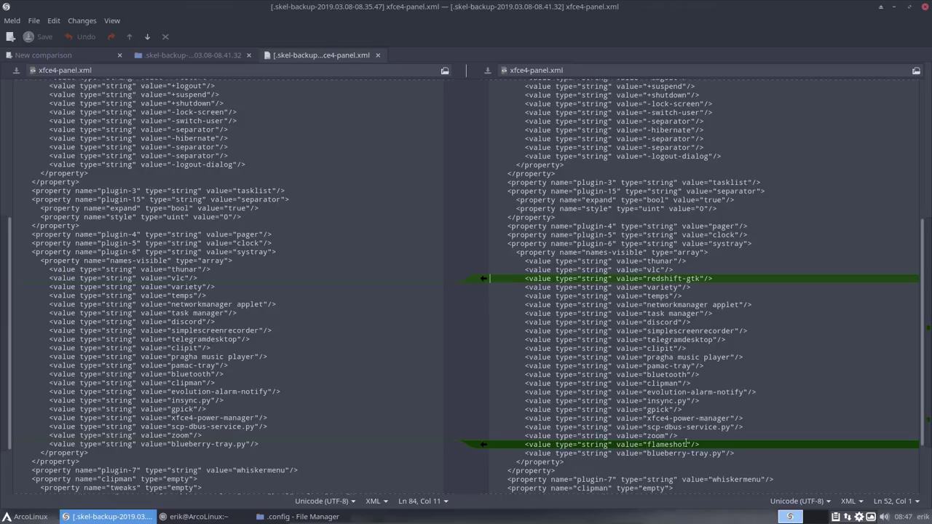
pyautogui.click(377, 55)
# Step: Diff xfce4-notifyd.xml and xfce4-keyboard-shortcuts.xml between the backups, closing each comparison
pyautogui.click(572, 386)
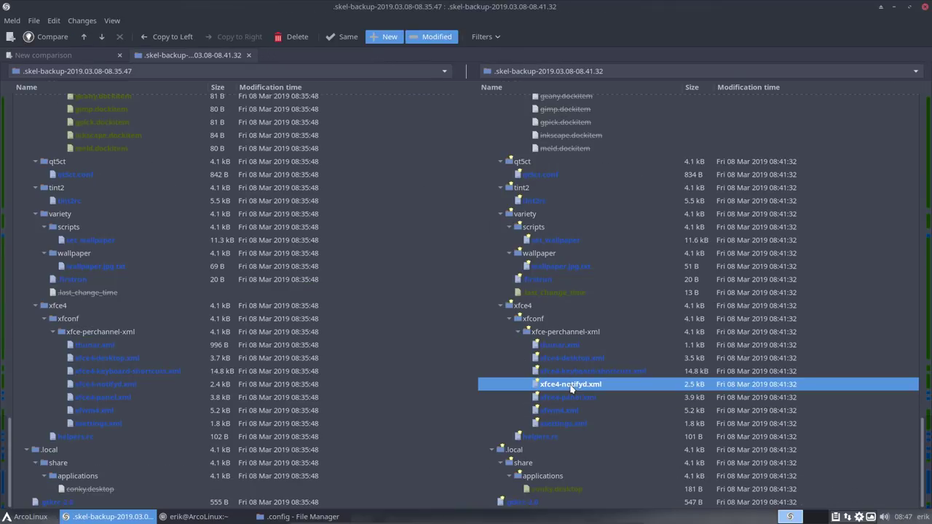
pyautogui.doubleClick(578, 385)
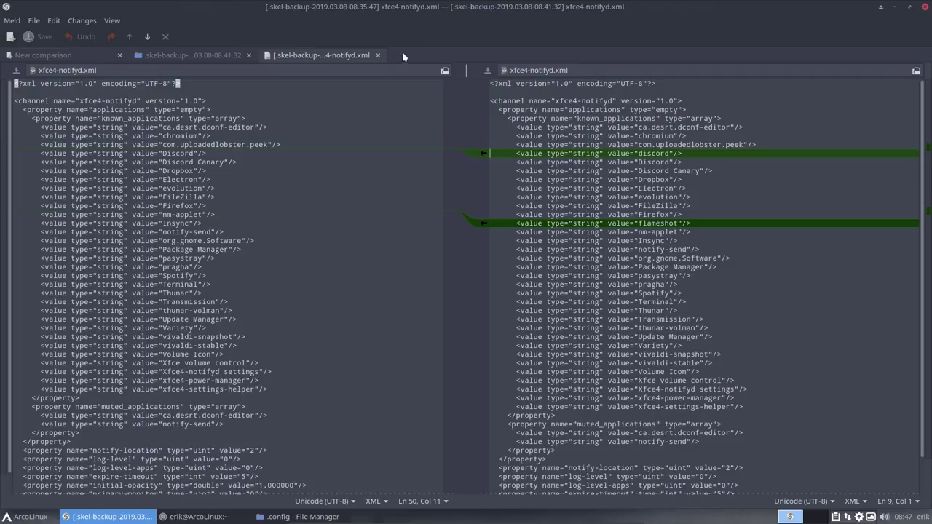
pyautogui.click(377, 55)
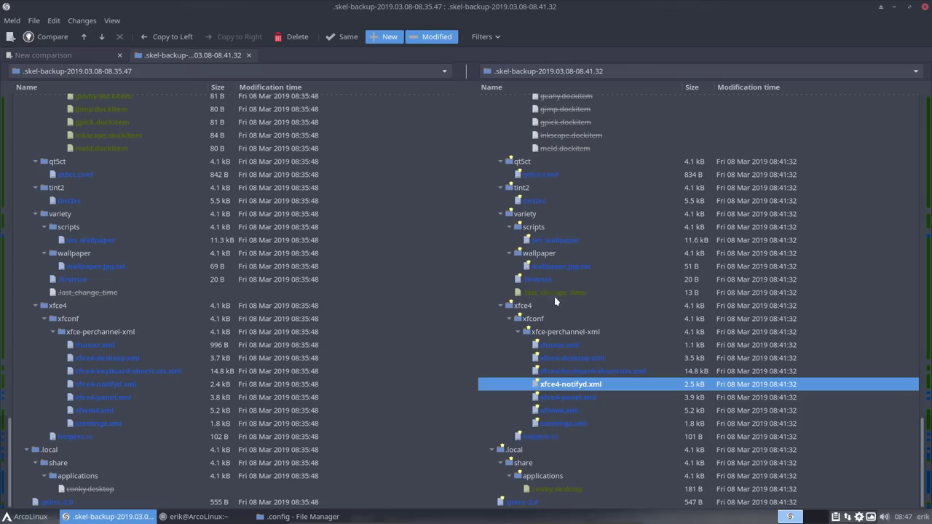
pyautogui.click(573, 373)
pyautogui.doubleClick(573, 373)
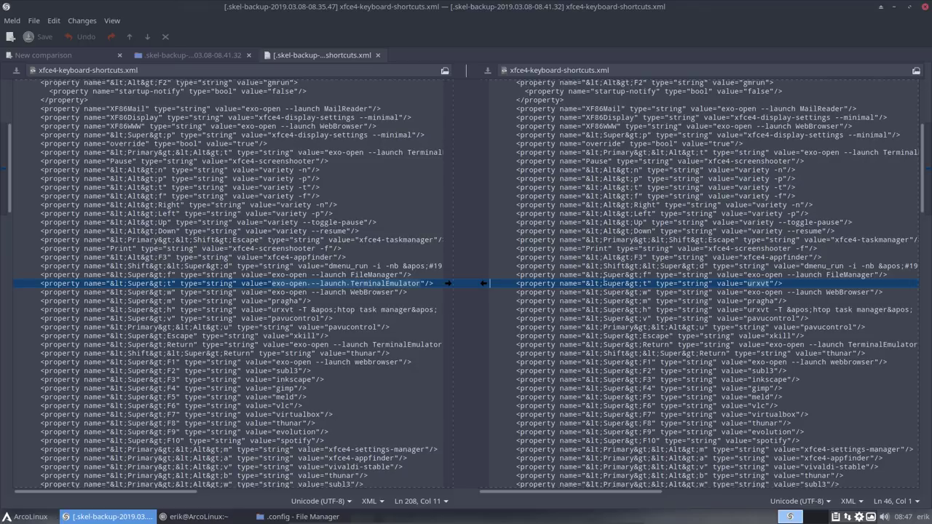
pyautogui.click(377, 55)
# Step: Diff xfce4-desktop.xml and thunar.xml, and close the .config file manager window
pyautogui.click(578, 358)
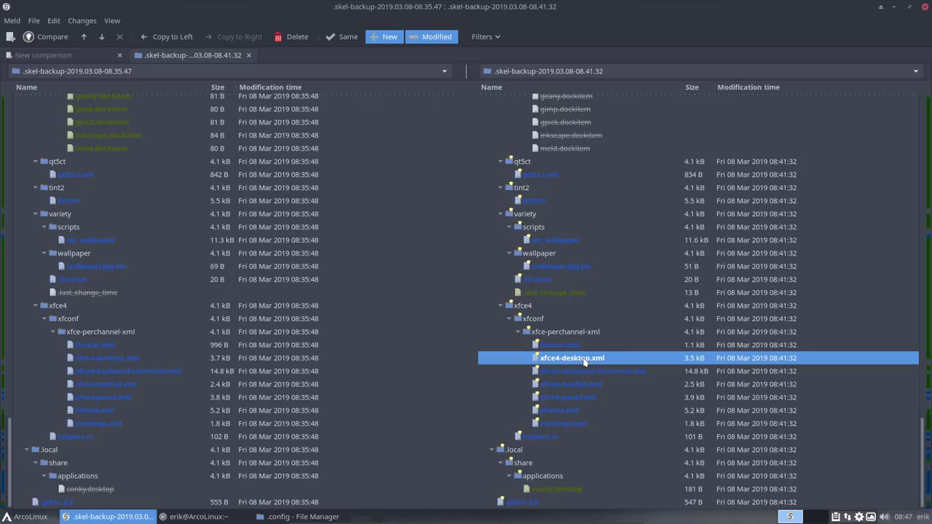
pyautogui.doubleClick(584, 359)
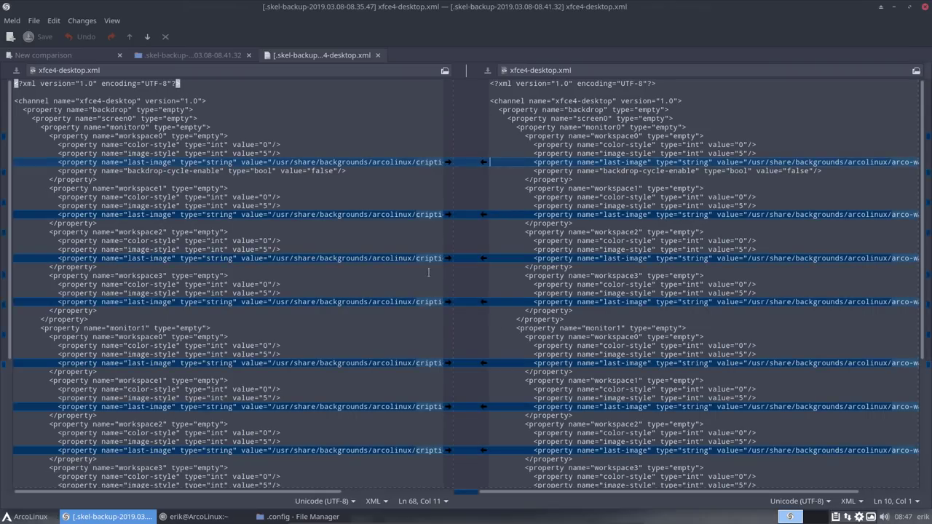
pyautogui.moveTo(324, 493); pyautogui.dragTo(430, 495)
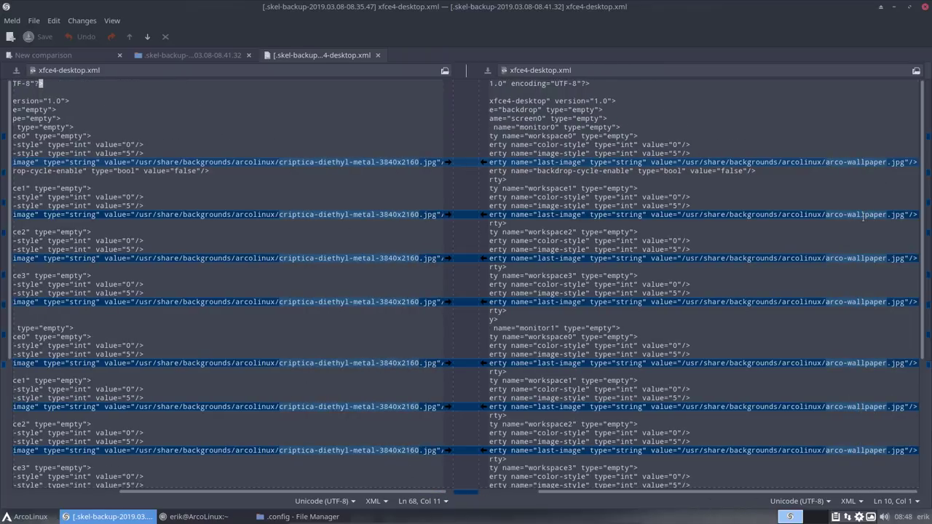
pyautogui.click(377, 55)
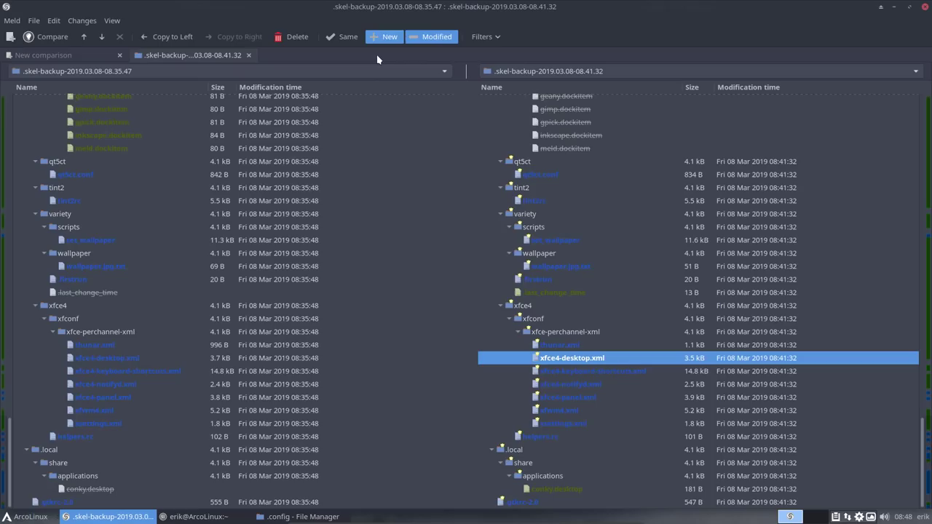
pyautogui.doubleClick(570, 345)
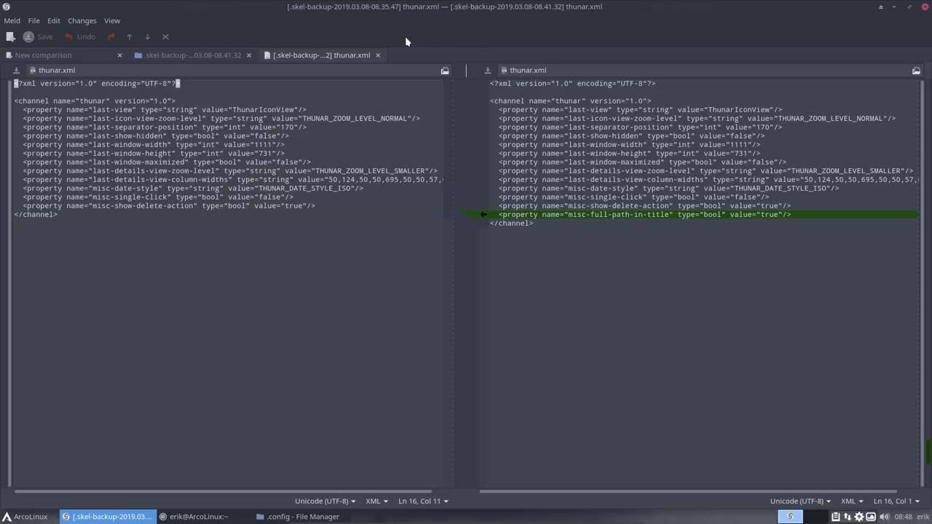
pyautogui.click(302, 517)
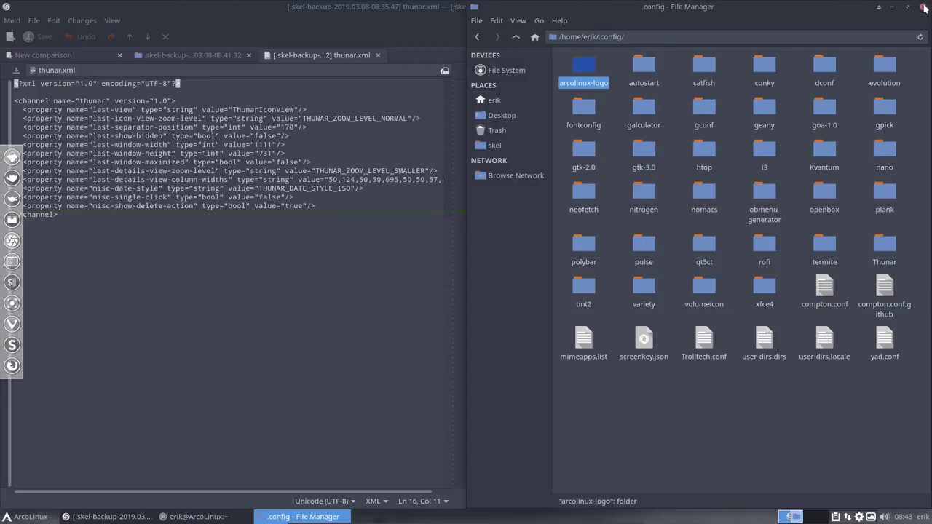
pyautogui.click(923, 7)
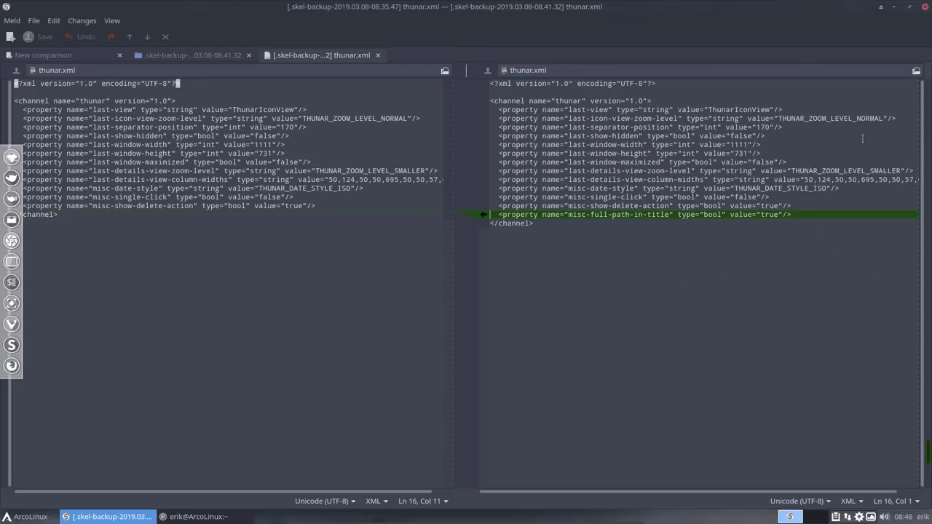
pyautogui.click(379, 56)
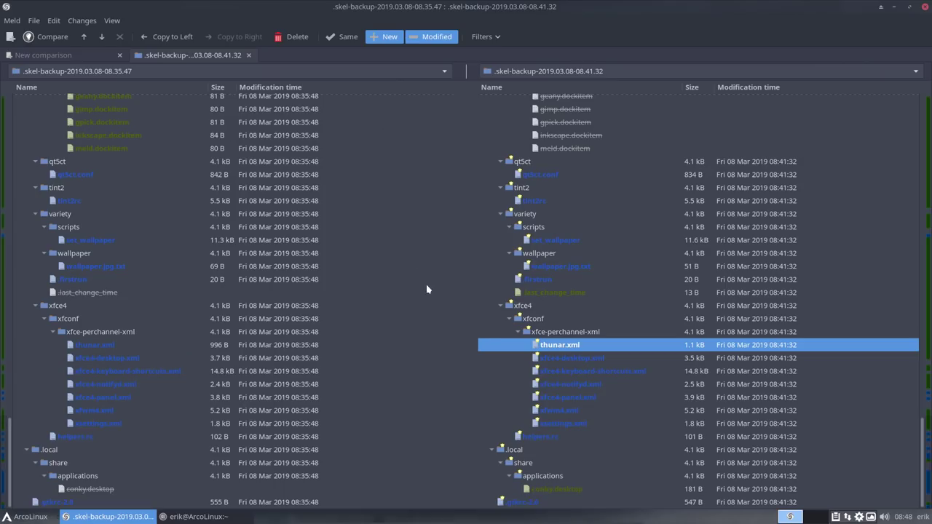
# Step: Inspect .last_change_time, .firstrun and wallpaper.jpg.txt, then diff the set_wallpaper scripts' added qtile block
pyautogui.click(555, 295)
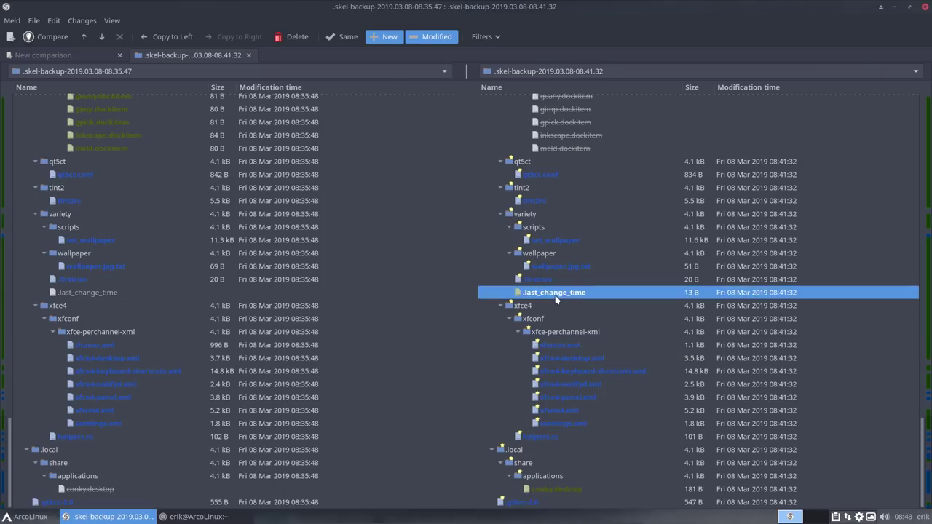
pyautogui.click(549, 283)
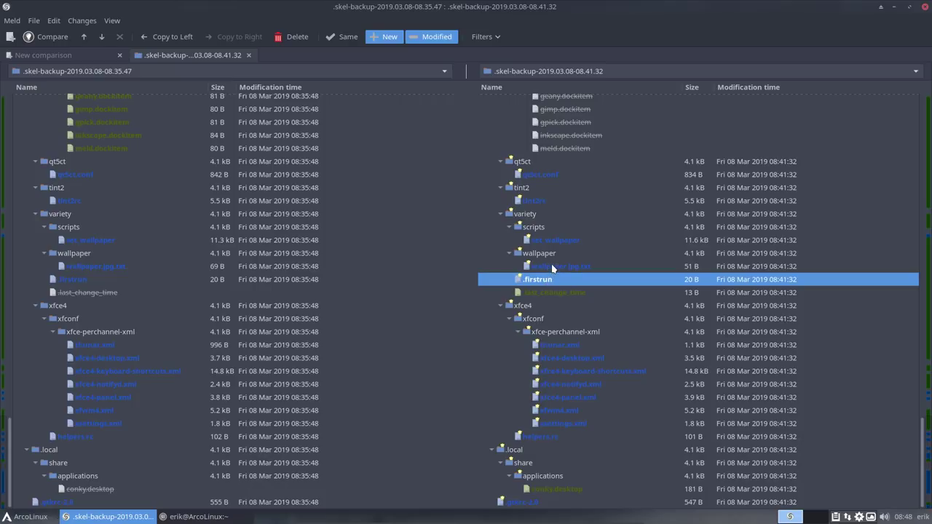
pyautogui.click(553, 268)
pyautogui.click(553, 244)
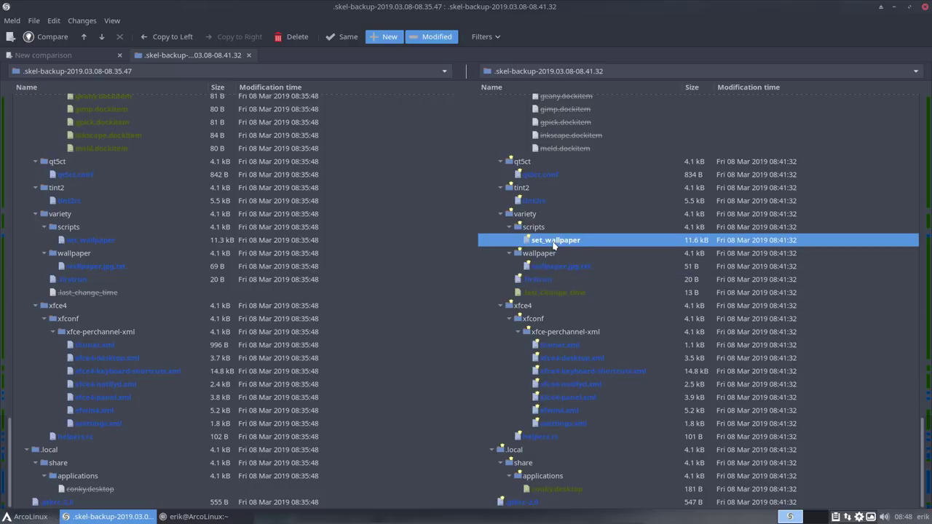
pyautogui.doubleClick(554, 246)
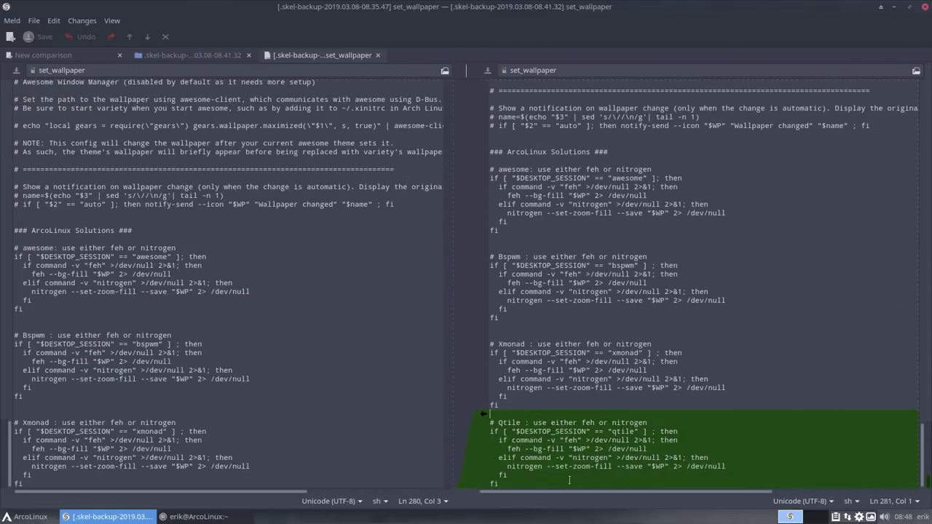
pyautogui.doubleClick(622, 431)
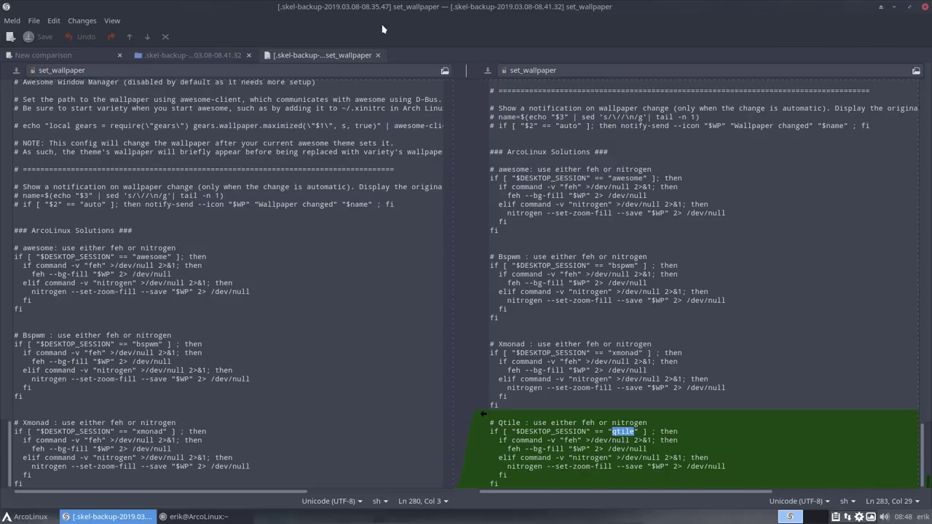
pyautogui.click(378, 55)
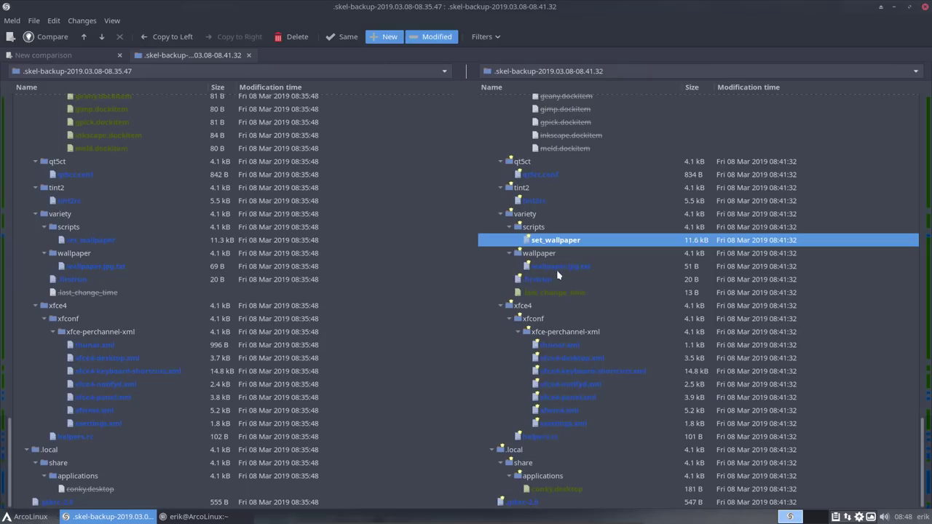
# Step: Diff tint2rc and qt5ct.conf (Sardi-Mono-Colora vs Sardi-Arc), then snap Meld to the right half
pyautogui.click(549, 203)
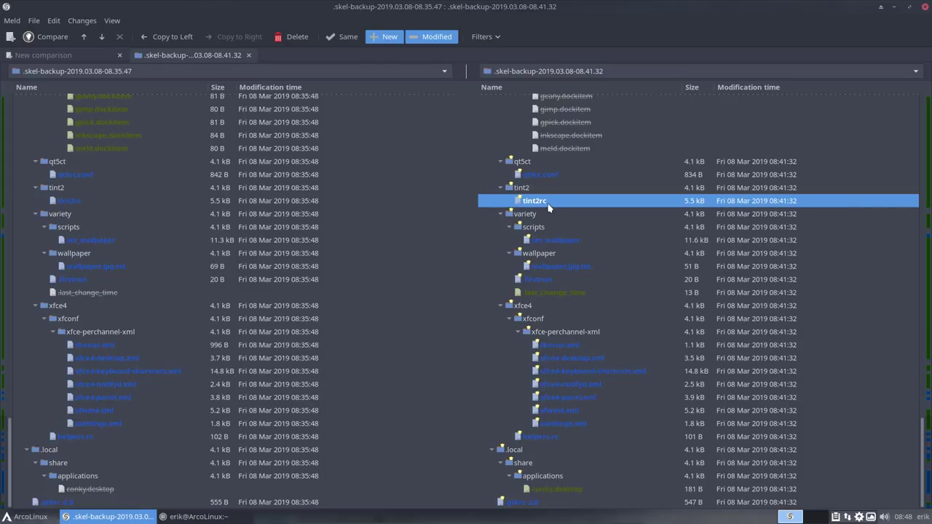
pyautogui.doubleClick(548, 205)
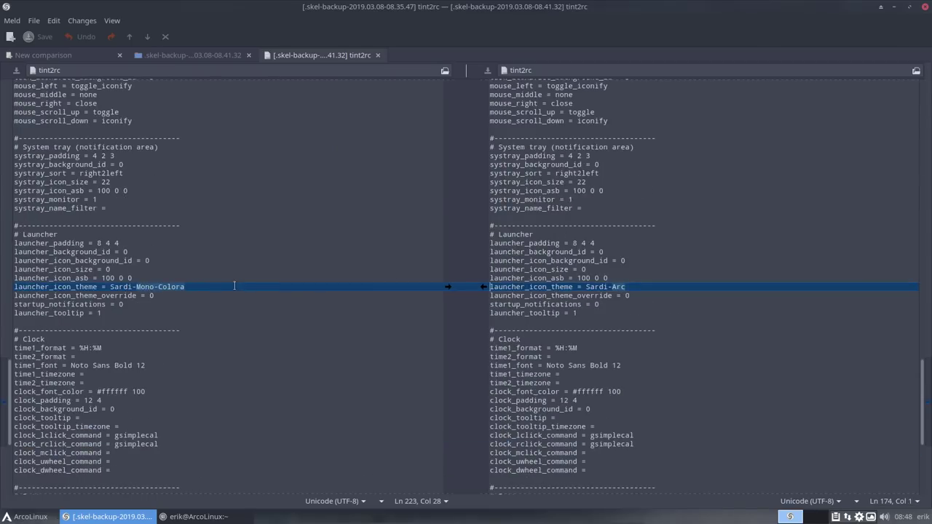
pyautogui.click(378, 54)
pyautogui.doubleClick(534, 176)
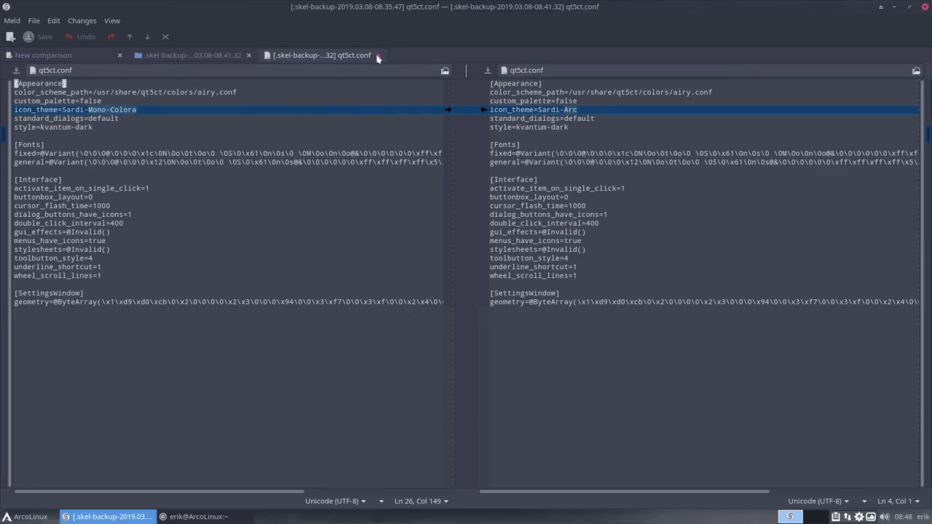
pyautogui.click(378, 54)
pyautogui.press('Up')
pyautogui.press('Up')
pyautogui.press('Up')
pyautogui.press('Up')
pyautogui.press('Up')
pyautogui.press('Up')
pyautogui.press('Up')
pyautogui.press('Up')
pyautogui.press('Up')
pyautogui.press('Up')
pyautogui.press('Up')
pyautogui.press('Up')
pyautogui.press('Up')
pyautogui.press('Up')
pyautogui.press('Up')
pyautogui.press('Up')
pyautogui.press('Up')
pyautogui.press('Up')
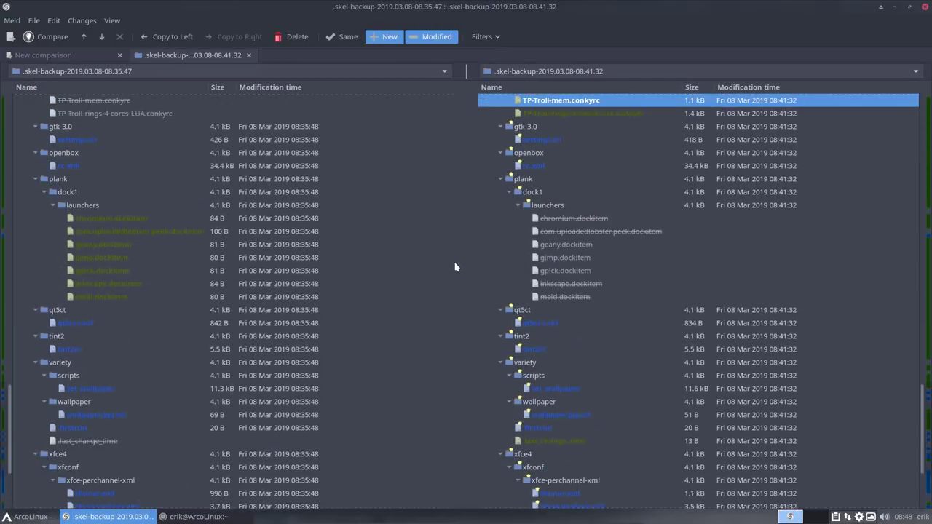
pyautogui.press('Up')
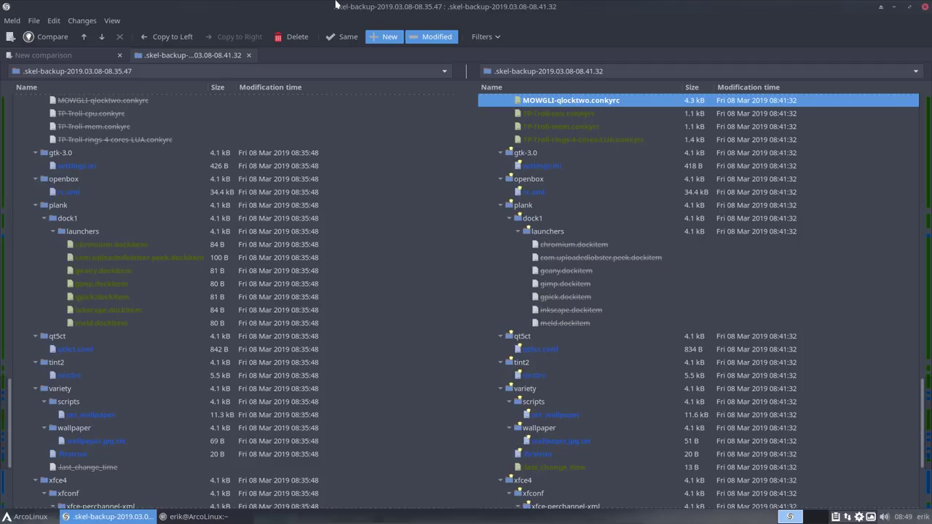
pyautogui.moveTo(435, 21); pyautogui.dragTo(930, 218)
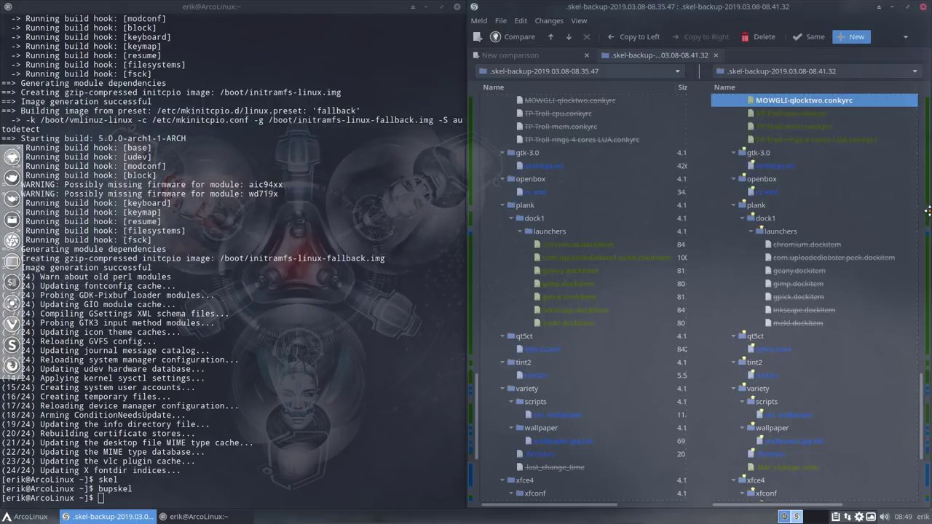
# Step: Close the terminal and browse Thunar to ~/.config/plank/dock1/launchers with its 11 dockitems
pyautogui.click(457, 6)
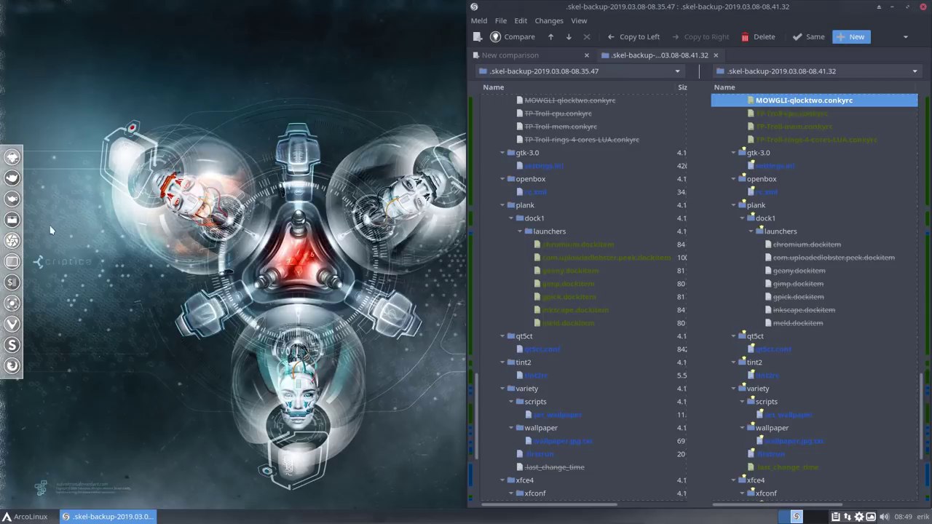
pyautogui.click(16, 220)
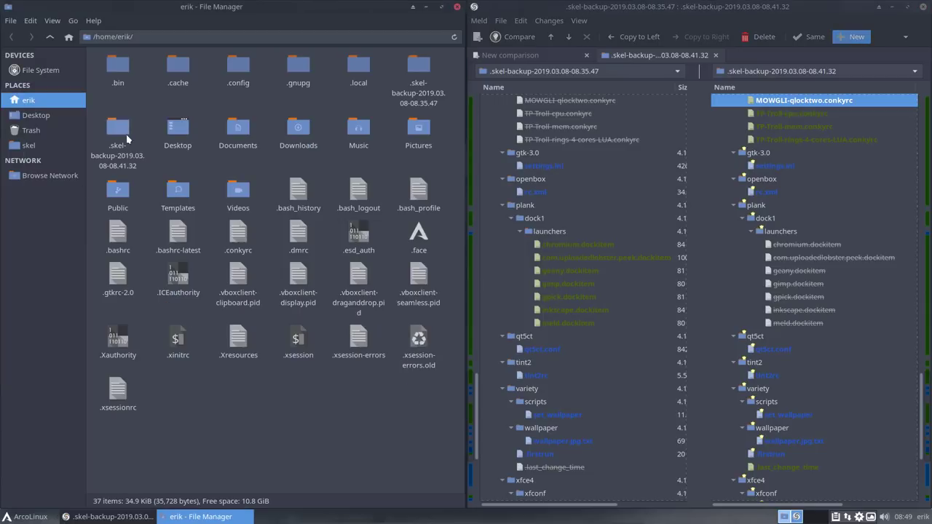
pyautogui.click(239, 67)
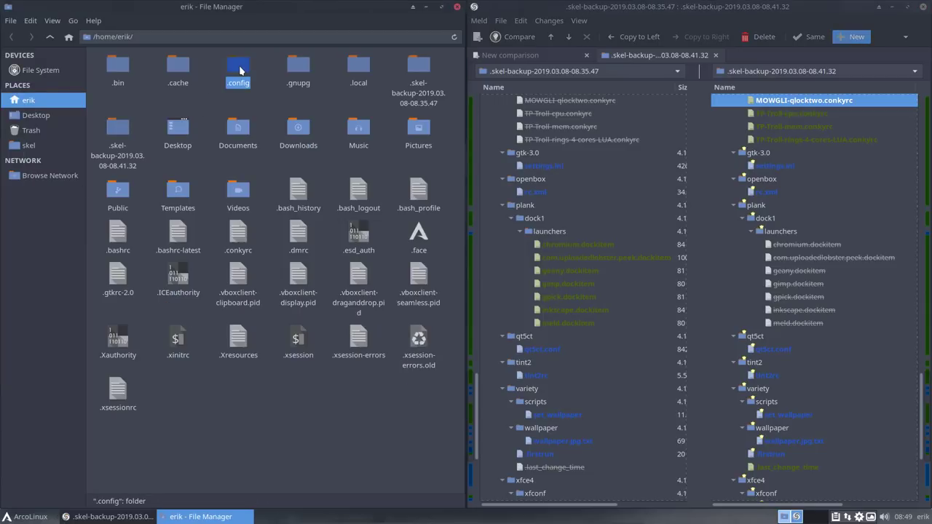
pyautogui.doubleClick(239, 70)
pyautogui.click(239, 188)
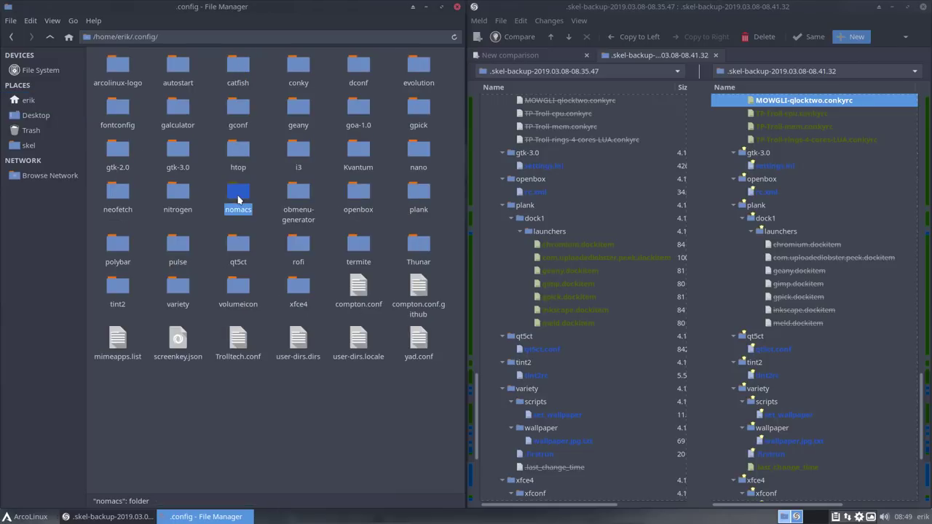
pyautogui.doubleClick(408, 192)
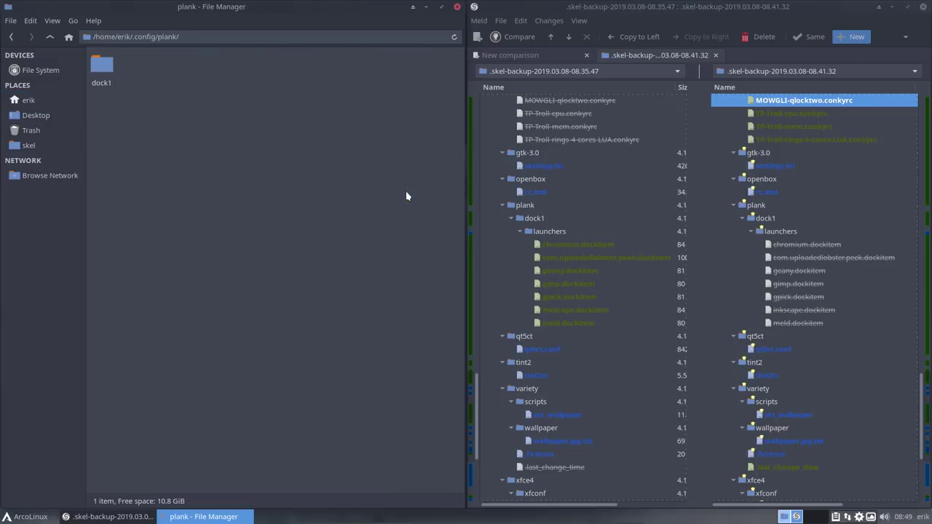
pyautogui.doubleClick(109, 73)
pyautogui.doubleClick(109, 73)
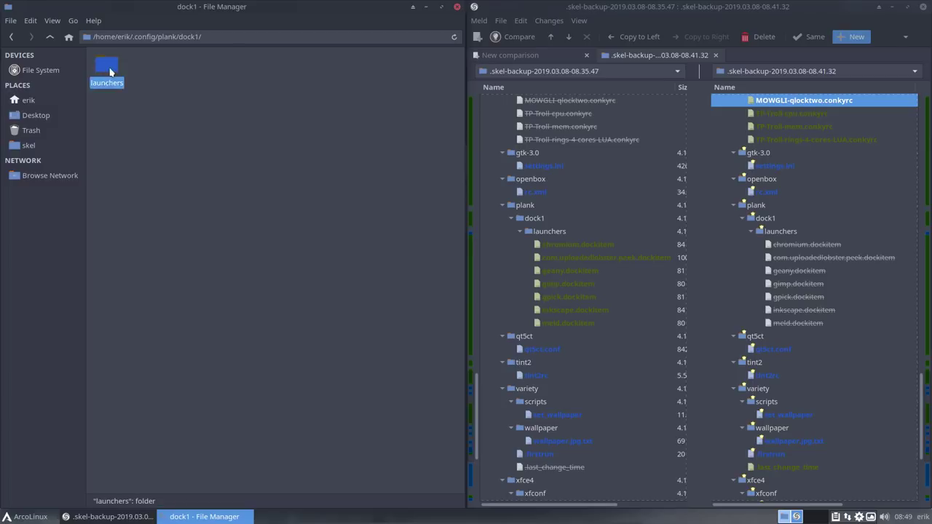
pyautogui.moveTo(109, 217); pyautogui.dragTo(422, 80)
pyautogui.click(287, 229)
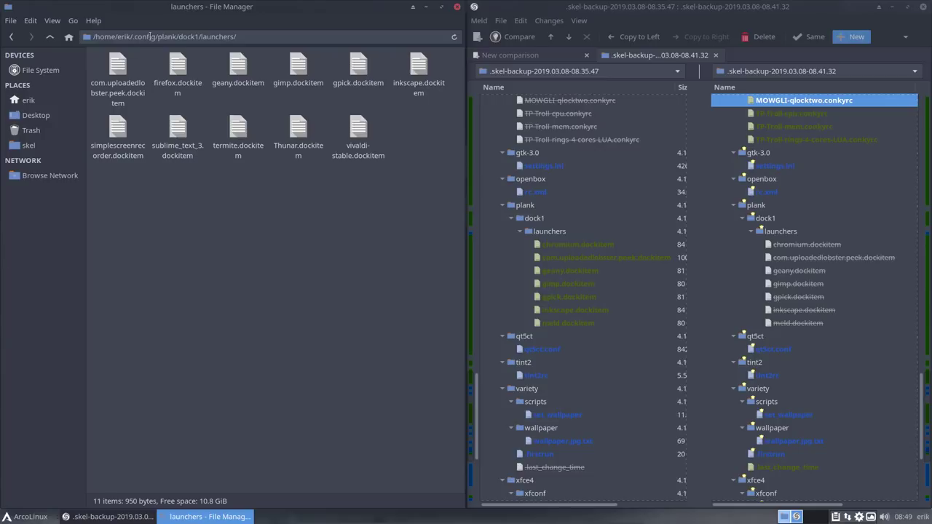
pyautogui.moveTo(168, 6); pyautogui.dragTo(198, 34)
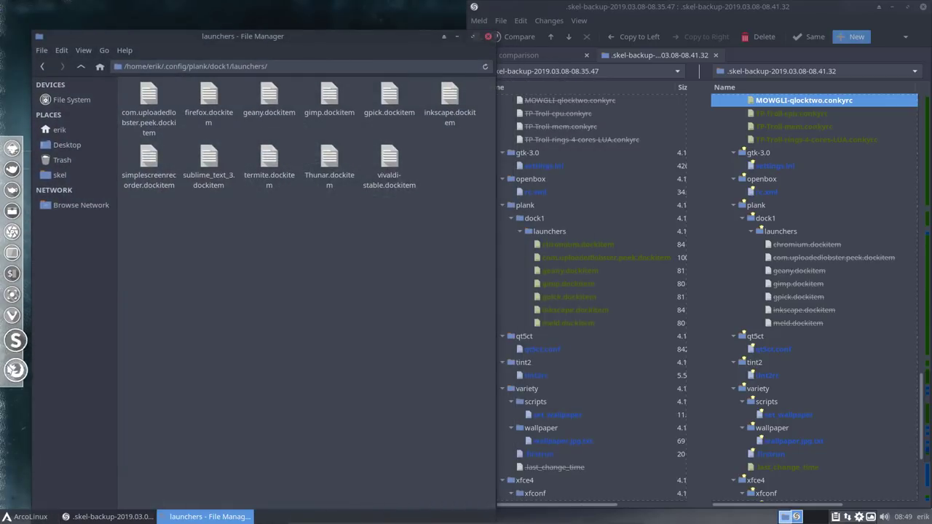
# Step: Drag the Peek, Geany, GIMP, gpick and Inkscape launchers off Plank, leaving six, then close Thunar
pyautogui.moveTo(13, 150); pyautogui.dragTo(252, 229)
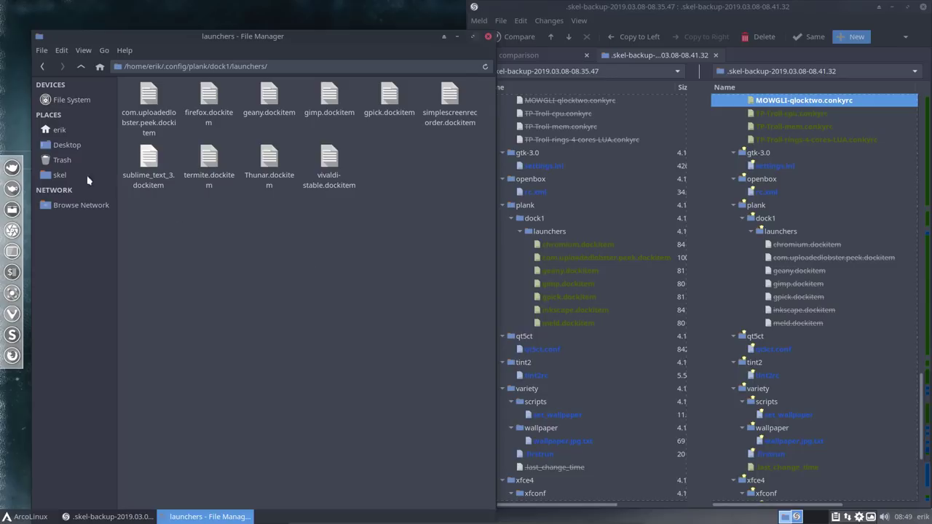
pyautogui.moveTo(12, 167); pyautogui.dragTo(157, 254)
pyautogui.moveTo(13, 222); pyautogui.dragTo(115, 225)
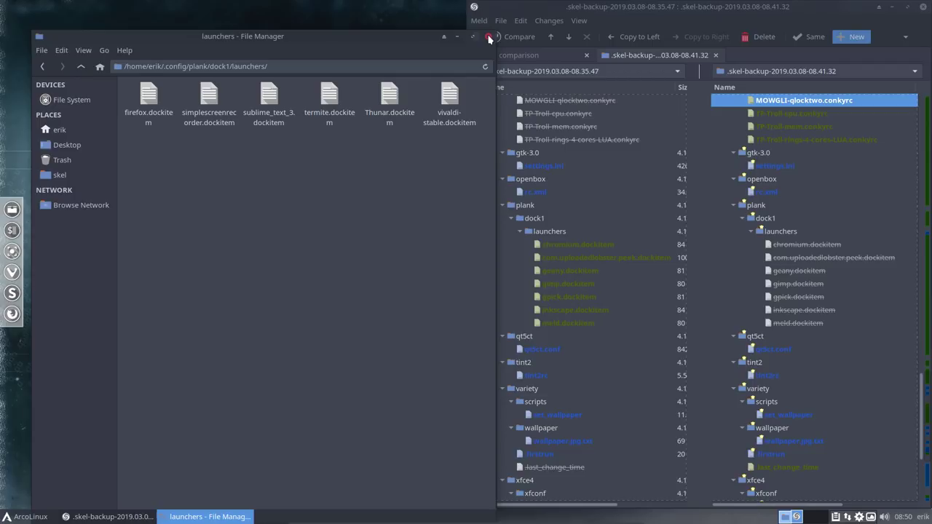
pyautogui.click(489, 37)
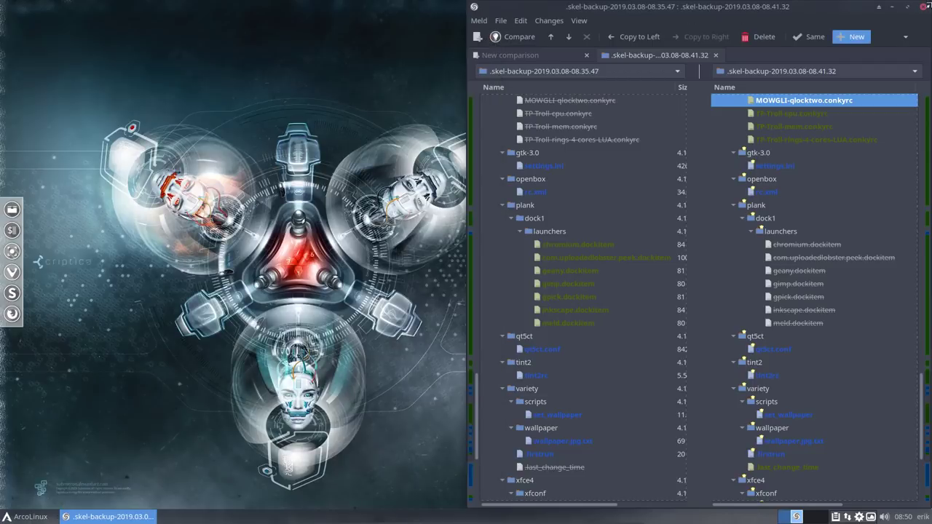
# Step: Close Meld, restart from the log out dialog, and boot ArcoLinux immediately at GRUB
pyautogui.click(924, 8)
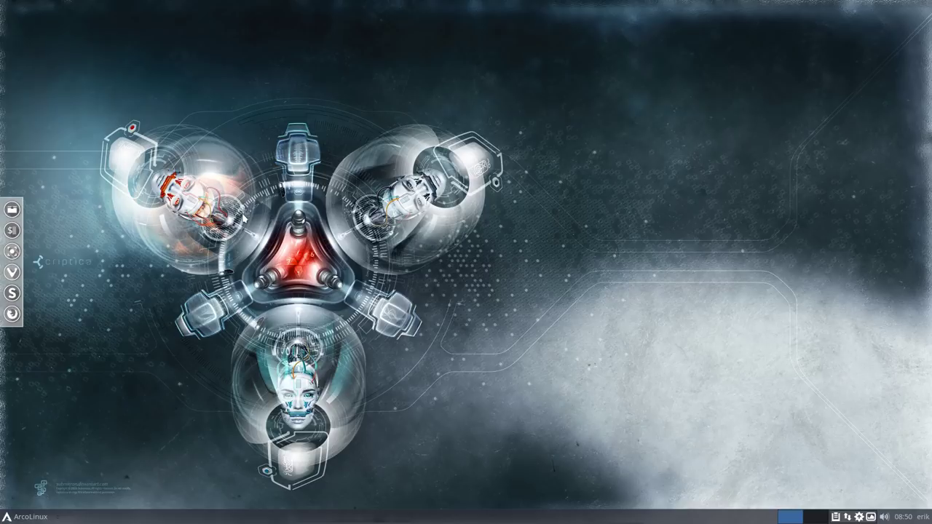
pyautogui.click(33, 517)
pyautogui.click(66, 501)
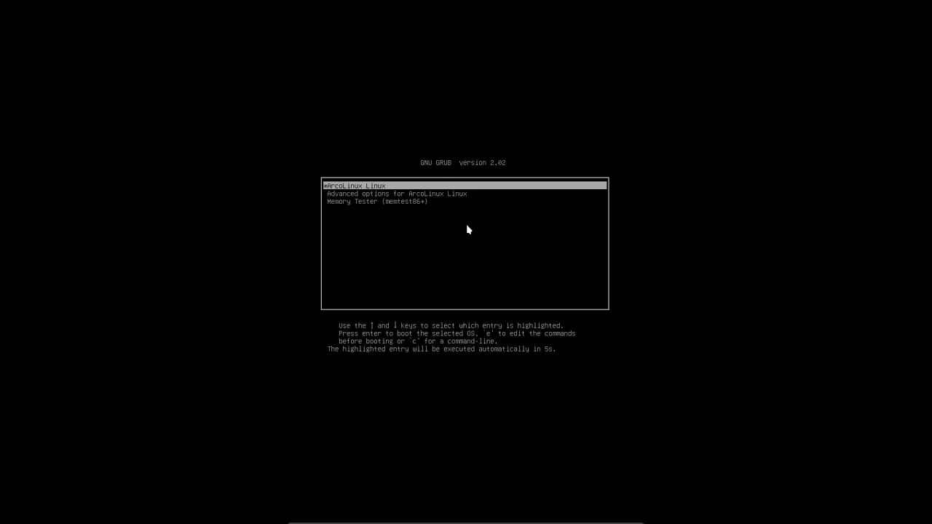
pyautogui.press('Return')
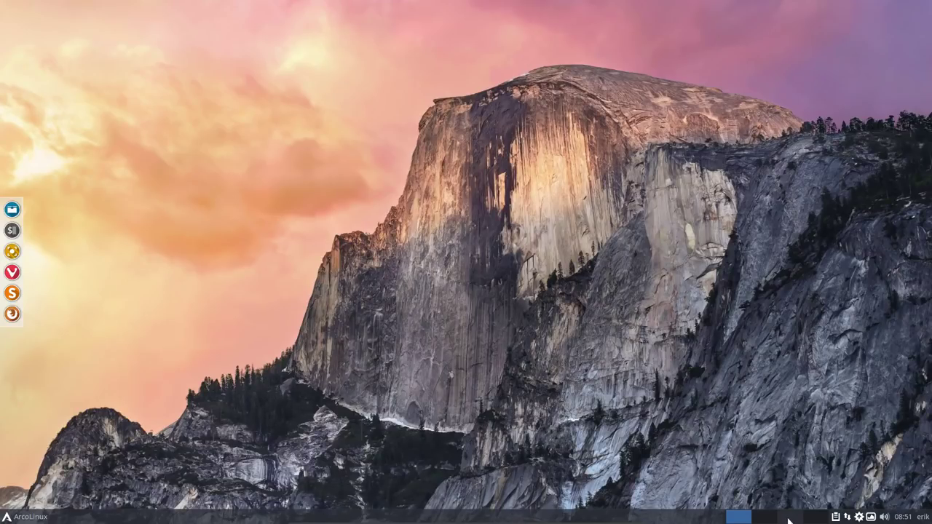
pyautogui.click(766, 519)
pyautogui.click(790, 518)
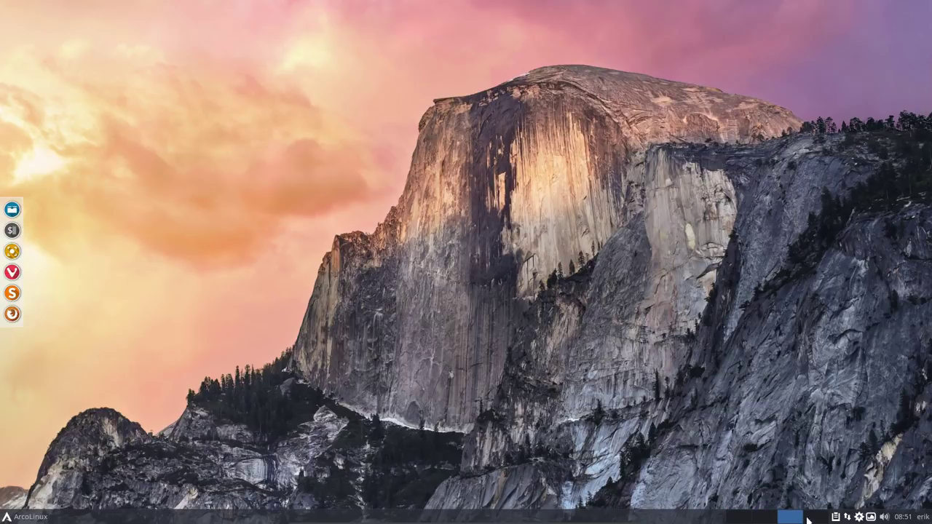
pyautogui.click(817, 518)
pyautogui.click(787, 520)
pyautogui.click(765, 519)
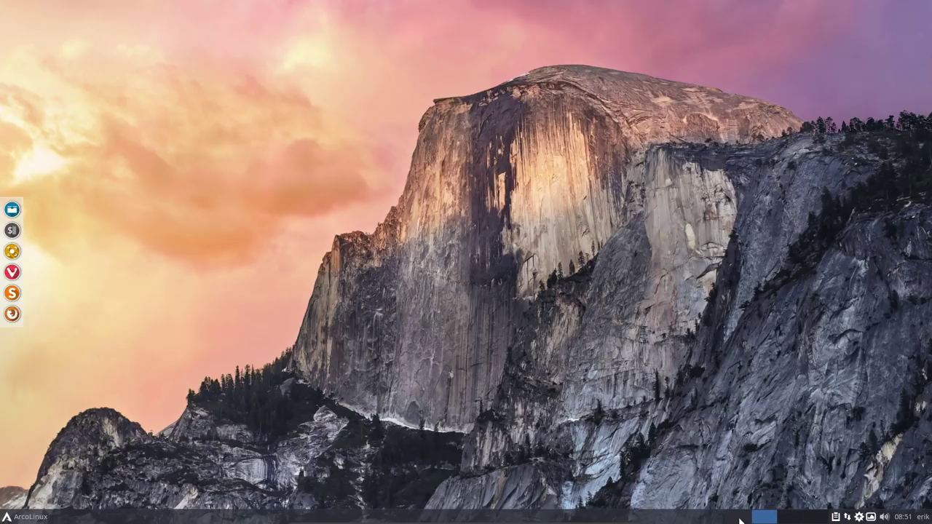
pyautogui.click(739, 519)
pyautogui.rightClick(739, 520)
pyautogui.moveTo(740, 519)
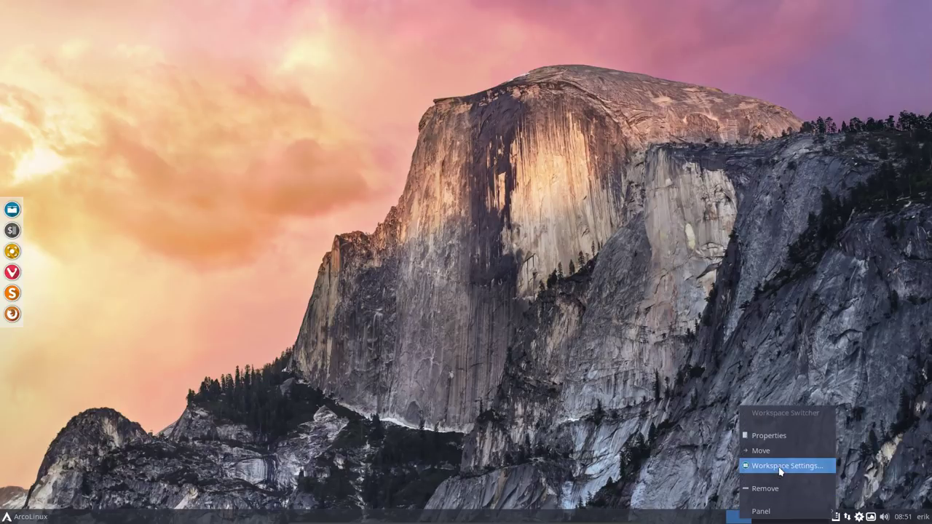
pyautogui.click(779, 467)
pyautogui.click(504, 229)
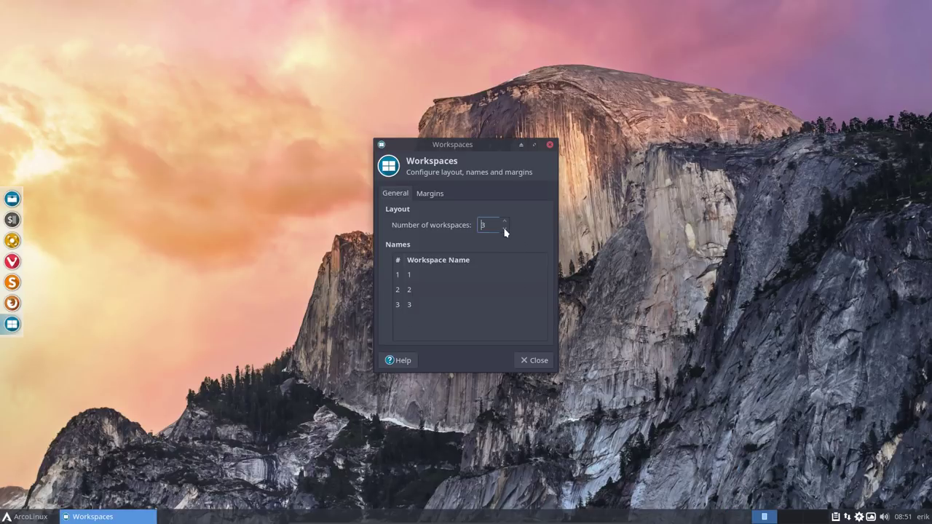
pyautogui.click(504, 229)
pyautogui.click(504, 221)
pyautogui.click(504, 222)
pyautogui.click(539, 360)
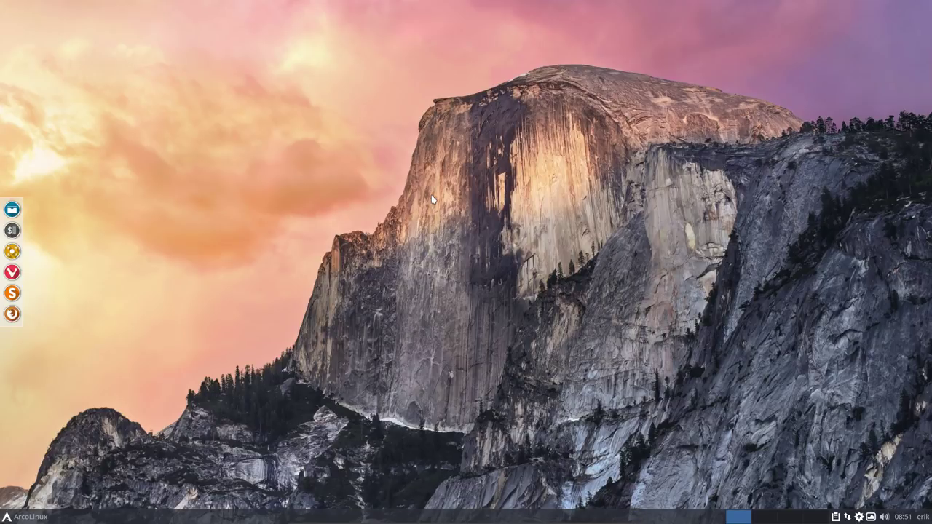
# Step: Run pksyua in Termite, authorise with sudo, accept all 10 AUR updates and skip diffs, window top-right
pyautogui.hotkey('ctrl', 'alt', 't')
pyautogui.write('pksyua')
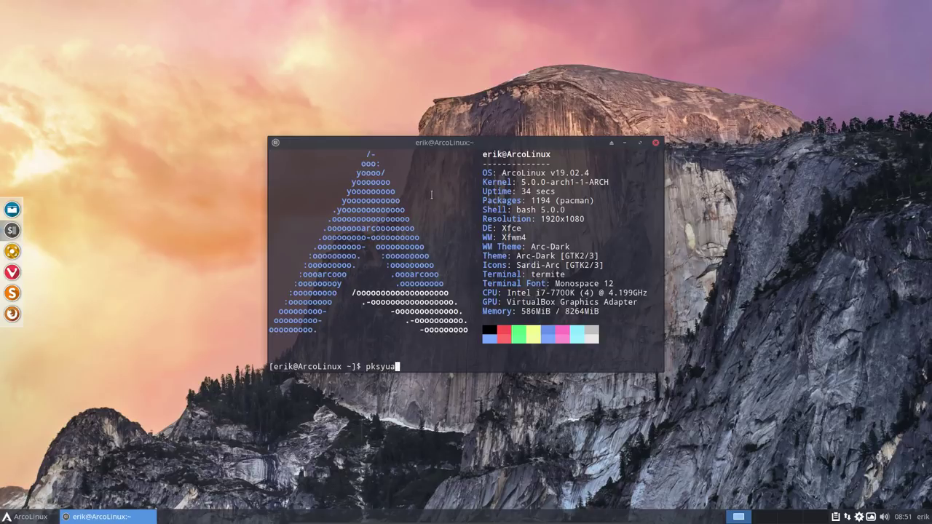
pyautogui.press('Return')
pyautogui.press('Return')
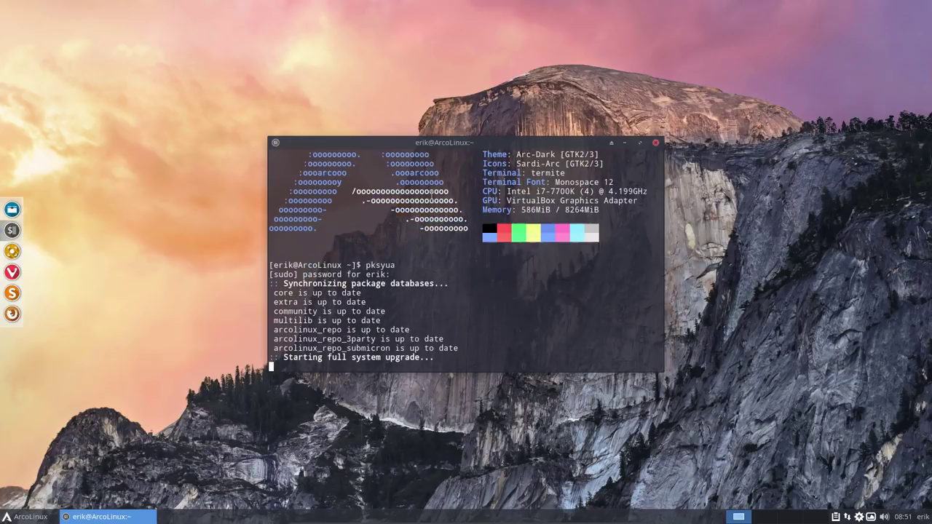
pyautogui.press('Return')
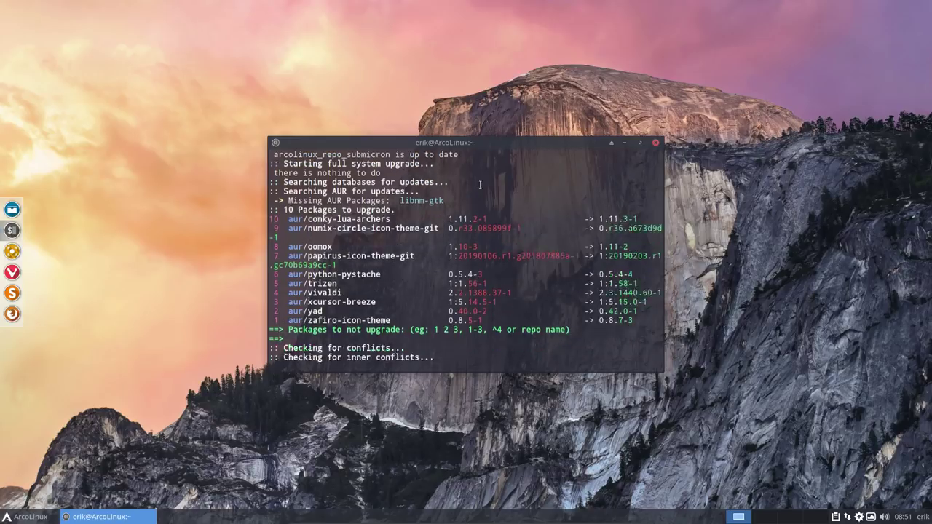
pyautogui.press('Return')
pyautogui.press('Return')
pyautogui.press('Return')
pyautogui.moveTo(527, 140); pyautogui.dragTo(726, 2)
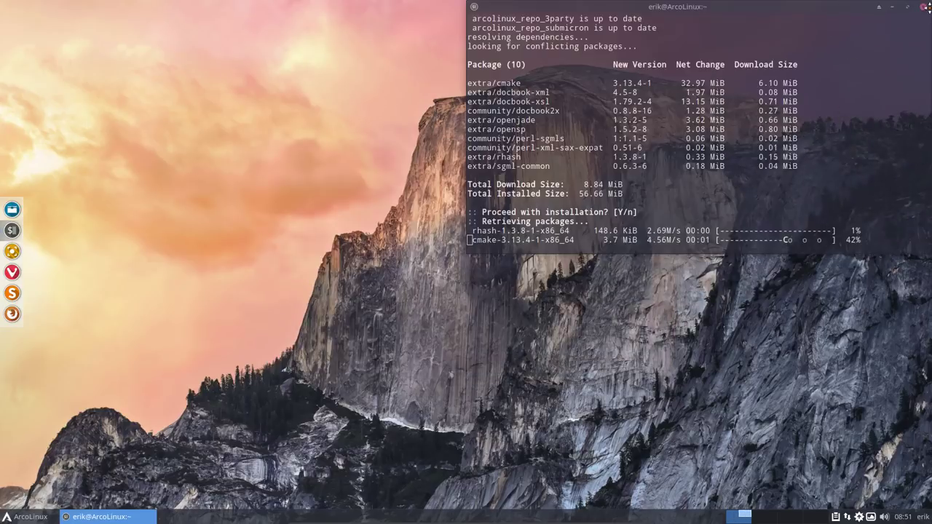
pyautogui.scroll(8, 682, 109)
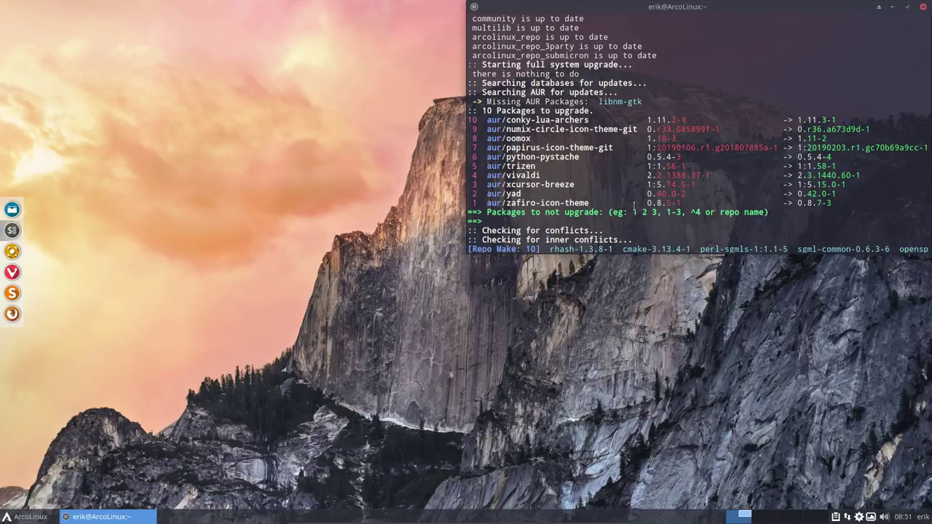
pyautogui.press('Return')
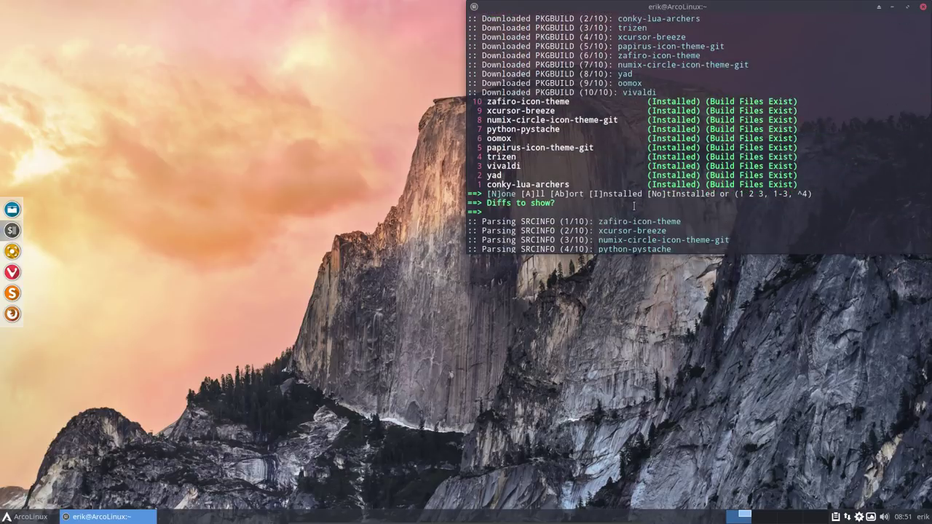
# Step: Launch Vivaldi from the dock to the ArcoLinux Editions page
pyautogui.click(48, 515)
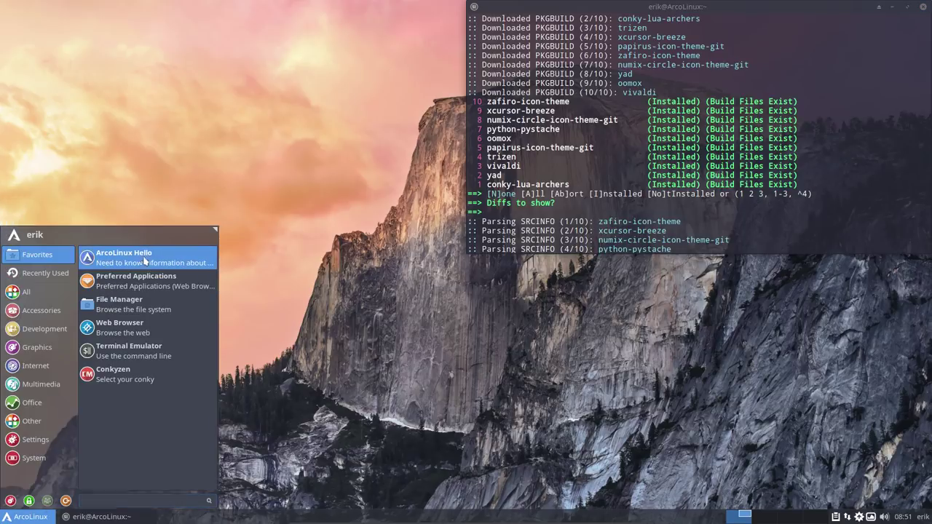
pyautogui.click(457, 256)
pyautogui.click(12, 272)
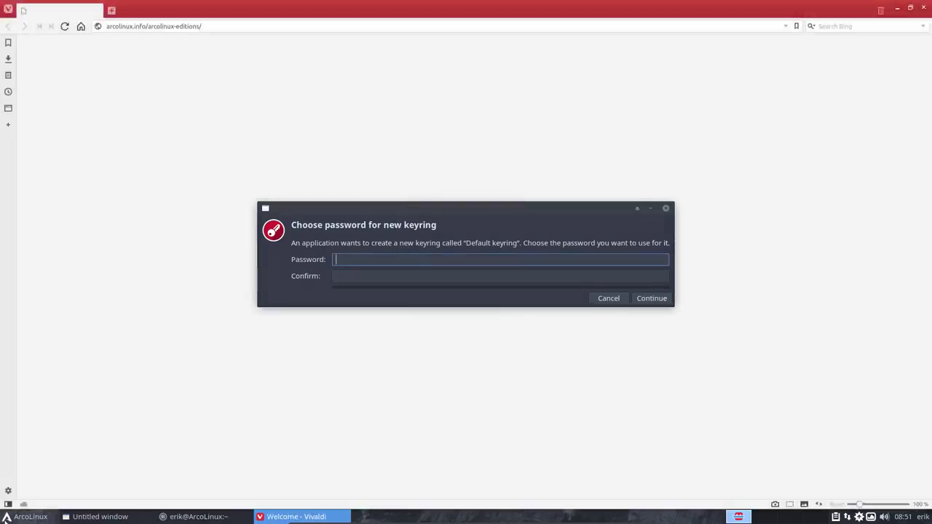
# Step: Open the file manager, create the default keyring with a blank password, hide hidden files, close it
pyautogui.click(26, 516)
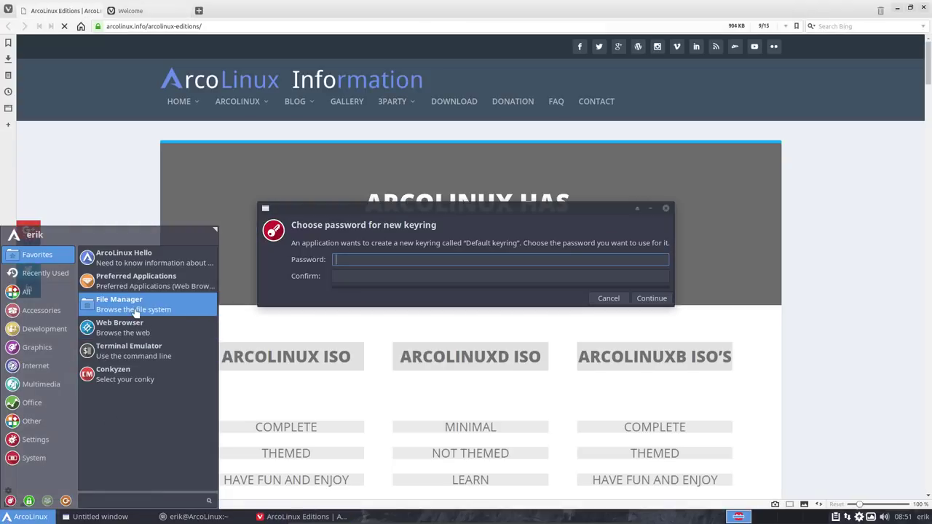
pyautogui.click(134, 312)
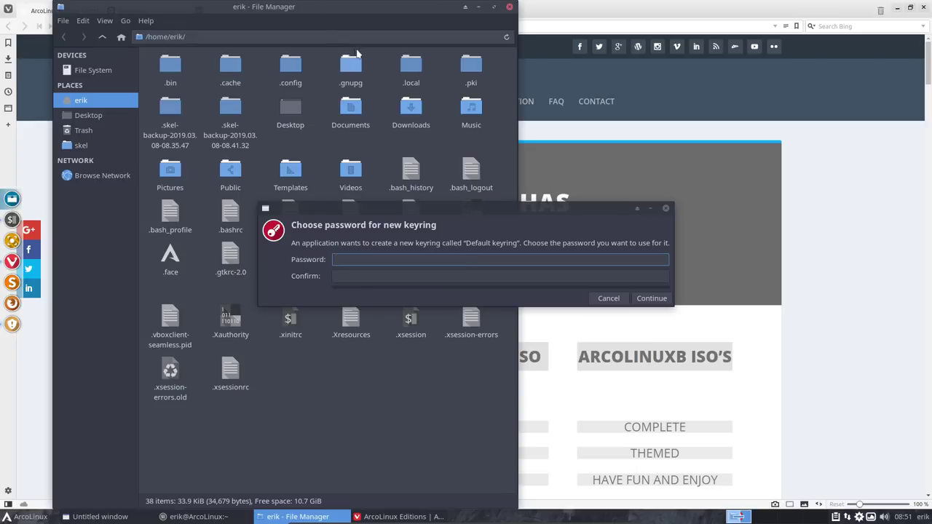
pyautogui.click(652, 297)
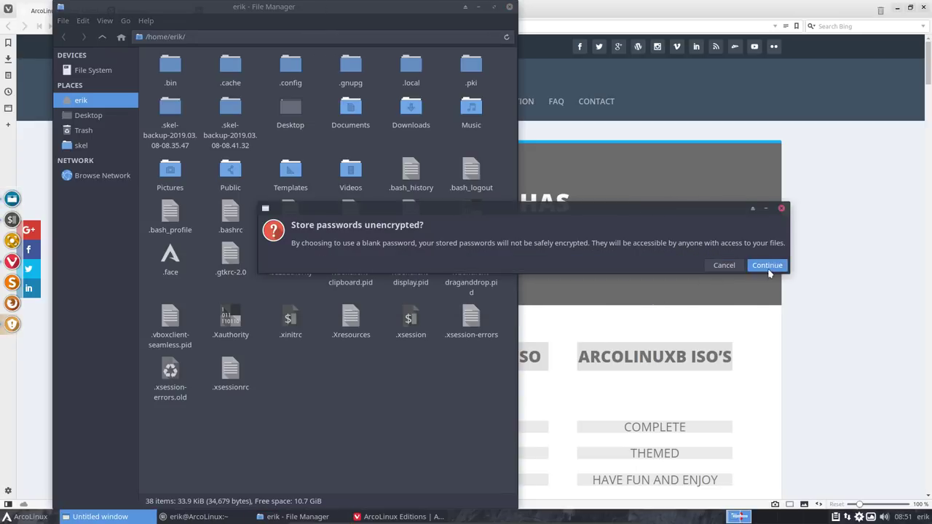
pyautogui.click(768, 271)
pyautogui.hotkey('ctrl', 'h')
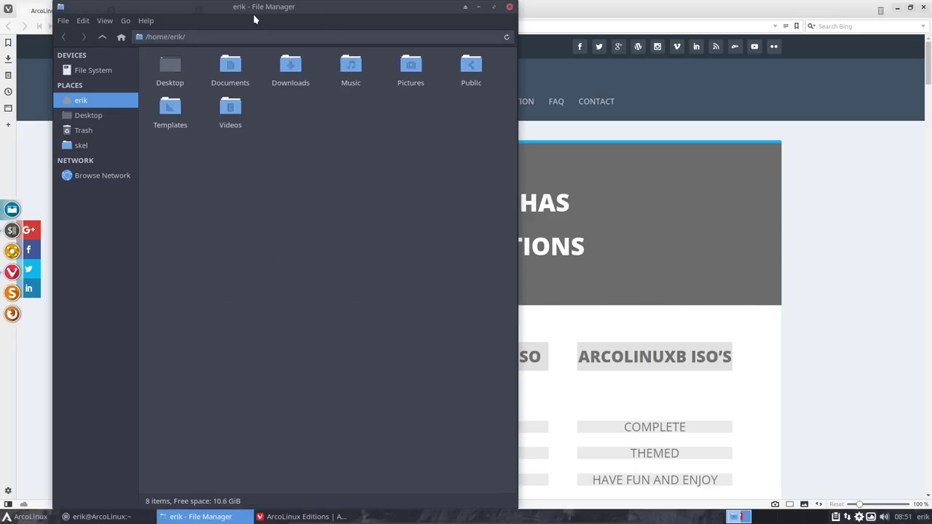
pyautogui.moveTo(284, 5); pyautogui.dragTo(340, 93)
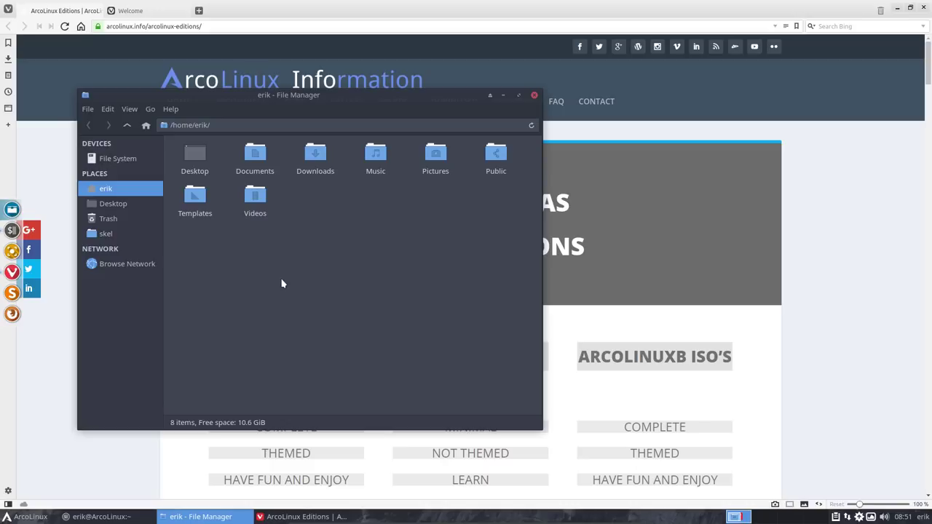
pyautogui.click(535, 96)
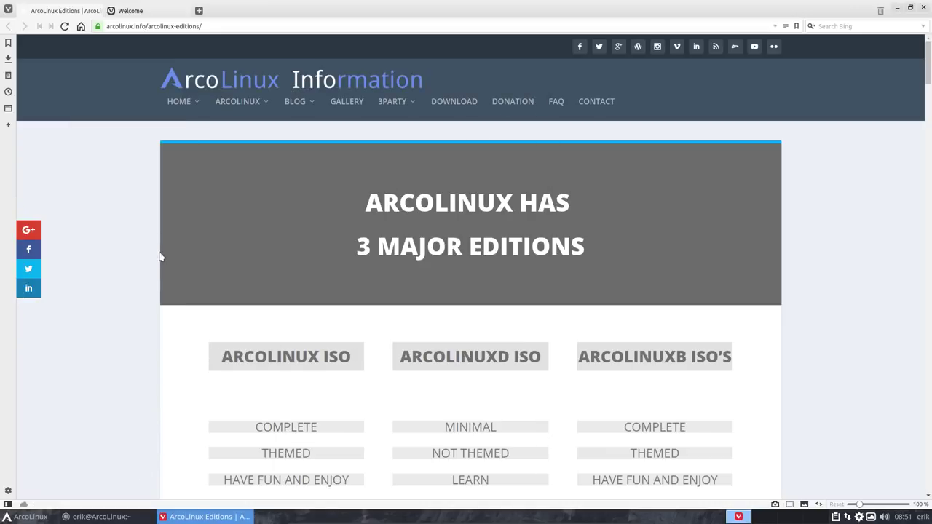
# Step: Browse arcolinux.com's Fixes posts, then go to arcolinuxd.com via the HOME dropdown
pyautogui.moveTo(182, 110)
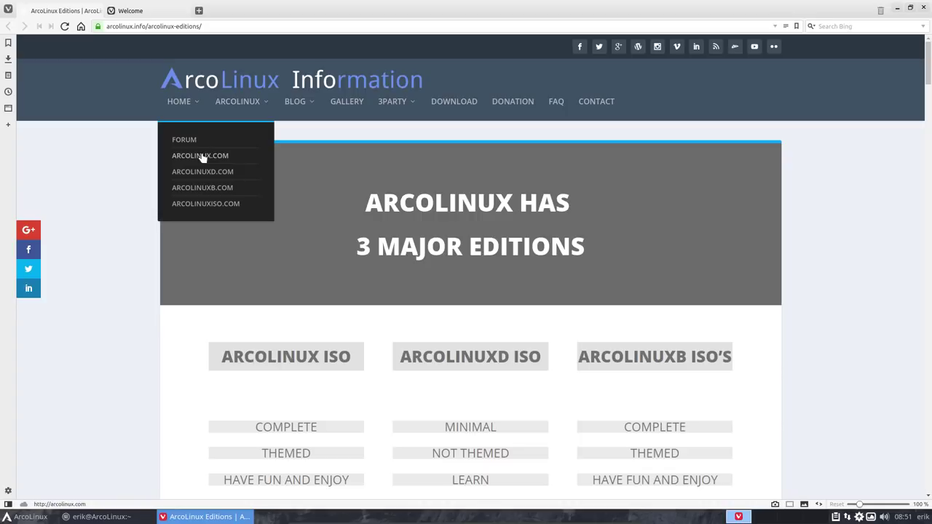
pyautogui.click(202, 159)
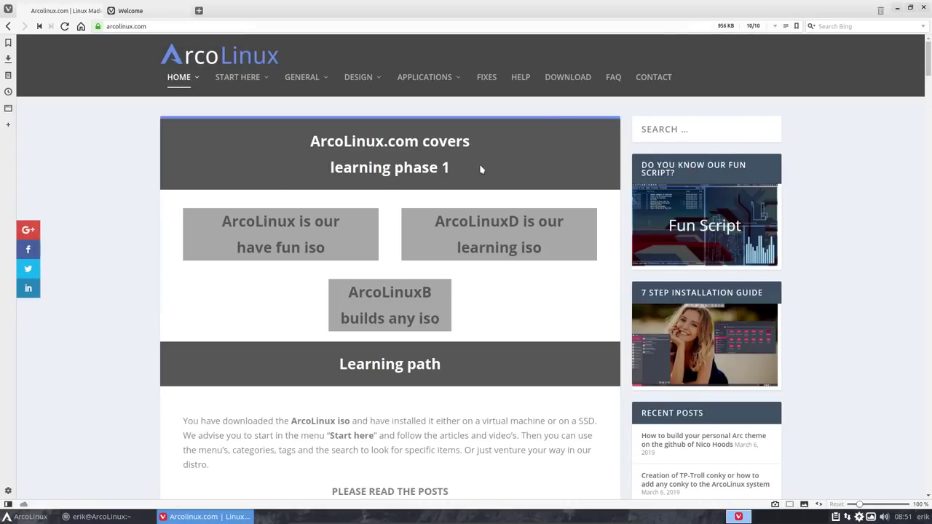
pyautogui.click(487, 78)
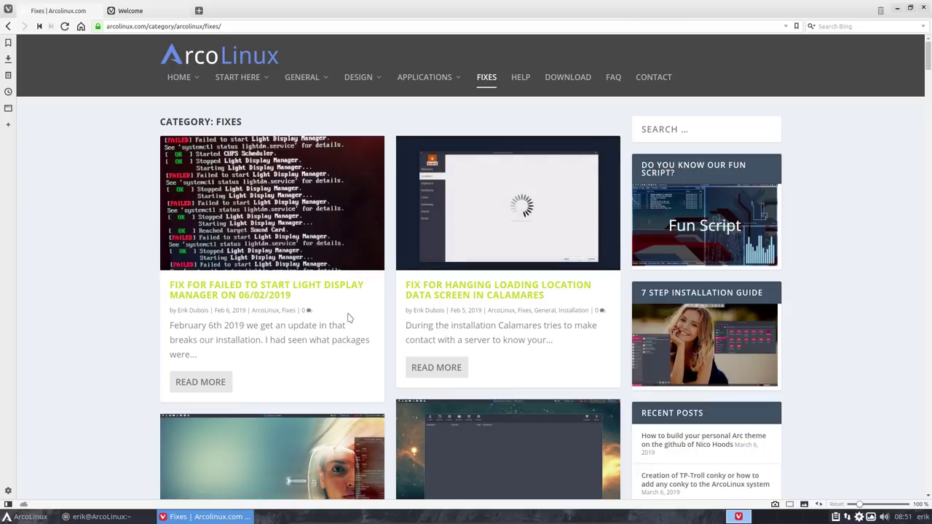
pyautogui.scroll(-2, 348, 317)
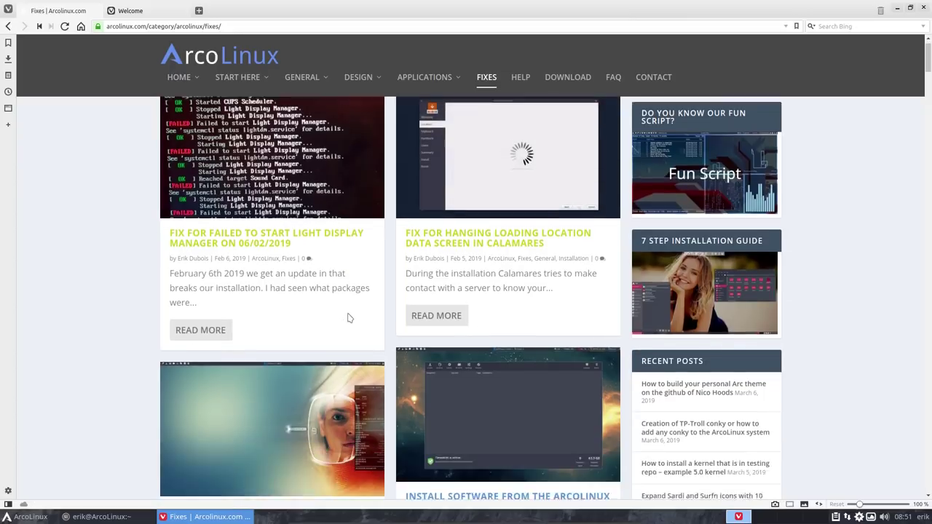
pyautogui.scroll(-2, 348, 318)
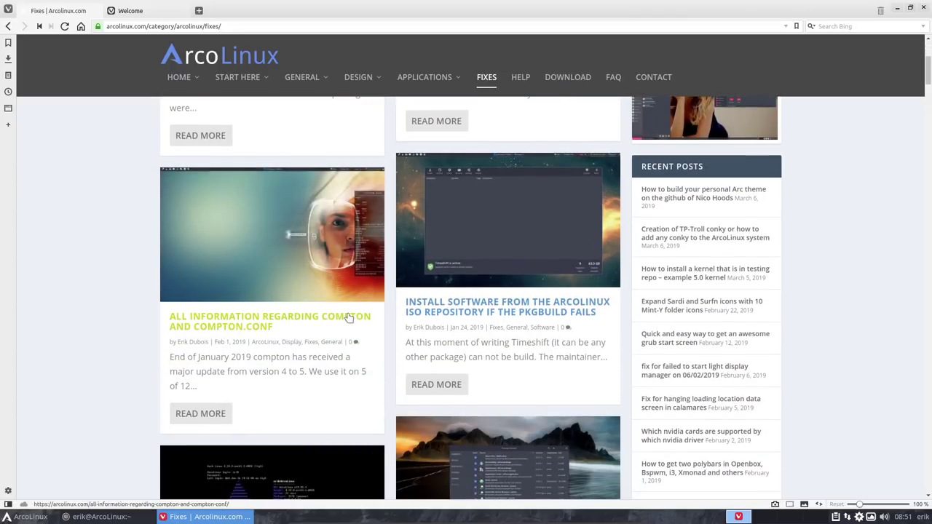
pyautogui.scroll(-1, 348, 318)
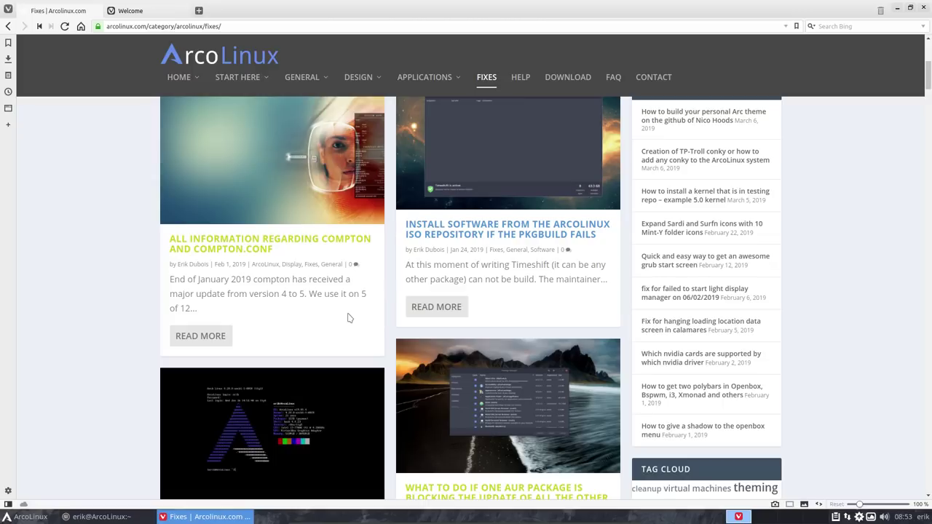
pyautogui.scroll(-5, 348, 318)
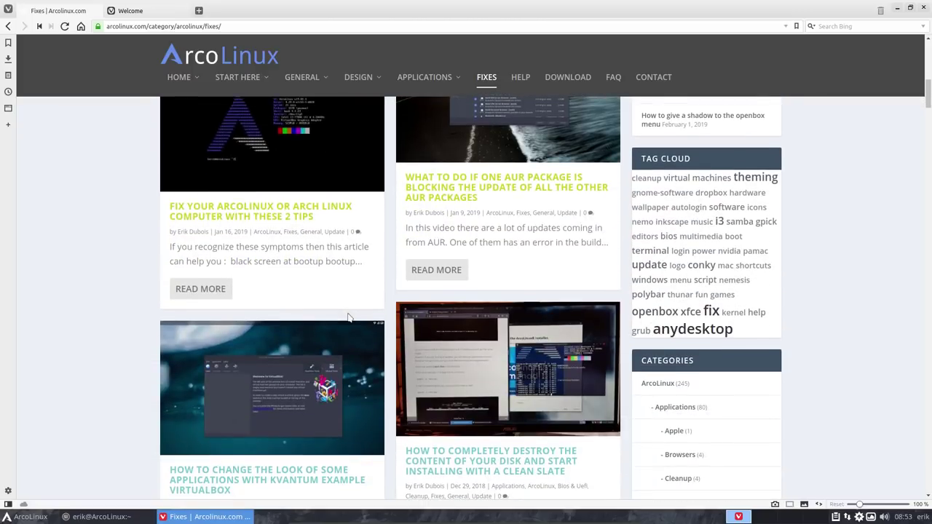
pyautogui.moveTo(195, 90)
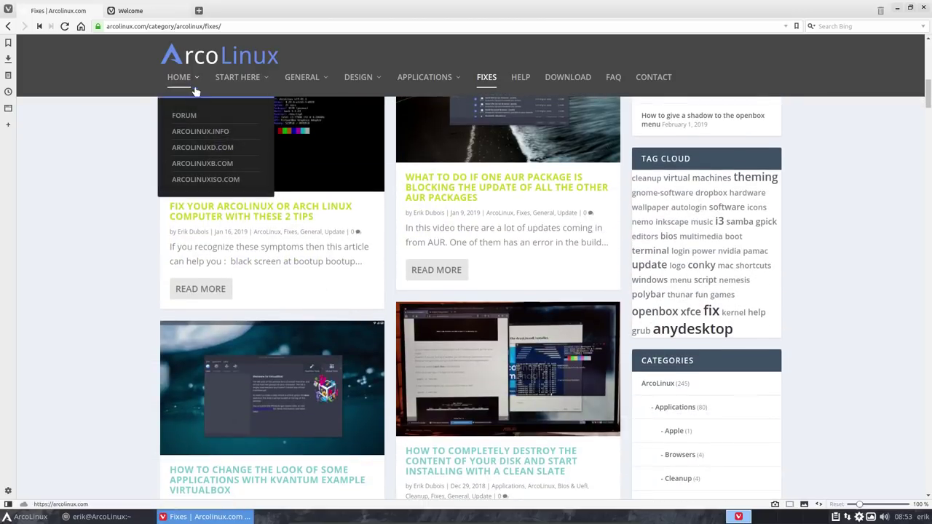
pyautogui.click(210, 150)
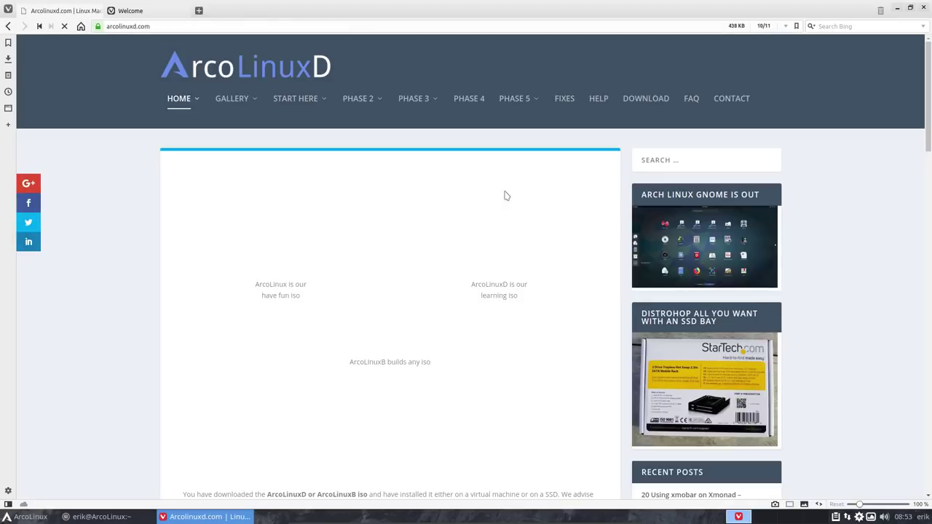
pyautogui.click(564, 99)
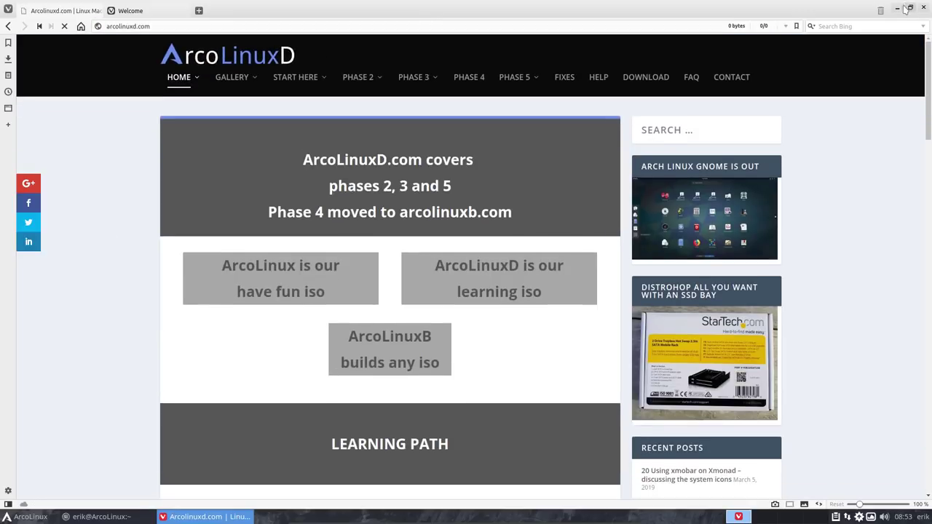
pyautogui.click(897, 8)
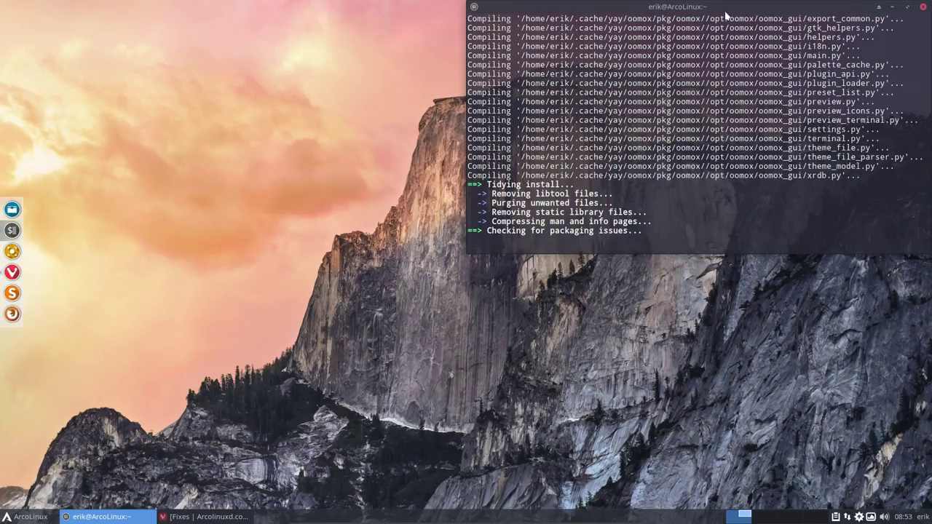
pyautogui.moveTo(722, 12); pyautogui.dragTo(931, 1)
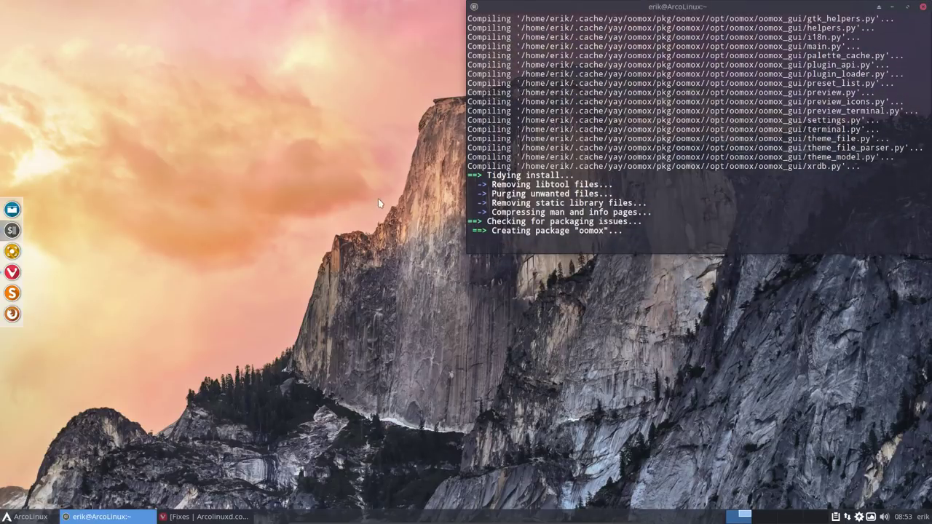
pyautogui.click(294, 203)
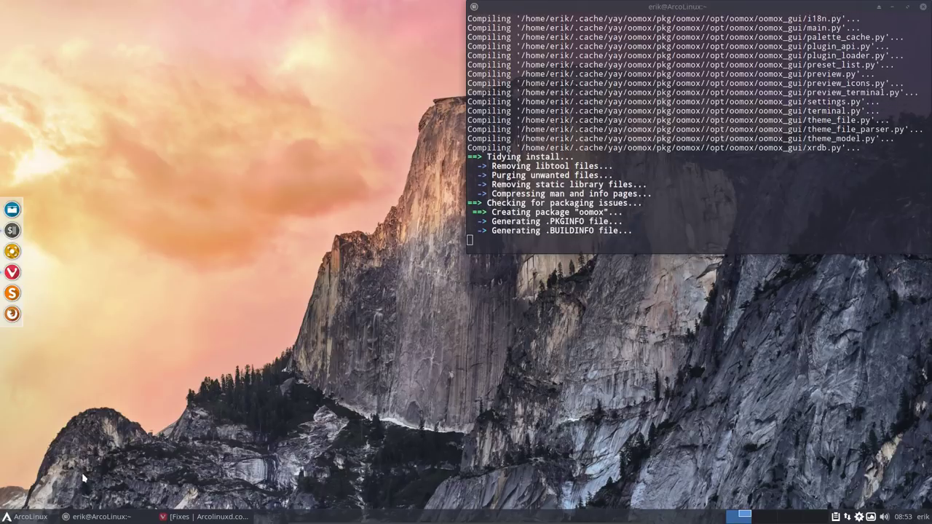
pyautogui.click(33, 516)
pyautogui.click(44, 458)
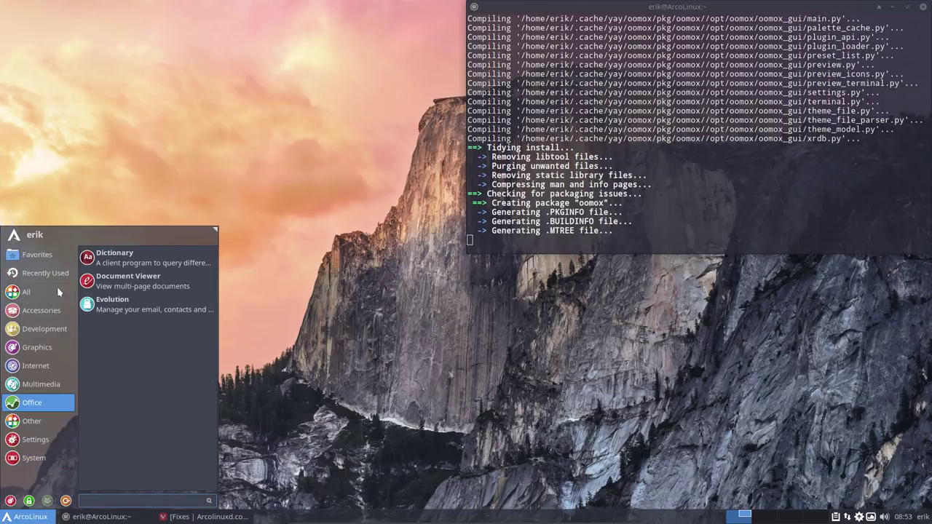
pyautogui.click(160, 170)
# Step: Open a new Thunar window at home, show hidden files, and enter ~/.bin, moving it top-left
pyautogui.rightClick(111, 216)
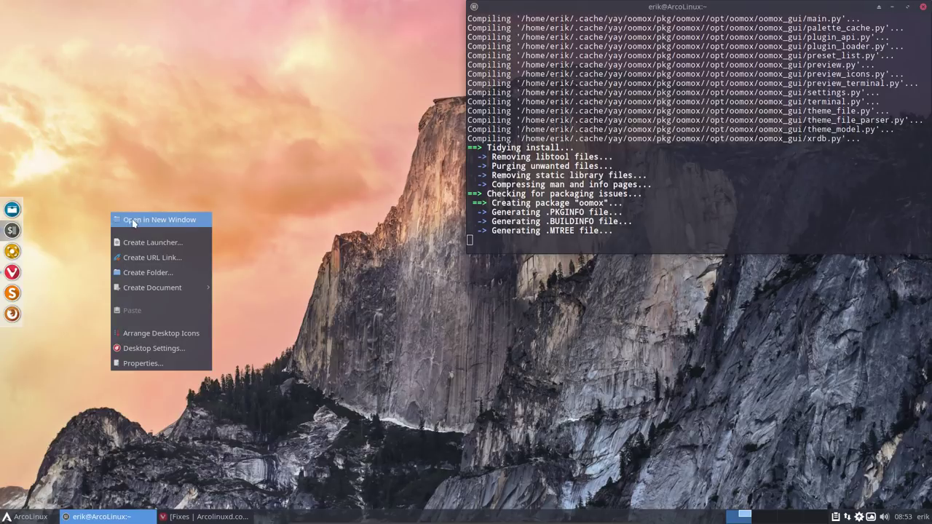
pyautogui.click(131, 220)
pyautogui.click(99, 268)
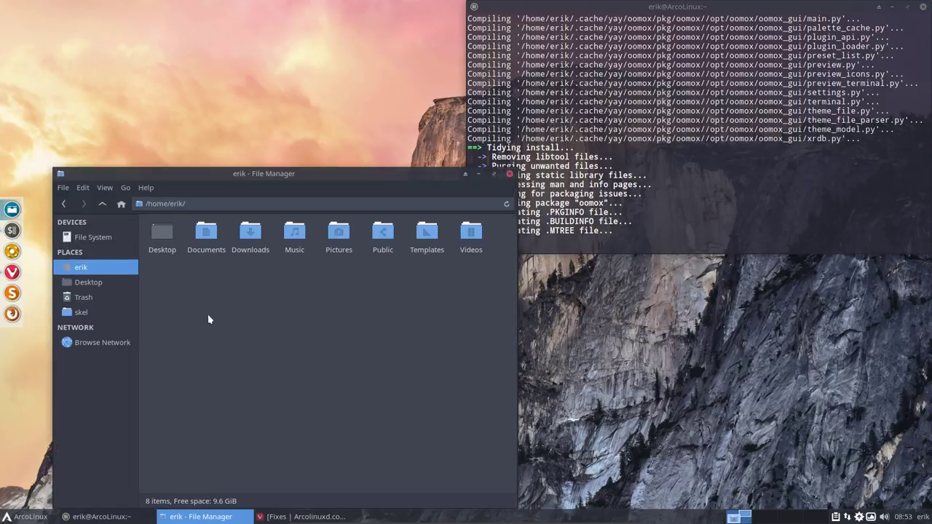
pyautogui.hotkey('ctrl', 'h')
pyautogui.click(177, 230)
pyautogui.doubleClick(177, 230)
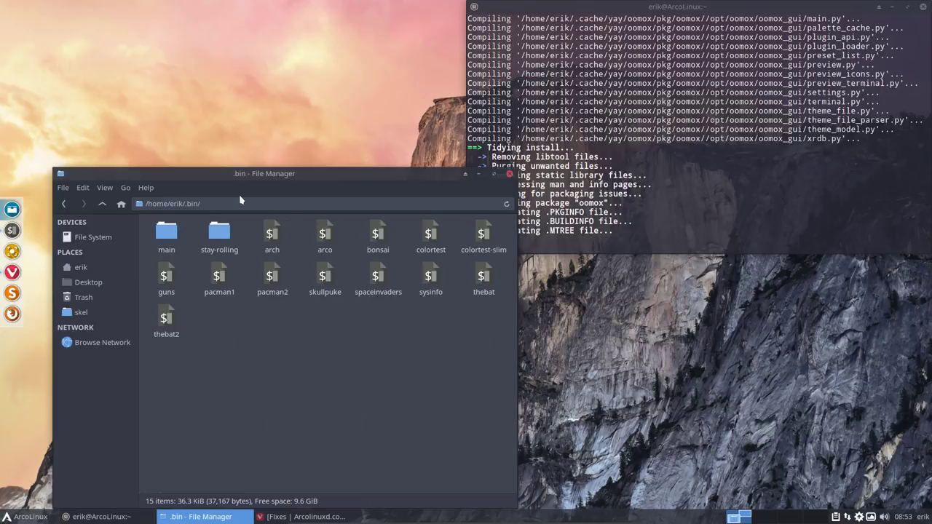
pyautogui.moveTo(262, 177); pyautogui.dragTo(210, 85)
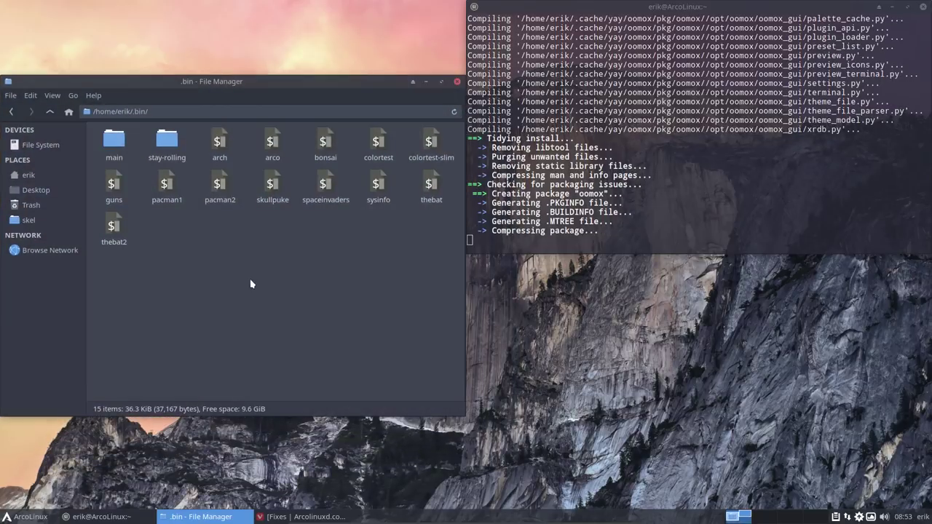
pyautogui.rightClick(251, 283)
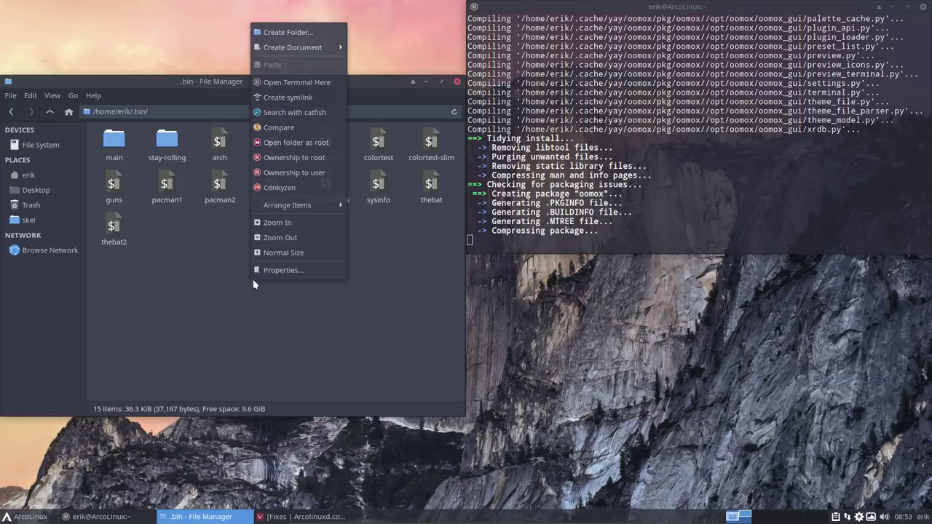
pyautogui.click(324, 280)
# Step: Open a terminal in the .bin folder and run the bonsai script
pyautogui.rightClick(313, 294)
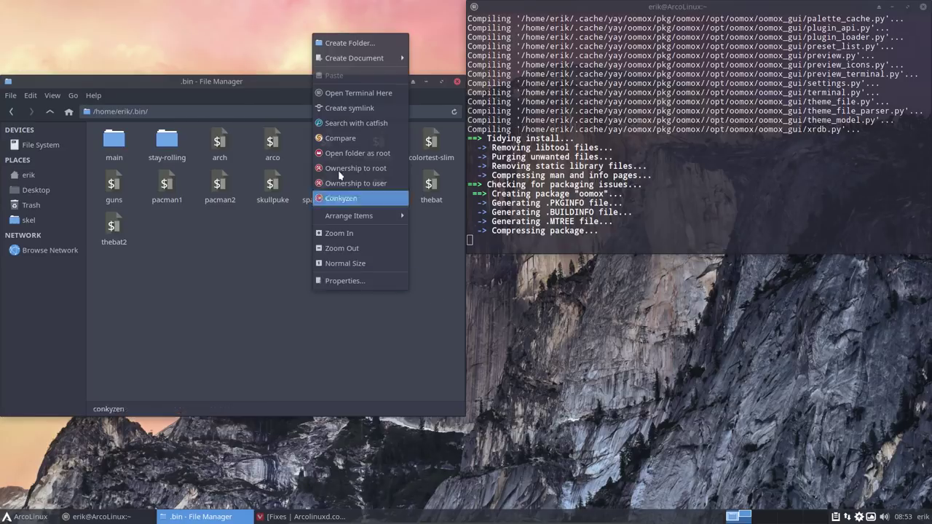
pyautogui.click(359, 93)
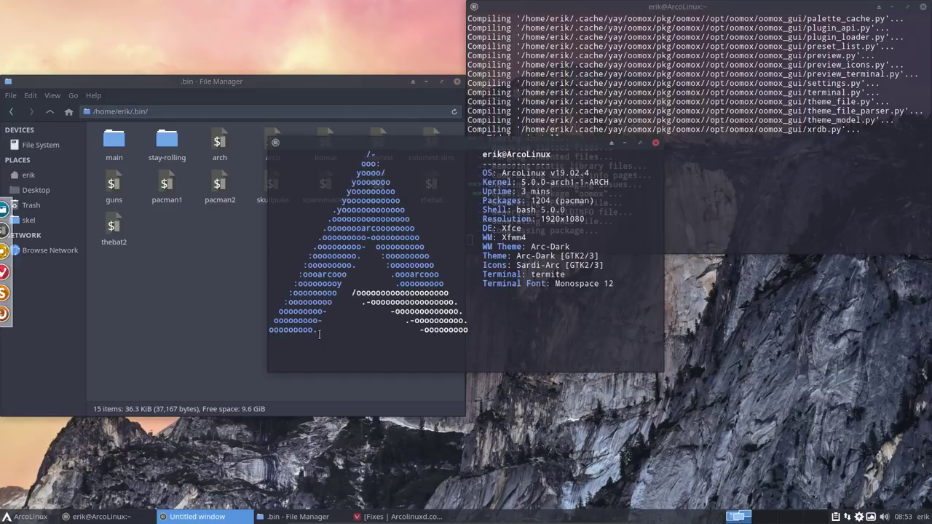
pyautogui.write('bons')
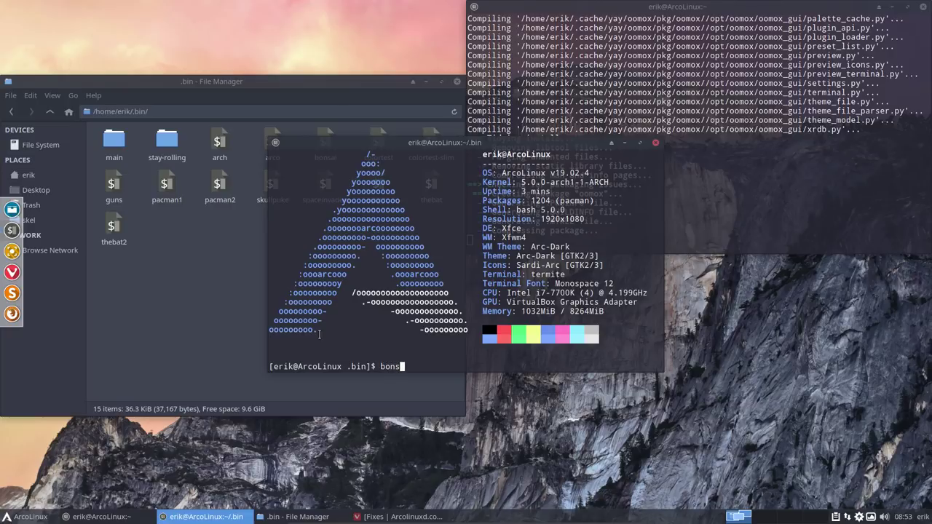
pyautogui.write('ari')
pyautogui.press('Return')
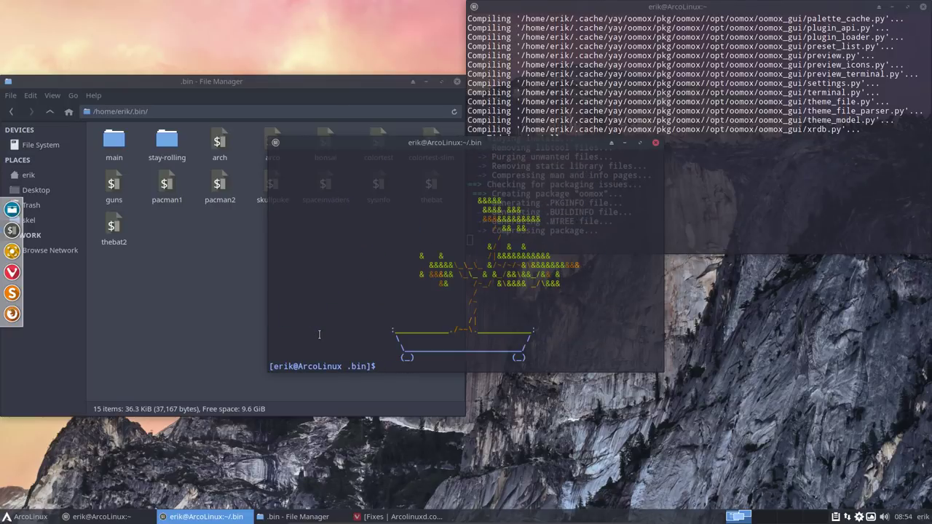
# Step: Rerun bonsai twice for fresh trees and move the terminal window down and left
pyautogui.press('Up')
pyautogui.press('Return')
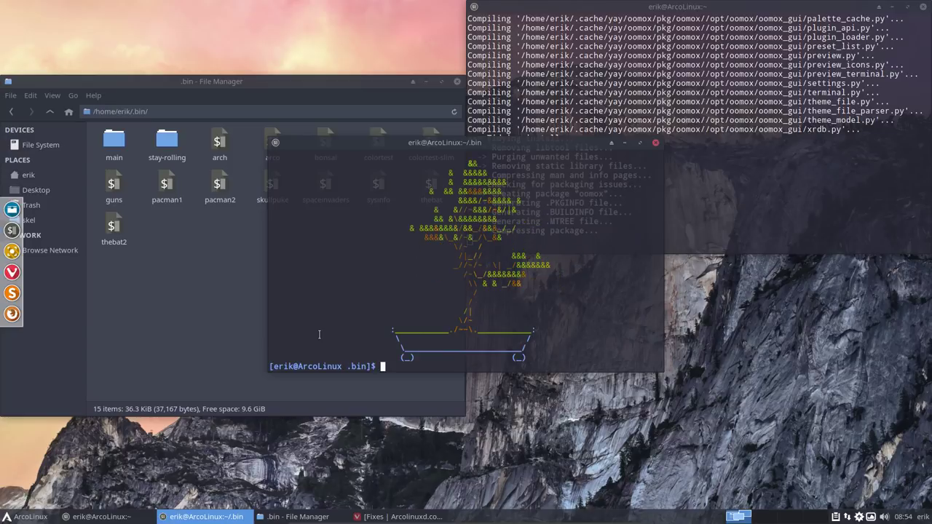
pyautogui.press('Up')
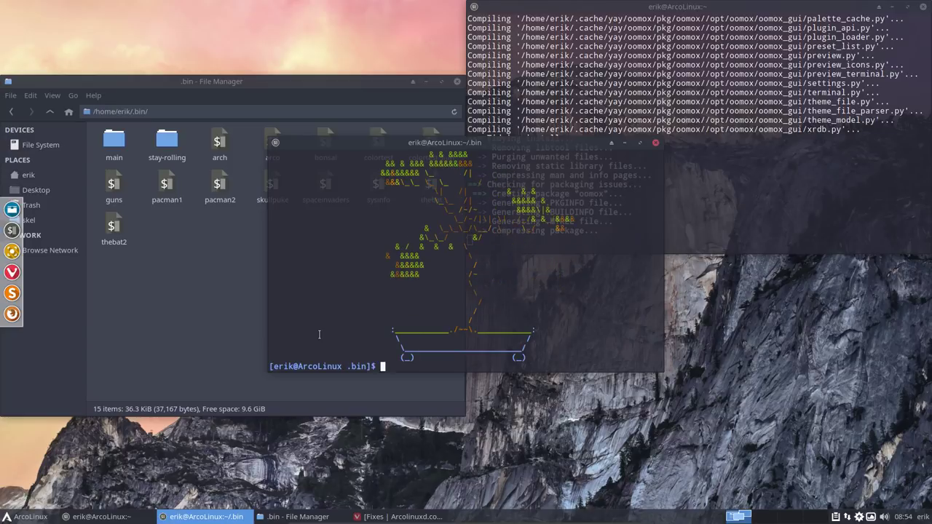
pyautogui.press('Return')
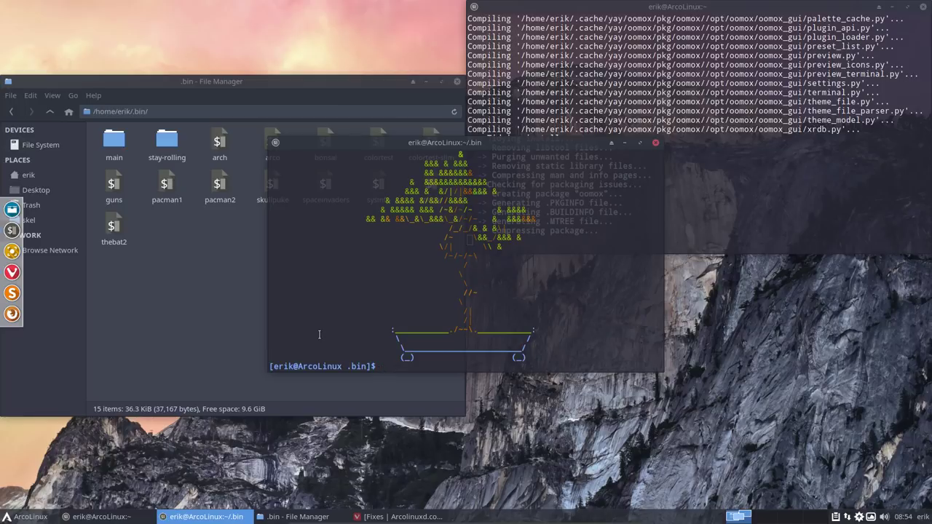
pyautogui.moveTo(554, 146); pyautogui.dragTo(465, 255)
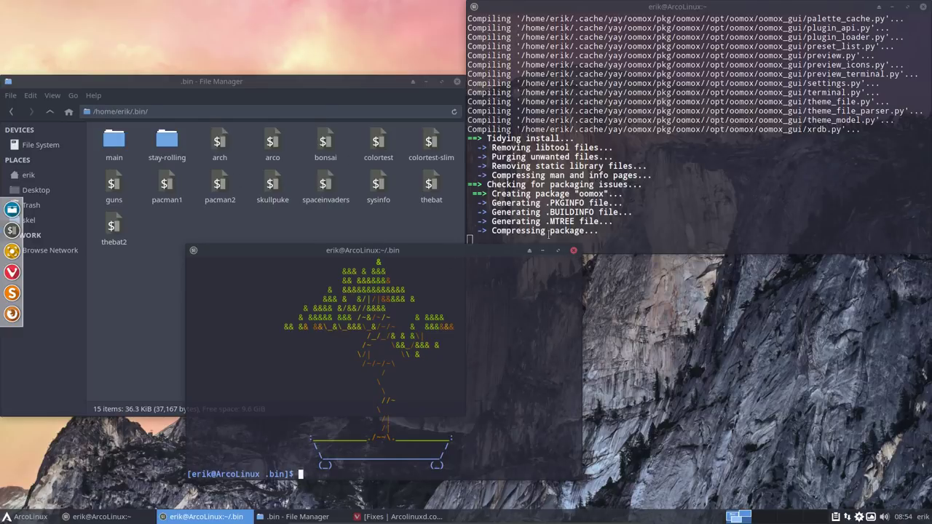
# Step: Close the bonsai terminal and open stay-rolling-v1.sh from stay-rolling/19.2-to-19.3
pyautogui.click(573, 249)
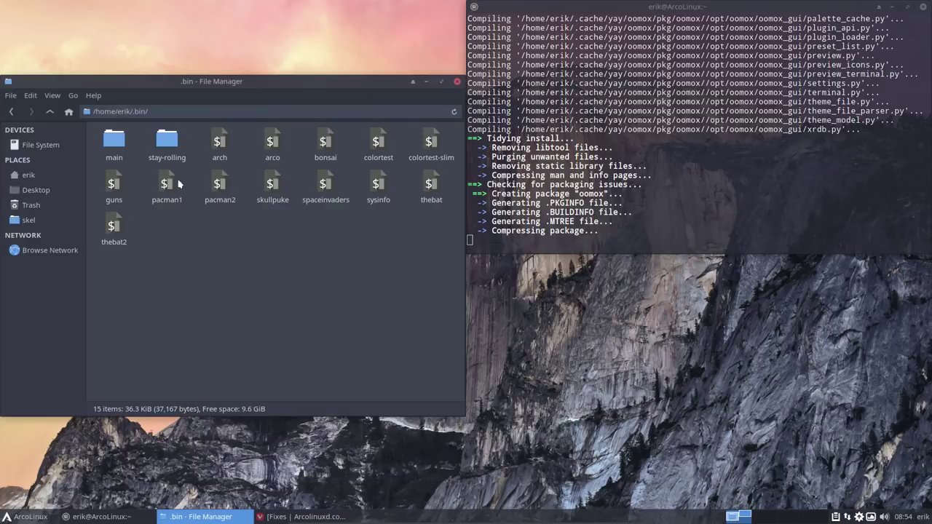
pyautogui.click(169, 143)
pyautogui.doubleClick(168, 143)
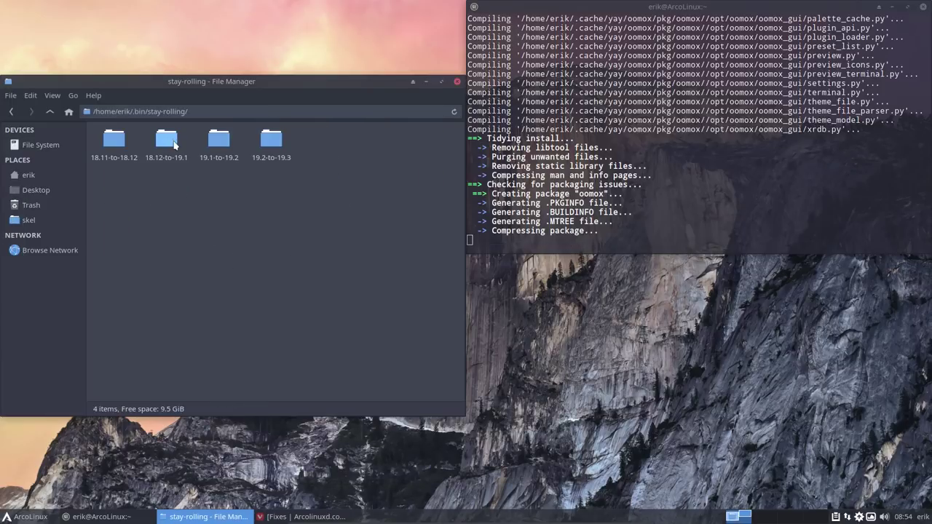
pyautogui.moveTo(256, 81); pyautogui.dragTo(277, 86)
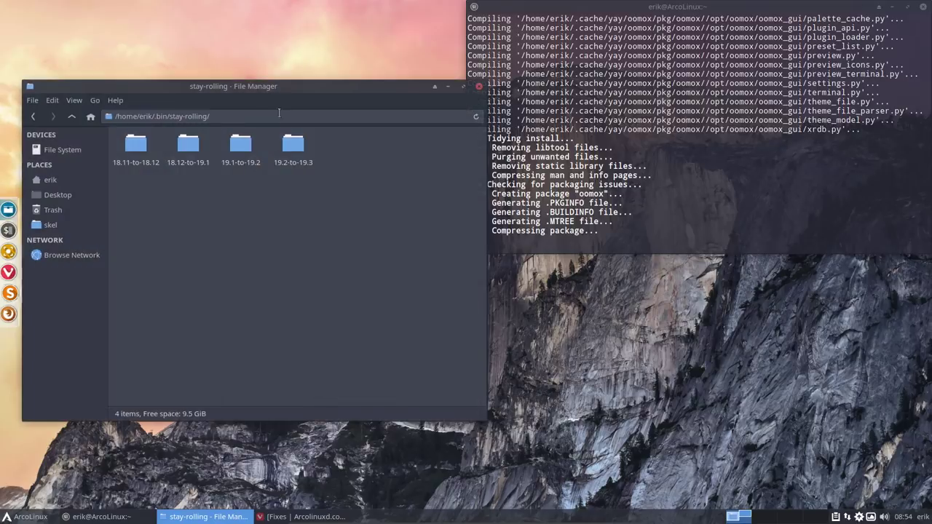
pyautogui.doubleClick(296, 149)
pyautogui.click(142, 148)
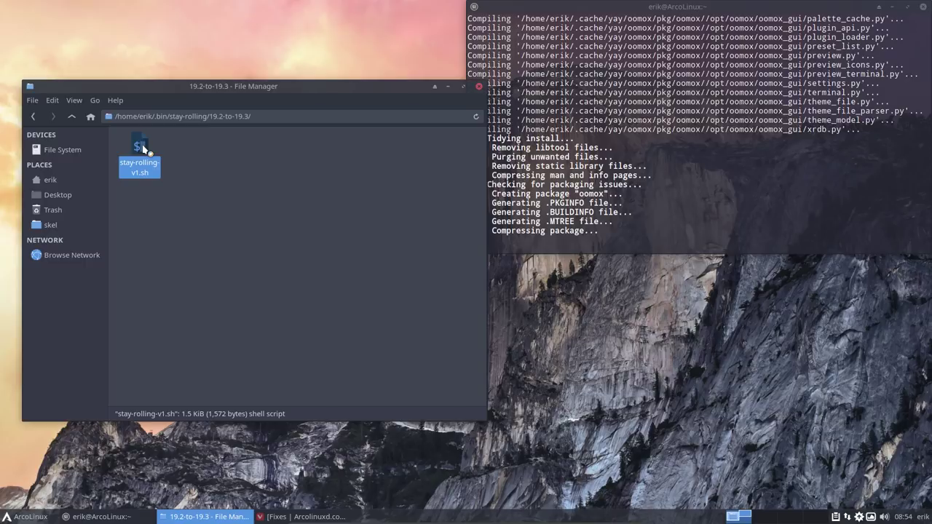
pyautogui.doubleClick(142, 147)
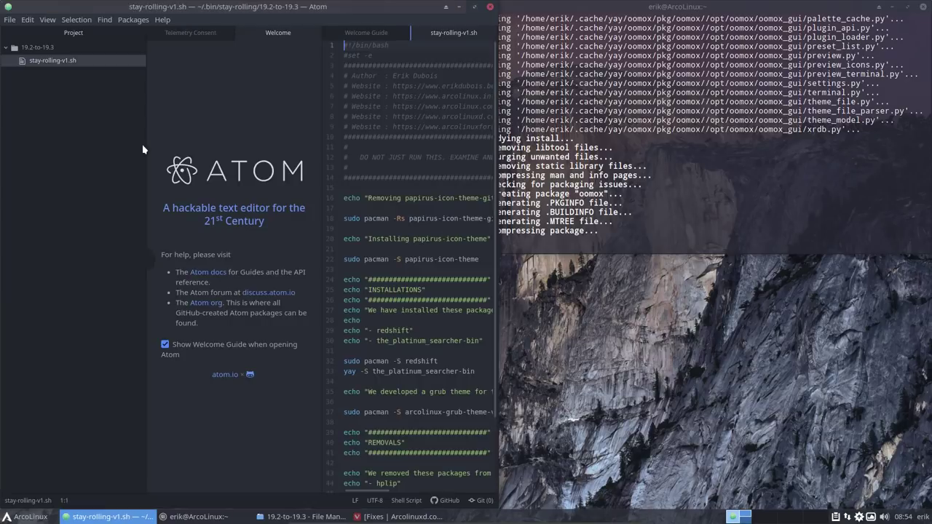
# Step: Disable the startup welcome guide, accept telemetry, and close the Welcome and Welcome Guide panes
pyautogui.click(165, 344)
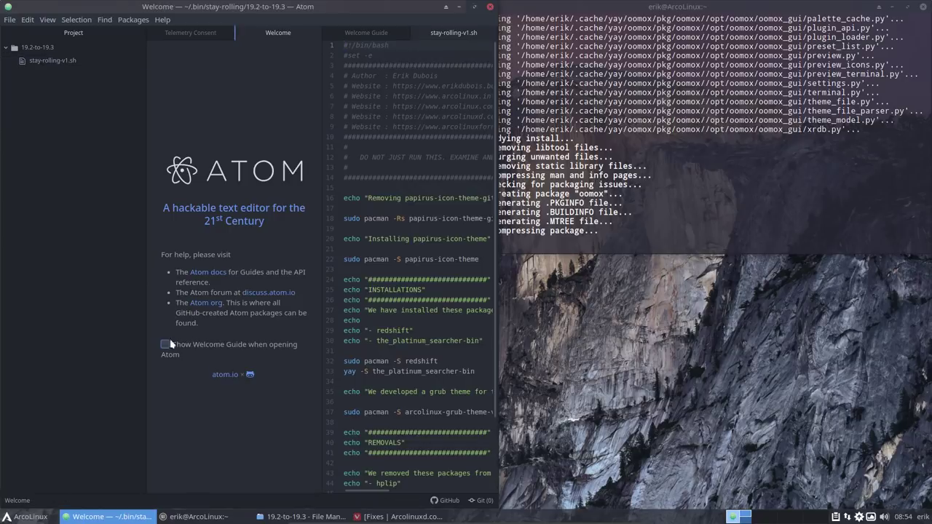
pyautogui.click(315, 33)
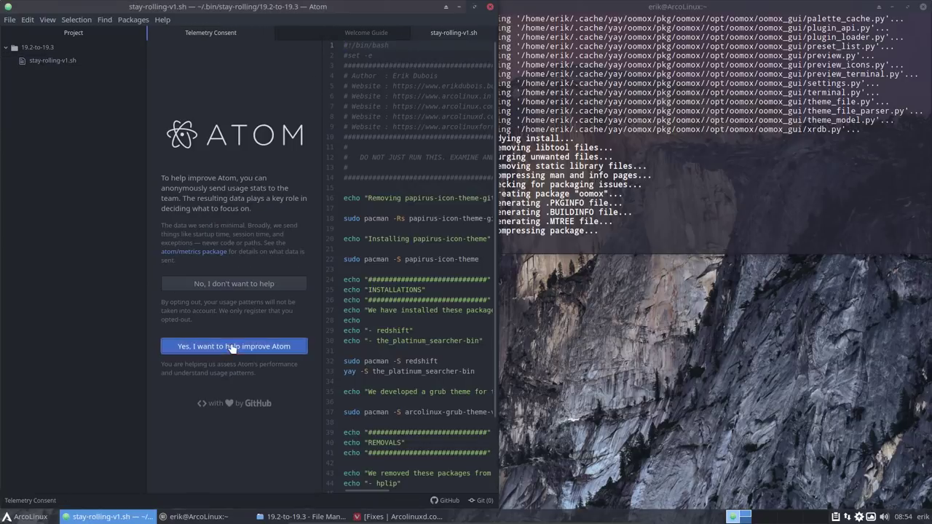
pyautogui.click(232, 346)
pyautogui.click(261, 38)
pyautogui.click(266, 33)
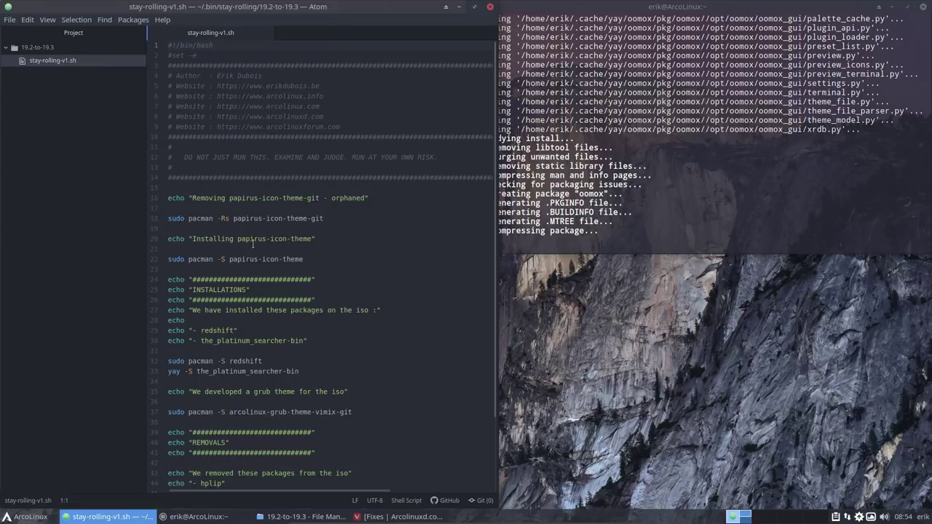
# Step: Select papirus-icon-theme-git and its Rs flags on line 18, then papirus-icon-theme on line 22
pyautogui.click(267, 219)
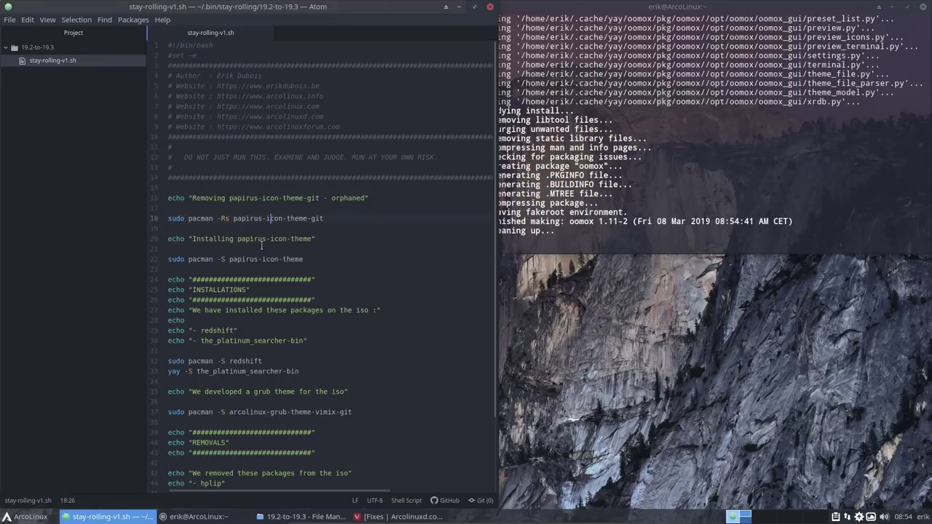
pyautogui.moveTo(233, 219); pyautogui.dragTo(329, 219)
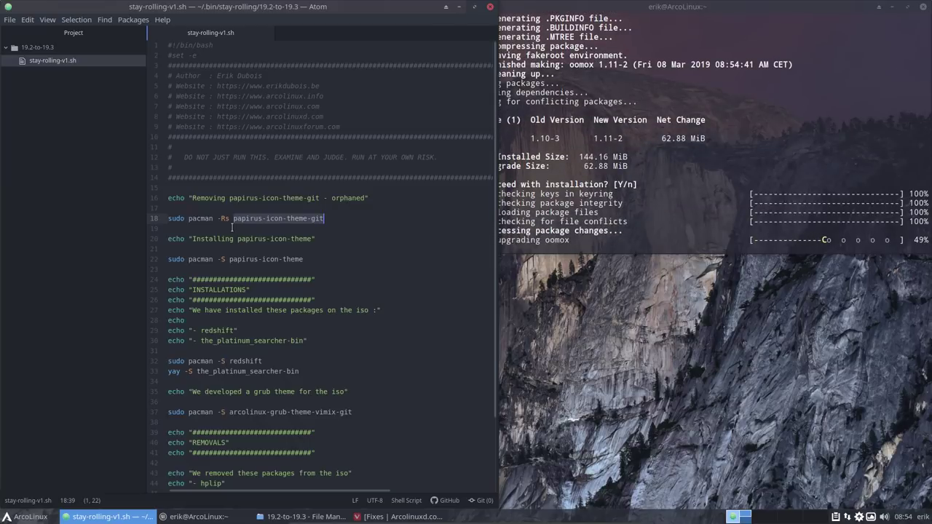
pyautogui.moveTo(220, 219); pyautogui.dragTo(233, 219)
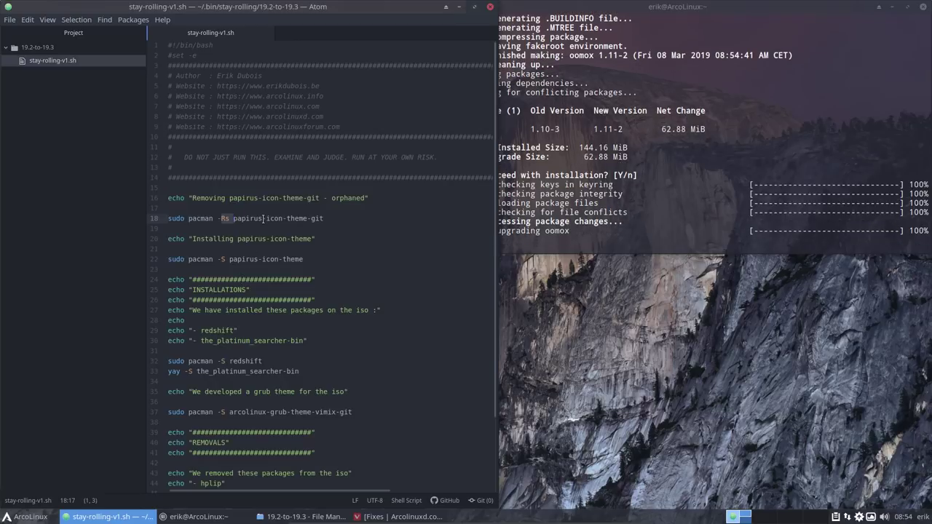
pyautogui.press('End')
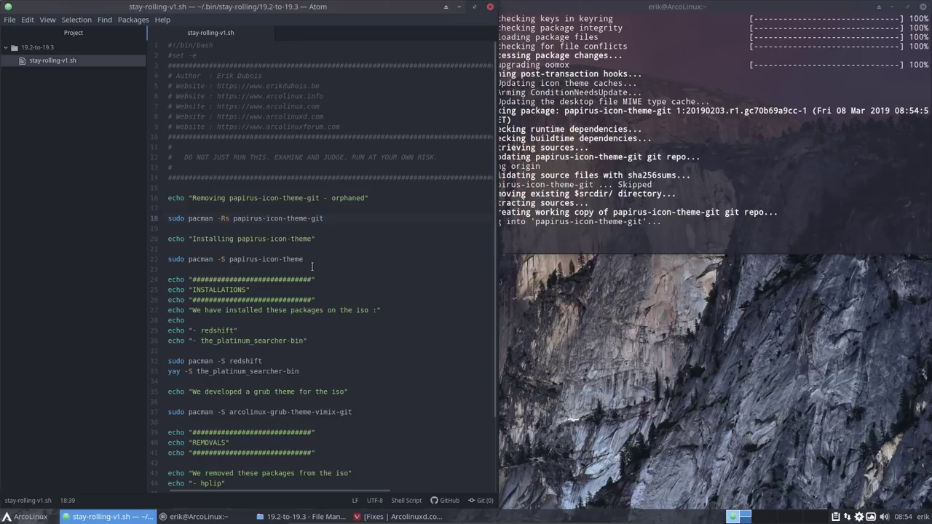
pyautogui.moveTo(230, 261); pyautogui.dragTo(307, 264)
pyautogui.click(305, 263)
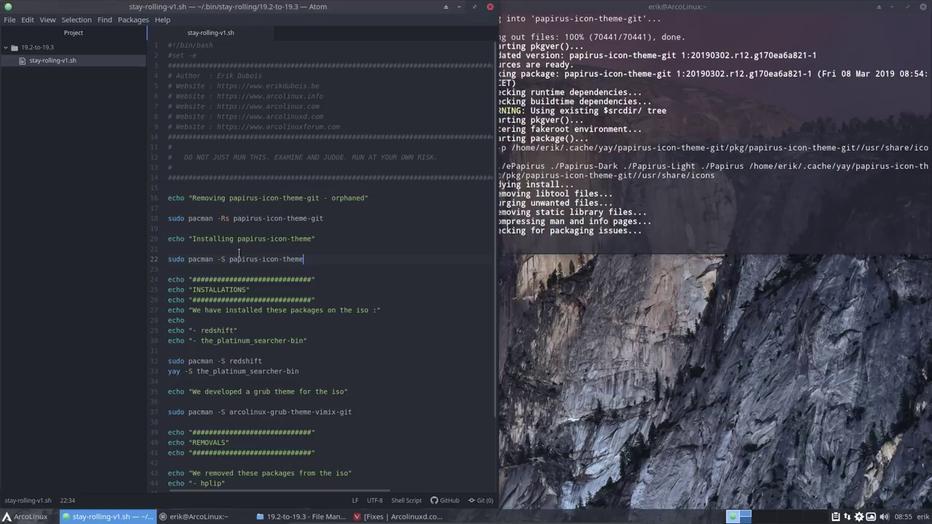
pyautogui.click(300, 259)
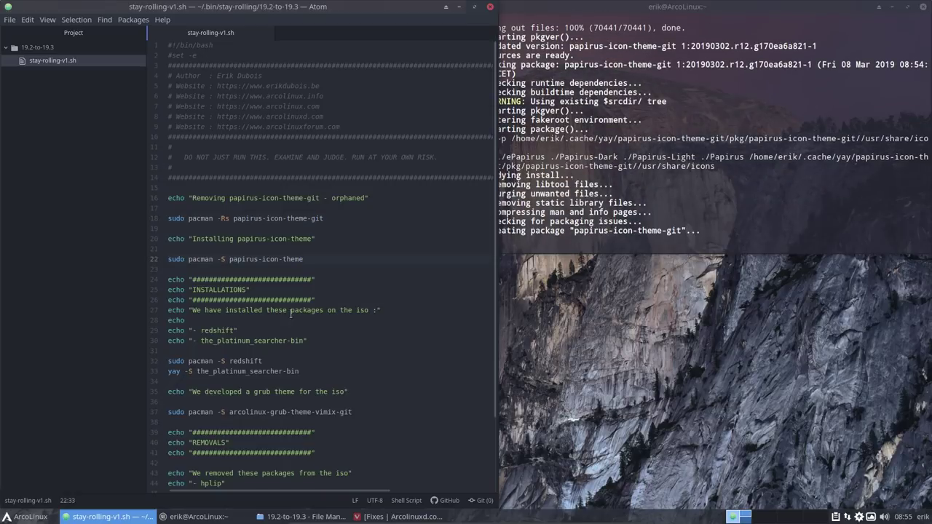
# Step: Inspect the redshift install command and select the_platinum_searcher-bin on line 33
pyautogui.scroll(-2, 217, 324)
pyautogui.click(217, 307)
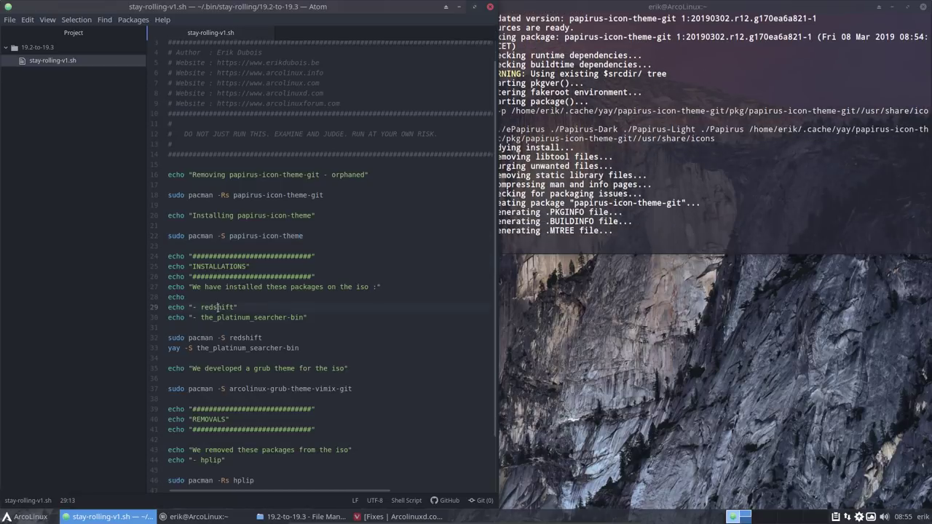
pyautogui.click(250, 338)
pyautogui.moveTo(197, 348); pyautogui.dragTo(300, 348)
pyautogui.scroll(-2, 299, 350)
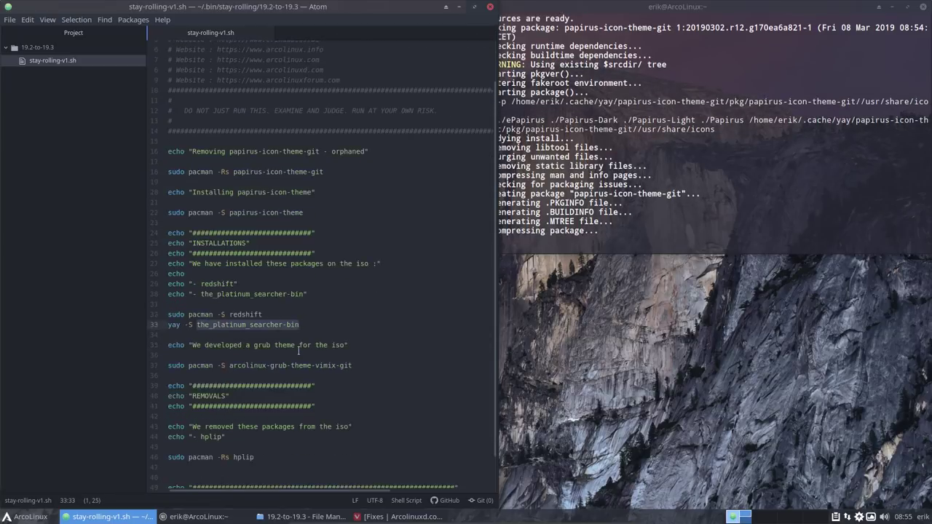
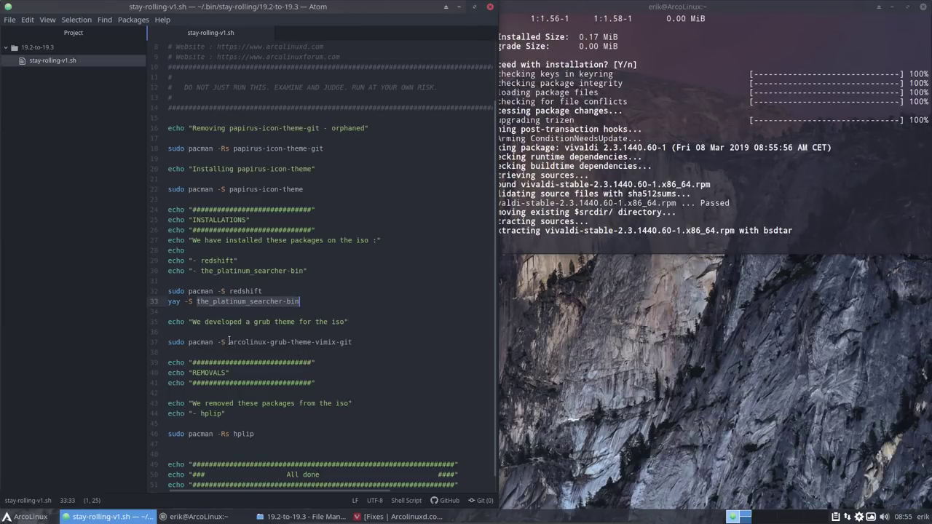
# Step: Highlight the Vimix grub theme install line and the hplip removal line, then close Atom
pyautogui.moveTo(229, 343); pyautogui.dragTo(354, 343)
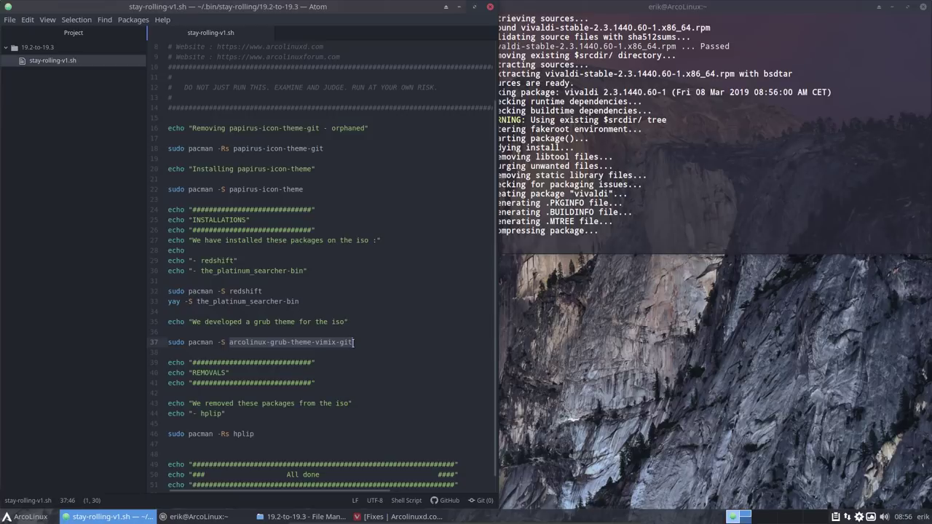
pyautogui.scroll(-1, 353, 341)
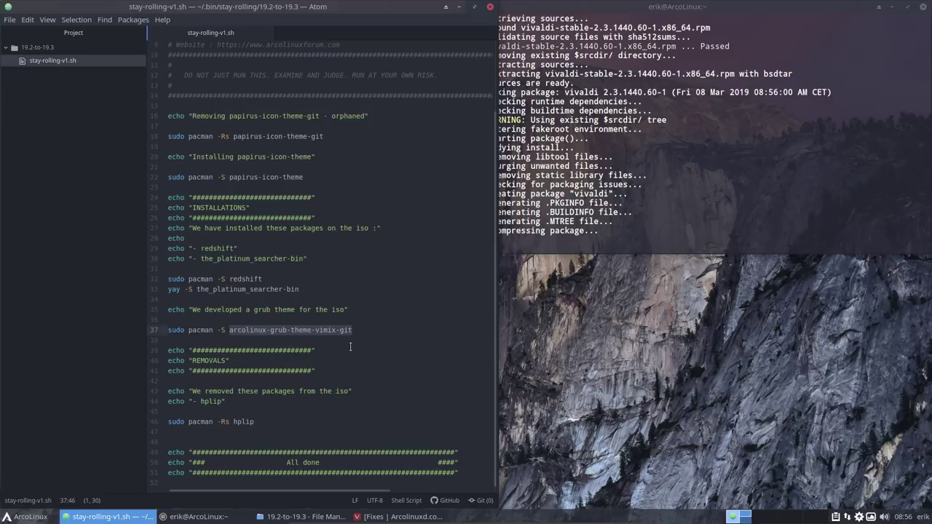
pyautogui.click(247, 424)
pyautogui.doubleClick(247, 424)
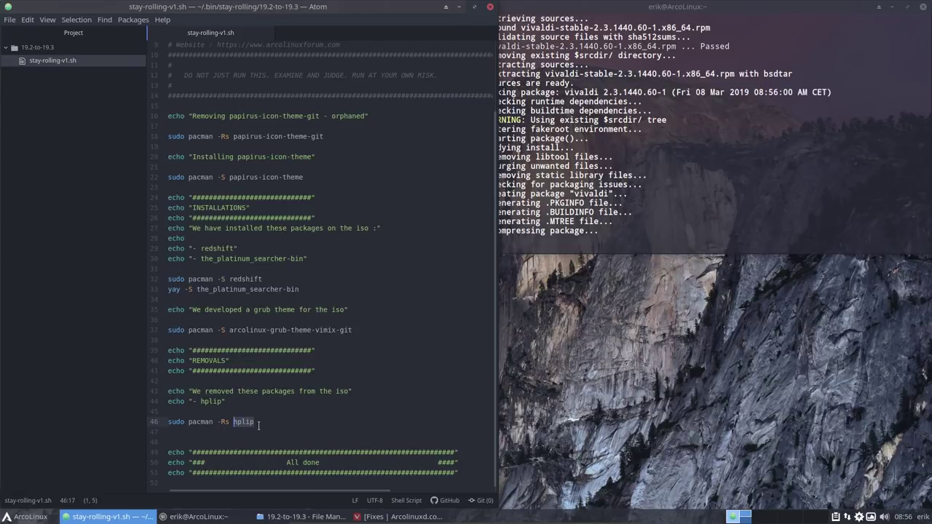
pyautogui.click(258, 423)
pyautogui.moveTo(258, 423); pyautogui.dragTo(169, 415)
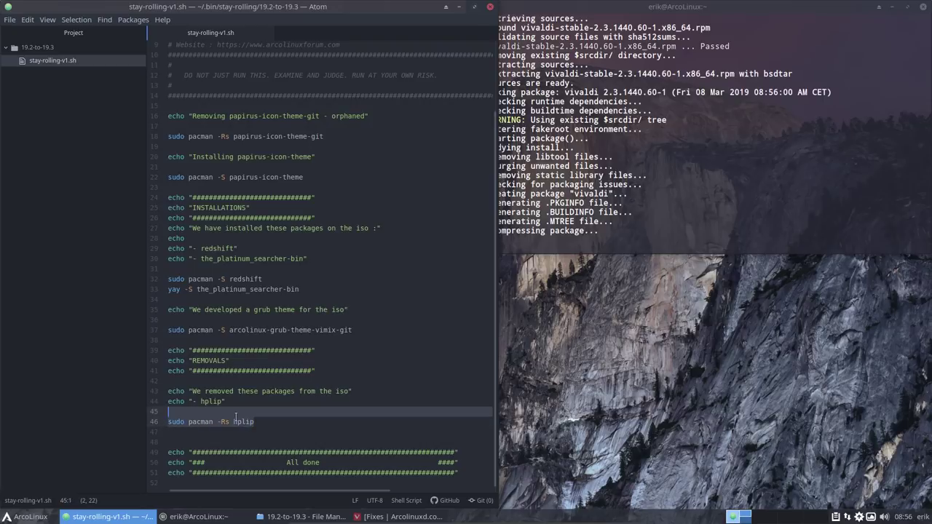
pyautogui.click(255, 422)
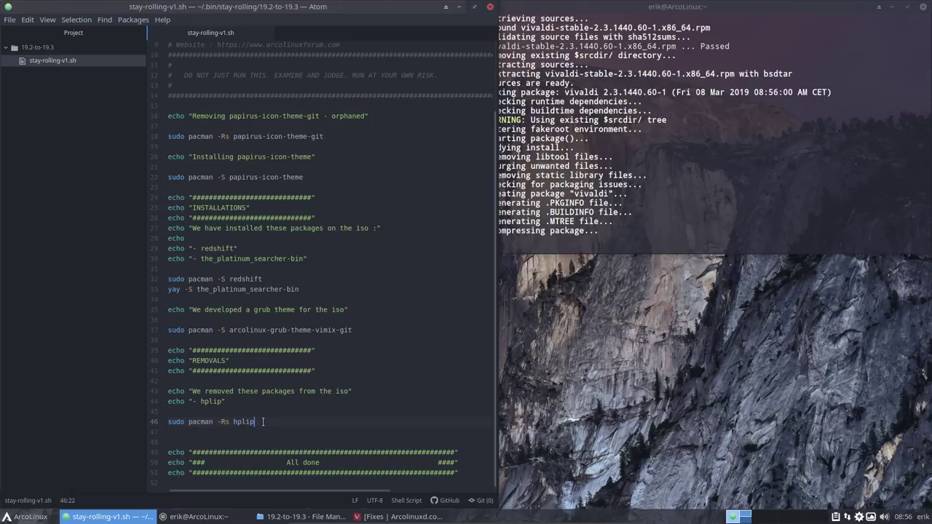
pyautogui.moveTo(265, 422); pyautogui.dragTo(155, 412)
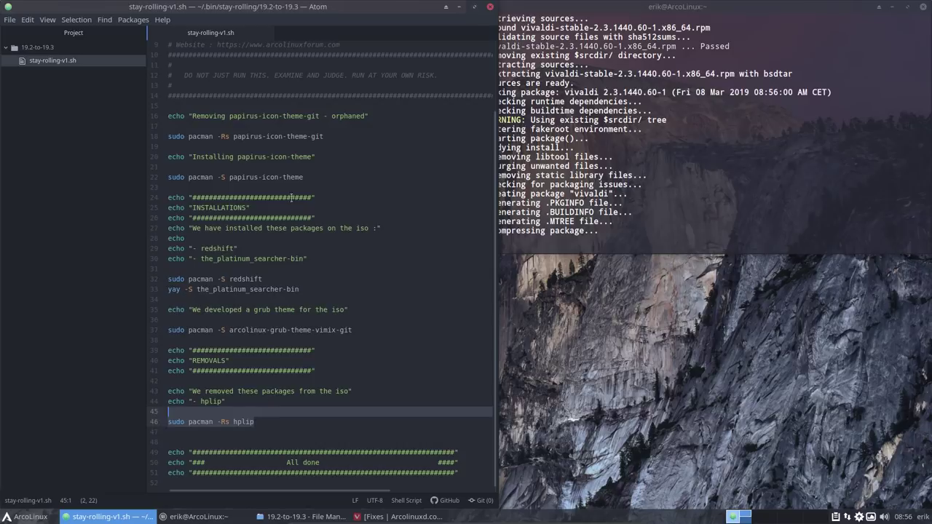
pyautogui.click(490, 9)
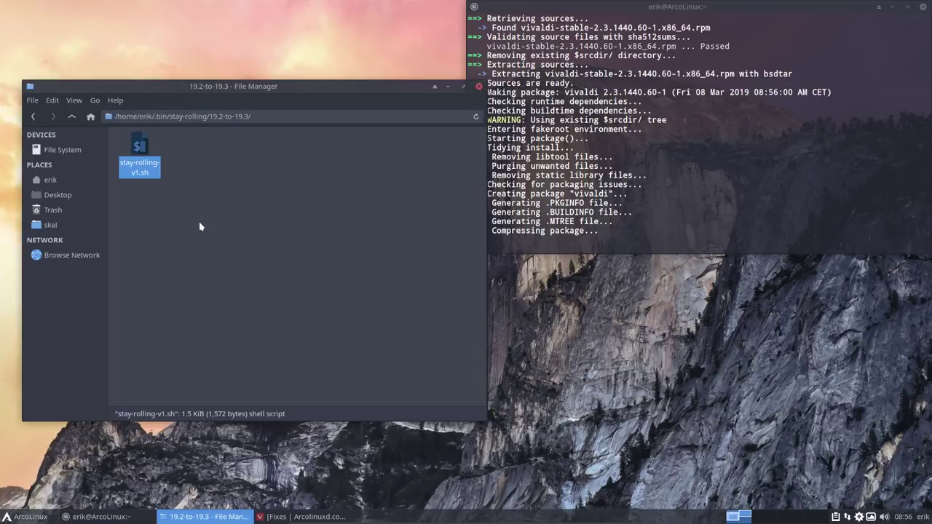
# Step: Open a terminal in the script's folder and run ./stay-rolling-v1.sh
pyautogui.rightClick(200, 224)
pyautogui.click(261, 283)
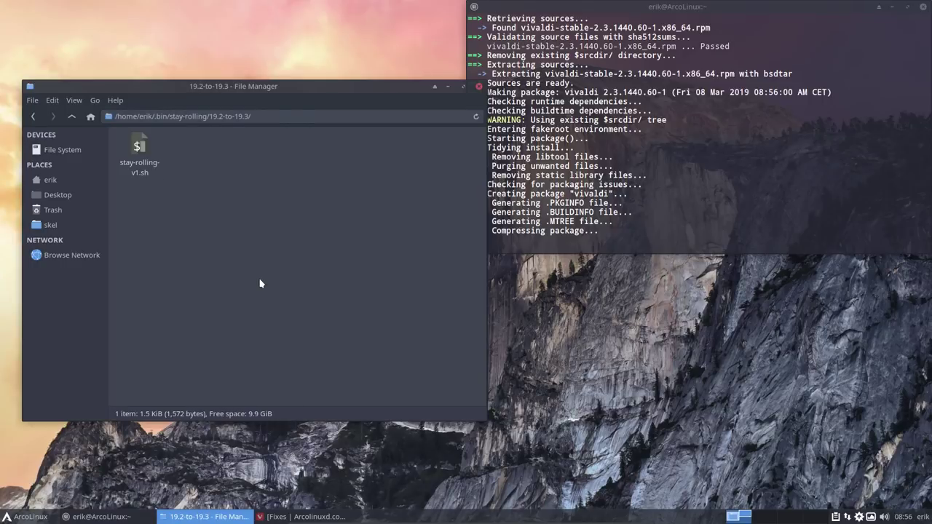
pyautogui.write('./s')
pyautogui.press('Tab')
pyautogui.write('auy')
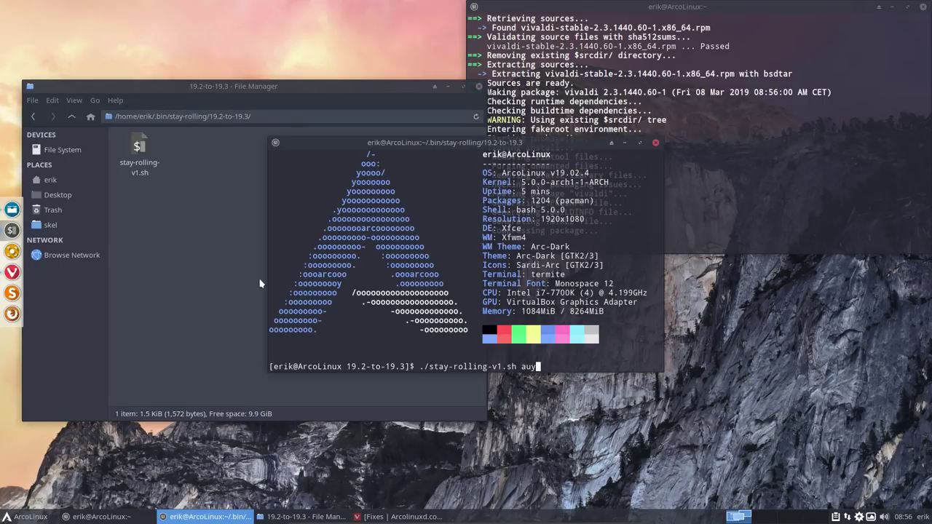
pyautogui.press('BackSpace')
pyautogui.press('BackSpace')
pyautogui.press('BackSpace')
pyautogui.press('BackSpace')
pyautogui.press('Return')
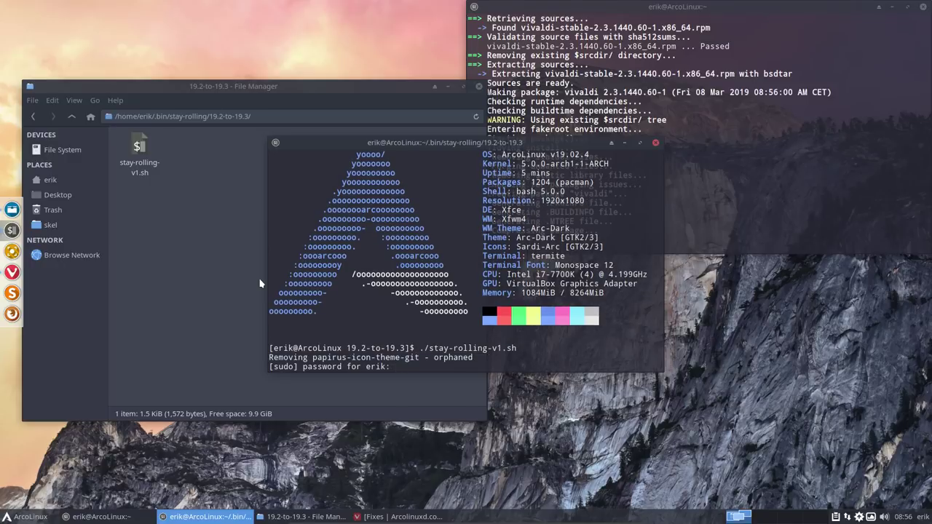
# Step: Enter the password and accept the papirus, redshift, Vimix grub theme and hplip removal prompts
pyautogui.press('Return')
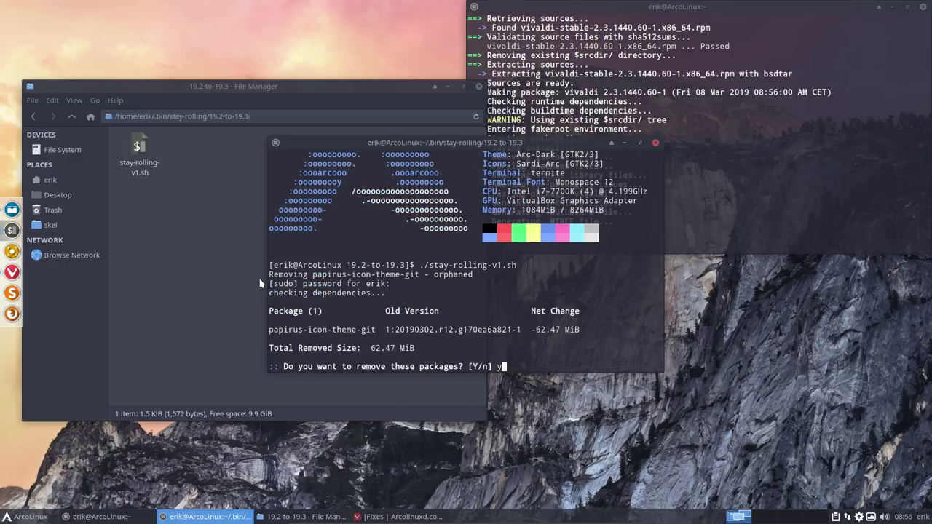
pyautogui.write('y')
pyautogui.press('Return')
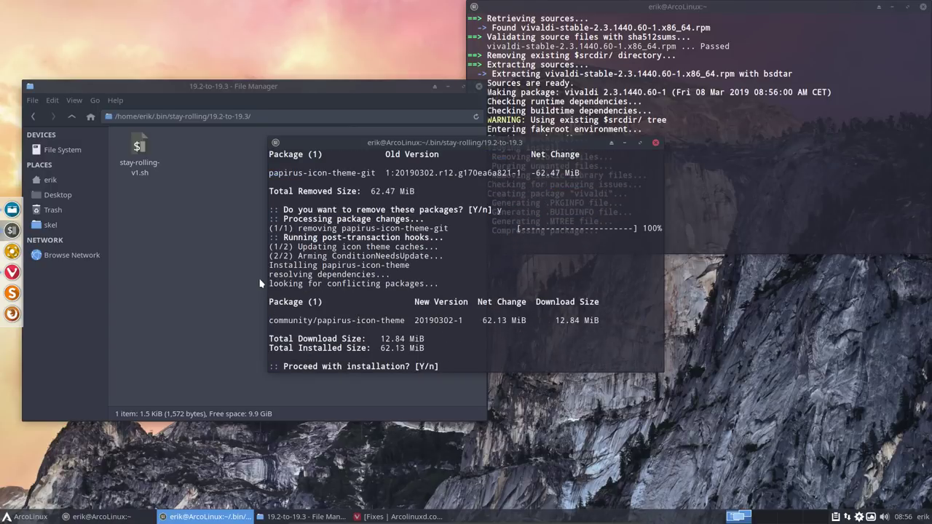
pyautogui.press('Return')
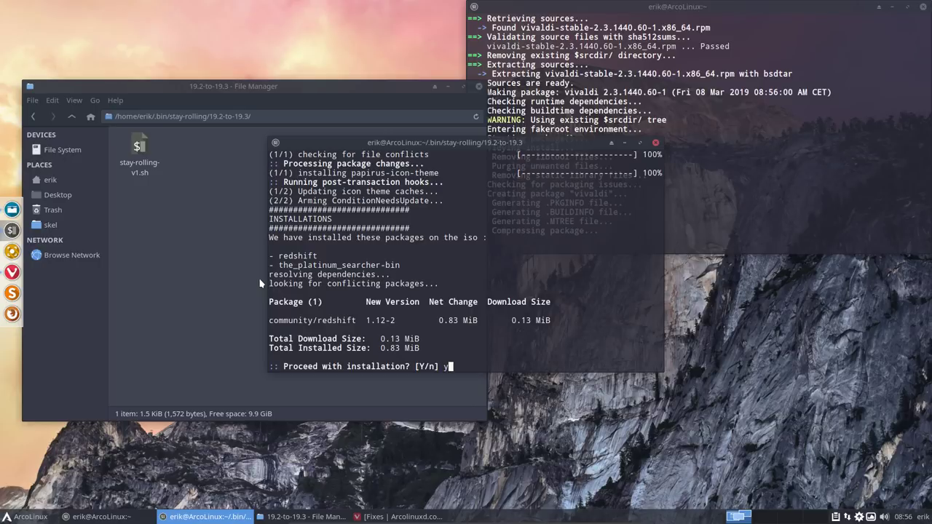
pyautogui.write('y')
pyautogui.press('Return')
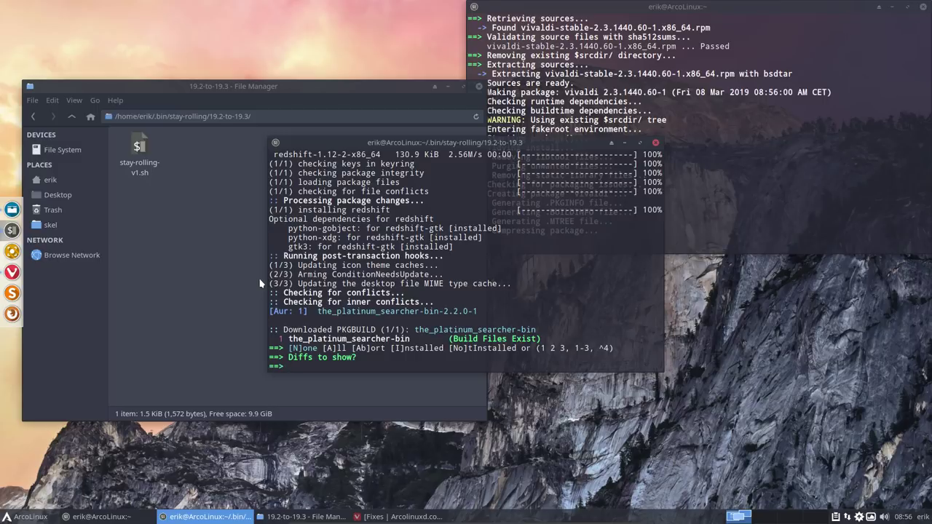
pyautogui.press('Return')
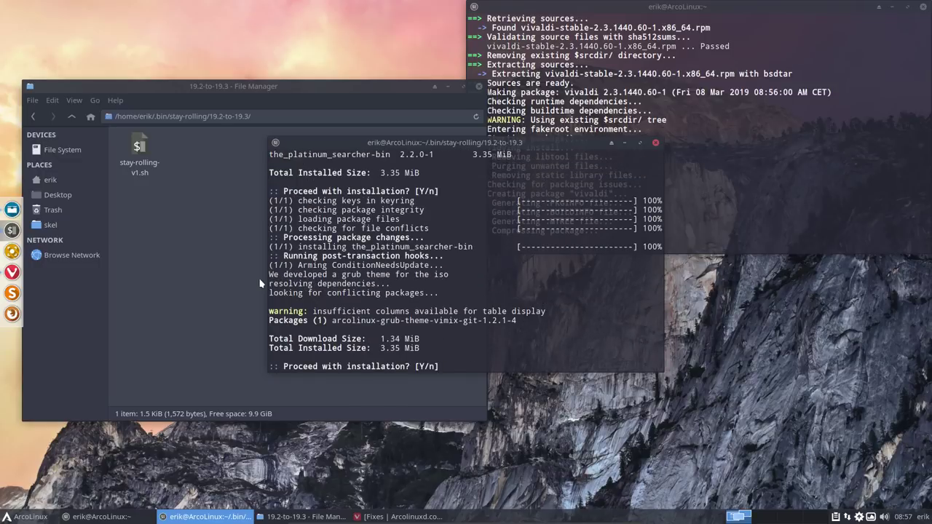
pyautogui.press('Return')
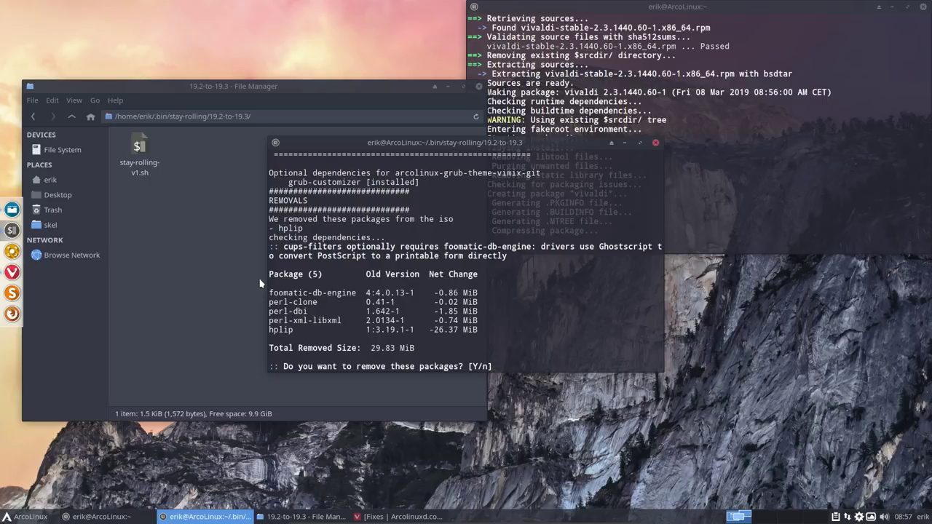
pyautogui.press('Return')
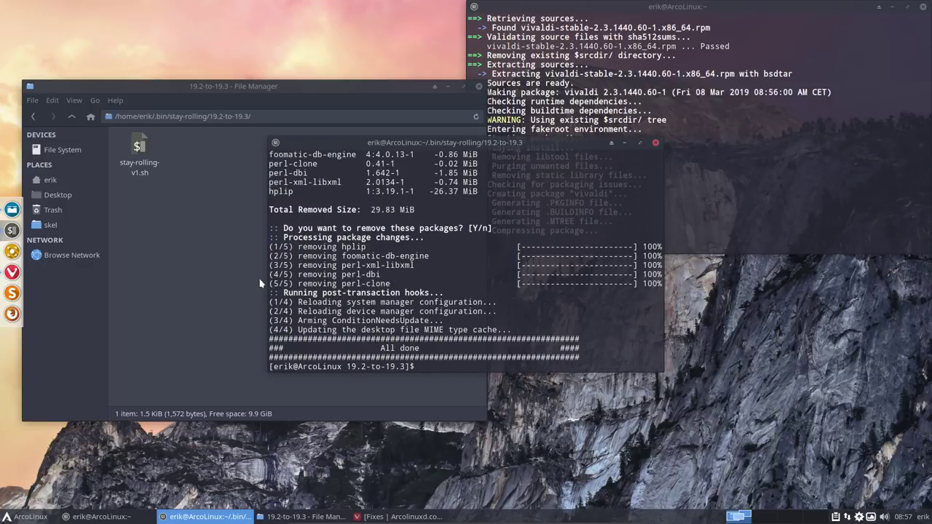
# Step: Close the finished script terminal and the file manager, dismissing the application menu
pyautogui.click(656, 143)
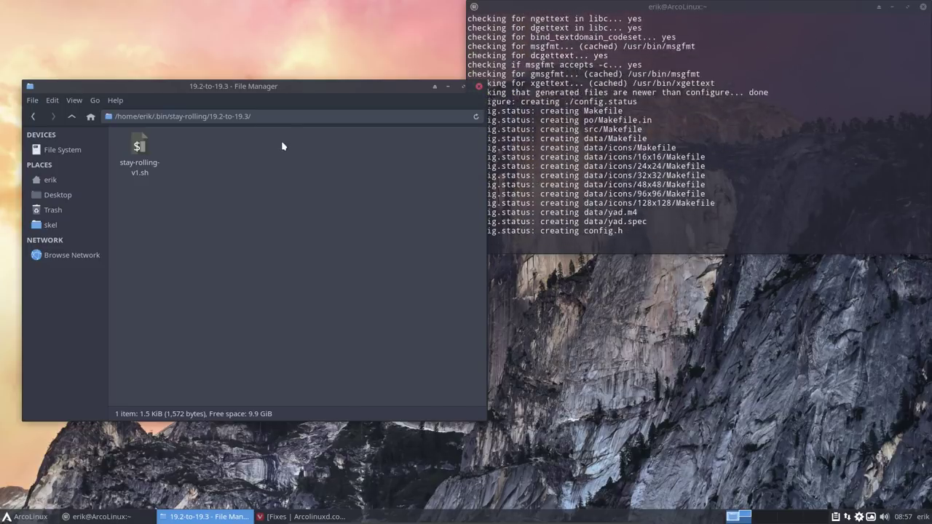
pyautogui.click(478, 86)
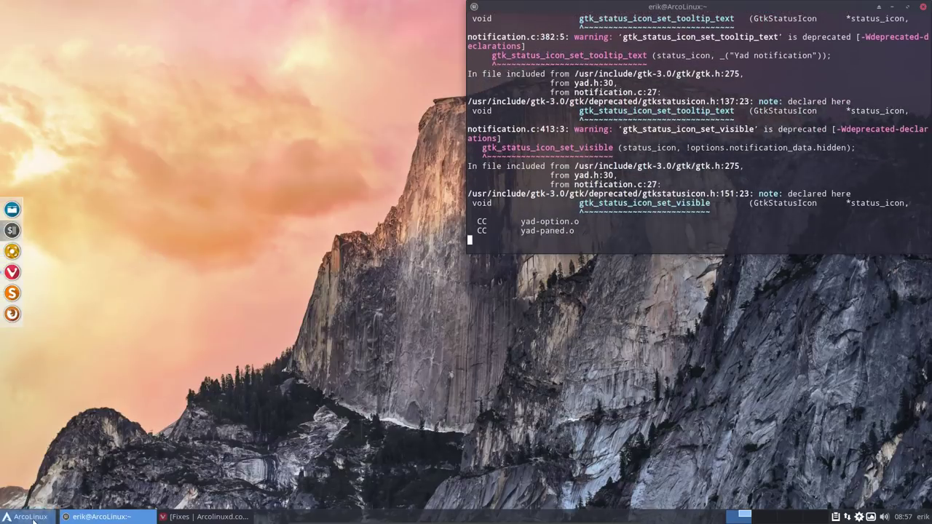
pyautogui.click(26, 517)
pyautogui.press('Escape')
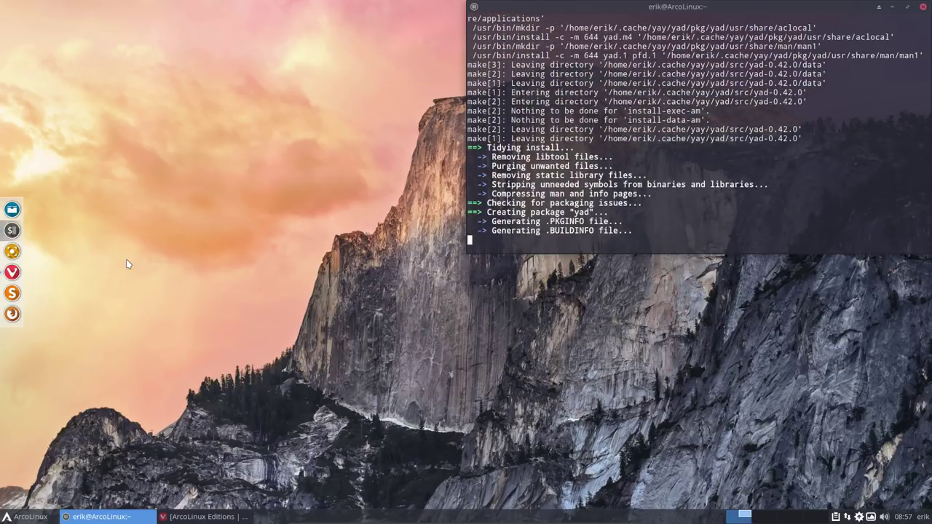
# Step: Bring Vivaldi forward and open the ArcoLinux Beta editions page from its menu
pyautogui.click(180, 519)
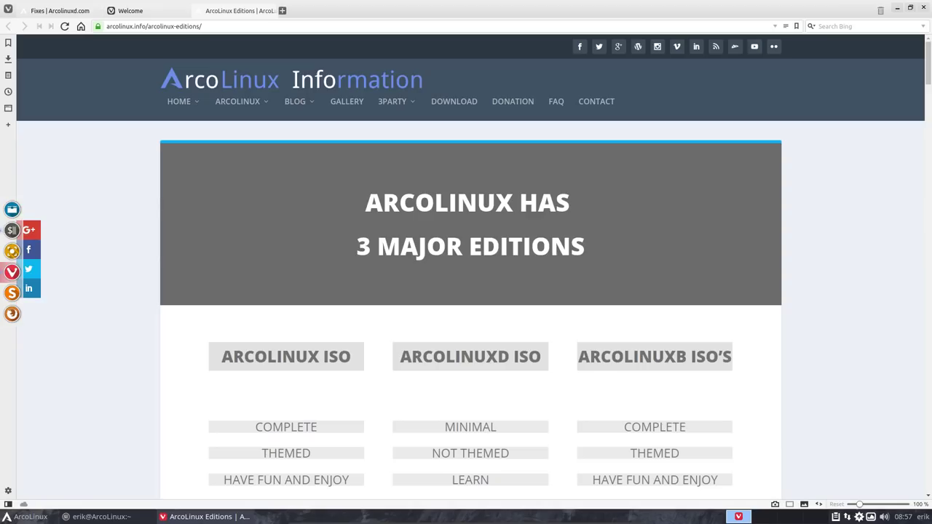
pyautogui.moveTo(259, 115)
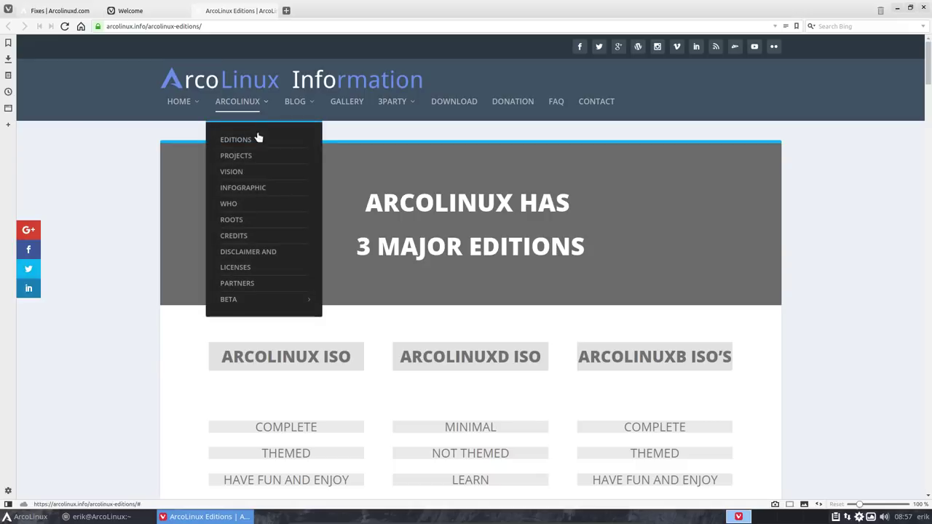
pyautogui.moveTo(253, 303)
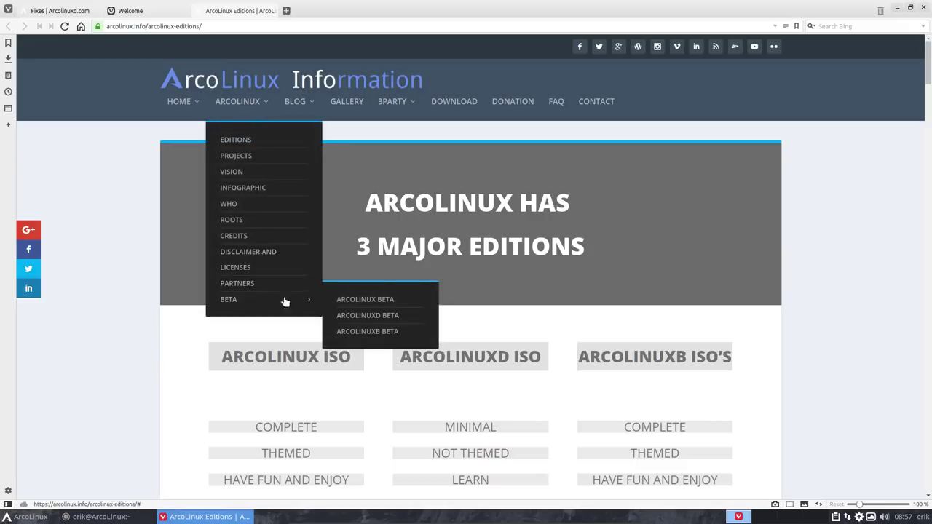
pyautogui.click(372, 300)
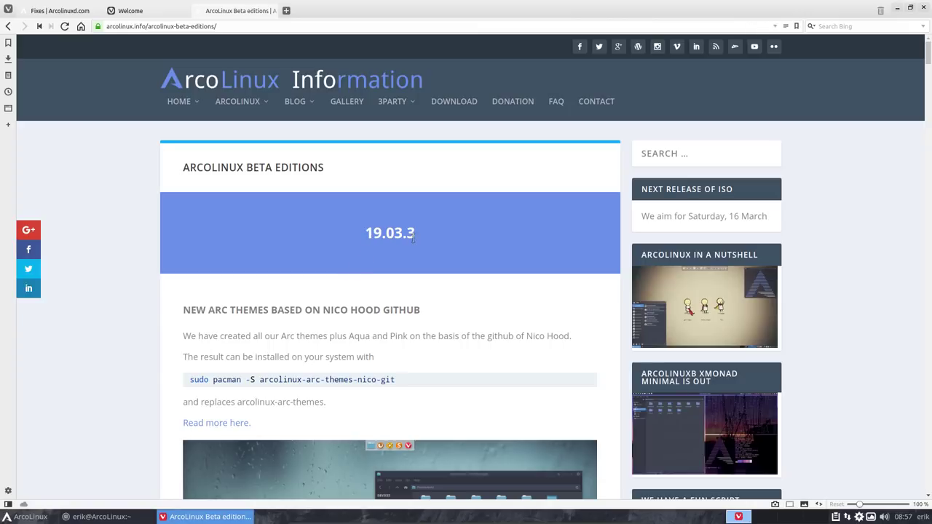
# Step: Scroll the Beta editions page to the xmobar 'three new packages' section
pyautogui.scroll(-2, 214, 304)
pyautogui.scroll(-15, 213, 304)
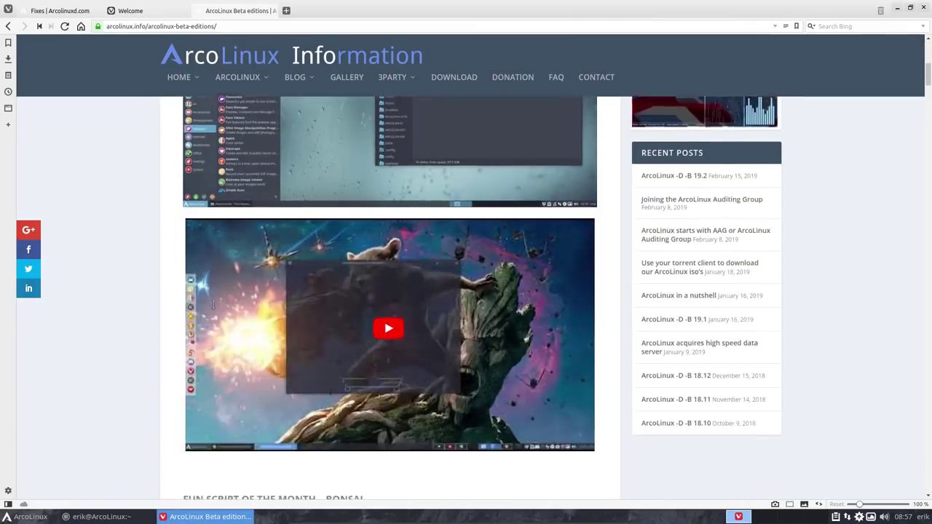
pyautogui.scroll(-10, 214, 308)
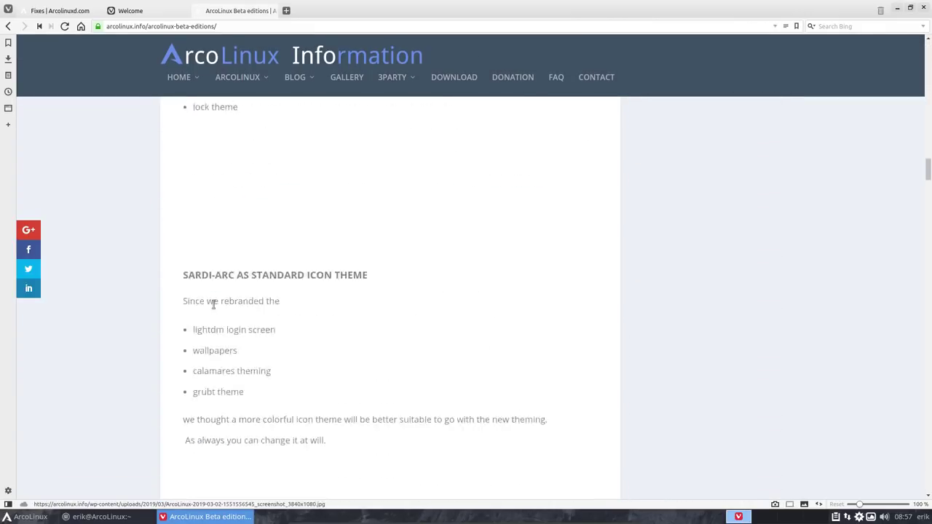
pyautogui.scroll(3, 214, 309)
pyautogui.scroll(-8, 213, 309)
pyautogui.scroll(-15, 214, 309)
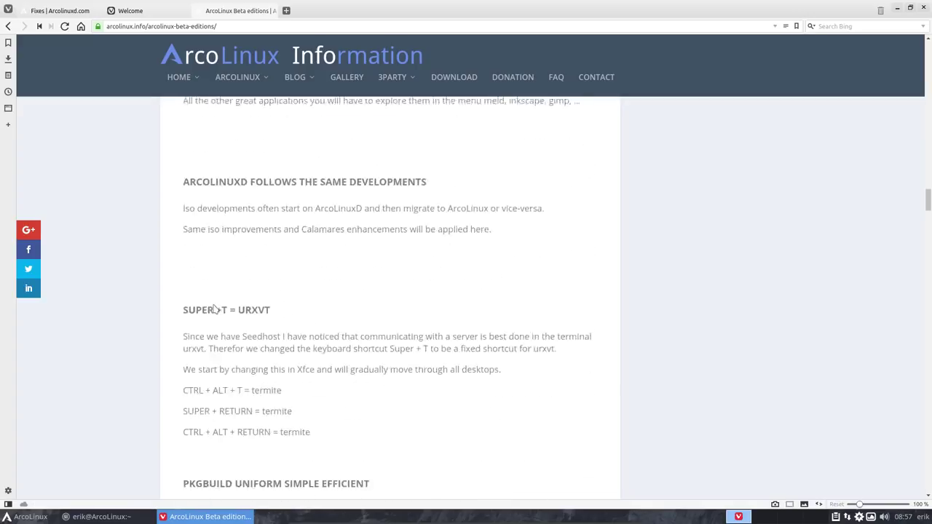
pyautogui.scroll(-15, 214, 304)
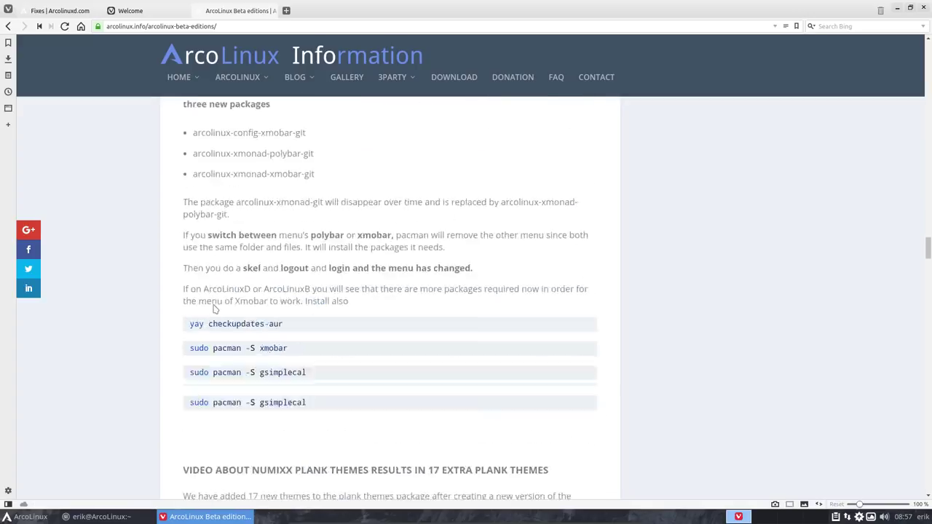
pyautogui.scroll(-1, 214, 305)
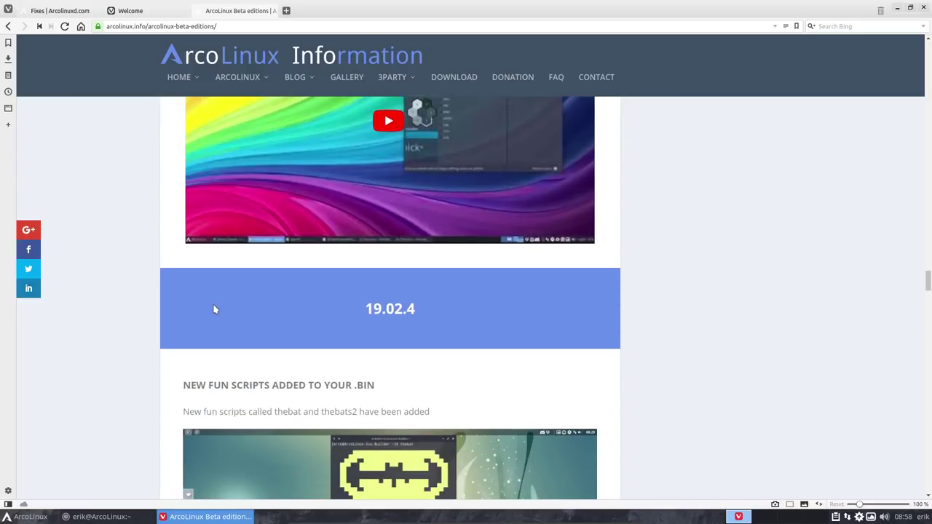
pyautogui.scroll(5, 386, 302)
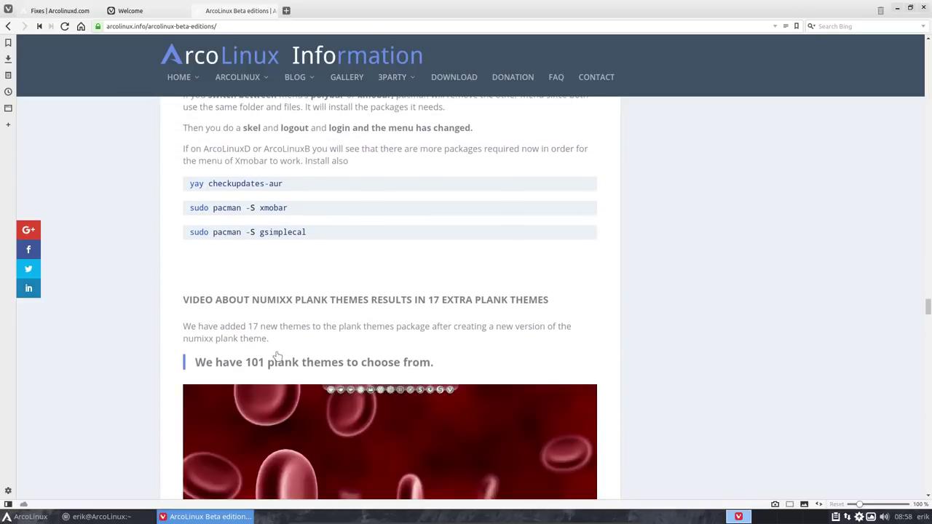
pyautogui.scroll(2, 249, 351)
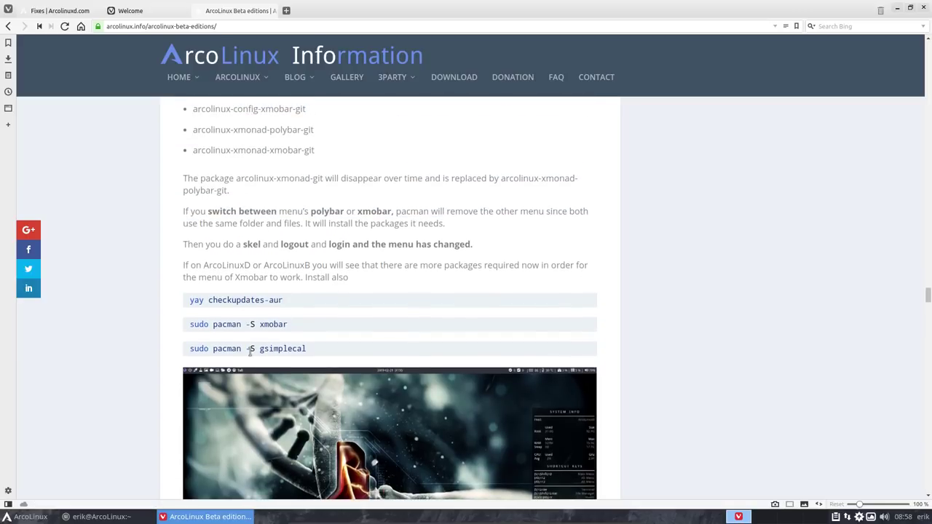
pyautogui.scroll(2, 250, 353)
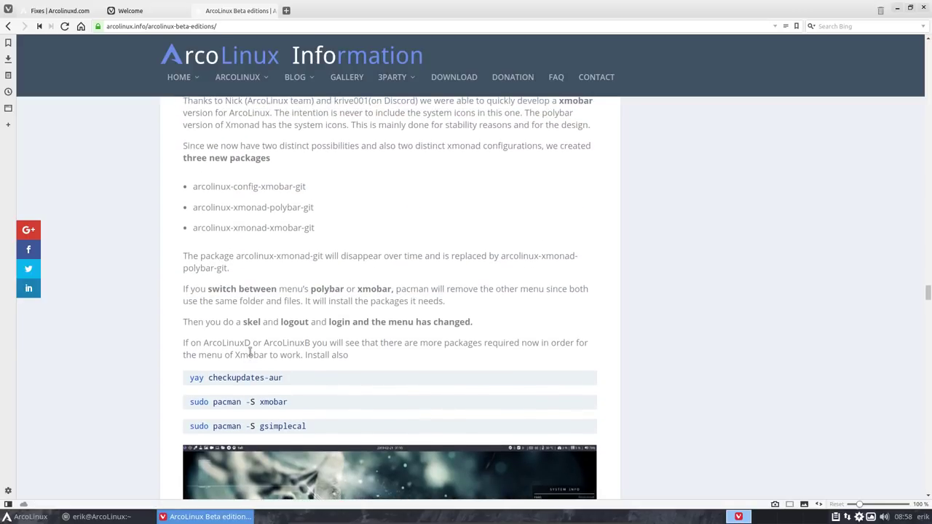
# Step: Select 'xmobar' in the install command and scroll up through the Beta editions page
pyautogui.doubleClick(276, 402)
pyautogui.scroll(5, 279, 405)
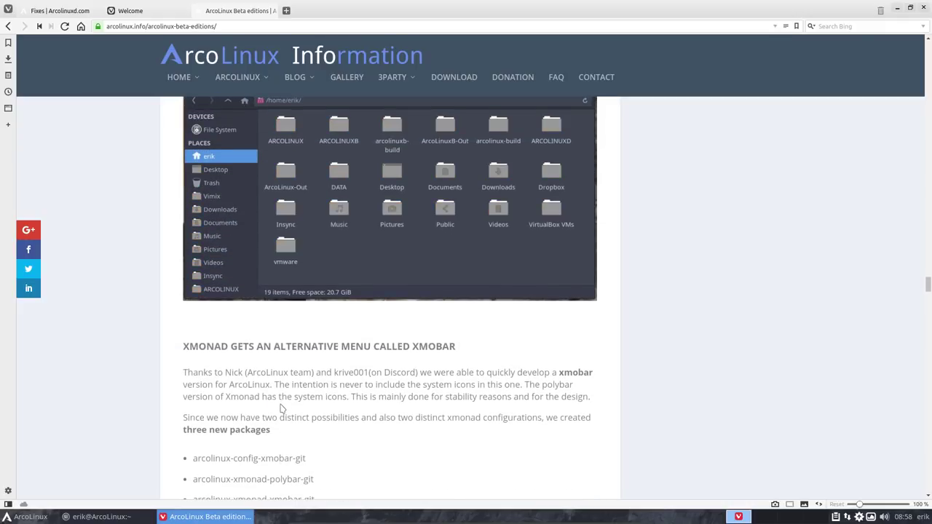
pyautogui.scroll(5, 282, 408)
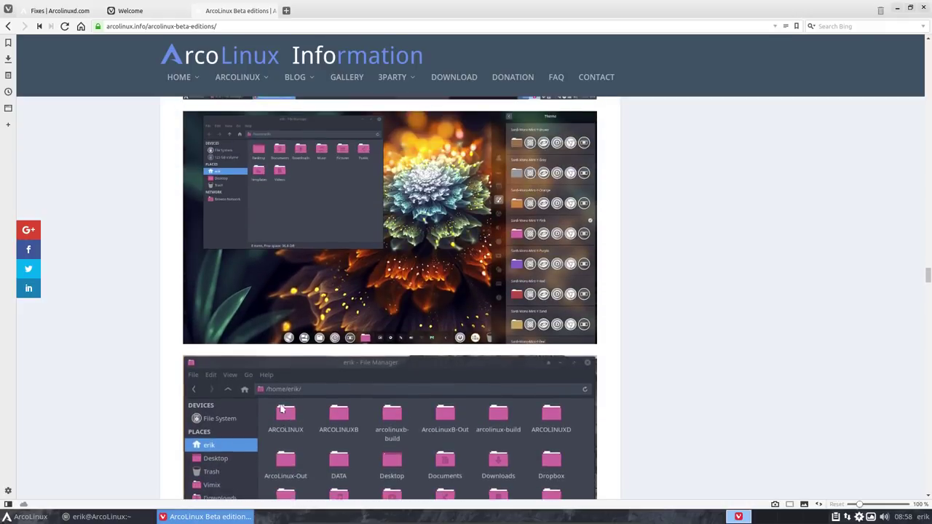
pyautogui.scroll(4, 282, 410)
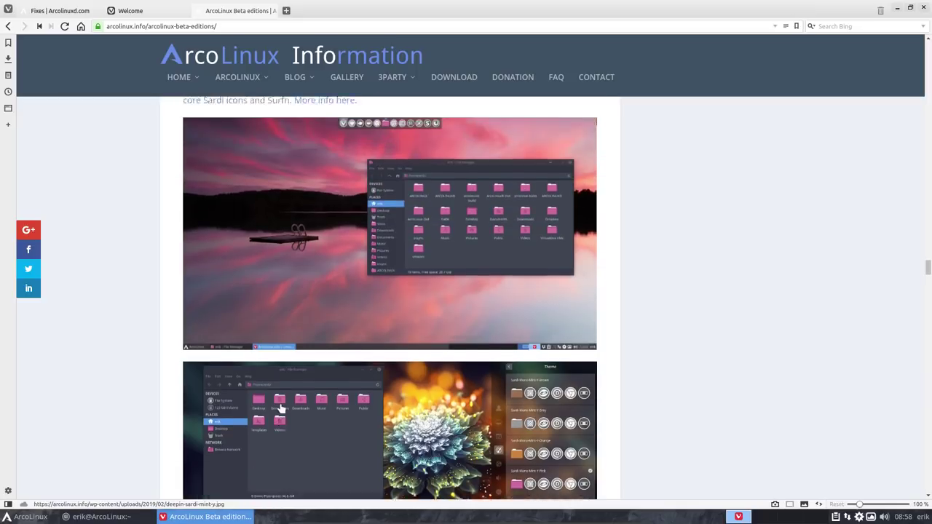
pyautogui.scroll(5, 282, 409)
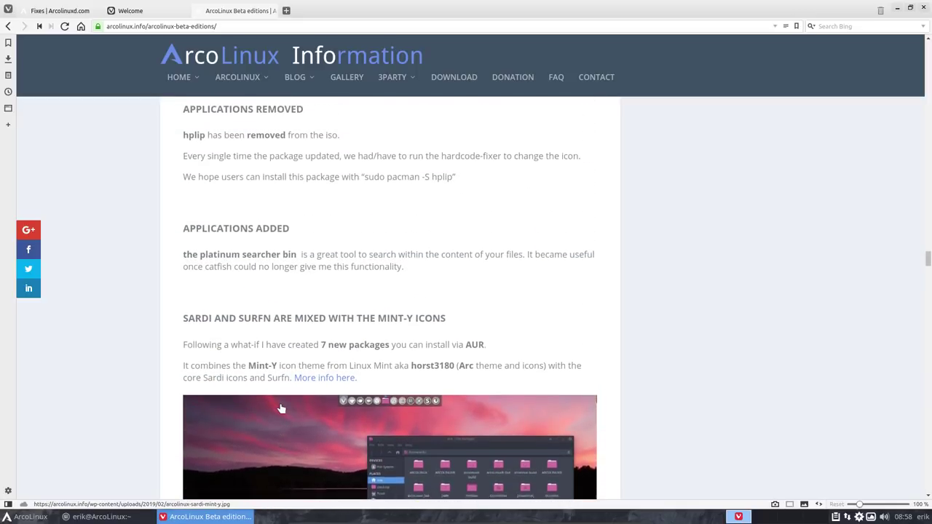
pyautogui.scroll(8, 281, 403)
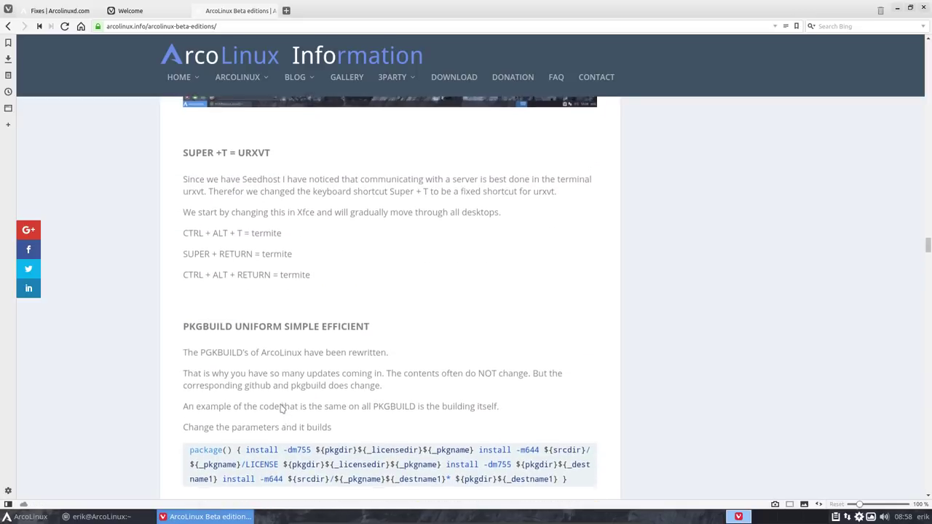
pyautogui.scroll(-3, 281, 406)
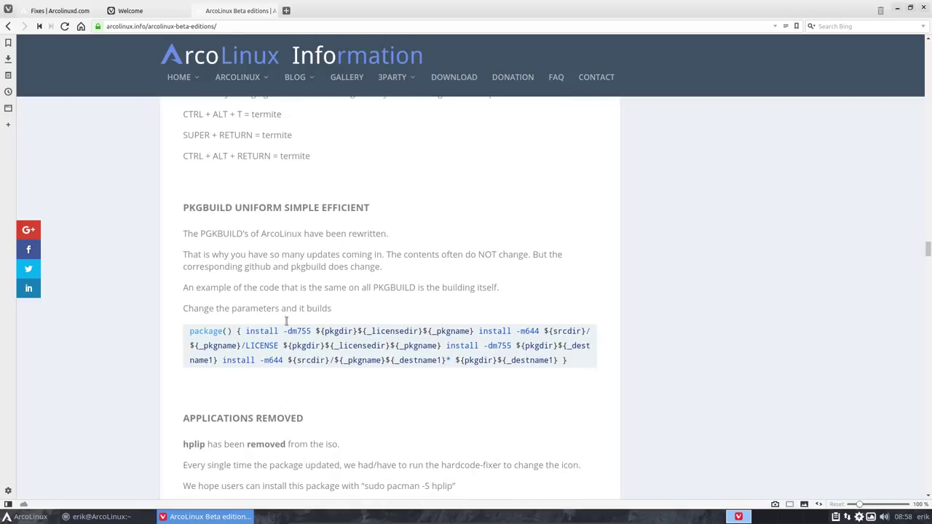
pyautogui.scroll(4, 241, 288)
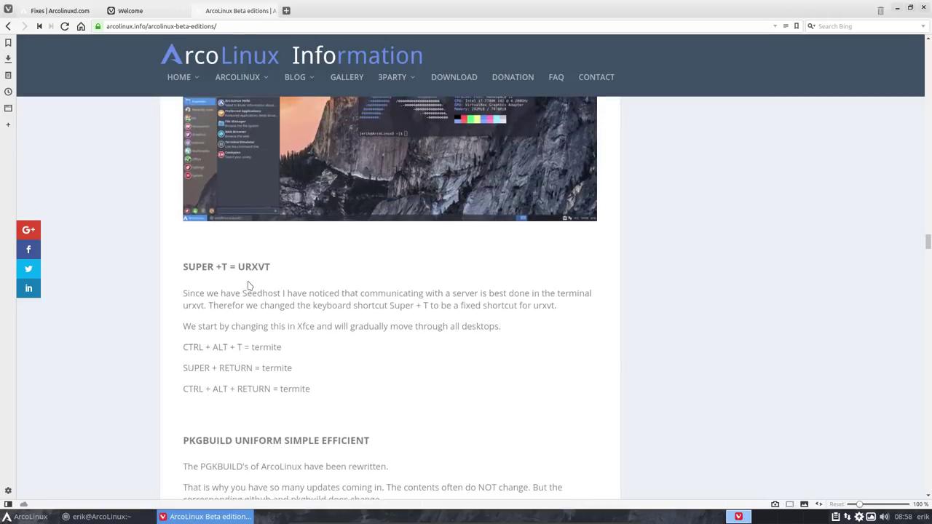
pyautogui.scroll(10, 251, 335)
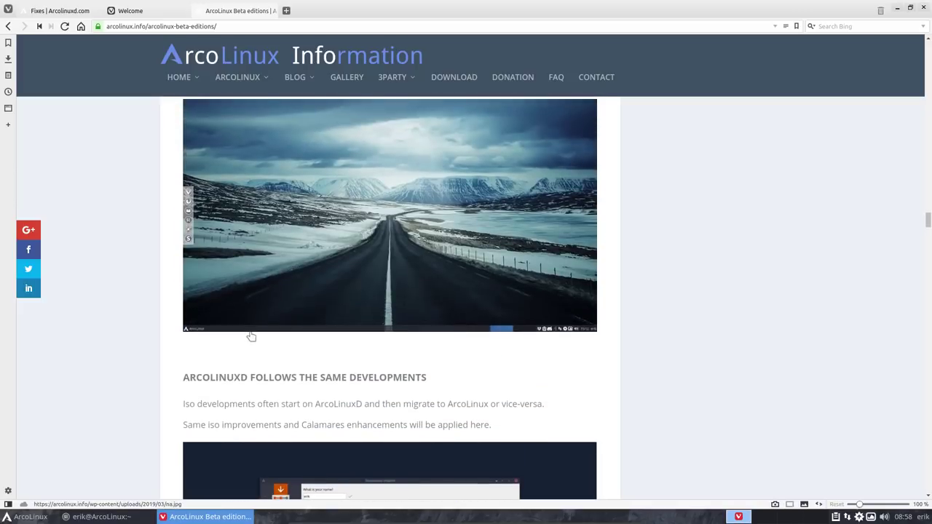
pyautogui.scroll(8, 250, 335)
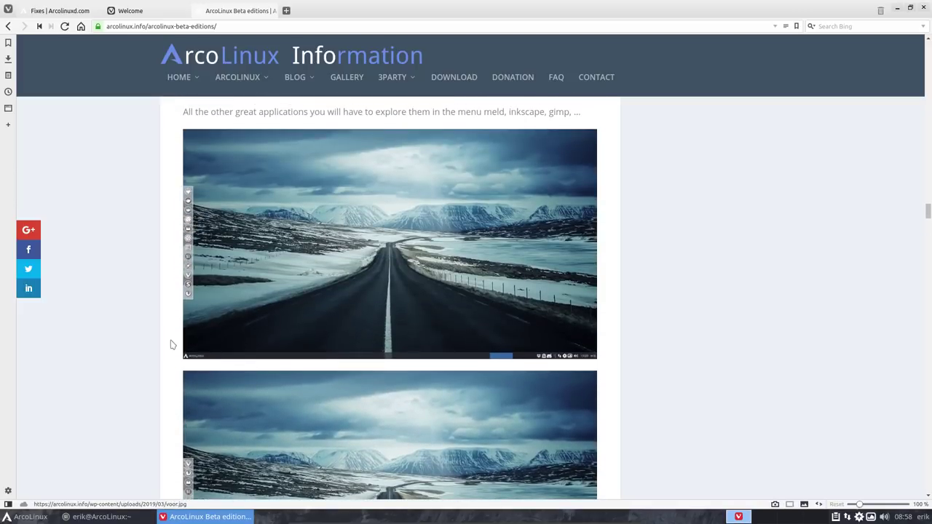
pyautogui.scroll(4, 172, 343)
pyautogui.scroll(3, 172, 344)
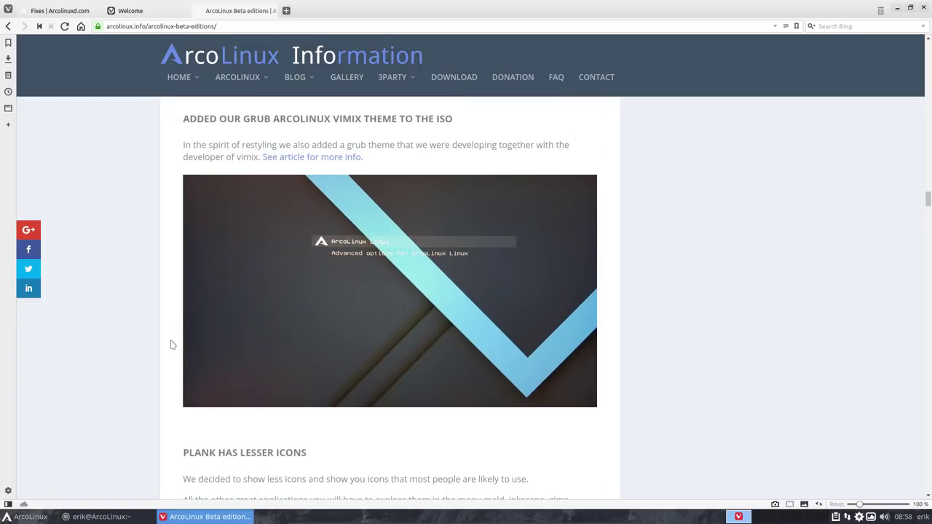
pyautogui.scroll(3, 172, 345)
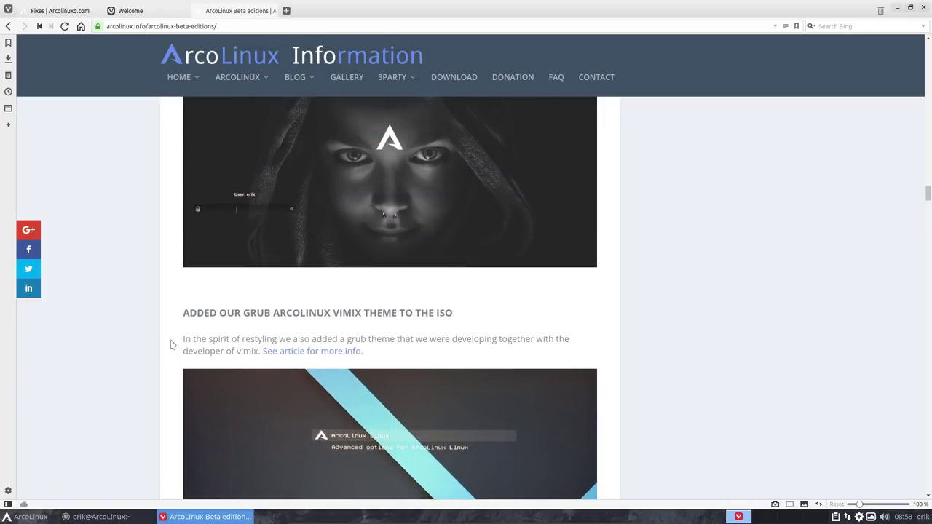
pyautogui.scroll(4, 172, 344)
pyautogui.scroll(2, 172, 344)
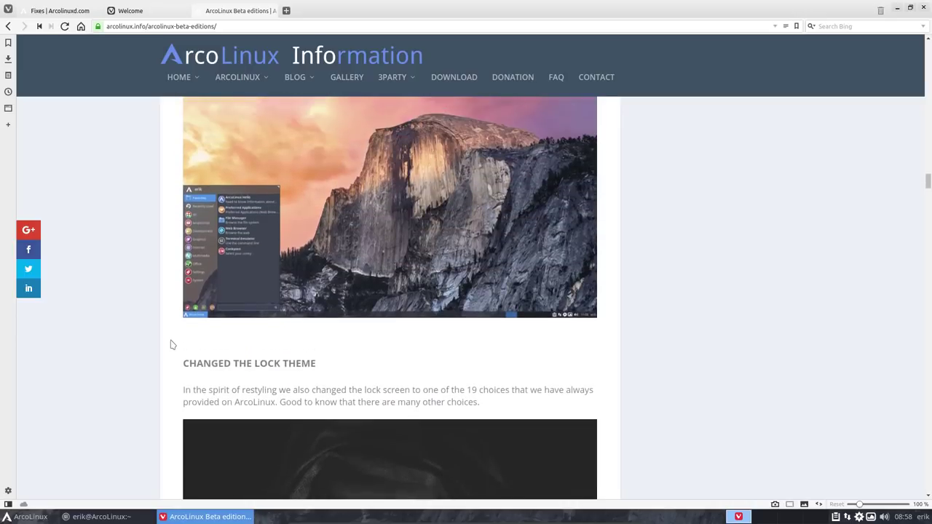
pyautogui.scroll(-2, 172, 344)
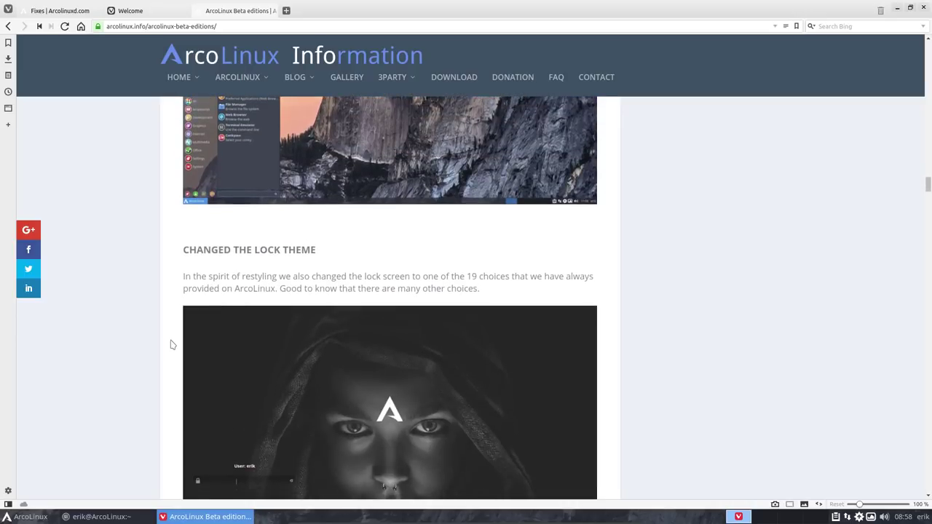
# Step: Lock and unlock the session with the account password, then scroll to the 19.03.3 entry
pyautogui.hotkey('ctrl', 'alt', 'l')
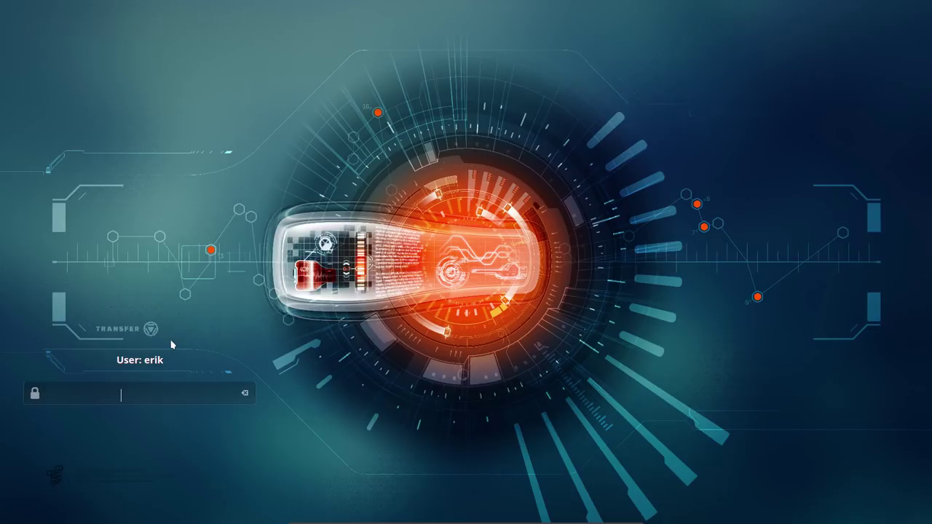
pyautogui.press('Return')
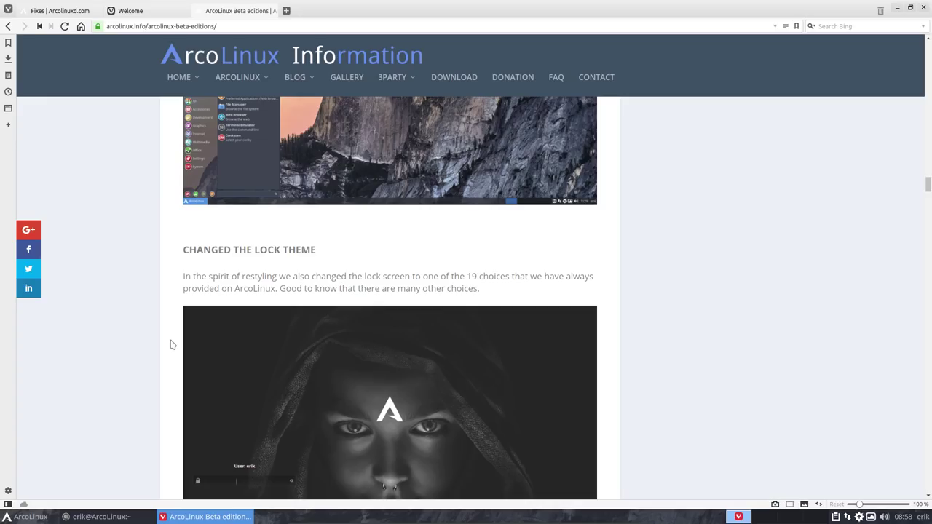
pyautogui.scroll(10, 125, 323)
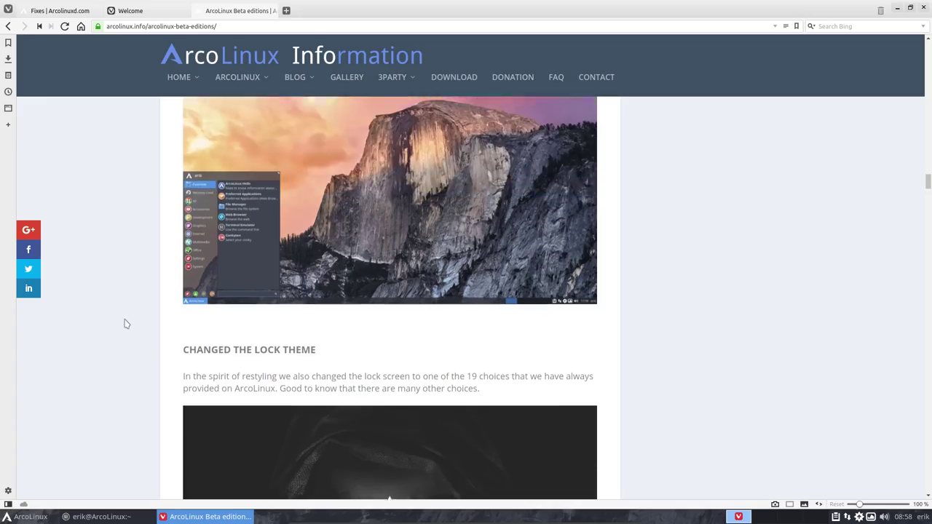
pyautogui.scroll(10, 125, 323)
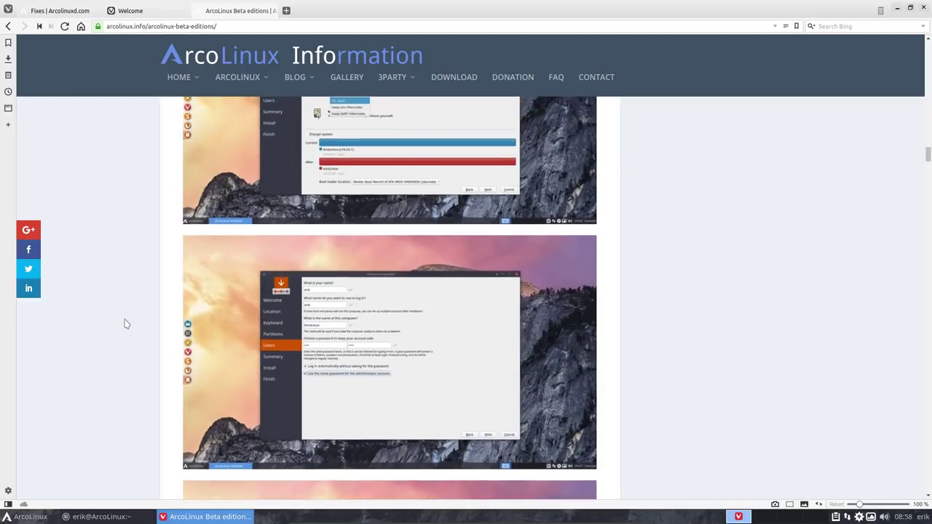
pyautogui.scroll(10, 124, 324)
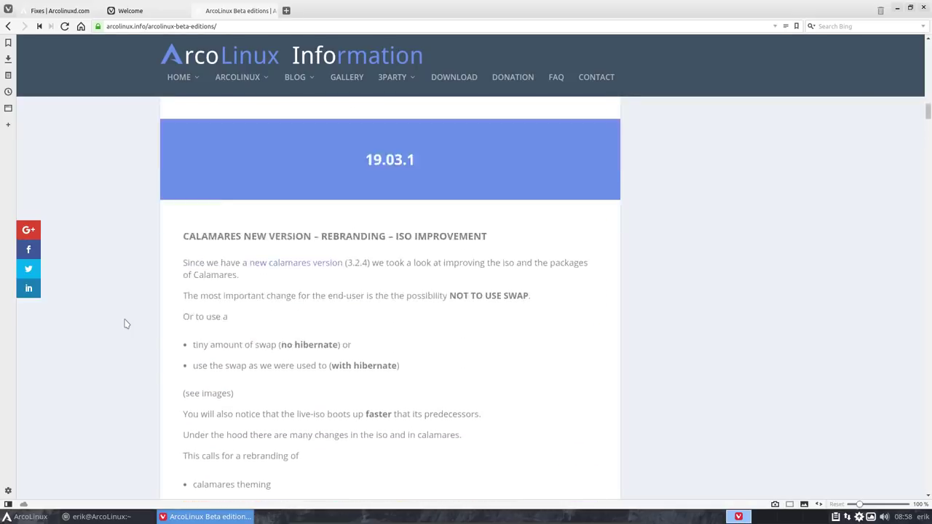
pyautogui.scroll(10, 124, 323)
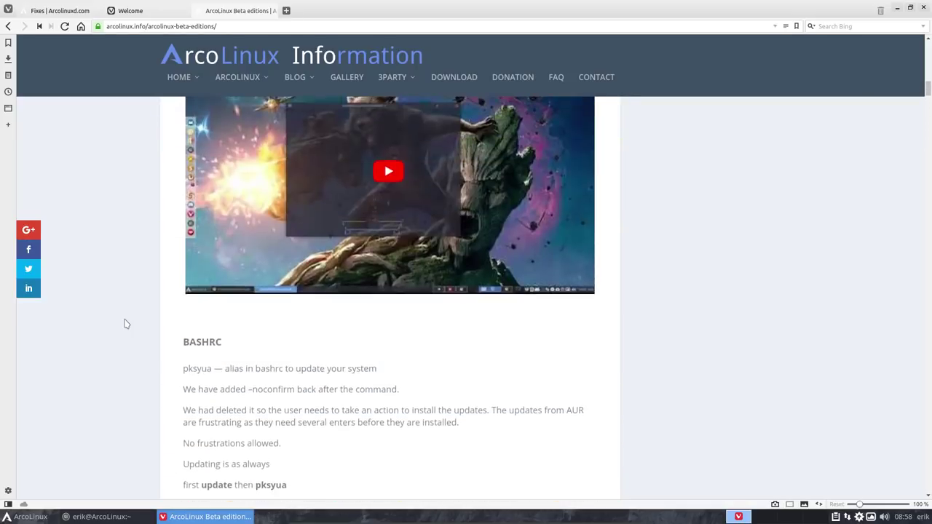
pyautogui.scroll(10, 125, 323)
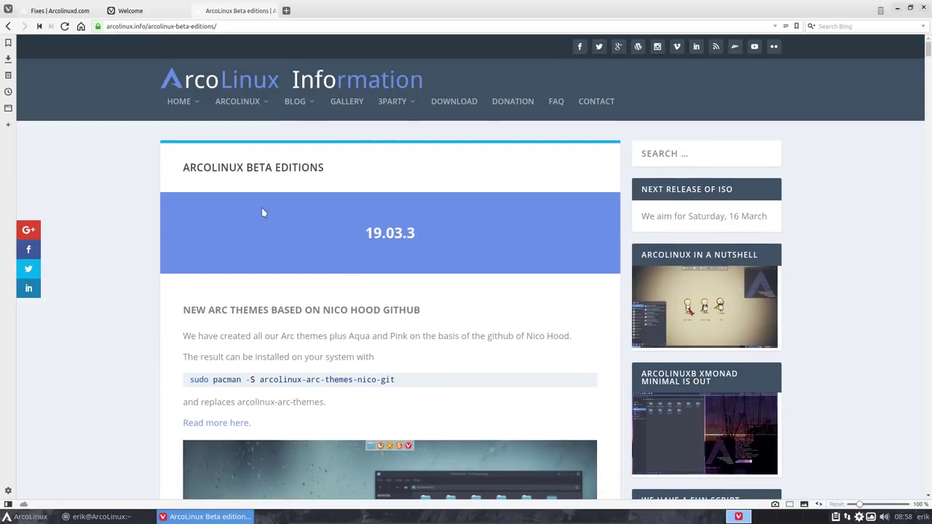
# Step: Shrink Vivaldi to half width and highlight perl-xml-libxml and conky-lua-archers in Termite
pyautogui.moveTo(823, 7); pyautogui.dragTo(2, 193)
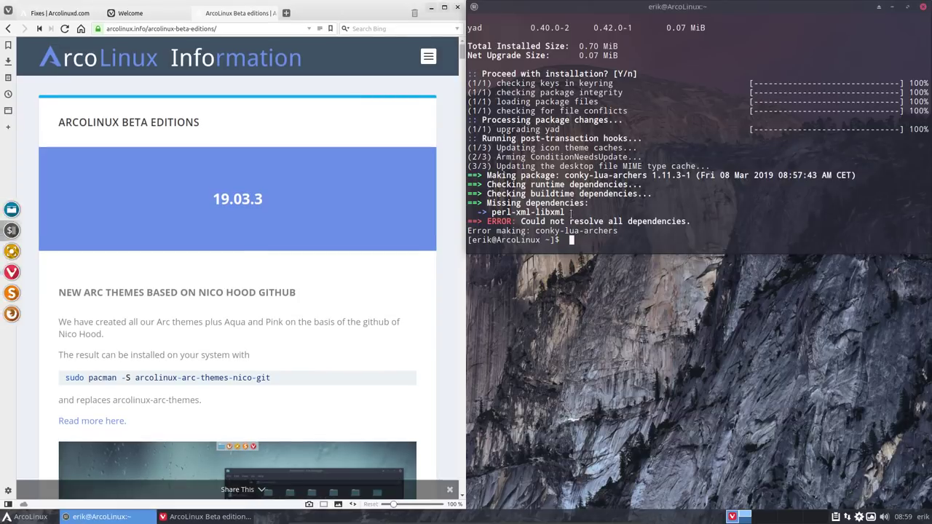
pyautogui.moveTo(492, 212); pyautogui.dragTo(565, 212)
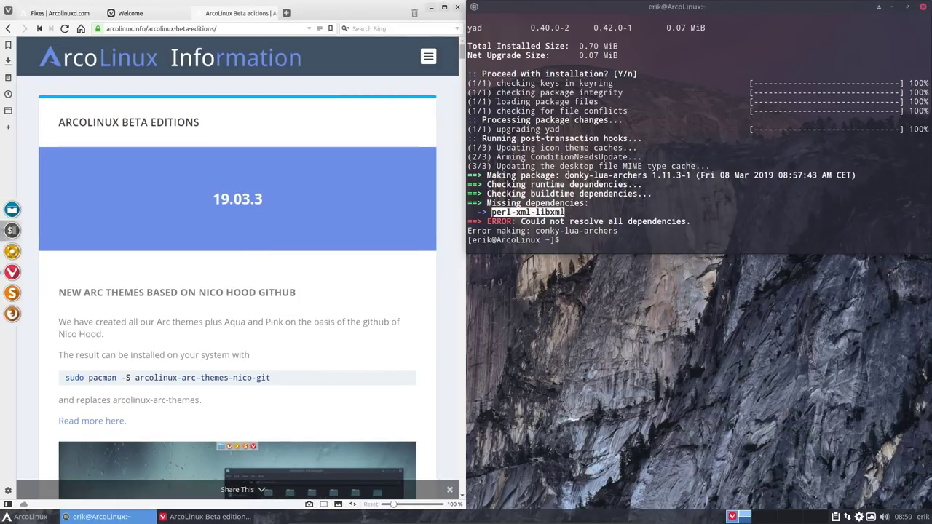
pyautogui.moveTo(566, 176); pyautogui.dragTo(648, 176)
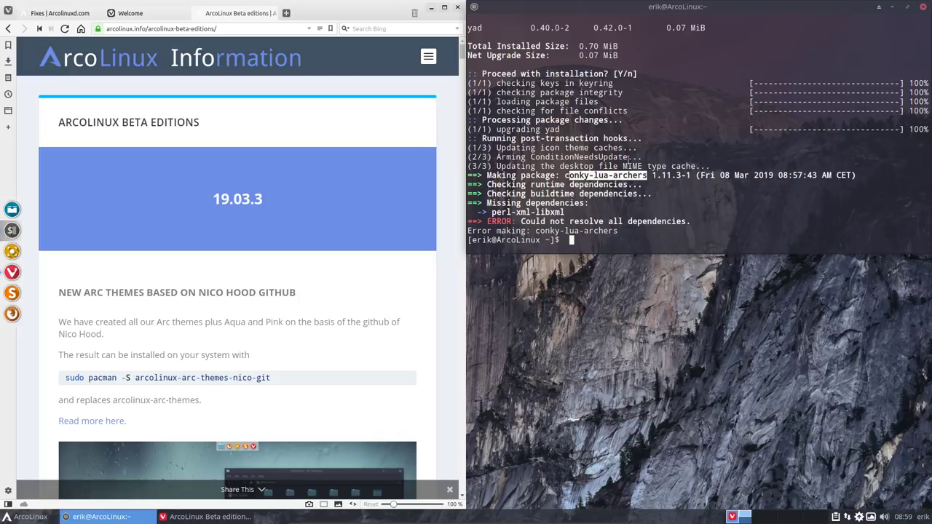
# Step: Scroll through the build failure output, clear the selection and minimize Termite
pyautogui.scroll(13, 628, 158)
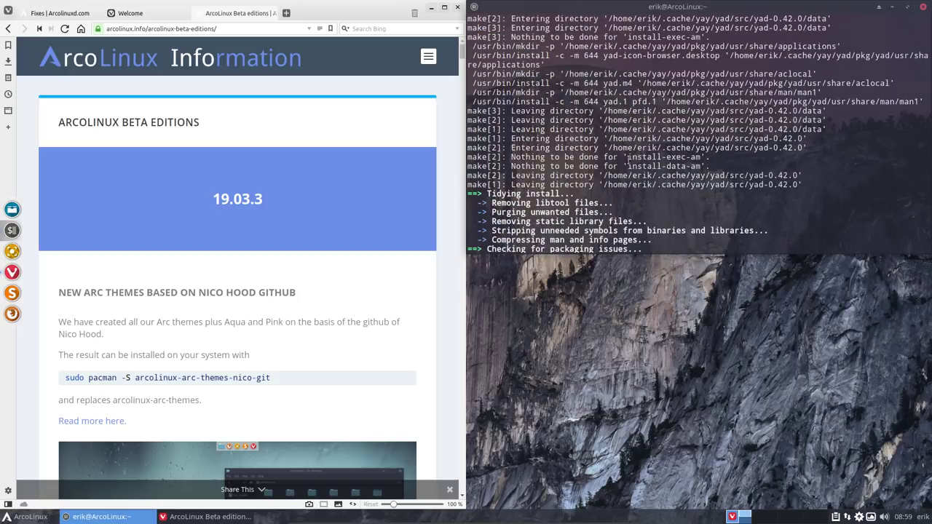
pyautogui.scroll(6, 627, 158)
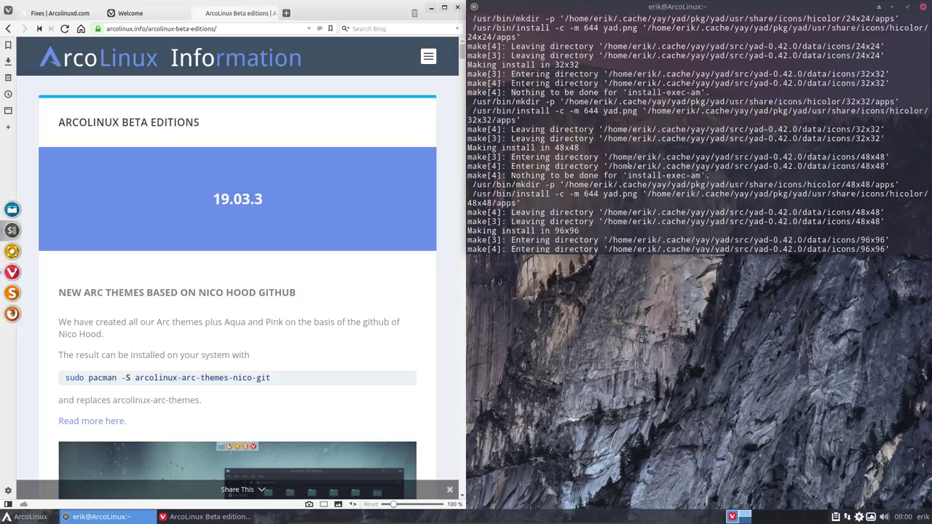
pyautogui.scroll(-20, 628, 158)
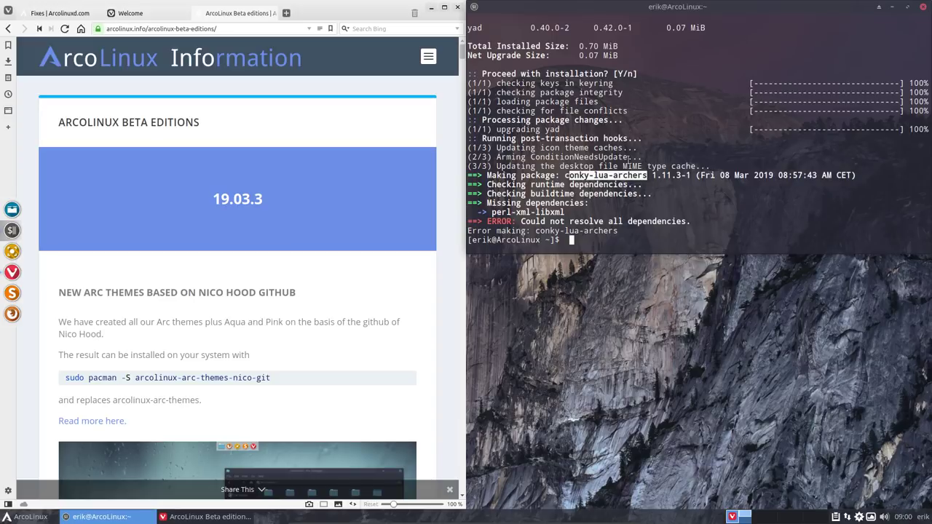
pyautogui.click(607, 227)
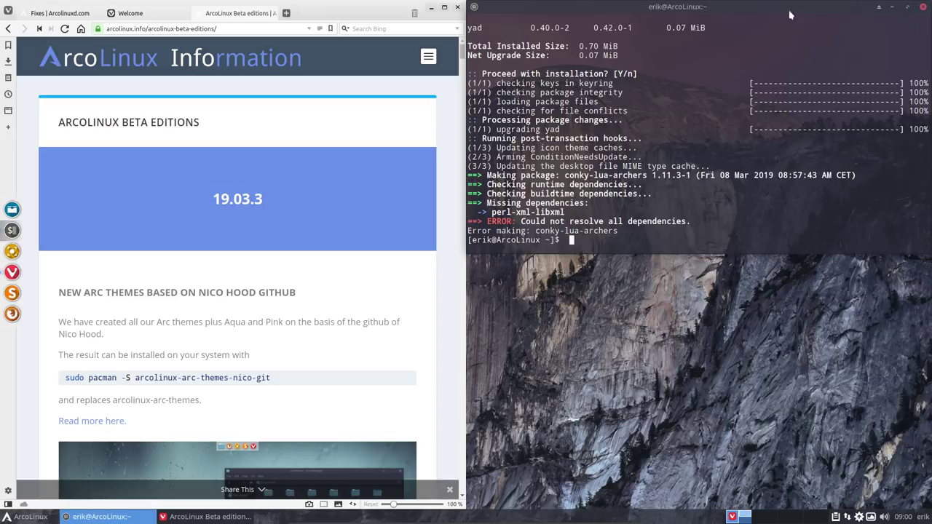
pyautogui.click(893, 9)
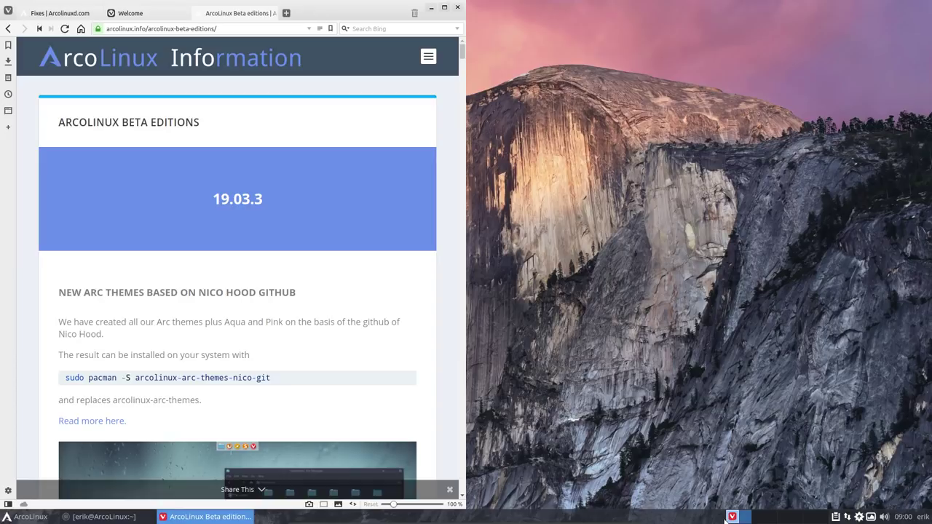
pyautogui.moveTo(731, 519)
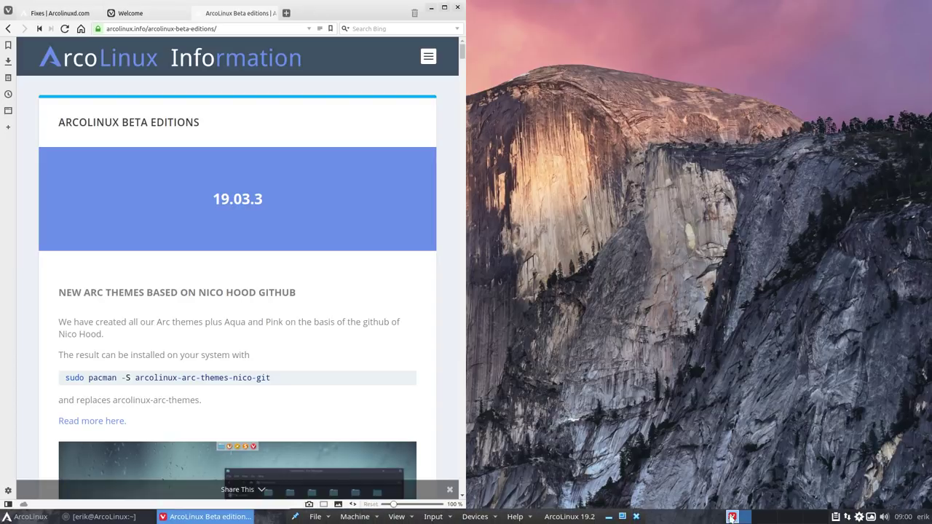
pyautogui.click(203, 516)
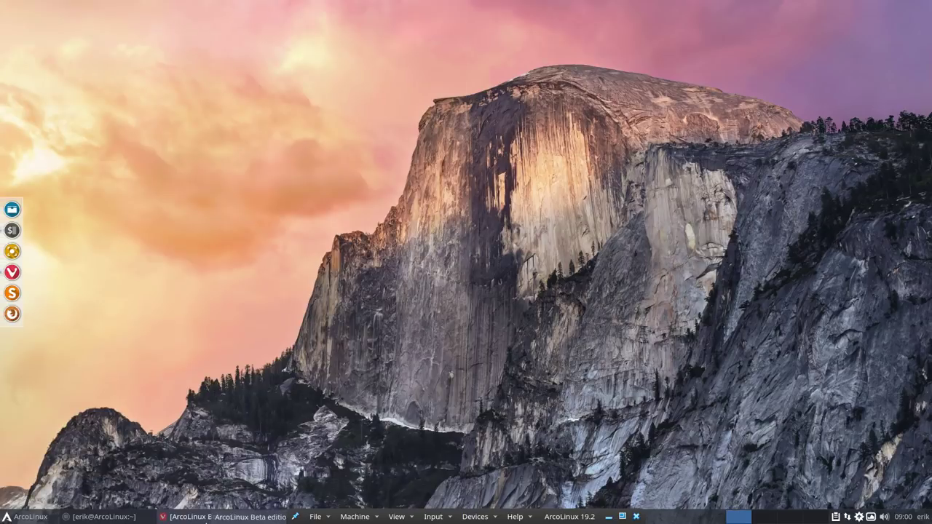
pyautogui.click(206, 517)
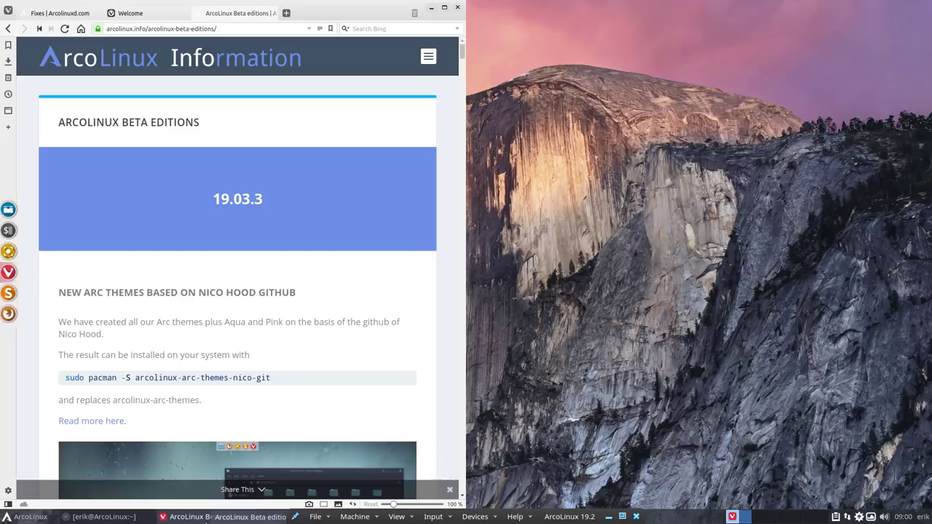
pyautogui.click(109, 517)
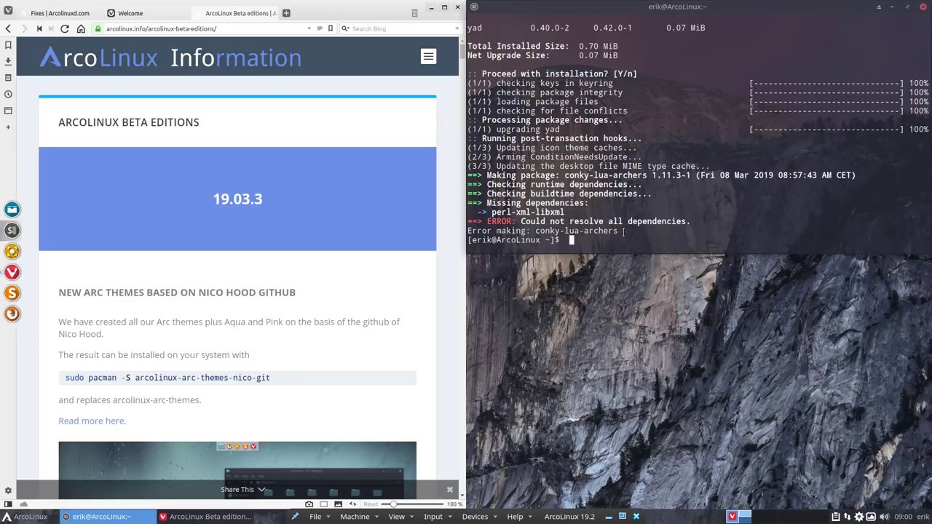
pyautogui.click(891, 8)
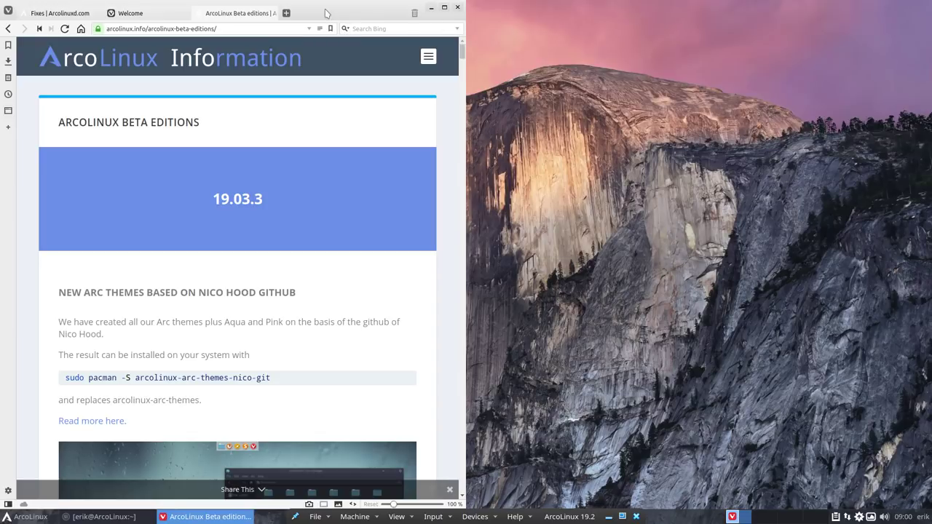
pyautogui.click(325, 3)
# Step: Maximize Vivaldi, open ARCOLINUXISO.COM from the HOME menu, browse its posts, then minimize
pyautogui.doubleClick(382, 8)
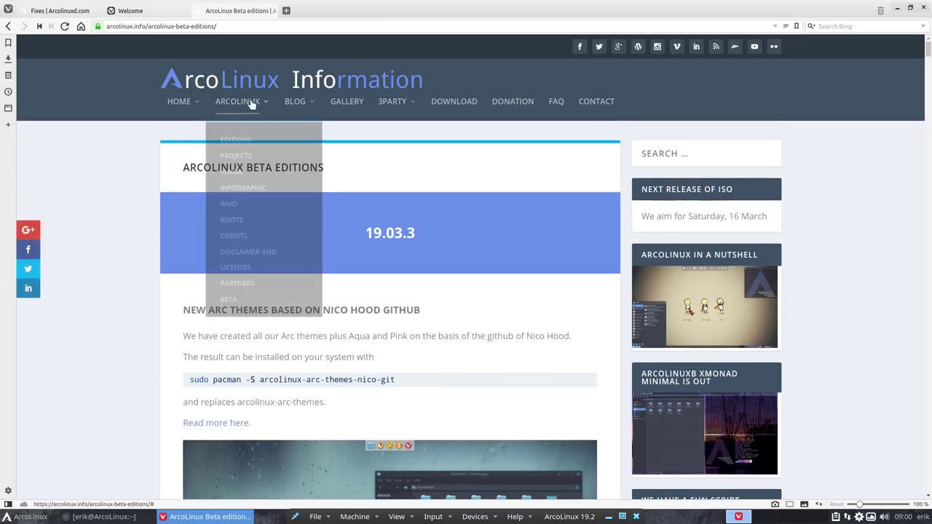
pyautogui.moveTo(198, 99)
pyautogui.click(207, 205)
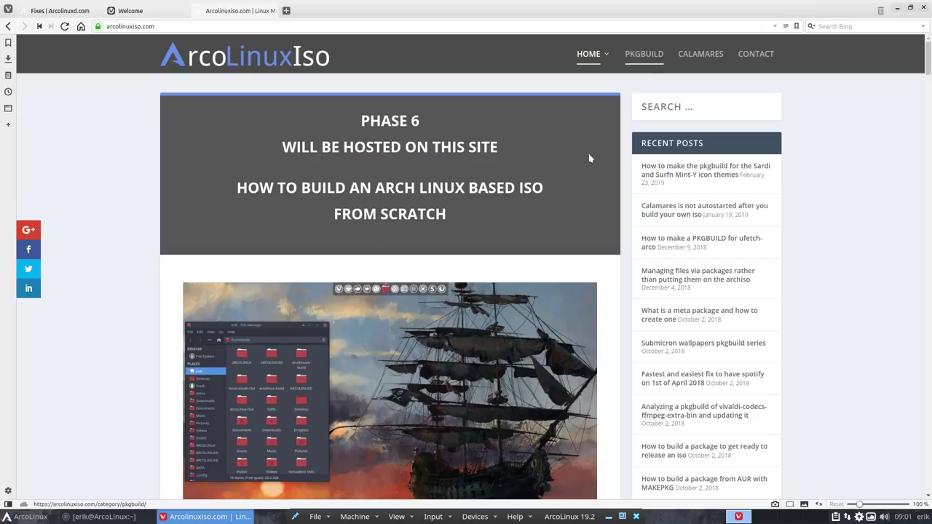
pyautogui.scroll(-10, 429, 308)
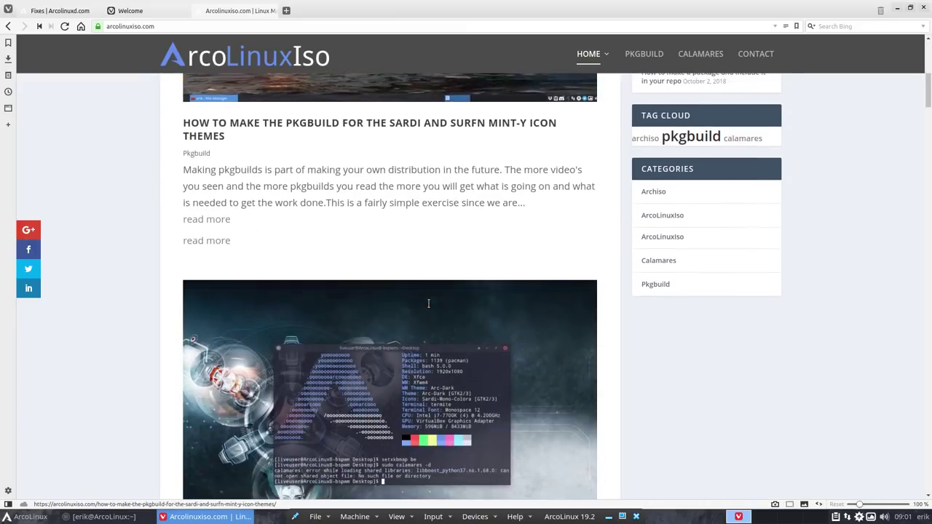
pyautogui.scroll(-2, 430, 309)
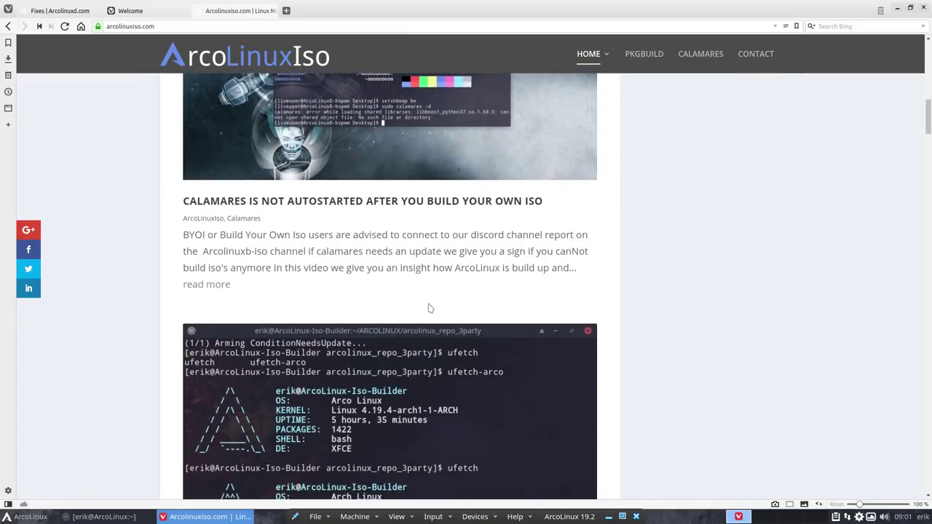
pyautogui.scroll(12, 429, 308)
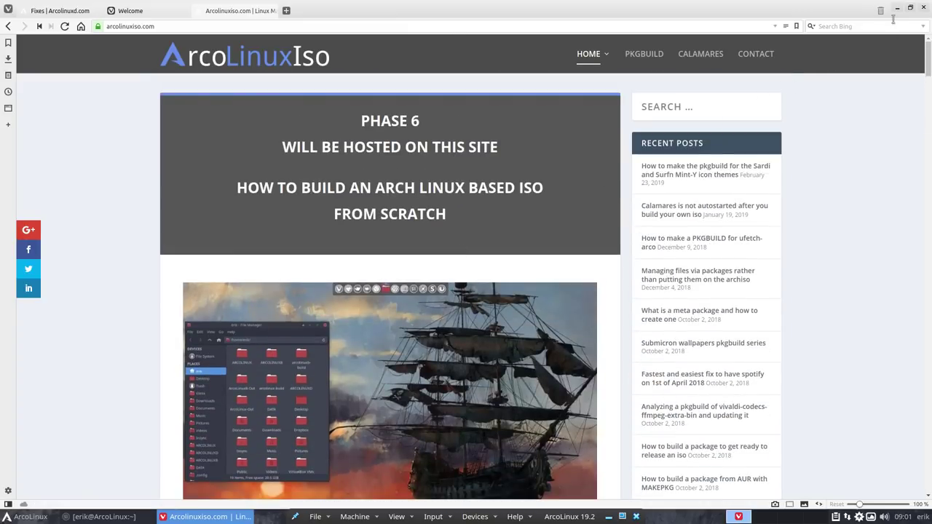
pyautogui.click(897, 8)
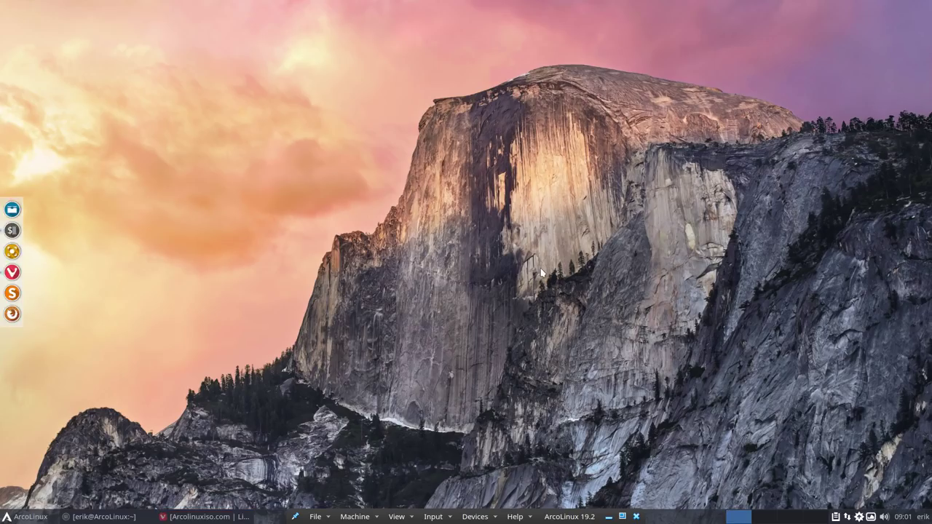
# Step: Restore Vivaldi and close the Welcome and arcolinuxiso.com tabs
pyautogui.click(297, 517)
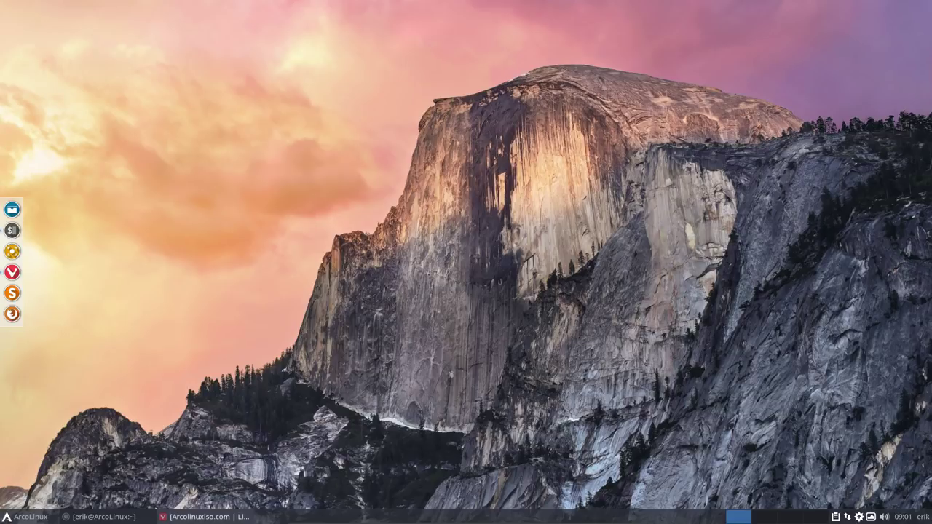
pyautogui.click(217, 516)
pyautogui.moveTo(107, 10)
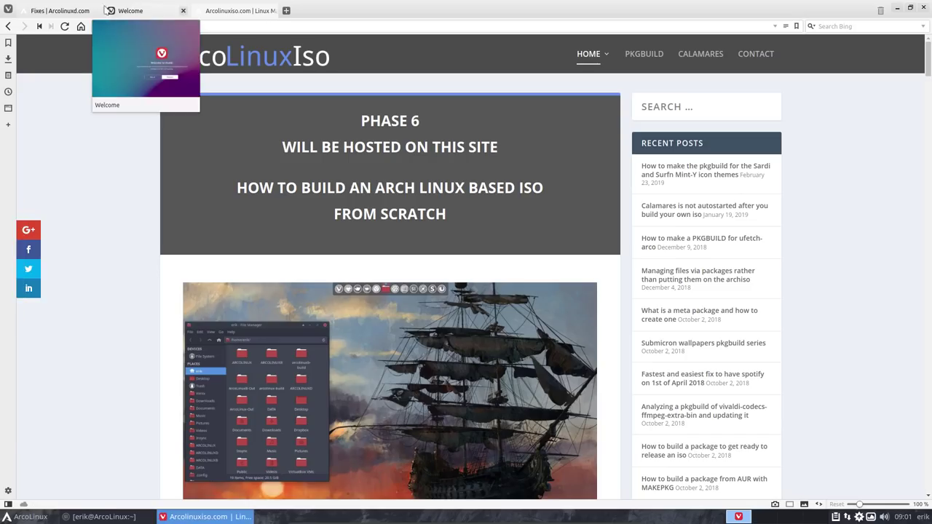
pyautogui.click(184, 12)
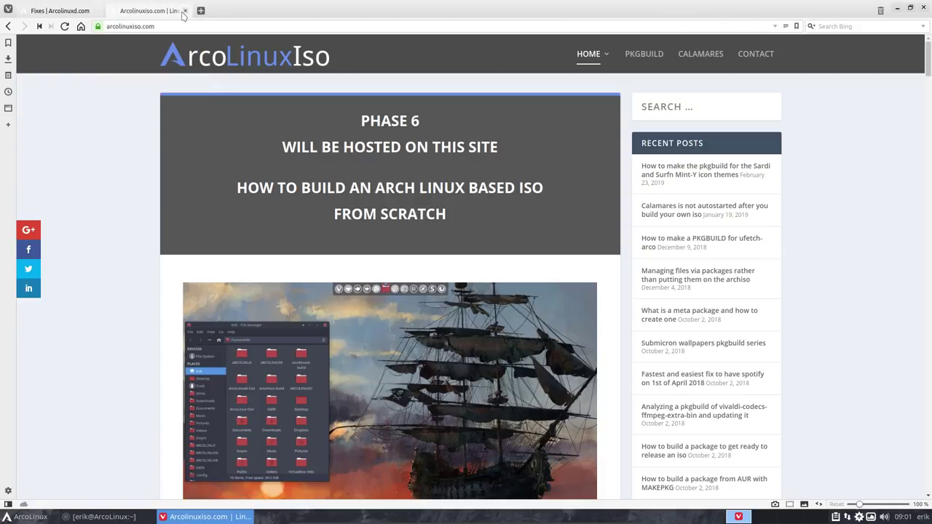
pyautogui.click(183, 11)
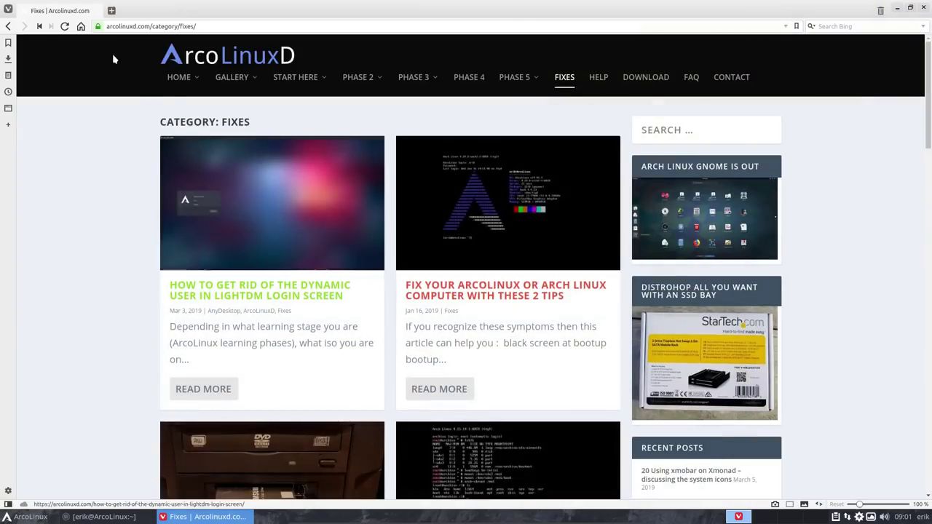
# Step: Open ARCOLINUX > BETA > ARCOLINUX BETA via ArcoLinux Hello, then minimize Vivaldi
pyautogui.moveTo(188, 78)
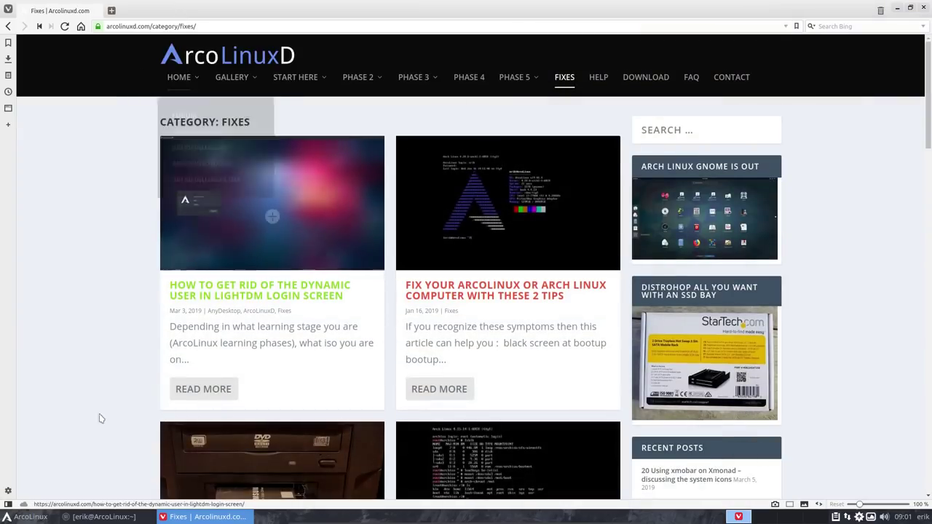
pyautogui.click(26, 517)
pyautogui.click(134, 264)
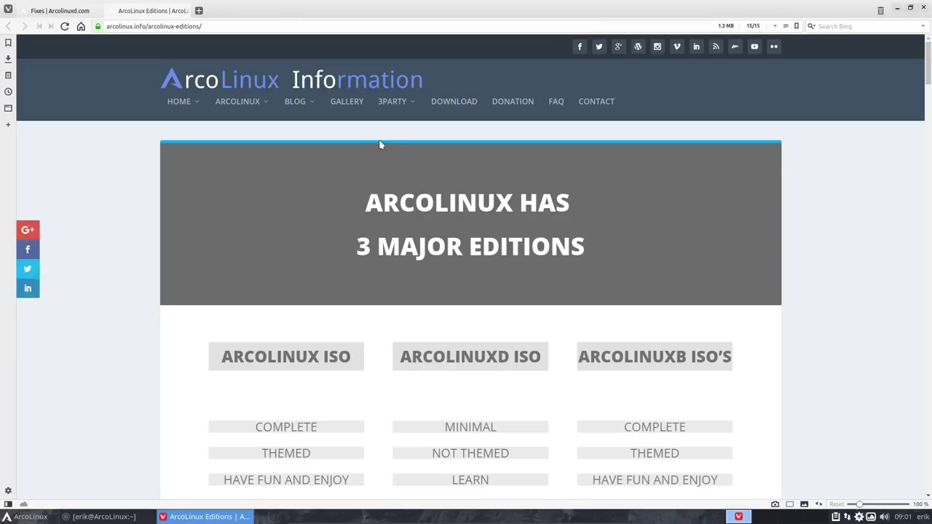
pyautogui.moveTo(254, 108)
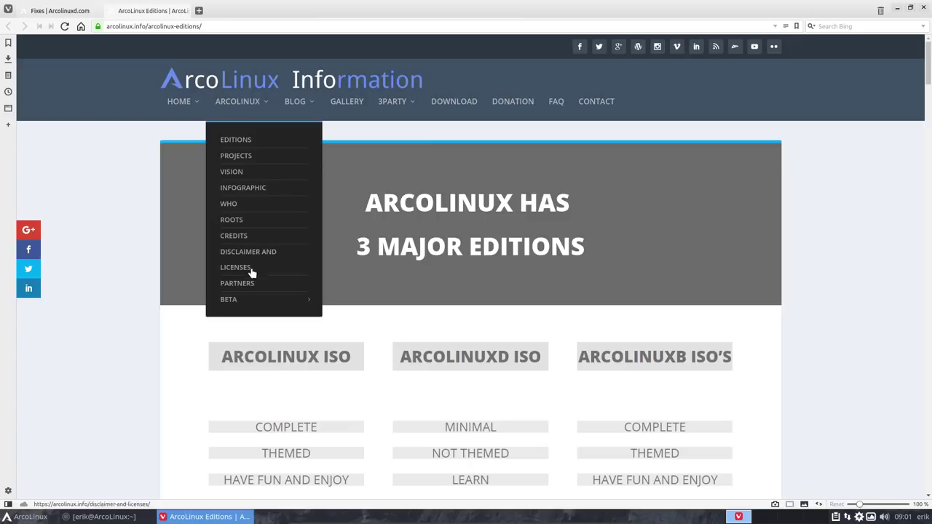
pyautogui.moveTo(270, 302)
pyautogui.click(352, 303)
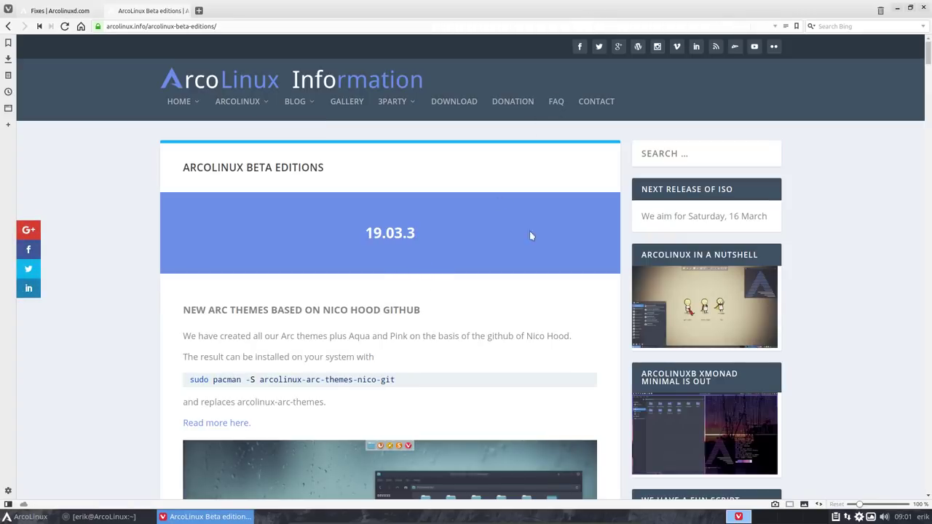
pyautogui.click(897, 9)
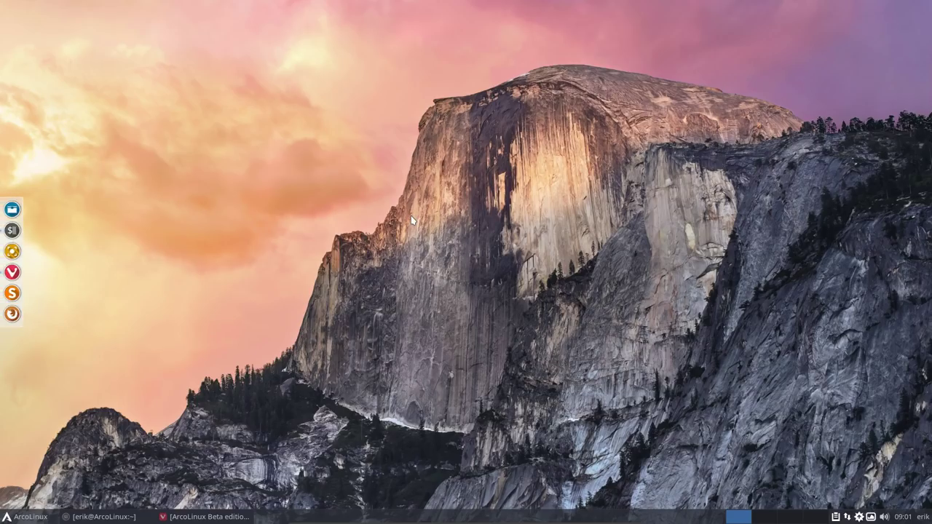
# Step: Open a new Termite and enter 'sudo pacman -S arcolinux-arc-themes-nico-git' using Tab completion
pyautogui.hotkey('ctrl', 'alt', 'Return')
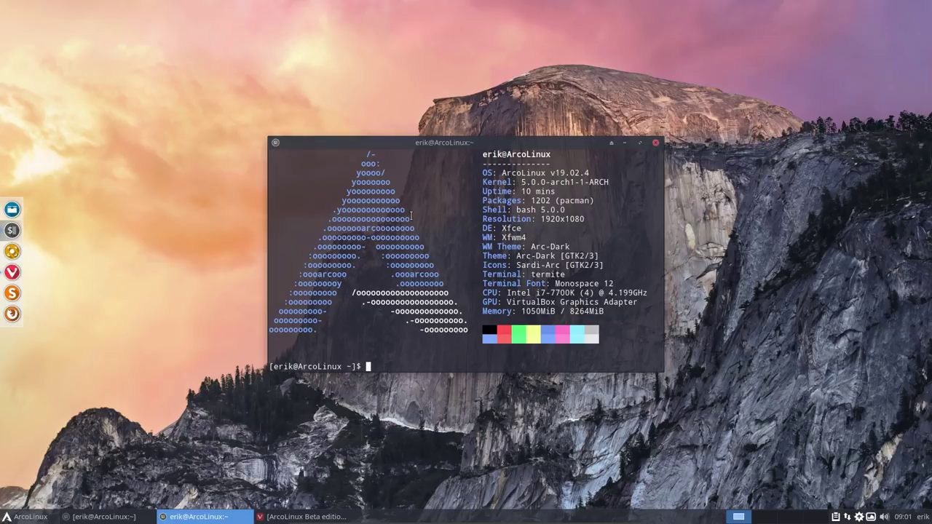
pyautogui.write('sudo pacman -S arcolinux-arc')
pyautogui.press('Tab')
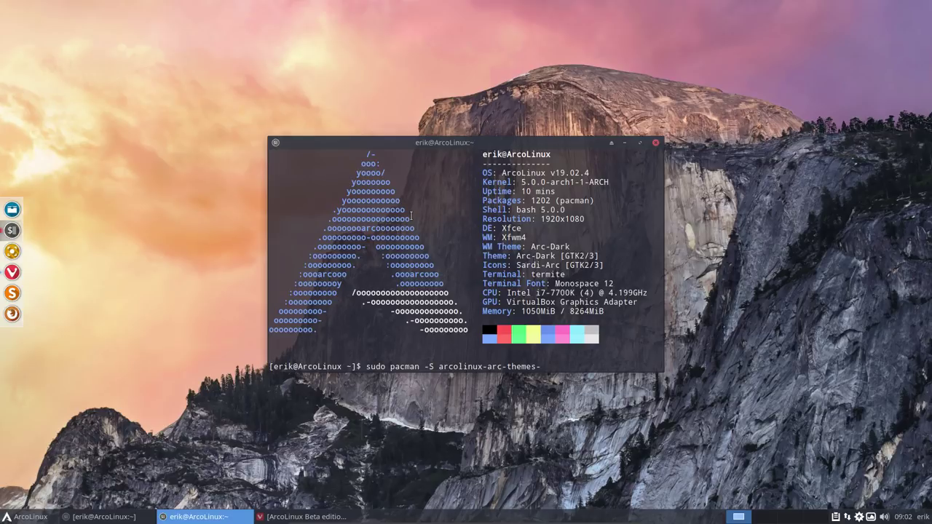
pyautogui.write('ni')
pyautogui.press('Tab')
# Step: Briefly open and dismiss the application menu and the home-folder file manager
pyautogui.click(25, 517)
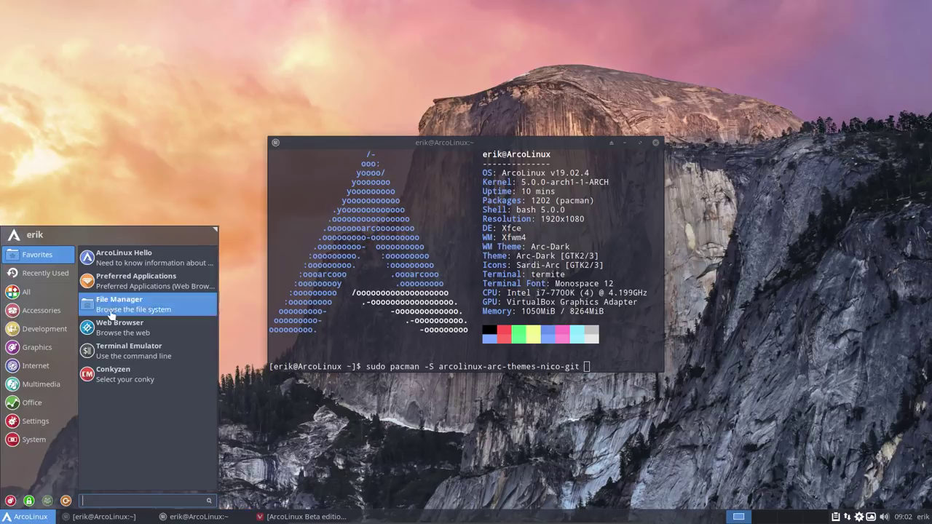
pyautogui.click(317, 459)
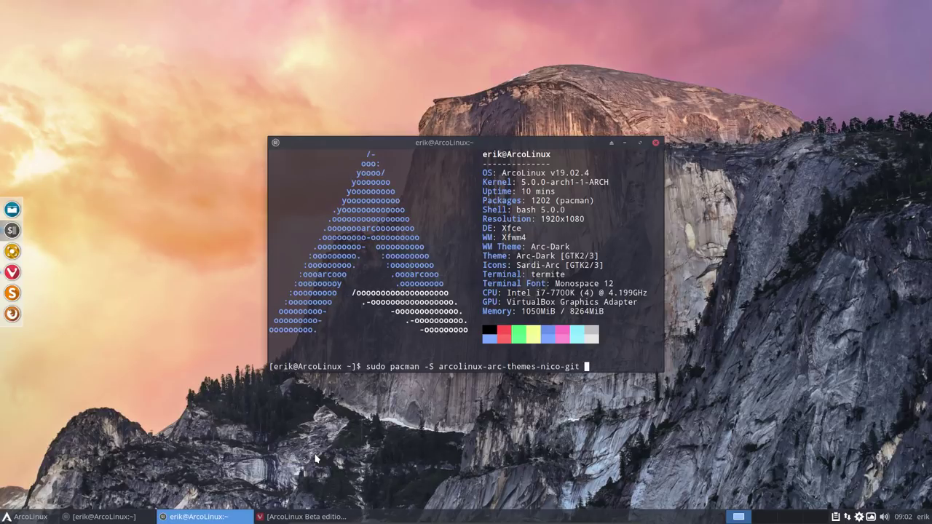
pyautogui.click(12, 209)
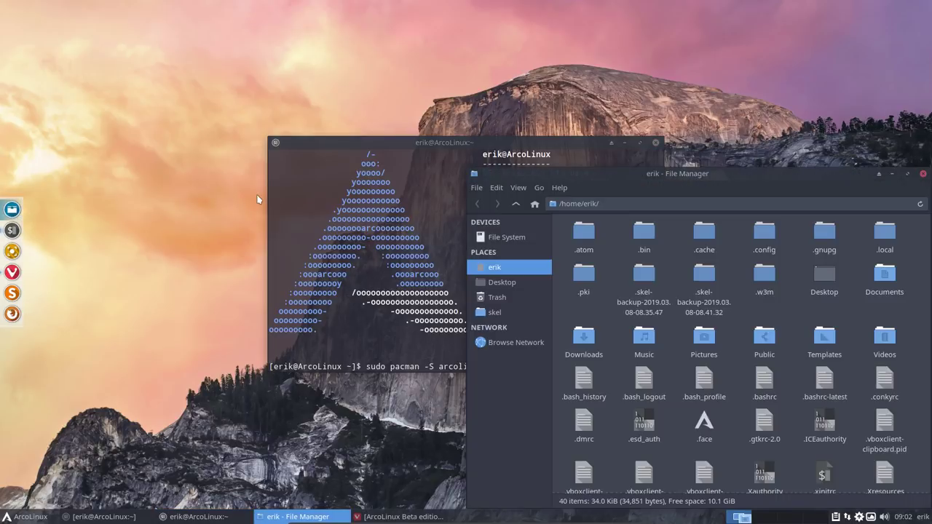
pyautogui.click(924, 177)
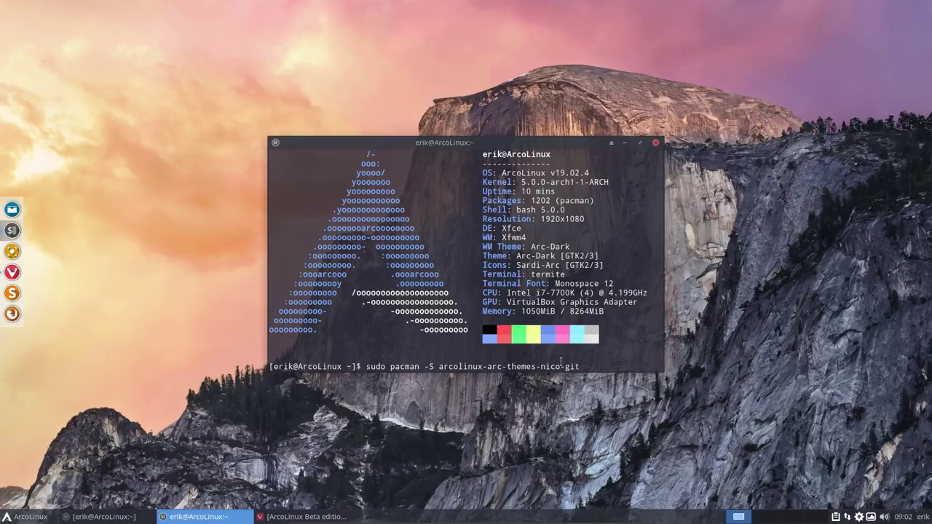
# Step: Run the install, replace conflicting arcolinux-arc-themes-git, and confirm the 177.31 MiB installation
pyautogui.press('Return')
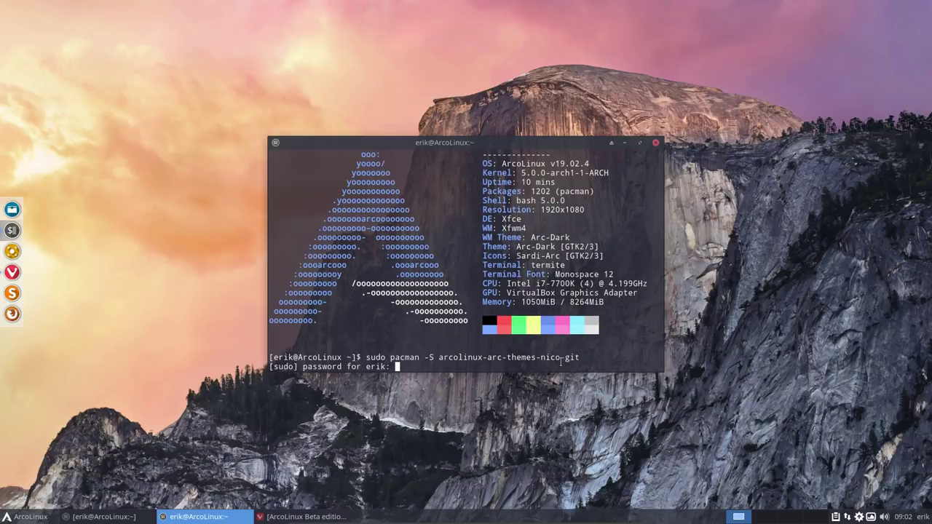
pyautogui.press('Return')
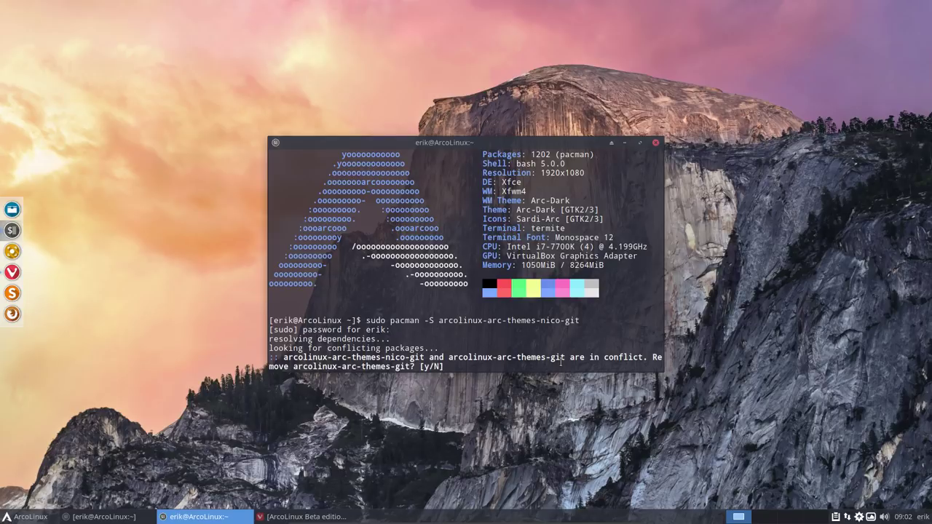
pyautogui.write('y')
pyautogui.press('Return')
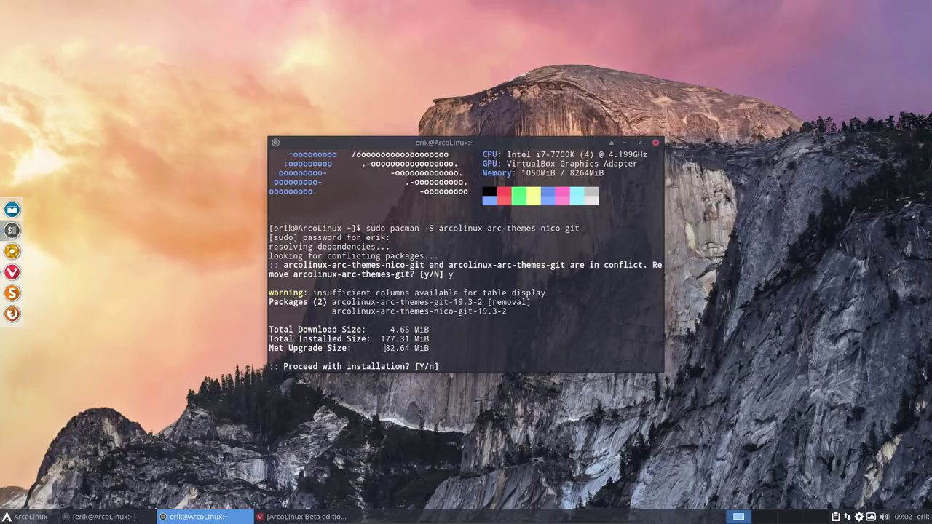
pyautogui.moveTo(382, 340); pyautogui.dragTo(411, 339)
pyautogui.write('y')
pyautogui.press('Return')
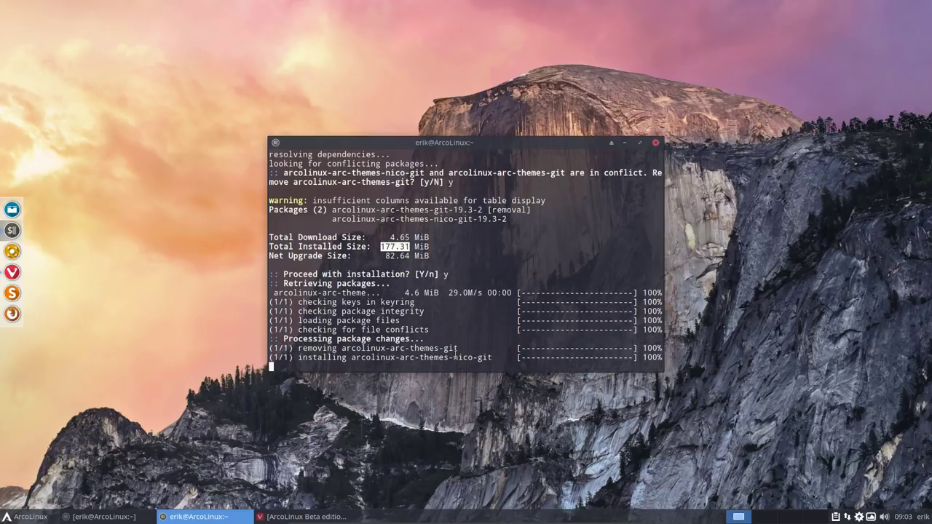
# Step: Close the finished terminal, glance at the Beta editions page in Vivaldi, then minimize it again
pyautogui.click(656, 144)
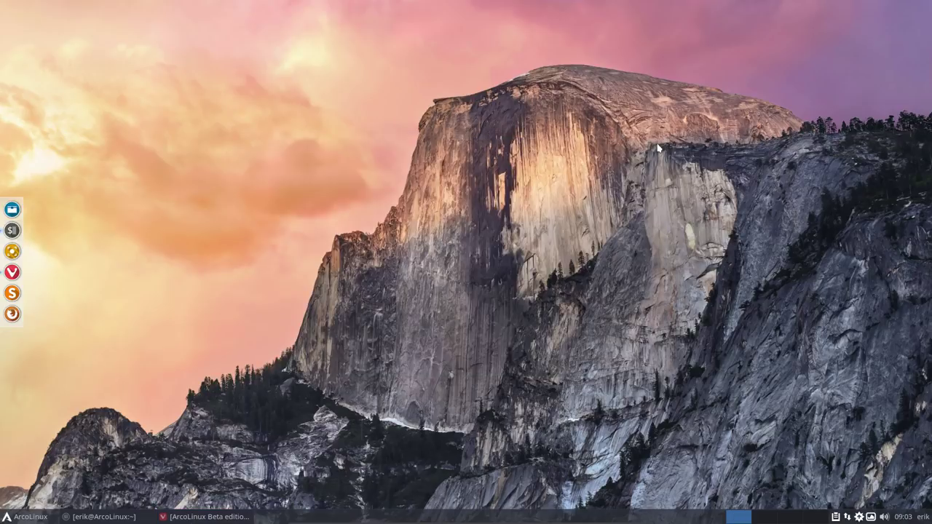
pyautogui.click(20, 519)
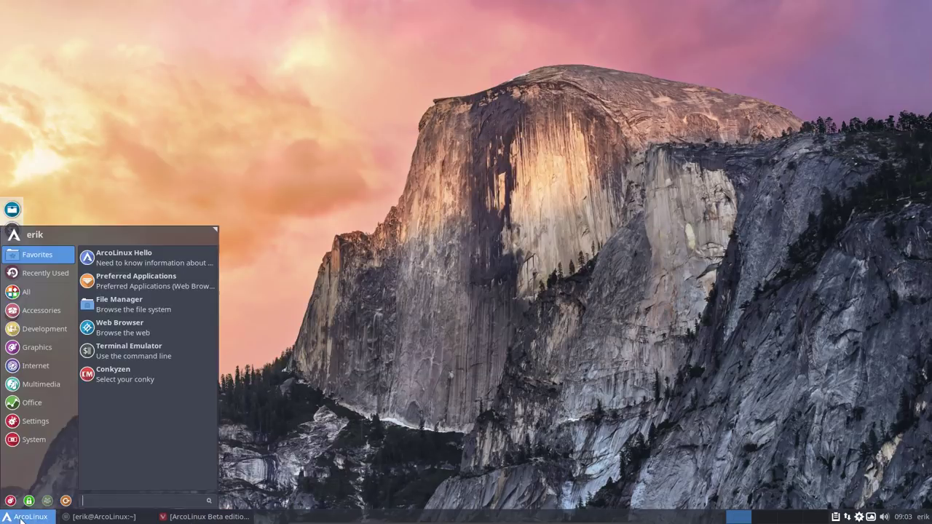
pyautogui.click(364, 296)
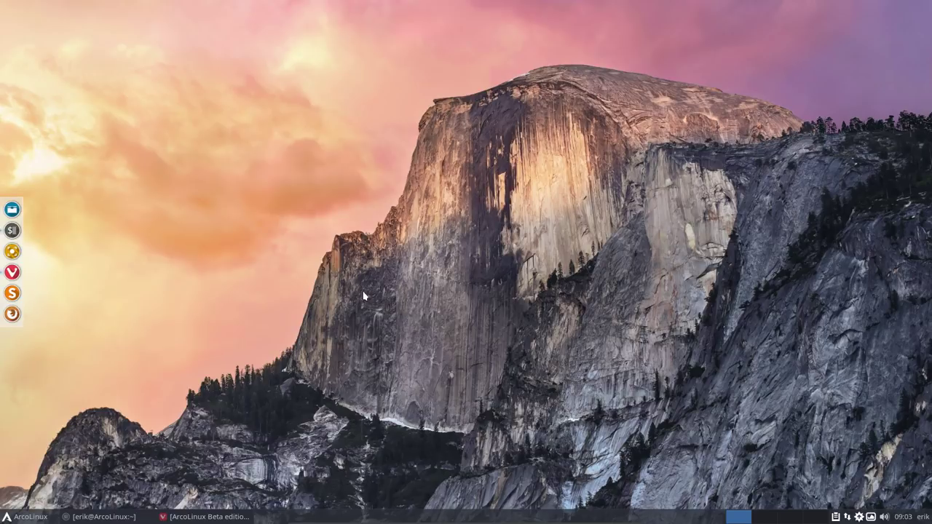
pyautogui.click(206, 516)
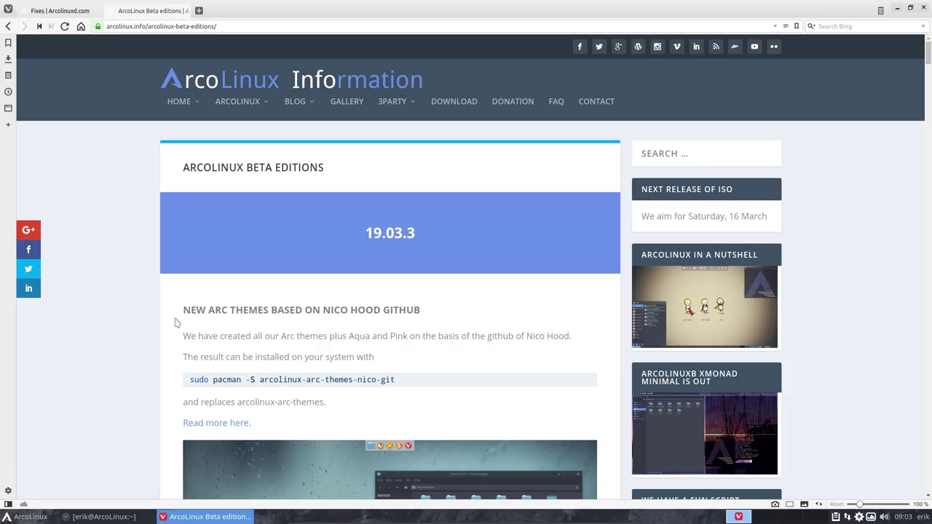
pyautogui.scroll(-10, 174, 322)
pyautogui.scroll(10, 175, 322)
pyautogui.click(897, 8)
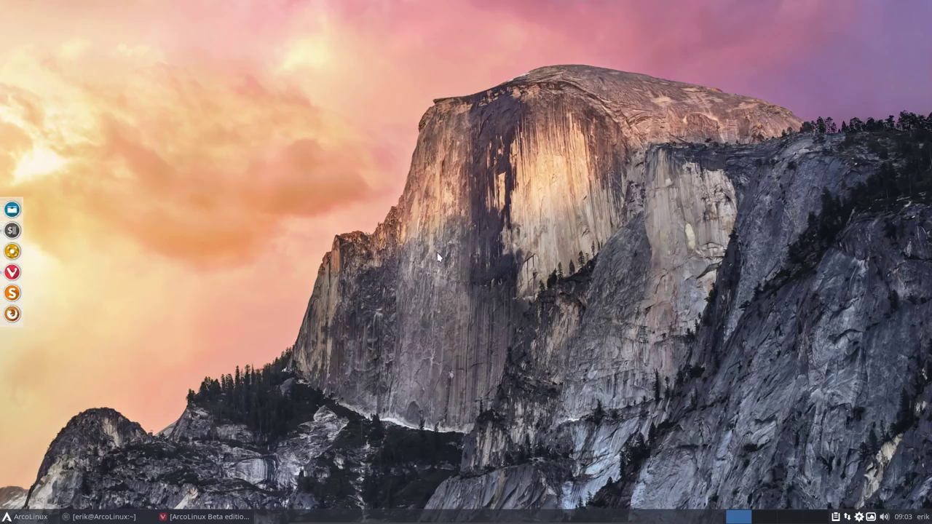
# Step: In a new terminal, tab-complete 'sudo pacman -S sardi' to list the available sardi icon packages
pyautogui.hotkey('ctrl', 'alt', 't')
pyautogui.write('sudo pacma')
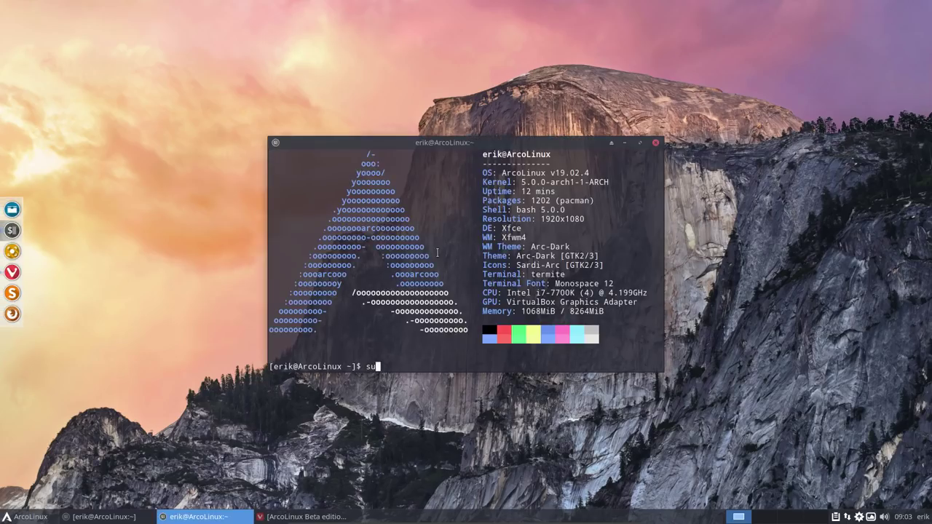
pyautogui.write('n -S sardi')
pyautogui.press('Tab')
pyautogui.press('Tab')
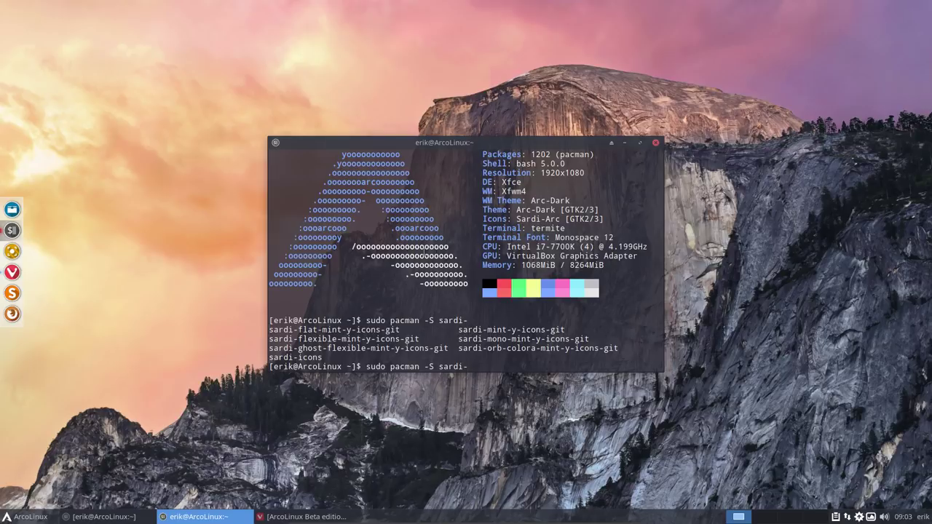
# Step: Reposition the terminal, then briefly open and close the home-folder file manager
pyautogui.moveTo(481, 142); pyautogui.dragTo(464, 108)
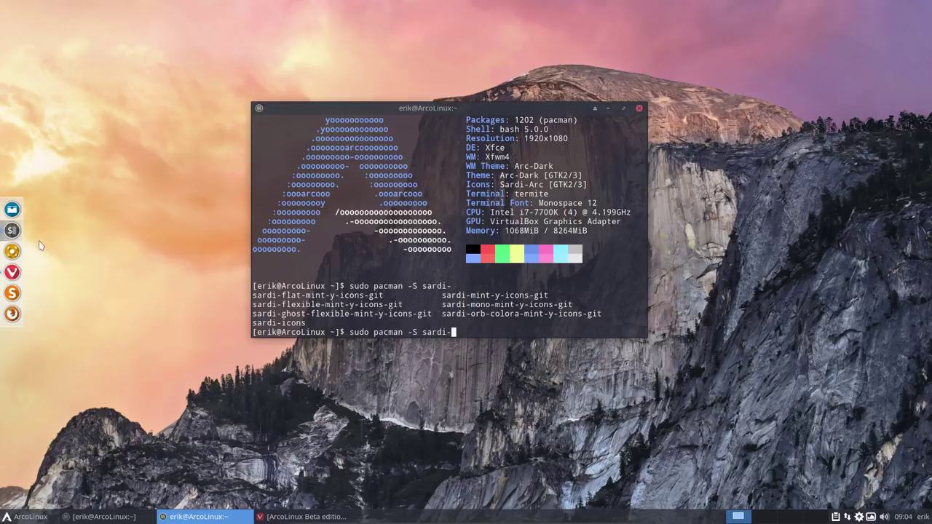
pyautogui.click(12, 210)
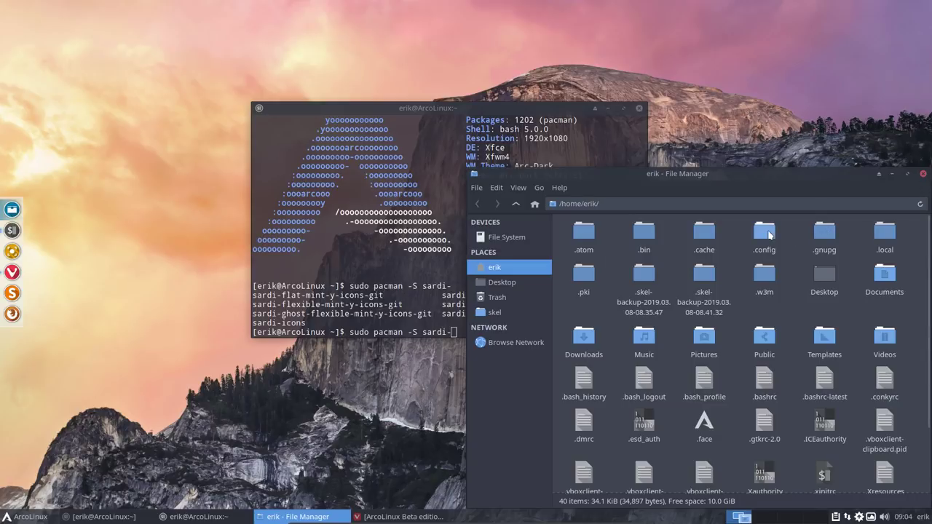
pyautogui.click(924, 176)
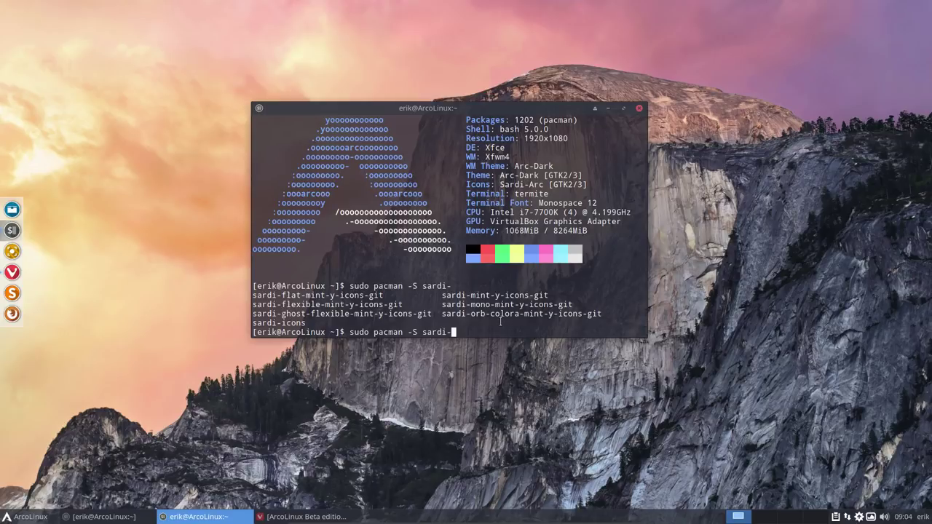
# Step: Install sardi-mint-y-icons-git with pacman, entering the sudo password, then close the terminal
pyautogui.write('min')
pyautogui.press('Tab')
pyautogui.press('Return')
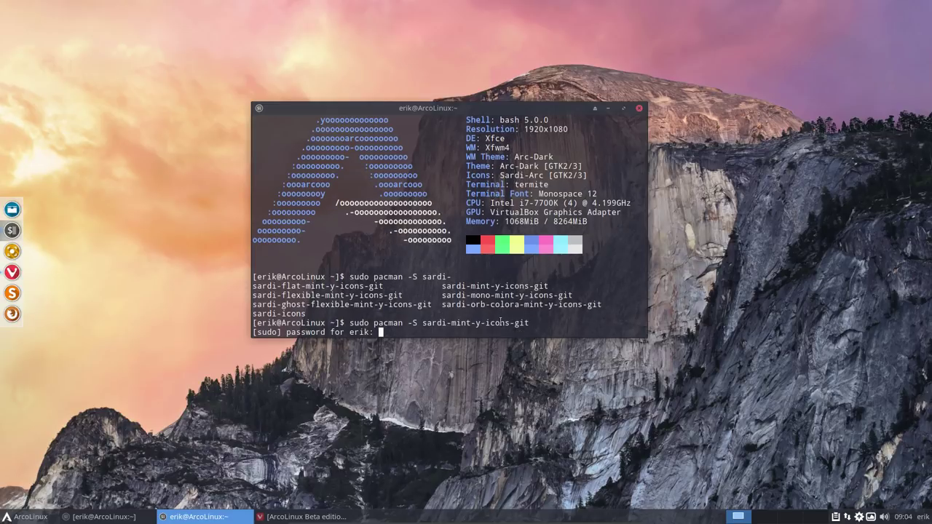
pyautogui.press('Return')
pyautogui.press('Return')
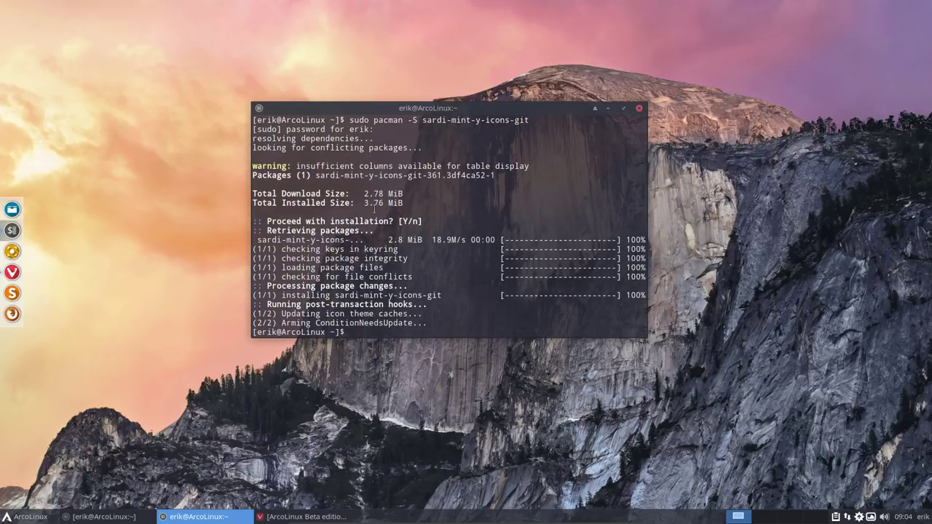
pyautogui.click(639, 108)
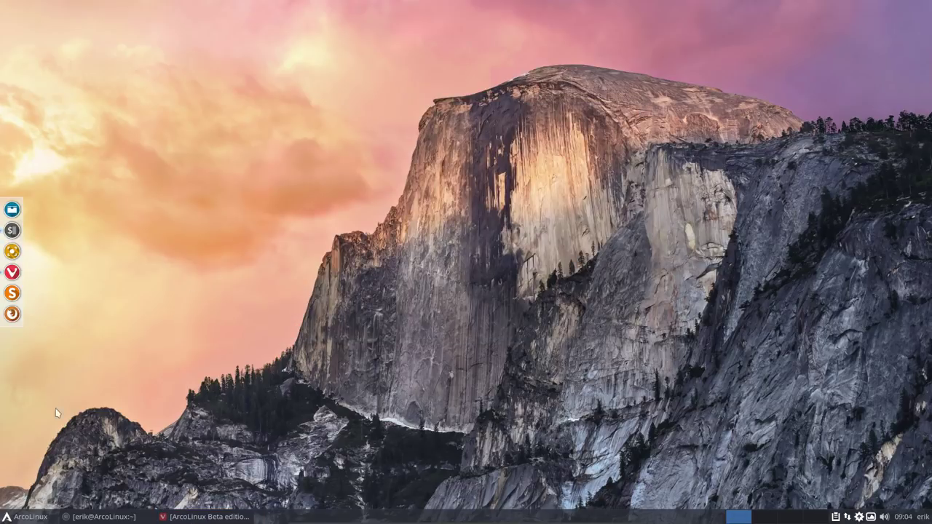
# Step: Open the Appearance settings' Icons list and apply Sardi-Mint-Y-Sand
pyautogui.click(27, 517)
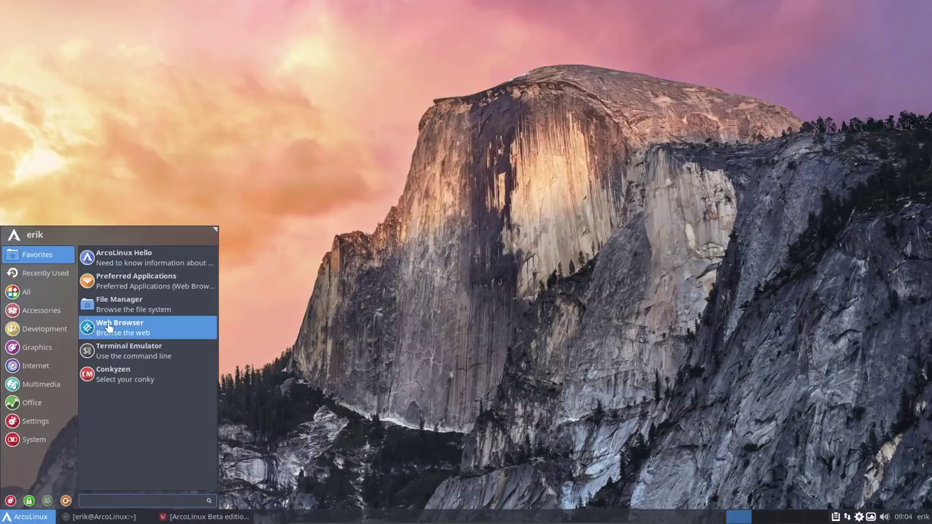
pyautogui.click(10, 501)
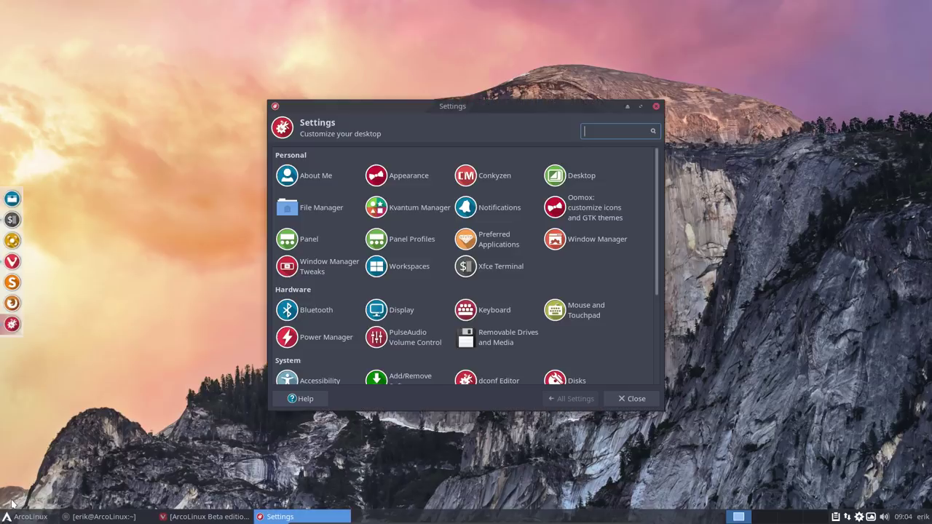
pyautogui.click(409, 179)
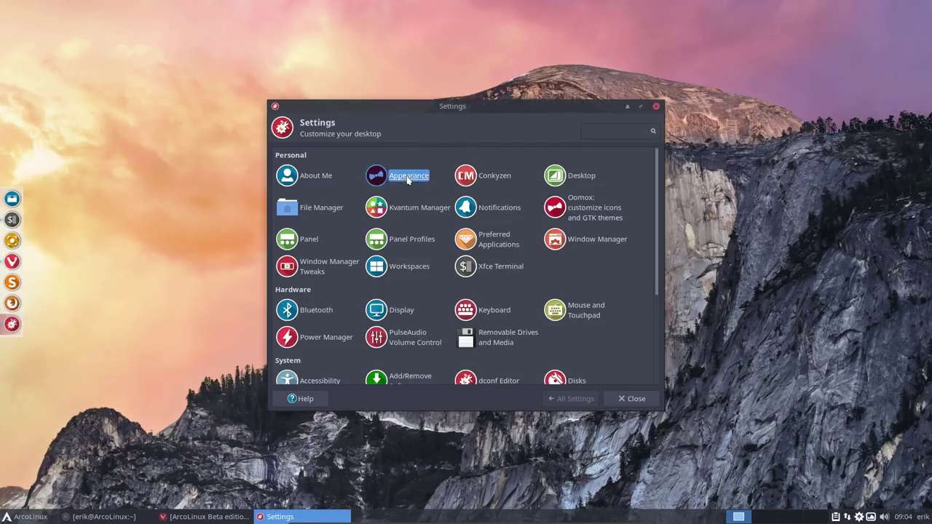
pyautogui.click(308, 155)
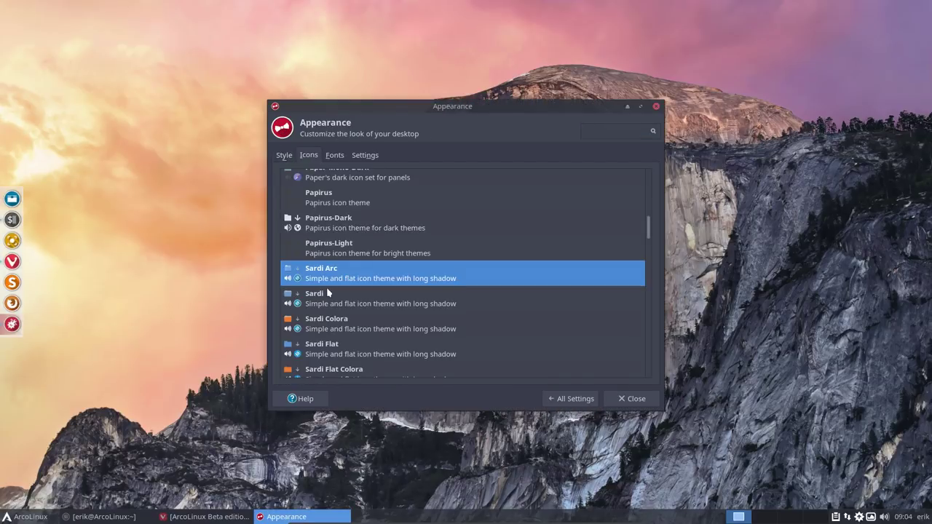
pyautogui.scroll(-8, 327, 288)
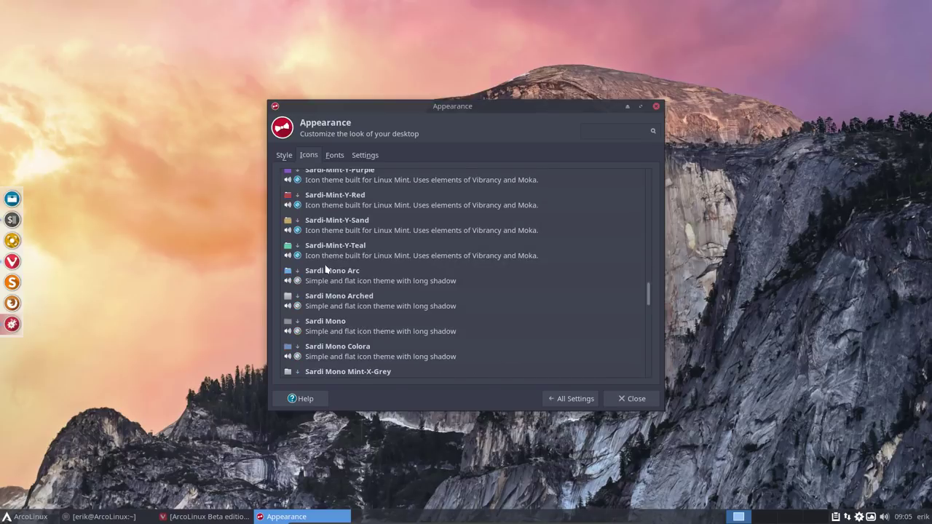
pyautogui.scroll(1, 325, 250)
pyautogui.scroll(1, 324, 249)
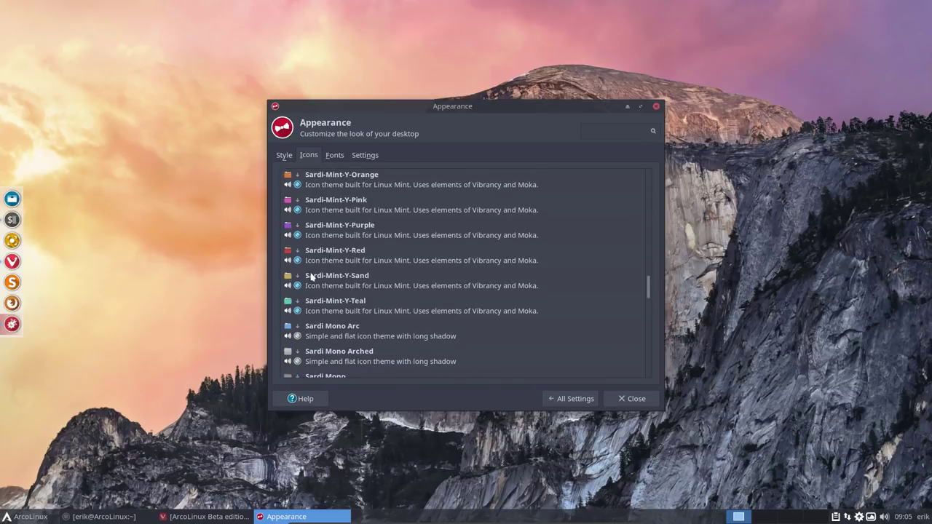
pyautogui.click(320, 284)
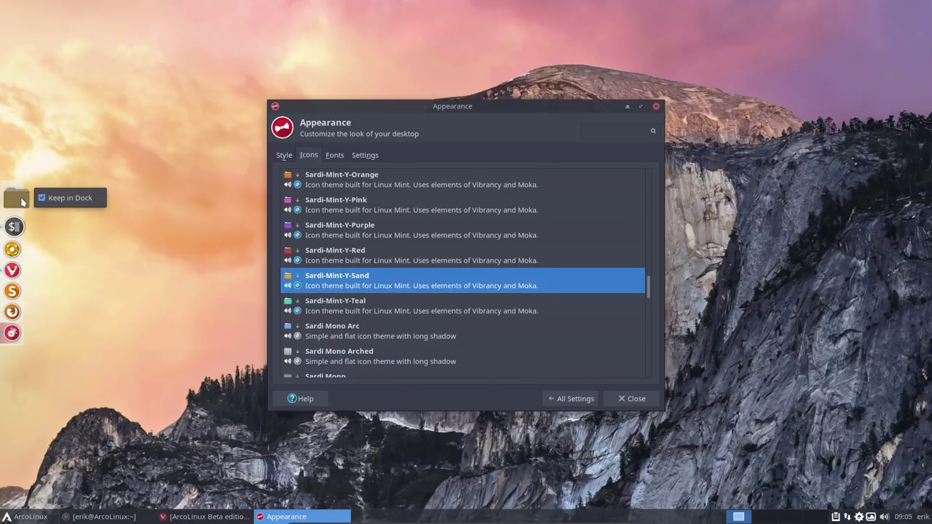
# Step: With a file manager beside it, try Sardi-Mint-Y Red, Purple, Pink, Orange, Brown and Grey icons
pyautogui.click(29, 198)
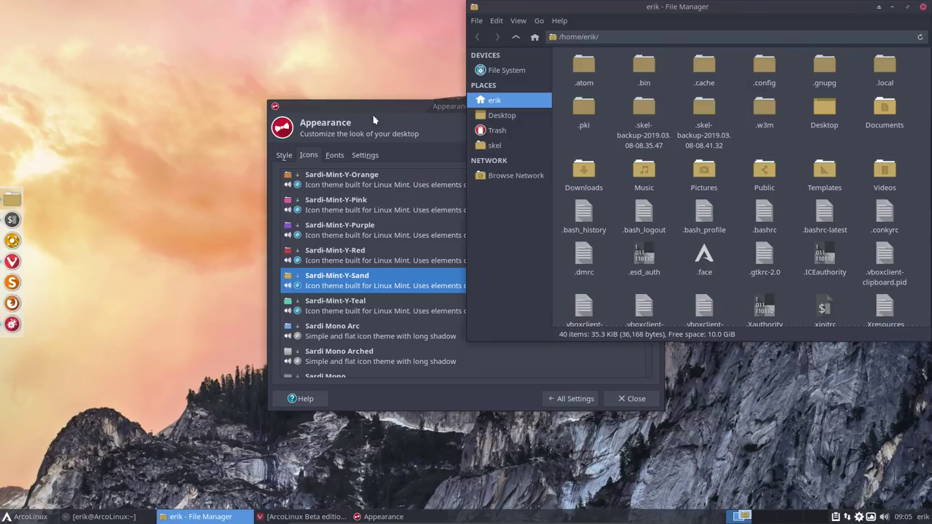
pyautogui.moveTo(402, 107); pyautogui.dragTo(194, 166)
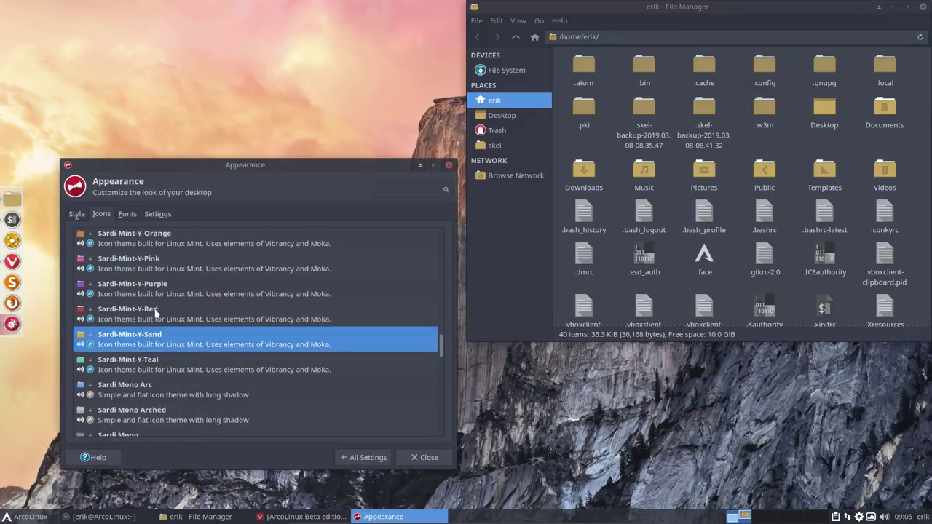
pyautogui.click(156, 313)
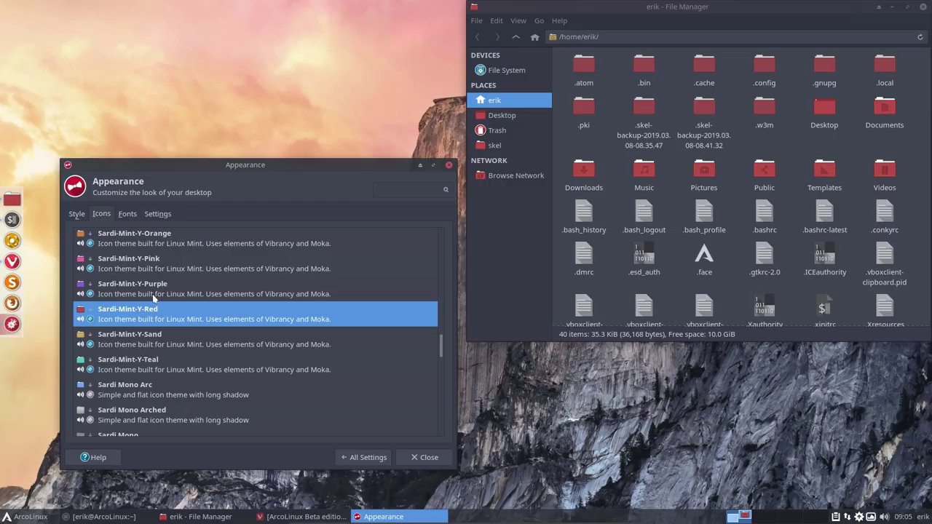
pyautogui.click(159, 290)
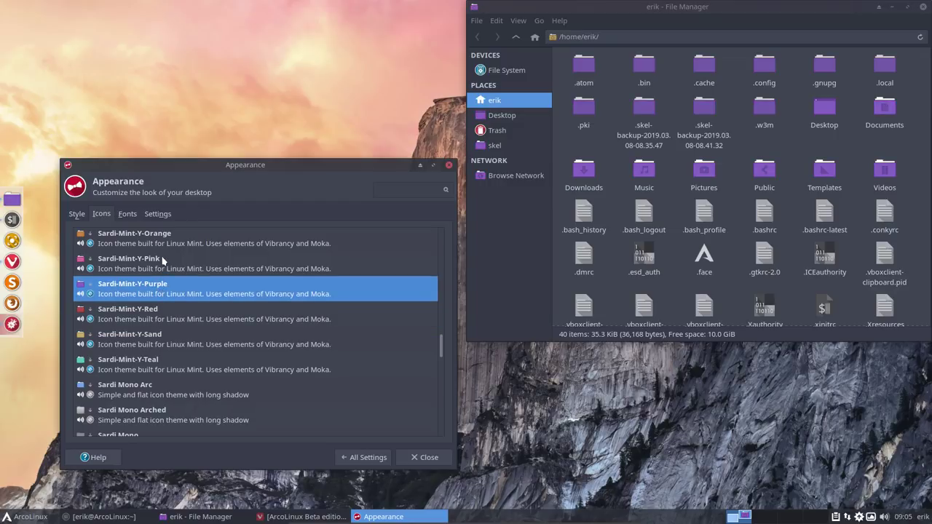
pyautogui.click(164, 263)
pyautogui.scroll(1, 165, 263)
pyautogui.click(165, 267)
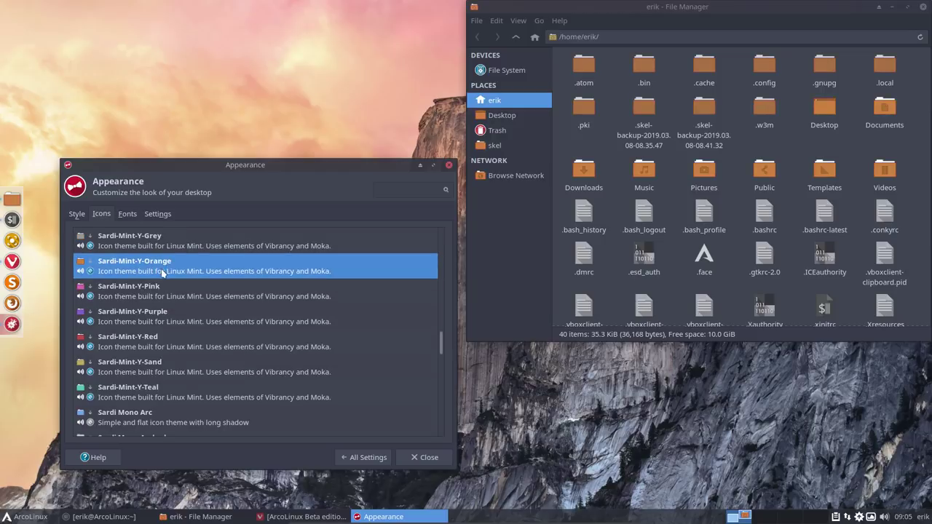
pyautogui.scroll(3, 161, 273)
pyautogui.click(153, 293)
pyautogui.click(154, 321)
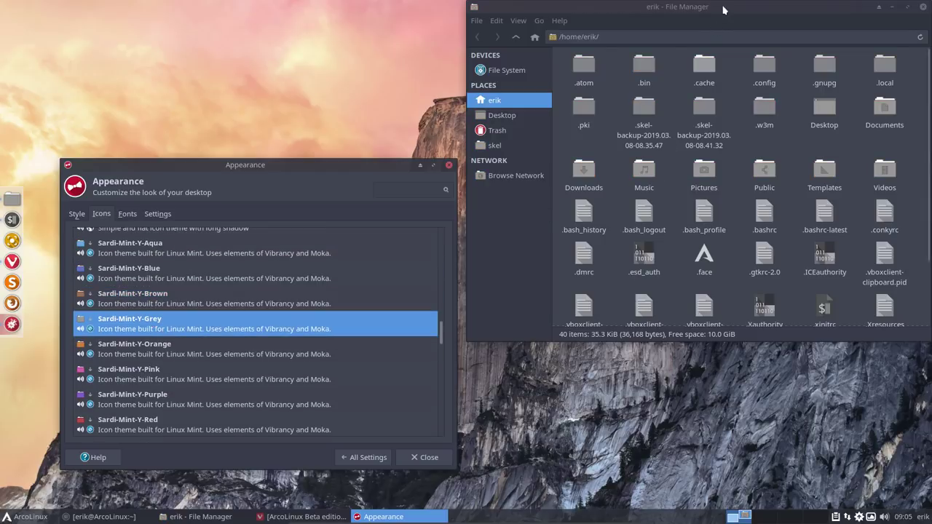
pyautogui.moveTo(721, 7); pyautogui.dragTo(665, 113)
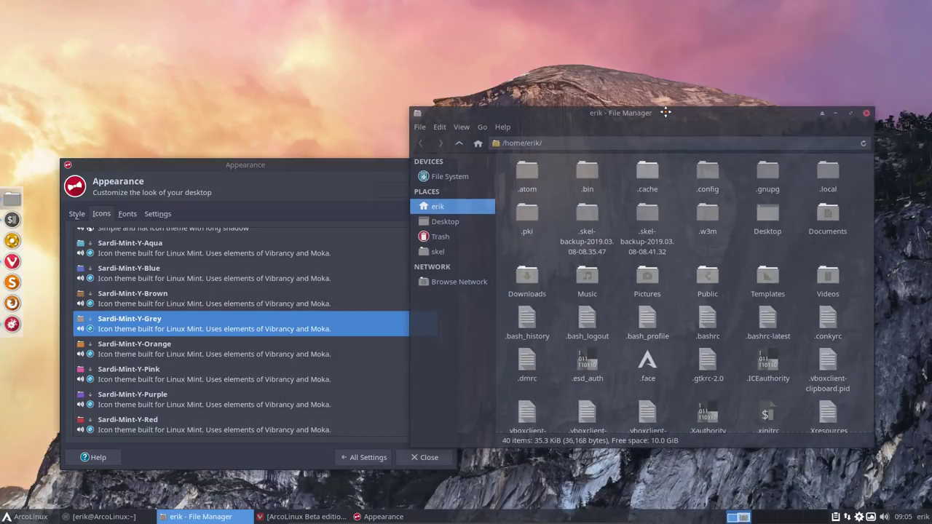
# Step: Retry Brown and Blue, then settle on the Sardi-Mint-Y-Aqua icon theme and show the Style themes
pyautogui.click(168, 307)
pyautogui.click(173, 281)
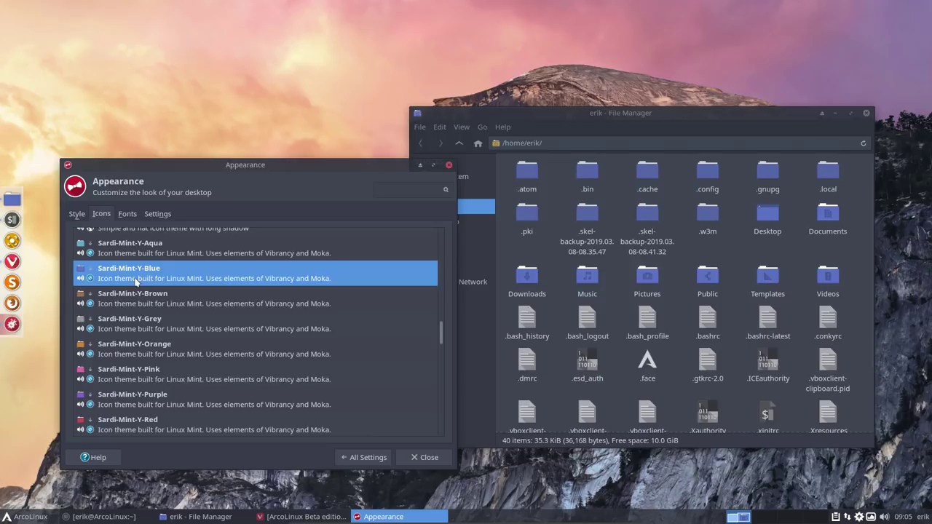
pyautogui.scroll(2, 136, 282)
pyautogui.scroll(1, 131, 291)
pyautogui.click(126, 332)
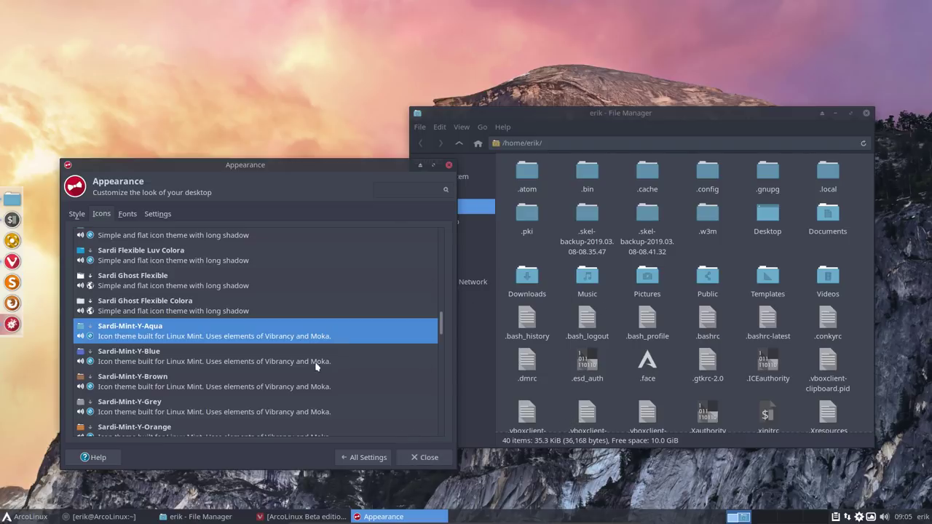
pyautogui.click(77, 215)
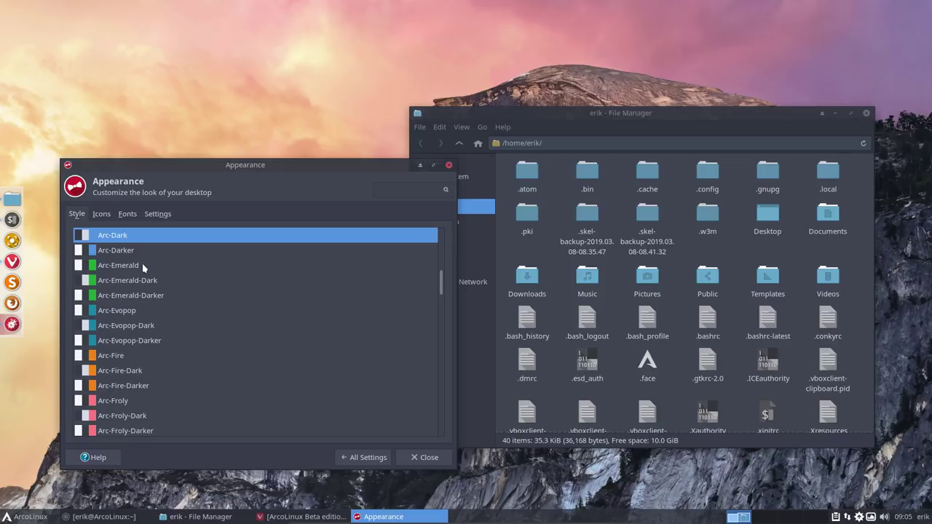
# Step: Try the Arc-Aqua and Arc-Aqua-Dark styles, then apply Arc-Pink-Dark and return to the icon themes
pyautogui.scroll(5, 134, 319)
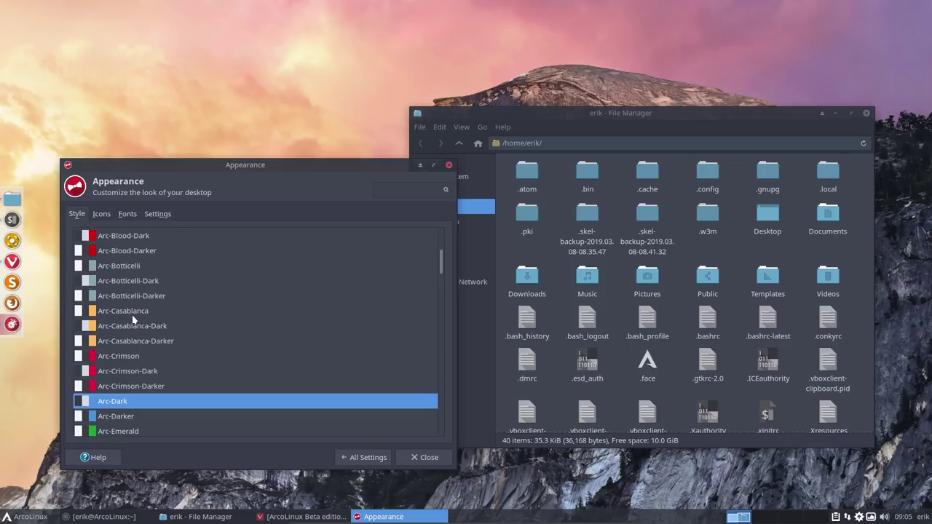
pyautogui.scroll(5, 133, 319)
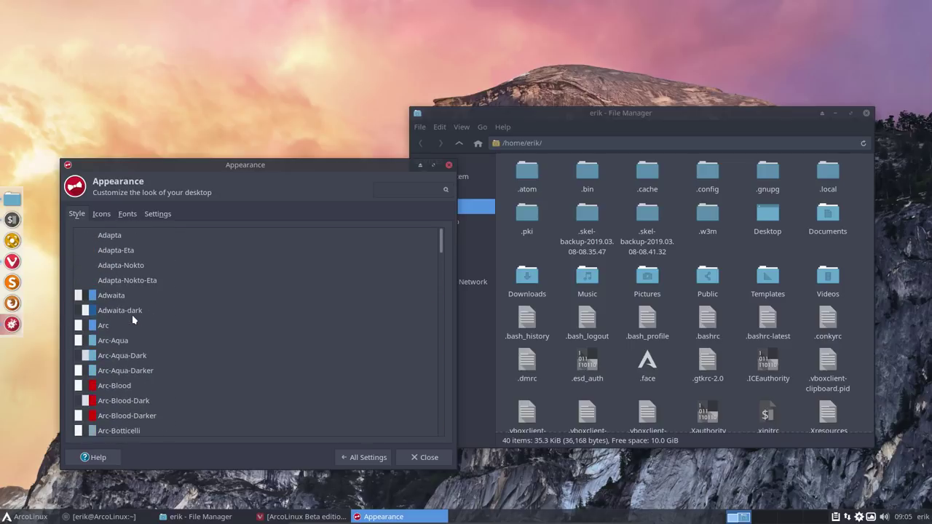
pyautogui.click(121, 342)
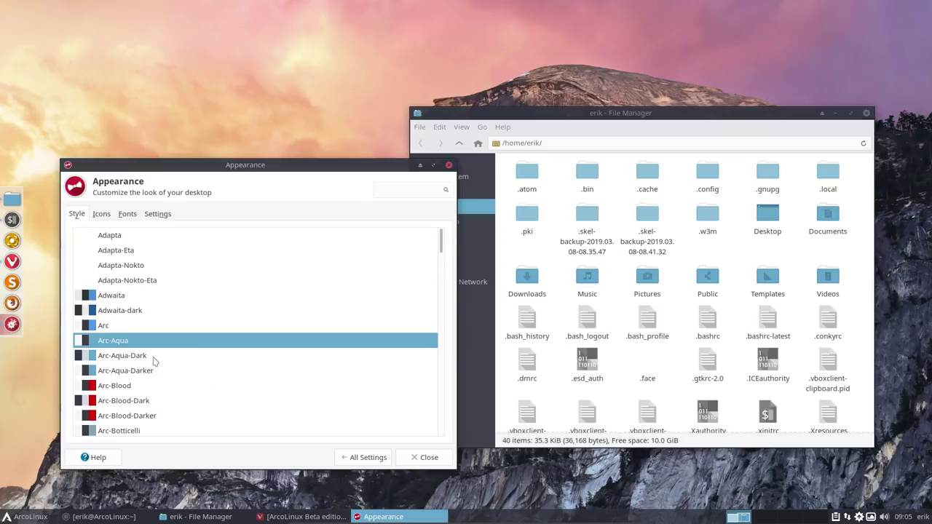
pyautogui.click(167, 356)
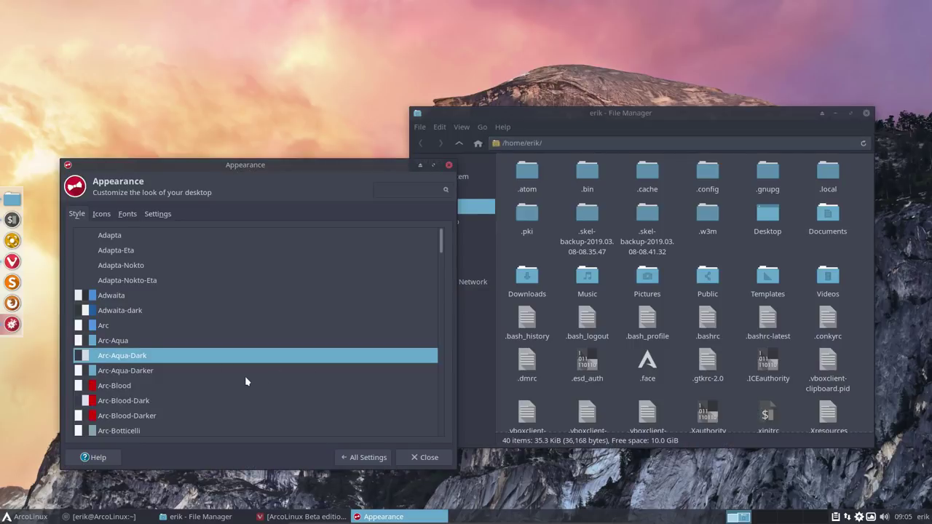
pyautogui.scroll(-15, 246, 381)
pyautogui.scroll(-5, 247, 382)
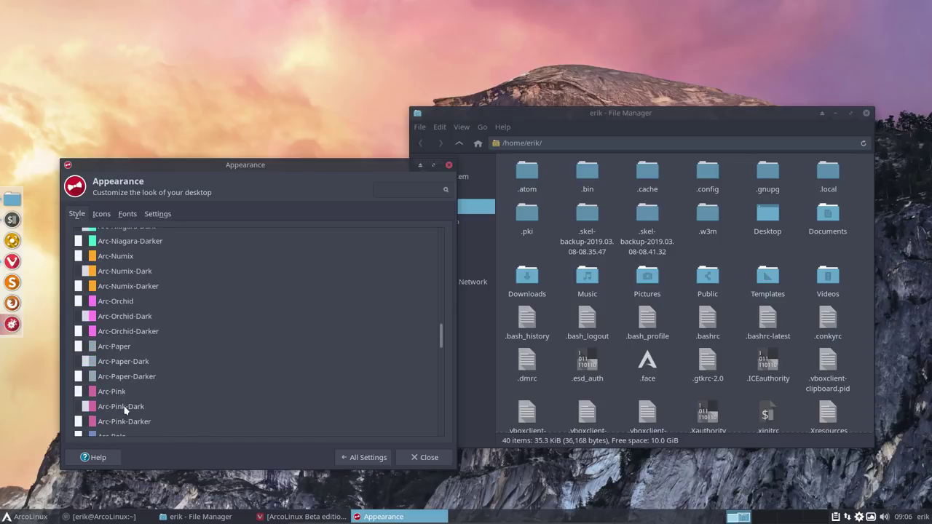
pyautogui.click(125, 408)
pyautogui.click(103, 214)
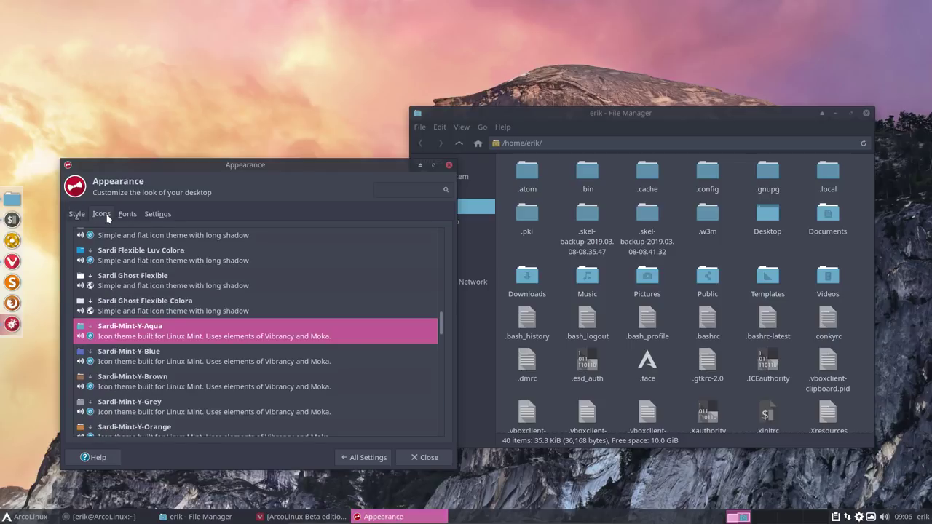
# Step: Try the Sardi-Mint-Y-Pink and Sardi Arc icons, then apply Sardi-Mint-Y-Blue
pyautogui.scroll(-5, 132, 327)
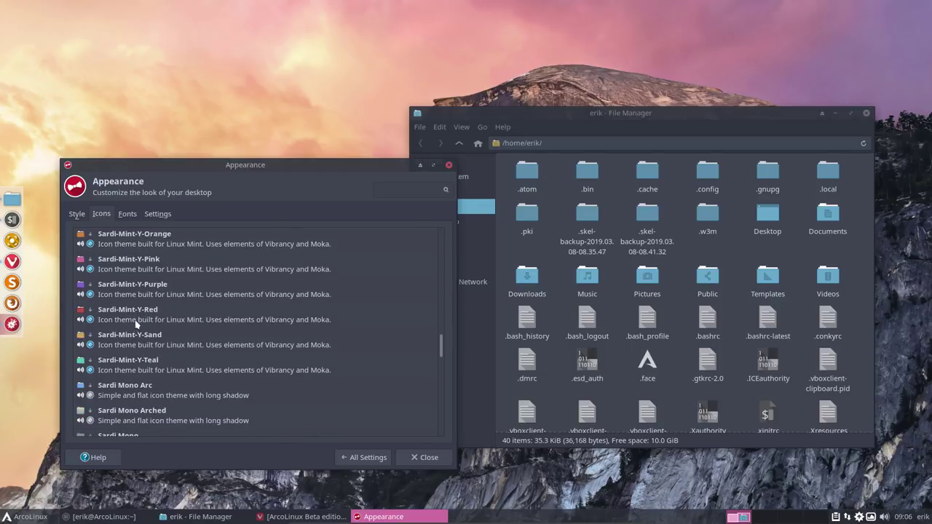
pyautogui.click(140, 271)
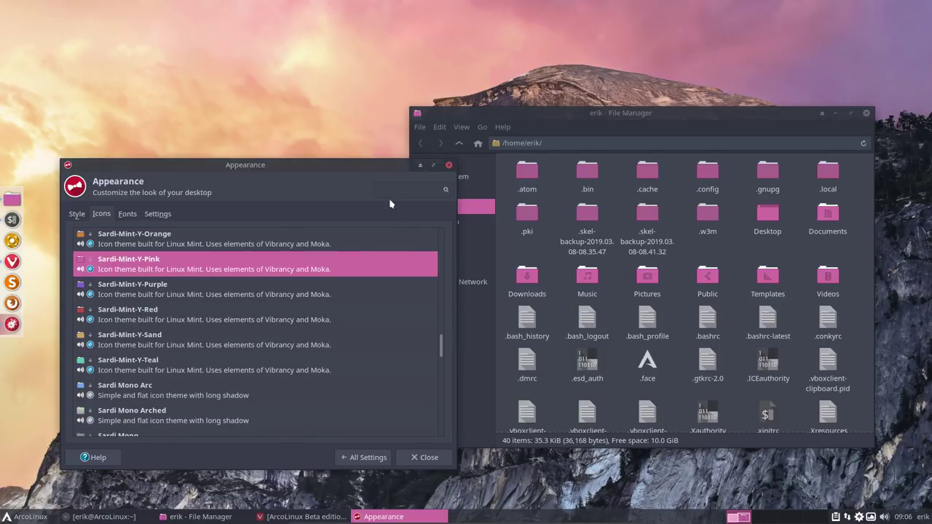
pyautogui.moveTo(336, 162); pyautogui.dragTo(329, 247)
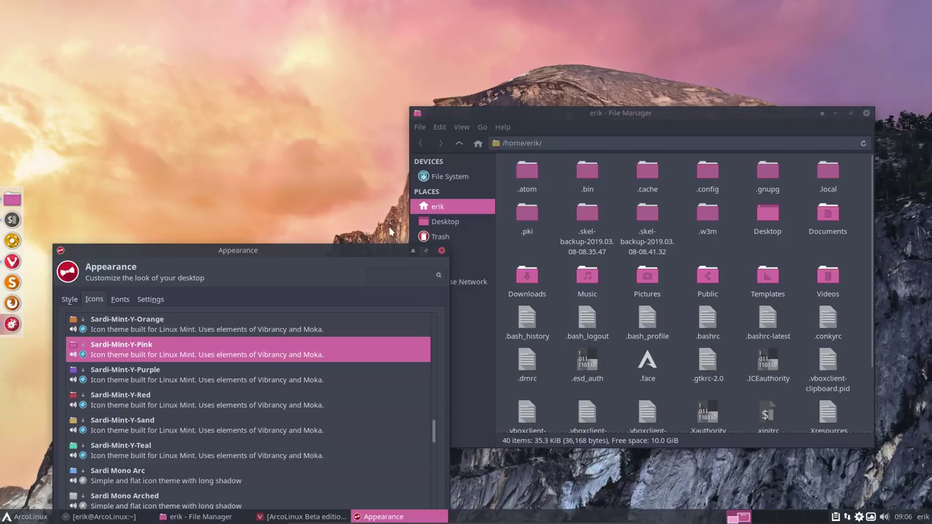
pyautogui.moveTo(302, 249); pyautogui.dragTo(295, 122)
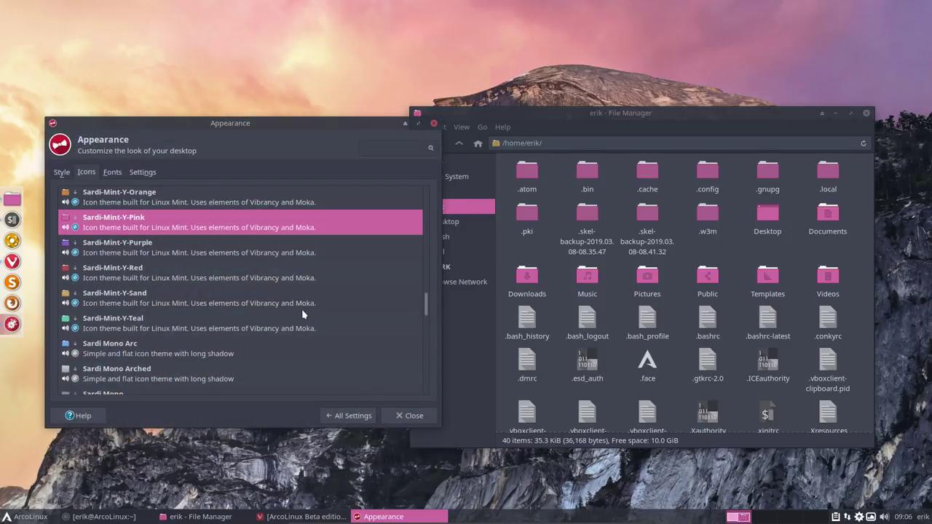
pyautogui.scroll(5, 229, 278)
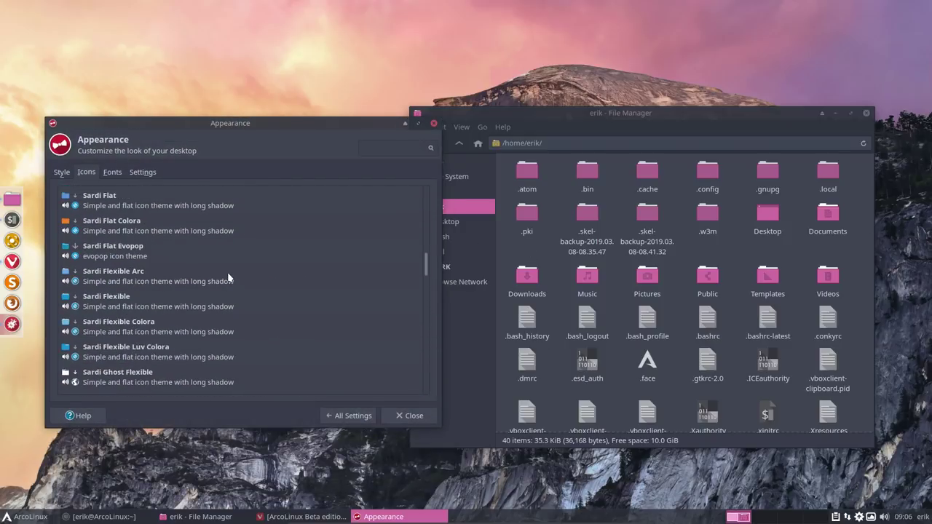
pyautogui.scroll(2, 228, 277)
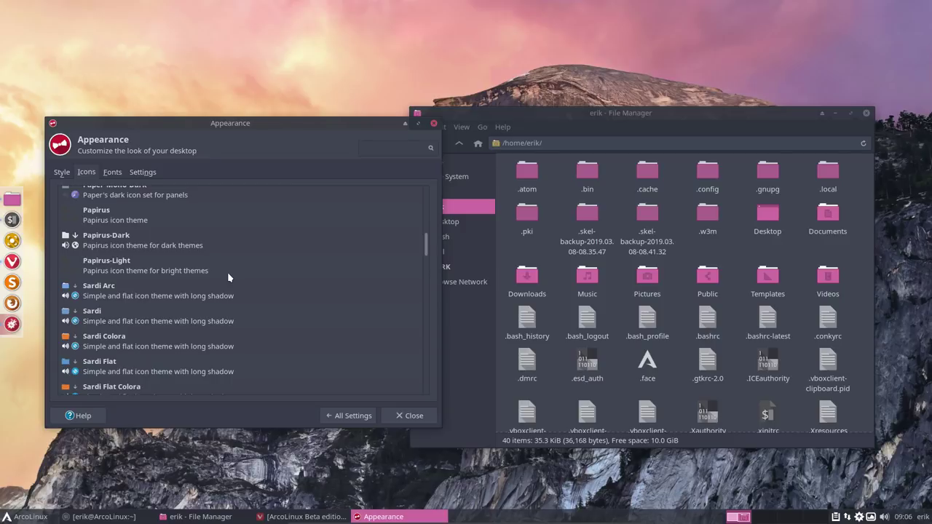
pyautogui.scroll(2, 228, 275)
pyautogui.scroll(-3, 229, 273)
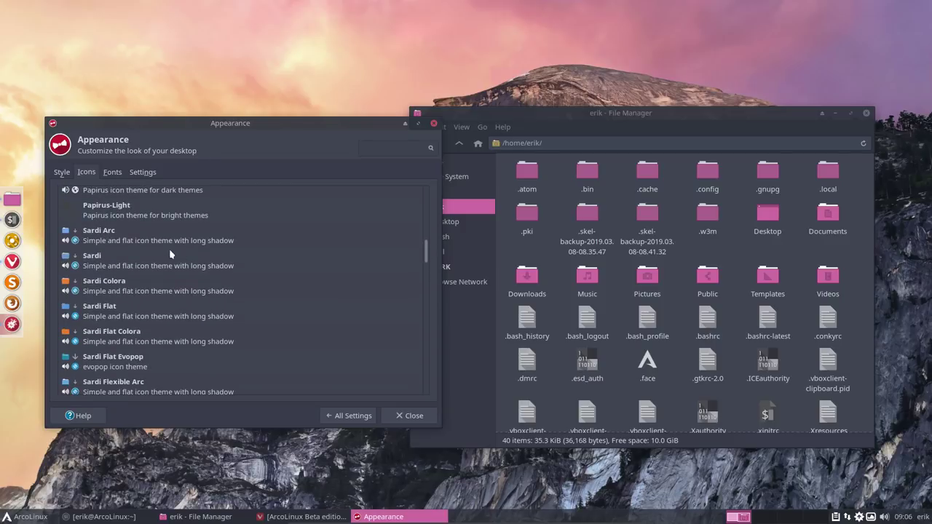
pyautogui.click(138, 238)
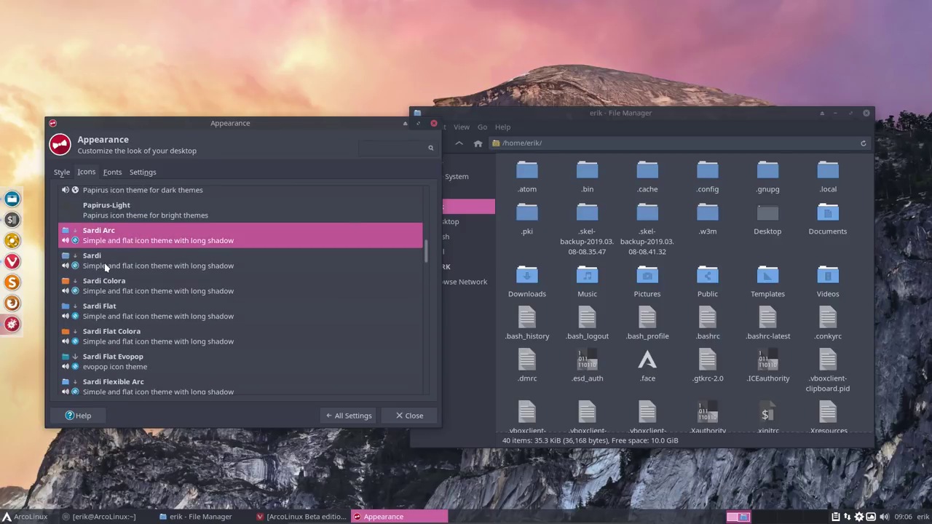
pyautogui.scroll(-6, 106, 266)
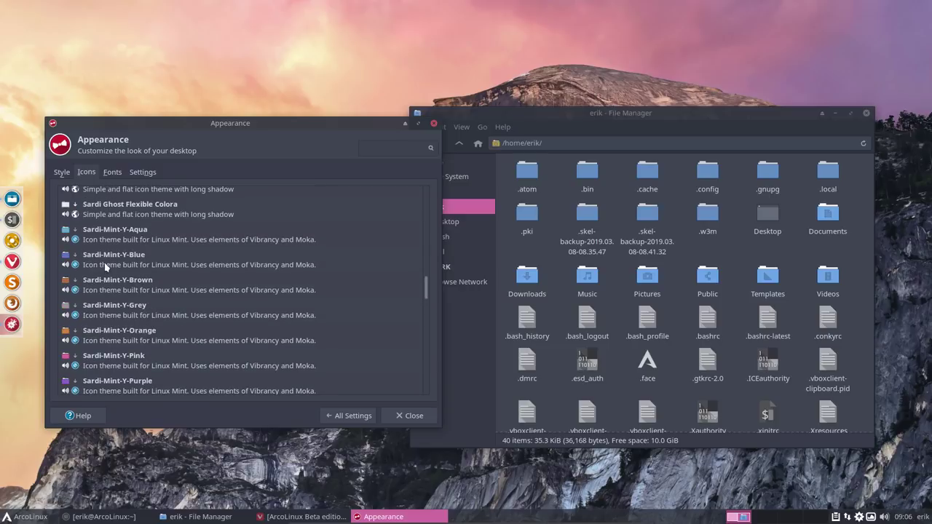
pyautogui.click(116, 262)
# Step: Reapply the Arc-Aqua-Dark style and close the Appearance settings
pyautogui.click(64, 175)
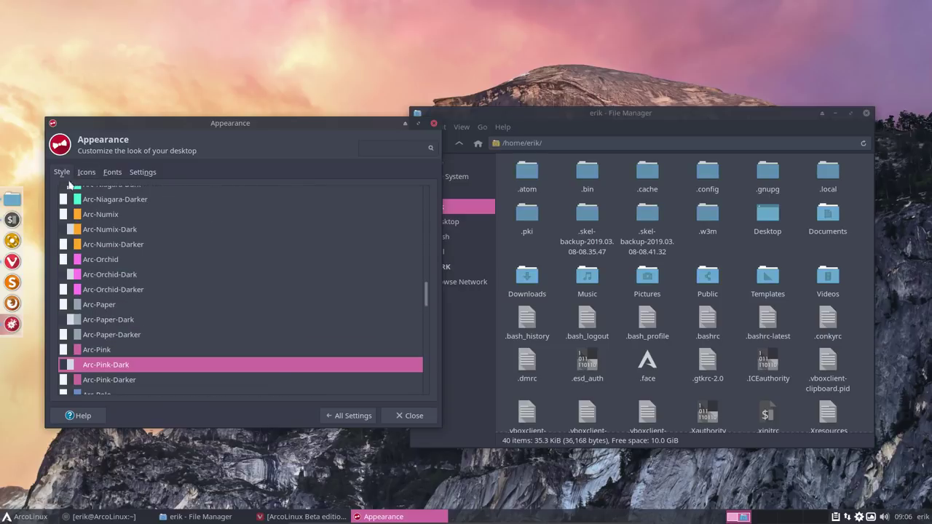
pyautogui.scroll(10, 105, 271)
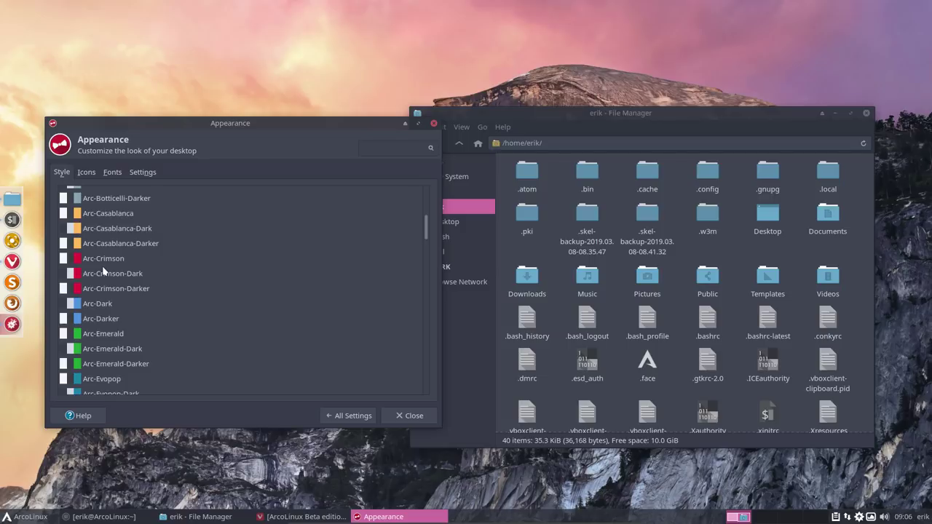
pyautogui.scroll(3, 103, 271)
pyautogui.click(109, 231)
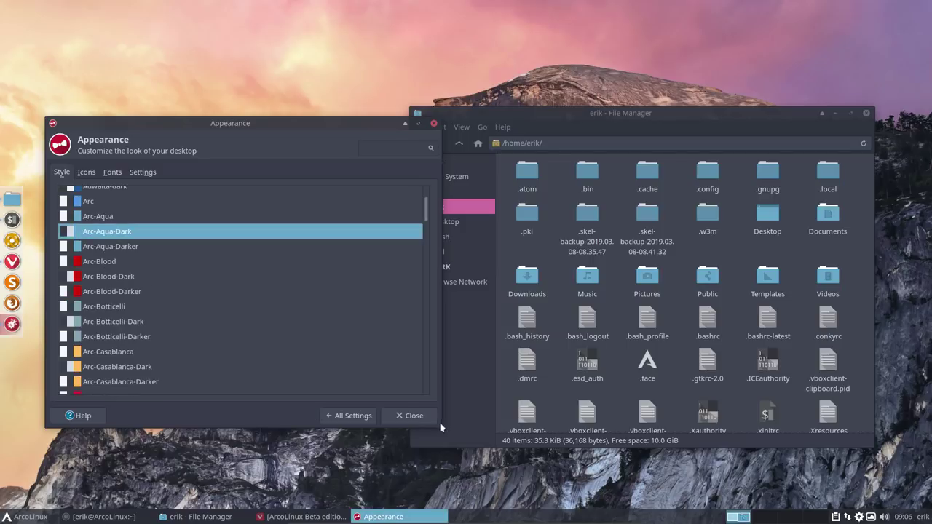
pyautogui.click(413, 415)
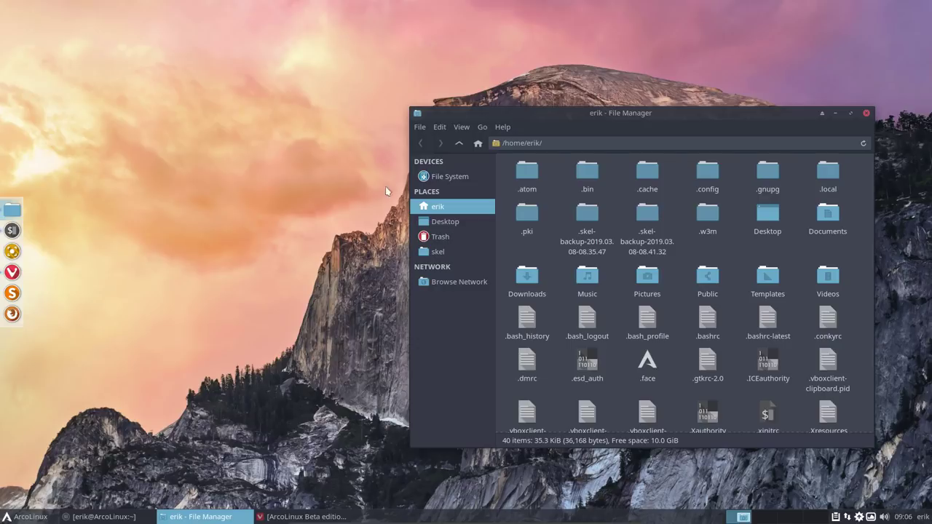
# Step: Close the file manager and fully quit Thunar with 'thunar -q' in a terminal, then close the terminal
pyautogui.click(867, 114)
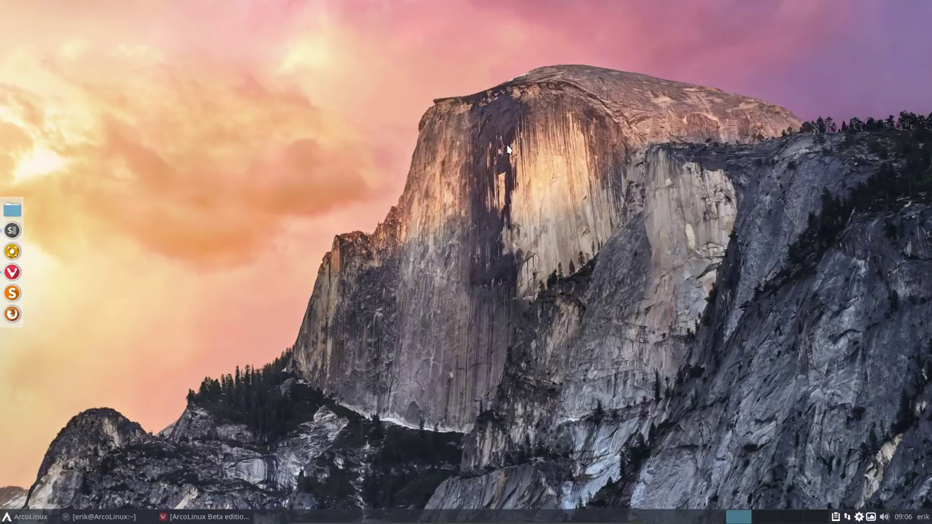
pyautogui.press('super+Return')
pyautogui.write('htuna')
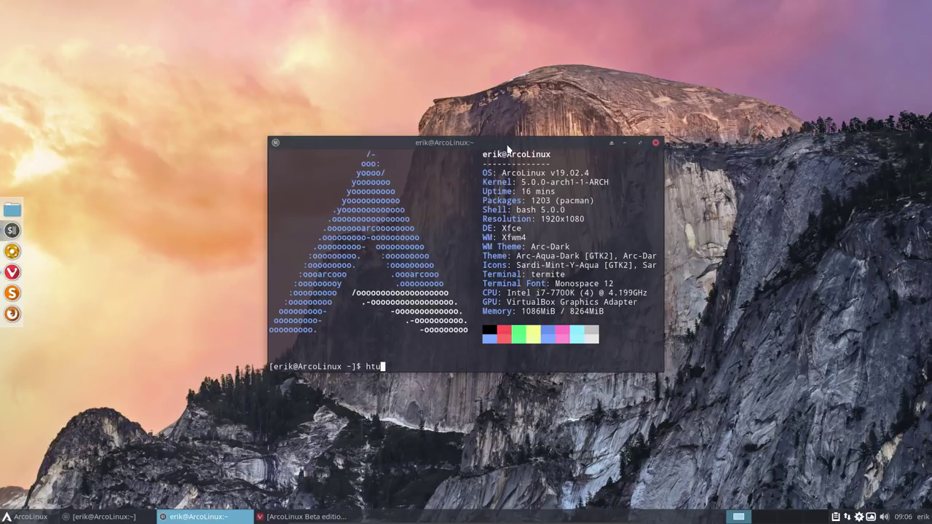
pyautogui.press('BackSpace')
pyautogui.press('BackSpace')
pyautogui.press('BackSpace')
pyautogui.press('BackSpace')
pyautogui.press('BackSpace')
pyautogui.write('thunar -q')
pyautogui.press('Return')
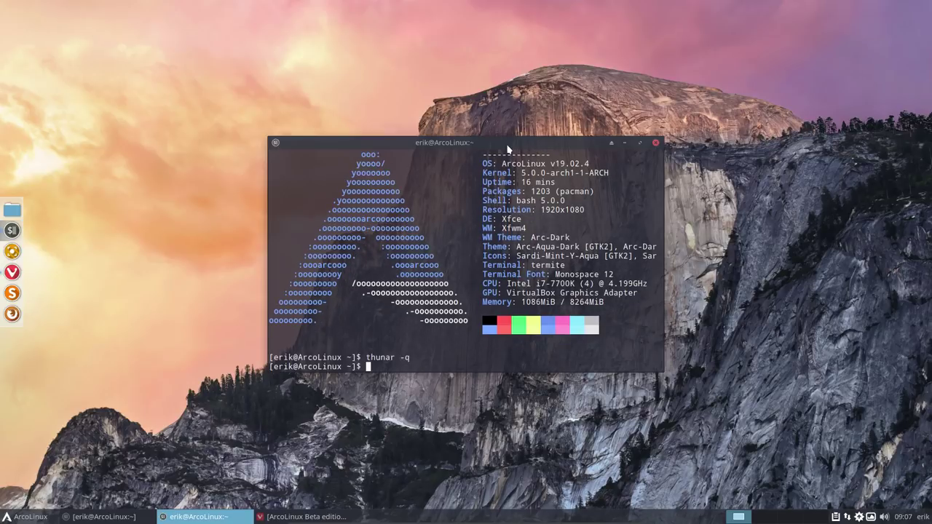
pyautogui.click(656, 142)
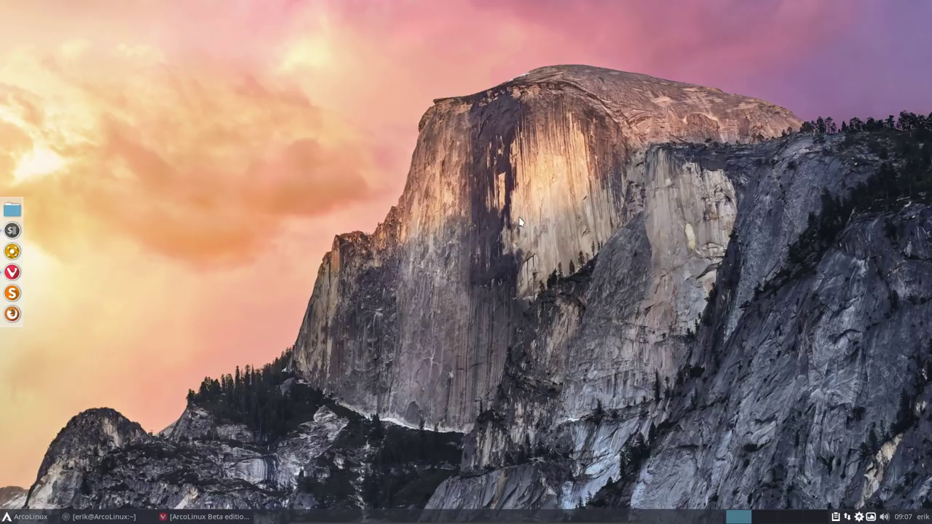
pyautogui.press('super+shift+Return')
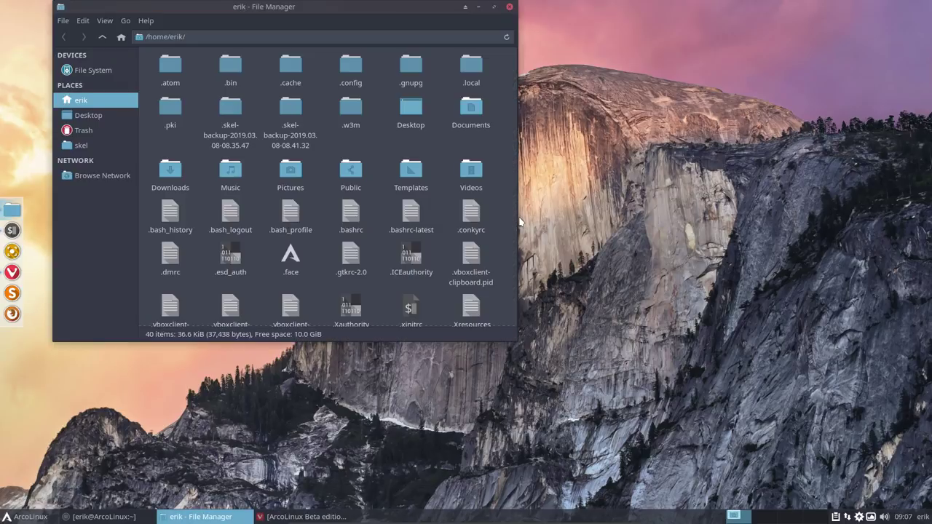
# Step: In the file manager, hide hidden files, empty the Trash, and close the window
pyautogui.hotkey('ctrl', 'h')
pyautogui.moveTo(335, 8); pyautogui.dragTo(565, 56)
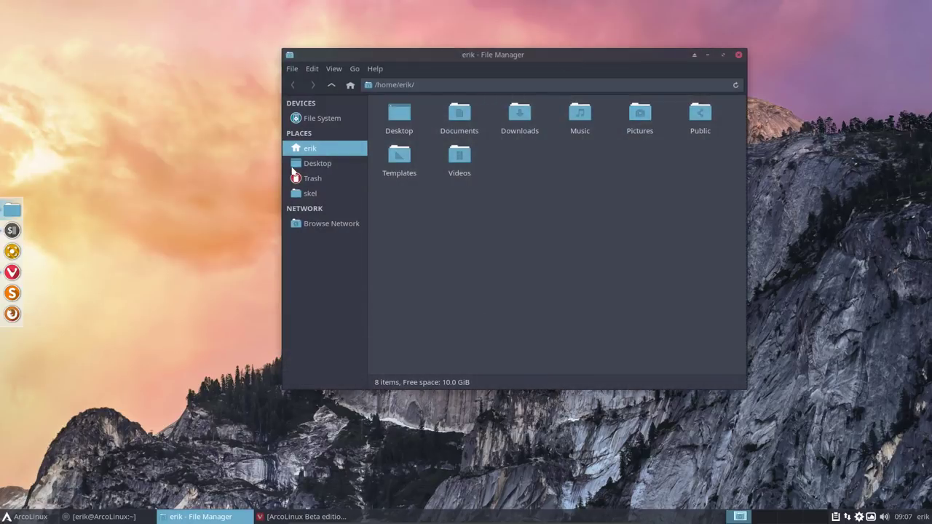
pyautogui.rightClick(307, 181)
pyautogui.click(347, 236)
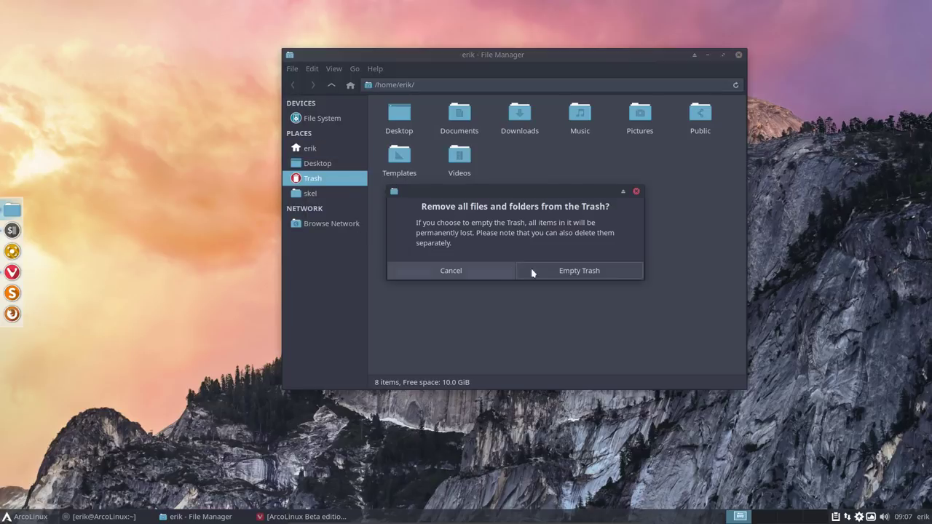
pyautogui.click(531, 269)
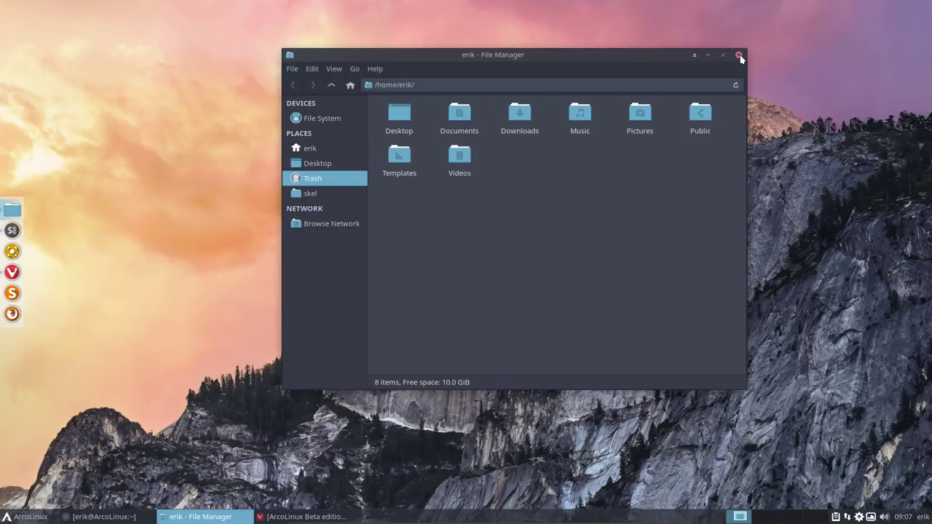
pyautogui.click(739, 55)
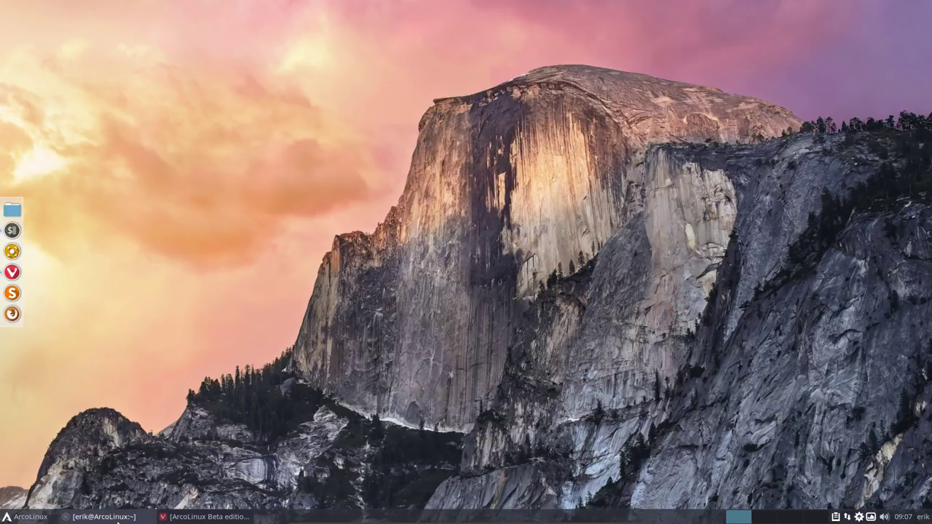
# Step: Minimise the ArcoLinux Beta Editions browser page and open a fresh terminal showing the system summary
pyautogui.click(198, 517)
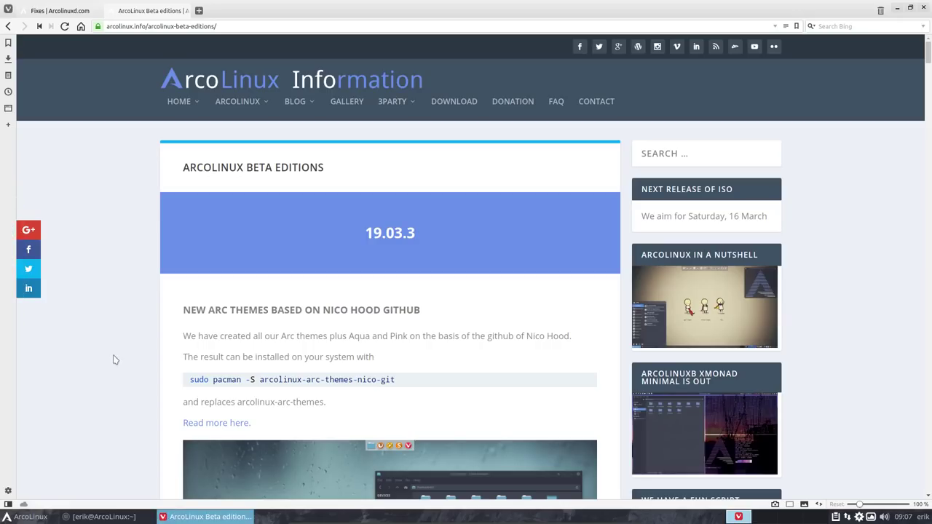
pyautogui.click(896, 7)
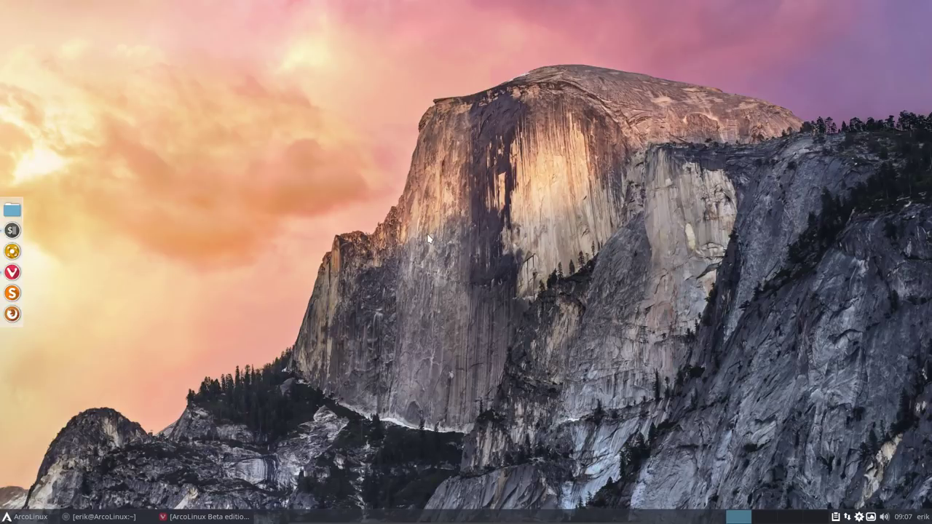
pyautogui.hotkey('ctrl', 'alt', 't')
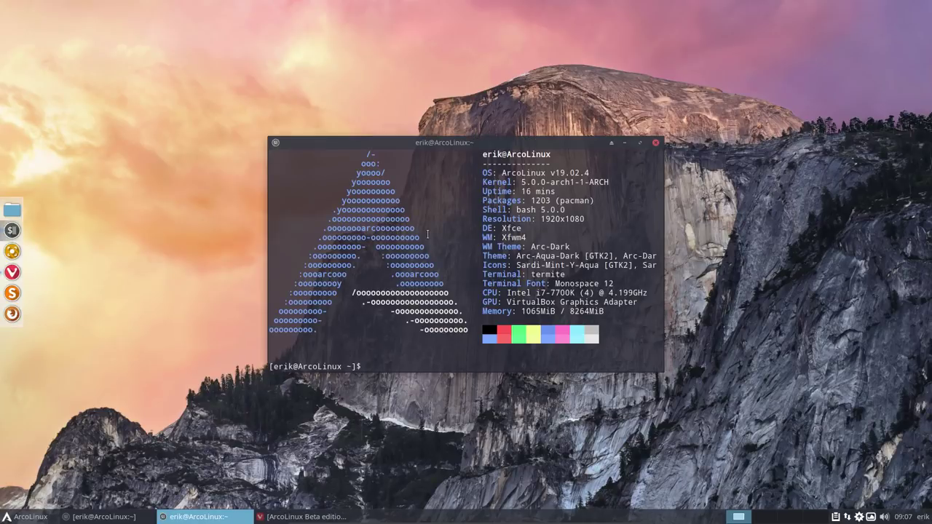
# Step: Run 'sudo pacman -S arcolinux-grub-theme-vimix-git', authenticate, and answer n to skip reinstalling it
pyautogui.write('sudo pacman -S')
pyautogui.write('arcolinux-')
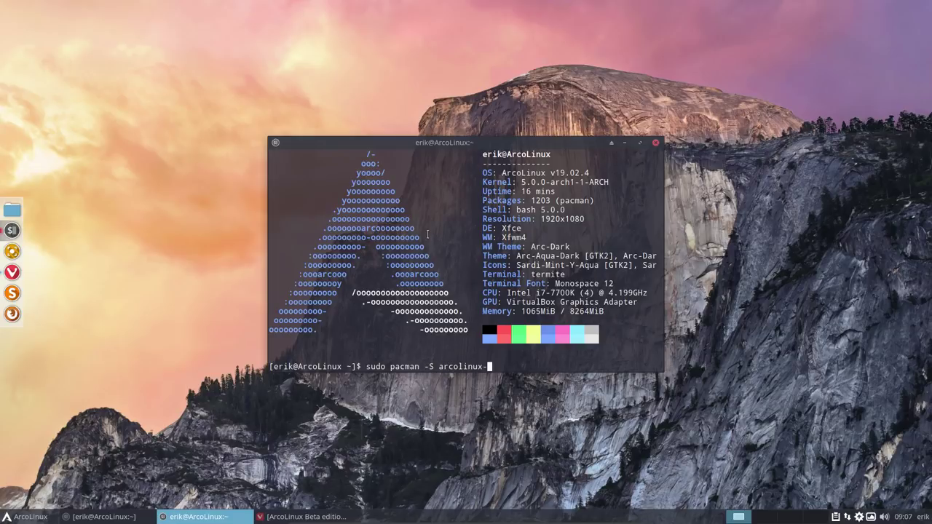
pyautogui.write('gru')
pyautogui.press('Tab')
pyautogui.press('Return')
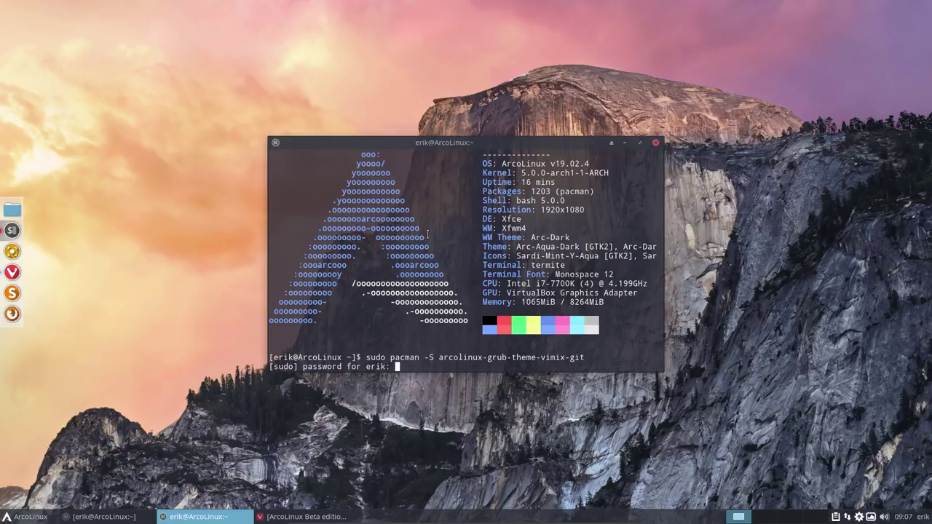
pyautogui.press('Return')
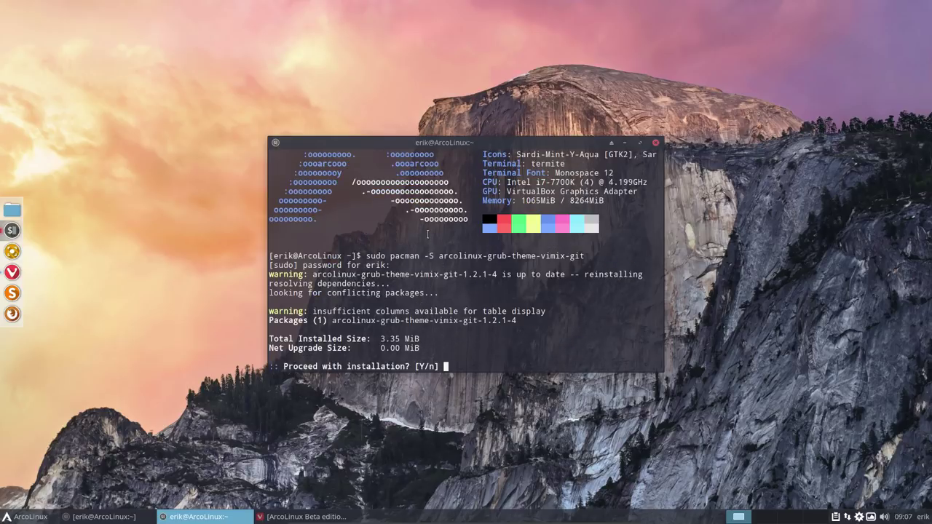
pyautogui.write('y')
pyautogui.press('BackSpace')
pyautogui.write('n')
pyautogui.press('Return')
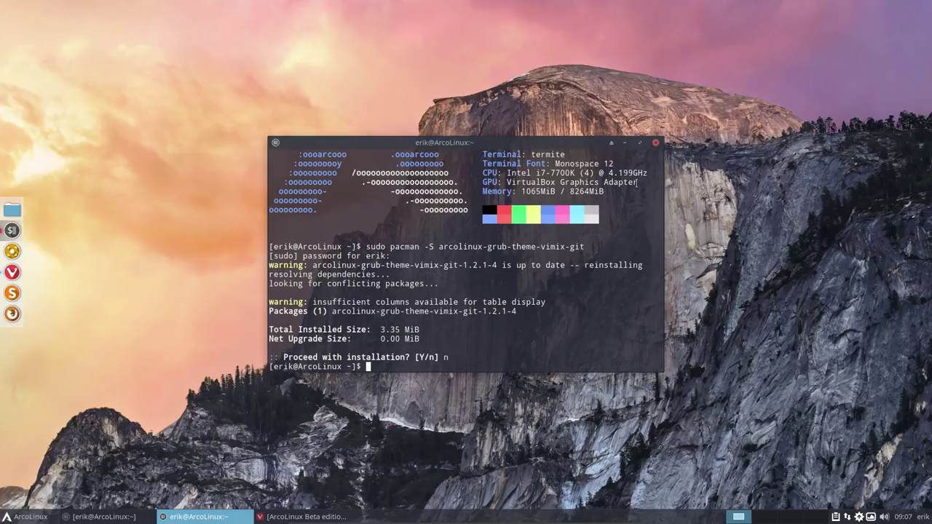
# Step: Close the terminal and launch Grub Customizer from the menu search, authenticating as administrator
pyautogui.click(656, 141)
pyautogui.click(25, 516)
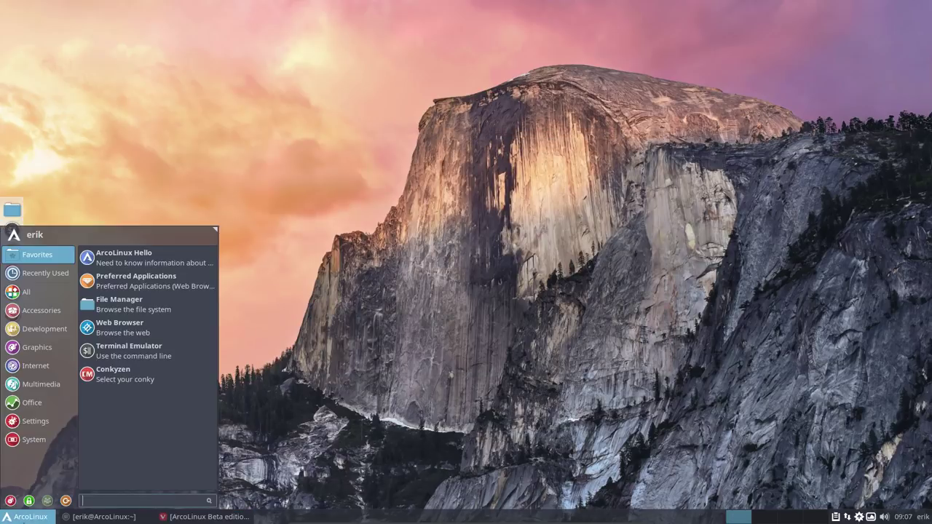
pyautogui.write('grub')
pyautogui.press('Return')
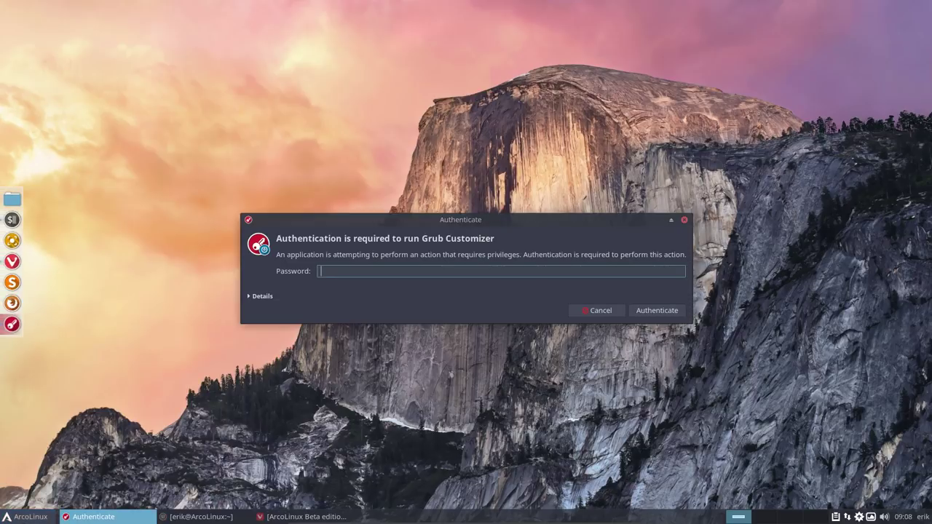
pyautogui.press('Return')
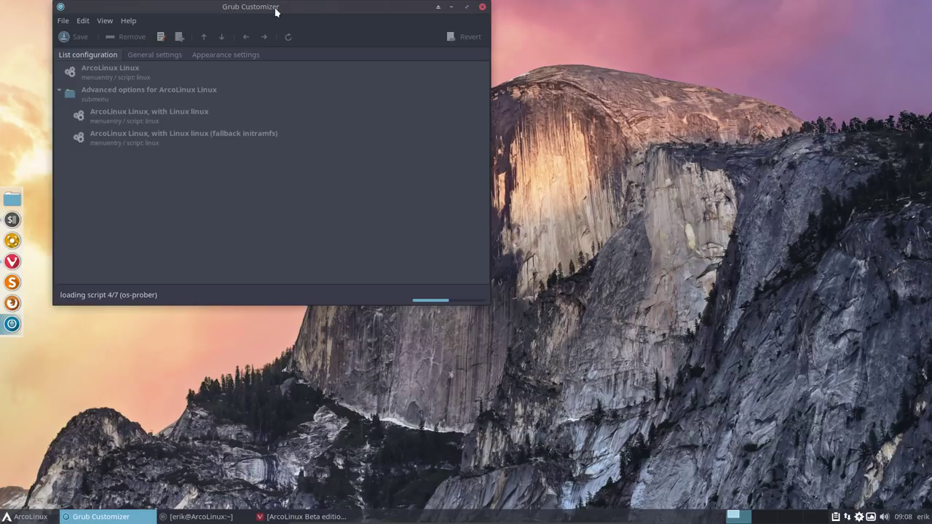
pyautogui.moveTo(275, 8); pyautogui.dragTo(442, 64)
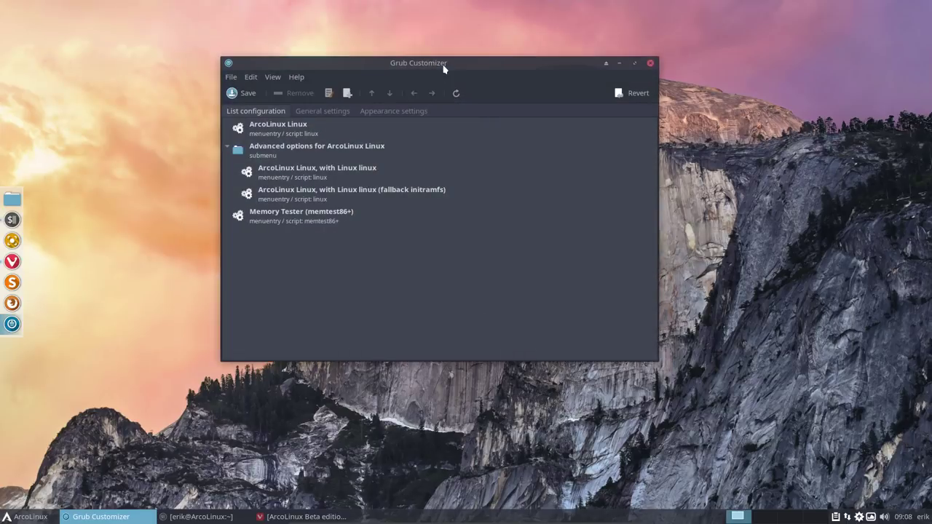
# Step: Set the boot menu theme to Vimix under Appearance settings, save, and close Grub Customizer
pyautogui.click(394, 113)
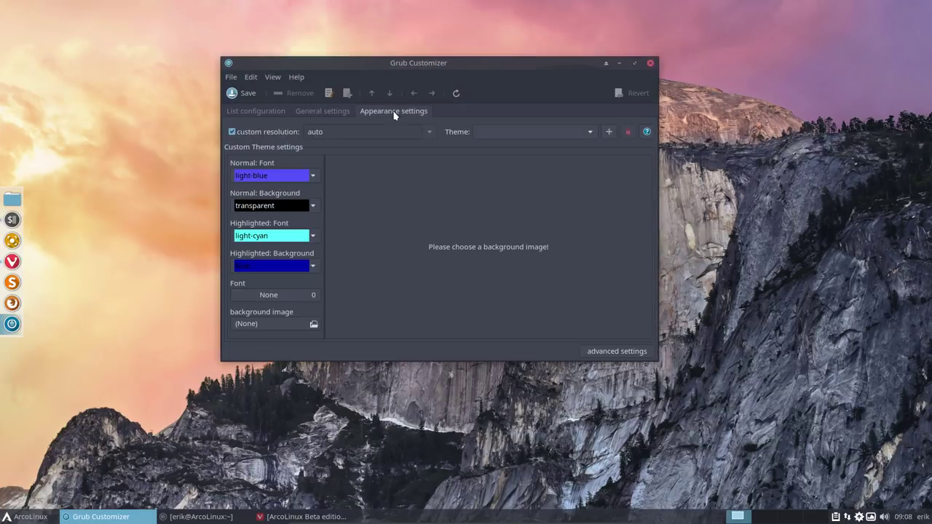
pyautogui.click(504, 136)
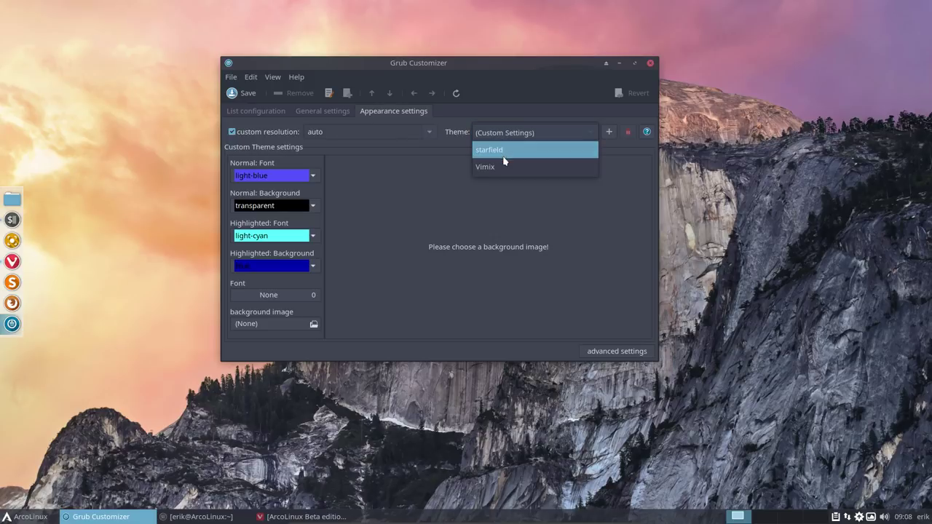
pyautogui.click(506, 165)
pyautogui.click(246, 93)
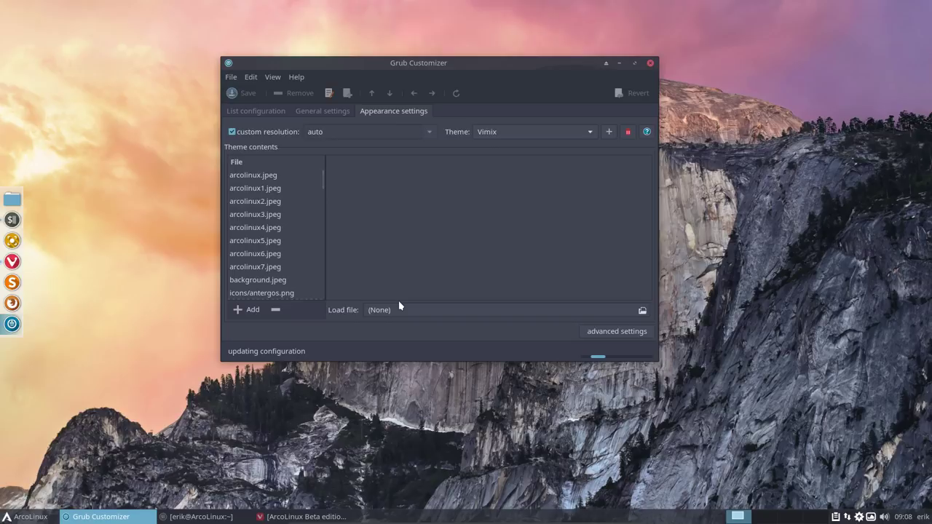
pyautogui.click(651, 63)
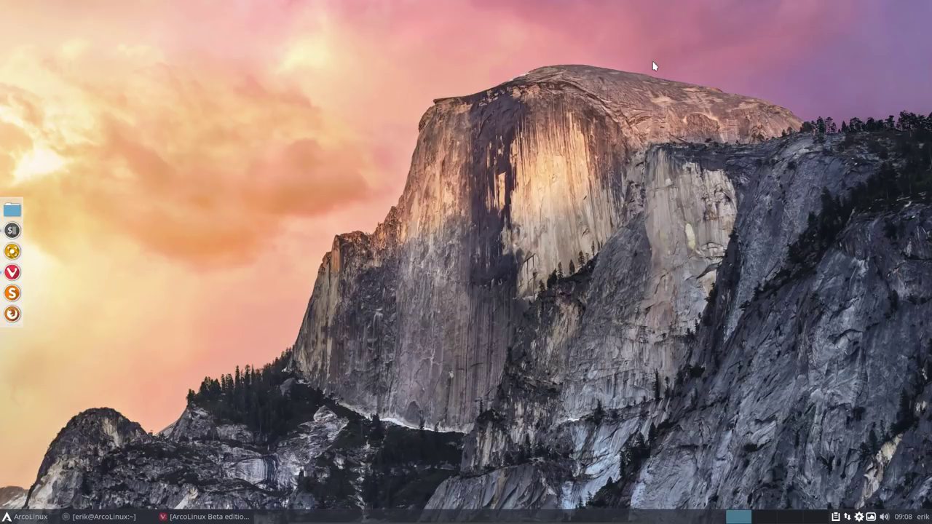
# Step: Lock and unlock the screen, then open /etc in the file manager and jump to the slim files
pyautogui.hotkey('ctrl', 'alt', 'l')
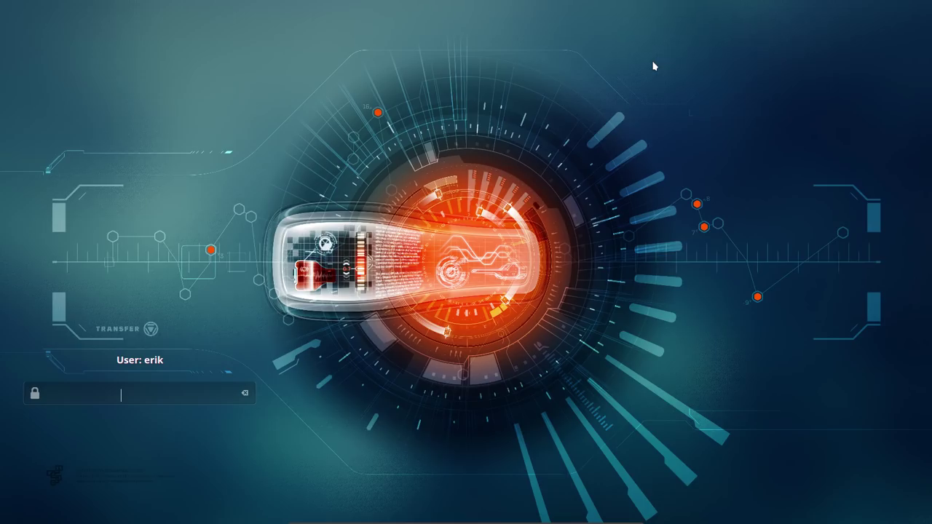
pyautogui.write('****')
pyautogui.press('Return')
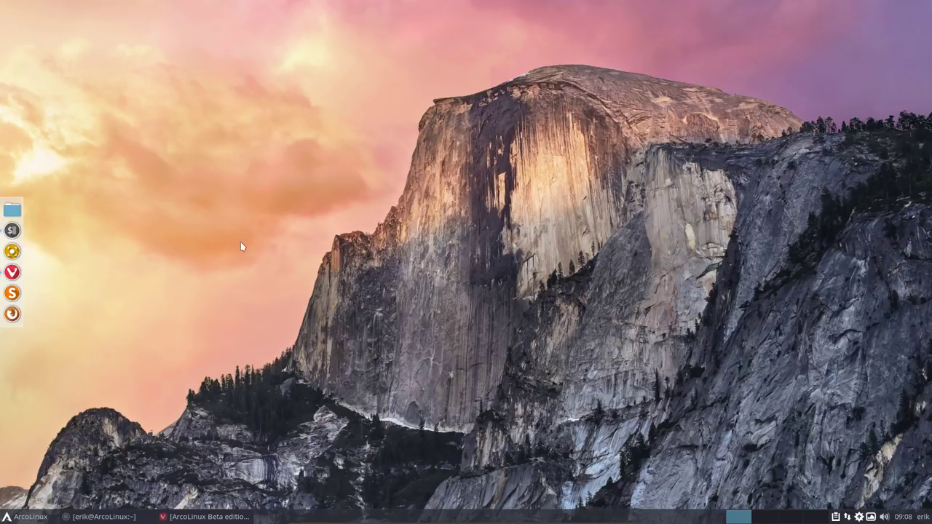
pyautogui.click(11, 210)
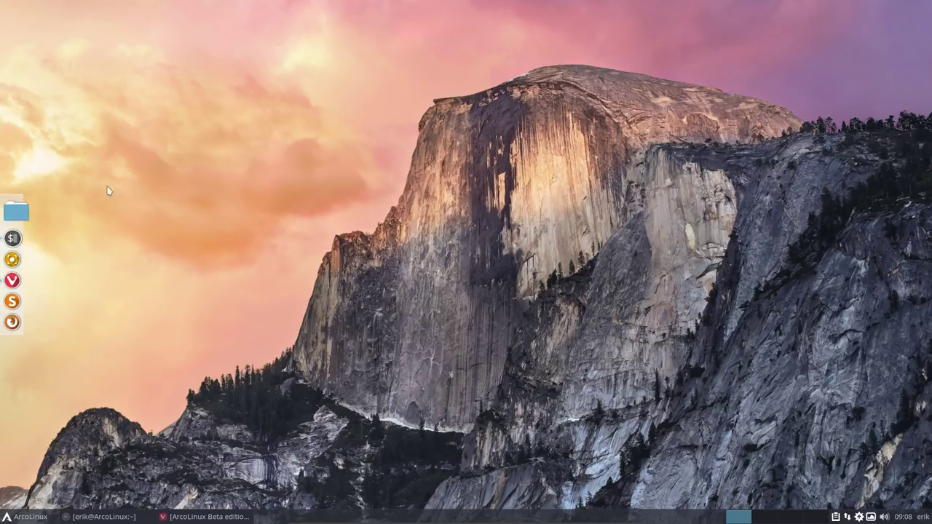
pyautogui.click(95, 70)
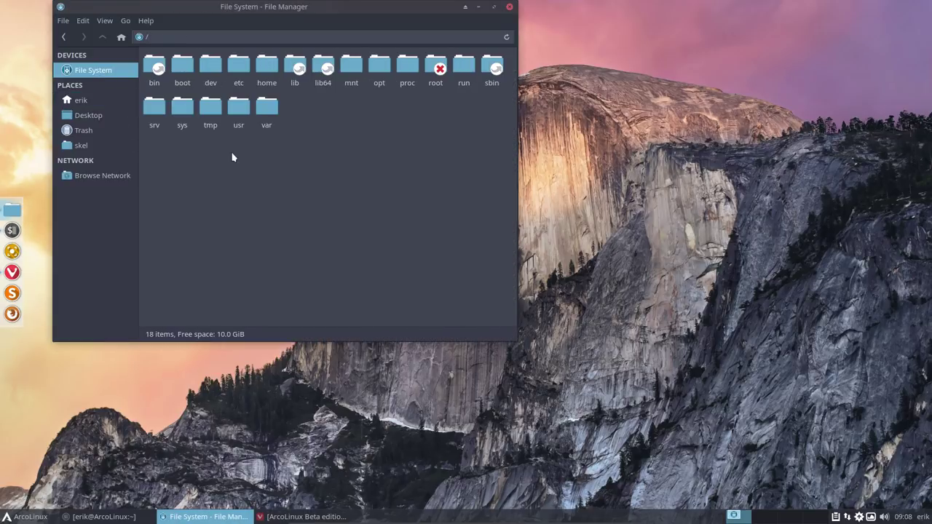
pyautogui.doubleClick(238, 67)
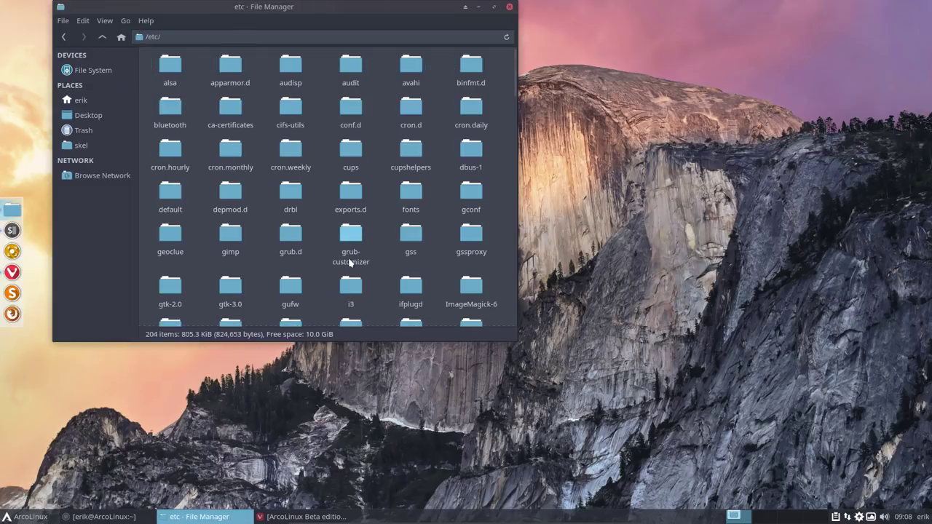
pyautogui.write('sli')
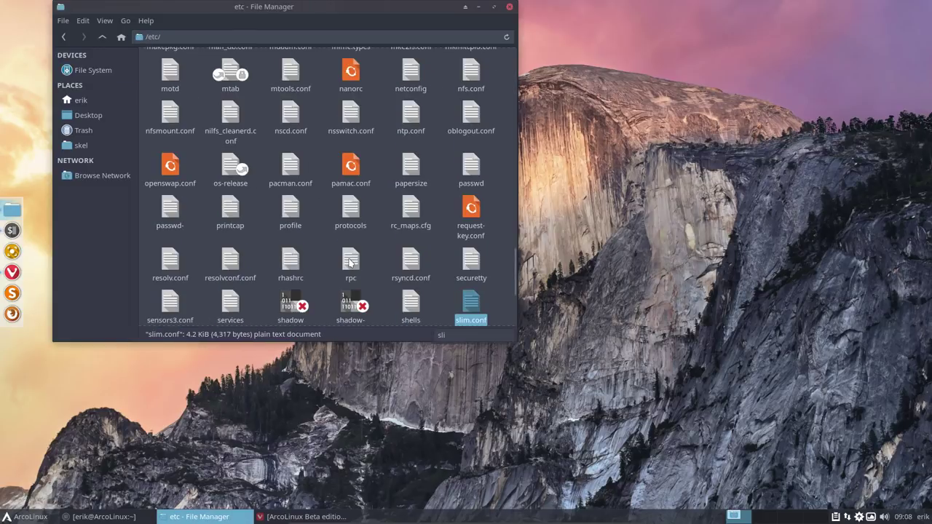
pyautogui.click(494, 7)
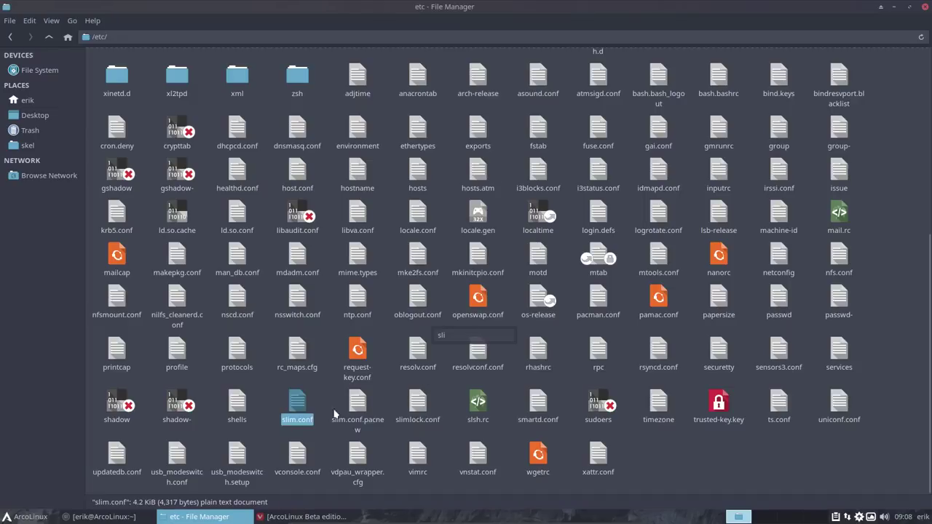
# Step: Select slim.conf and slim.conf.pacnew and bring up their context menu to compare them
pyautogui.moveTo(277, 399); pyautogui.dragTo(374, 439)
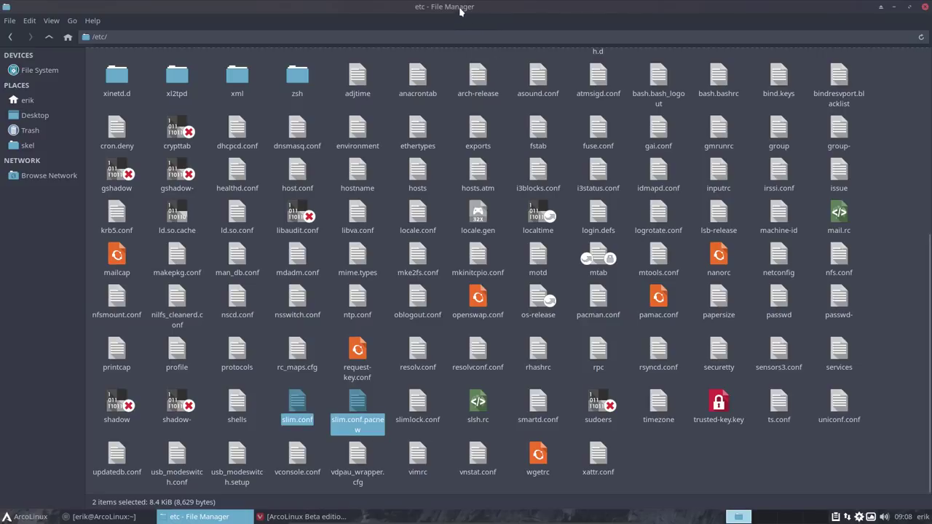
pyautogui.moveTo(452, 9); pyautogui.dragTo(535, 9)
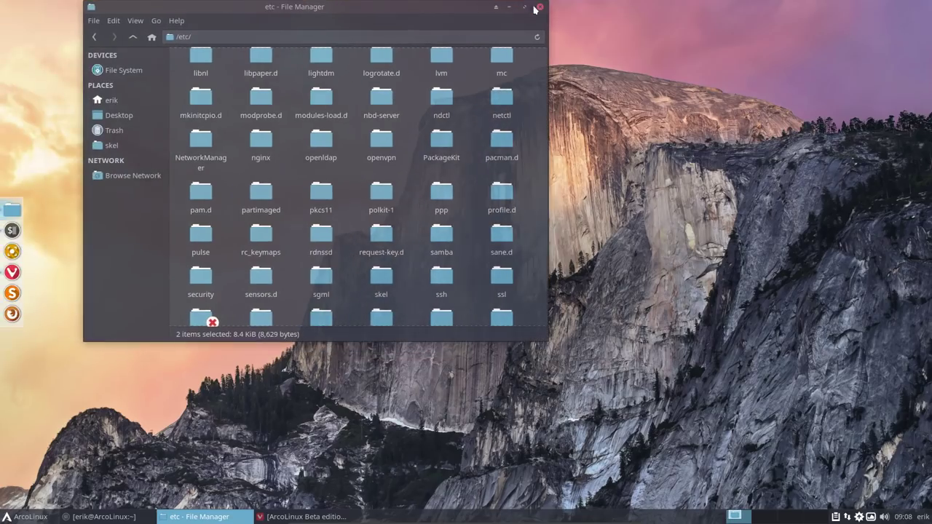
pyautogui.scroll(-10, 435, 232)
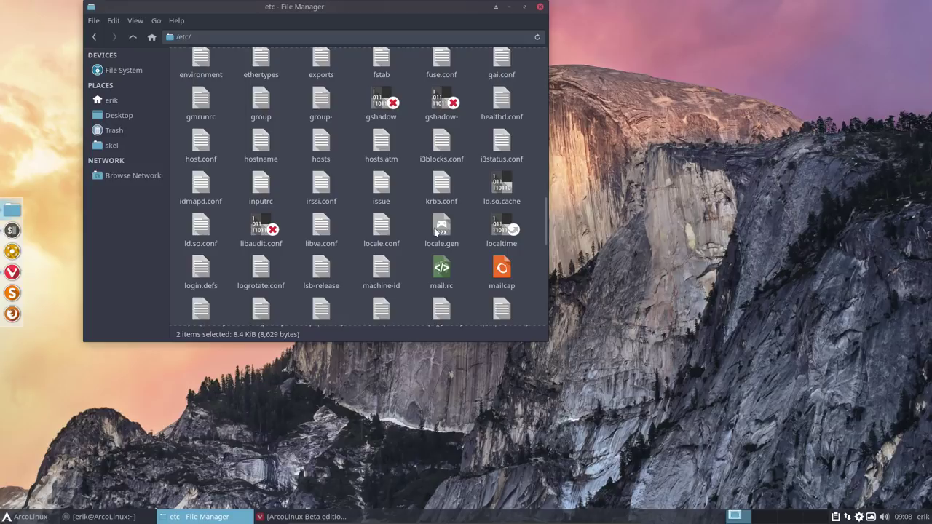
pyautogui.scroll(-10, 435, 231)
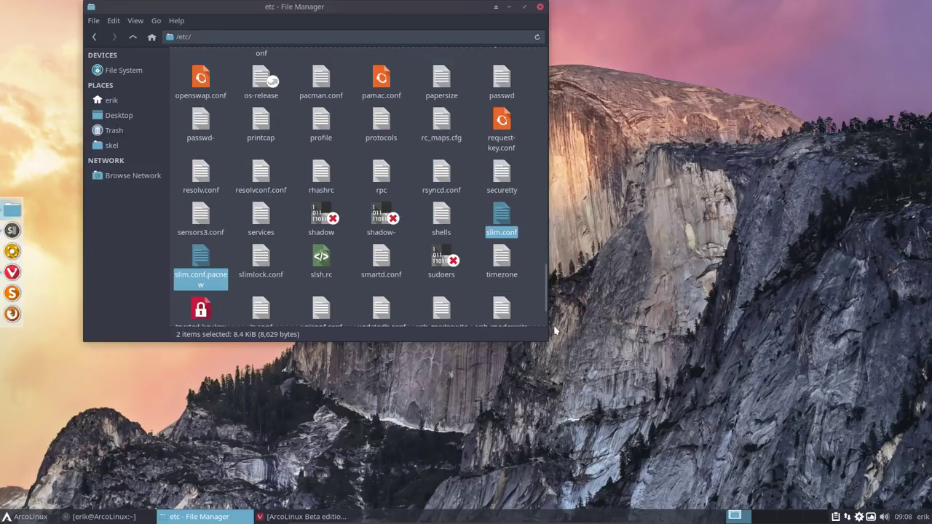
pyautogui.moveTo(547, 327); pyautogui.dragTo(664, 301)
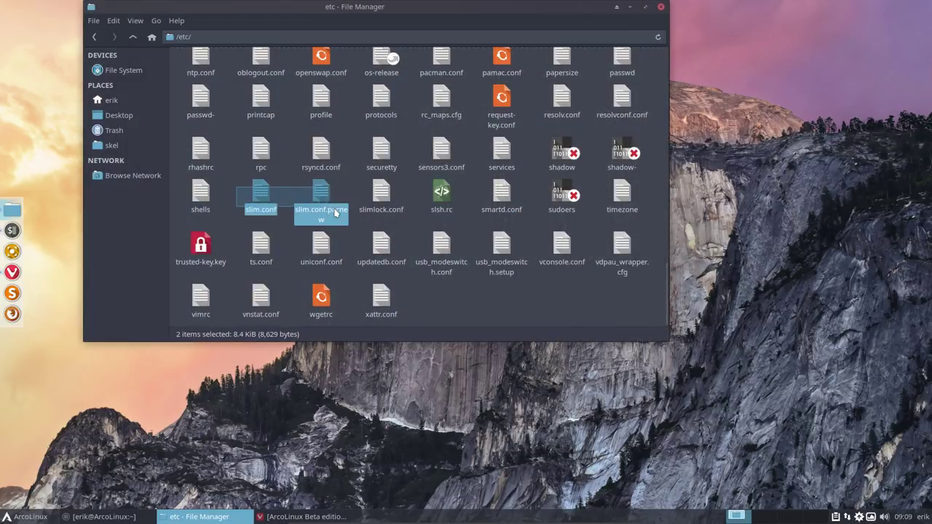
pyautogui.rightClick(325, 194)
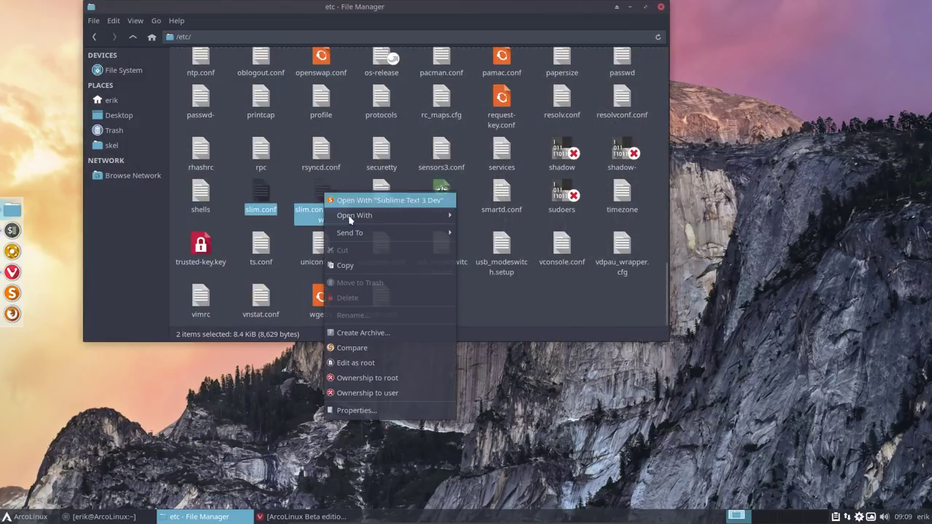
# Step: Bring the slim.conf vs slim.conf.pacnew comparison full-screen and move to the default_user lines
pyautogui.click(369, 351)
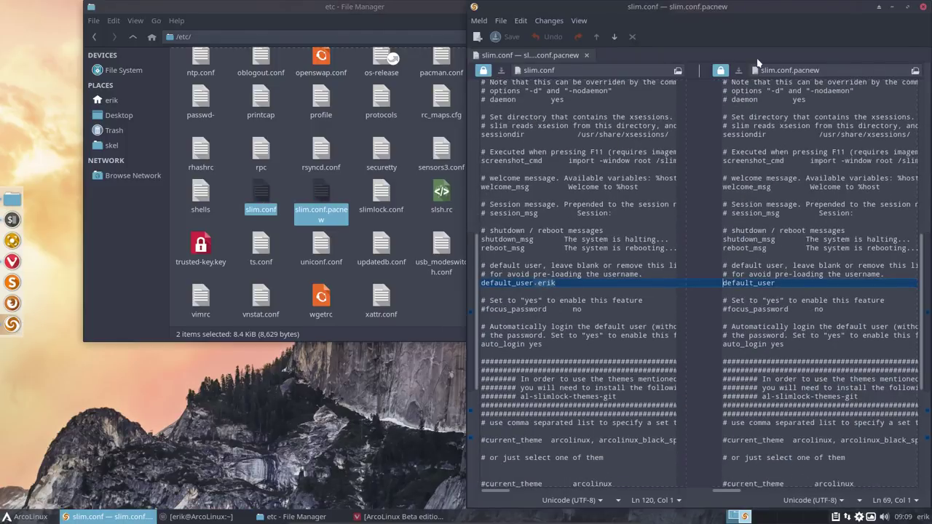
pyautogui.doubleClick(756, 7)
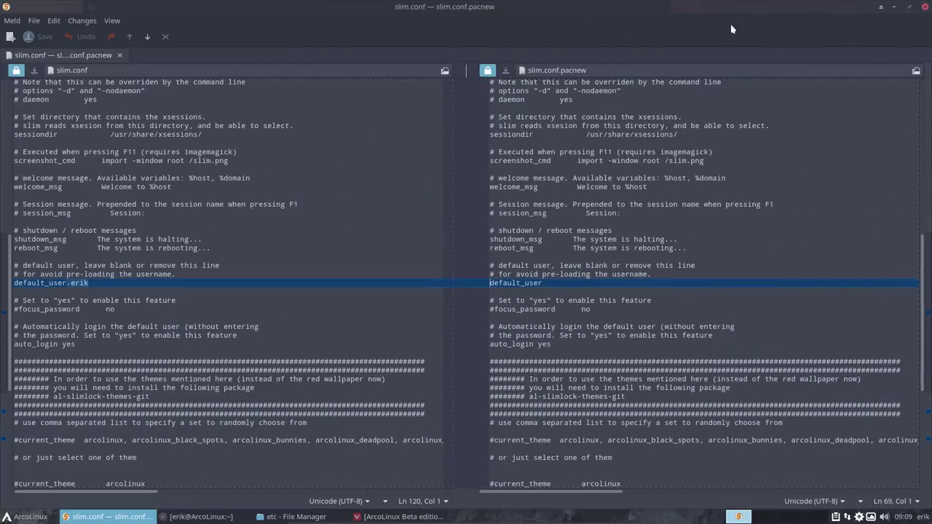
pyautogui.click(96, 285)
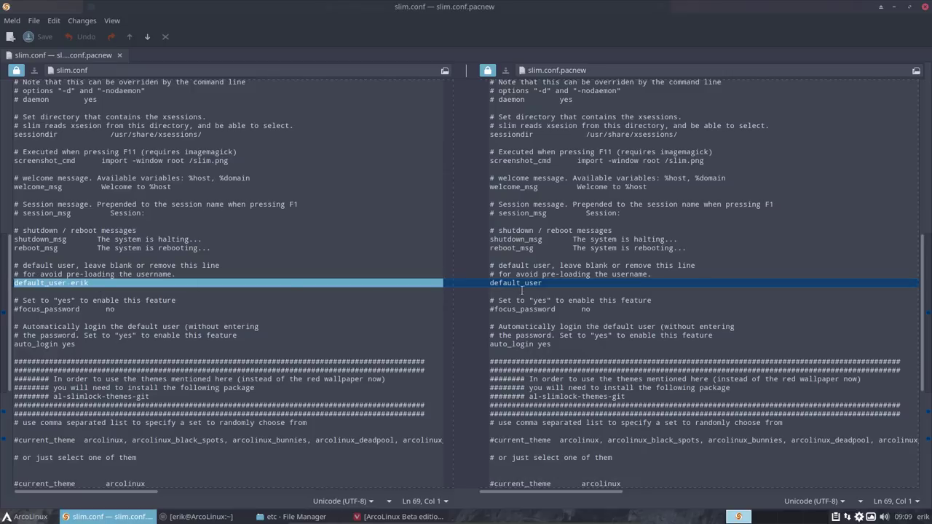
pyautogui.click(562, 284)
pyautogui.scroll(-8, 559, 291)
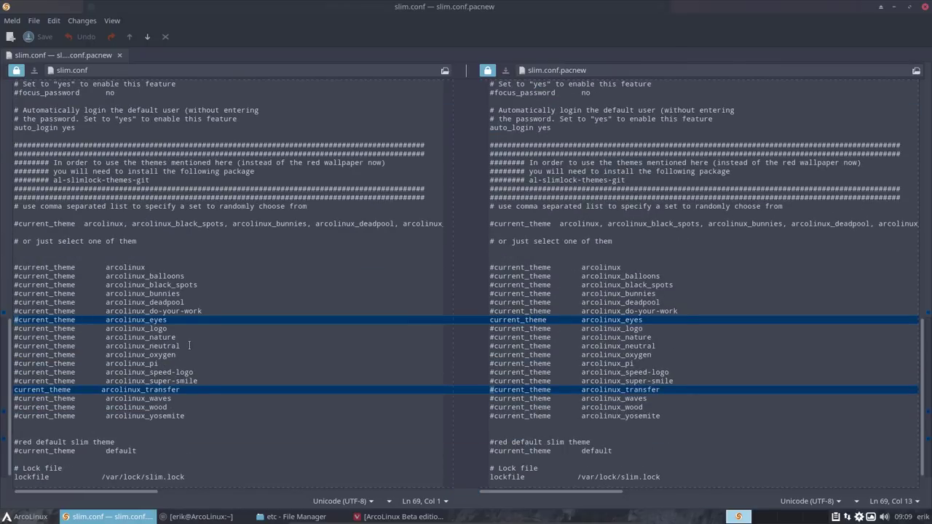
# Step: Highlight the arcolinux_eyes and arcolinux_transfer current_theme lines in both panes, then close Meld
pyautogui.moveTo(489, 321); pyautogui.dragTo(644, 320)
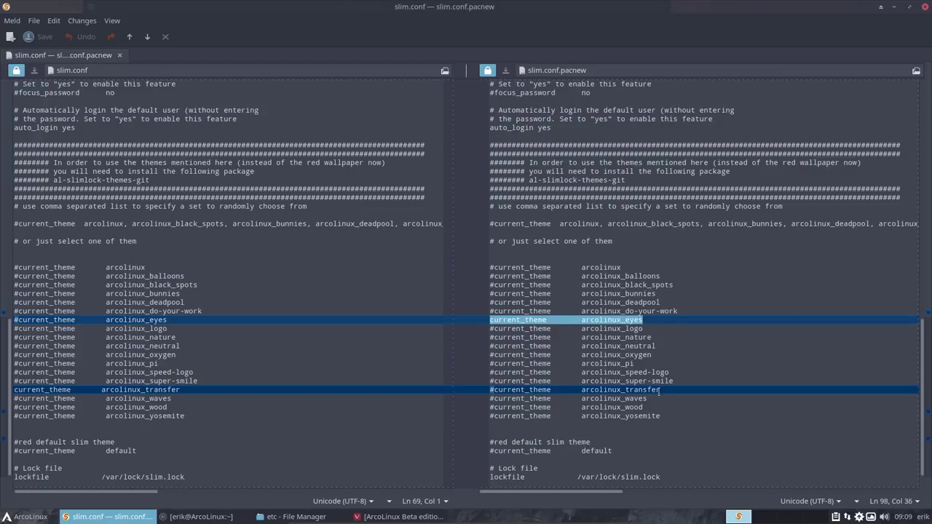
pyautogui.moveTo(660, 391); pyautogui.dragTo(489, 391)
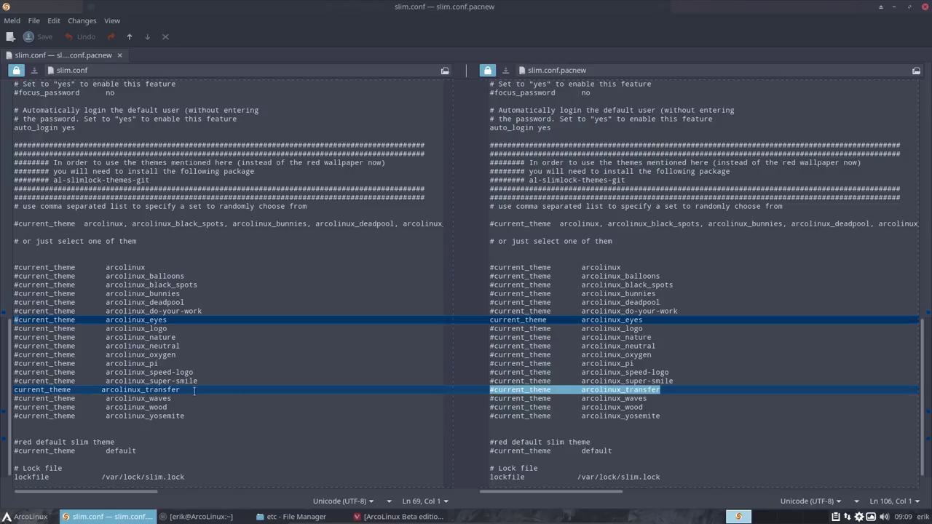
pyautogui.moveTo(195, 391); pyautogui.dragTo(13, 391)
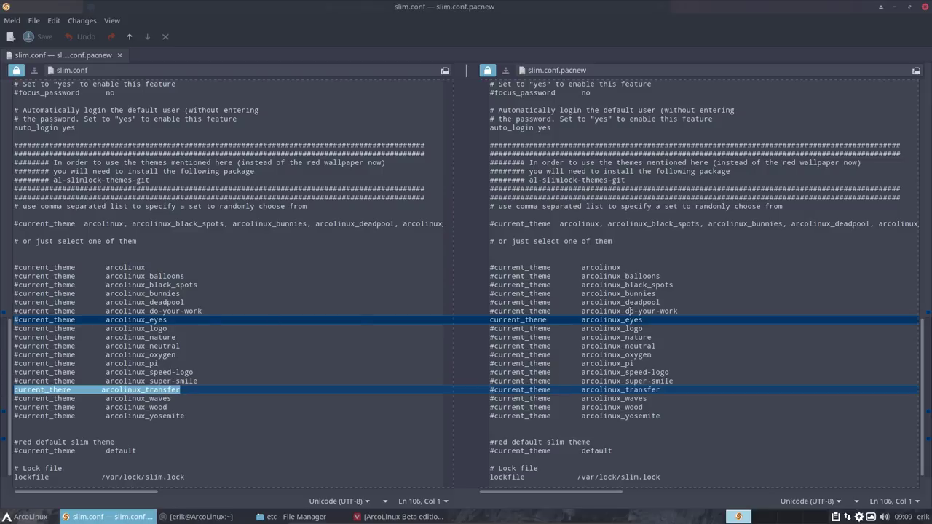
pyautogui.moveTo(645, 320); pyautogui.dragTo(485, 321)
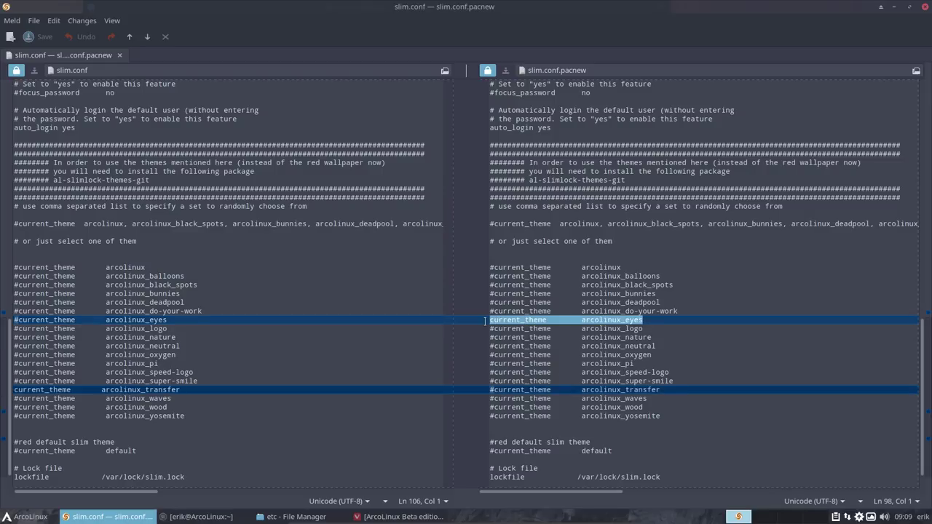
pyautogui.scroll(-1, 467, 348)
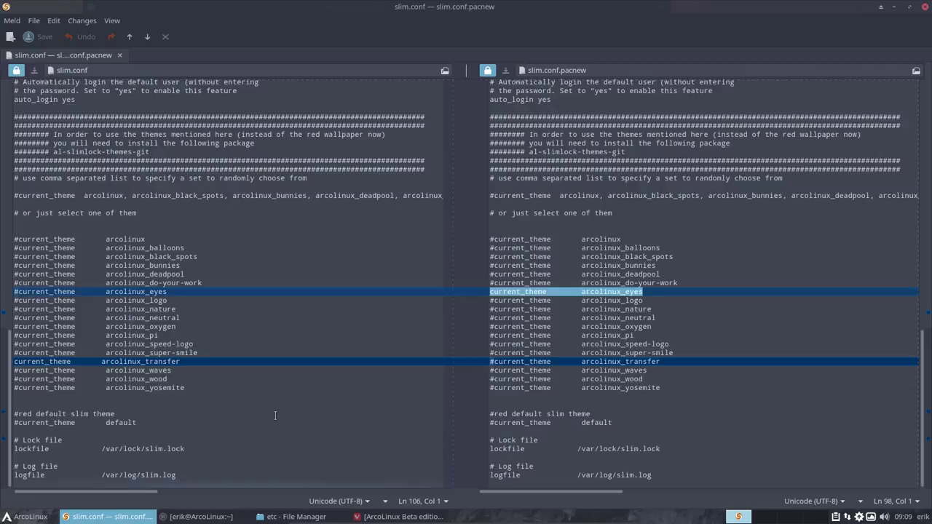
pyautogui.scroll(10, 274, 418)
pyautogui.scroll(10, 274, 418)
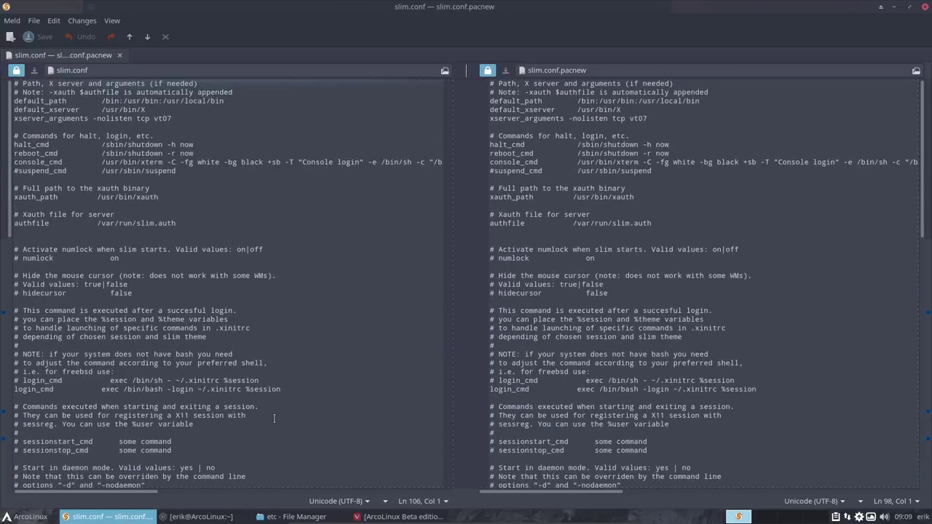
pyautogui.click(223, 329)
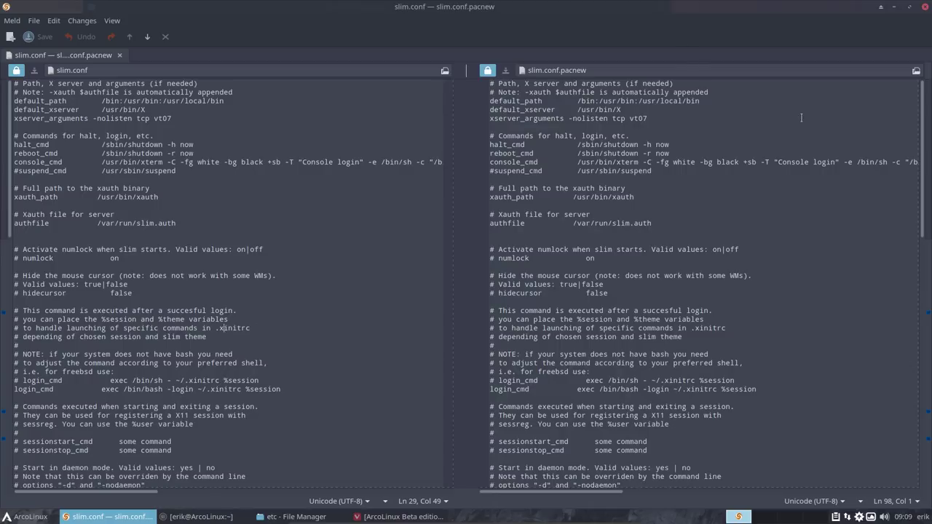
pyautogui.click(926, 9)
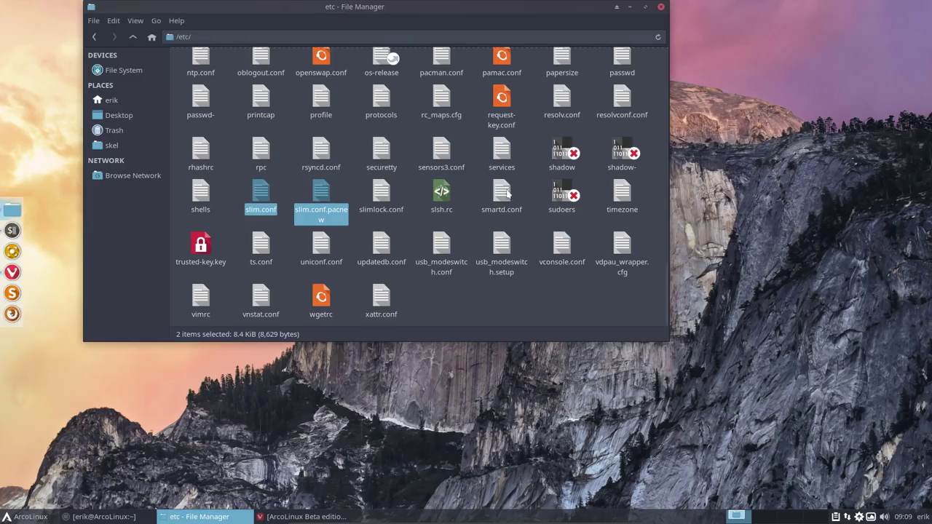
# Step: Open /etc as root with the administrator password and maximize that window
pyautogui.rightClick(354, 191)
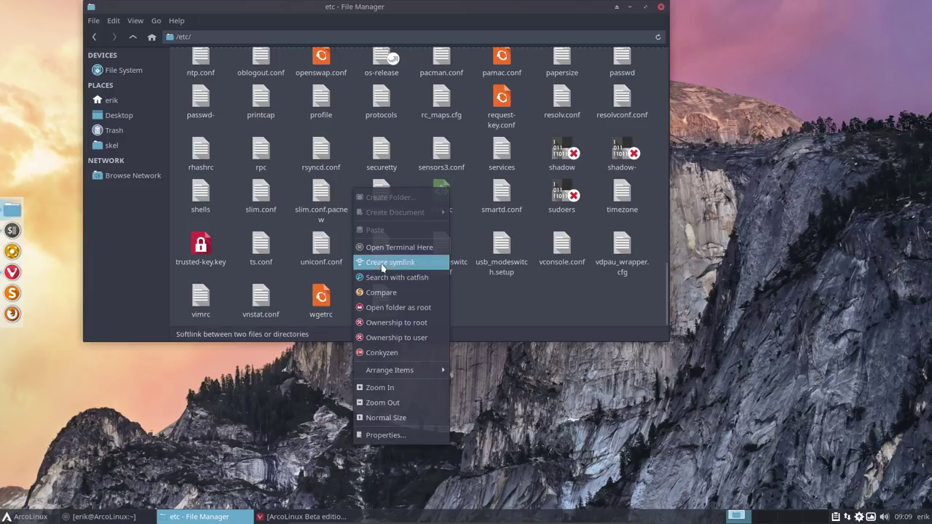
pyautogui.click(413, 311)
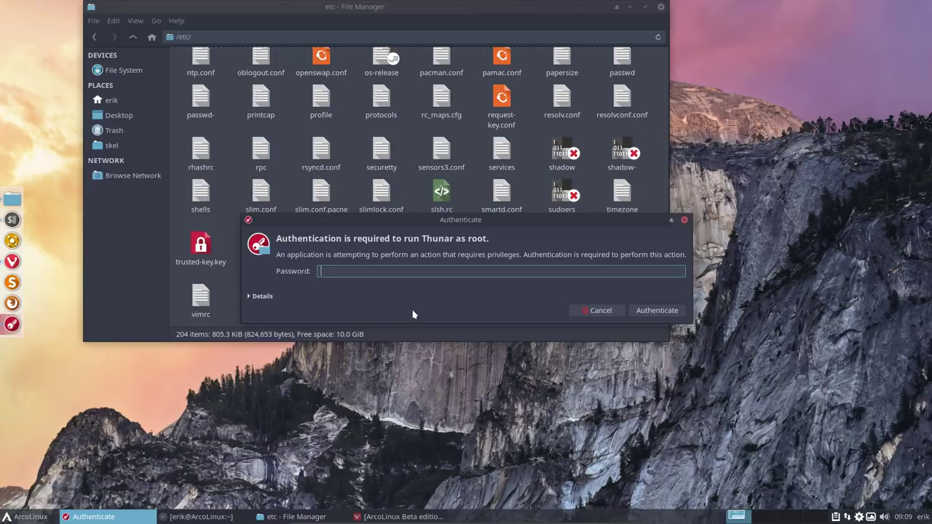
pyautogui.write('••••')
pyautogui.press('Return')
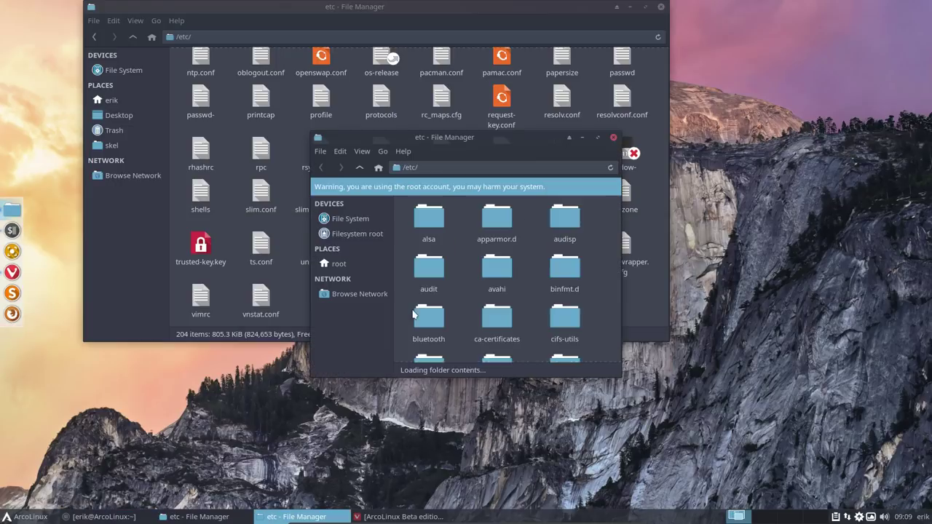
pyautogui.doubleClick(516, 141)
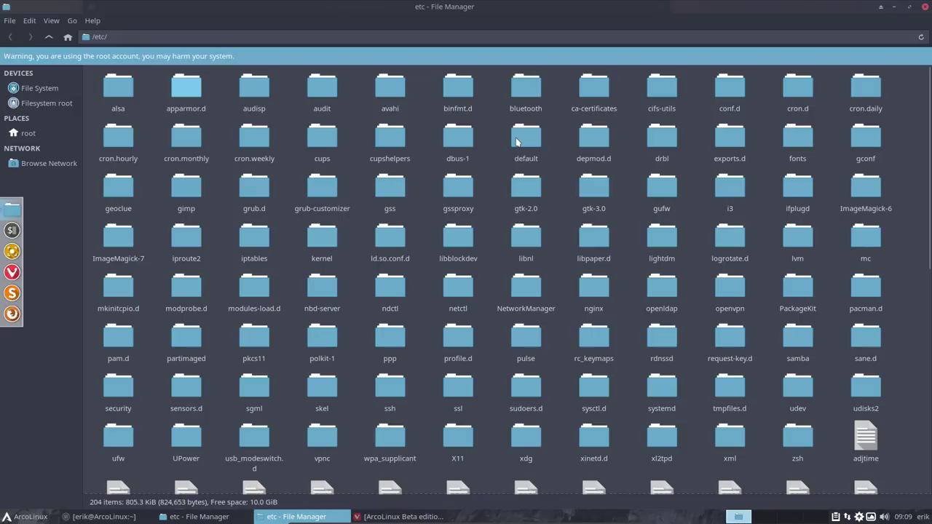
# Step: Select slim.conf and slim.conf.pacnew in the root window, then minimize it
pyautogui.scroll(-8, 487, 327)
pyautogui.scroll(-1, 487, 332)
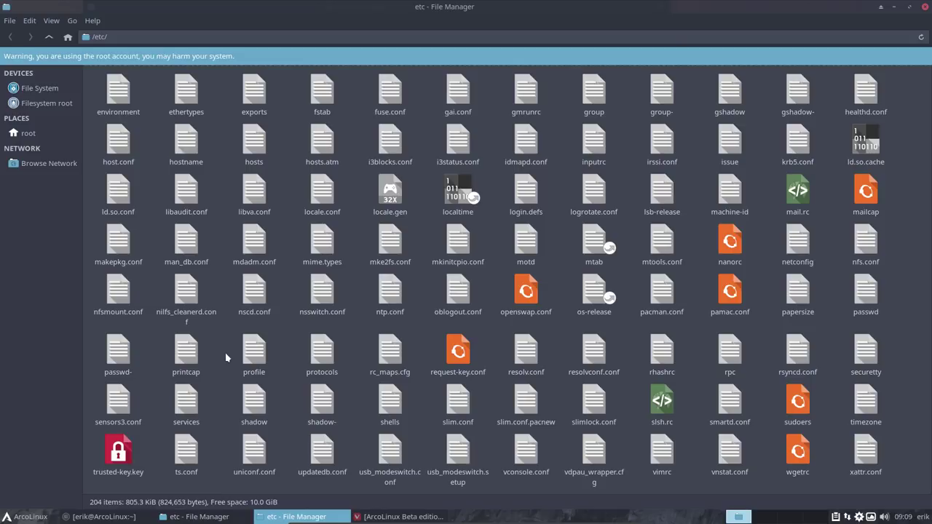
pyautogui.moveTo(432, 397); pyautogui.dragTo(525, 408)
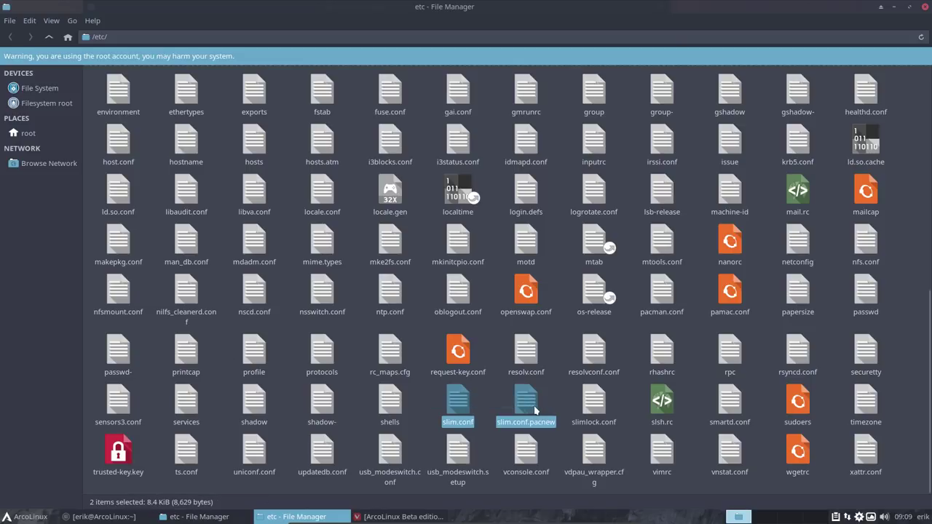
pyautogui.rightClick(420, 403)
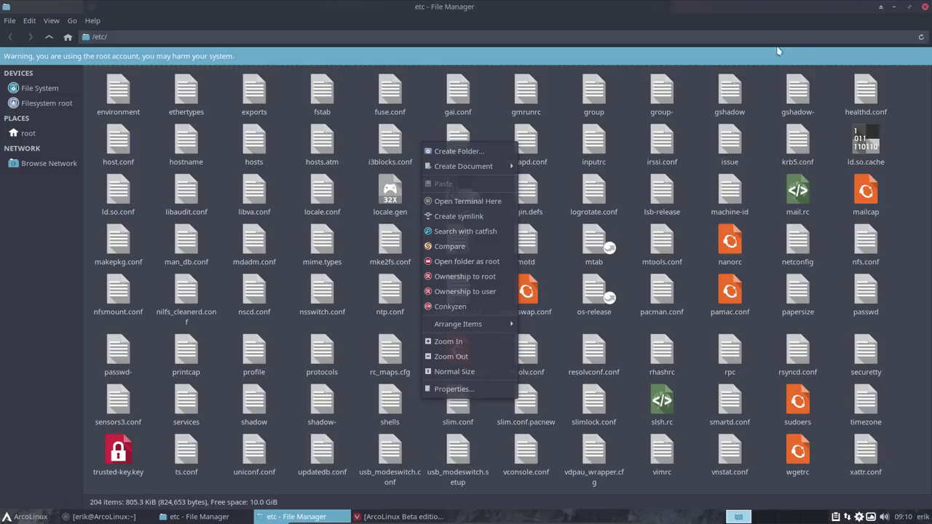
pyautogui.click(869, 13)
pyautogui.click(894, 7)
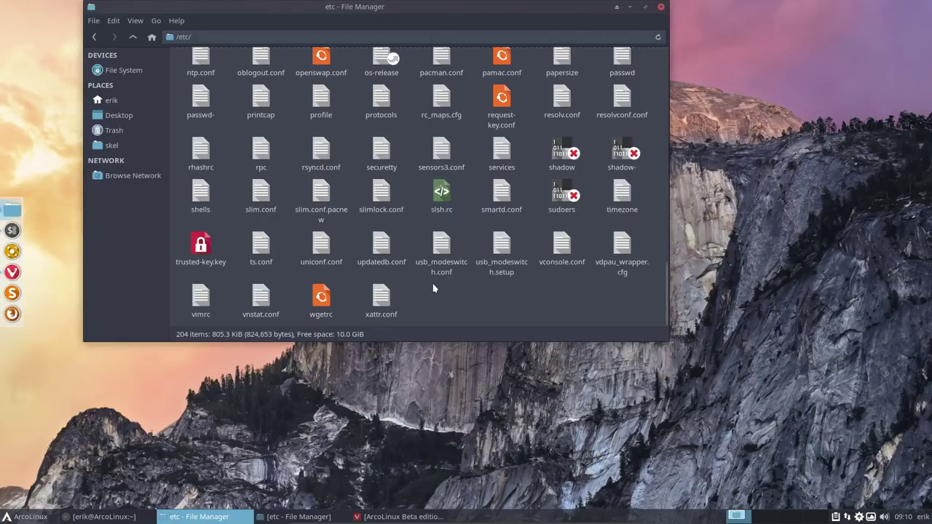
pyautogui.rightClick(433, 284)
pyautogui.click(478, 88)
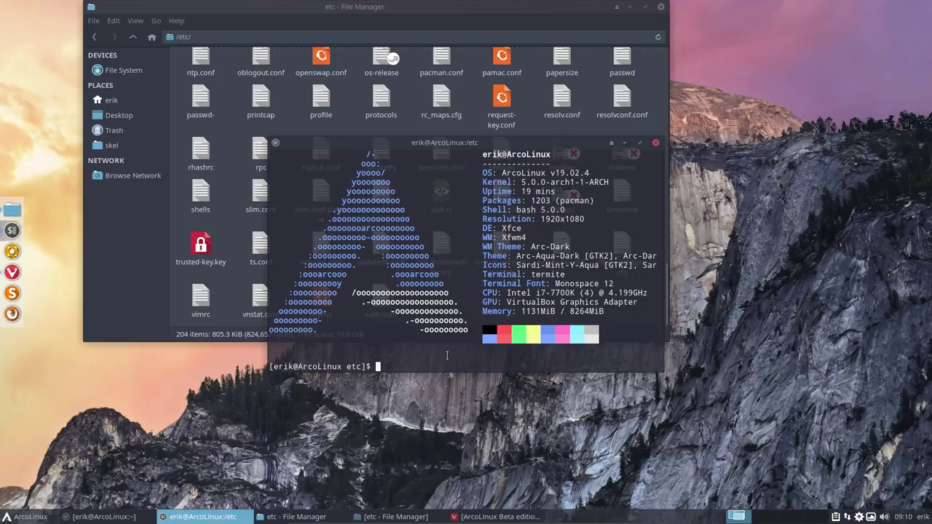
pyautogui.write('sudo meld slim')
pyautogui.press('Tab')
pyautogui.write('slim')
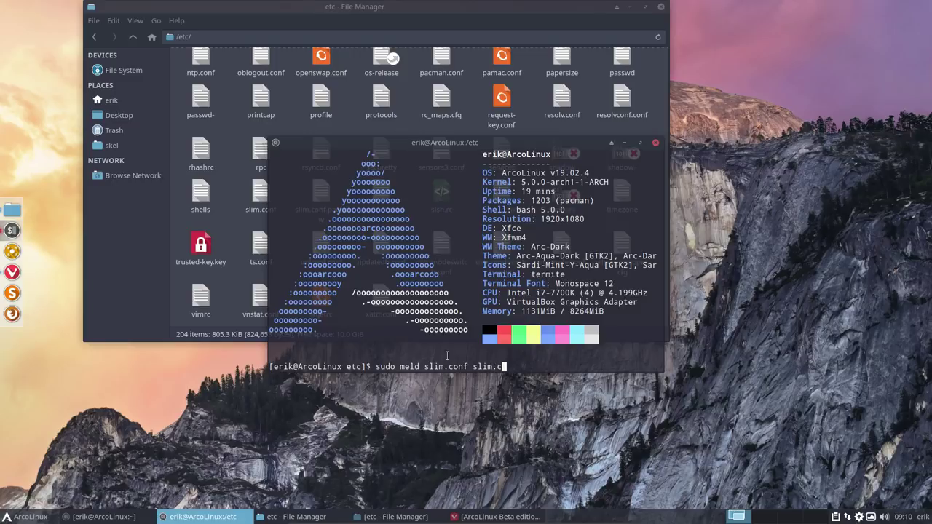
pyautogui.press('Tab')
pyautogui.press('Tab')
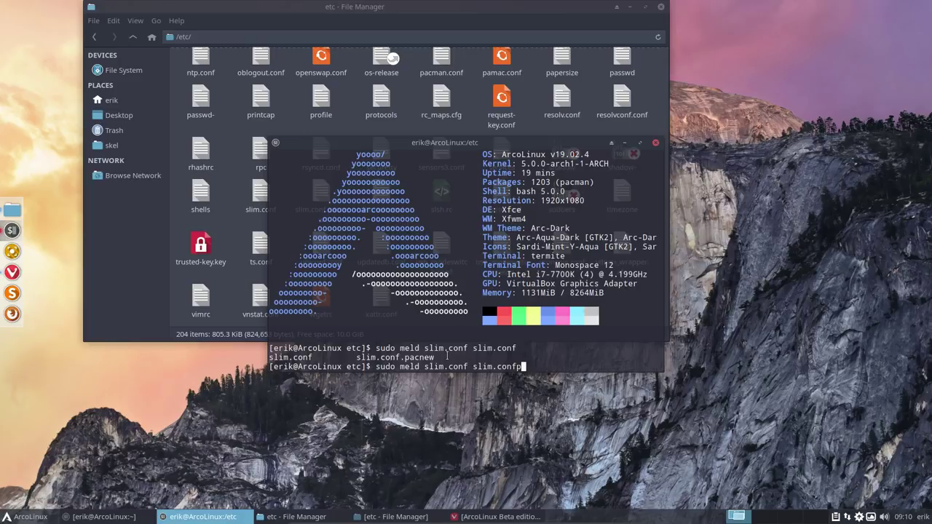
pyautogui.press('BackSpace')
pyautogui.write('.conf')
pyautogui.write('.')
pyautogui.press('Tab')
pyautogui.press('Return')
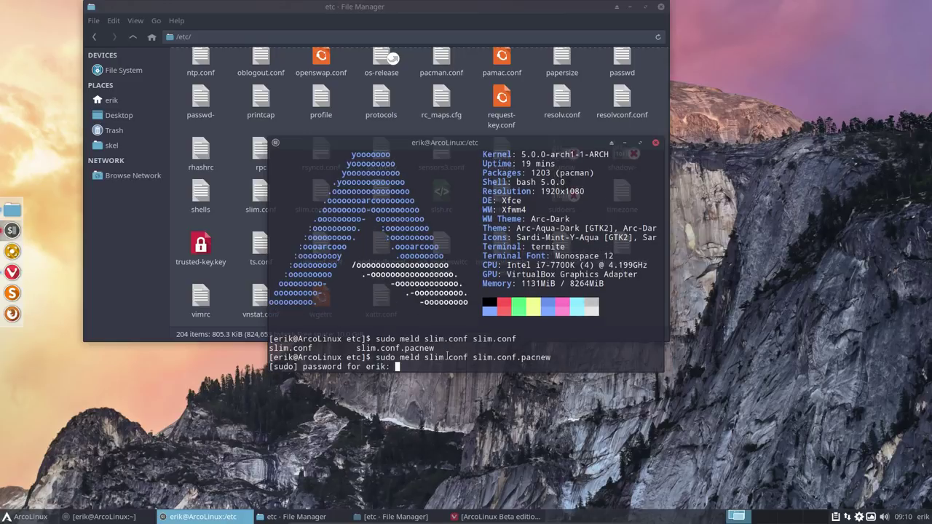
pyautogui.press('Return')
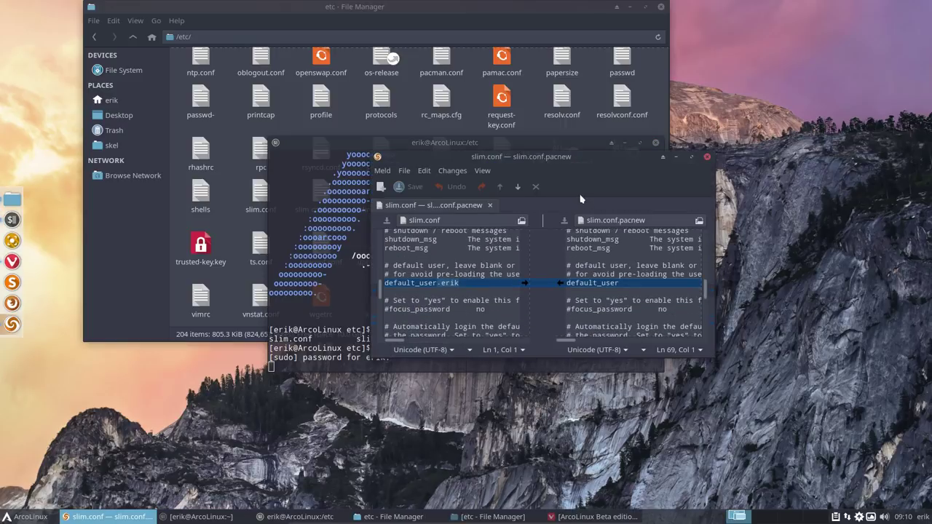
pyautogui.click(577, 145)
pyautogui.doubleClick(577, 145)
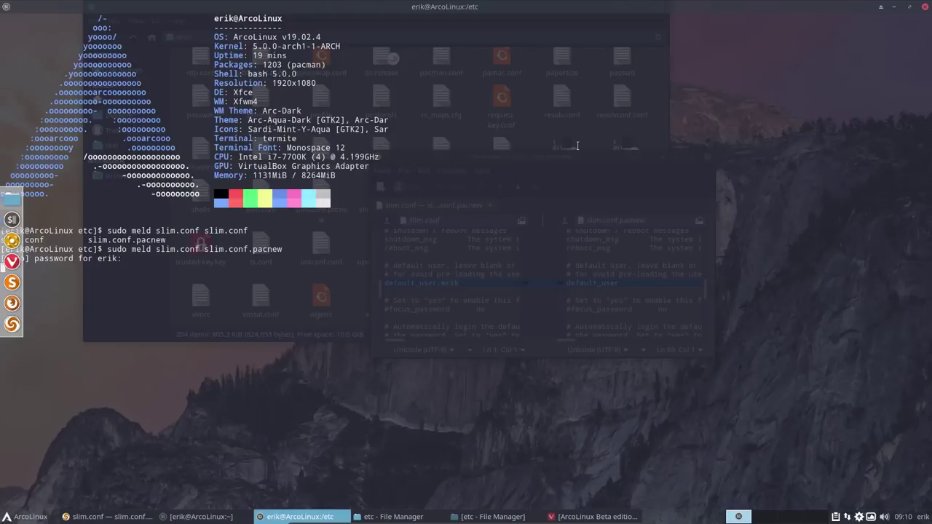
pyautogui.click(925, 6)
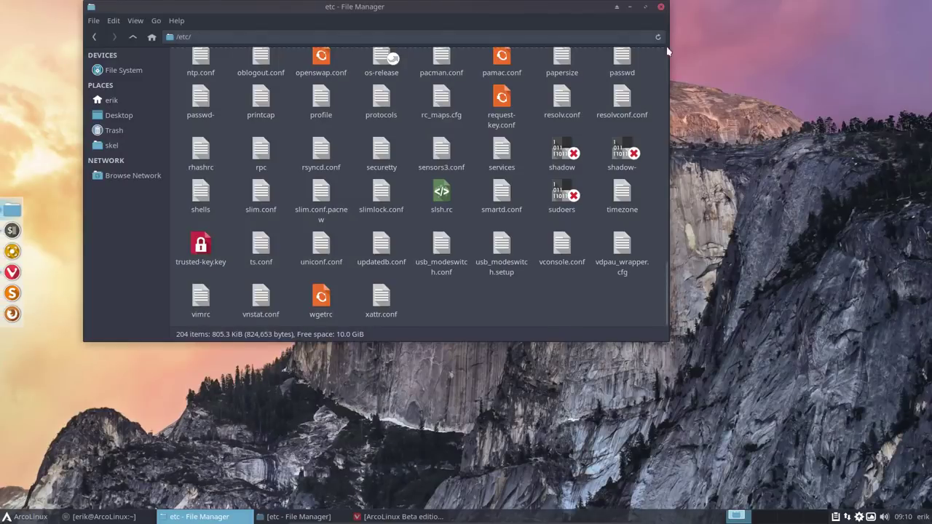
# Step: Close the existing file manager and terminal windows and start a fresh terminal
pyautogui.click(661, 6)
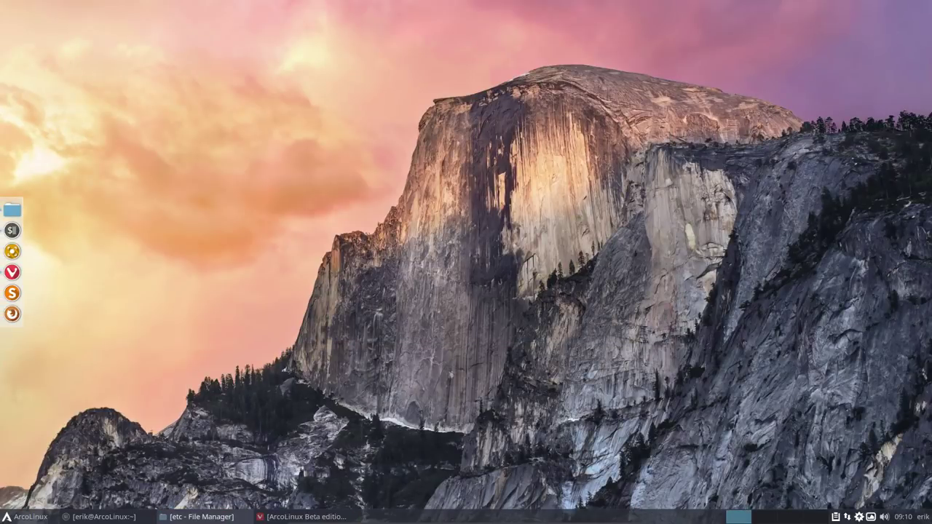
pyautogui.click(126, 521)
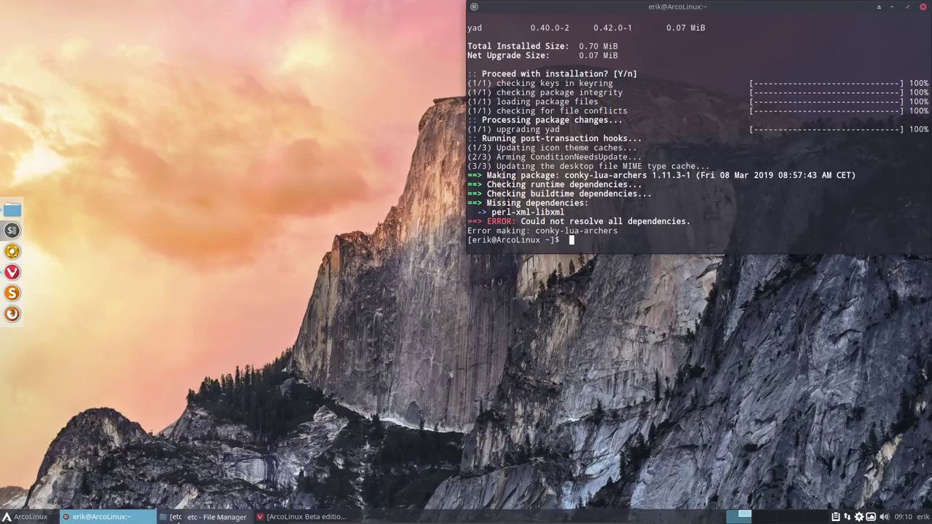
pyautogui.click(179, 518)
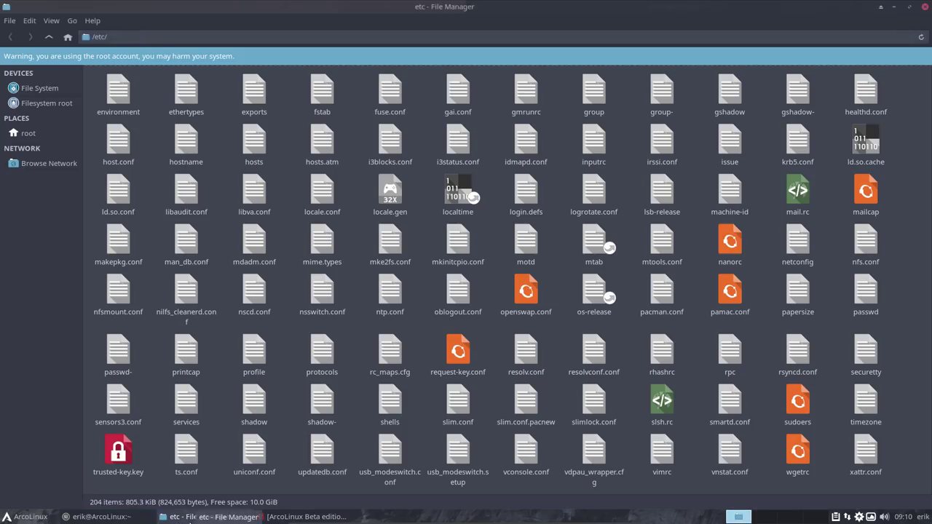
pyautogui.click(924, 6)
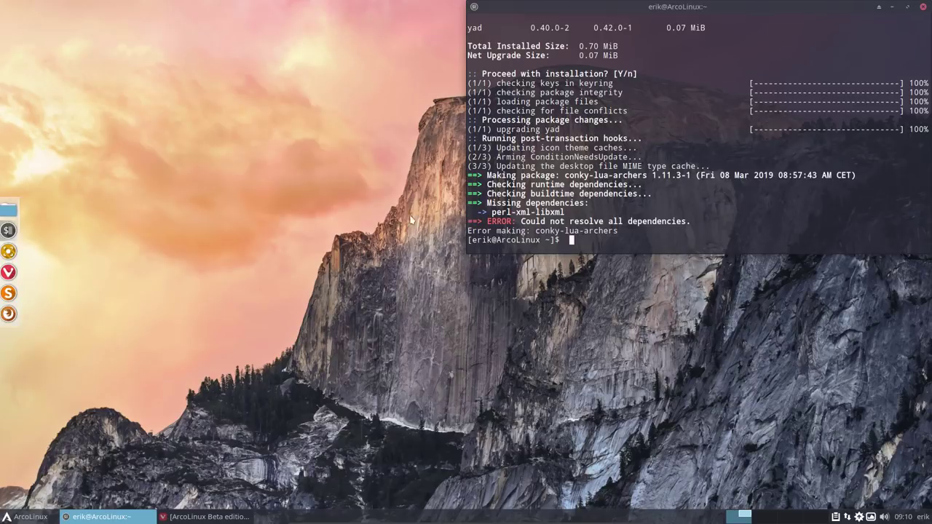
pyautogui.click(923, 7)
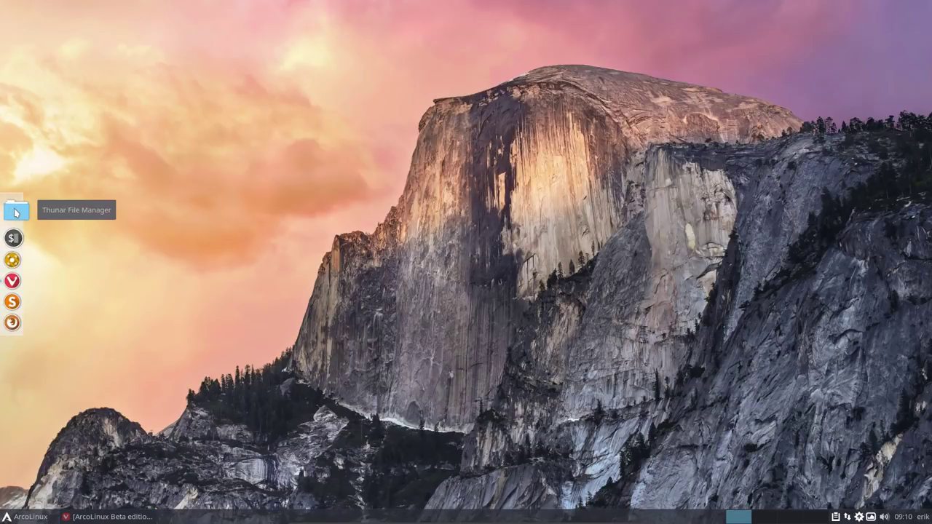
pyautogui.click(18, 212)
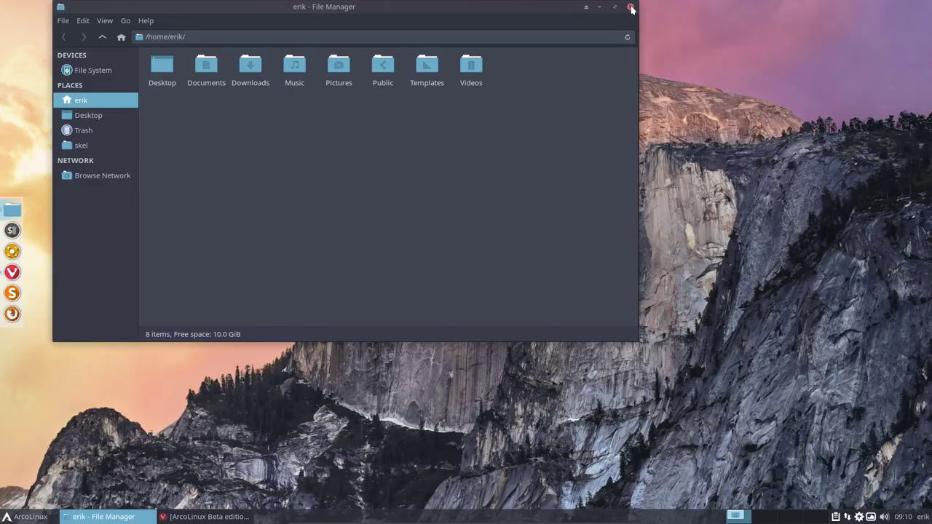
pyautogui.click(631, 9)
pyautogui.click(12, 230)
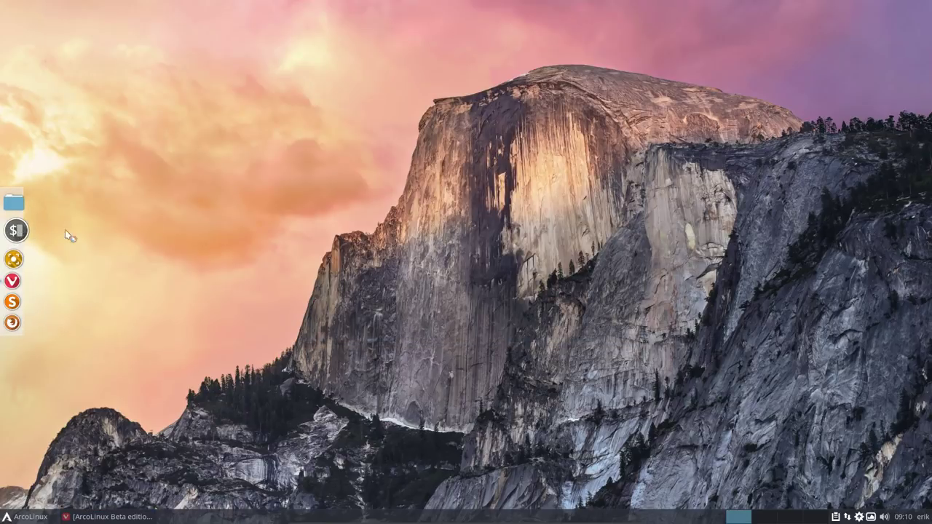
# Step: Rerun sudo meld slim.conf slim.conf.pacnew from the home folder, which fails, and close it
pyautogui.press('Up')
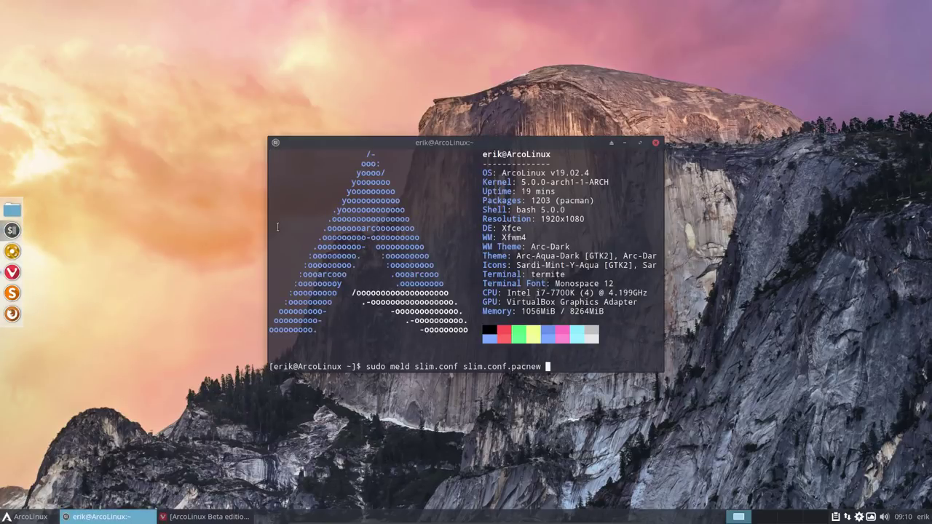
pyautogui.press('Return')
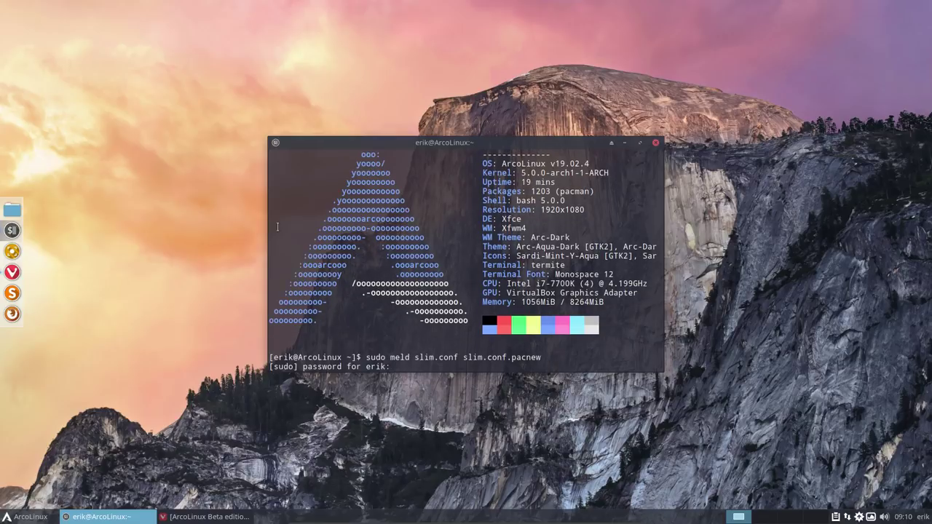
pyautogui.press('Return')
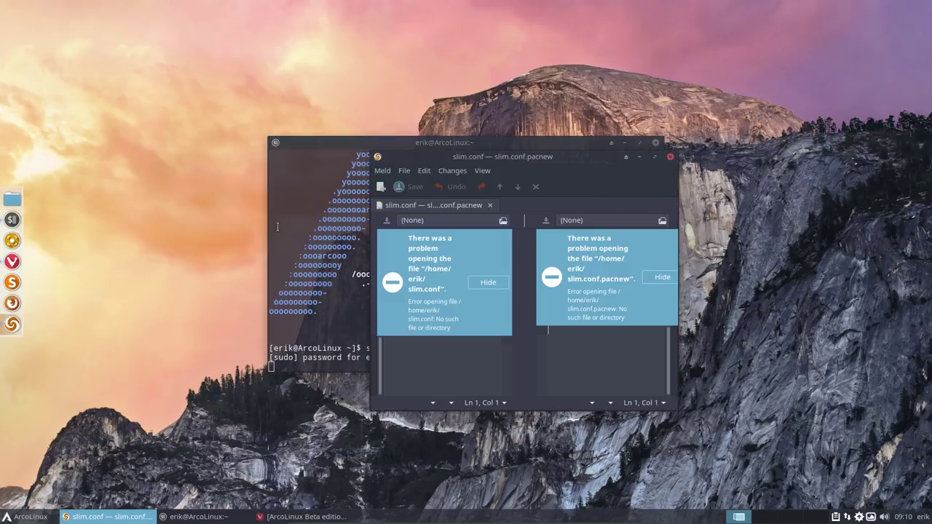
pyautogui.click(669, 158)
pyautogui.click(655, 142)
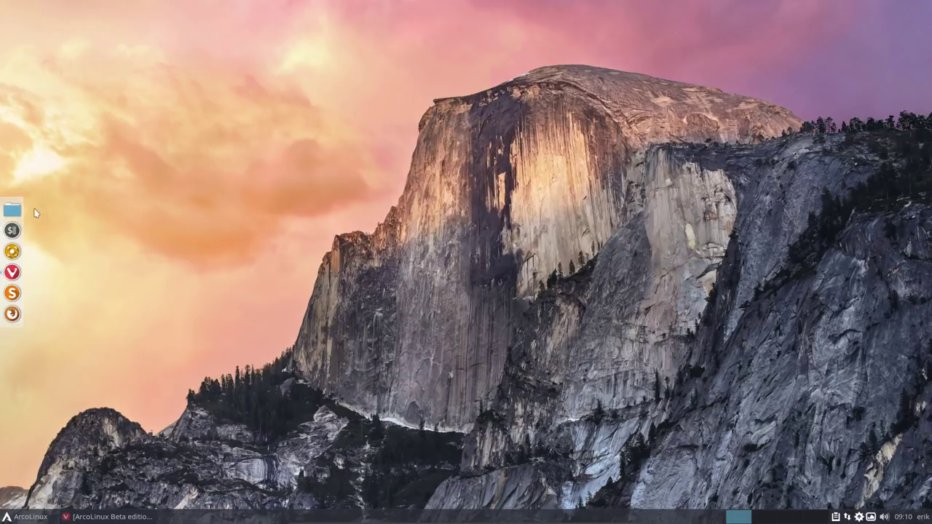
# Step: Open a terminal in /etc and run sudo meld slim.conf slim.conf.pacnew with the password
pyautogui.click(2, 211)
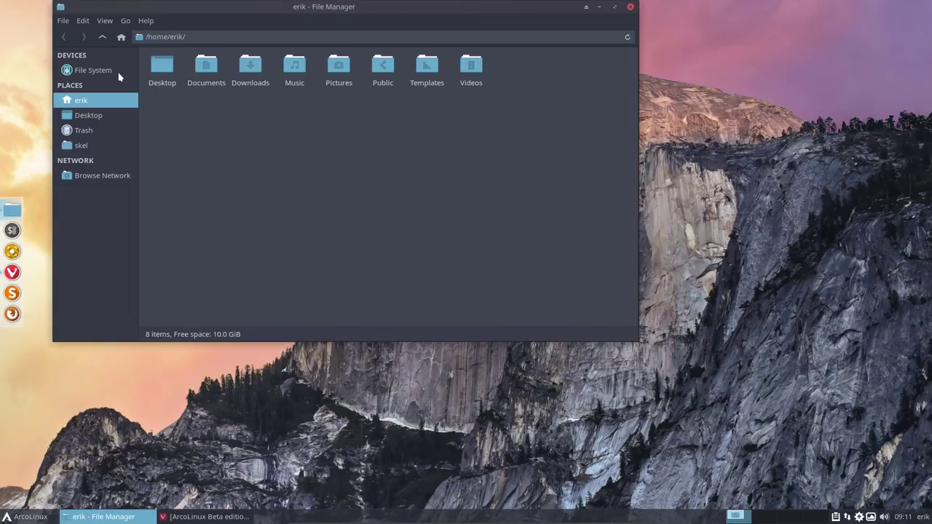
pyautogui.click(117, 73)
pyautogui.doubleClick(238, 67)
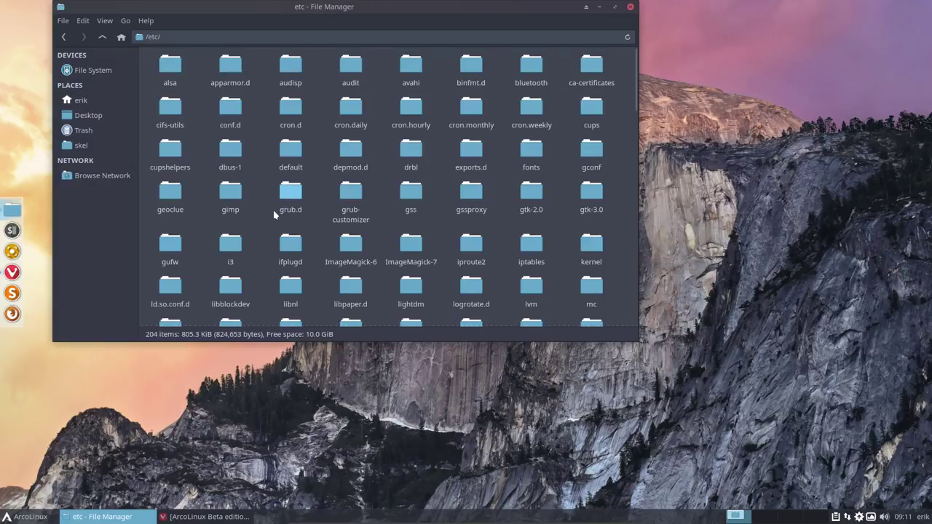
pyautogui.rightClick(264, 218)
pyautogui.click(299, 275)
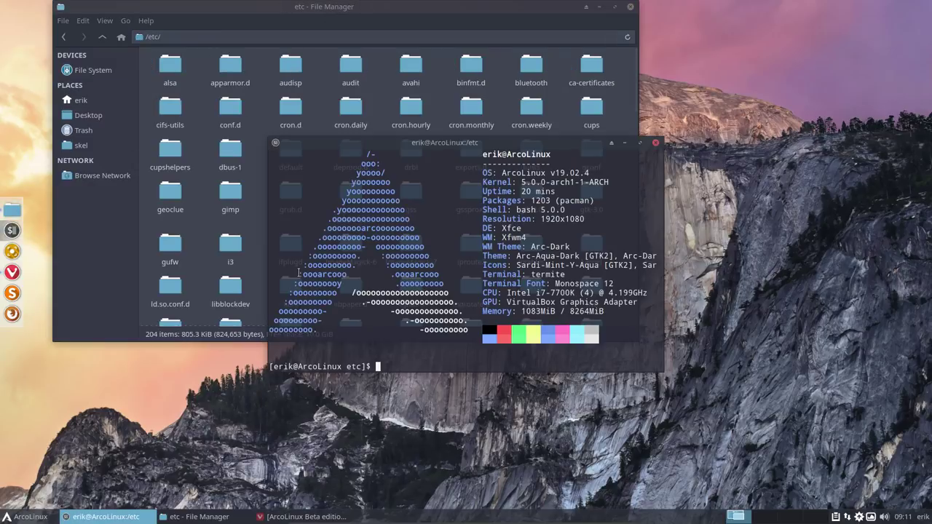
pyautogui.press('Up')
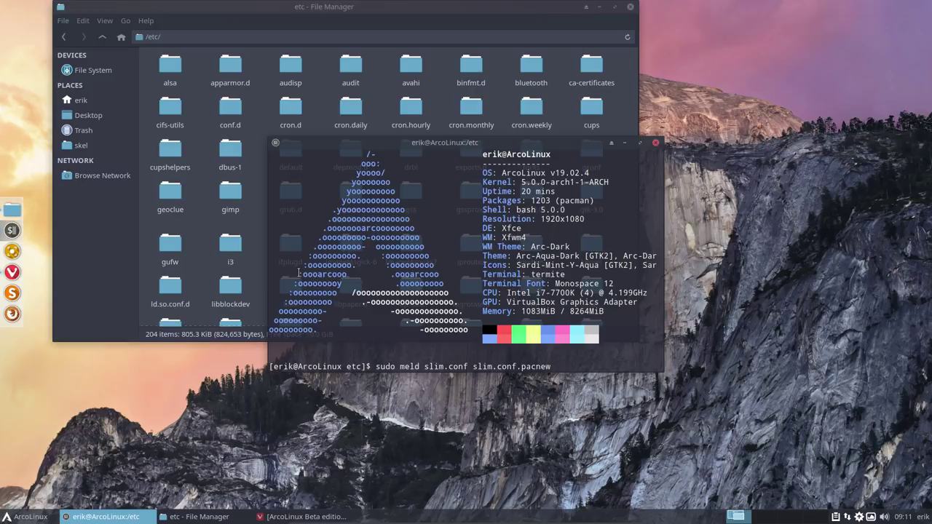
pyautogui.press('Return')
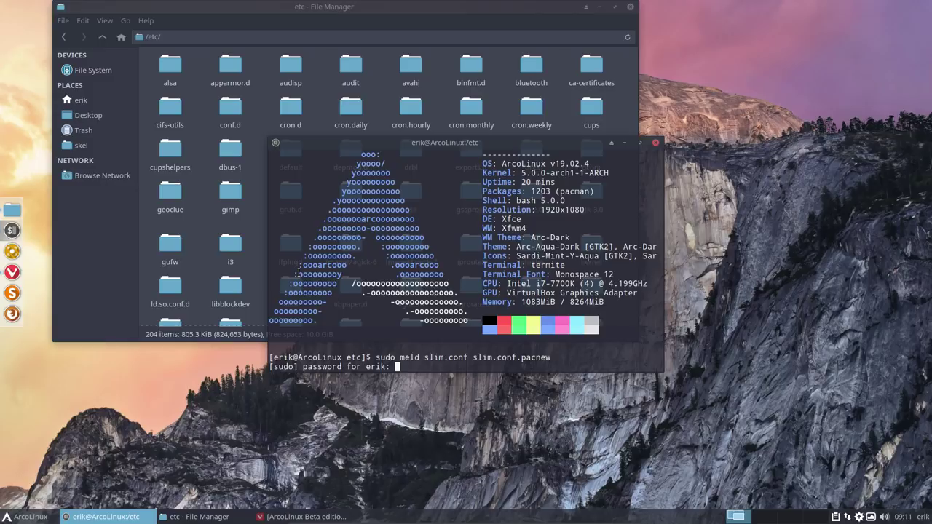
pyautogui.press('Return')
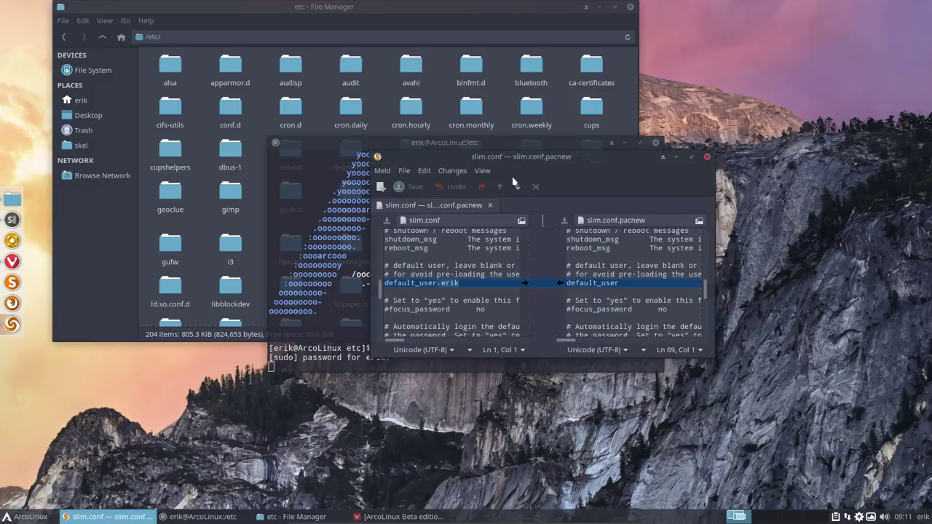
# Step: Copy the active arcolinux_eyes and commented arcolinux_transfer lines into slim.conf and save it
pyautogui.doubleClick(627, 154)
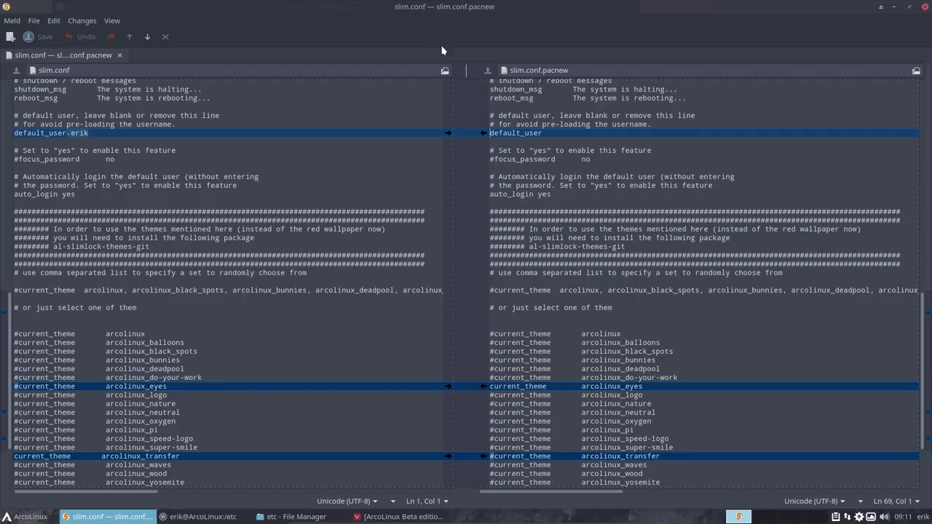
pyautogui.click(104, 132)
pyautogui.click(483, 386)
pyautogui.click(177, 386)
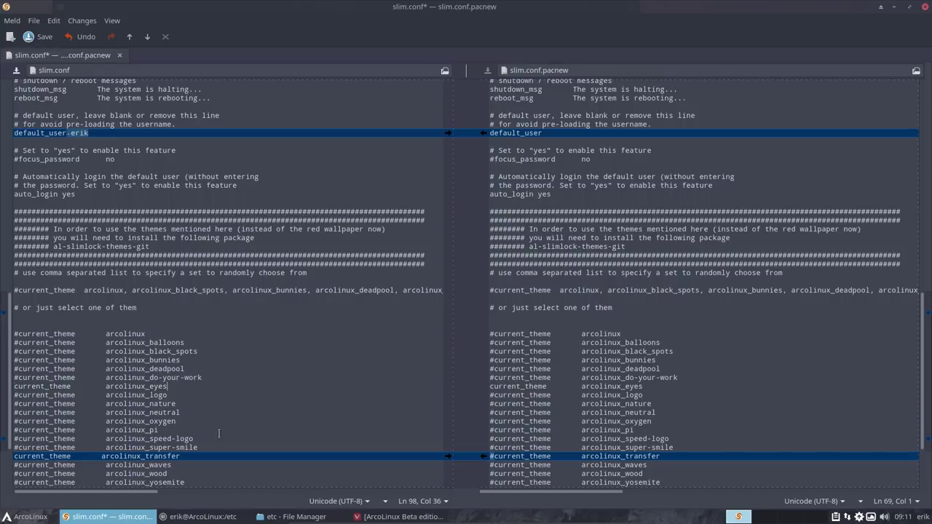
pyautogui.click(484, 456)
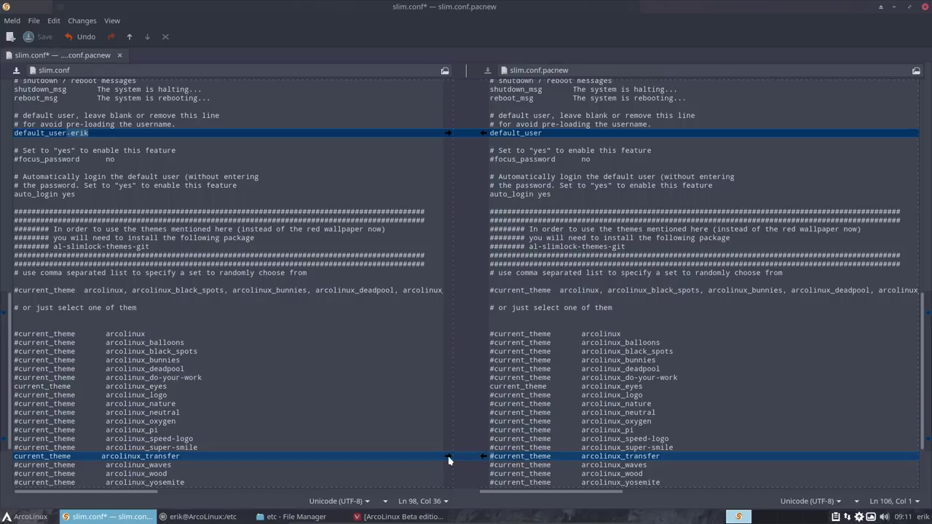
pyautogui.click(482, 458)
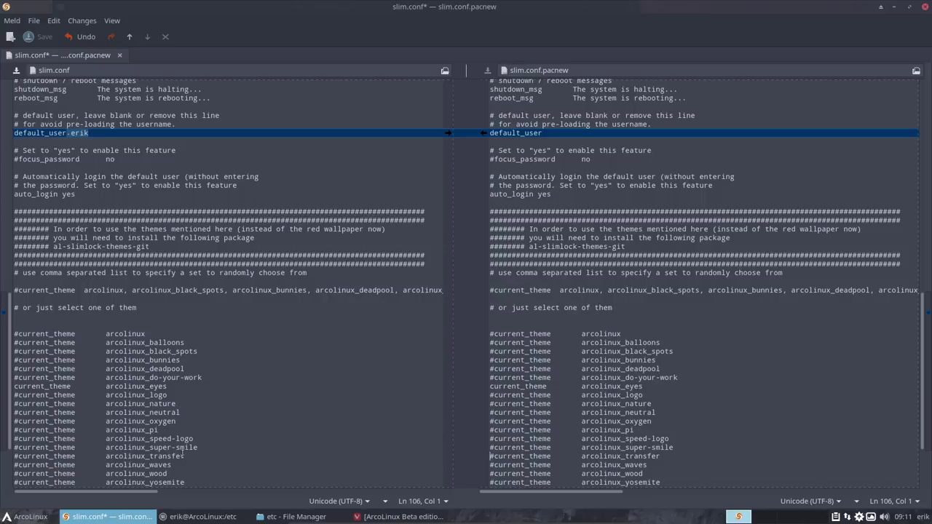
pyautogui.click(42, 386)
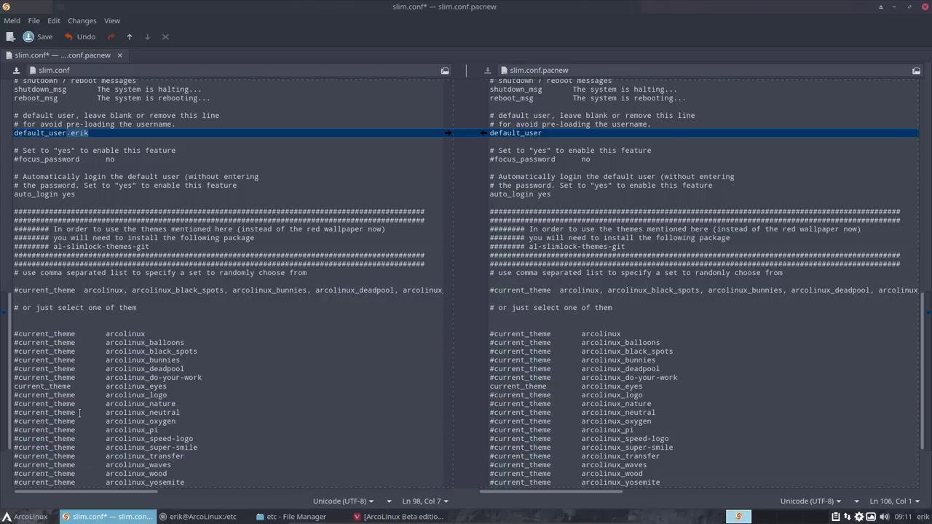
pyautogui.scroll(-4, 80, 413)
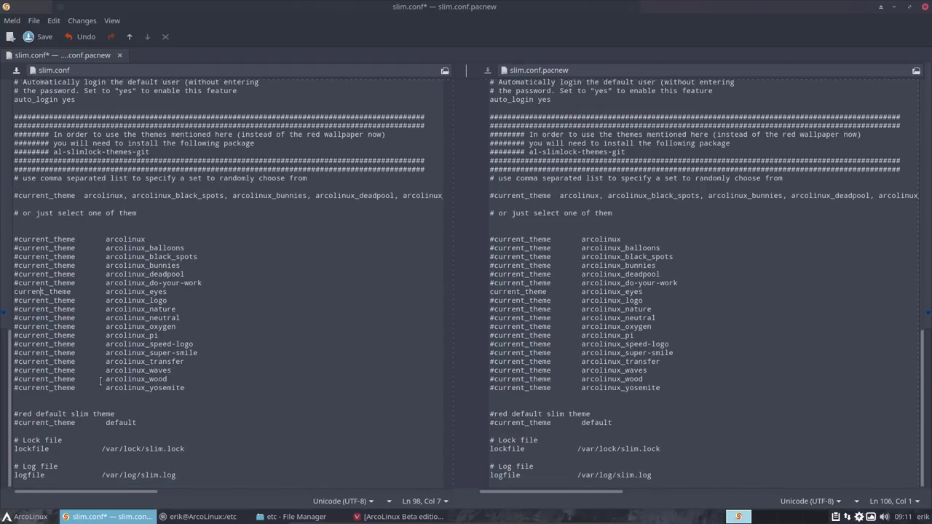
pyautogui.hotkey('ctrl', 's')
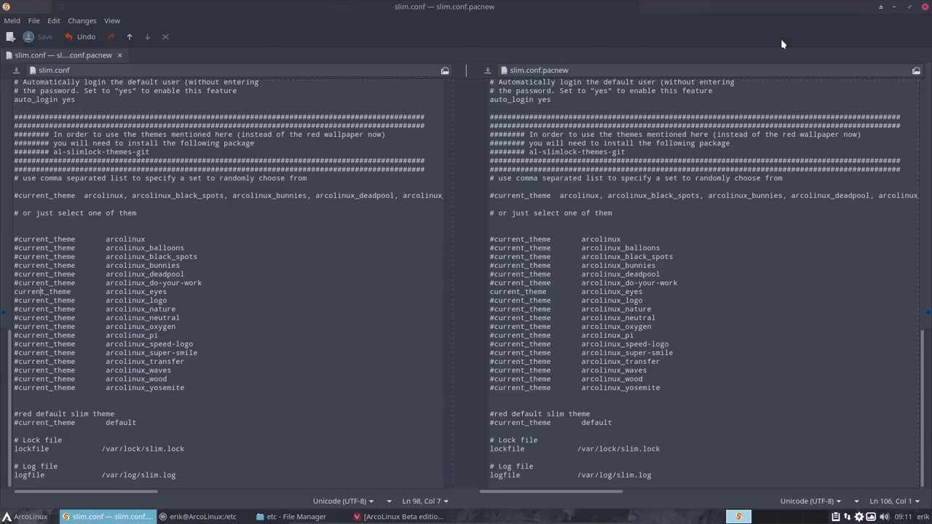
# Step: Close Meld, unlock the arcolinux_eyes slimlock screen, and close the terminal and file manager
pyautogui.click(908, 7)
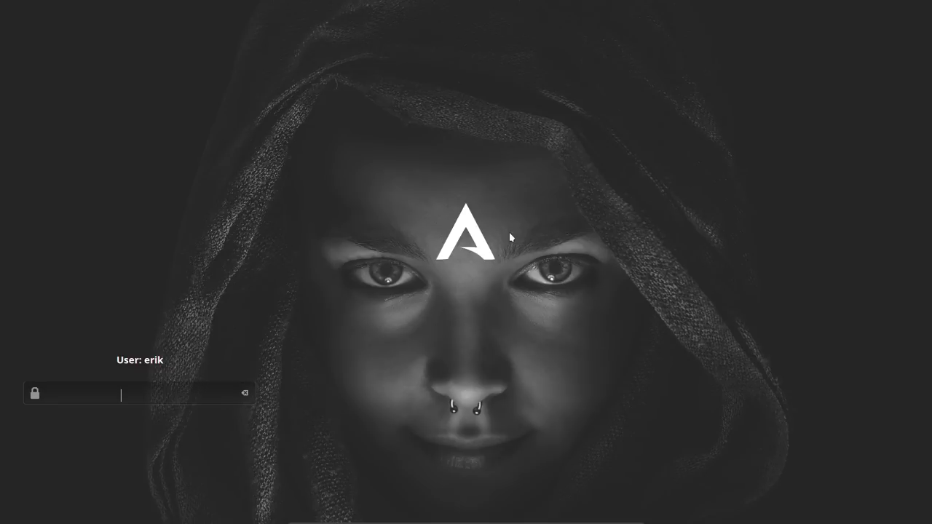
pyautogui.write('****')
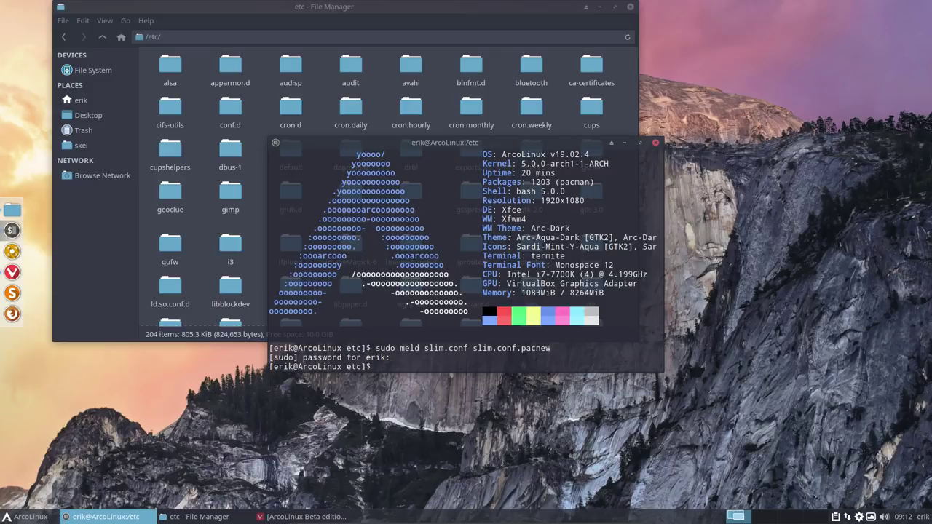
pyautogui.click(656, 144)
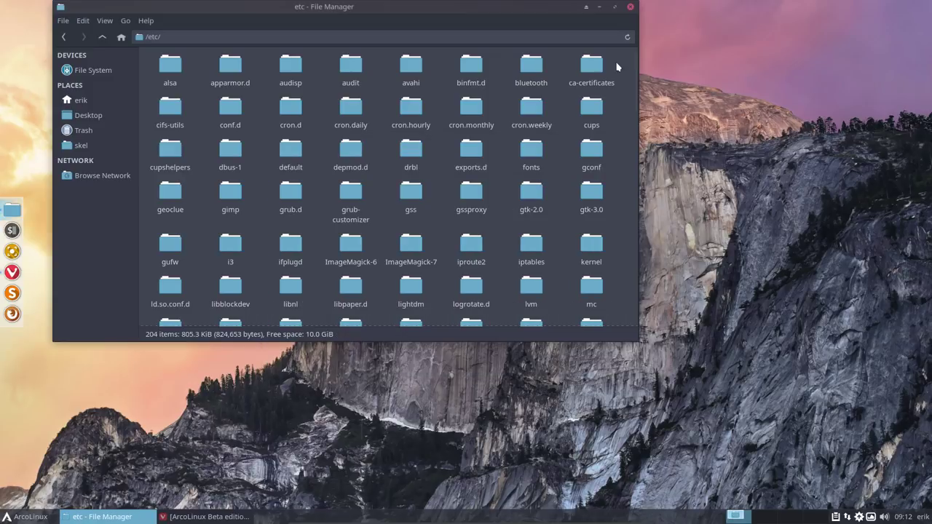
pyautogui.click(631, 7)
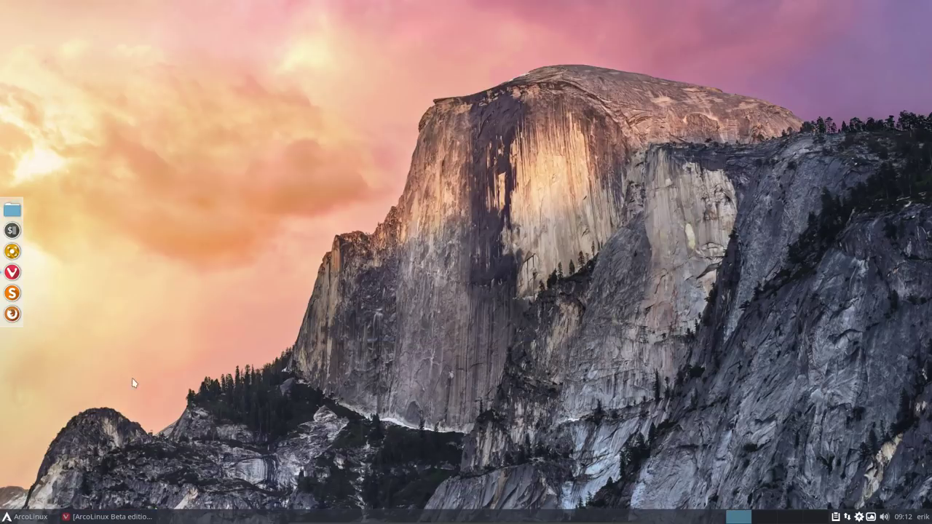
# Step: Log out of the Xfce session and log back in with the password
pyautogui.click(44, 518)
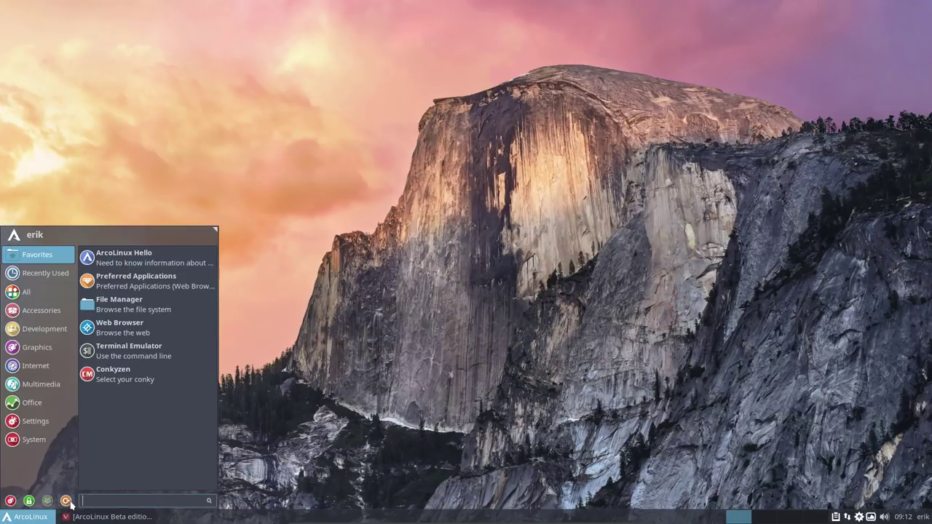
pyautogui.click(70, 510)
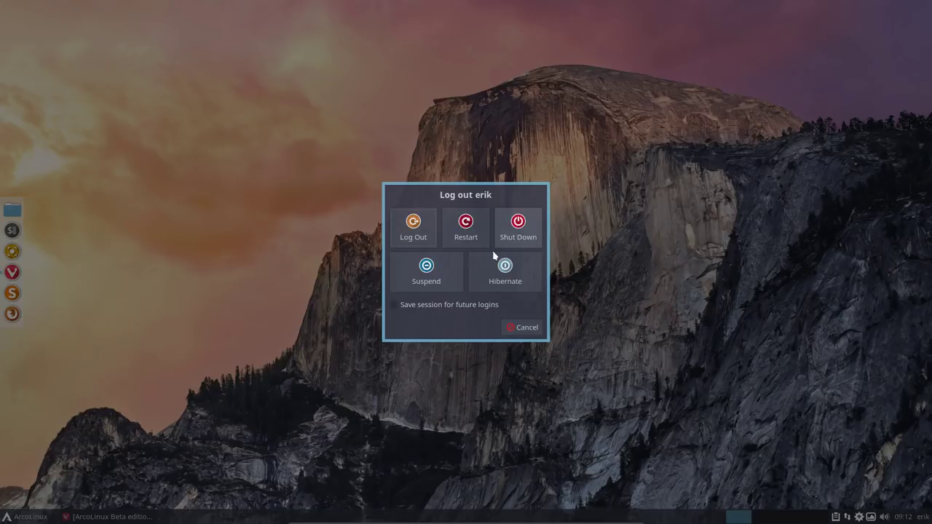
pyautogui.click(413, 224)
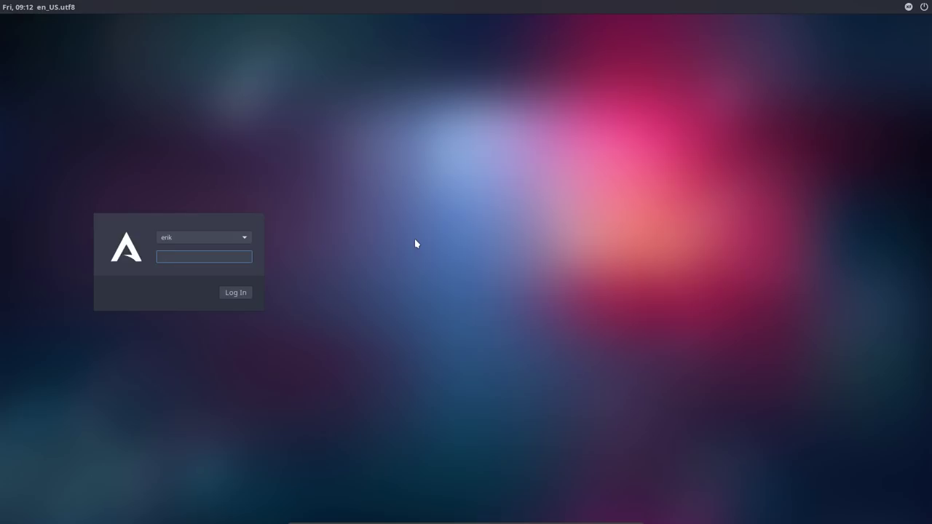
pyautogui.write('***')
pyautogui.press('Return')
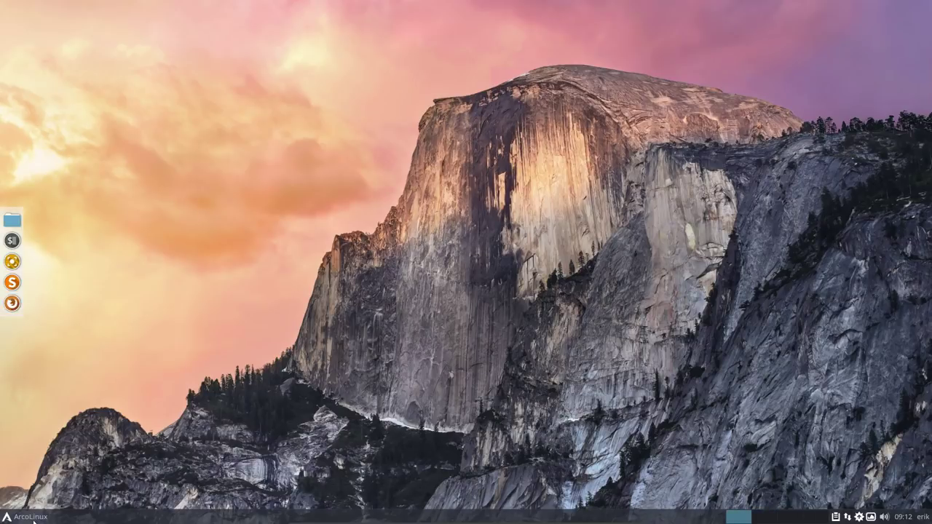
# Step: Restart the computer and boot ArcoLinux from the Vimix-themed GRUB menu
pyautogui.click(34, 519)
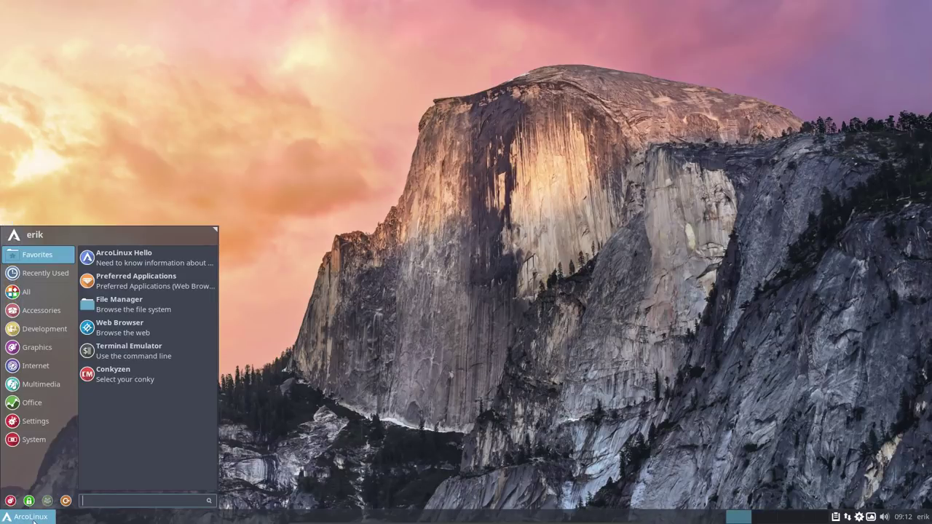
pyautogui.click(66, 503)
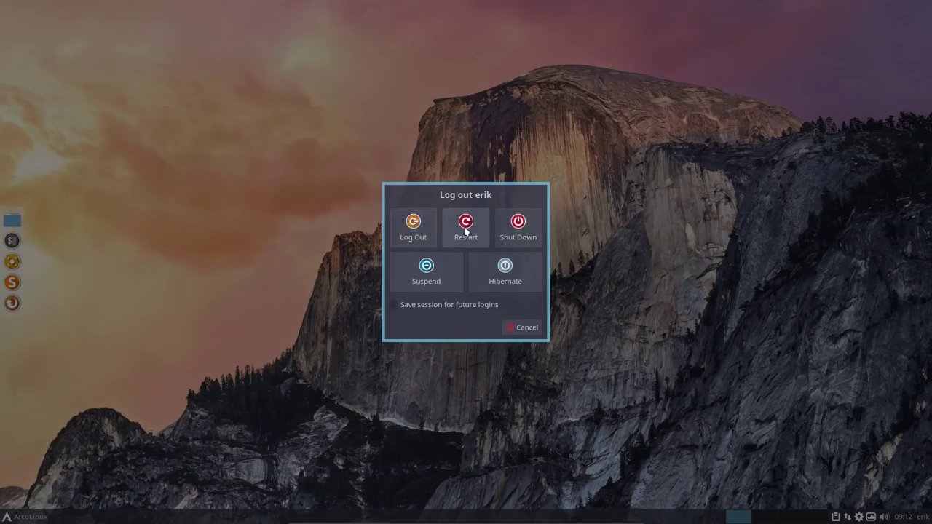
pyautogui.click(466, 223)
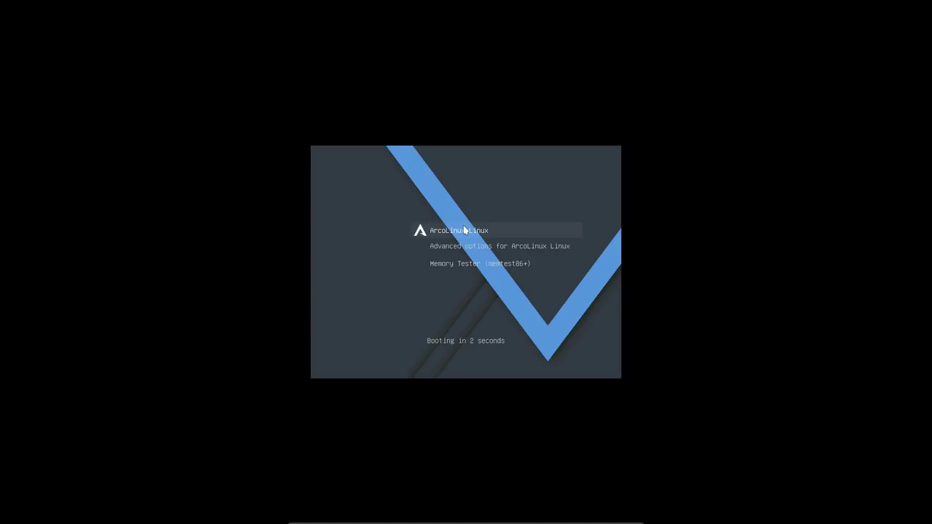
pyautogui.press('Return')
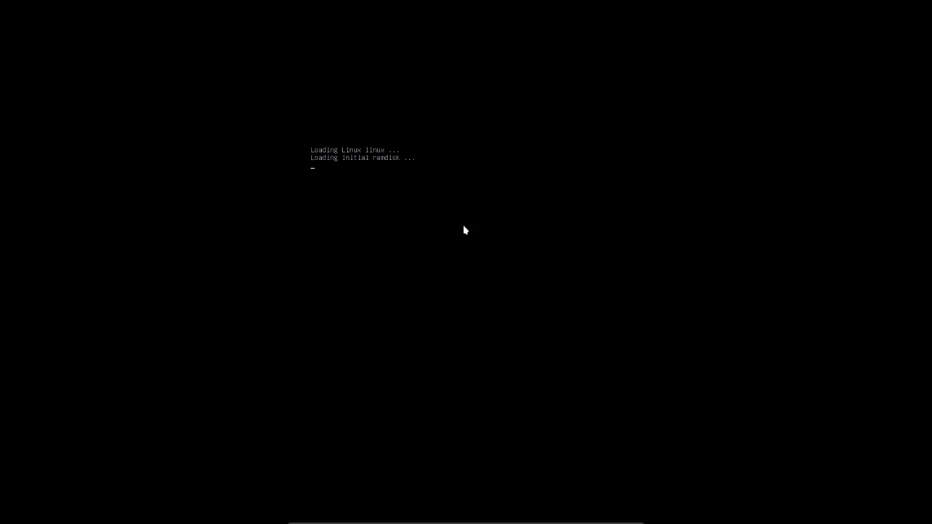
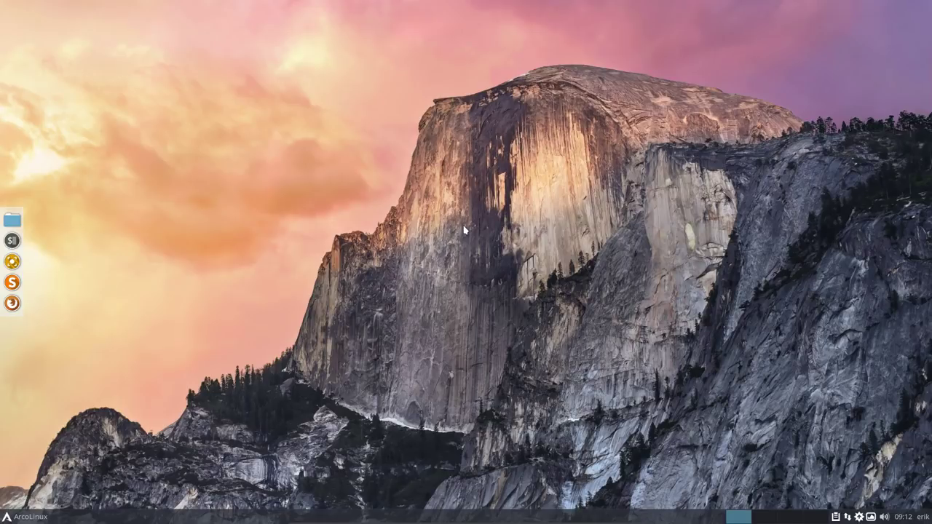
# Step: Open the home folder in the file manager, move its window, then close it
pyautogui.click(12, 219)
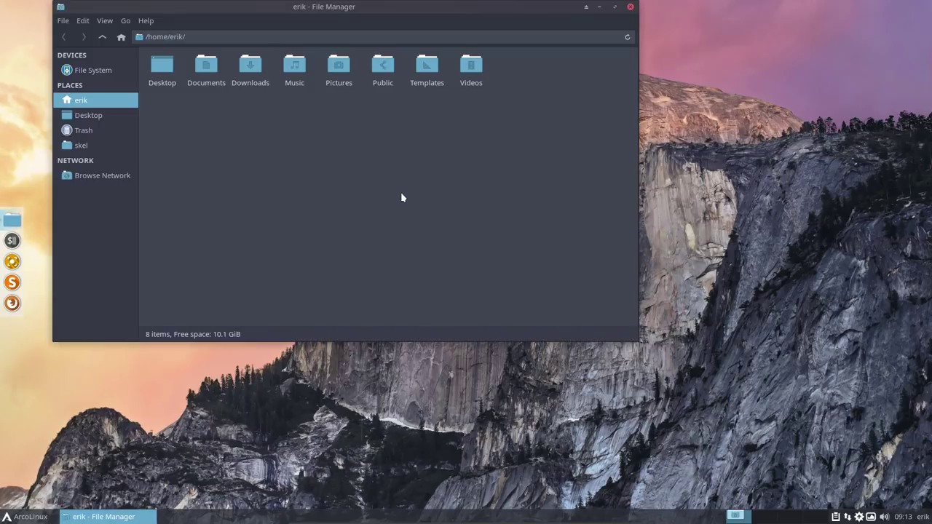
pyautogui.moveTo(365, 7); pyautogui.dragTo(446, 70)
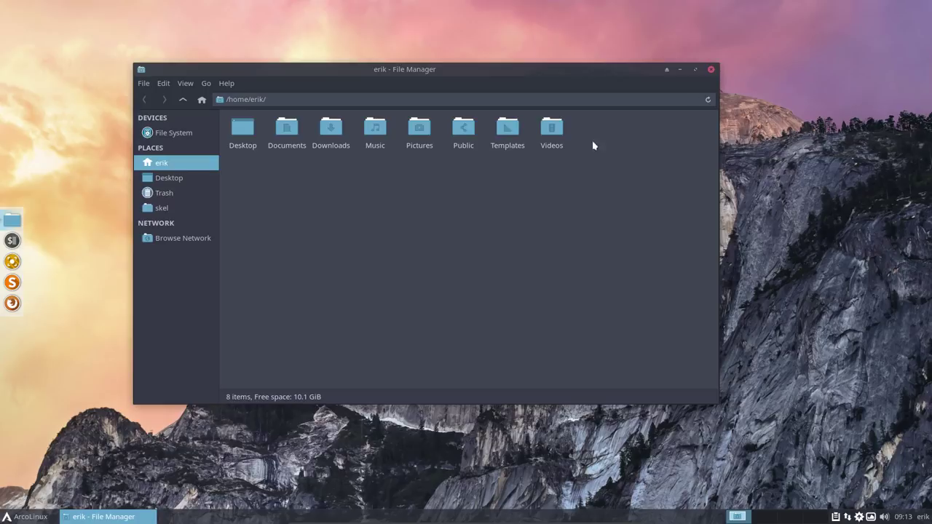
pyautogui.click(711, 69)
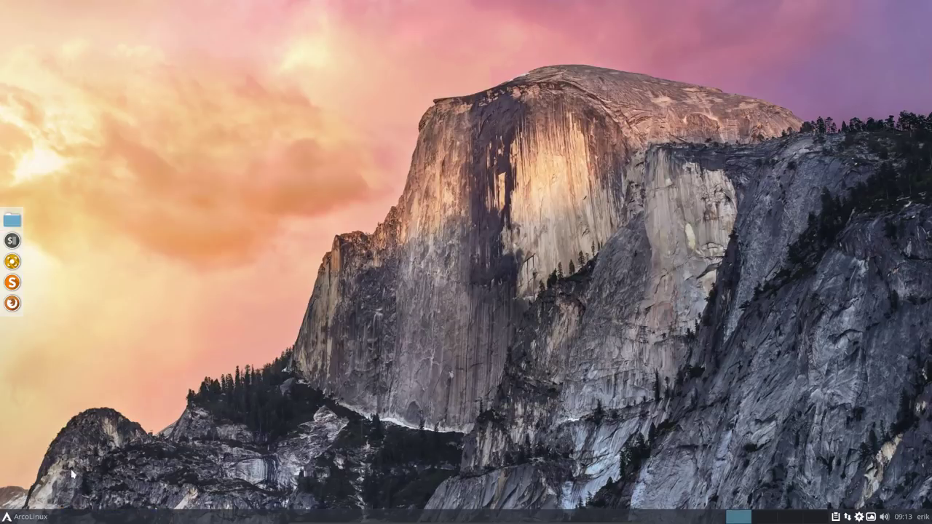
# Step: Launch Vivaldi, scroll the ArcoLinux Beta editions tab down to BASHRC, and minimise the browser
pyautogui.click(31, 517)
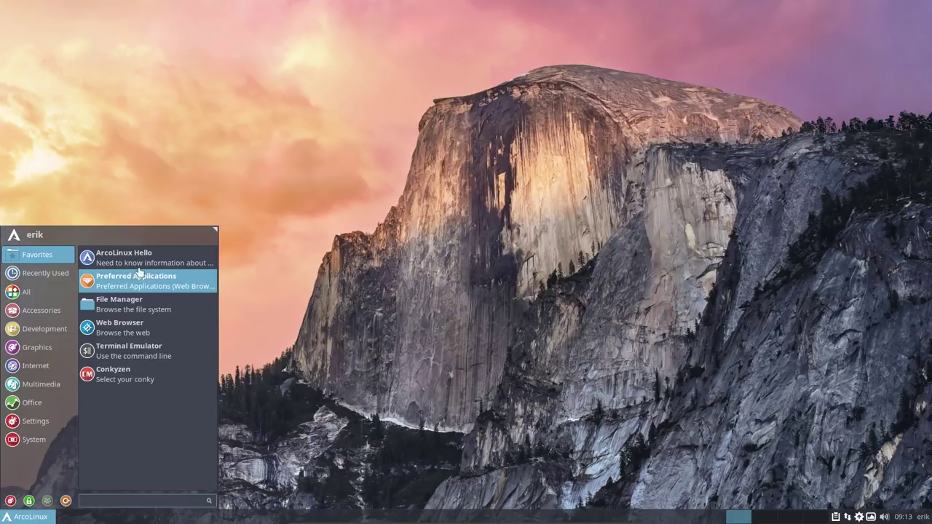
pyautogui.click(141, 263)
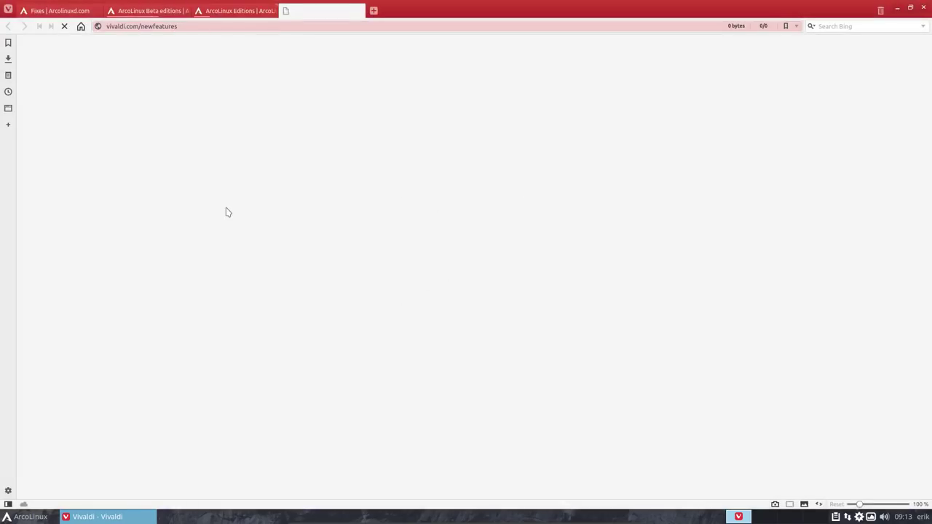
pyautogui.click(150, 11)
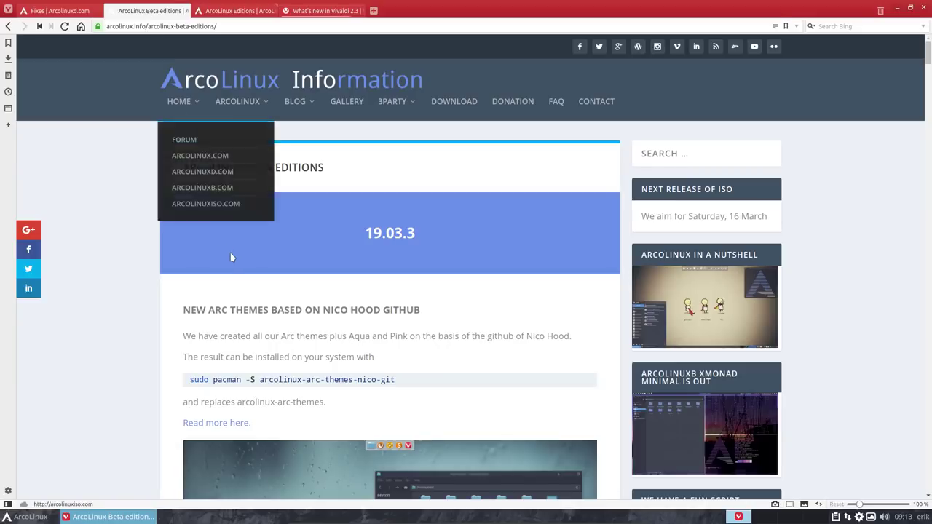
pyautogui.scroll(-4, 218, 292)
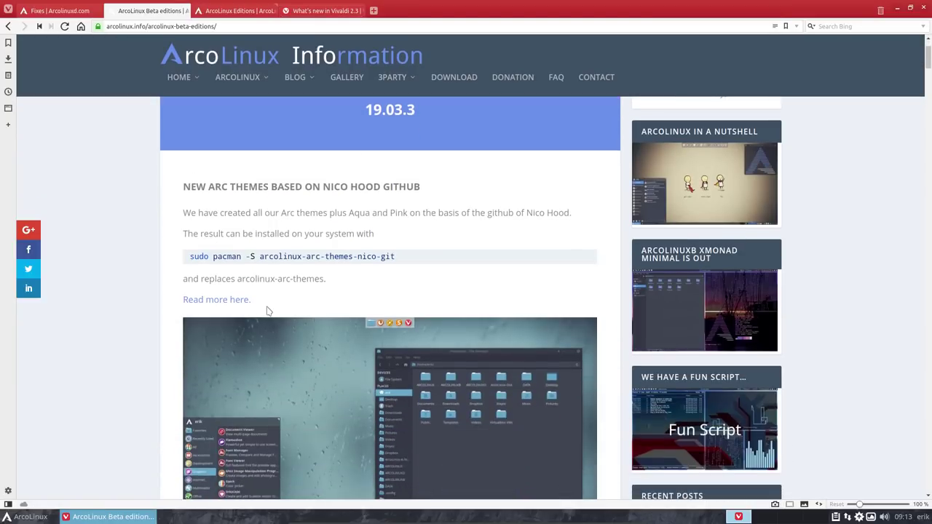
pyautogui.scroll(-10, 267, 311)
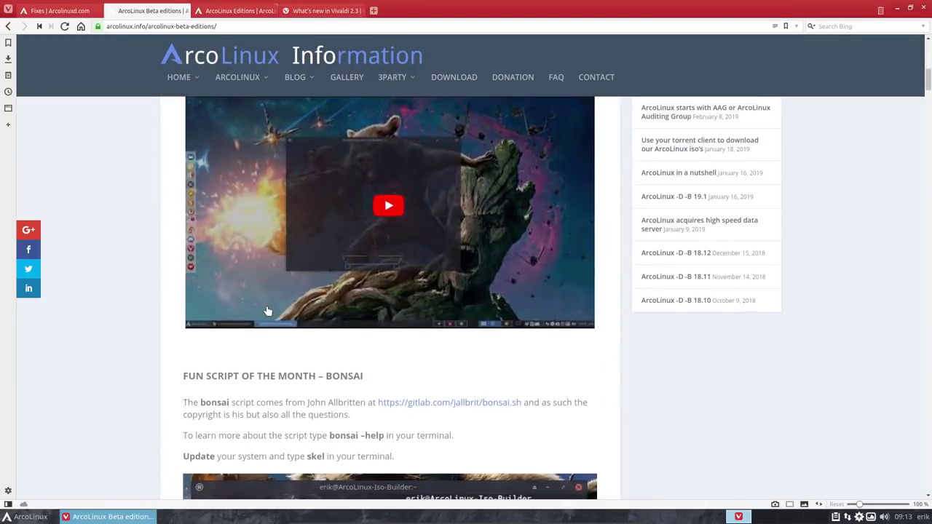
pyautogui.scroll(-10, 268, 311)
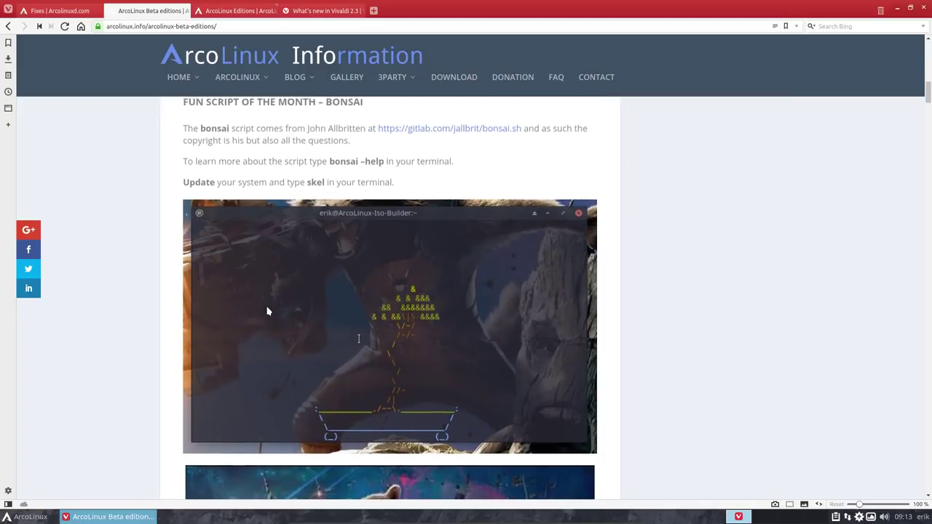
pyautogui.scroll(-10, 268, 311)
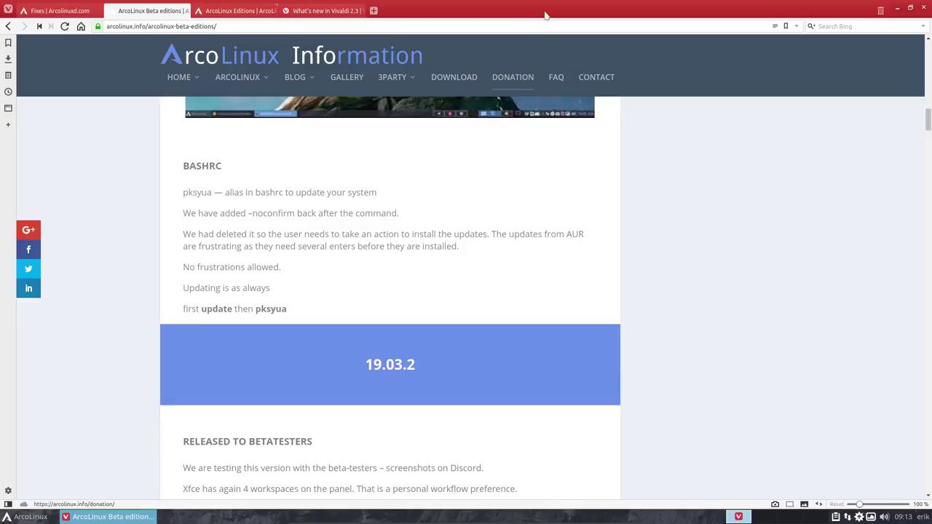
pyautogui.click(897, 7)
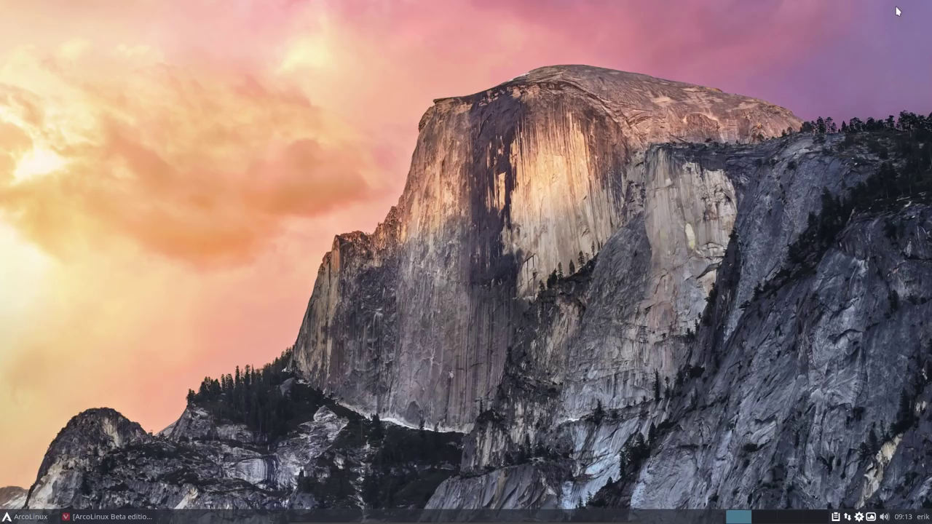
# Step: Show hidden files in the home folder and compare .bashrc with .bashrc-latest
pyautogui.rightClick(302, 187)
pyautogui.click(146, 207)
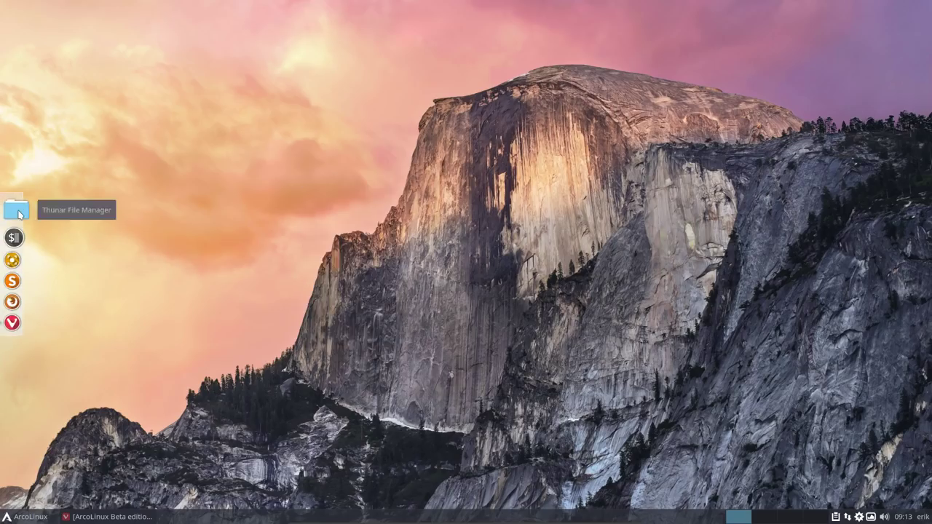
pyautogui.click(12, 209)
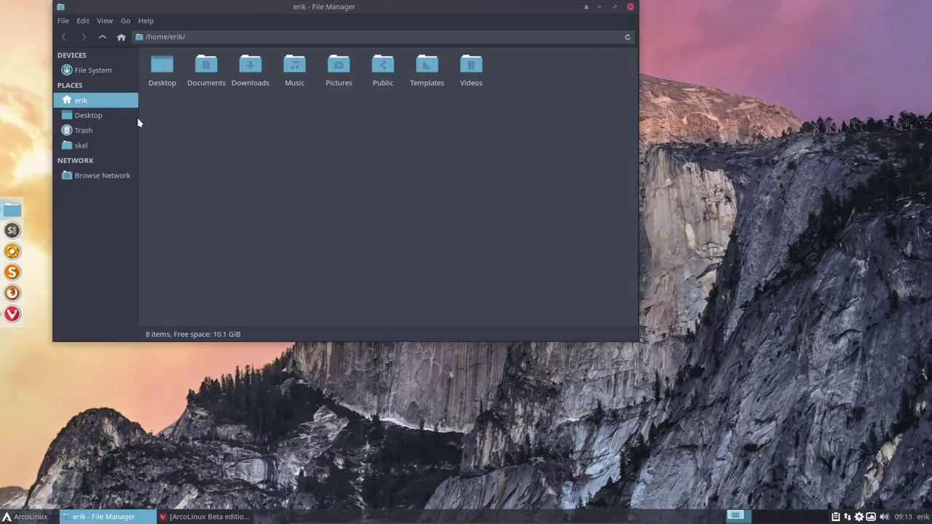
pyautogui.hotkey('ctrl', 'h')
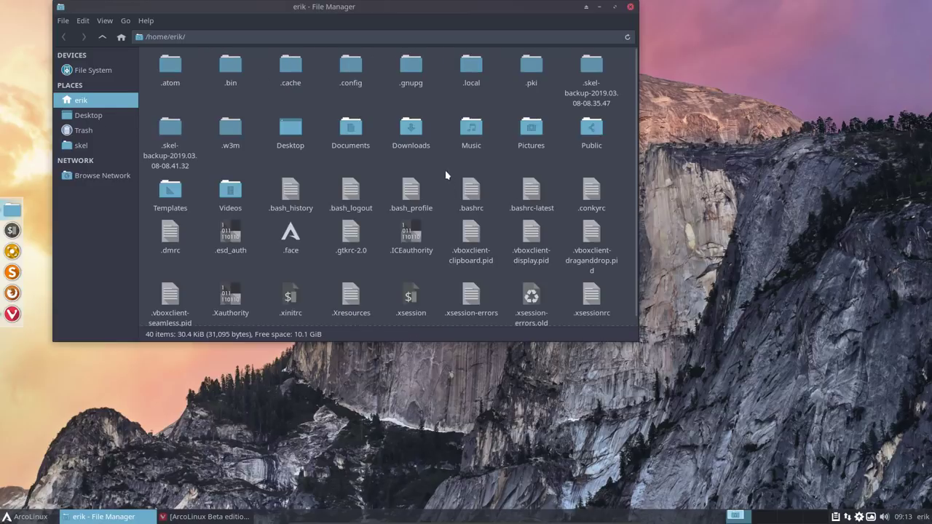
pyautogui.moveTo(446, 175); pyautogui.dragTo(549, 205)
pyautogui.rightClick(532, 198)
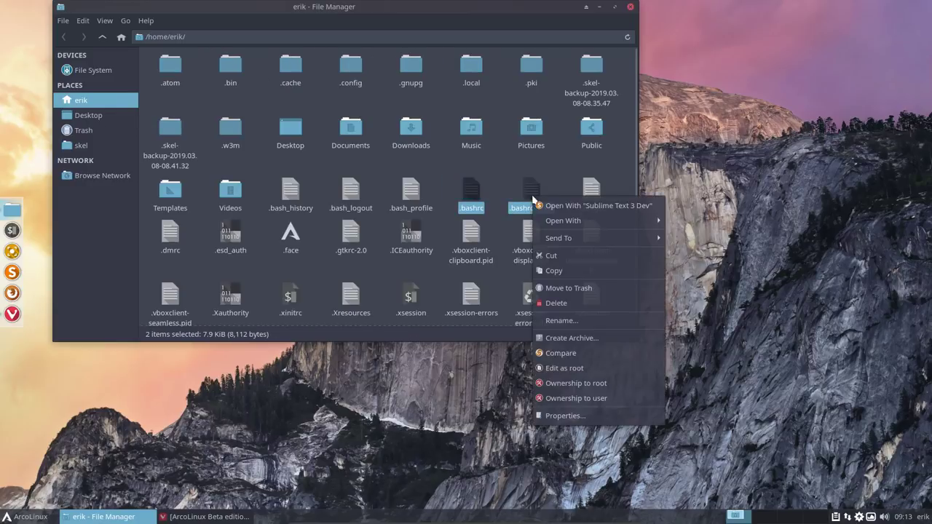
pyautogui.click(581, 353)
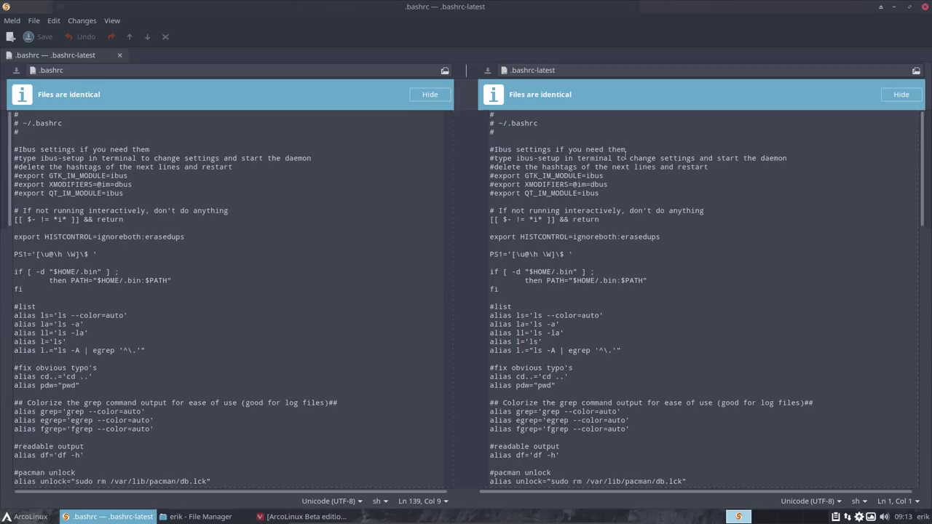
# Step: Close the comparison window and reselect .bashrc-latest and .bashrc individually
pyautogui.click(921, 7)
pyautogui.moveTo(446, 174); pyautogui.dragTo(541, 219)
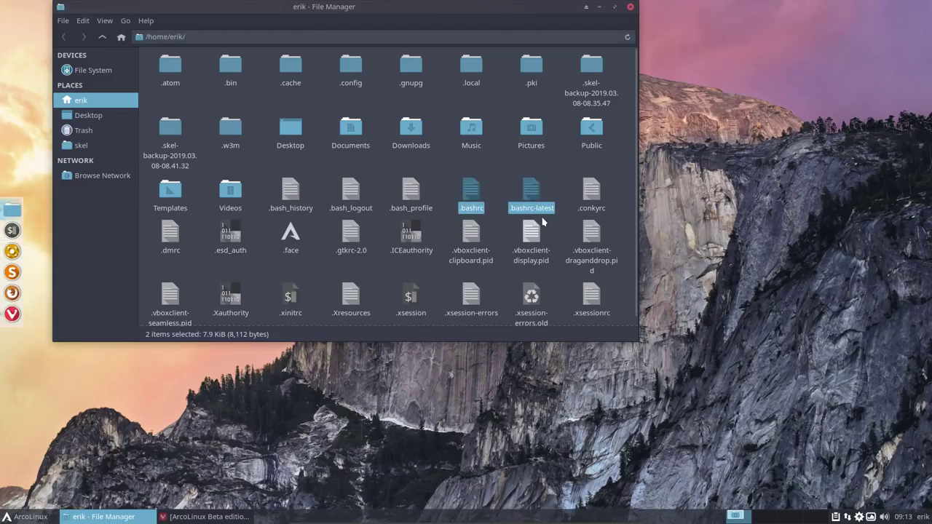
pyautogui.click(552, 196)
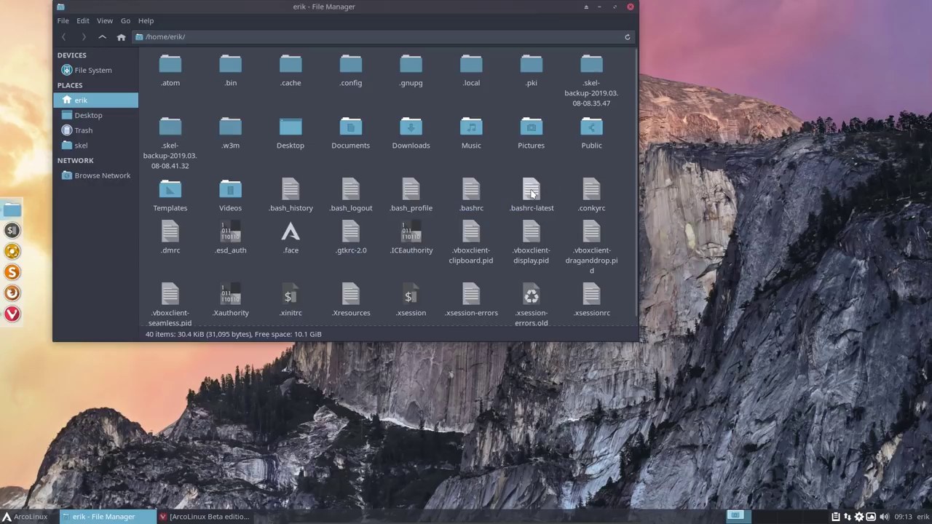
pyautogui.click(531, 191)
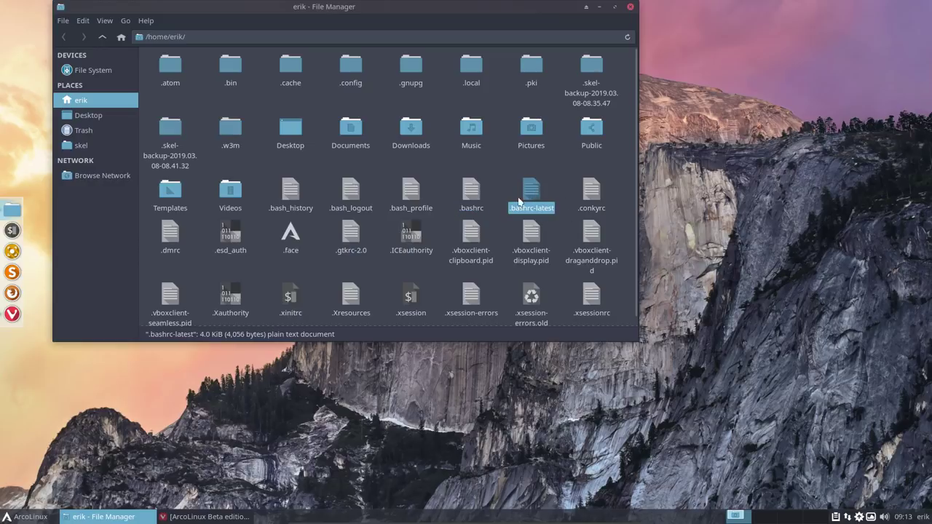
pyautogui.click(472, 194)
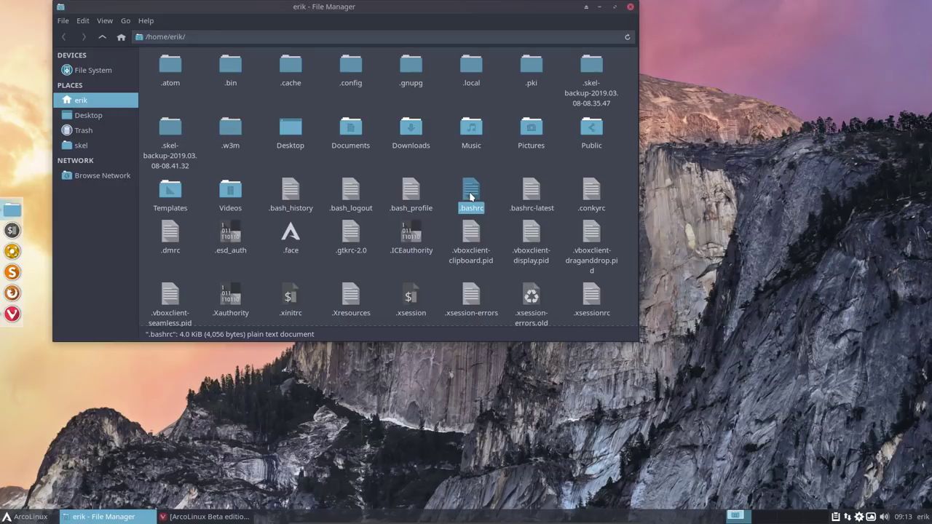
# Step: Run the update command in a new terminal, supplying the sudo password
pyautogui.hotkey('ctrl', 'alt', 'Return')
pyautogui.write('up')
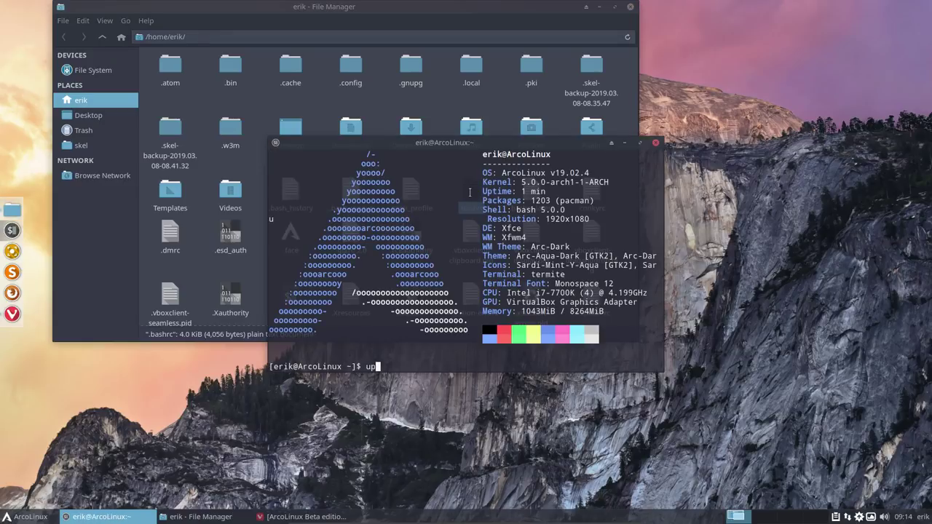
pyautogui.write('date')
pyautogui.press('Return')
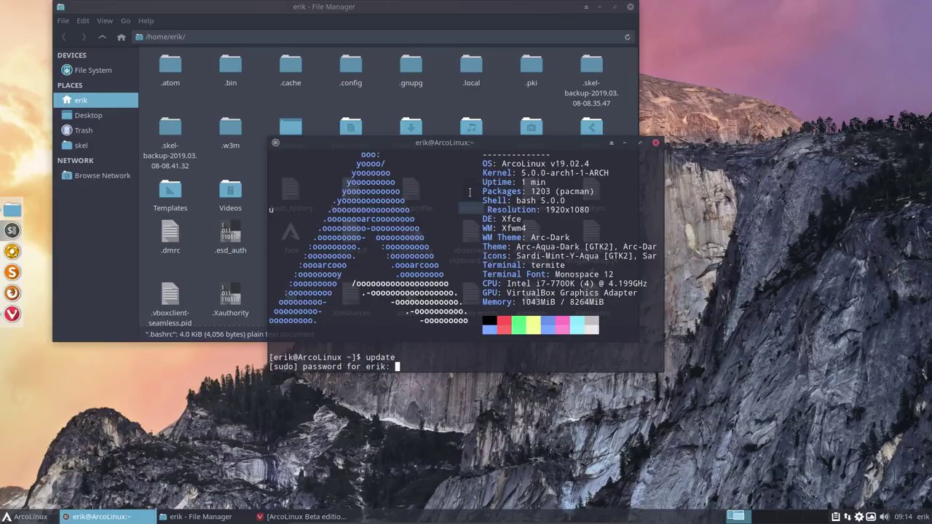
pyautogui.hotkey('ctrl', 'c')
pyautogui.write('udp')
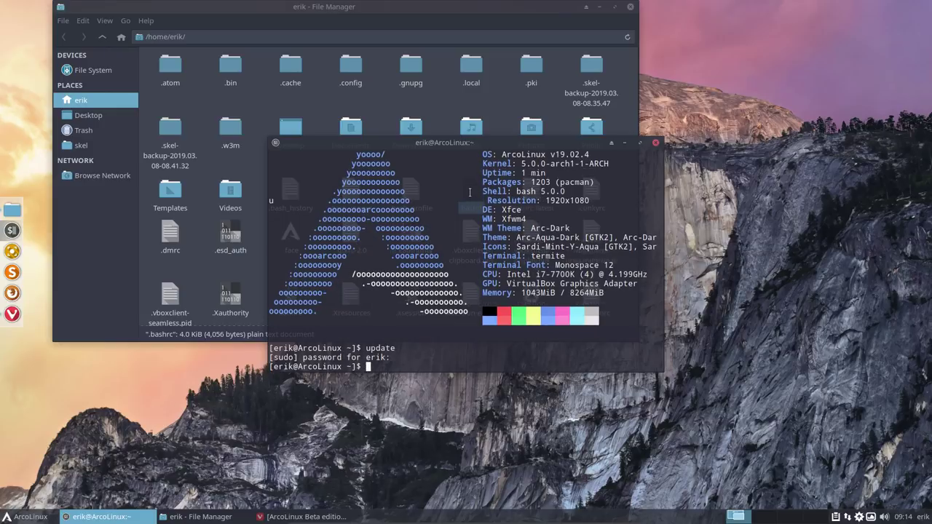
pyautogui.write('ate')
# Step: Close the terminal, clear the file selection and bring Vivaldi back to the front
pyautogui.click(655, 142)
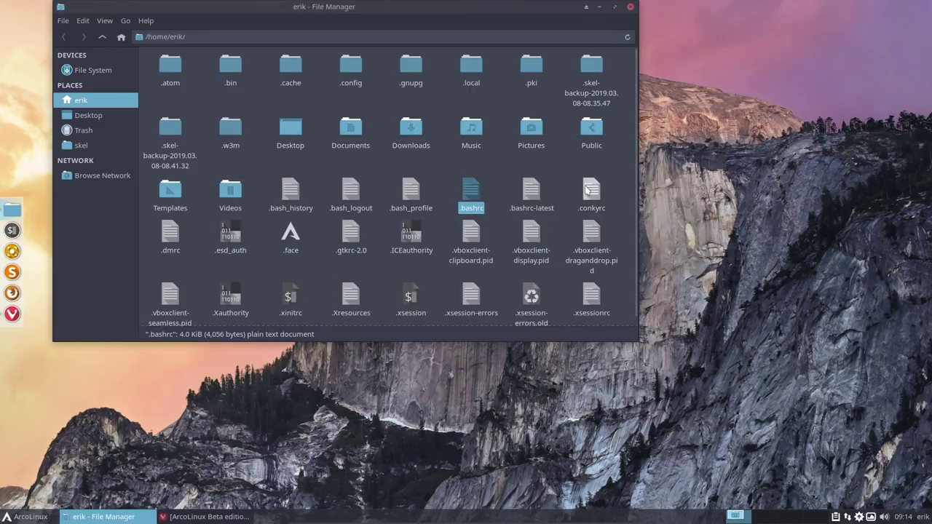
pyautogui.click(561, 180)
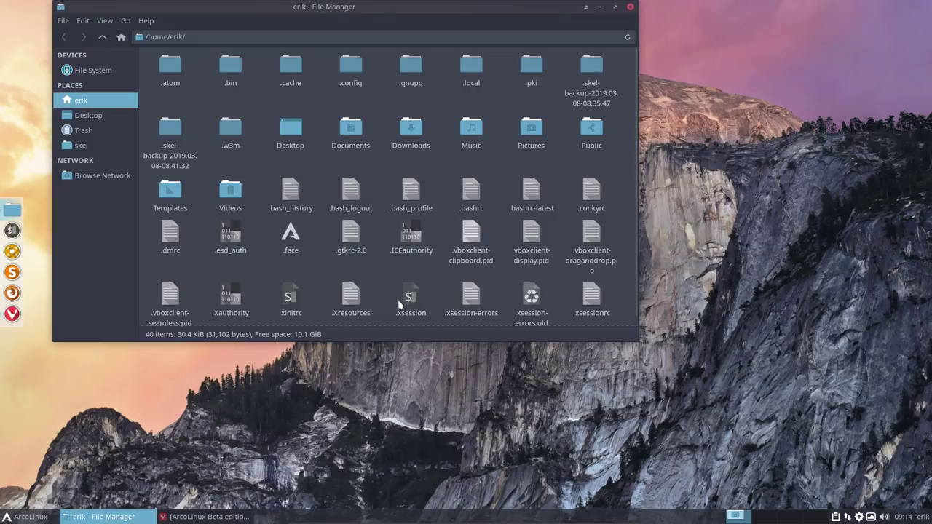
pyautogui.click(204, 517)
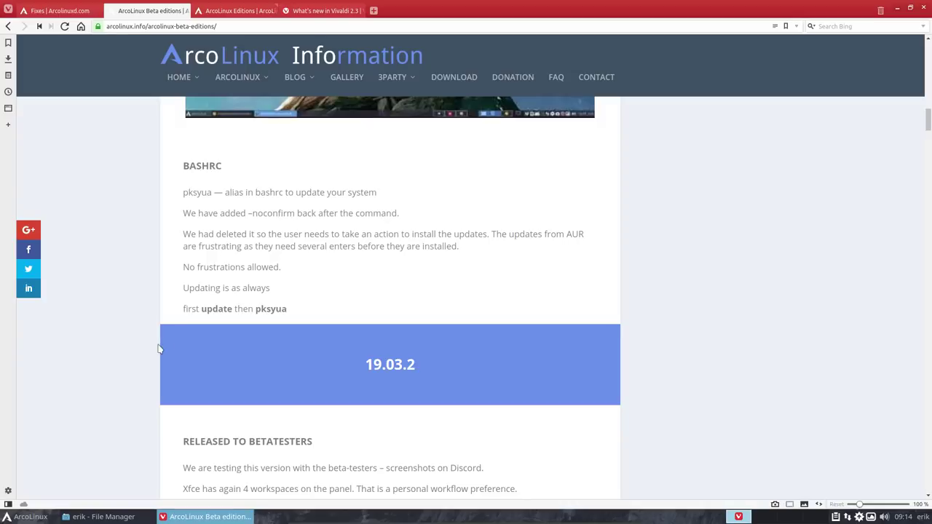
# Step: Take the Fixes tab to the arcolinux.info Editions page and search it for 'discor'
pyautogui.scroll(-3, 160, 350)
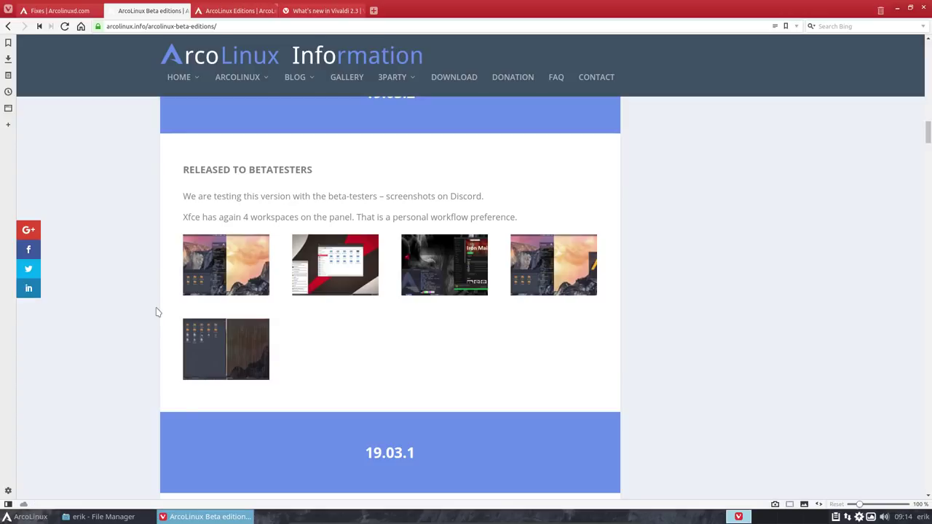
pyautogui.scroll(-1, 155, 311)
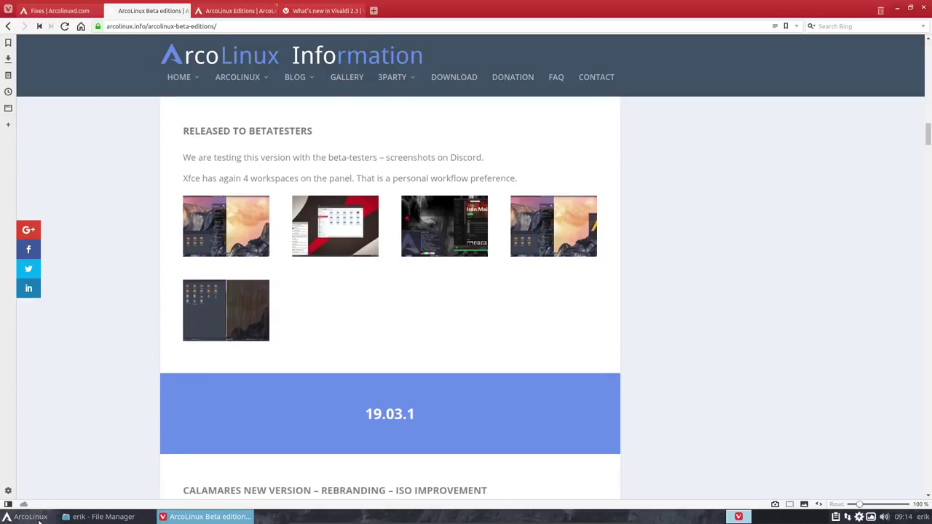
pyautogui.click(54, 12)
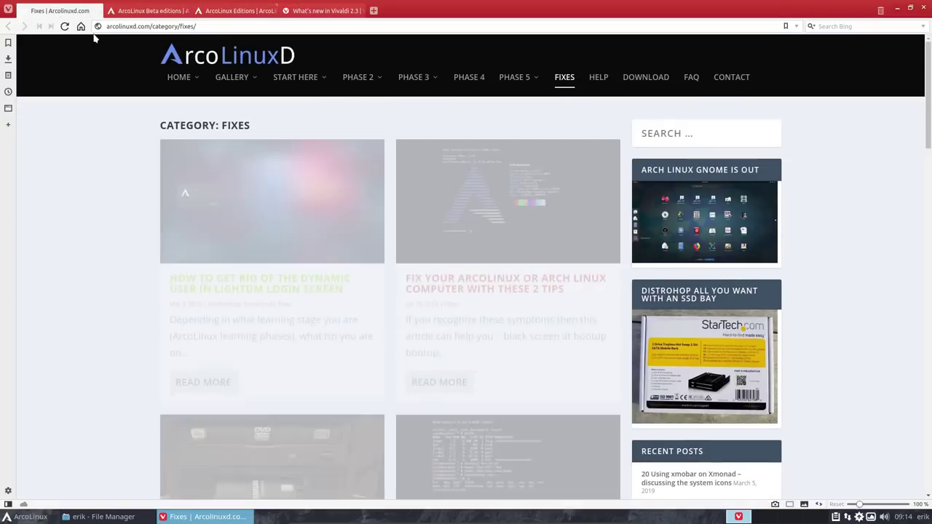
pyautogui.moveTo(189, 78)
pyautogui.click(198, 131)
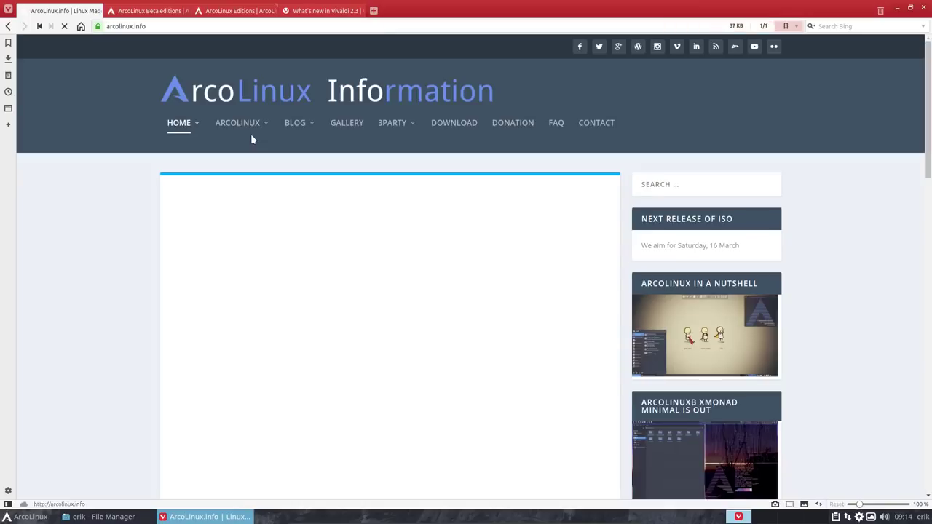
pyautogui.moveTo(251, 128)
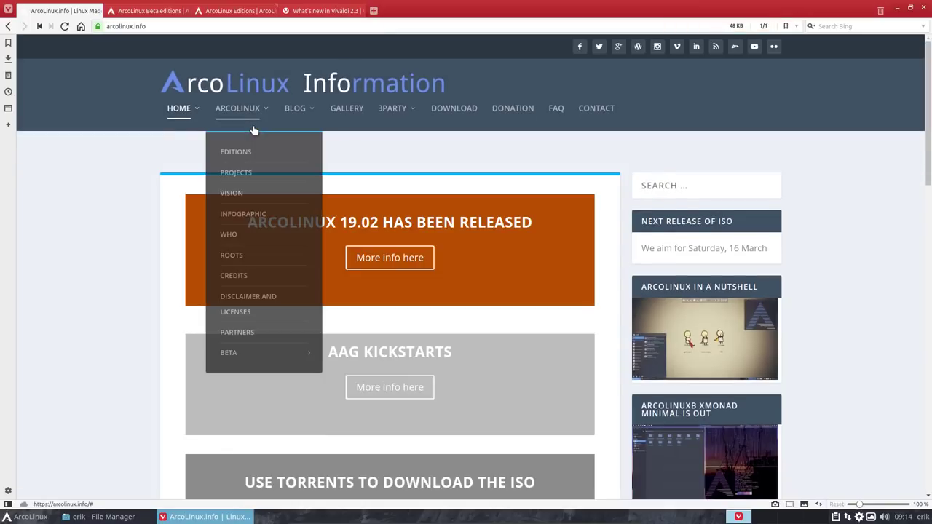
pyautogui.click(245, 145)
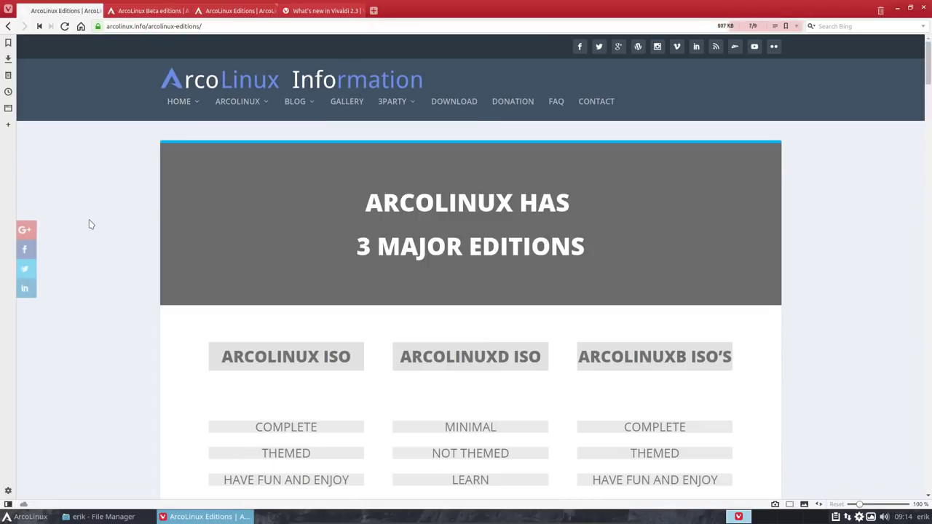
pyautogui.hotkey('ctrl', 'f')
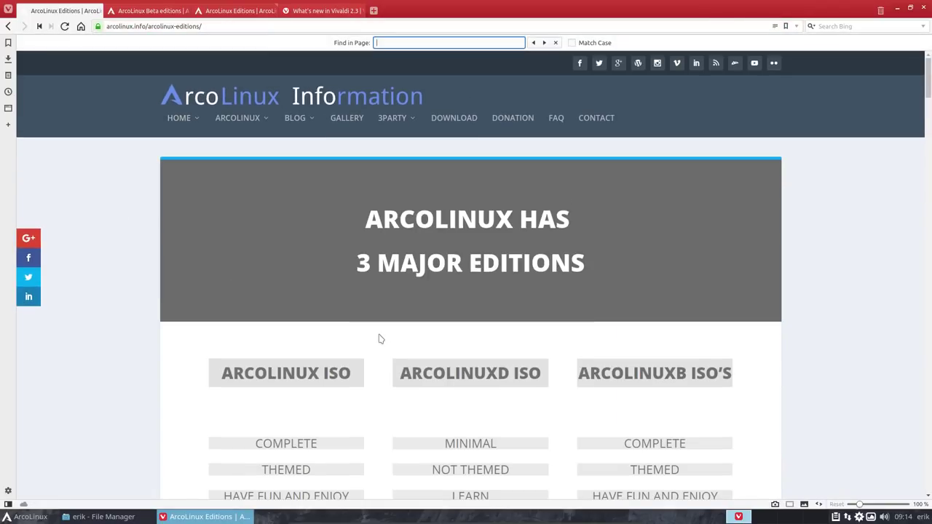
pyautogui.write('discor')
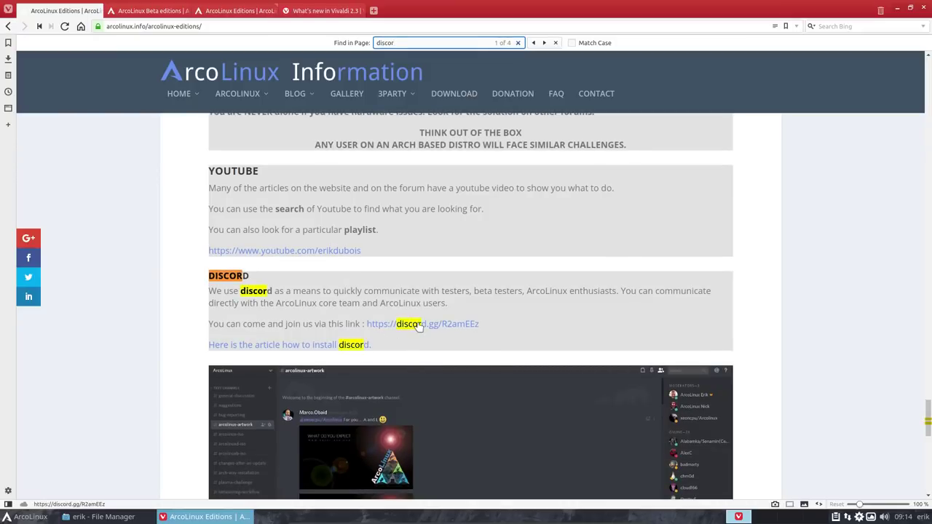
# Step: Return to the Beta editions tab and scroll to the 19.03.1 Calamares rebranding screenshots
pyautogui.click(159, 13)
pyautogui.scroll(-2, 135, 324)
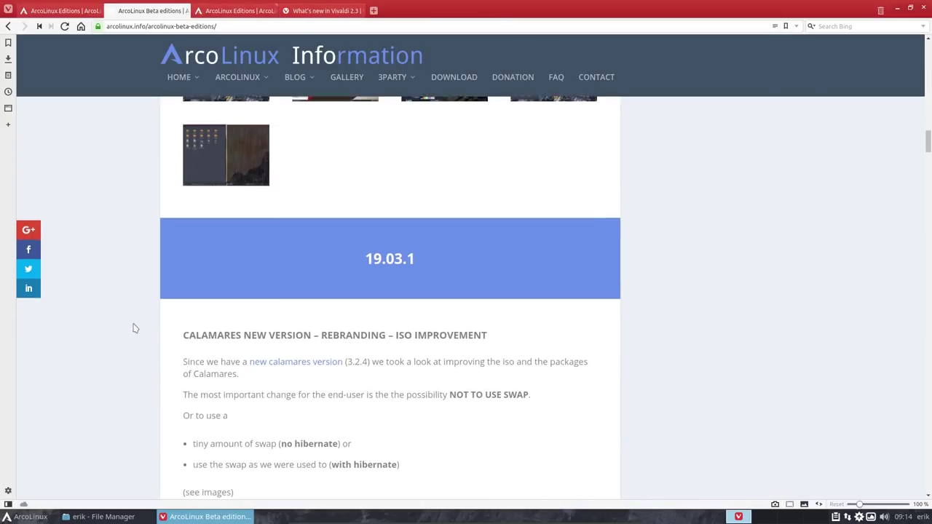
pyautogui.scroll(-2, 134, 328)
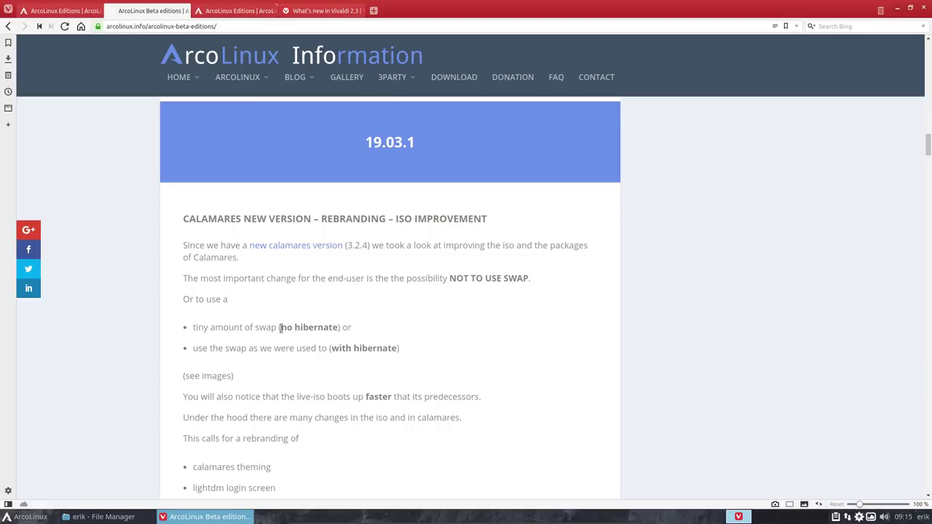
pyautogui.scroll(-8, 281, 328)
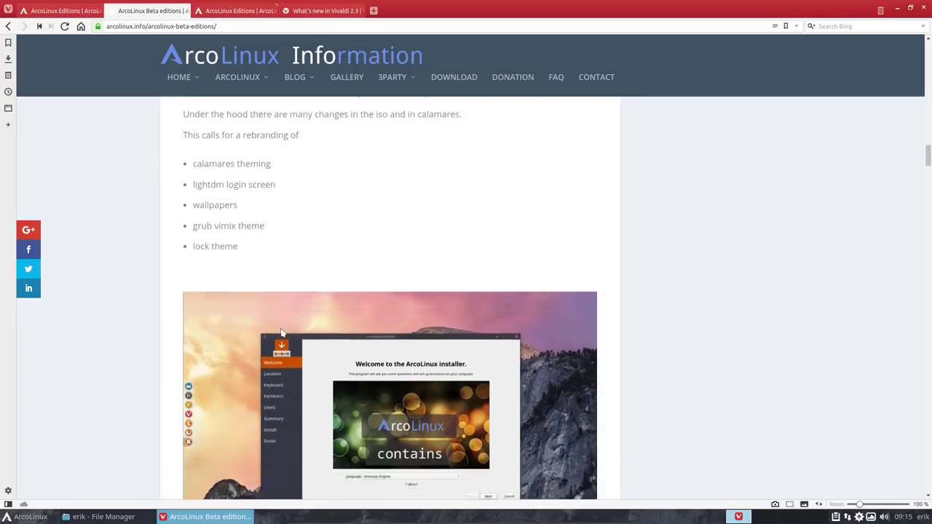
pyautogui.scroll(-7, 281, 333)
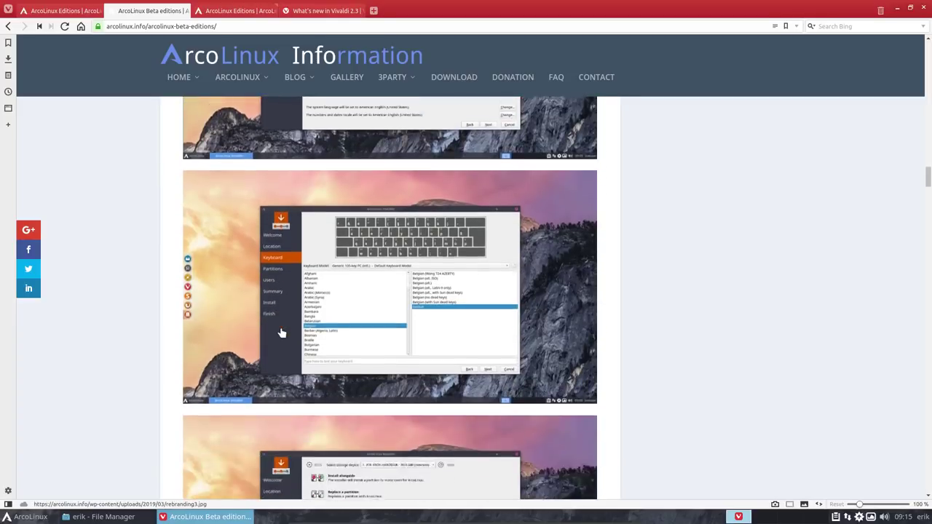
pyautogui.scroll(4, 281, 333)
pyautogui.scroll(4, 280, 333)
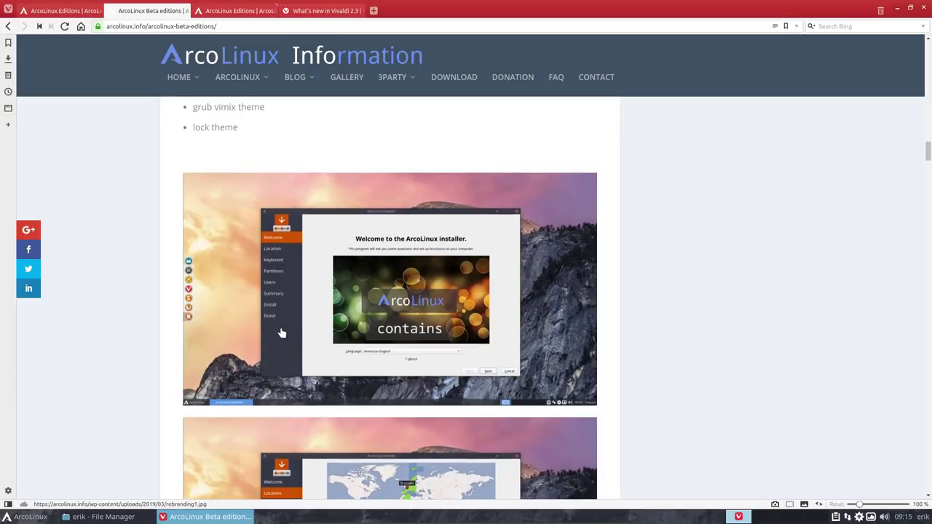
pyautogui.scroll(-7, 280, 333)
pyautogui.scroll(-3, 281, 333)
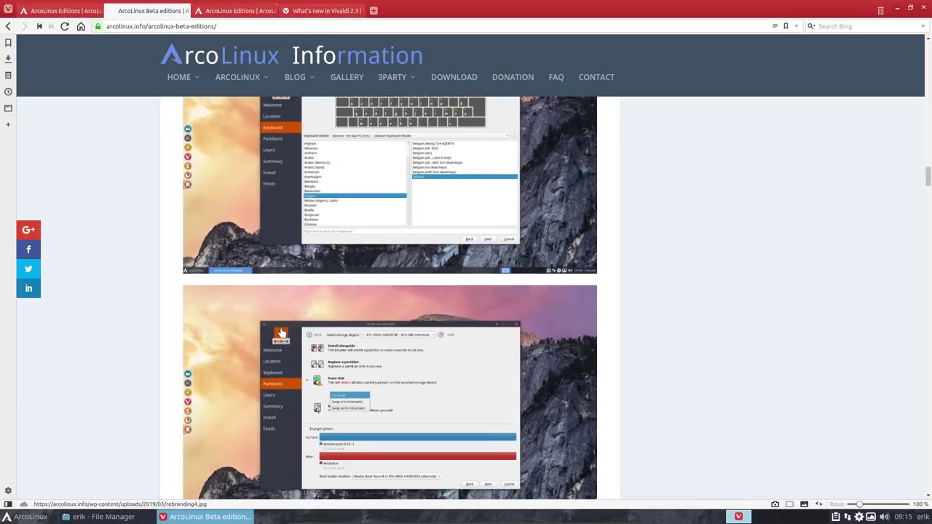
# Step: Open the rebranding4 Partitions screenshot full size to show its swap options
pyautogui.click(352, 341)
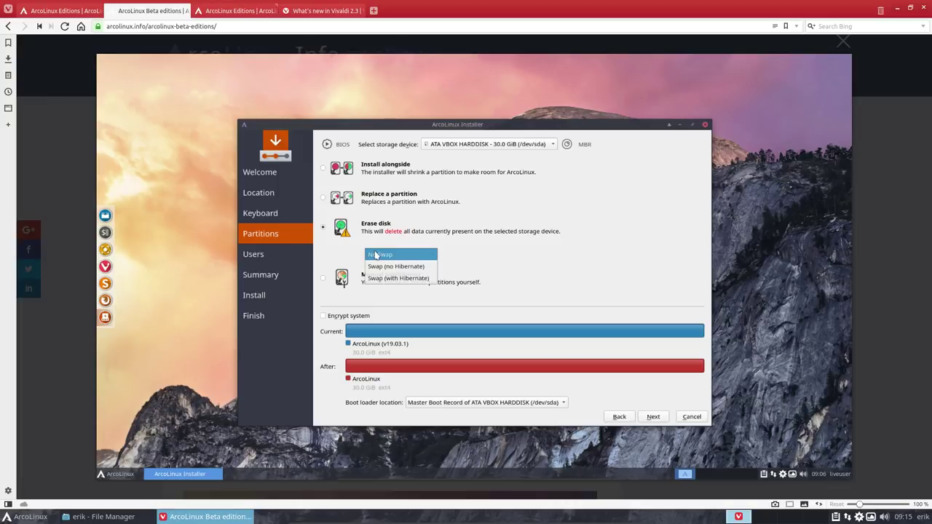
# Step: Close the lightbox, scroll down the release notes and briefly highlight the stray t in 'grubt'
pyautogui.click(84, 278)
pyautogui.scroll(-6, 104, 350)
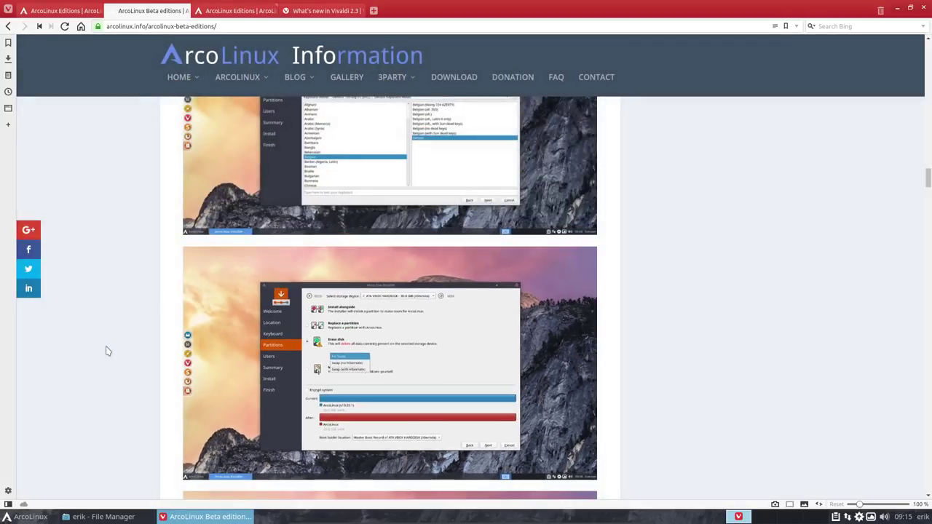
pyautogui.scroll(-3, 107, 351)
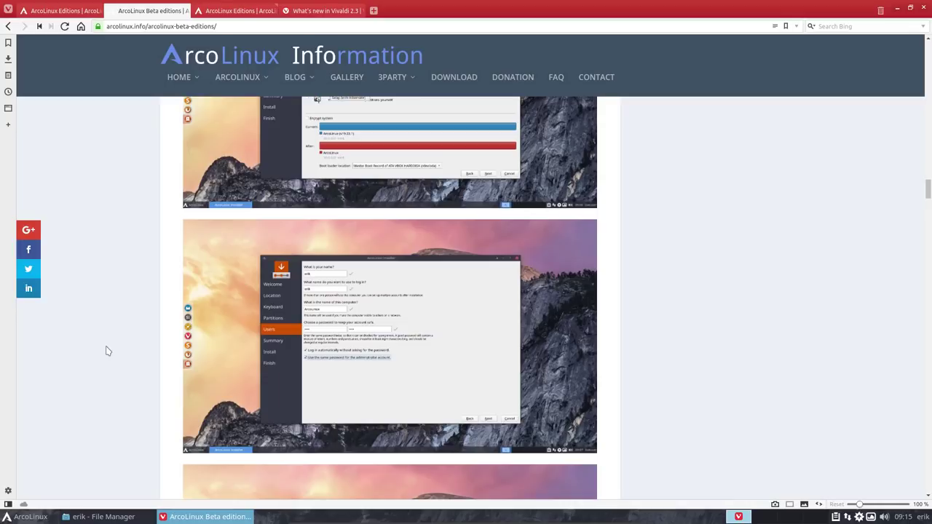
pyautogui.scroll(-6, 107, 351)
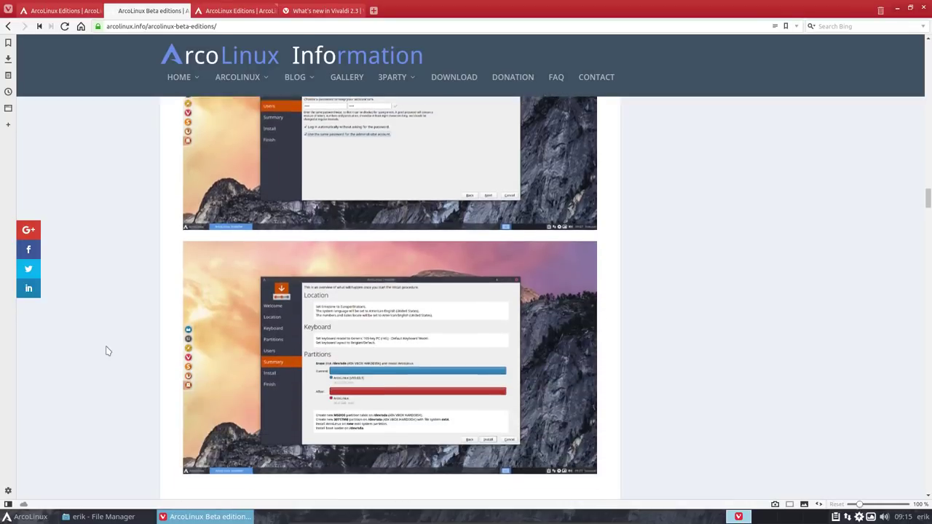
pyautogui.scroll(-8, 107, 352)
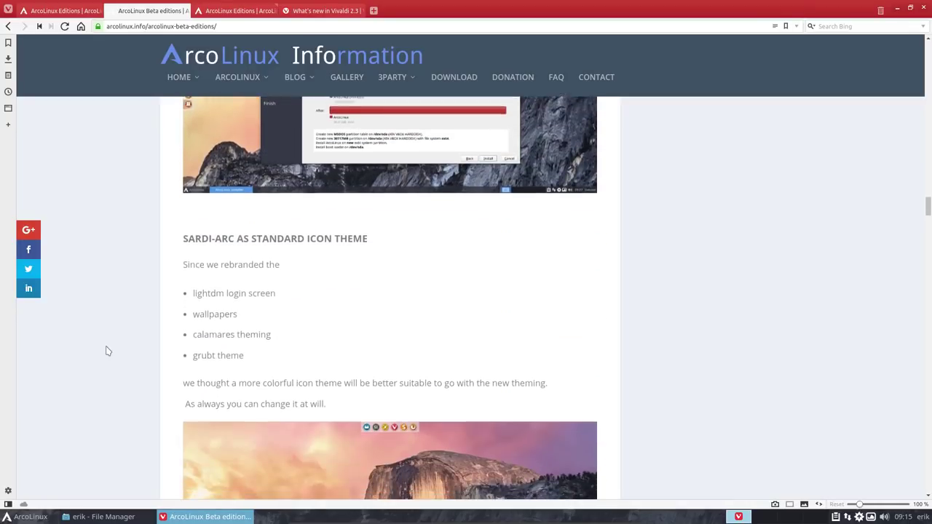
pyautogui.scroll(-2, 107, 352)
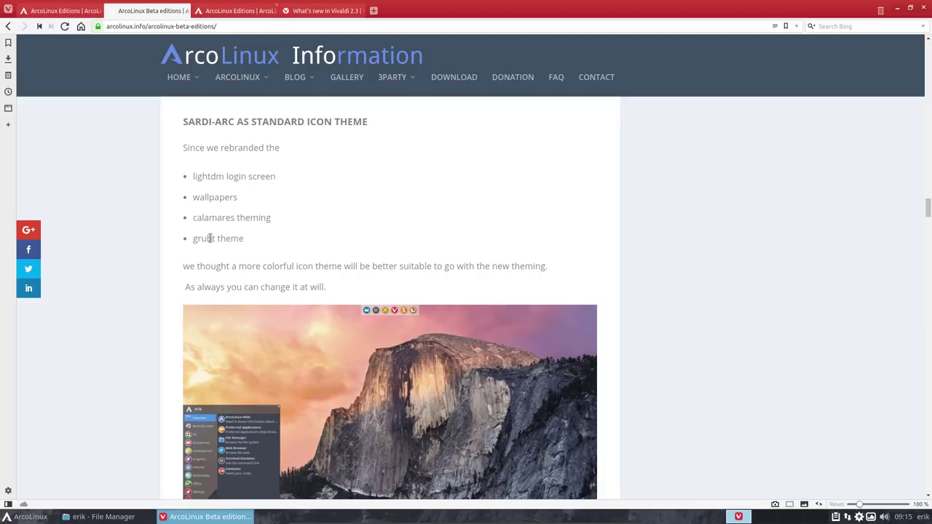
pyautogui.moveTo(213, 239); pyautogui.dragTo(217, 241)
pyautogui.click(153, 324)
# Step: Scroll further down to the PKGBUILD Uniform Simple Efficient section
pyautogui.scroll(-1, 154, 325)
pyautogui.scroll(-5, 153, 325)
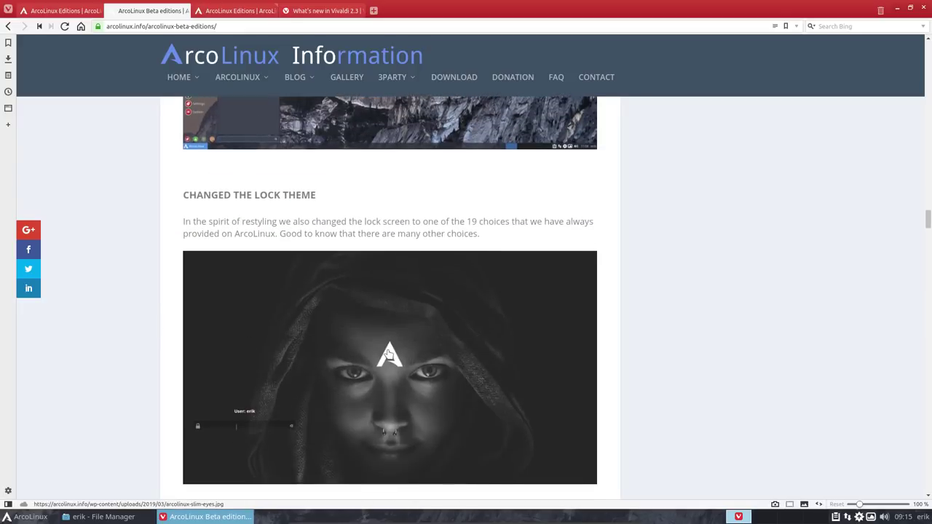
pyautogui.scroll(-2, 379, 353)
pyautogui.scroll(-3, 380, 354)
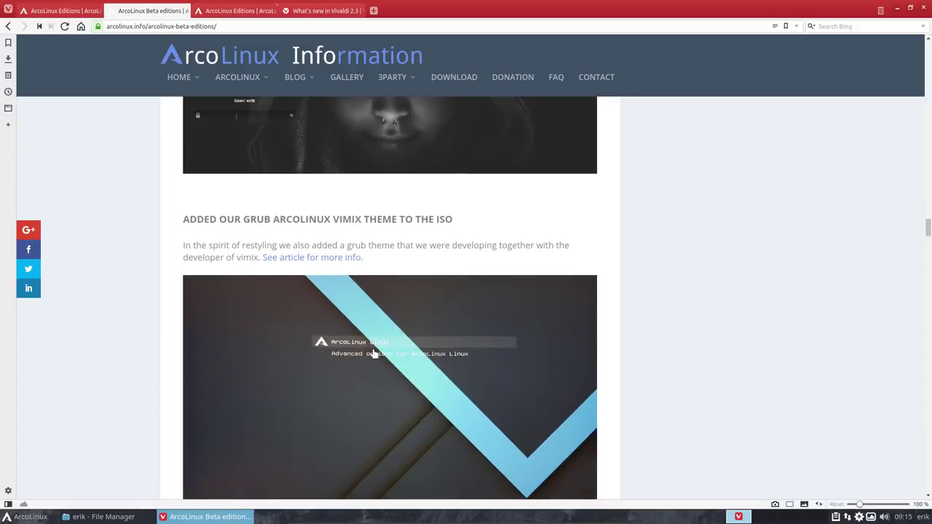
pyautogui.scroll(-2, 381, 410)
pyautogui.scroll(-1, 376, 409)
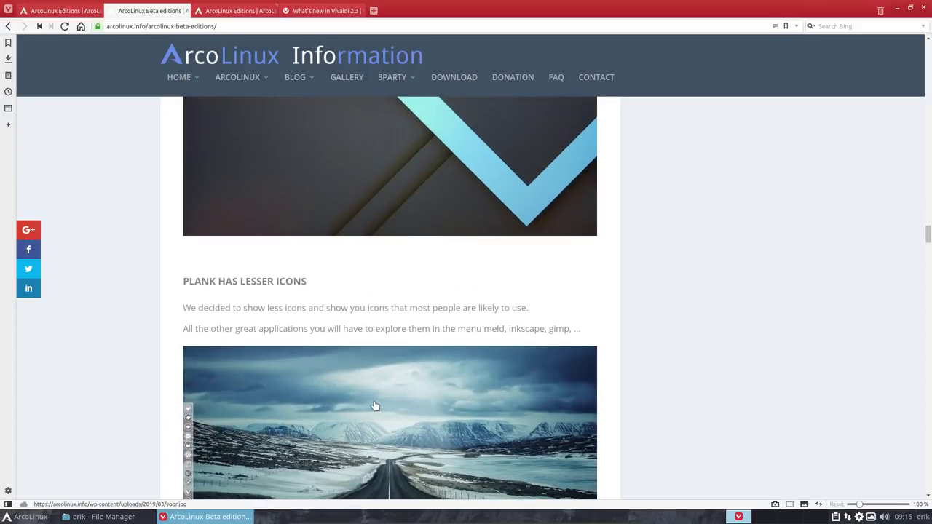
pyautogui.scroll(-5, 375, 406)
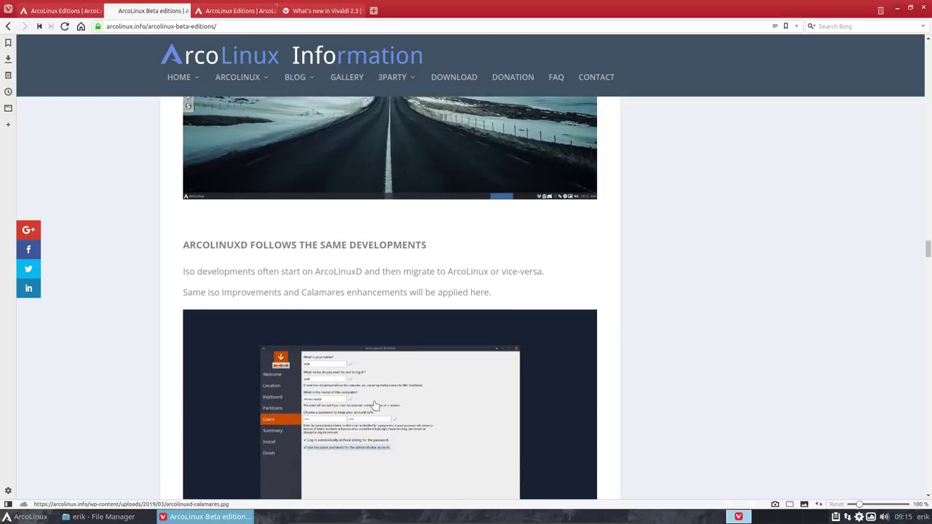
pyautogui.scroll(-2, 375, 406)
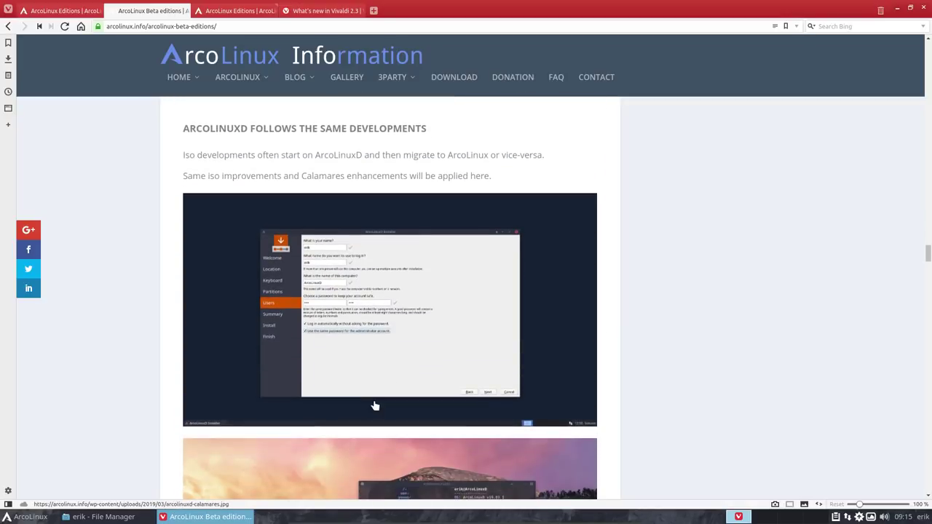
pyautogui.scroll(-4, 375, 405)
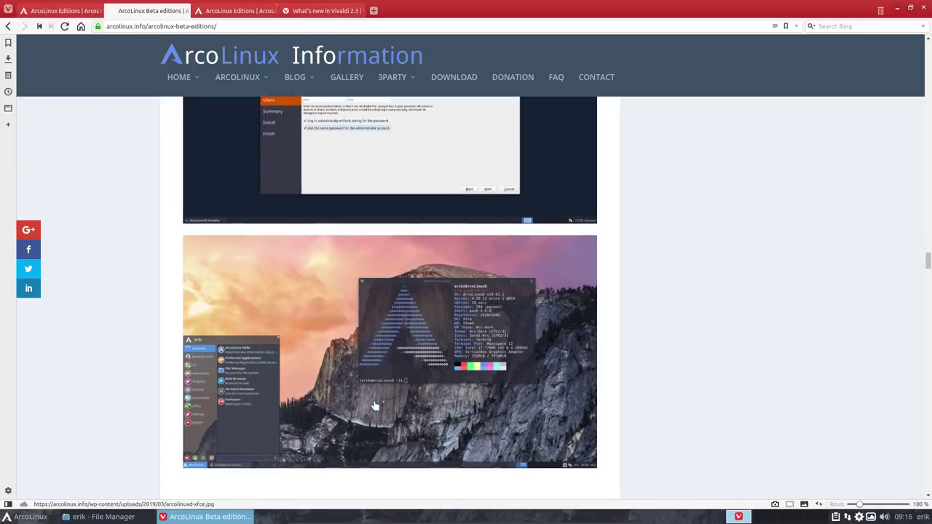
pyautogui.scroll(-2, 375, 406)
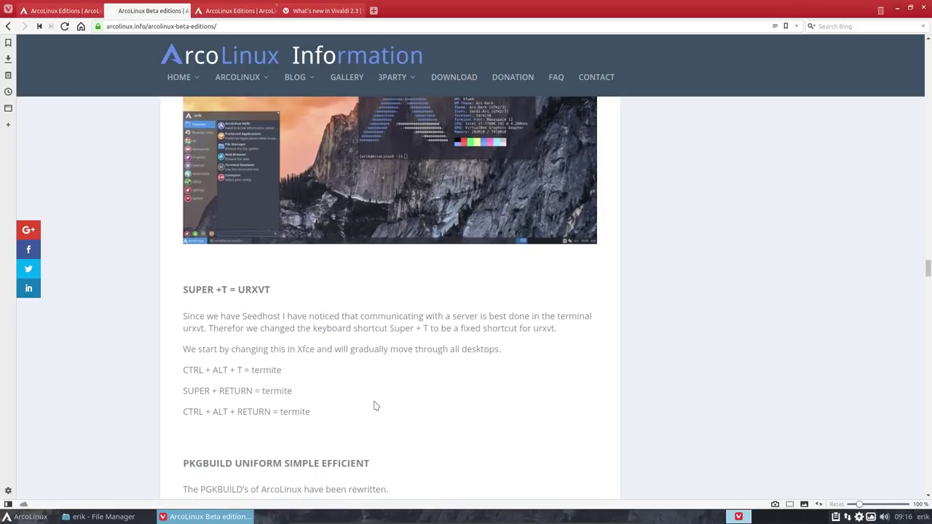
pyautogui.scroll(-2, 375, 406)
pyautogui.scroll(-2, 375, 406)
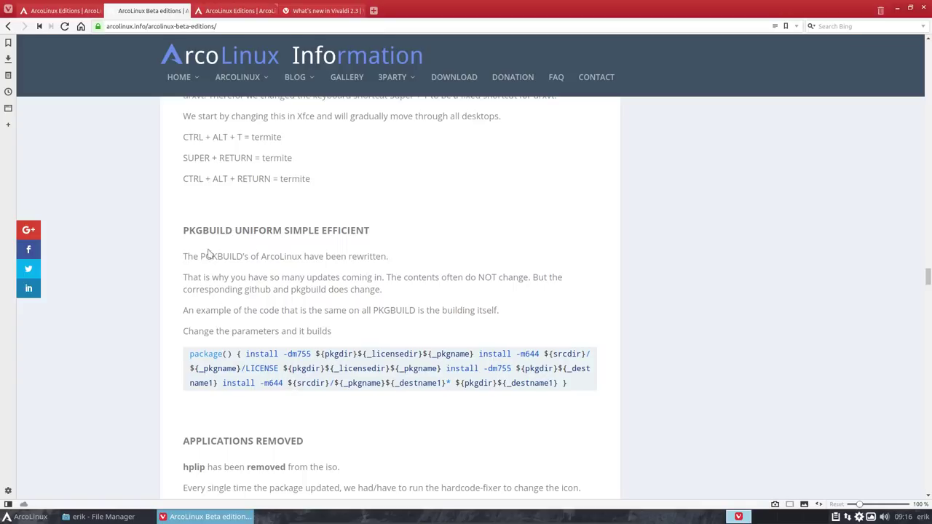
# Step: Highlight the 'PGKBUILD's' typo, then keep reading down the page, selecting text along the way
pyautogui.moveTo(201, 256); pyautogui.dragTo(246, 257)
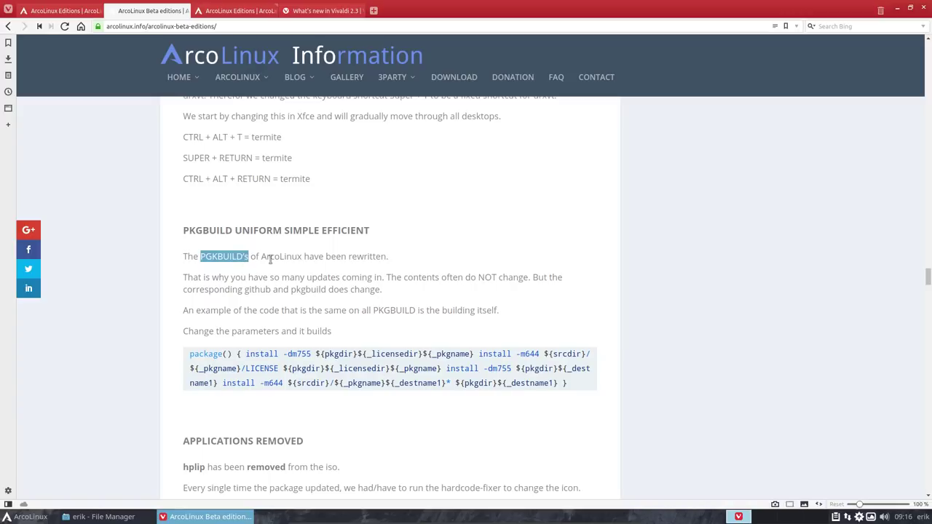
pyautogui.click(270, 259)
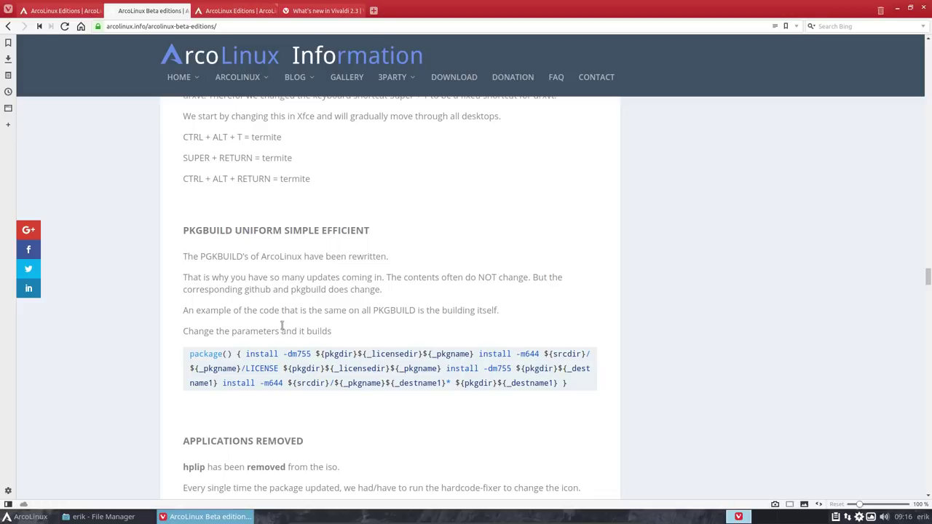
pyautogui.scroll(-2, 284, 351)
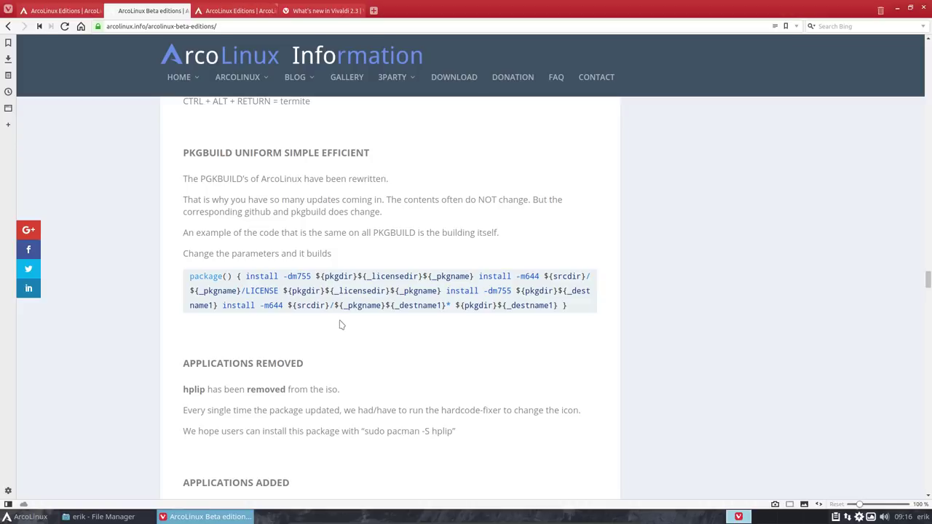
pyautogui.scroll(-2, 341, 325)
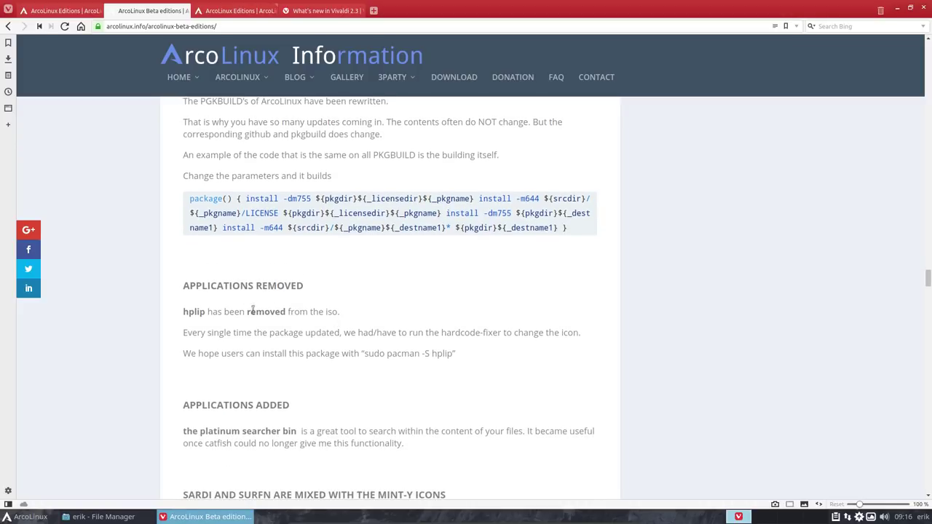
pyautogui.scroll(-3, 277, 353)
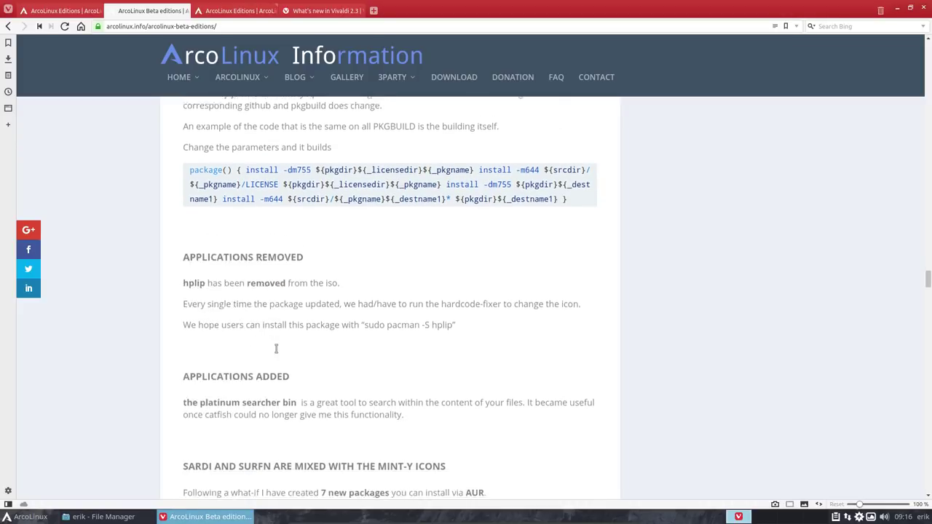
pyautogui.scroll(-1, 277, 353)
pyautogui.moveTo(207, 275); pyautogui.dragTo(284, 274)
pyautogui.scroll(-2, 275, 299)
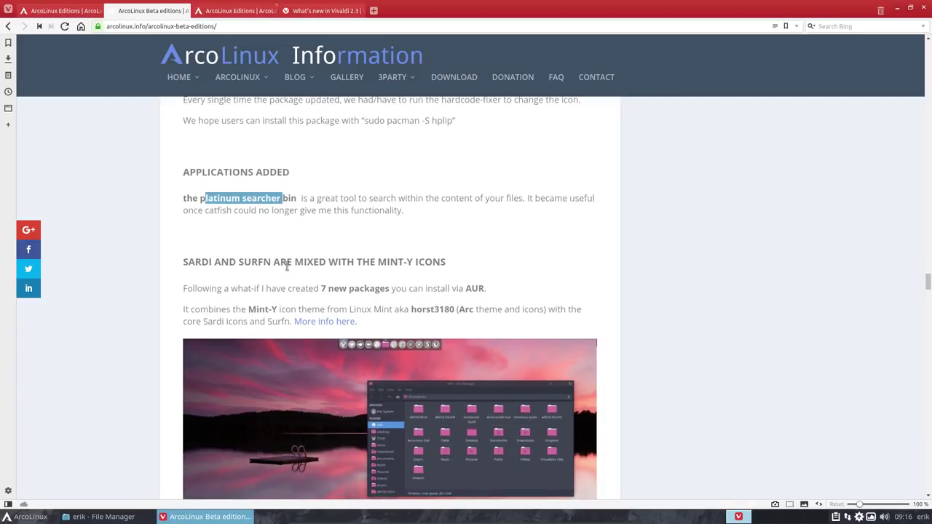
pyautogui.click(352, 290)
# Step: Scroll to the XMONAD/XMOBAR packages, highlight 'xmobar', and open a terminal over the page
pyautogui.scroll(-4, 350, 290)
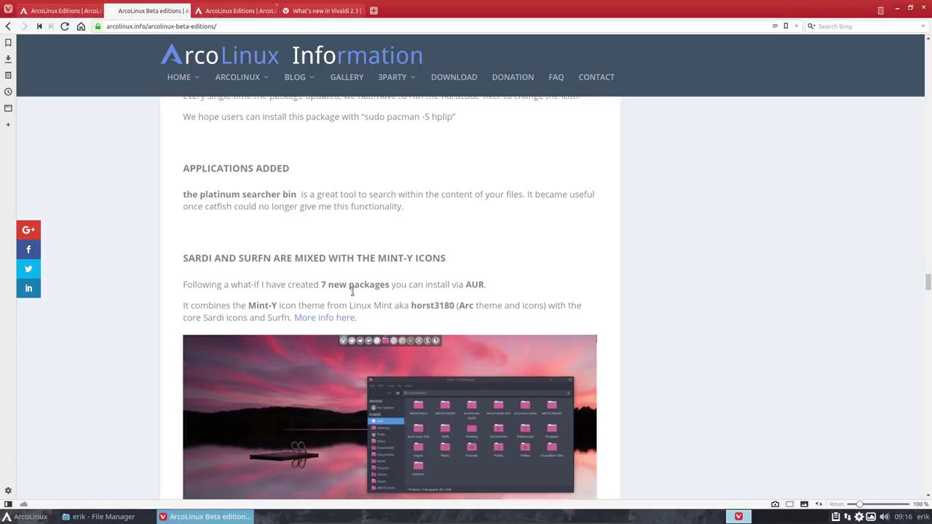
pyautogui.scroll(-4, 440, 326)
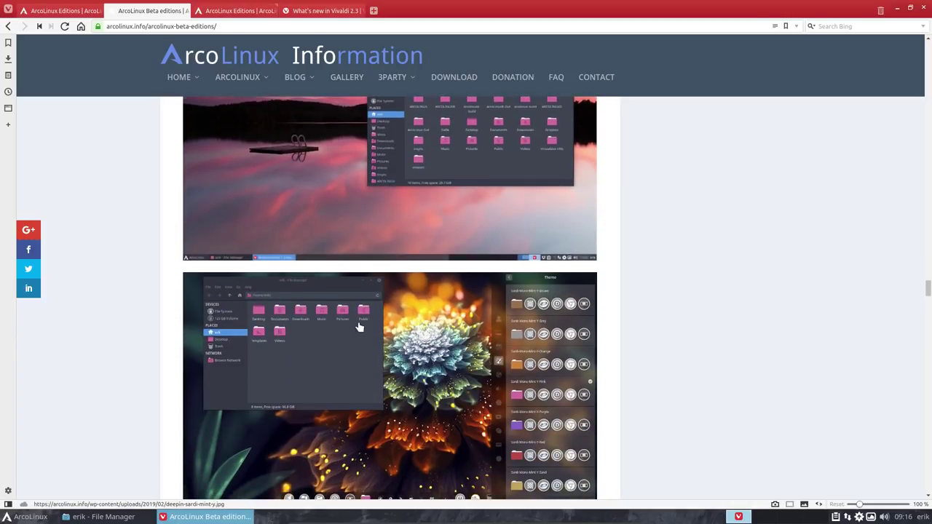
pyautogui.scroll(-4, 359, 327)
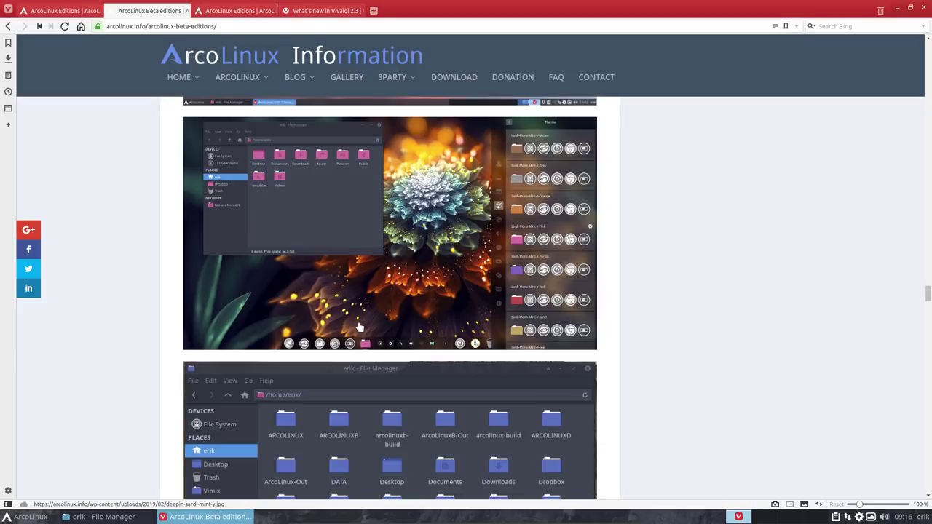
pyautogui.scroll(6, 359, 327)
pyautogui.scroll(-1, 359, 327)
pyautogui.scroll(3, 359, 327)
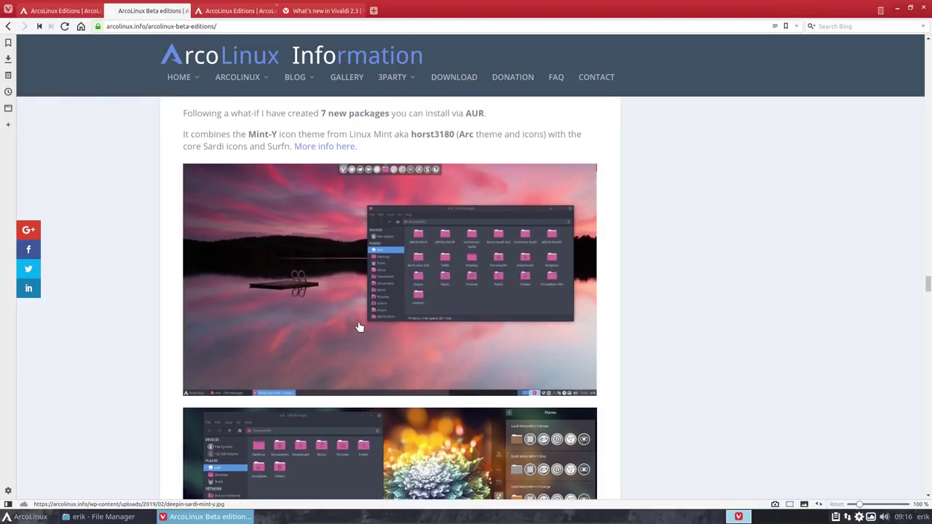
pyautogui.scroll(-9, 359, 327)
pyautogui.scroll(-3, 359, 327)
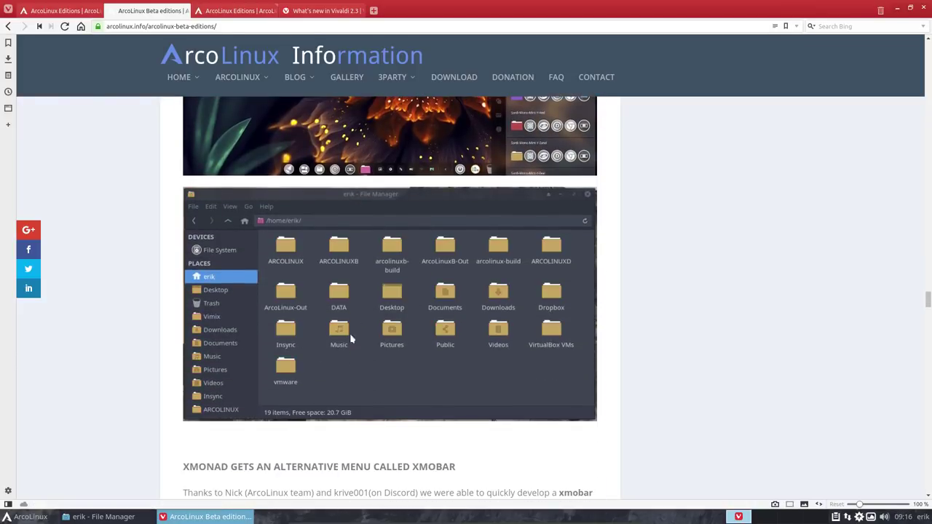
pyautogui.scroll(-6, 319, 372)
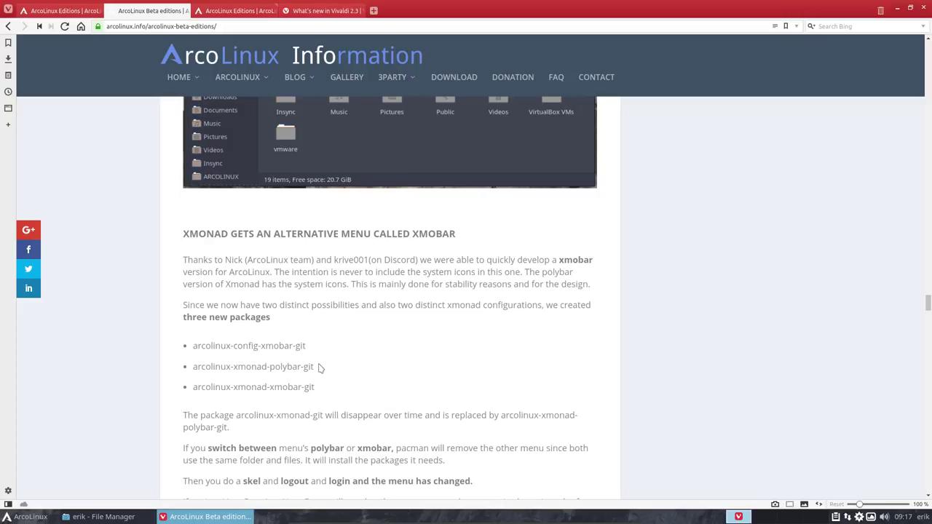
pyautogui.scroll(-1, 318, 367)
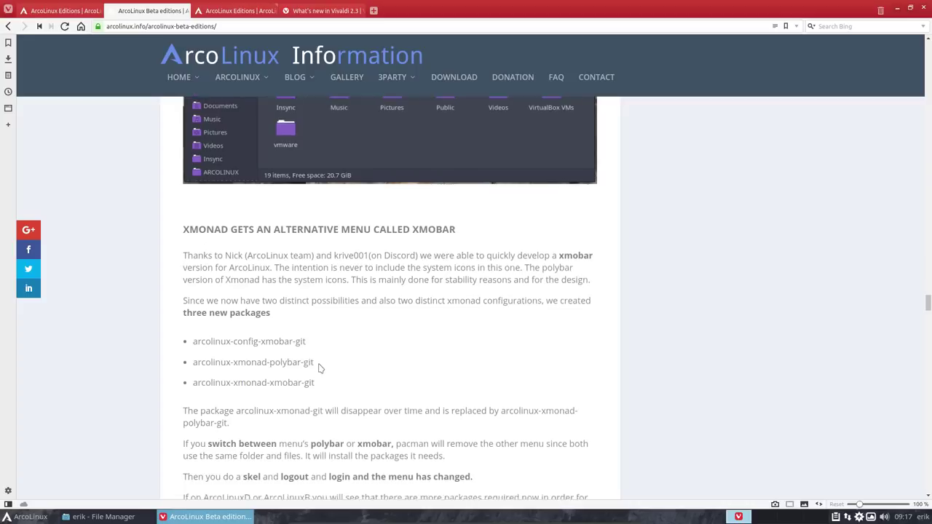
pyautogui.moveTo(260, 308); pyautogui.dragTo(295, 308)
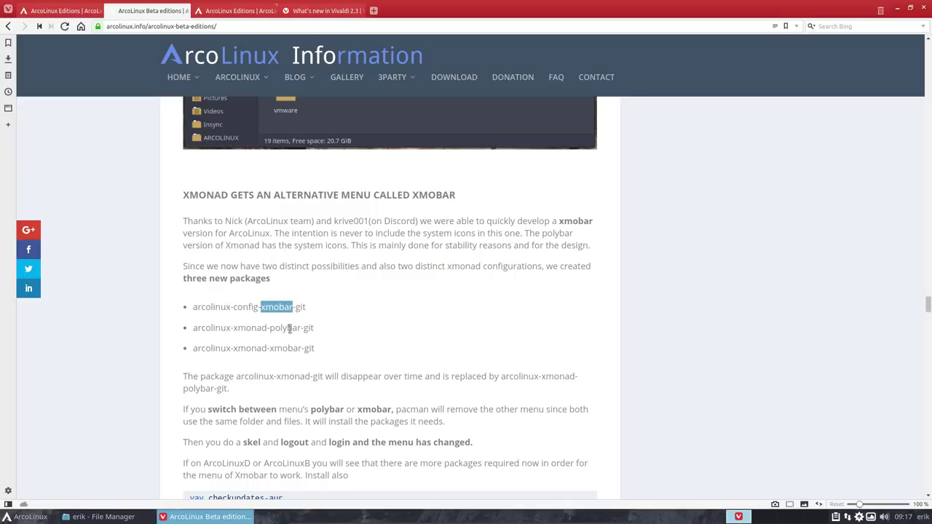
pyautogui.scroll(-2, 289, 328)
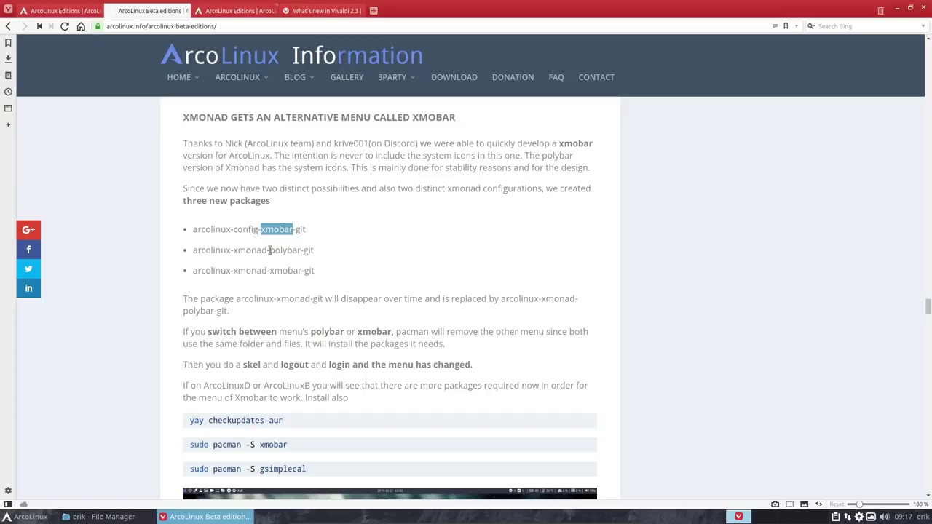
pyautogui.press('super+Return')
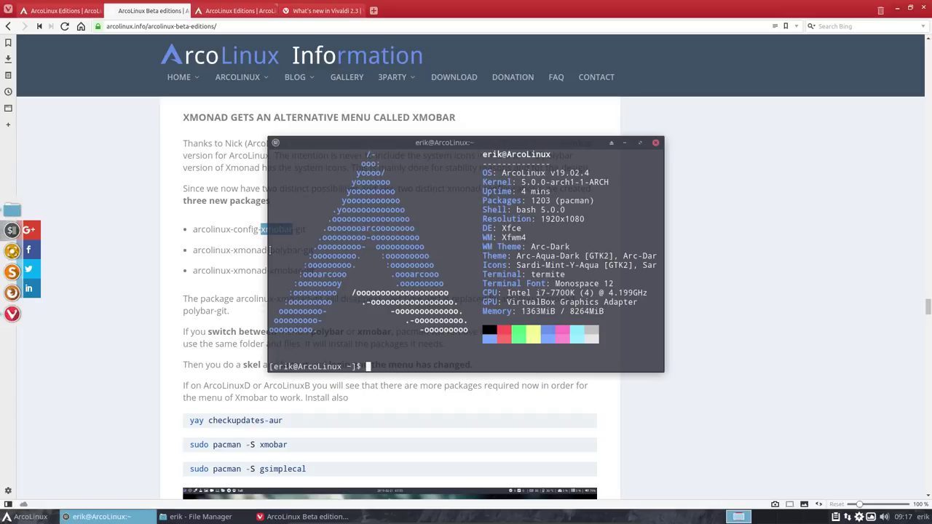
# Step: Type 'sudo pacman -S arcolinux-xmonad-' and list its Tab completions
pyautogui.write('sudo pacman -S x')
pyautogui.press('BackSpace')
pyautogui.write('arcolinux-xmon')
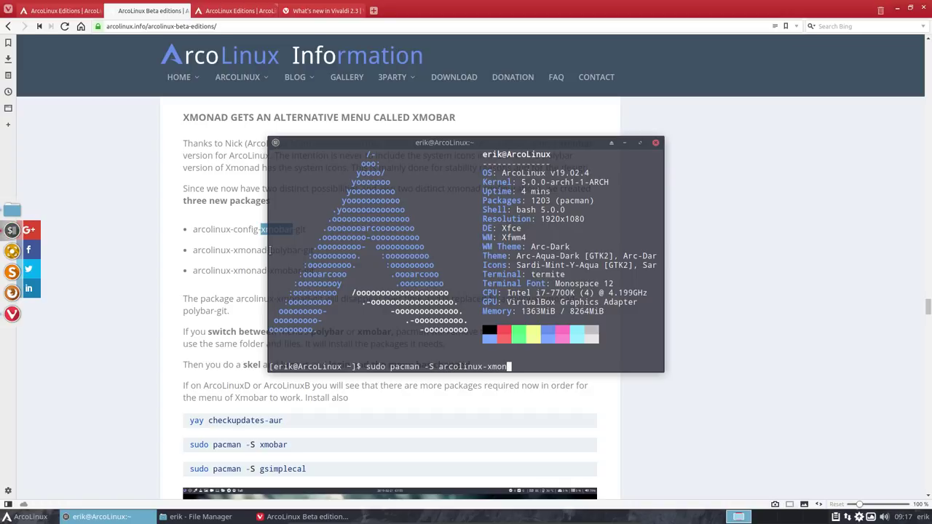
pyautogui.write('ad-')
pyautogui.press('Tab')
pyautogui.press('Tab')
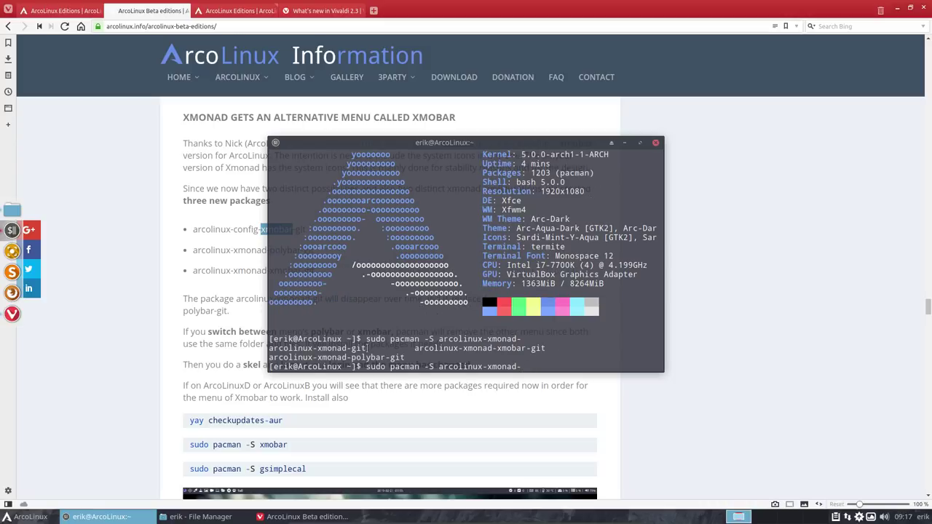
# Step: Highlight the arcolinux-xmonad-git, polybar and xmobar package names in the completion list
pyautogui.moveTo(368, 348); pyautogui.dragTo(268, 348)
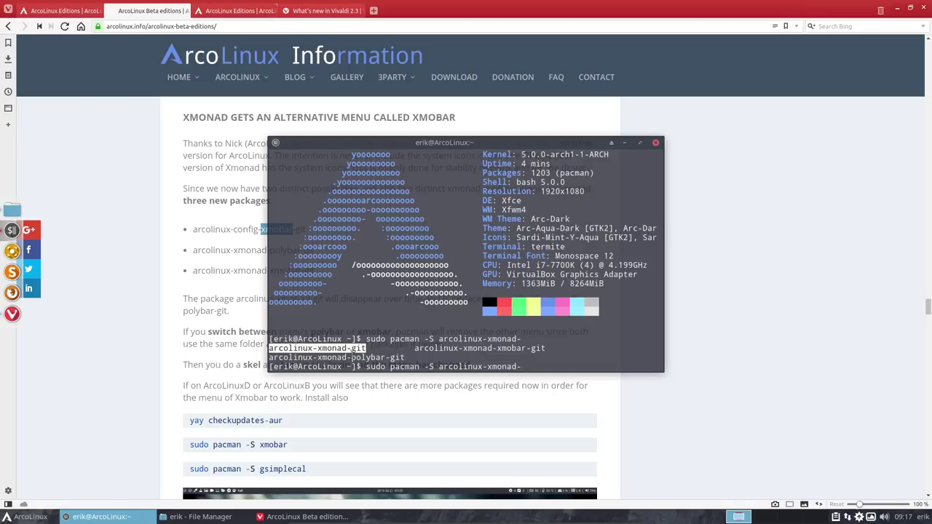
pyautogui.moveTo(404, 358); pyautogui.dragTo(269, 357)
pyautogui.click(286, 351)
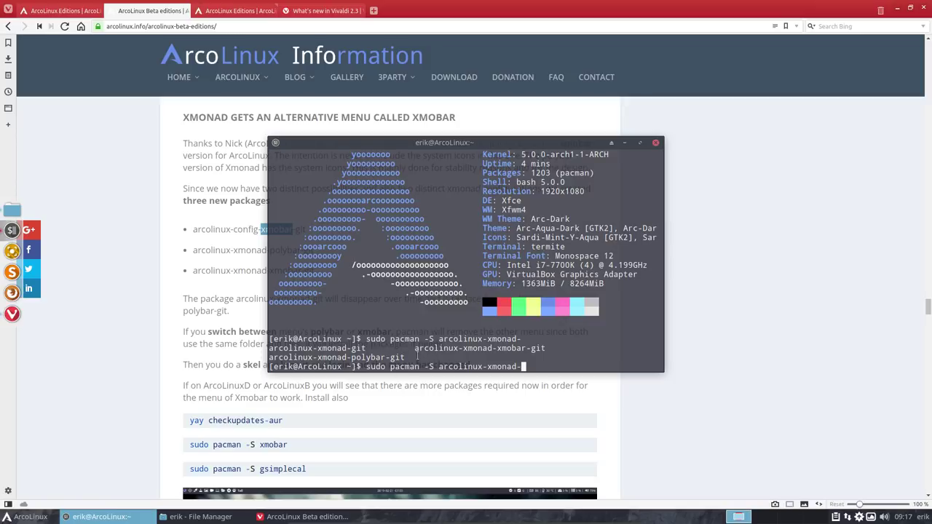
pyautogui.moveTo(351, 358); pyautogui.dragTo(405, 358)
pyautogui.moveTo(496, 348); pyautogui.dragTo(544, 348)
pyautogui.moveTo(369, 348); pyautogui.dragTo(264, 348)
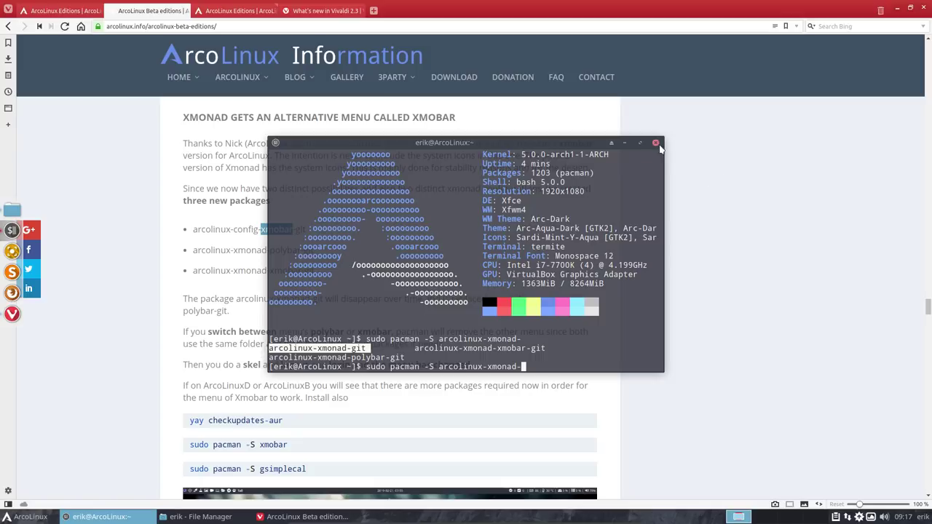
# Step: Close the terminal and highlight the checkupdates-aur command and 'gsimplecal' on the page
pyautogui.click(655, 142)
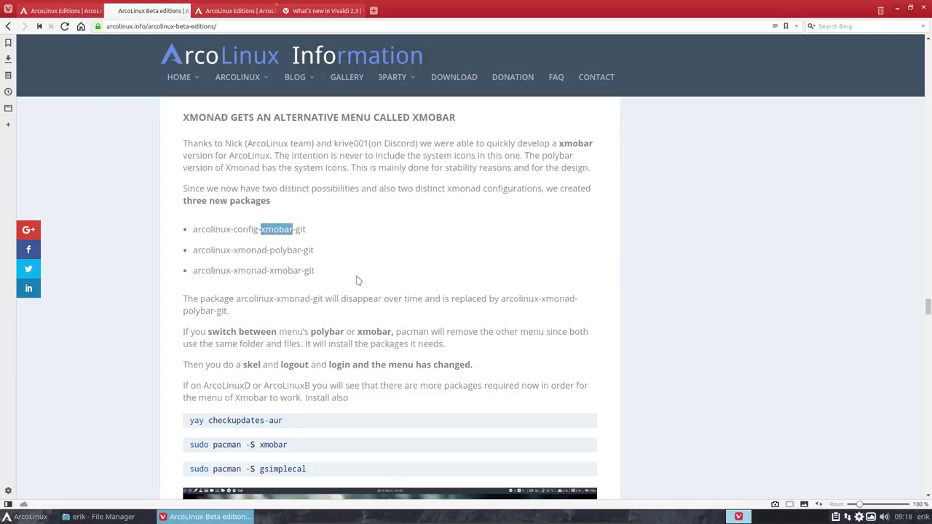
pyautogui.click(289, 423)
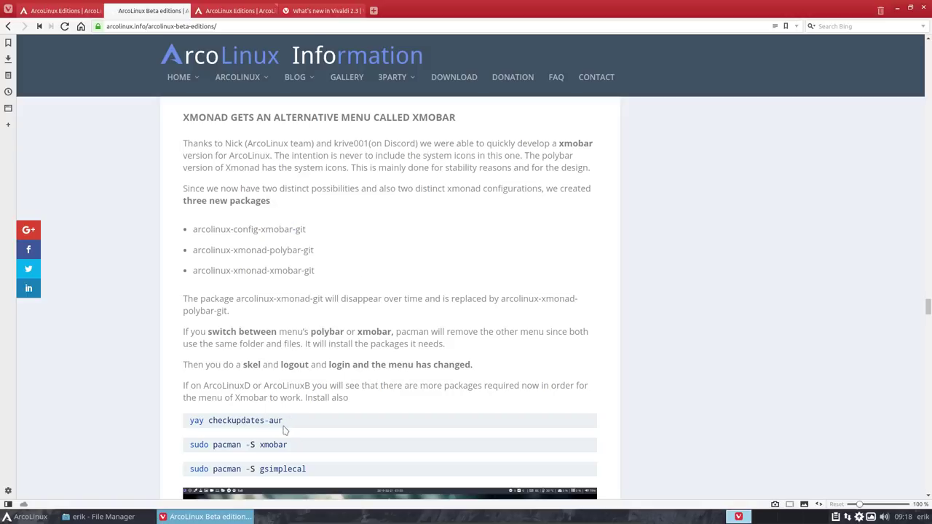
pyautogui.moveTo(208, 420); pyautogui.dragTo(283, 422)
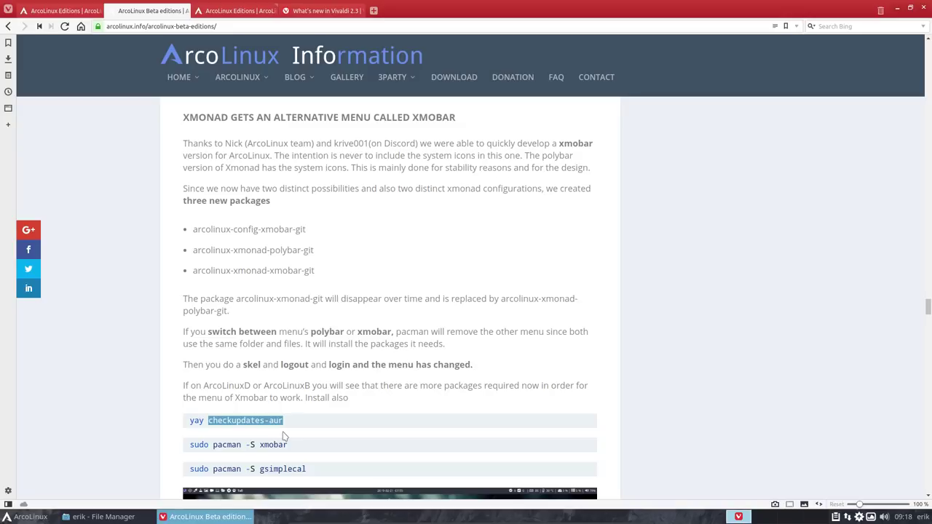
pyautogui.doubleClick(282, 471)
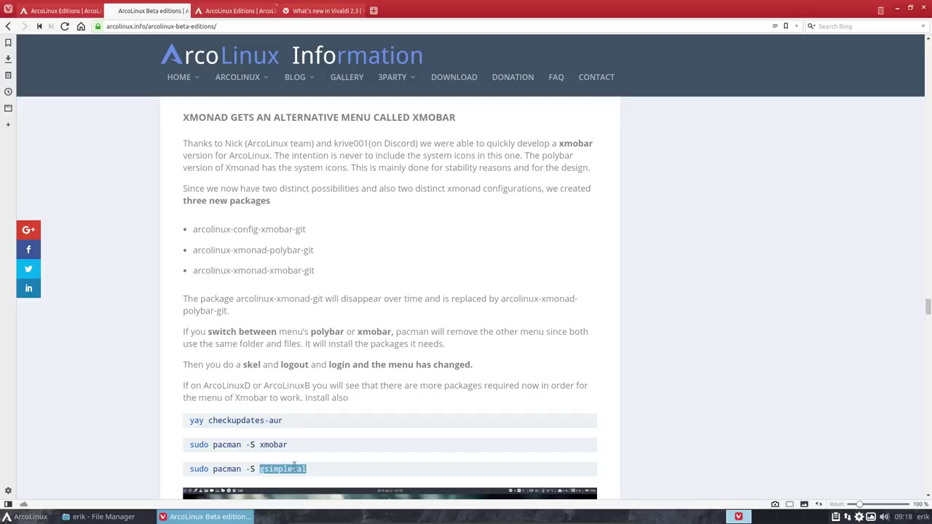
pyautogui.click(294, 452)
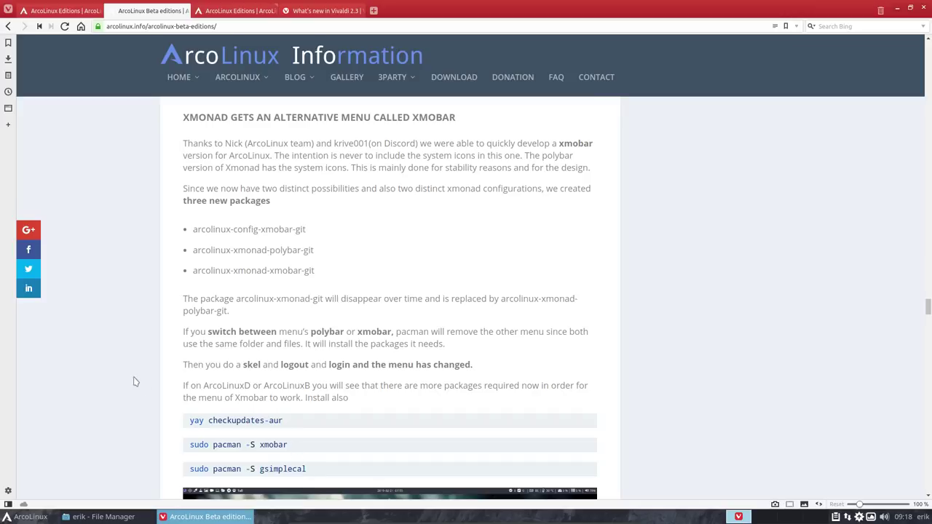
# Step: Scroll down to the Numixx Plank themes section announcing 101 themes
pyautogui.scroll(-5, 134, 381)
pyautogui.scroll(-3, 134, 381)
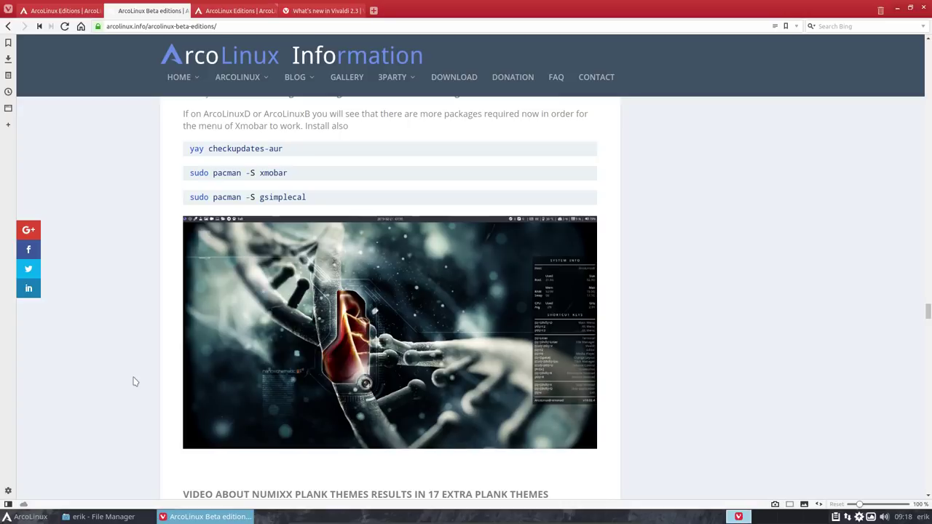
pyautogui.scroll(-3, 134, 381)
pyautogui.scroll(-3, 134, 380)
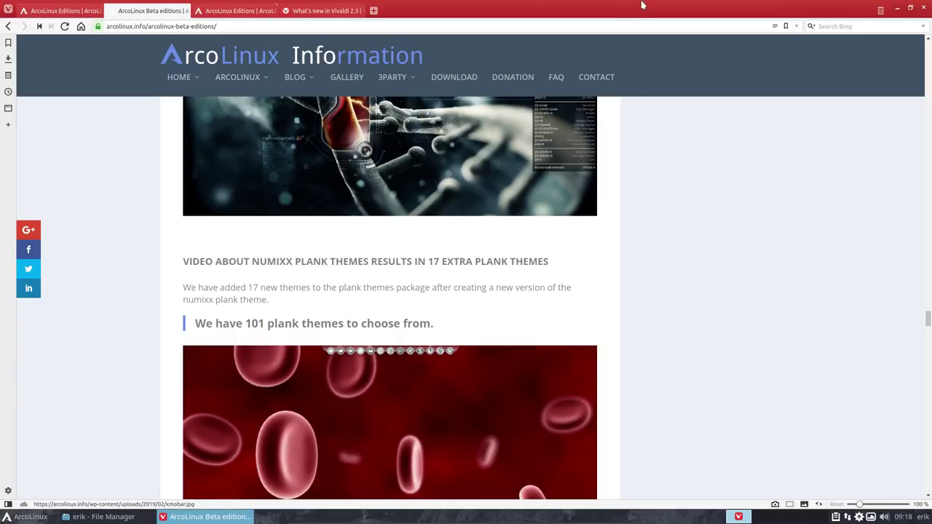
# Step: Unmaximise Vivaldi and open the Plank dock preferences
pyautogui.moveTo(639, 4); pyautogui.dragTo(722, 83)
pyautogui.moveTo(4, 262)
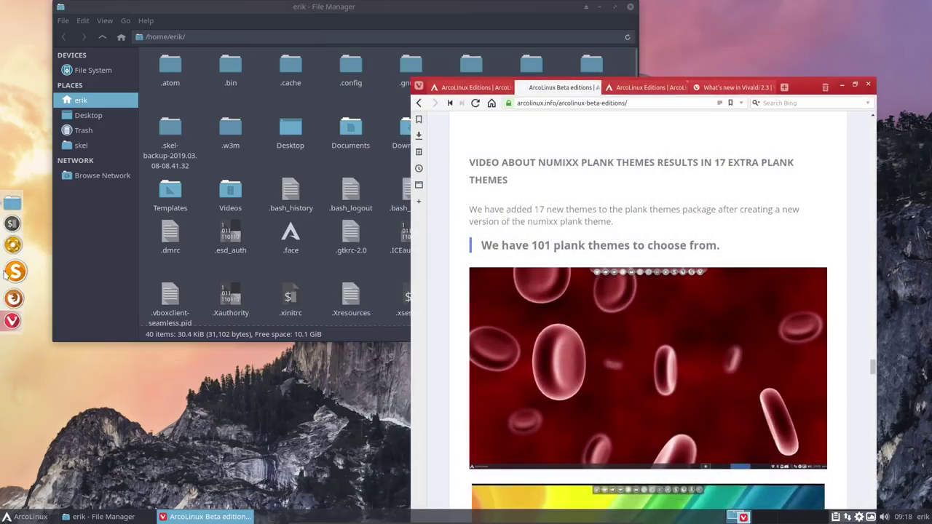
pyautogui.rightClick(4, 261)
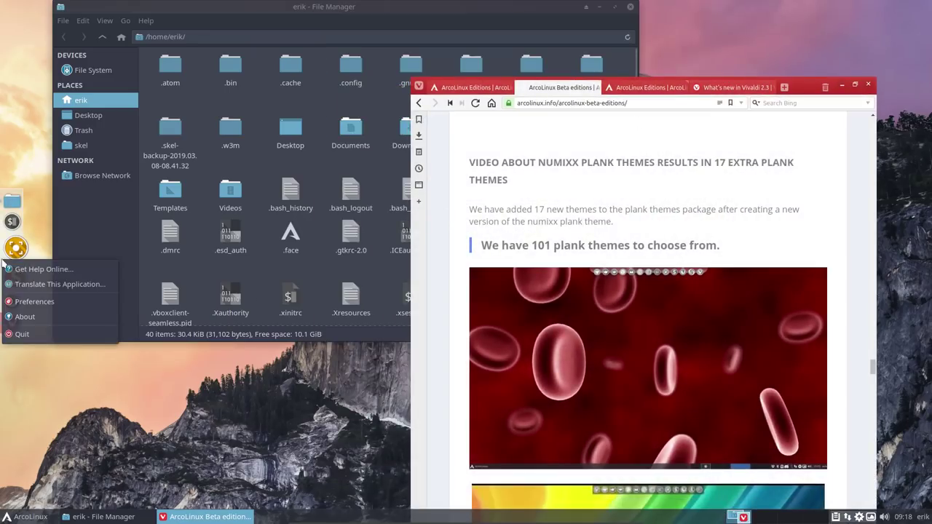
pyautogui.click(57, 305)
# Step: Step through the dock themes around macOS Grey and confirm one
pyautogui.click(403, 206)
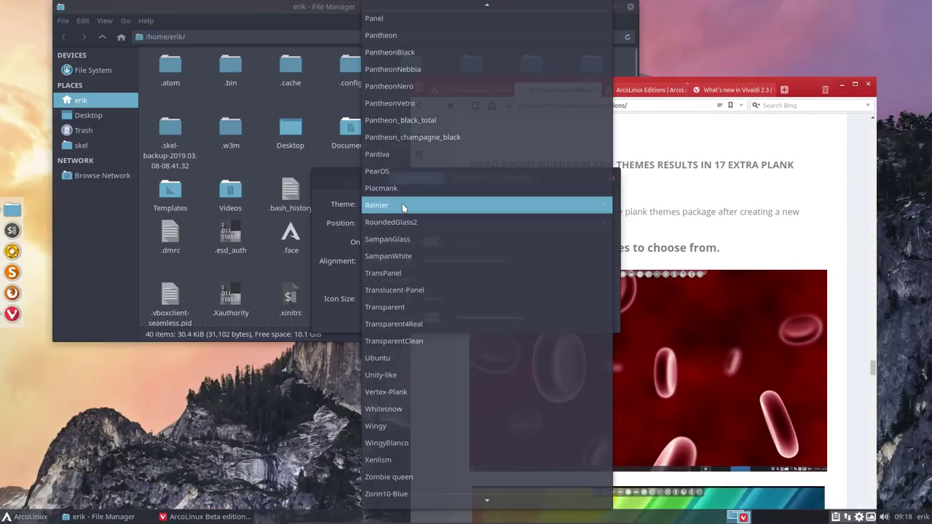
pyautogui.press('Down')
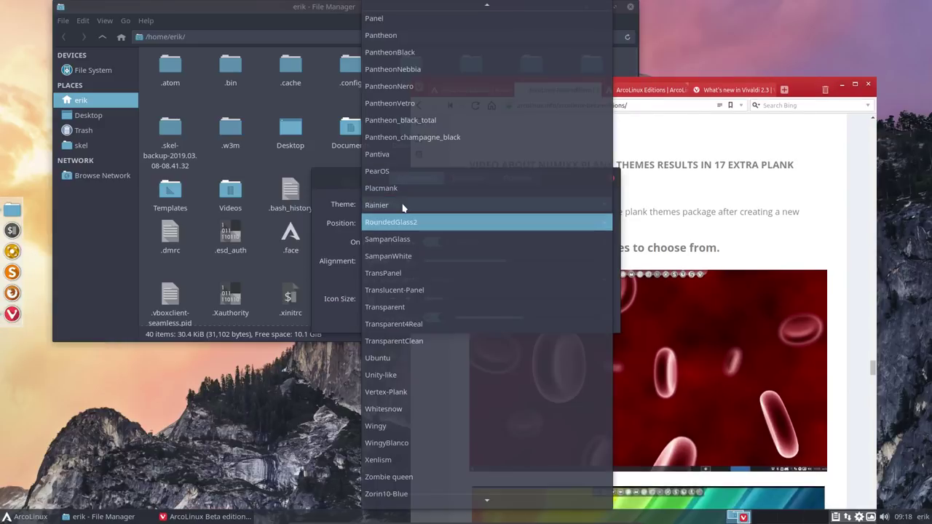
pyautogui.press('Down')
pyautogui.press('Down')
pyautogui.press('Down')
pyautogui.press('Down')
pyautogui.press('Down')
pyautogui.press('Down')
pyautogui.press('Down')
pyautogui.press('Down')
pyautogui.press('Down')
pyautogui.press('Down')
pyautogui.press('Down')
pyautogui.press('Down')
pyautogui.press('Down')
pyautogui.press('Down')
pyautogui.press('Down')
pyautogui.press('Down')
pyautogui.press('Down')
pyautogui.press('Down')
pyautogui.press('Down')
pyautogui.press('Down')
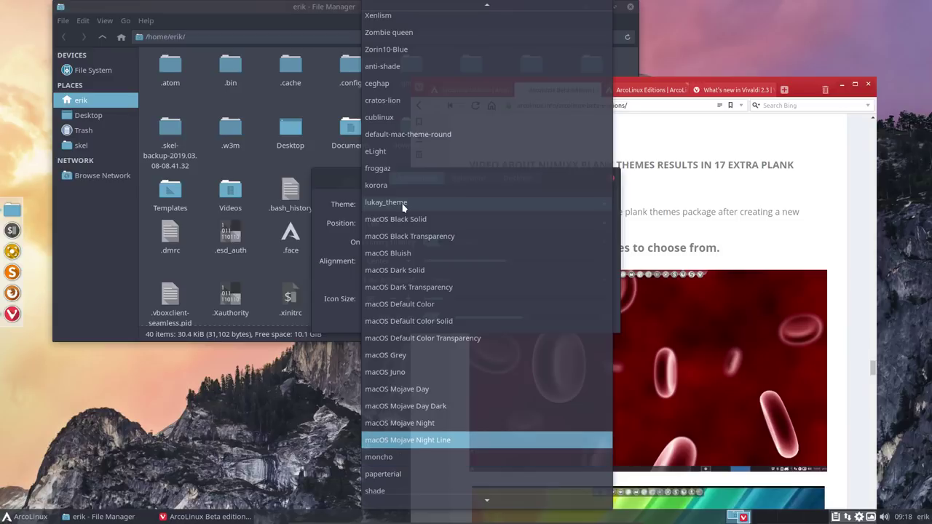
pyautogui.press('Up')
pyautogui.press('Up')
pyautogui.press('Up')
pyautogui.press('Up')
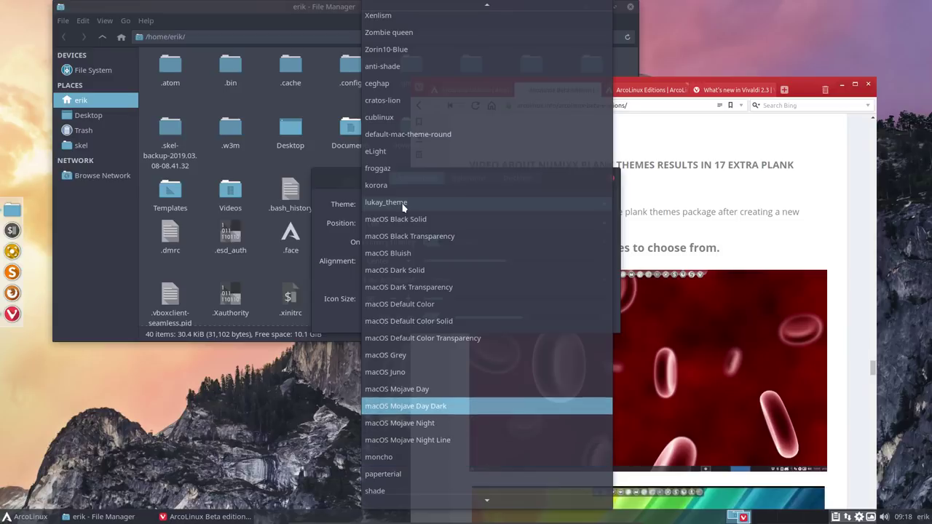
pyautogui.press('Up')
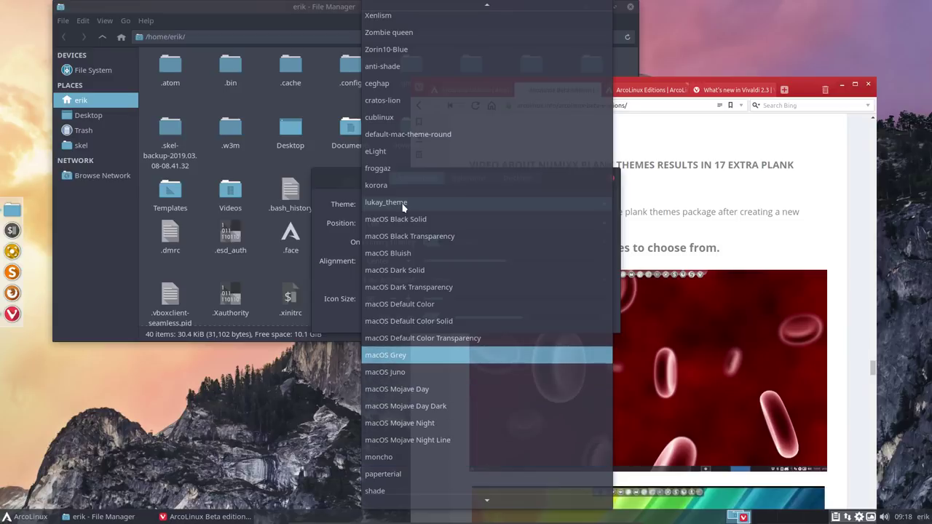
pyautogui.press('Down')
pyautogui.press('Down')
pyautogui.press('Return')
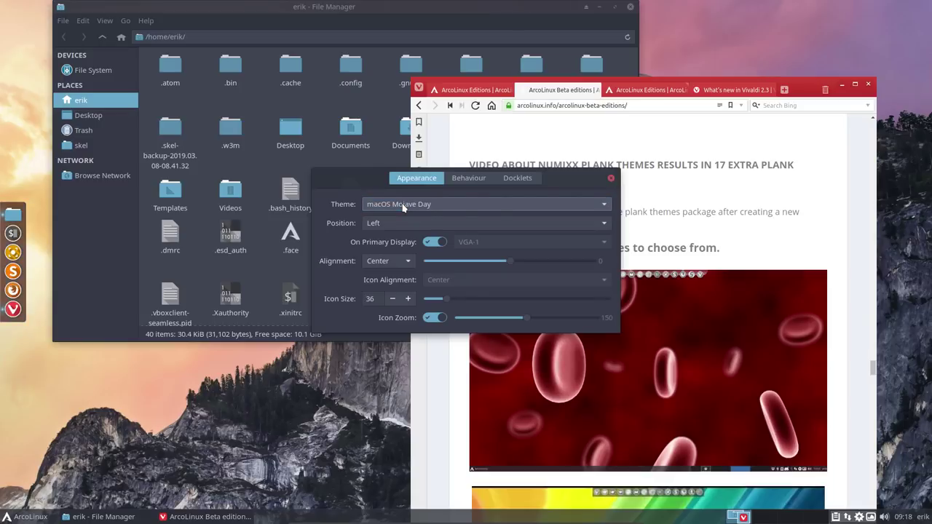
# Step: Cycle through vespar, macOS Mojave Night, macOS Default Color and froggaz, settling on eLight
pyautogui.press('Down')
pyautogui.press('Down')
pyautogui.press('Down')
pyautogui.press('Down')
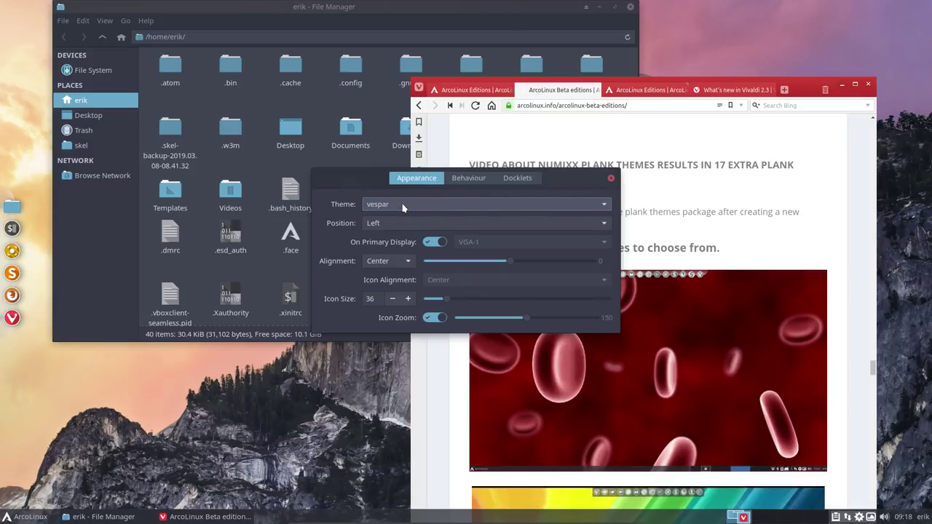
pyautogui.press('Up')
pyautogui.press('Up')
pyautogui.press('Up')
pyautogui.press('Up')
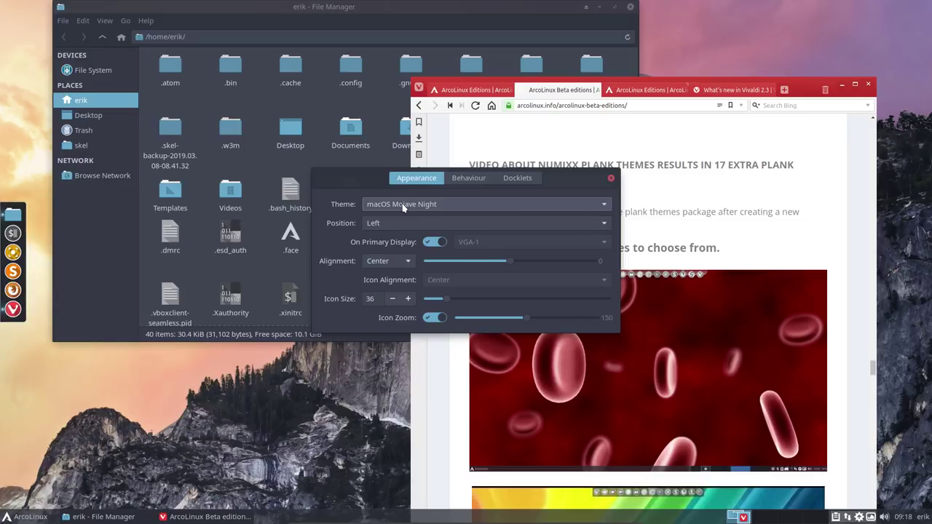
pyautogui.press('Up')
pyautogui.press('Up')
pyautogui.press('Up')
pyautogui.press('Up')
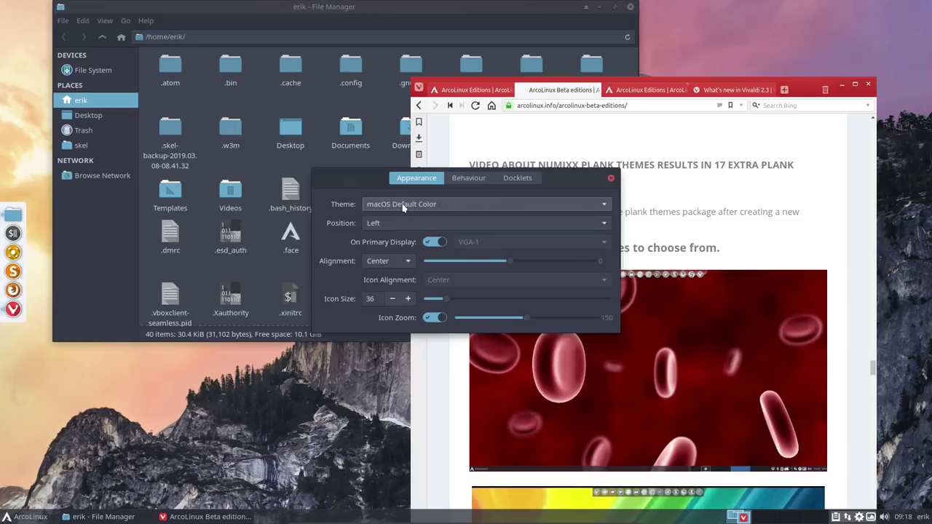
pyautogui.press('Up')
pyautogui.press('Up')
pyautogui.press('Up')
pyautogui.press('Up')
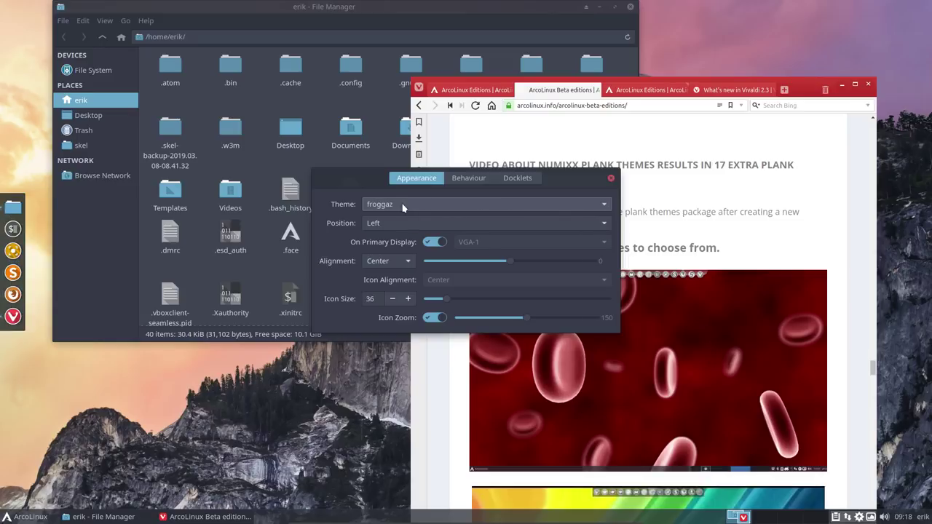
pyautogui.press('Up')
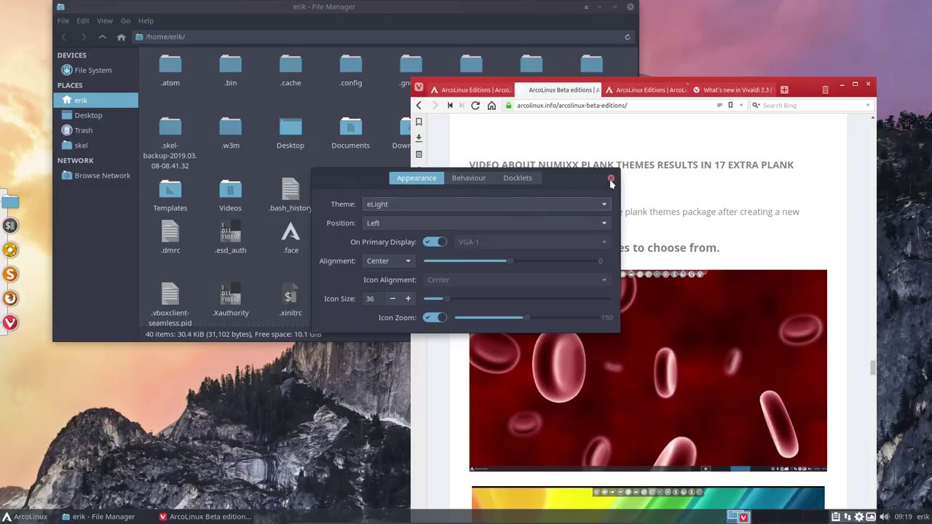
pyautogui.click(611, 180)
# Step: Quit Vivaldi and tick 'Do not show confirmation again' so exit isn't asked in future
pyautogui.scroll(-3, 616, 277)
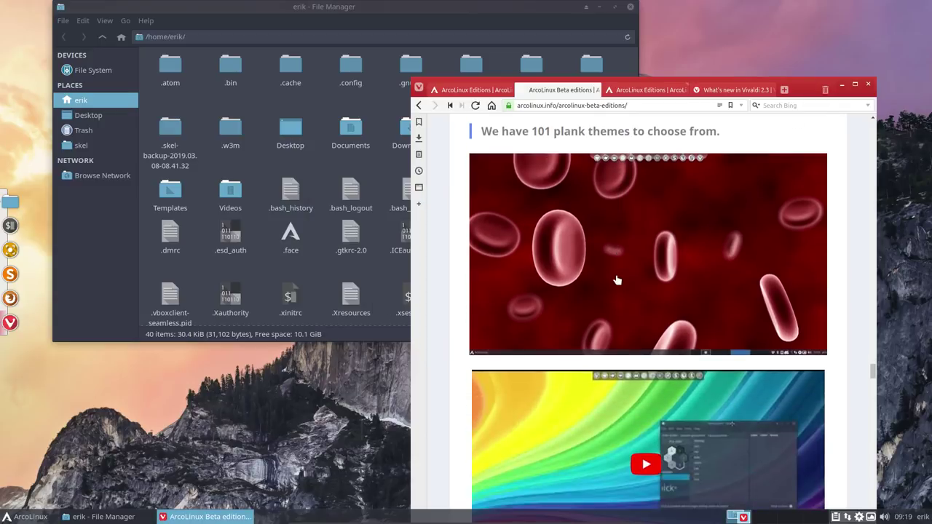
pyautogui.scroll(-8, 616, 281)
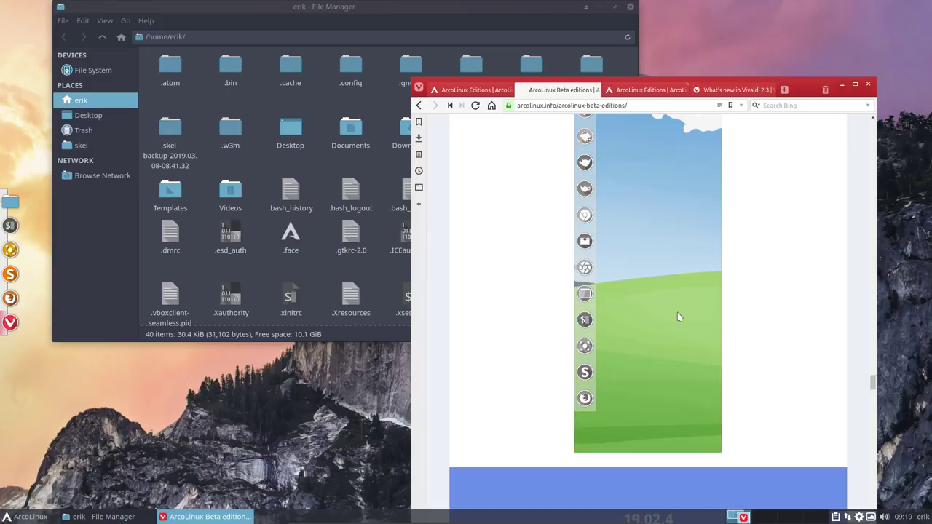
pyautogui.scroll(-5, 677, 316)
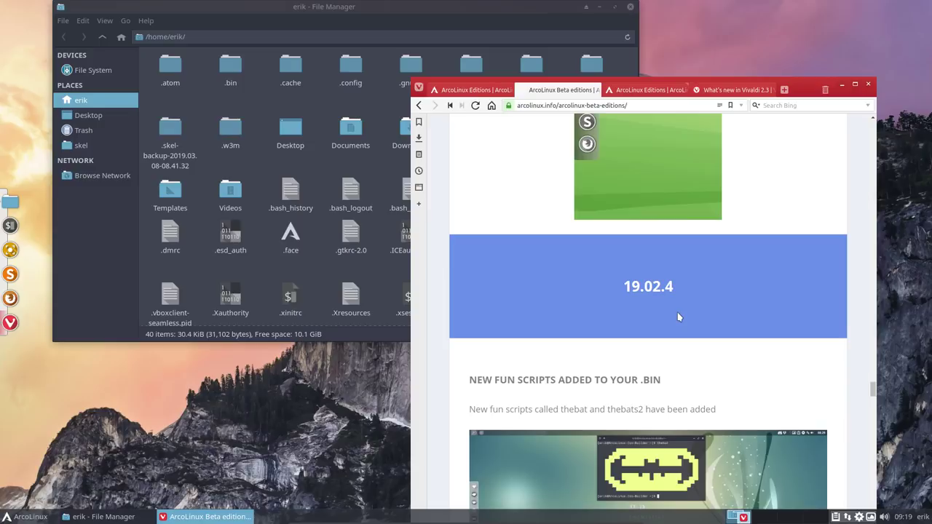
pyautogui.scroll(10, 678, 317)
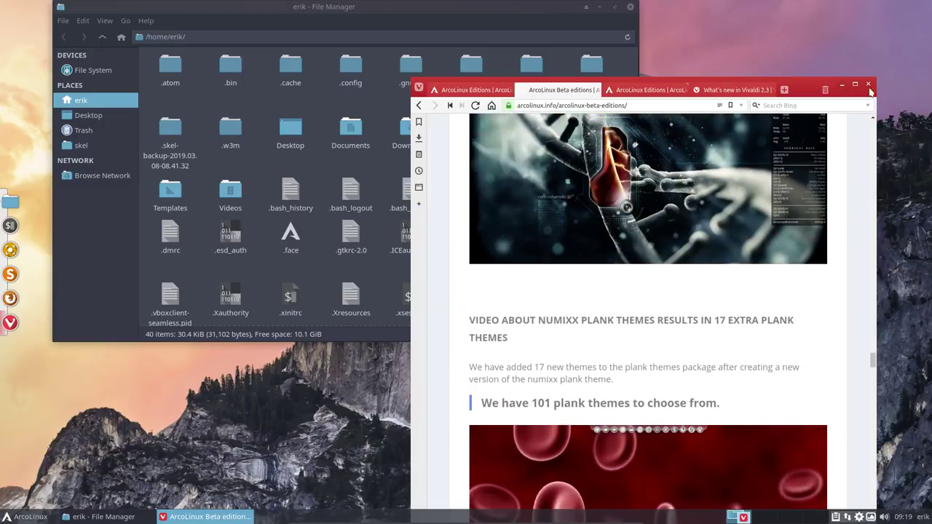
pyautogui.click(869, 85)
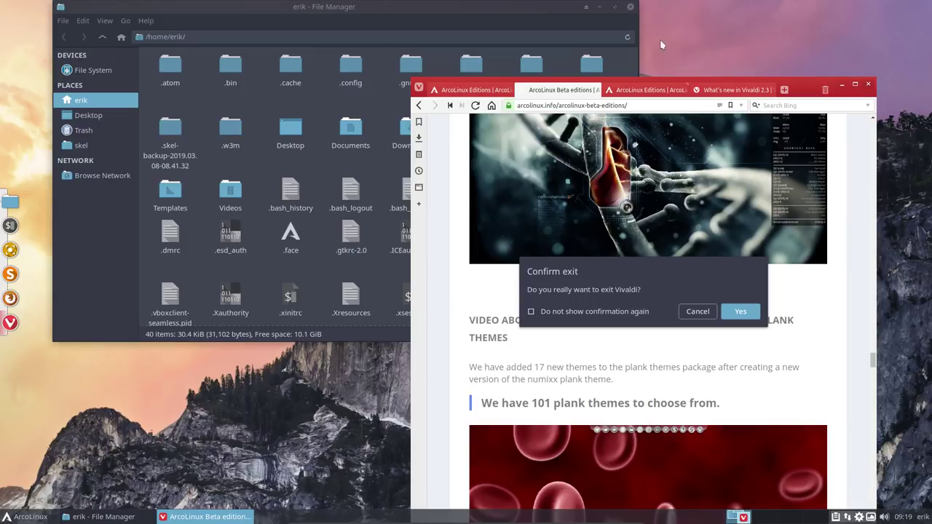
pyautogui.click(601, 314)
# Step: Confirm quitting Vivaldi, then open /etc/lsb-release from Thunar in Sublime Text
pyautogui.click(743, 313)
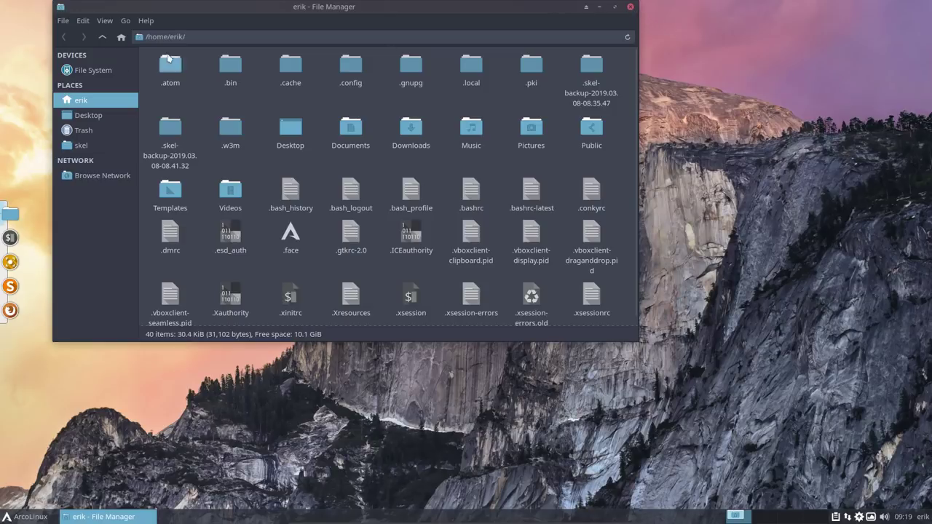
pyautogui.click(93, 70)
pyautogui.doubleClick(280, 71)
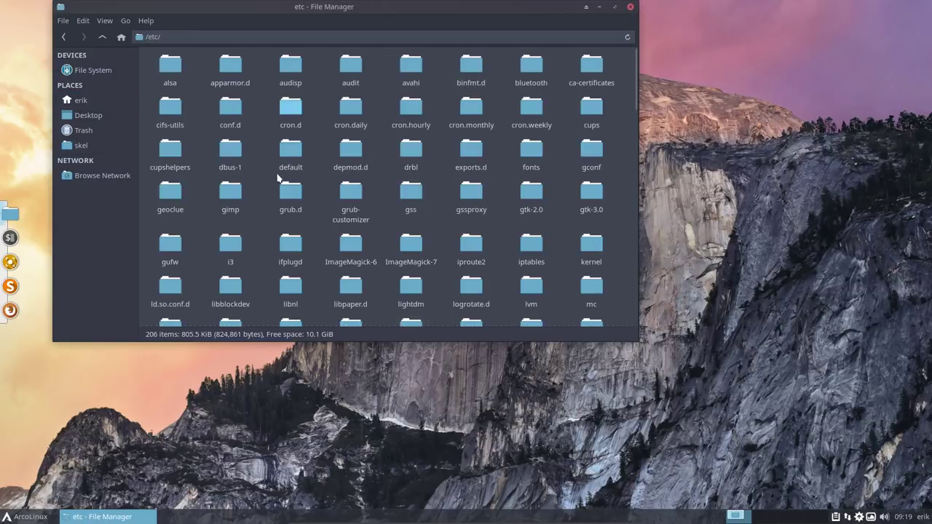
pyautogui.press('l')
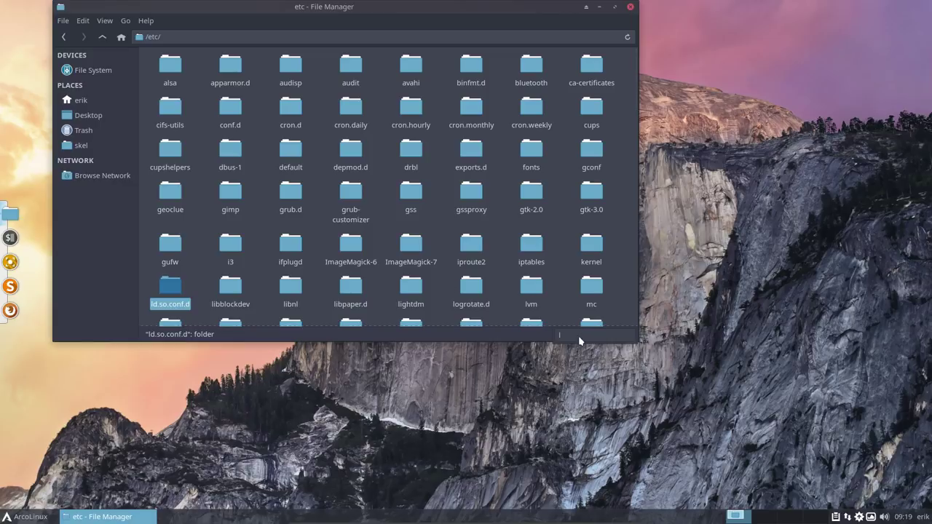
pyautogui.write('sb')
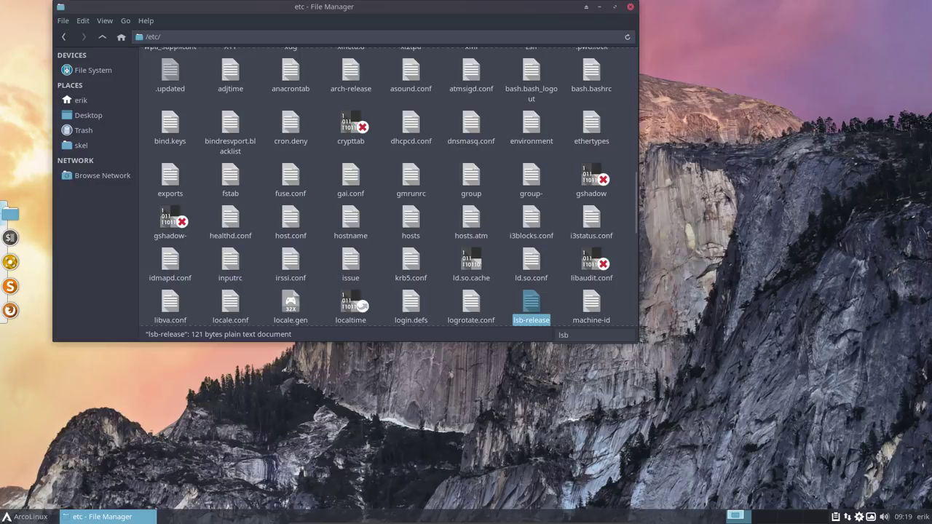
pyautogui.doubleClick(536, 308)
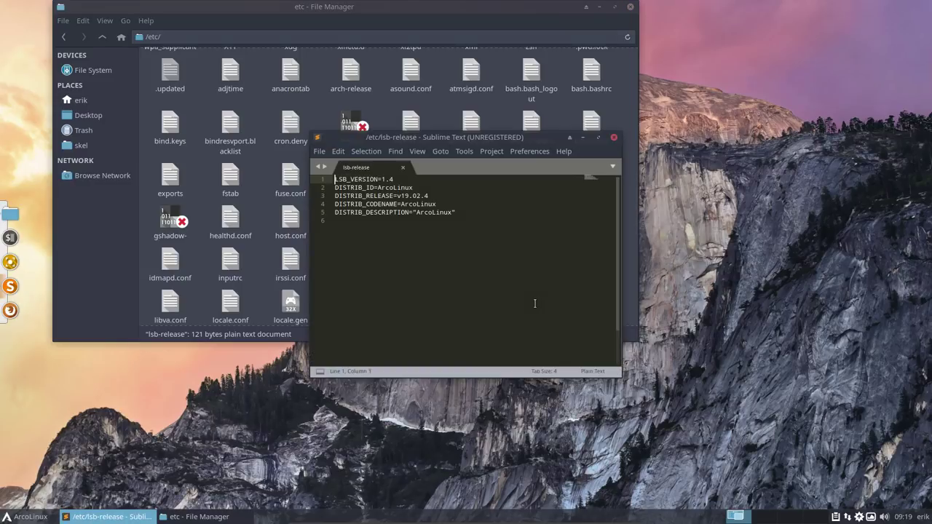
# Step: Change line 3 of lsb-release to DISTRIB_RELEASE=v19.03.3
pyautogui.click(440, 196)
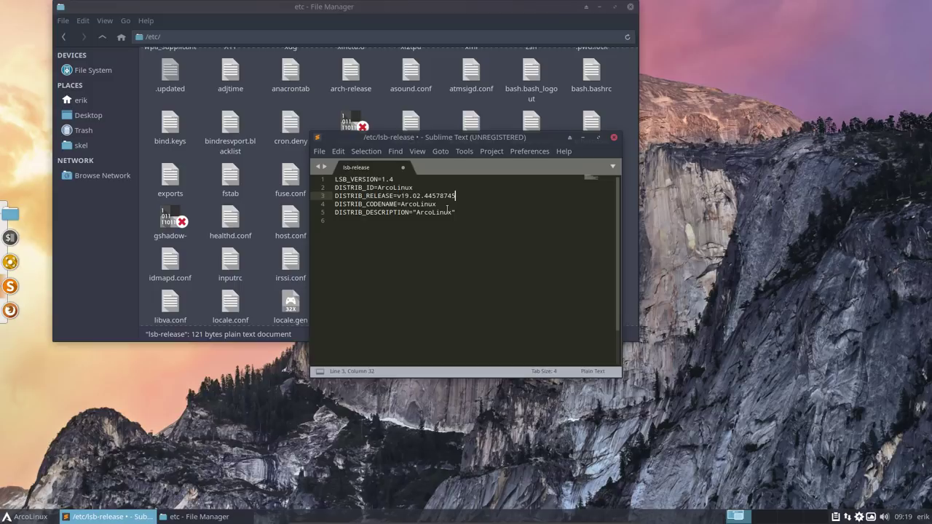
pyautogui.press('BackSpace')
pyautogui.press('BackSpace')
pyautogui.press('BackSpace')
pyautogui.press('BackSpace')
pyautogui.press('BackSpace')
pyautogui.press('BackSpace')
pyautogui.press('BackSpace')
pyautogui.press('BackSpace')
pyautogui.press('BackSpace')
pyautogui.press('BackSpace')
# Step: Save lsb-release with the account password, then close Sublime Text and the file manager
pyautogui.hotkey('ctrl', 's')
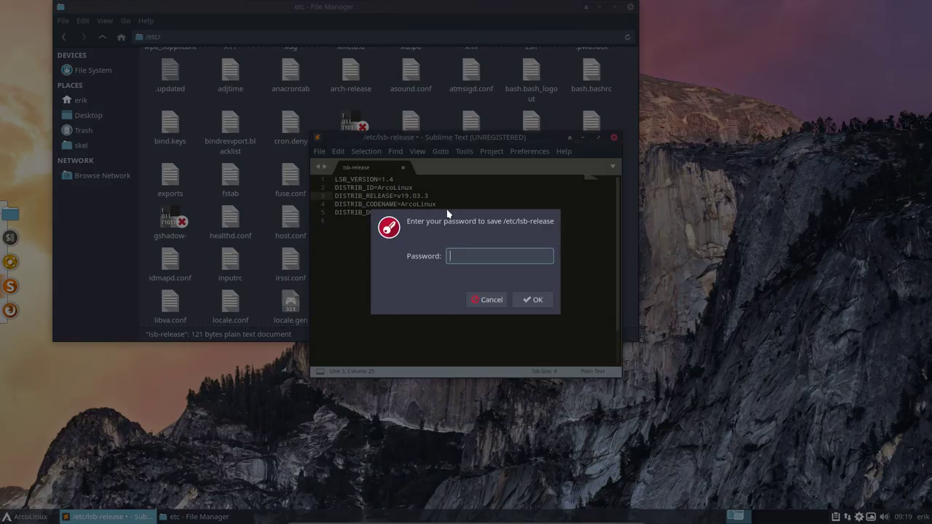
pyautogui.write('****')
pyautogui.press('Return')
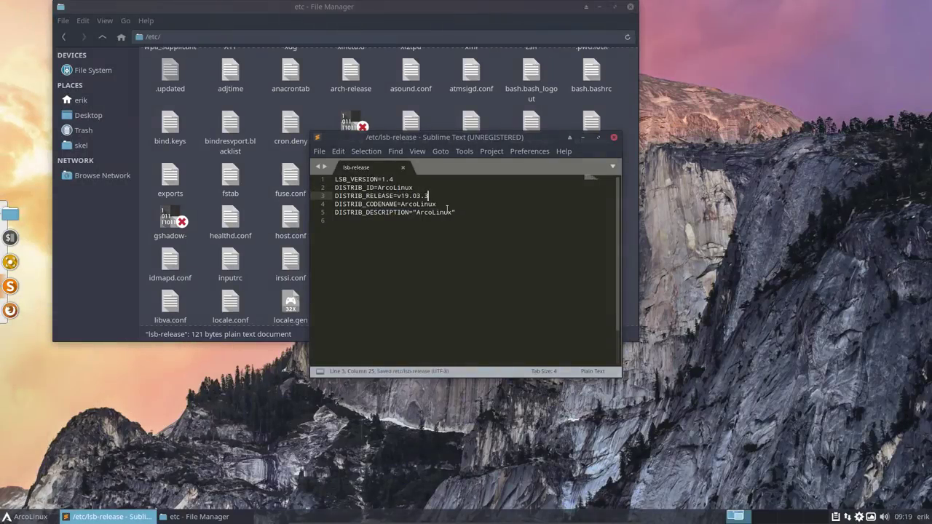
pyautogui.click(614, 137)
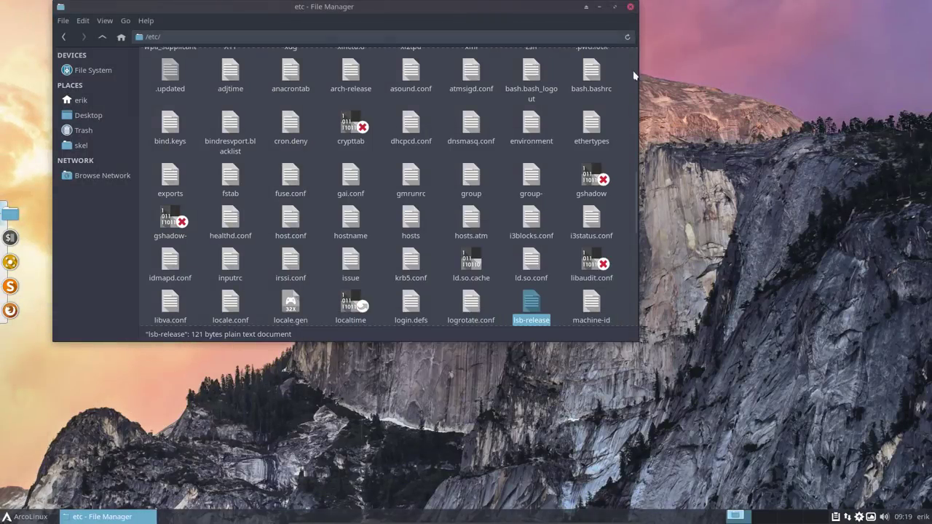
pyautogui.click(631, 7)
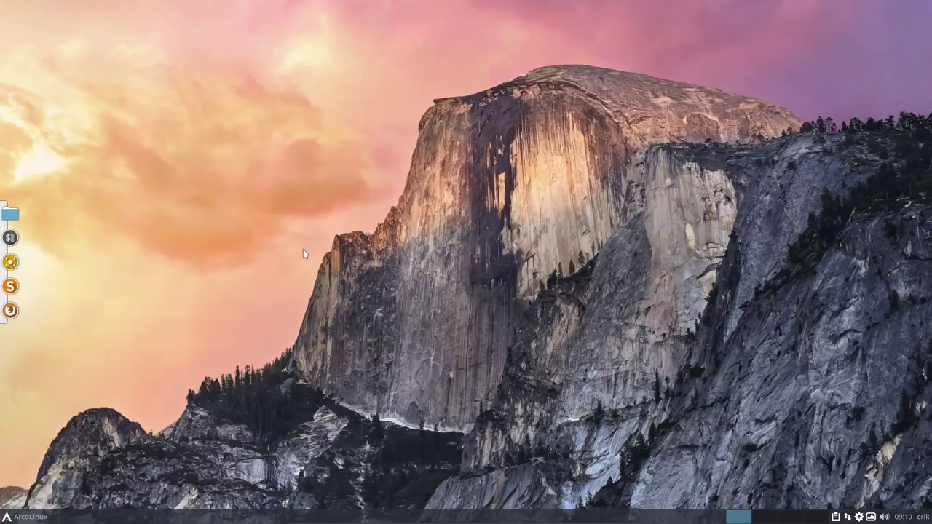